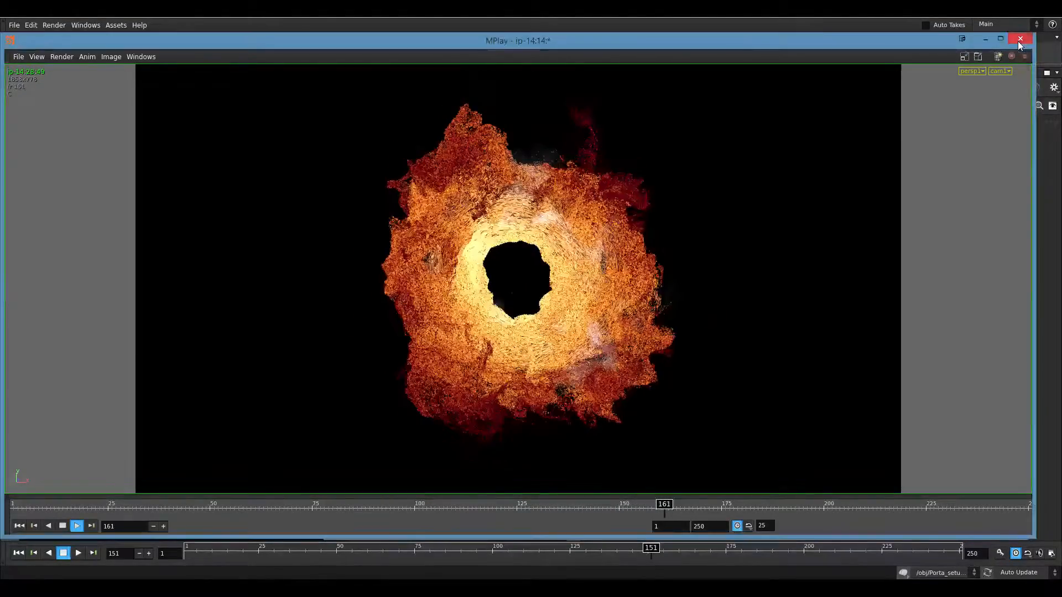
# - Close the MPlay flipbook preview, orbit around the portal particles, and turn off the viewport's reference plane
pyautogui.click(1020, 39)
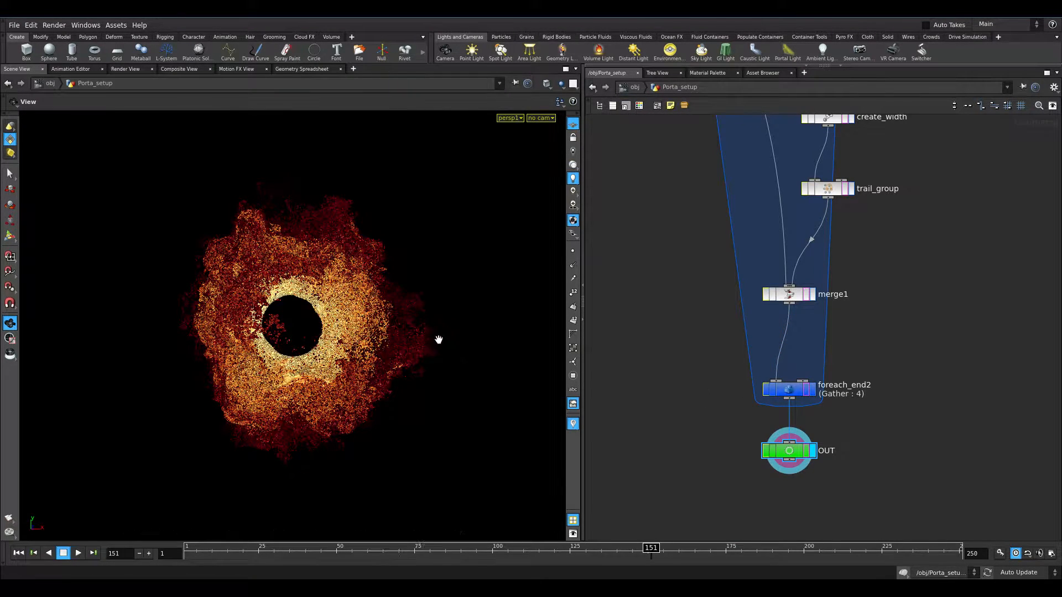
pyautogui.moveTo(415, 338); pyautogui.dragTo(436, 290)
pyautogui.click(576, 122)
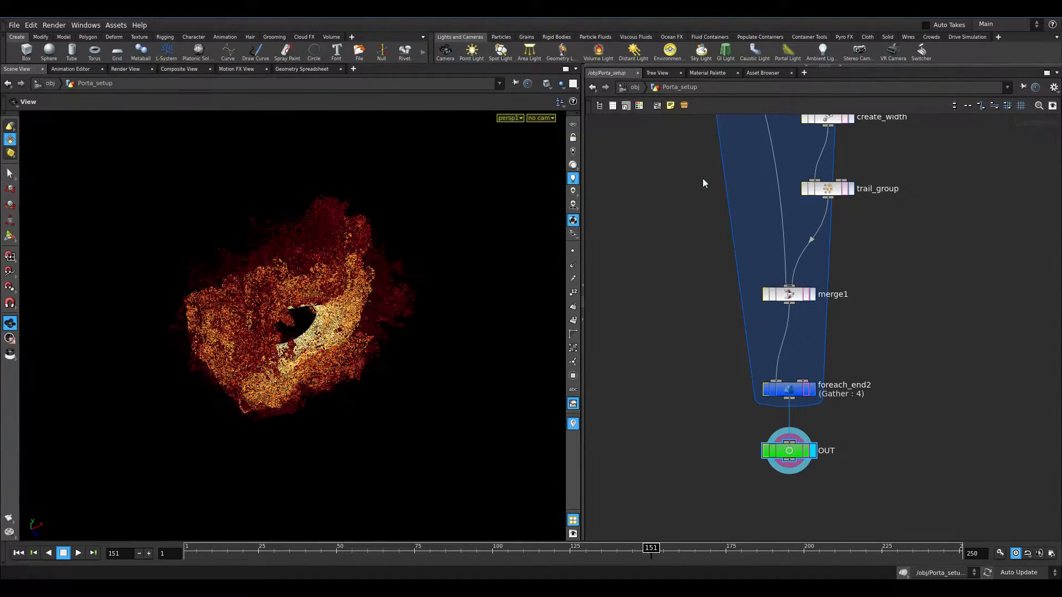
# - Display circle1 at the start of the network in the viewport and move the node farther above copy1
pyautogui.moveTo(707, 172); pyautogui.dragTo(637, 380, button='middle')
pyautogui.scroll(-4, 637, 380)
pyautogui.moveTo(709, 237); pyautogui.dragTo(739, 421, button='middle')
pyautogui.moveTo(815, 213); pyautogui.dragTo(804, 292, button='middle')
pyautogui.scroll(5, 778, 213)
pyautogui.moveTo(778, 212); pyautogui.dragTo(887, 355, button='middle')
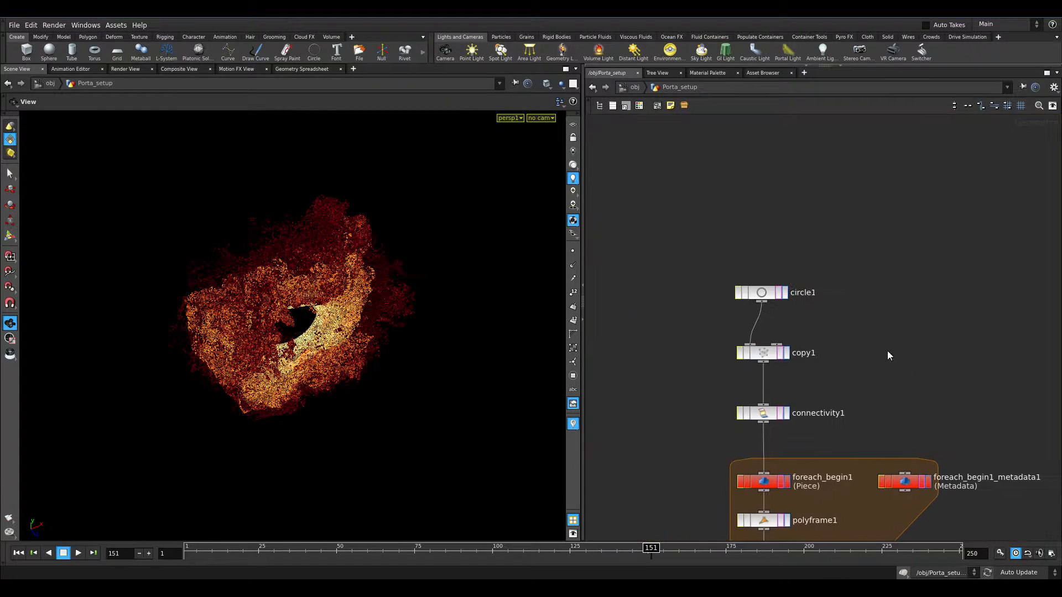
pyautogui.click(786, 292)
pyautogui.moveTo(769, 294); pyautogui.dragTo(771, 259)
pyautogui.moveTo(320, 344); pyautogui.dragTo(350, 329)
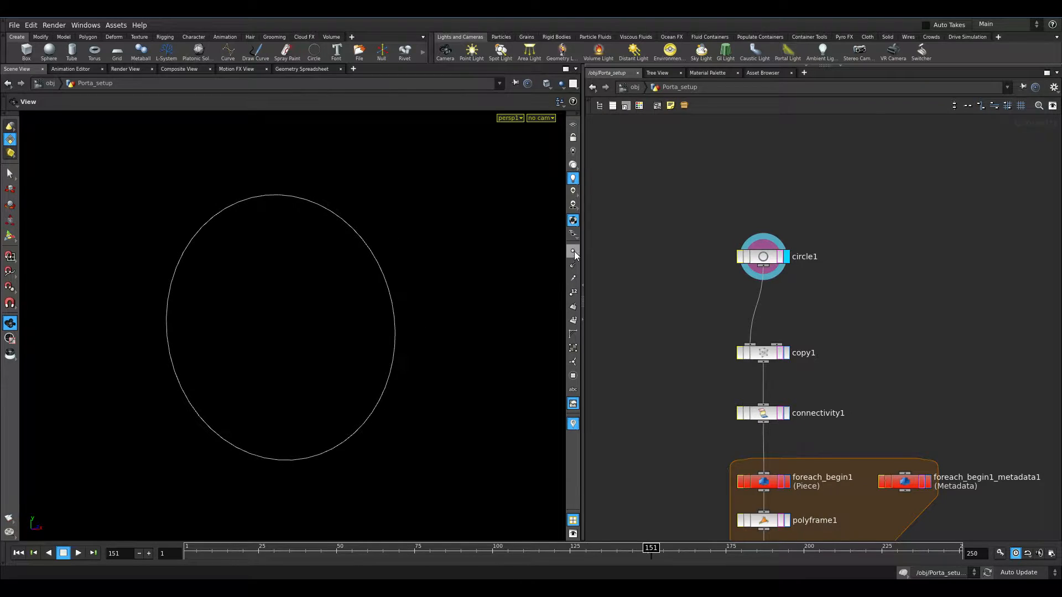
# - Turn on point display in the viewport and show circle1's settings in an enlarged parameter overlay
pyautogui.press('p')
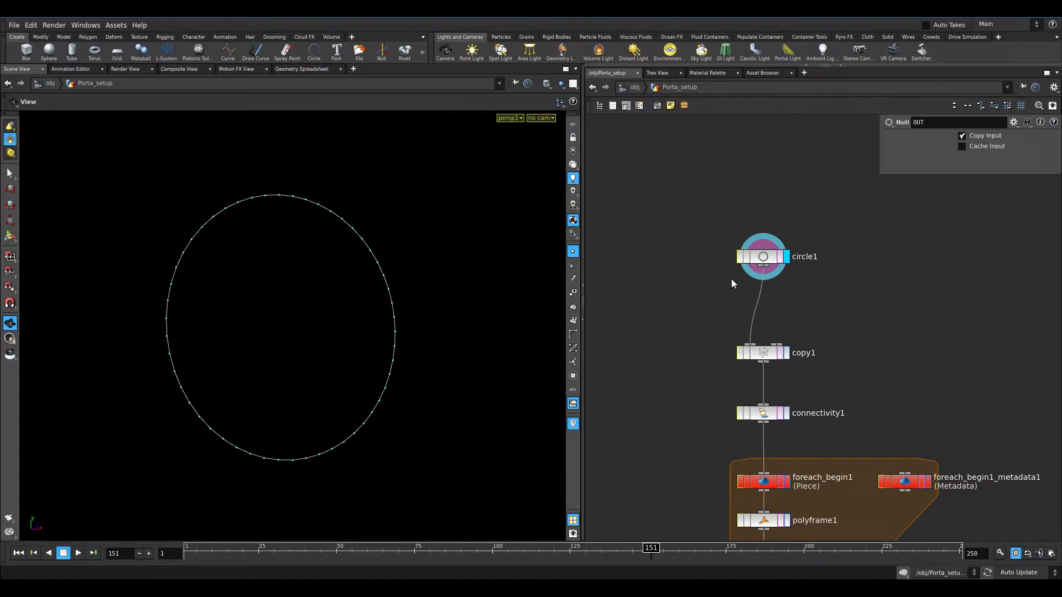
pyautogui.moveTo(903, 174); pyautogui.dragTo(903, 412)
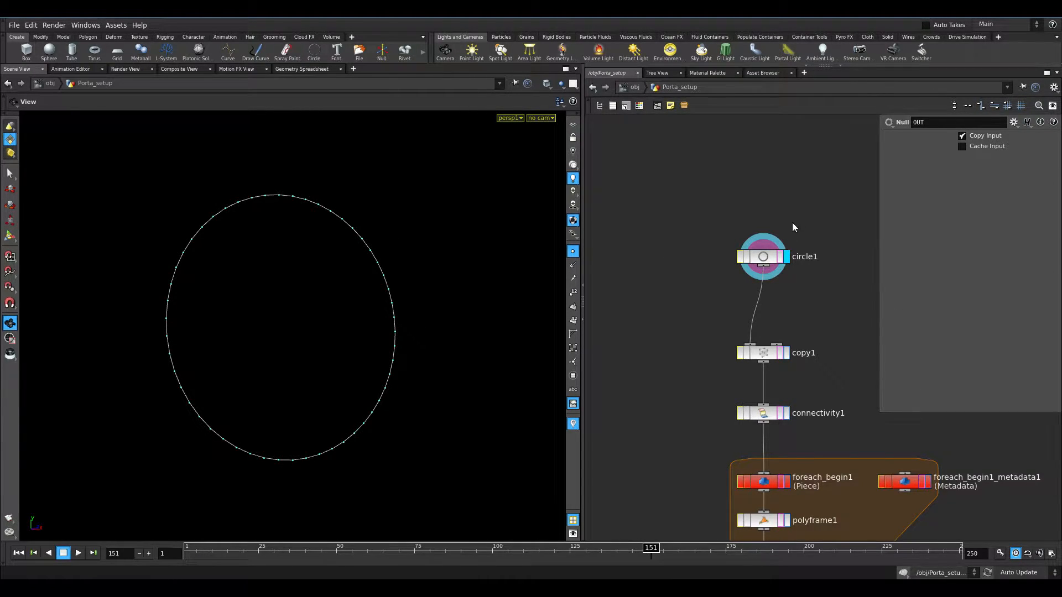
pyautogui.click(766, 252)
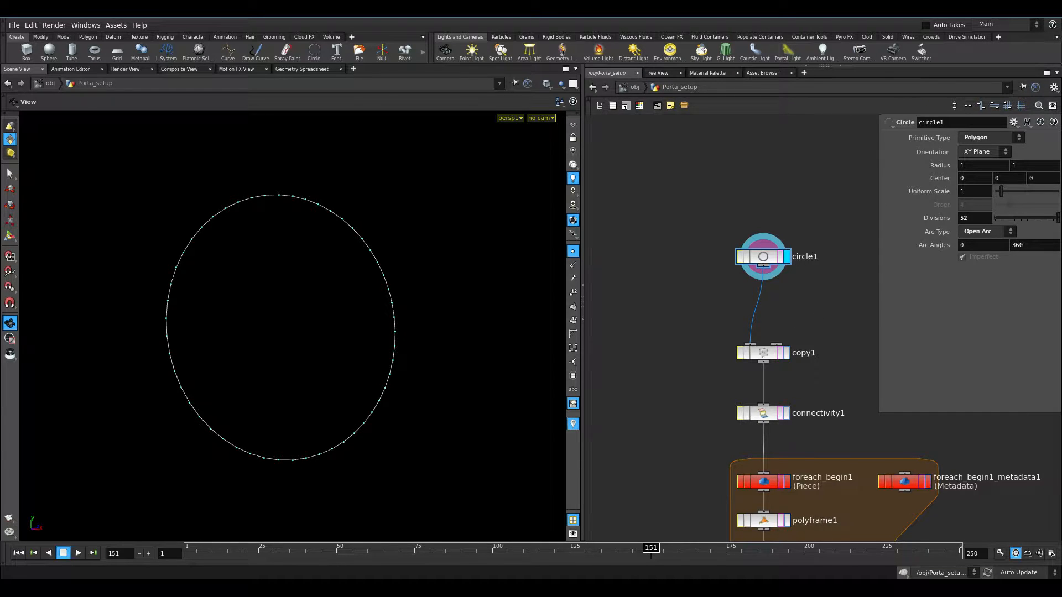
pyautogui.moveTo(345, 342); pyautogui.dragTo(318, 371)
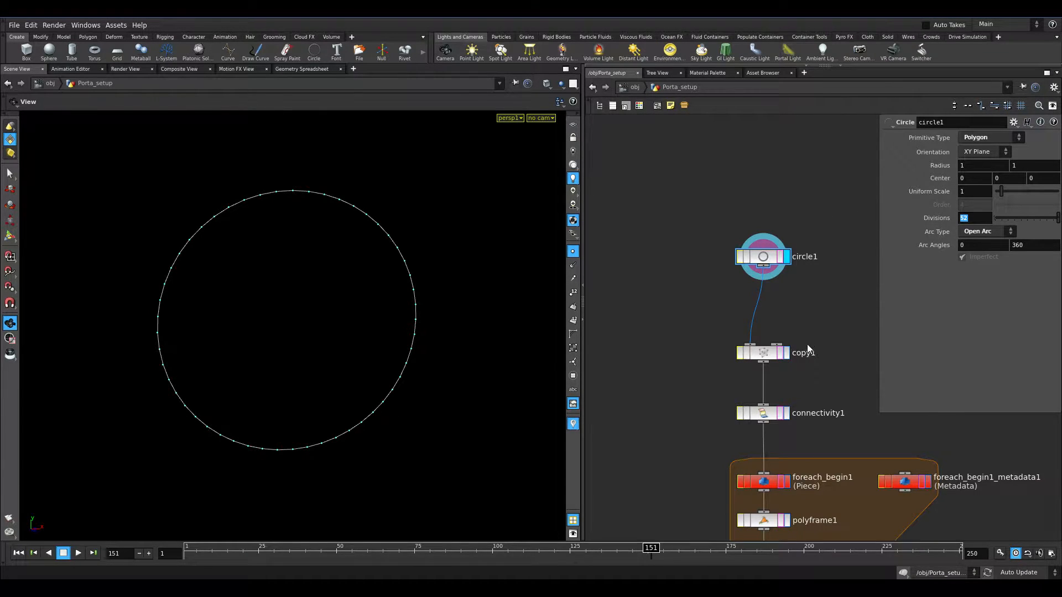
# - Switch circle1's arc type to Closed and back to Open Arc to compare the two
pyautogui.moveTo(807, 343); pyautogui.dragTo(797, 277, button='middle')
pyautogui.scroll(3, 779, 263)
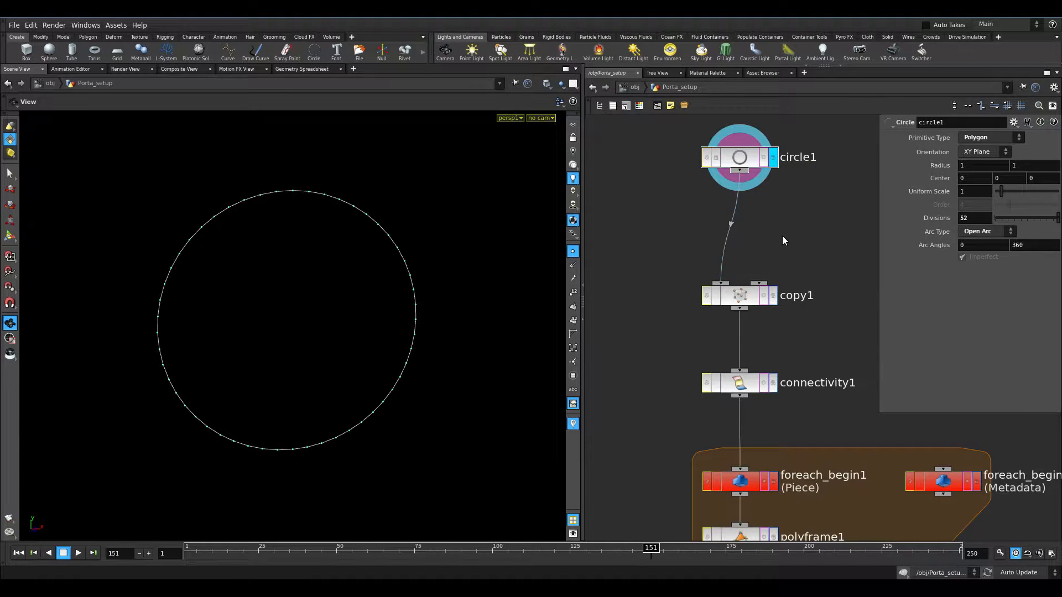
pyautogui.click(974, 231)
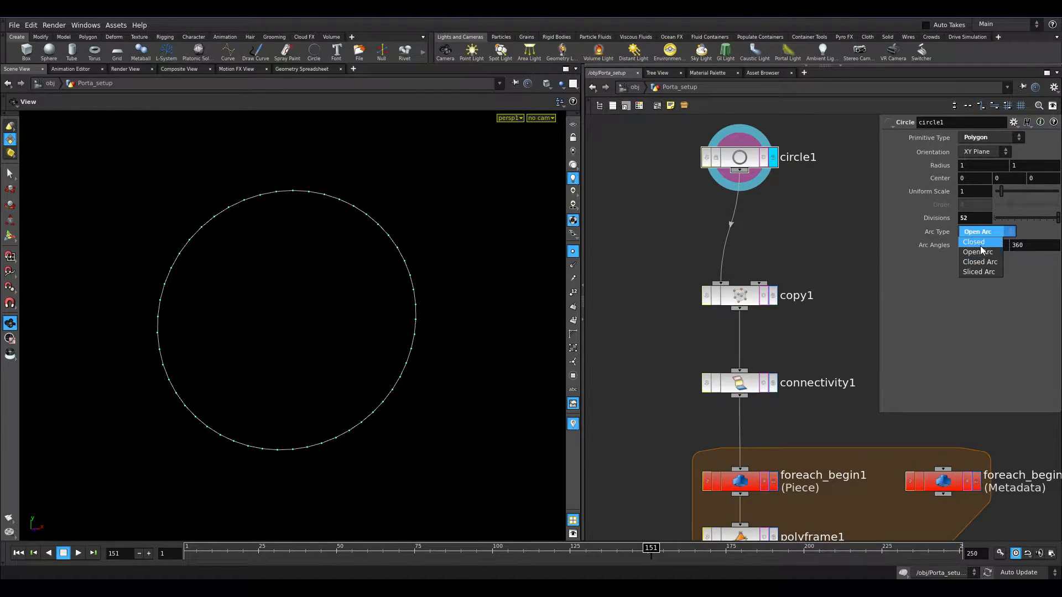
pyautogui.click(973, 242)
pyautogui.click(969, 234)
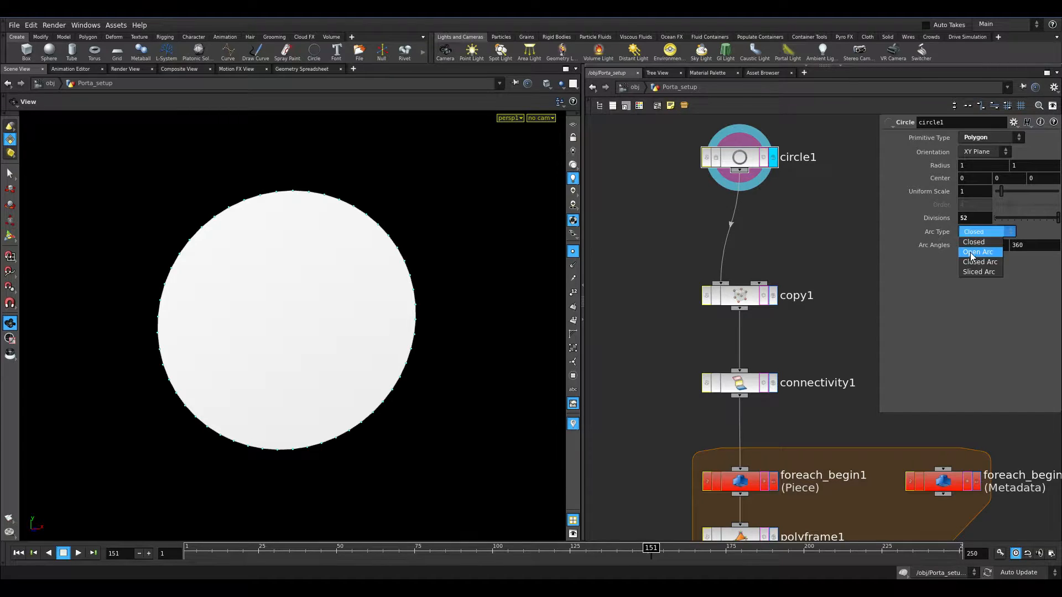
pyautogui.click(971, 243)
pyautogui.moveTo(481, 308); pyautogui.dragTo(328, 299)
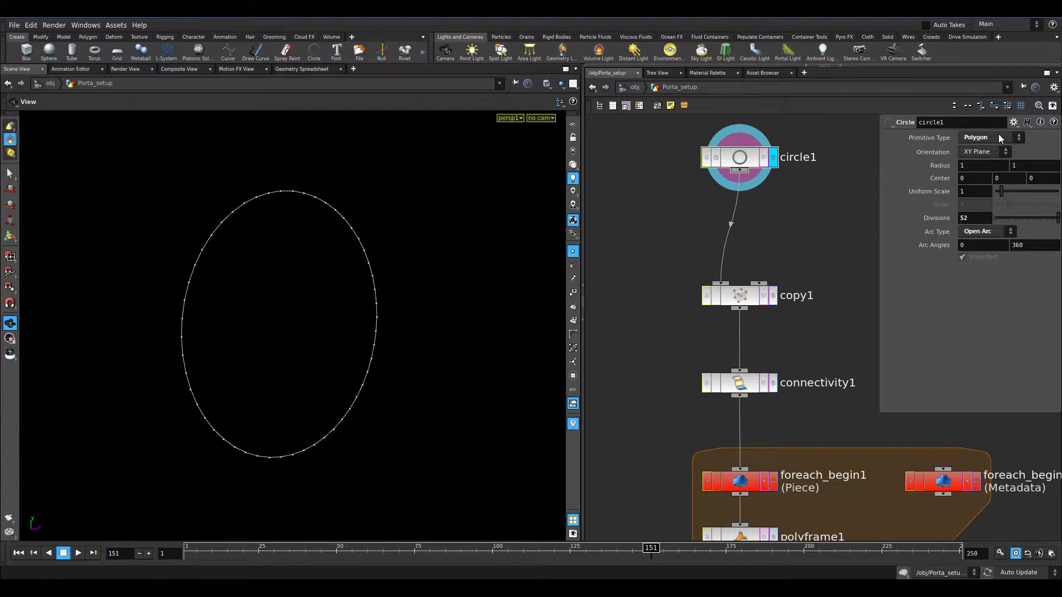
# - Display copy1's concentric rings in the viewport and examine its copy and transform parameters
pyautogui.click(772, 297)
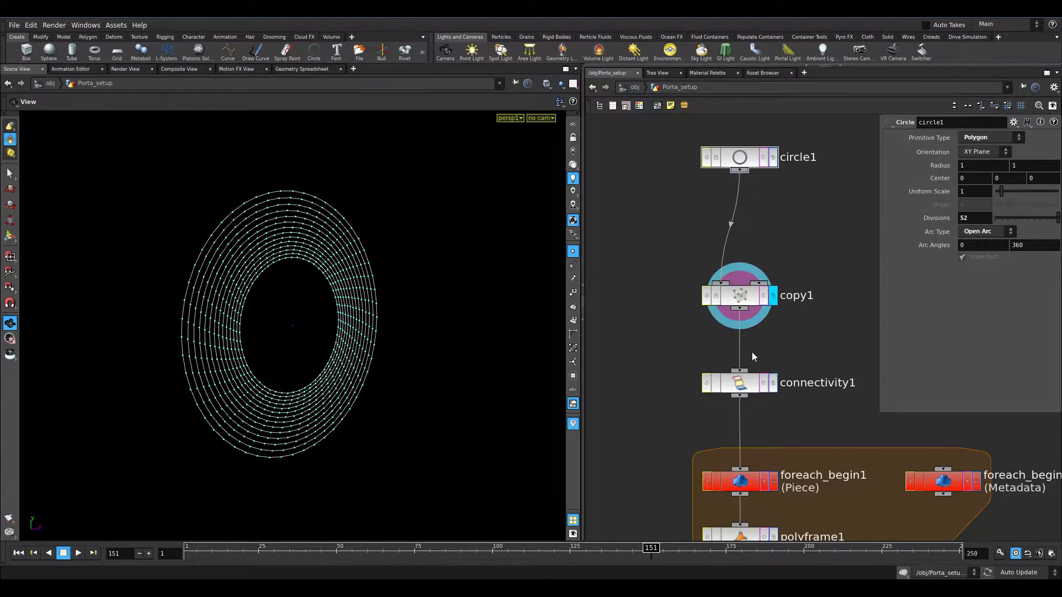
pyautogui.click(742, 307)
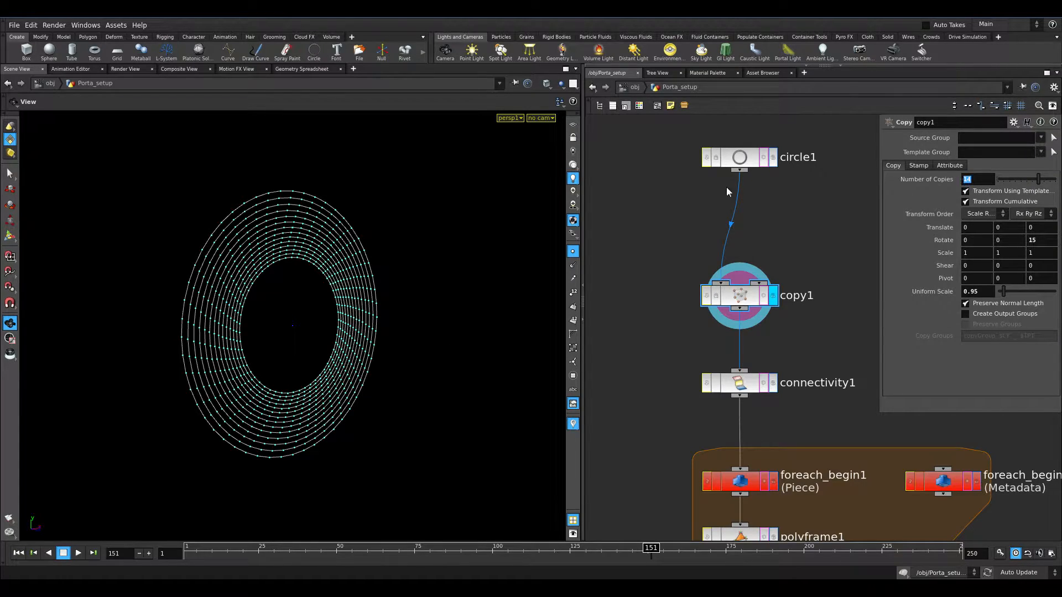
pyautogui.moveTo(369, 346); pyautogui.dragTo(299, 335)
pyautogui.moveTo(300, 335); pyautogui.dragTo(387, 302, button='right')
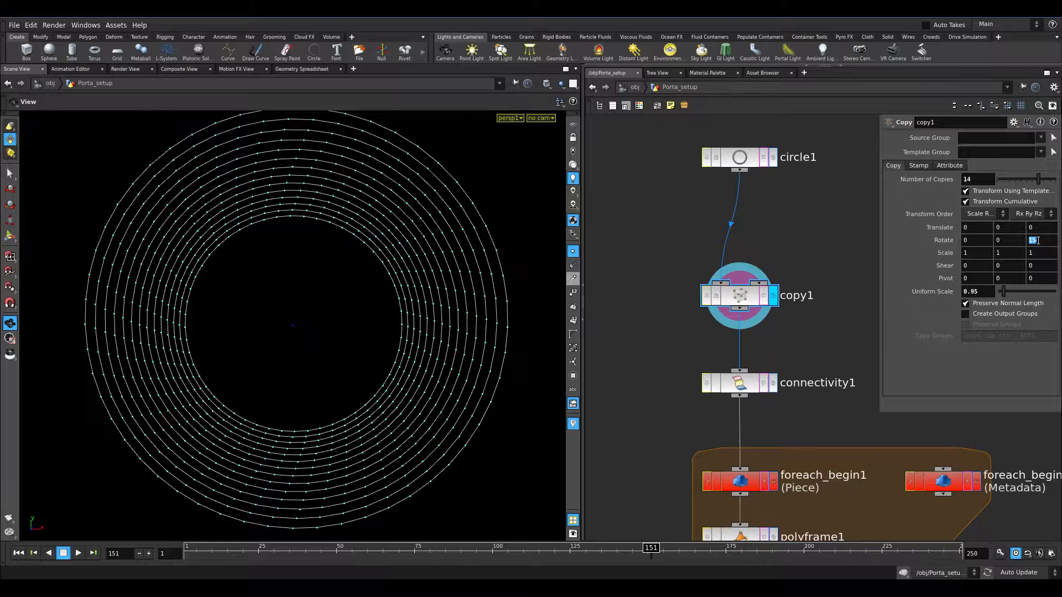
# - Try a Z rotation of 0 and a uniform scale of 0.9 on copy1, undoing each change
pyautogui.write('0')
pyautogui.press('Return')
pyautogui.hotkey('ctrl', 'z')
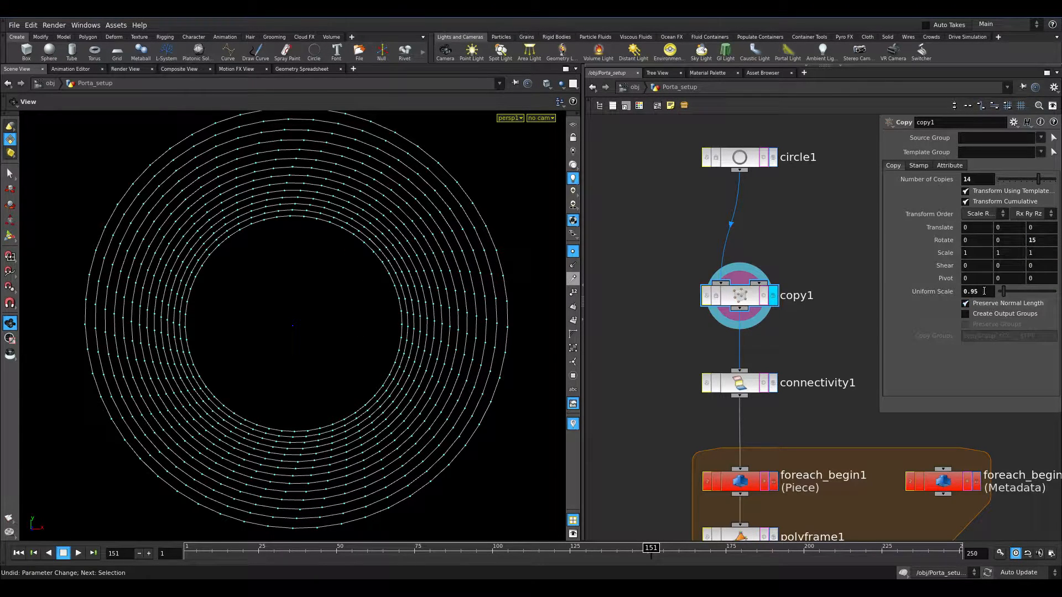
pyautogui.write('0.9')
pyautogui.press('Return')
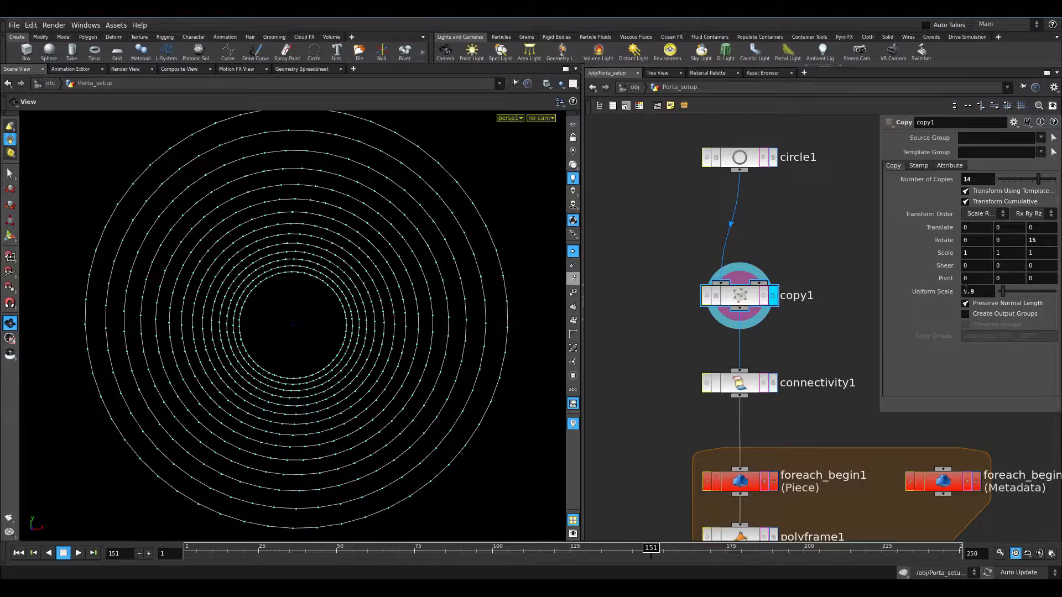
pyautogui.hotkey('ctrl', 'z')
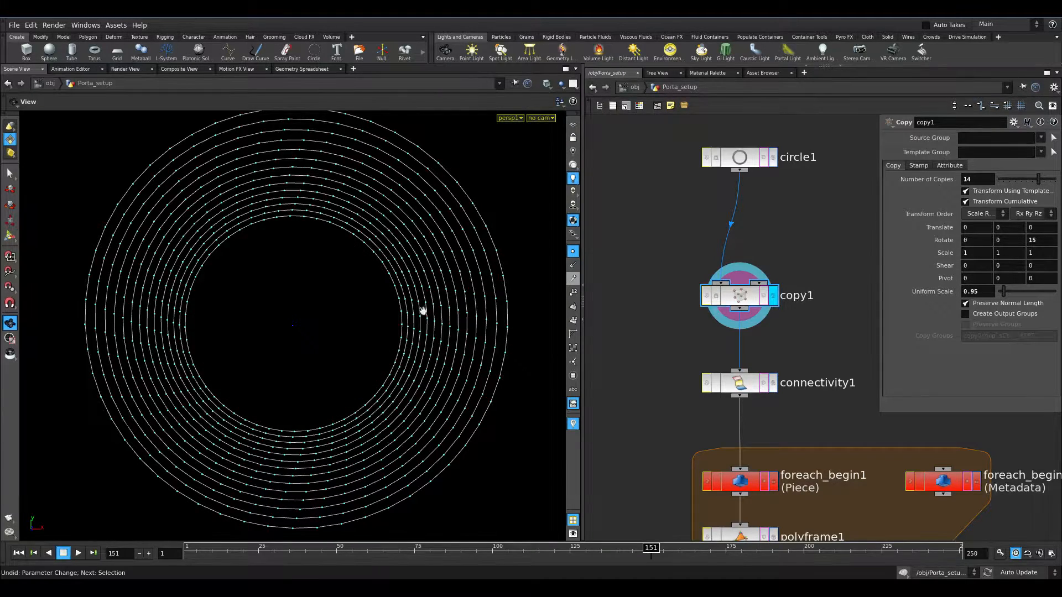
# - Turn off point display and show connectivity1 in the viewport with its parameters open
pyautogui.click(572, 251)
pyautogui.moveTo(802, 420); pyautogui.dragTo(778, 314, button='middle')
pyautogui.click(749, 281)
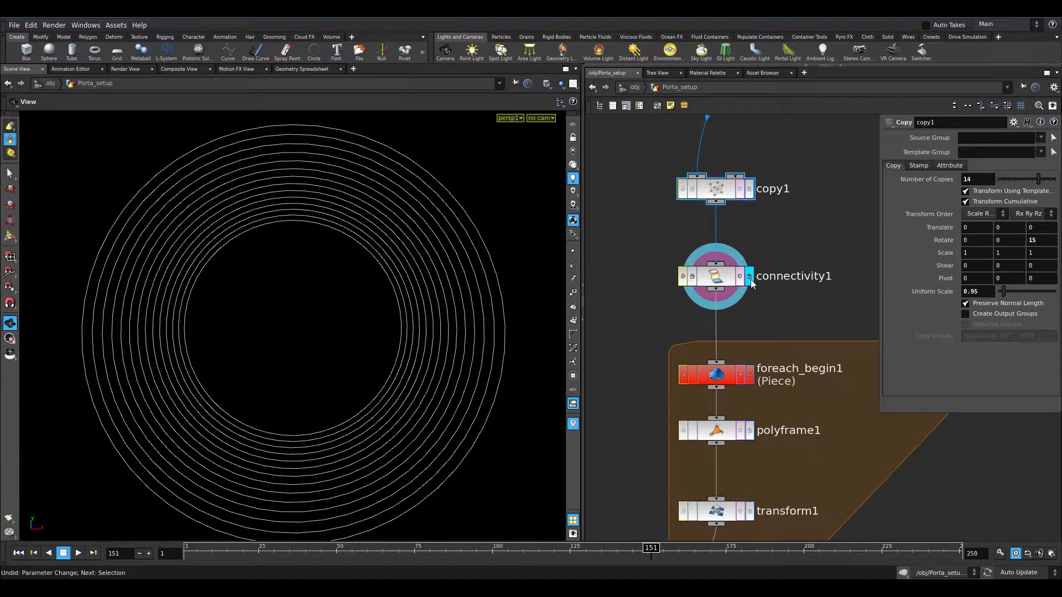
pyautogui.click(729, 283)
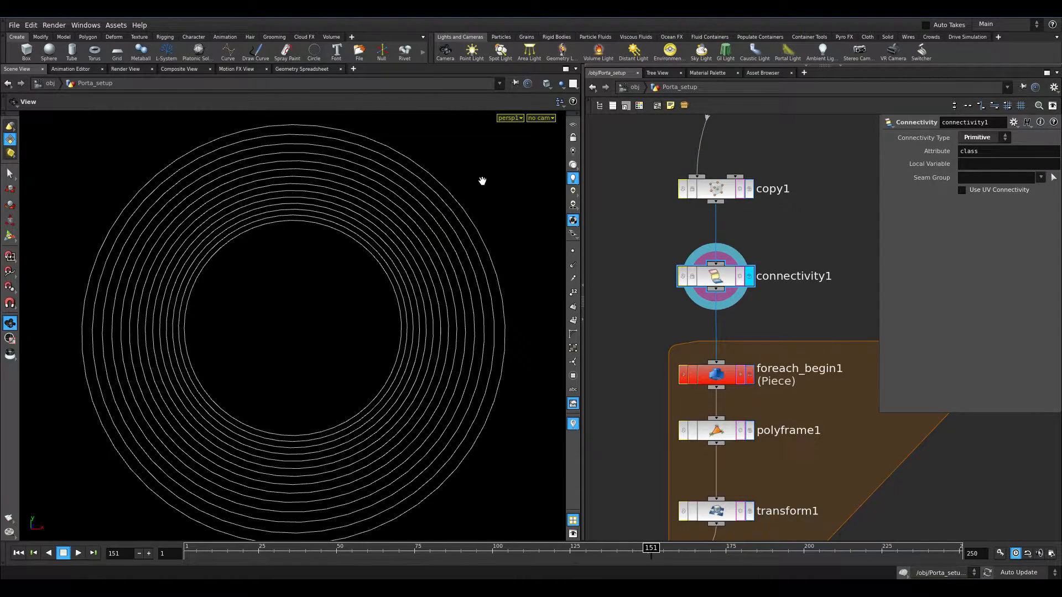
# - Inspect connectivity1's class attribute per primitive in the Geometry Spreadsheet and return to the scene view
pyautogui.scroll(3, 404, 257)
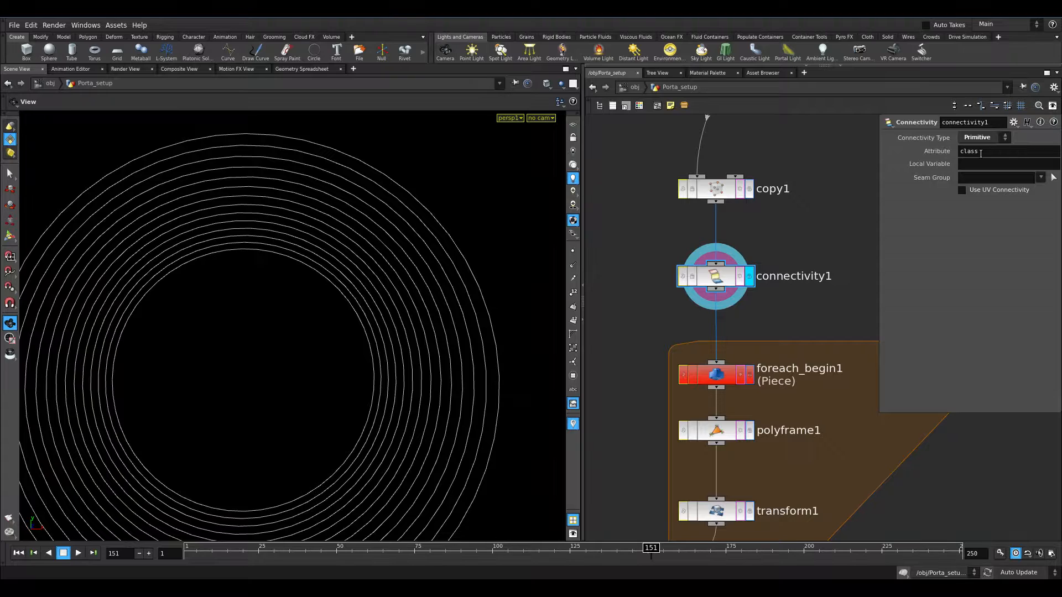
pyautogui.click(291, 70)
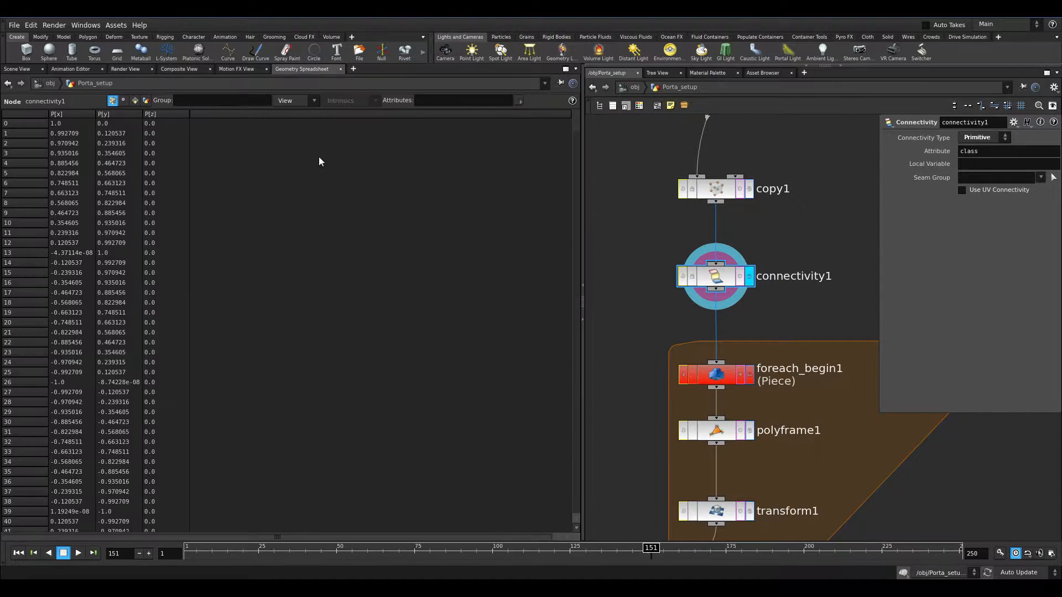
pyautogui.click(17, 69)
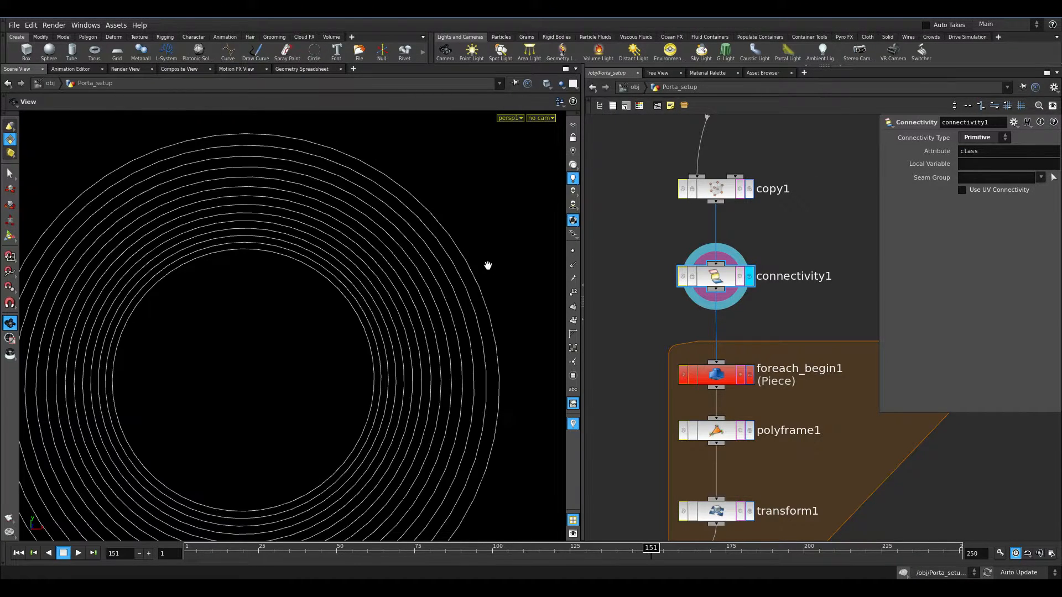
pyautogui.click(297, 68)
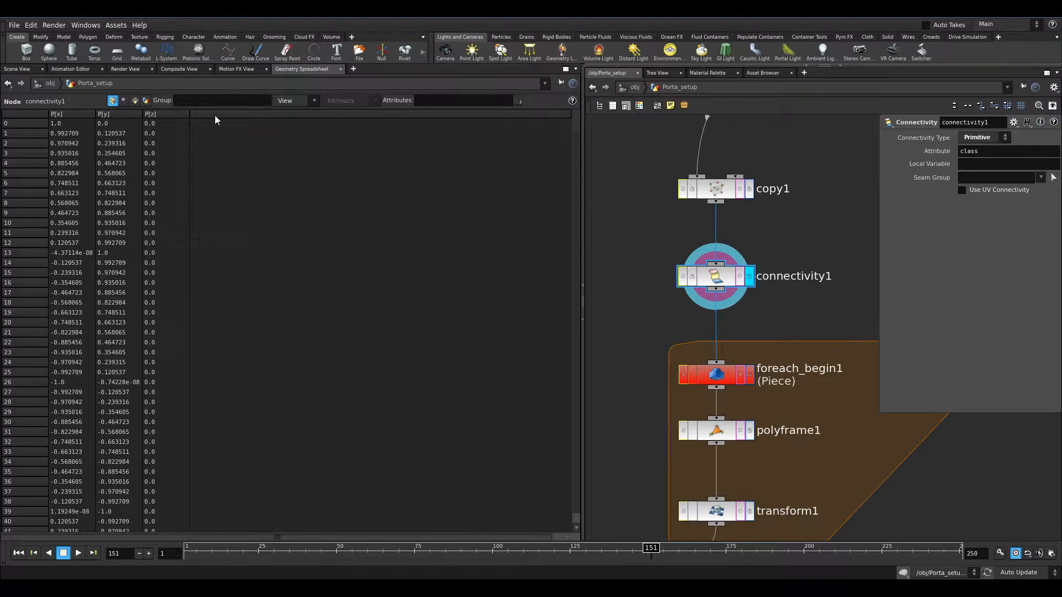
pyautogui.click(134, 99)
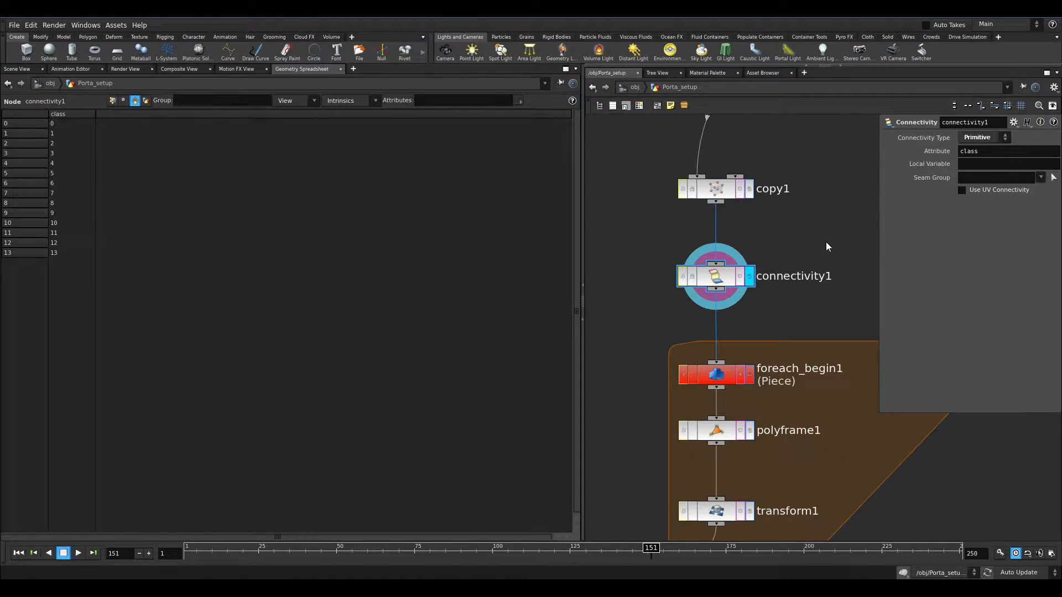
pyautogui.click(17, 68)
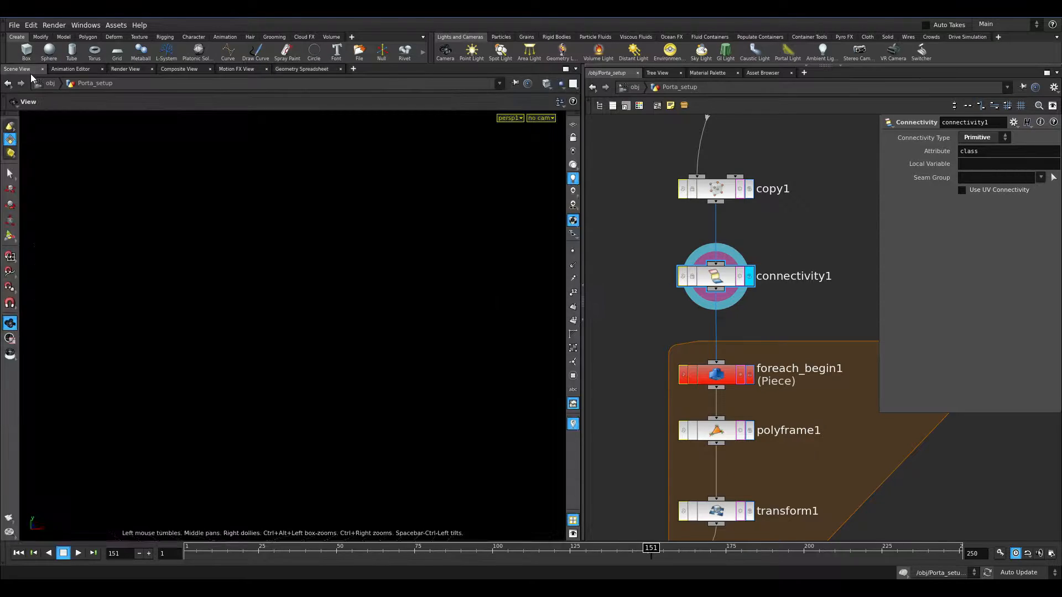
pyautogui.moveTo(322, 269); pyautogui.dragTo(345, 304)
# - Open foreach_end1's parameters and review the available iteration methods and the piece attribute
pyautogui.moveTo(772, 338); pyautogui.dragTo(757, 277, button='middle')
pyautogui.scroll(-3, 785, 344)
pyautogui.scroll(3, 790, 343)
pyautogui.moveTo(757, 146); pyautogui.dragTo(625, 430)
pyautogui.click(688, 395)
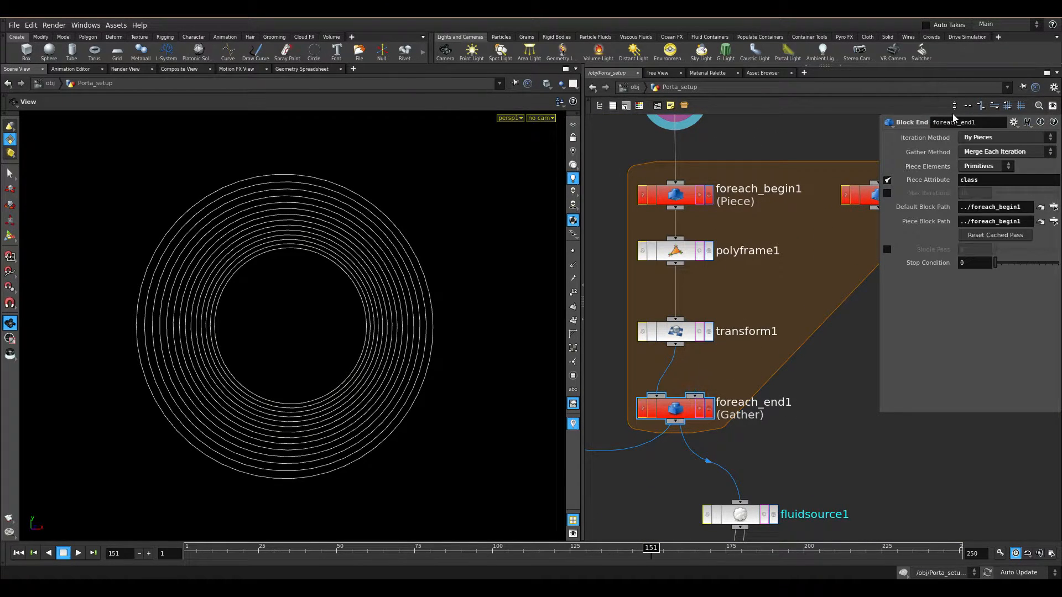
pyautogui.click(992, 138)
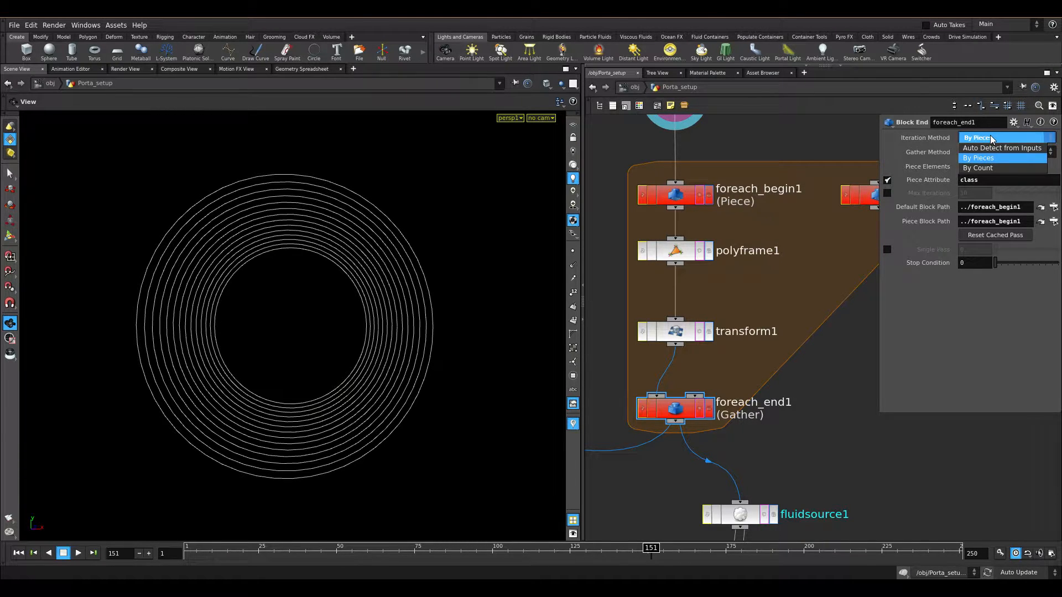
pyautogui.click(992, 138)
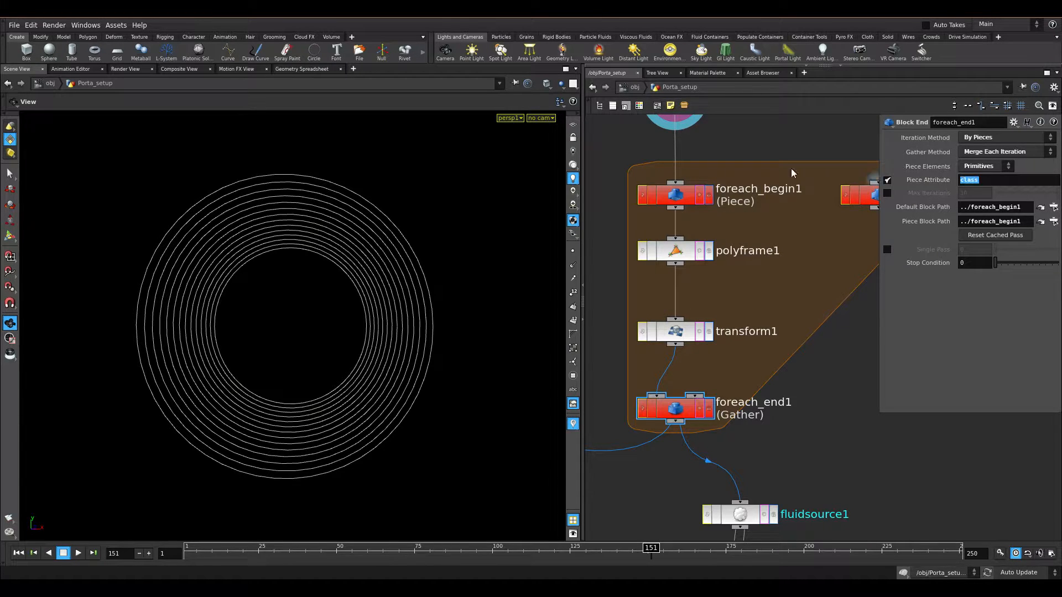
# - Display the single piece fetched by foreach_begin1 and open that node's parameters
pyautogui.moveTo(746, 142); pyautogui.dragTo(755, 241, button='middle')
pyautogui.moveTo(783, 152); pyautogui.dragTo(663, 228)
pyautogui.scroll(-3, 675, 233)
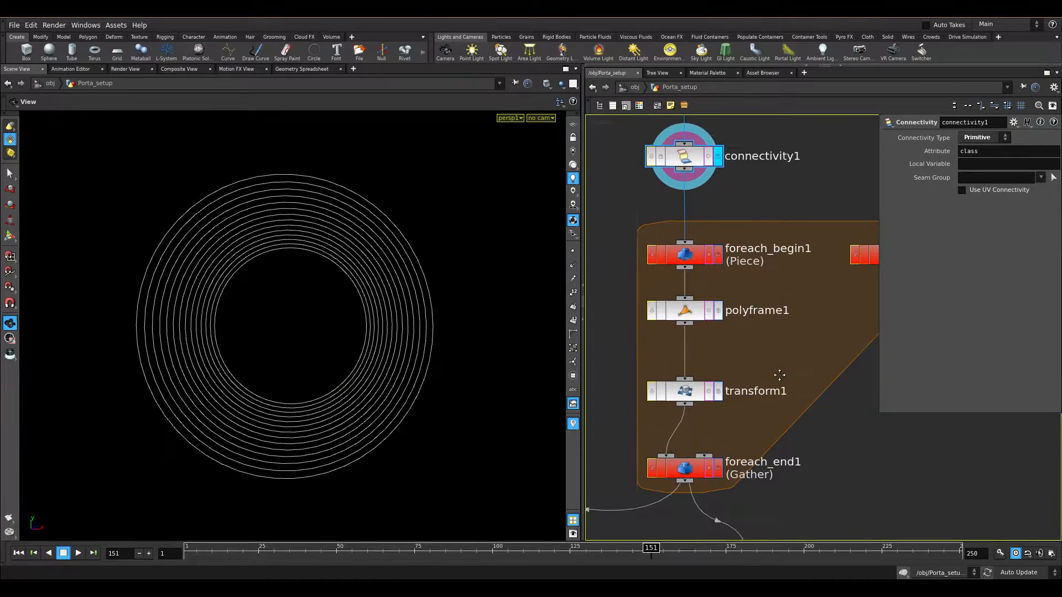
pyautogui.click(717, 205)
pyautogui.click(690, 205)
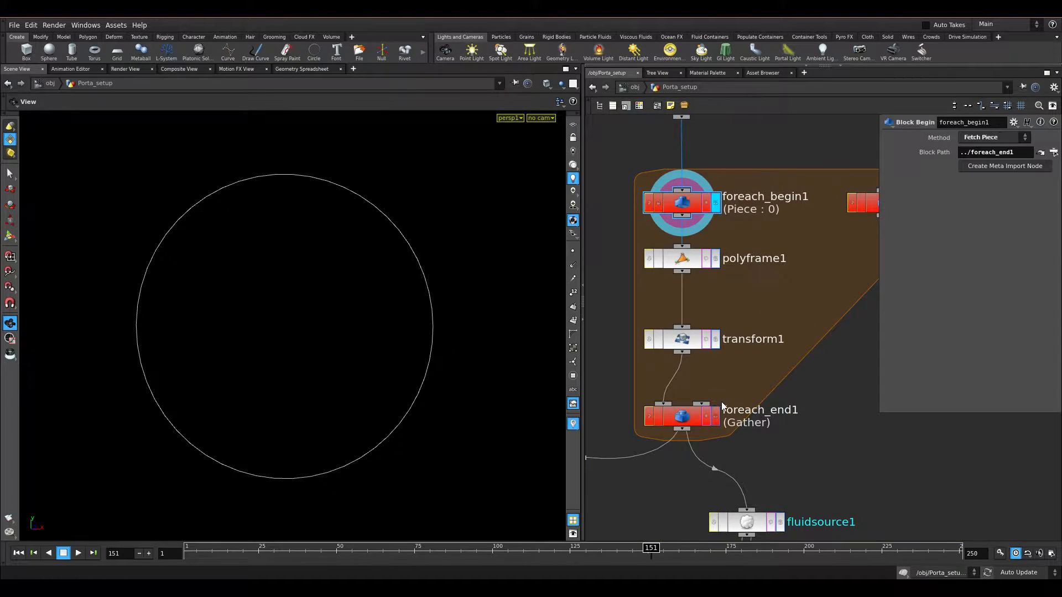
# - Display foreach_end1, preview individual loop passes with Single Pass, and turn Single Pass off
pyautogui.click(715, 418)
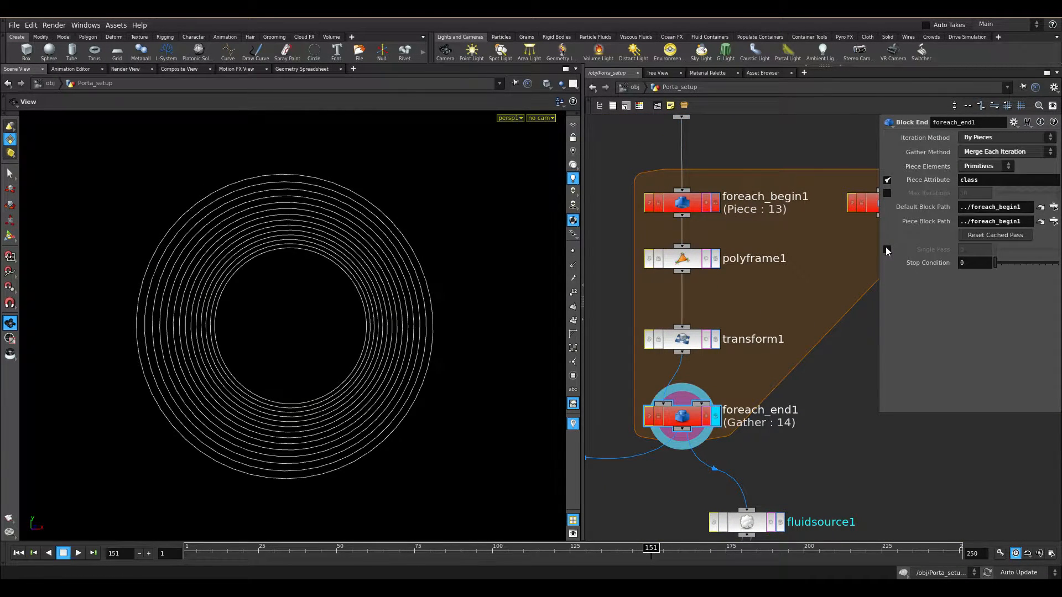
pyautogui.click(886, 249)
pyautogui.moveTo(997, 251)
pyautogui.mouseDown()
pyautogui.moveTo(1032, 251)
pyautogui.moveTo(979, 259)
pyautogui.mouseUp()
pyautogui.moveTo(980, 258)
pyautogui.mouseDown(button='middle')
pyautogui.moveTo(1053, 247)
pyautogui.moveTo(963, 262)
pyautogui.mouseUp(button='middle')
pyautogui.click(887, 249)
# - Open polyframe1's parameters and display that node's output in the viewport
pyautogui.click(707, 259)
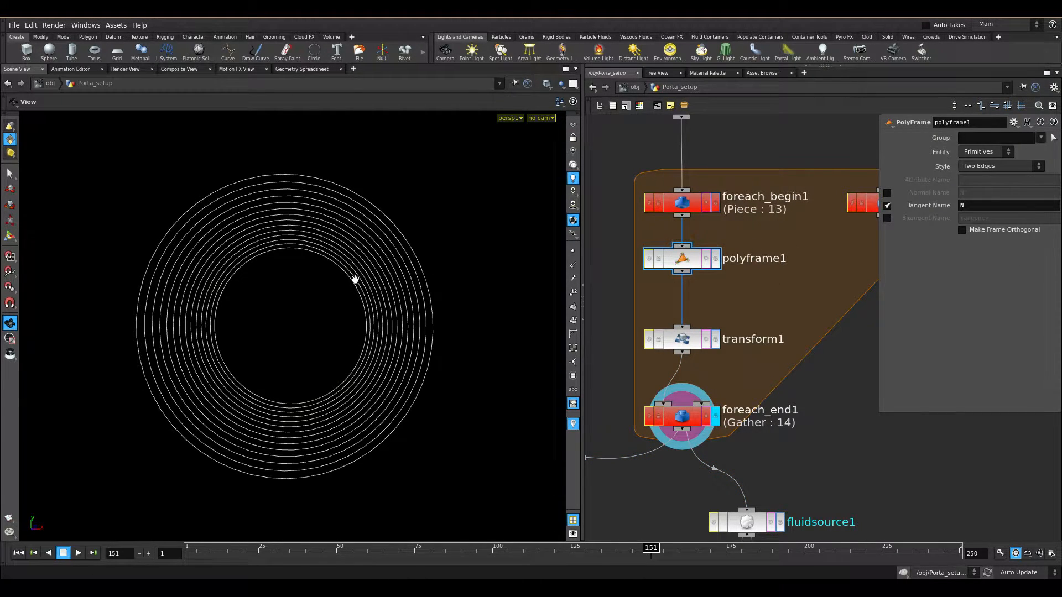
pyautogui.moveTo(211, 270); pyautogui.dragTo(387, 257)
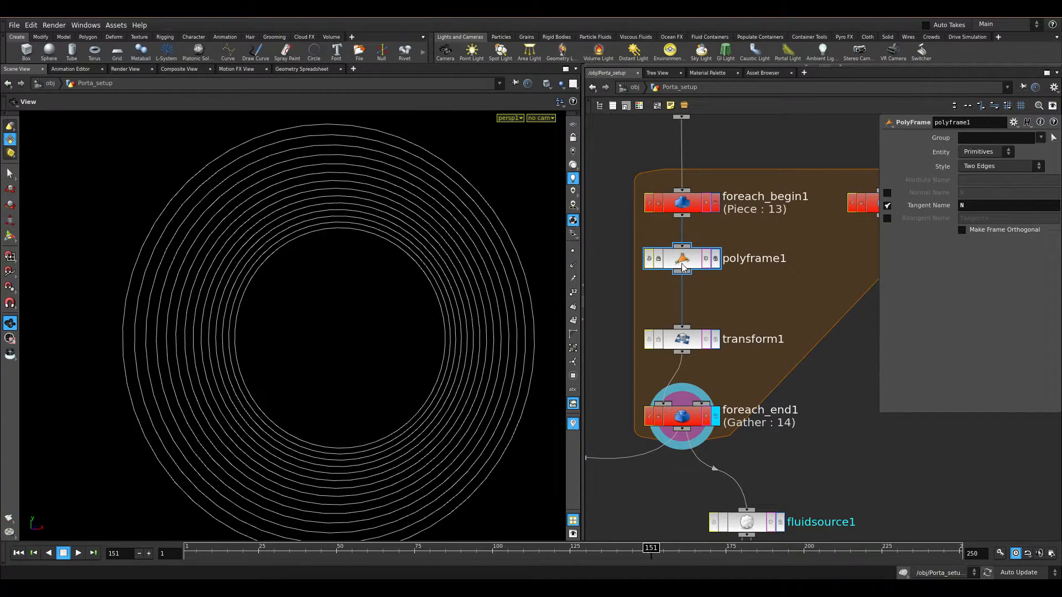
pyautogui.click(716, 258)
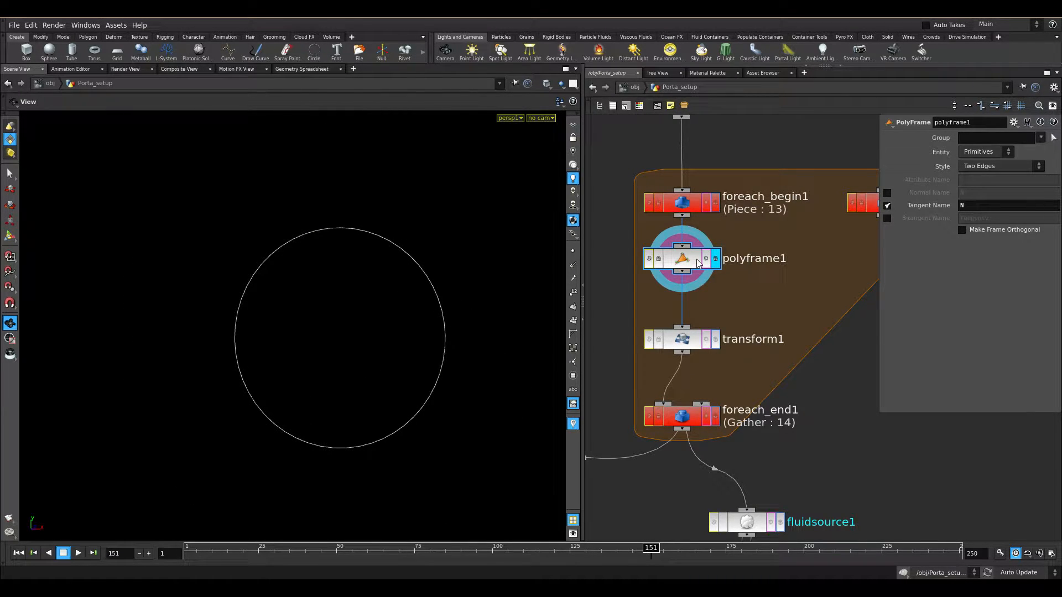
# - Add a new PolyFrame node inside the for-each block, beside the existing node chain
pyautogui.press('Tab')
pyautogui.write('poly fr')
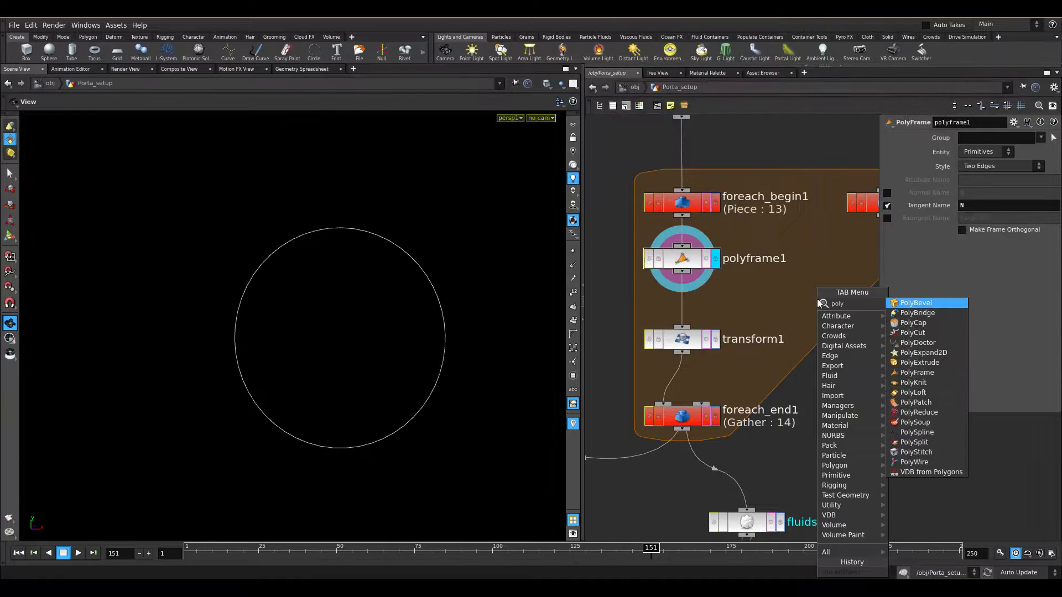
pyautogui.press('Return')
pyautogui.click(819, 300)
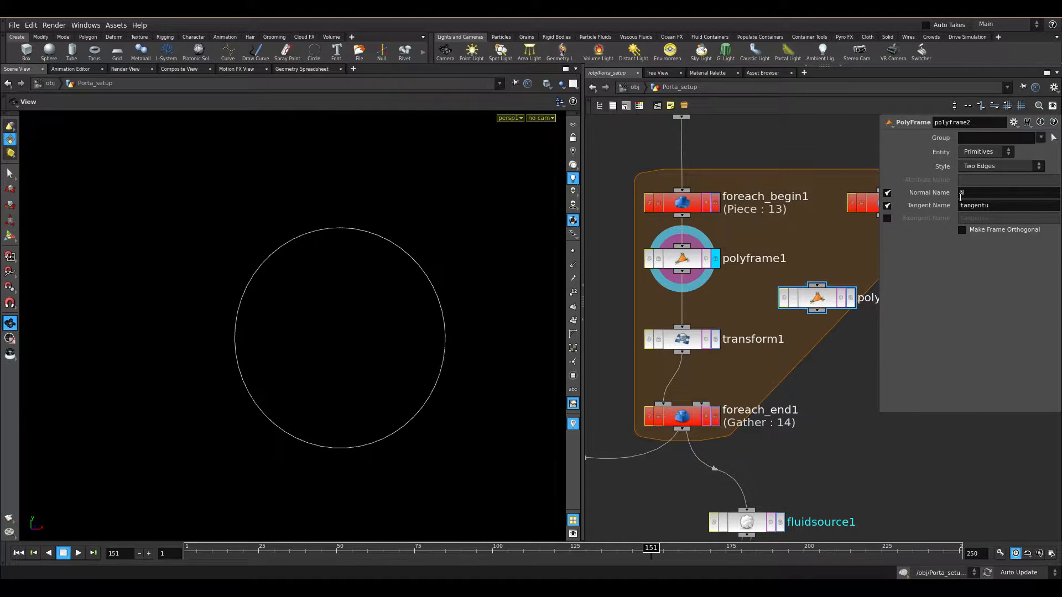
# - Turn on the point normals display and compare the outputs of foreach_end1, transform1 and polyframe1
pyautogui.press('Tab')
pyautogui.click(572, 265)
pyautogui.scroll(5, 462, 282)
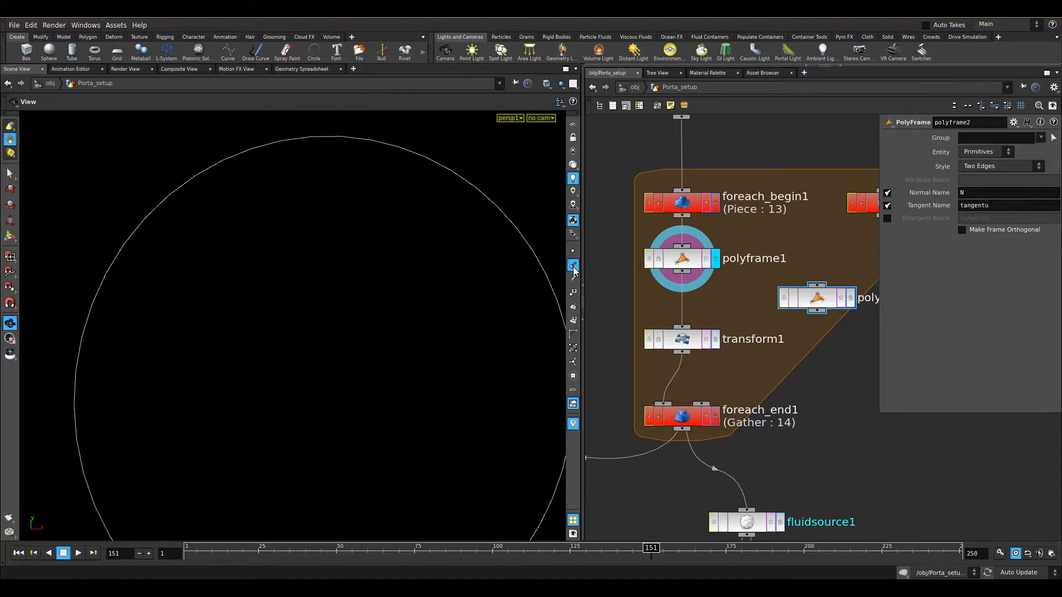
pyautogui.click(715, 416)
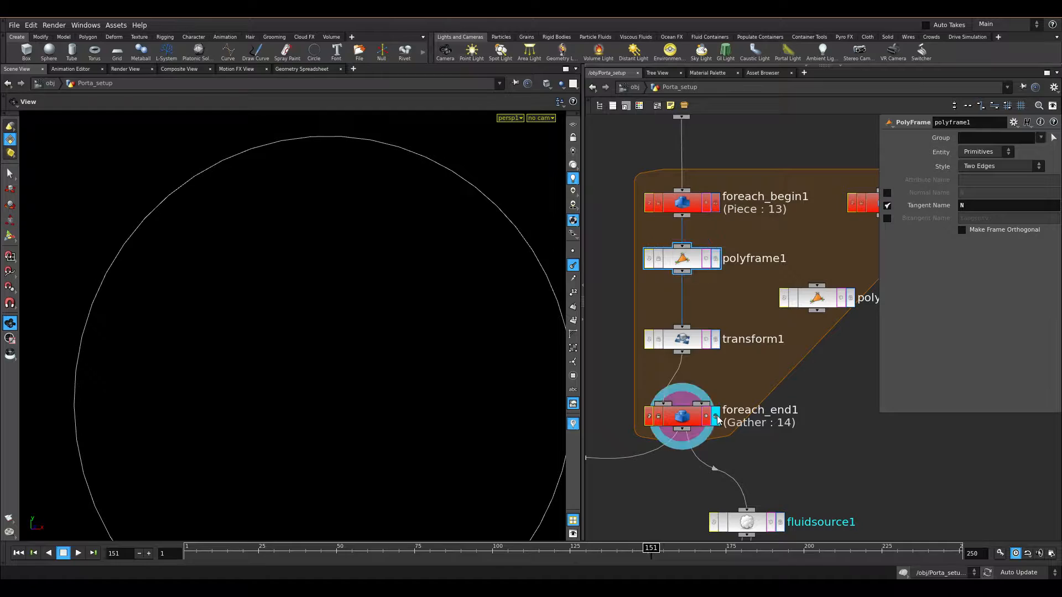
pyautogui.scroll(-4, 384, 351)
pyautogui.click(715, 339)
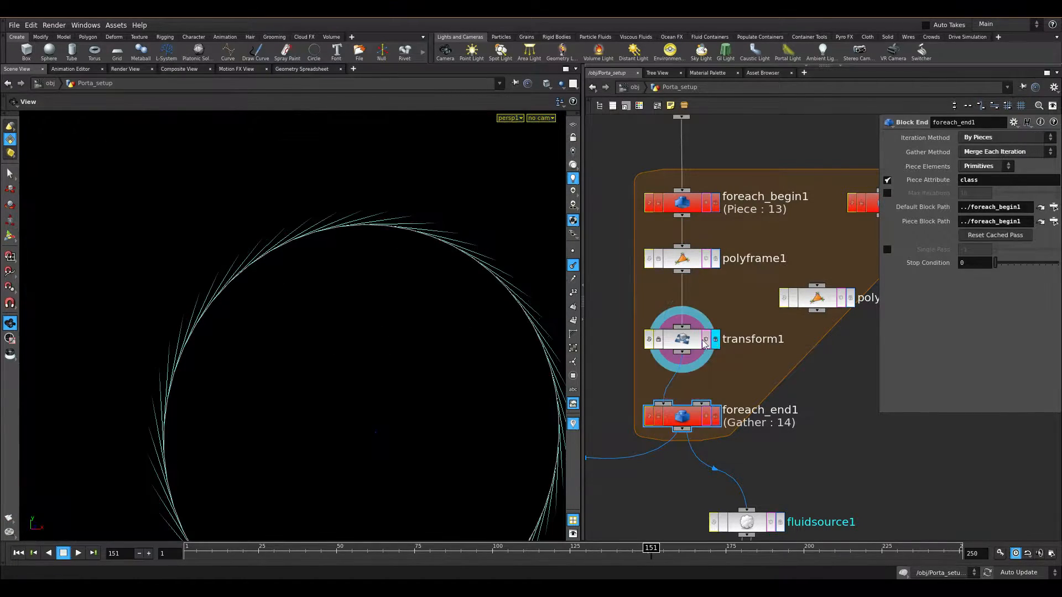
pyautogui.click(715, 259)
pyautogui.moveTo(452, 251)
pyautogui.mouseDown()
pyautogui.moveTo(278, 284)
pyautogui.moveTo(454, 266)
pyautogui.mouseUp()
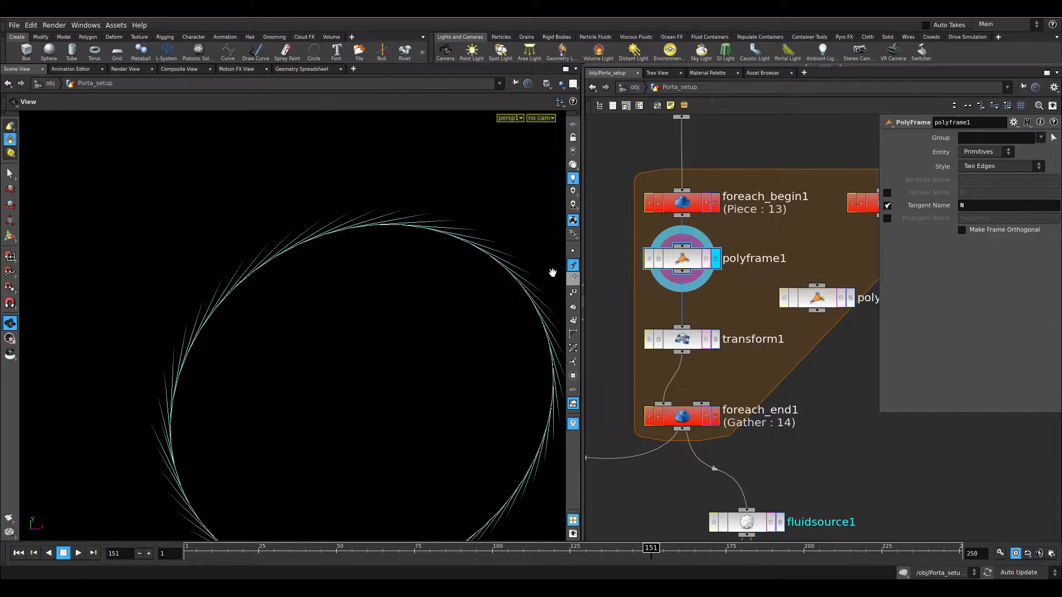
pyautogui.moveTo(426, 314); pyautogui.dragTo(359, 244, button='right')
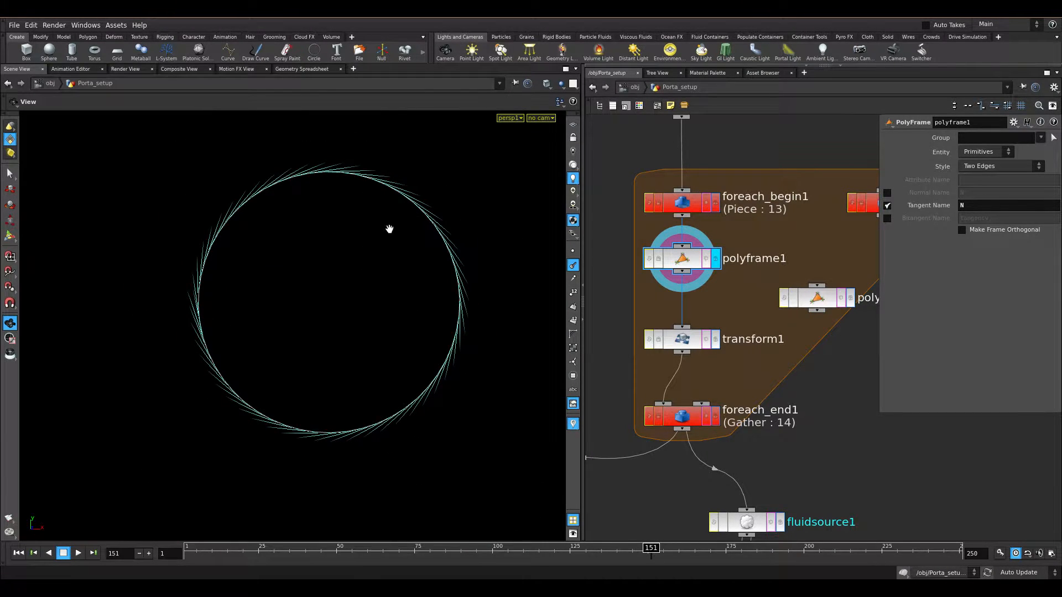
# - Connect the new PolyFrame node to foreach_begin1's output and display its normals in the viewport
pyautogui.moveTo(816, 284); pyautogui.dragTo(682, 217)
pyautogui.click(851, 303)
pyautogui.moveTo(354, 208); pyautogui.dragTo(354, 260)
# - Set the new PolyFrame's Tangent Name to N with Normal Name disabled, view the normals and delete the node
pyautogui.press('Tab')
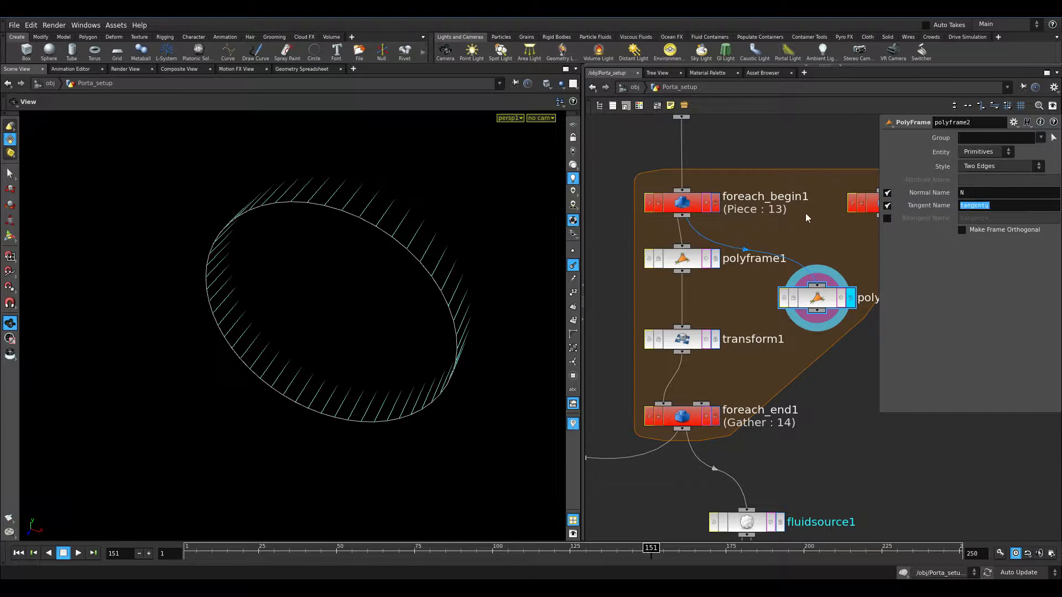
pyautogui.write('N')
pyautogui.press('Return')
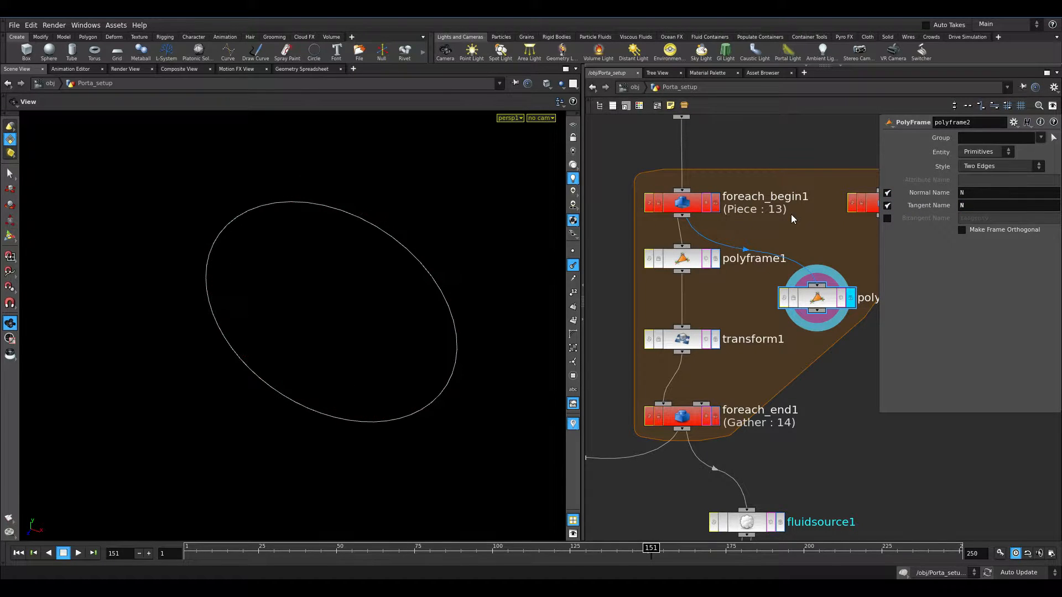
pyautogui.click(887, 192)
pyautogui.moveTo(455, 291); pyautogui.dragTo(397, 227)
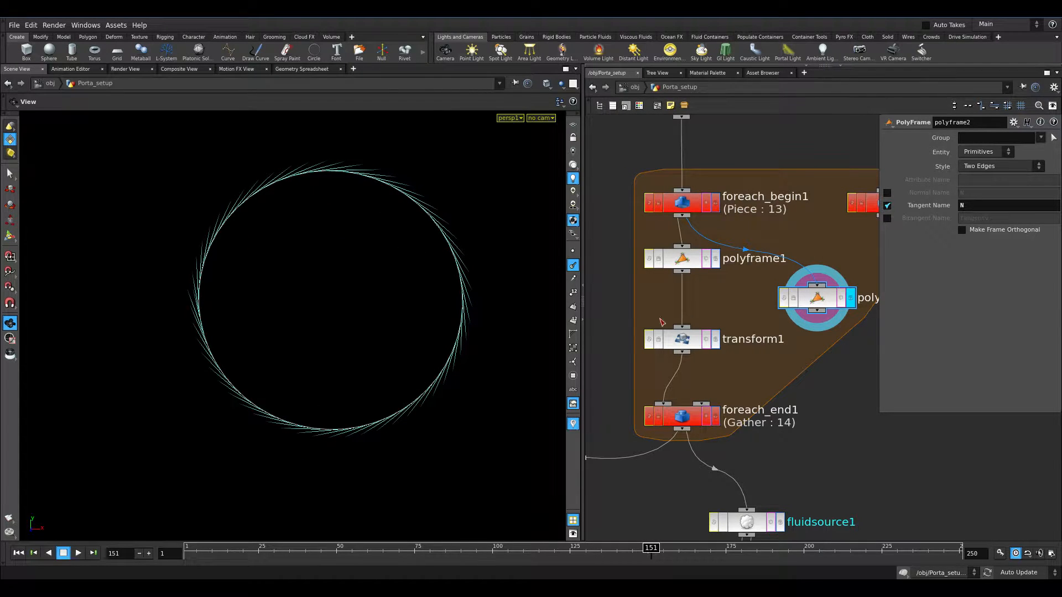
pyautogui.press('Delete')
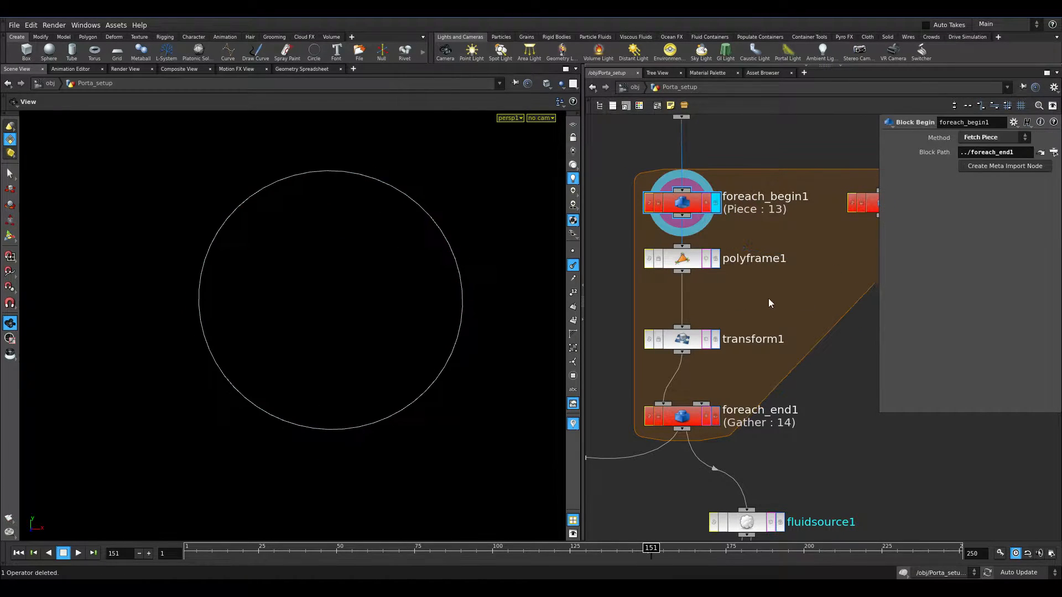
# - Display transform1's output in the viewport and open that node's parameters
pyautogui.click(715, 339)
pyautogui.click(682, 343)
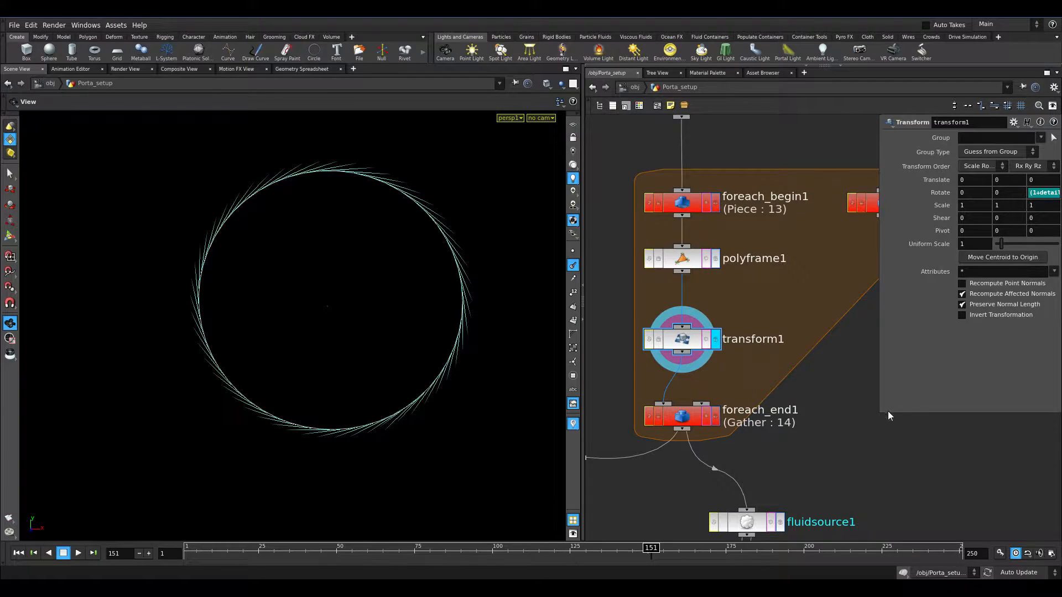
pyautogui.moveTo(880, 390)
pyautogui.mouseDown()
pyautogui.moveTo(663, 385)
pyautogui.moveTo(897, 379)
pyautogui.mouseUp()
pyautogui.moveTo(799, 409); pyautogui.dragTo(762, 389, button='middle')
# - Open foreach_begin1's parameters and bring up its meta import node in the network
pyautogui.click(656, 184)
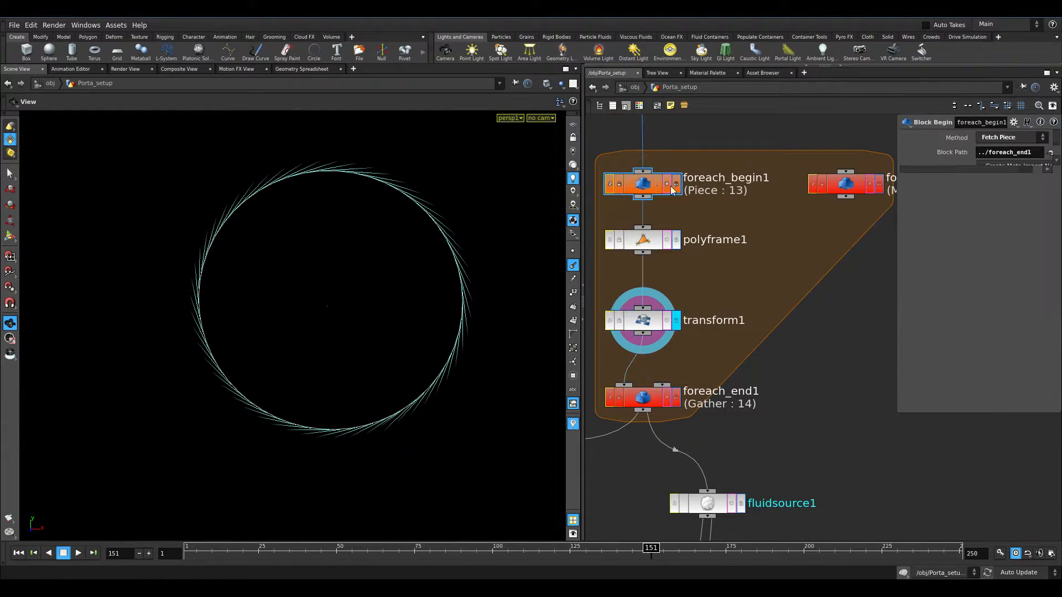
pyautogui.moveTo(962, 412); pyautogui.dragTo(965, 354)
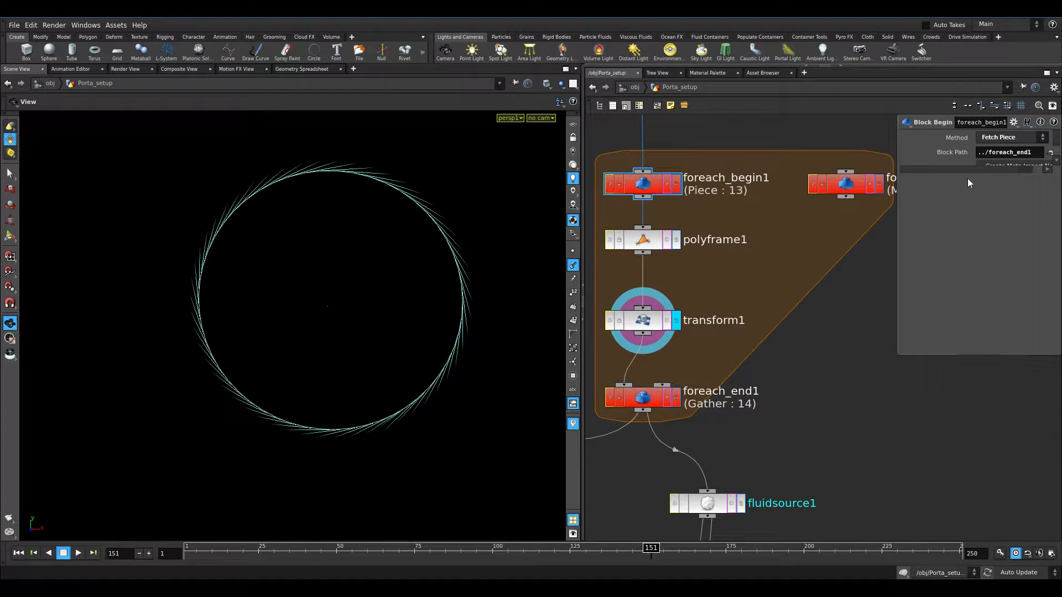
pyautogui.moveTo(959, 168); pyautogui.dragTo(988, 169)
pyautogui.scroll(-1, 944, 155)
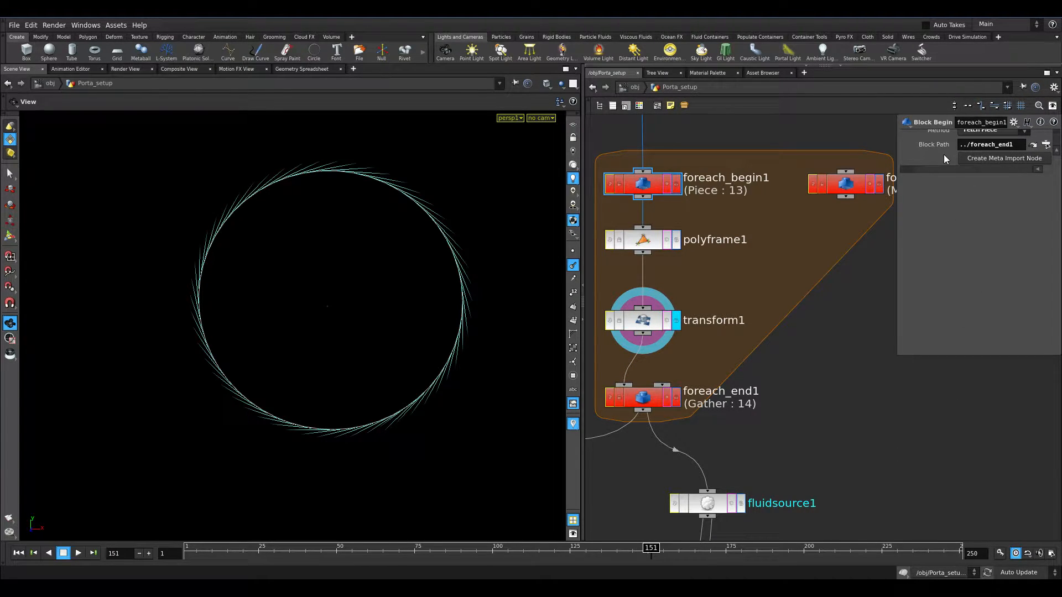
pyautogui.click(973, 159)
pyautogui.moveTo(798, 348); pyautogui.dragTo(935, 305, button='middle')
pyautogui.moveTo(868, 340); pyautogui.dragTo(765, 325, button='middle')
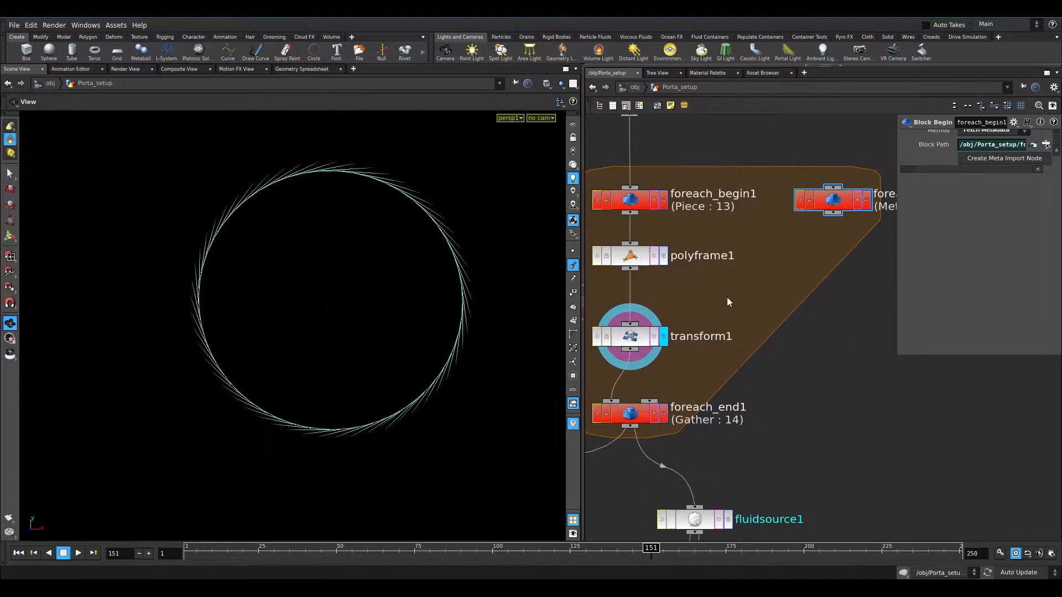
# - Examine the metadata node's detail attributes in the Geometry Spreadsheet and return to the scene view
pyautogui.click(293, 68)
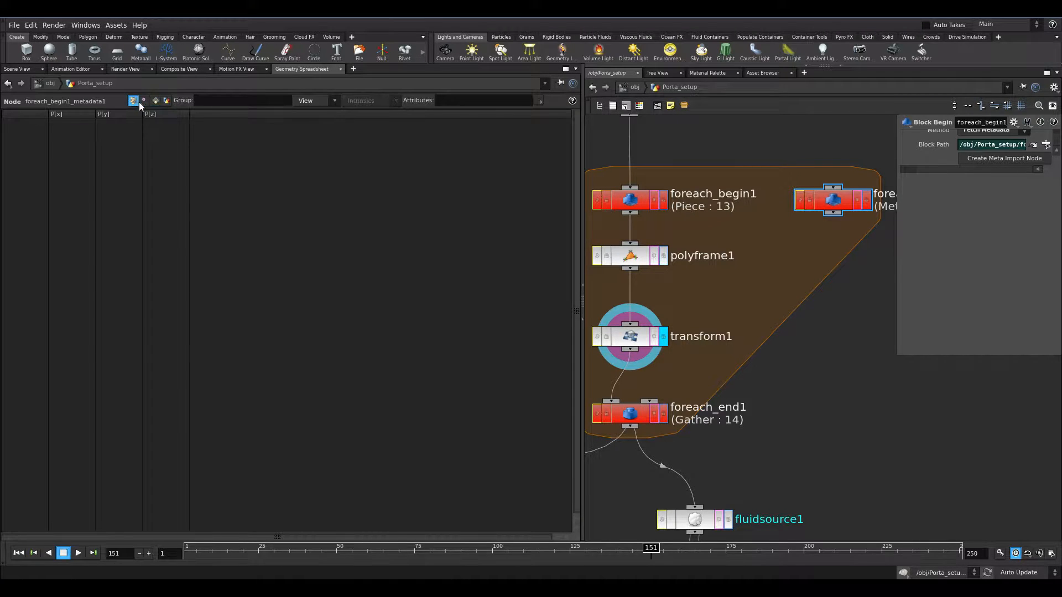
pyautogui.click(166, 101)
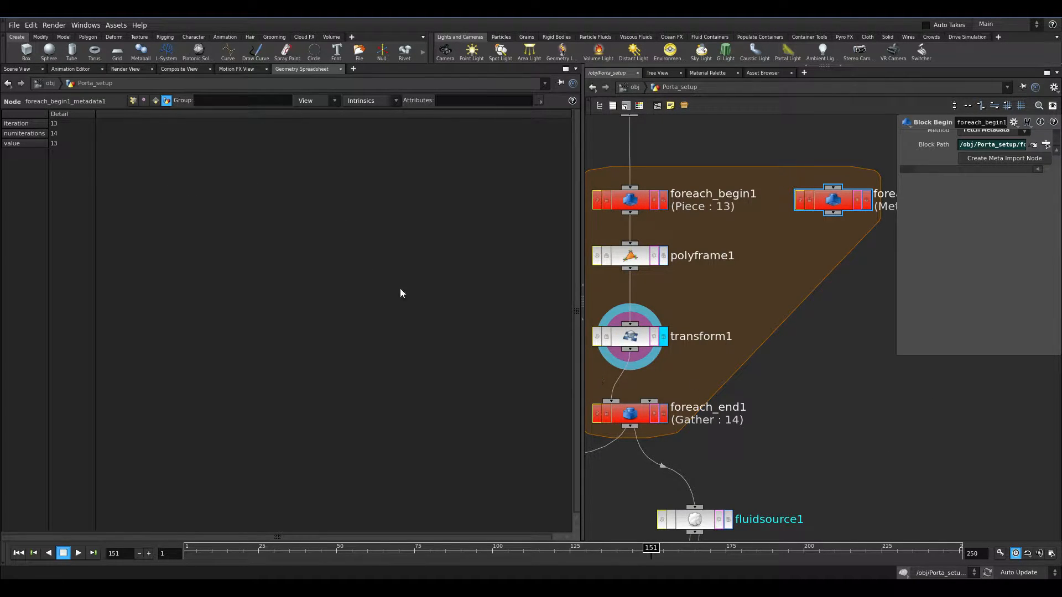
pyautogui.click(18, 69)
# - Display foreach_end1, step through its iterations with Single Pass, and turn Single Pass off
pyautogui.click(663, 415)
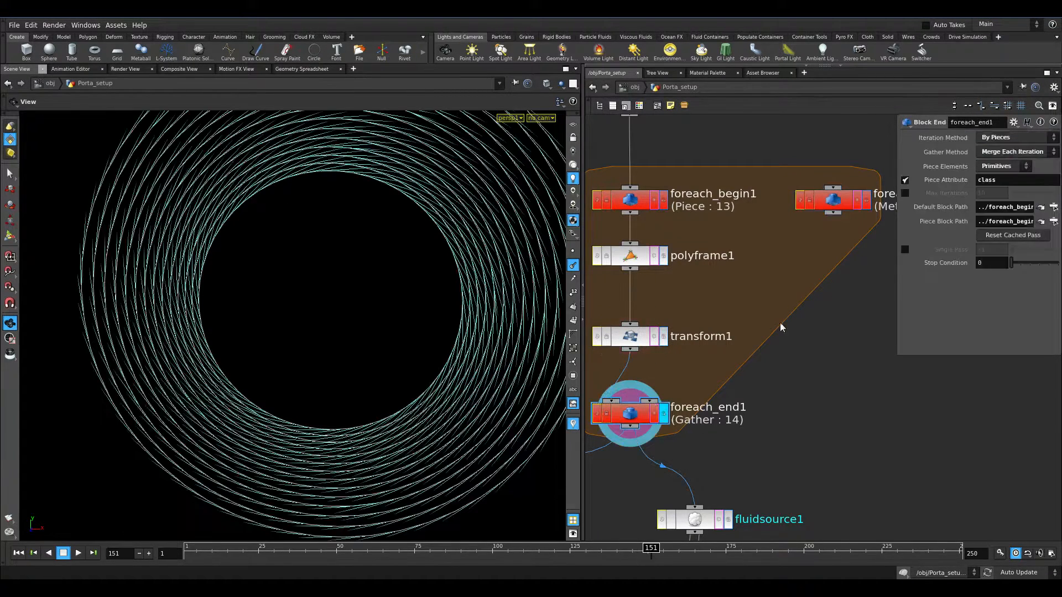
pyautogui.click(904, 249)
pyautogui.click(1015, 251)
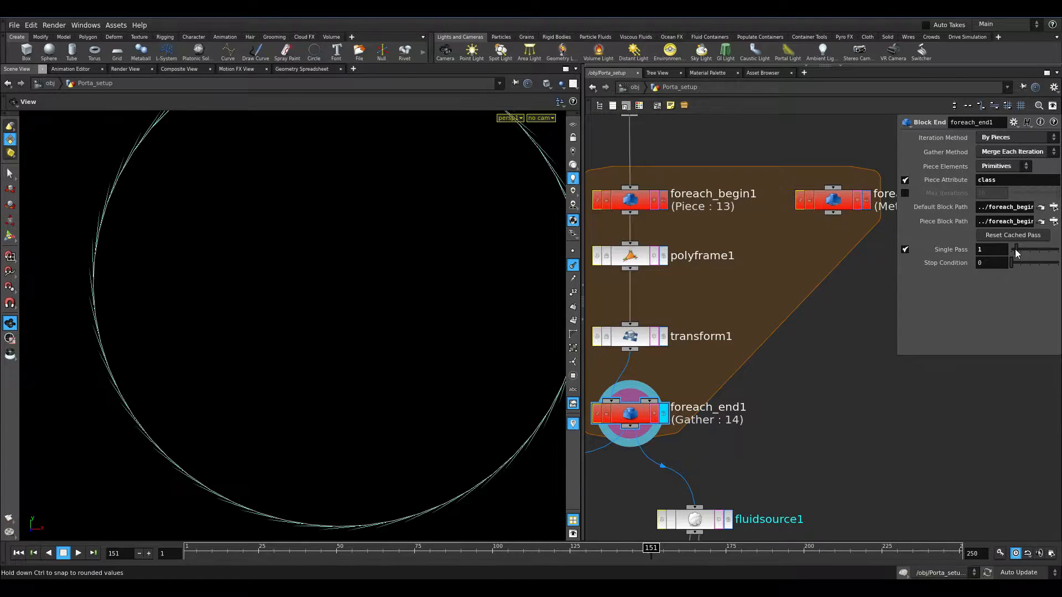
pyautogui.moveTo(1016, 249); pyautogui.dragTo(987, 263)
pyautogui.click(905, 249)
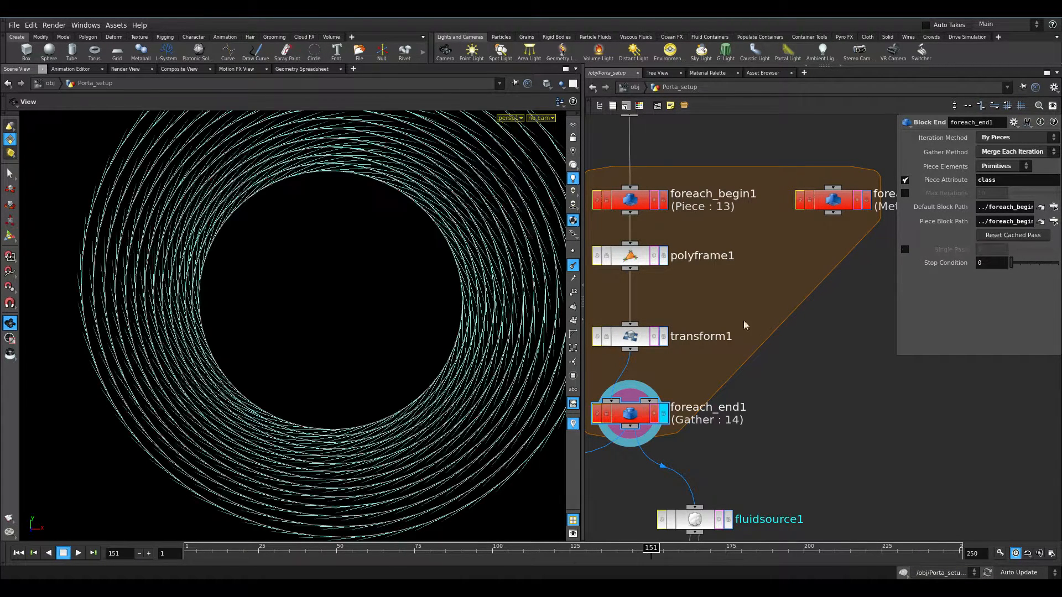
# - Open transform1's parameters and view the rings in the viewport from a different distance and angle
pyautogui.click(664, 337)
pyautogui.click(630, 337)
pyautogui.moveTo(389, 310); pyautogui.dragTo(275, 333, button='middle')
pyautogui.moveTo(417, 374); pyautogui.dragTo(300, 383, button='right')
pyautogui.moveTo(299, 383); pyautogui.dragTo(355, 361)
# - Display foreach_end1's merged rings and play the timeline from the start, examining the rings' rotation up close
pyautogui.click(664, 413)
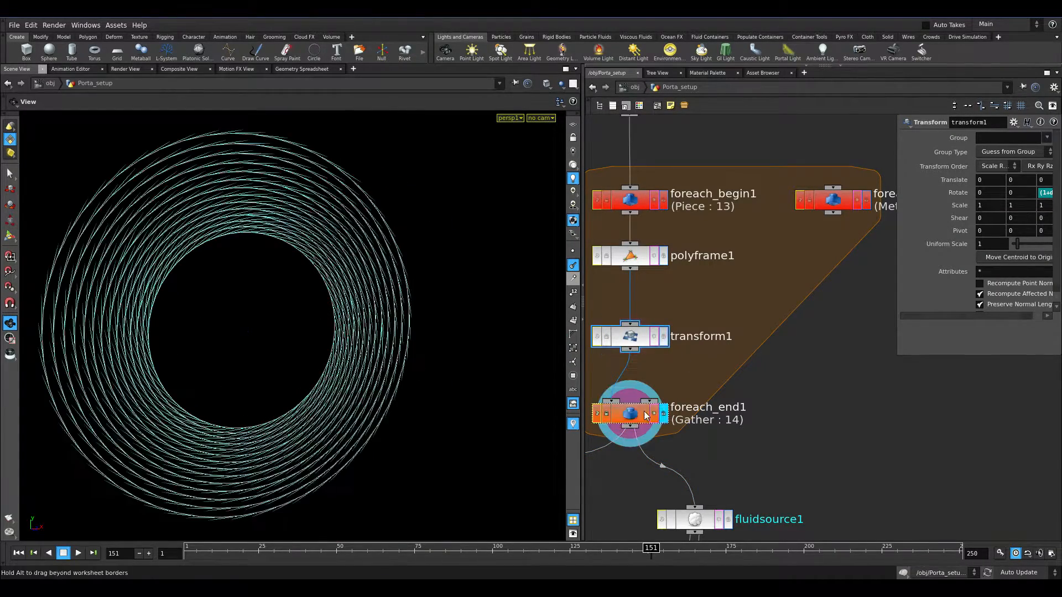
pyautogui.click(631, 413)
pyautogui.moveTo(374, 321); pyautogui.dragTo(341, 320)
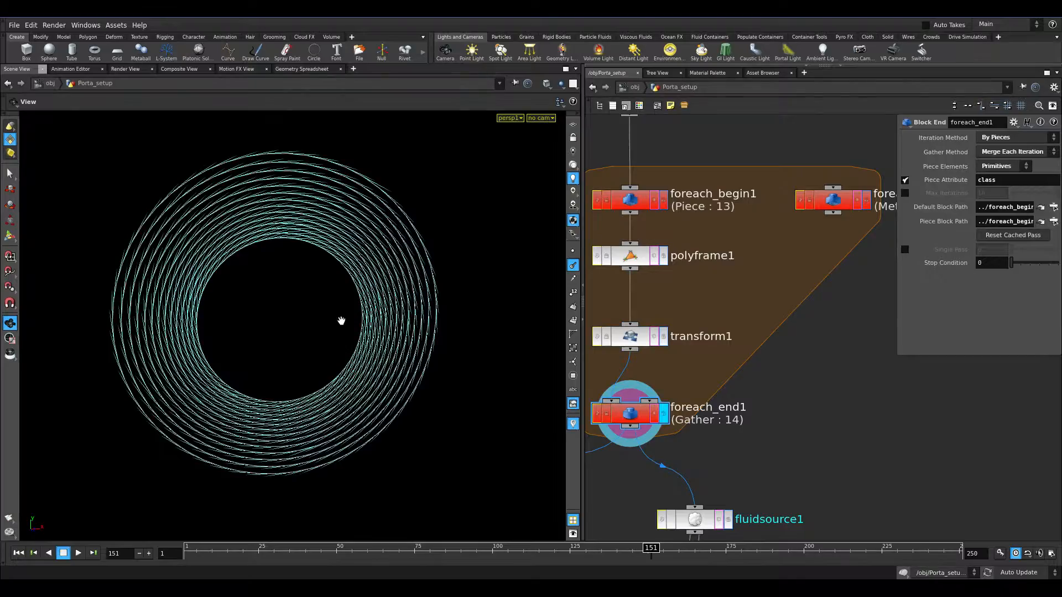
pyautogui.hotkey('ctrl', 'Left')
pyautogui.press('Up')
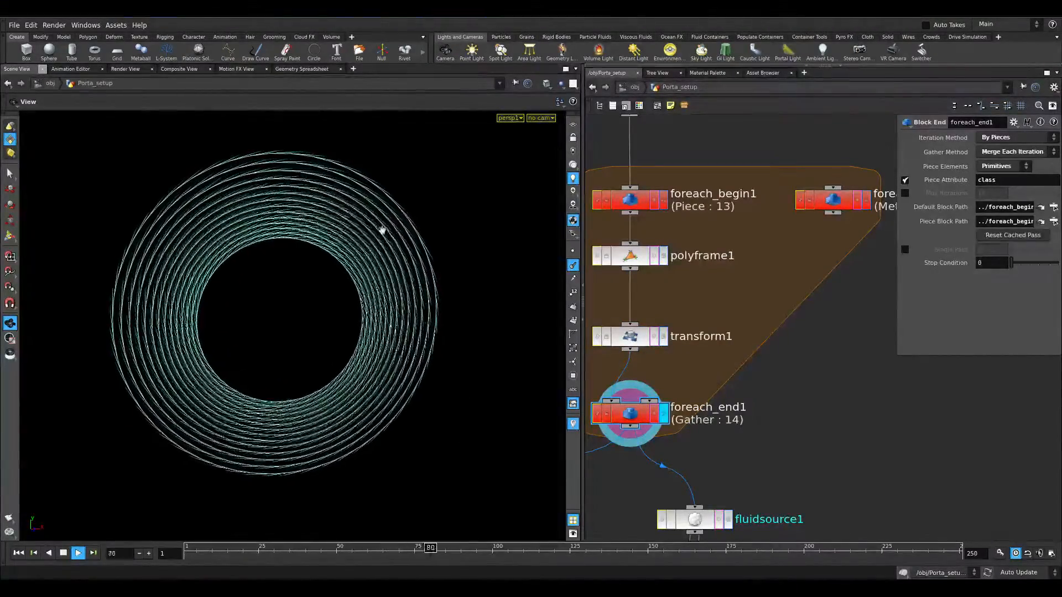
pyautogui.moveTo(239, 209); pyautogui.dragTo(332, 292, button='middle')
pyautogui.moveTo(332, 291); pyautogui.dragTo(521, 241, button='right')
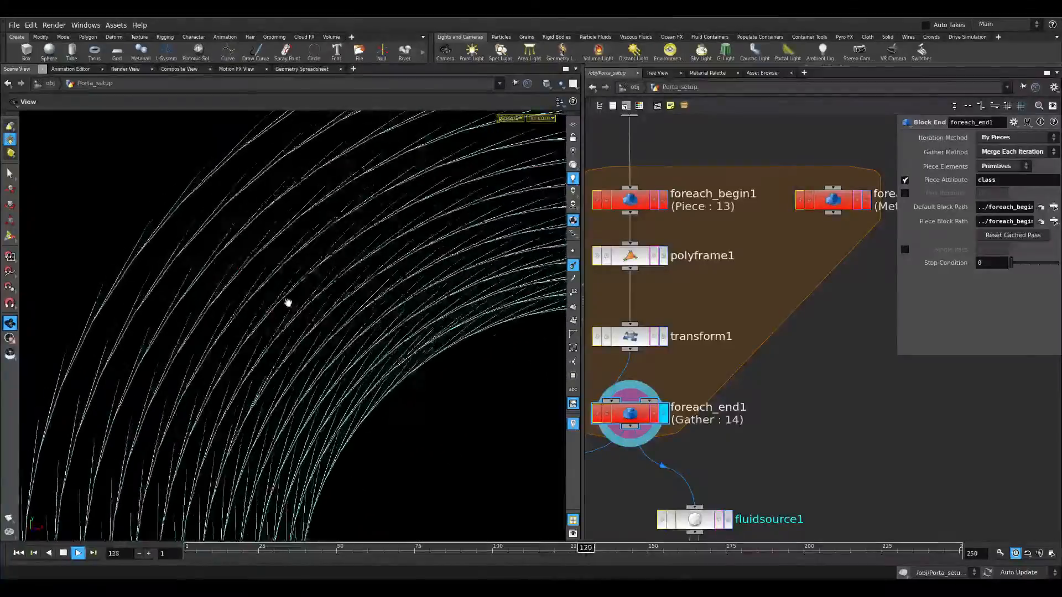
pyautogui.moveTo(287, 304); pyautogui.dragTo(658, 322, button='right')
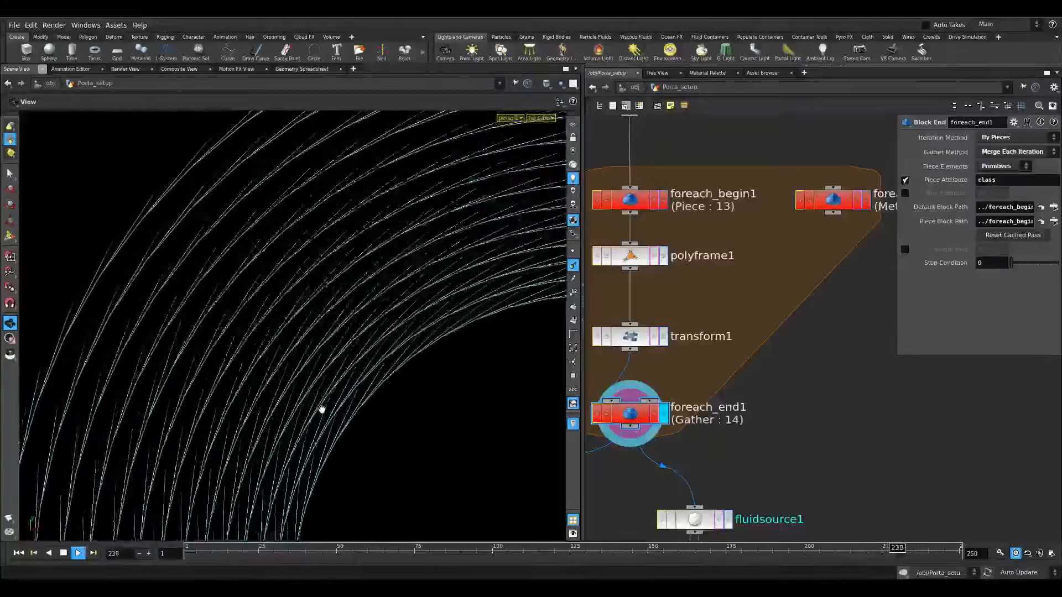
pyautogui.moveTo(363, 390); pyautogui.dragTo(368, 403, button='right')
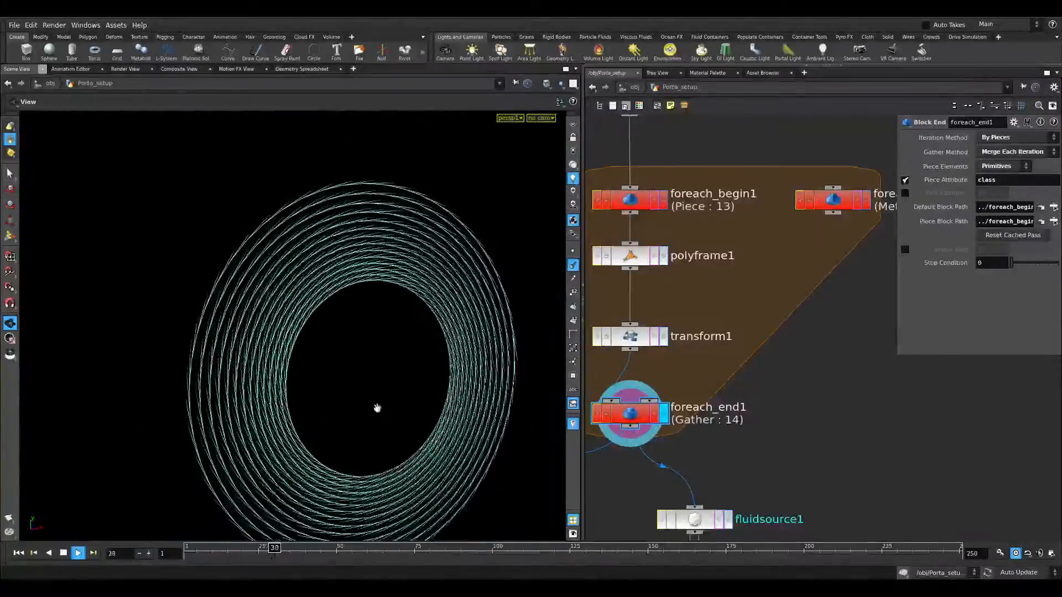
pyautogui.moveTo(369, 404); pyautogui.dragTo(362, 308, button='middle')
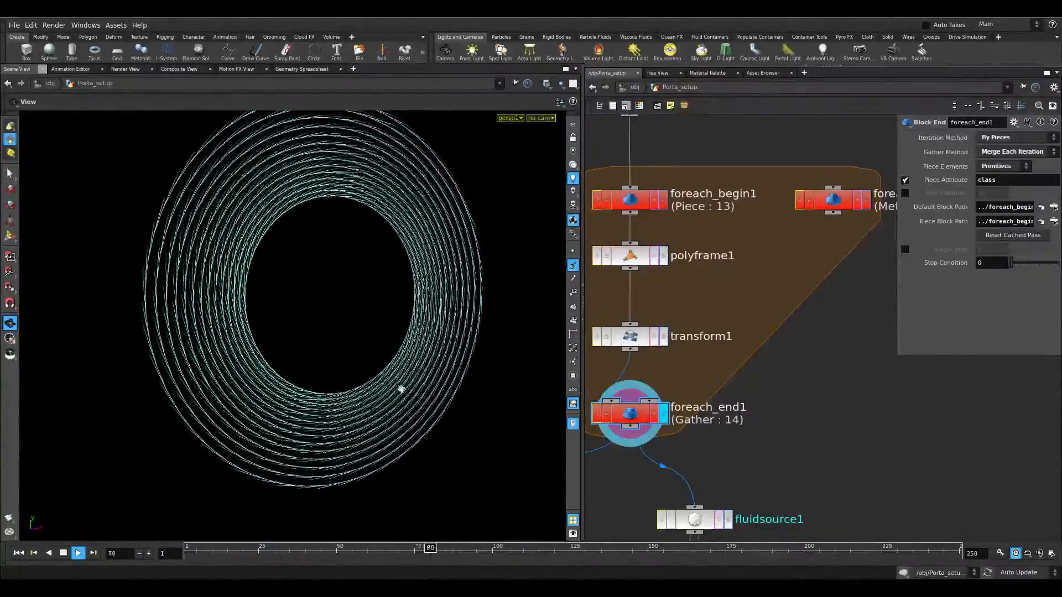
# - Display transform1, enlarge its parameter pane and examine the detail function in its Z rotation expression
pyautogui.click(663, 337)
pyautogui.moveTo(899, 360); pyautogui.dragTo(734, 487)
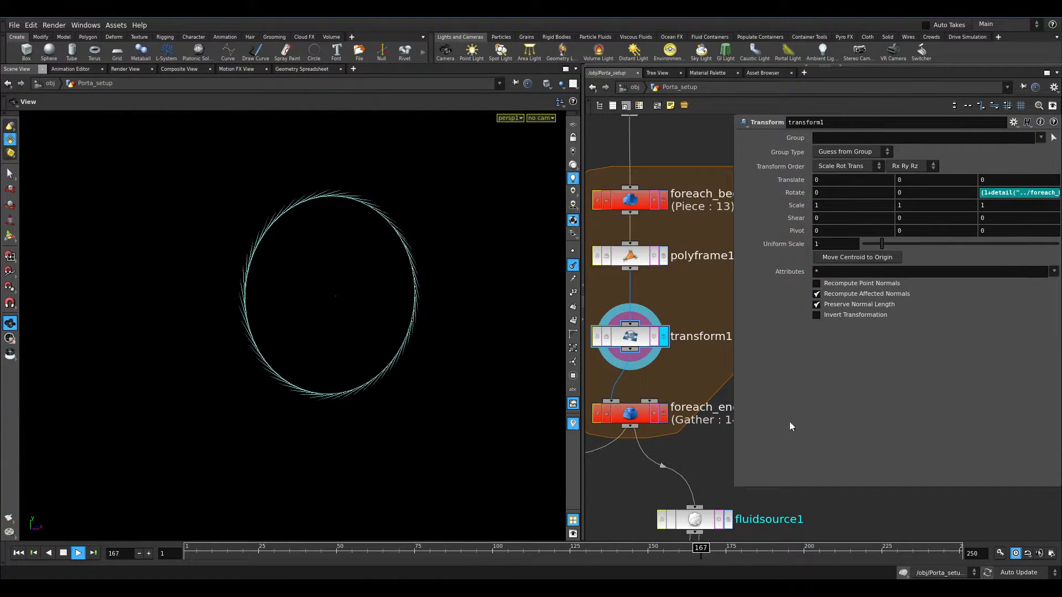
pyautogui.click(987, 191)
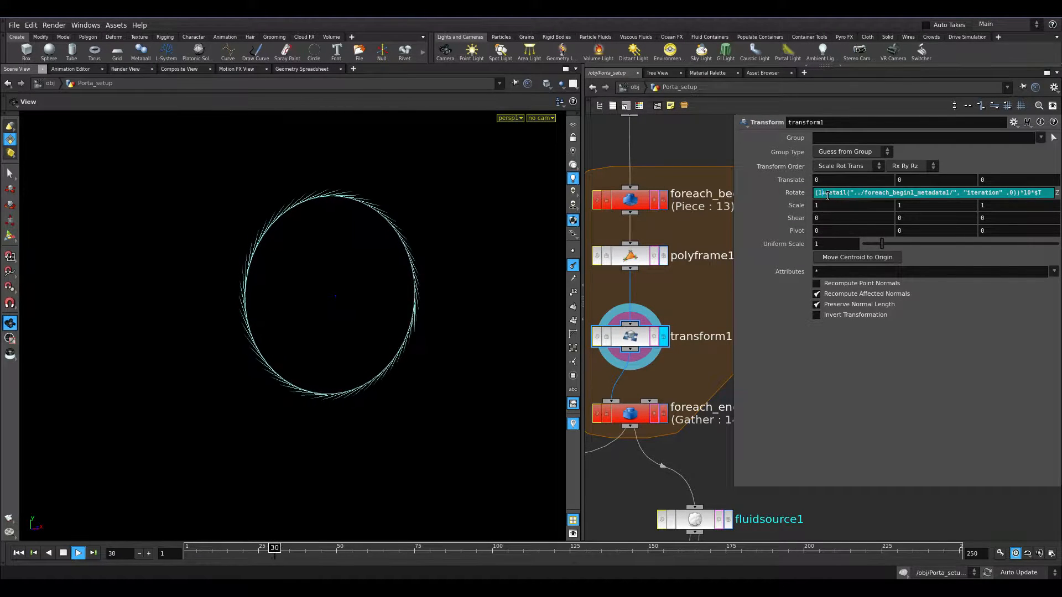
pyautogui.moveTo(827, 192); pyautogui.dragTo(948, 193)
# - Locate foreach_begin1's metadata node and widen transform1's parameter pane to read the full Z rotation expression
pyautogui.moveTo(701, 334); pyautogui.dragTo(592, 369, button='middle')
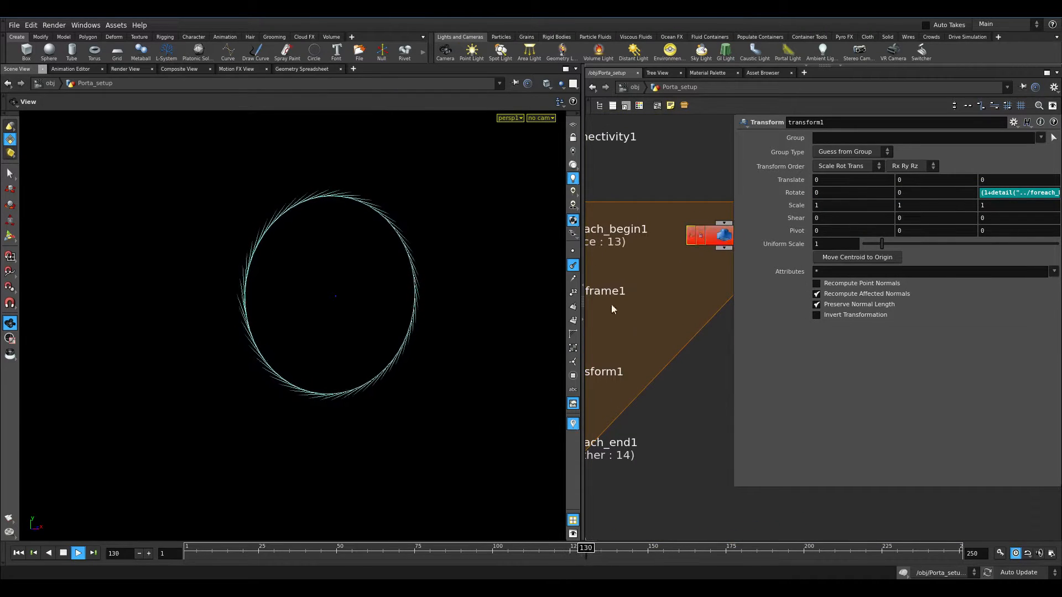
pyautogui.moveTo(581, 332); pyautogui.dragTo(445, 332)
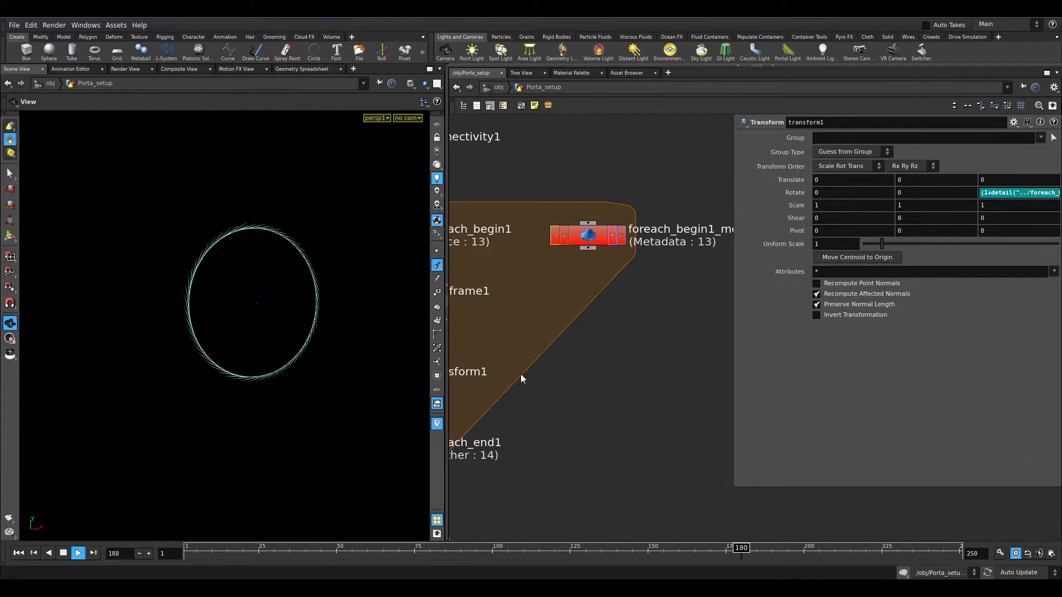
pyautogui.moveTo(738, 220); pyautogui.dragTo(493, 220)
pyautogui.moveTo(921, 193); pyautogui.dragTo(989, 196)
pyautogui.click(674, 191)
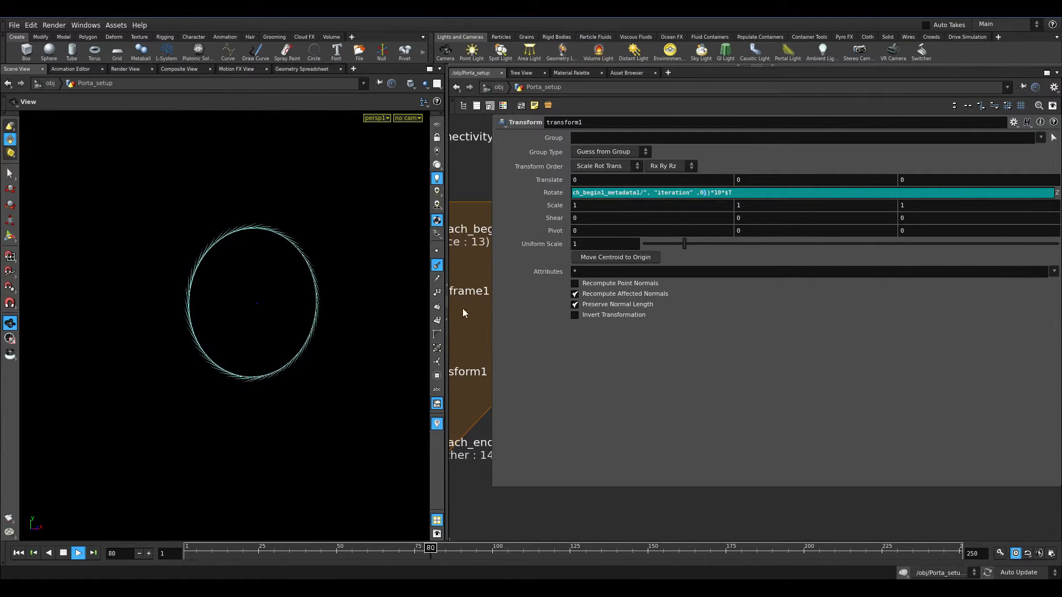
# - Remove the $T multiplier from transform1's Z rotation, leaving (1+detail("../foreach_begin1_metadata1/", "iteration" ,0))*10
pyautogui.click(738, 193)
pyautogui.press('BackSpace')
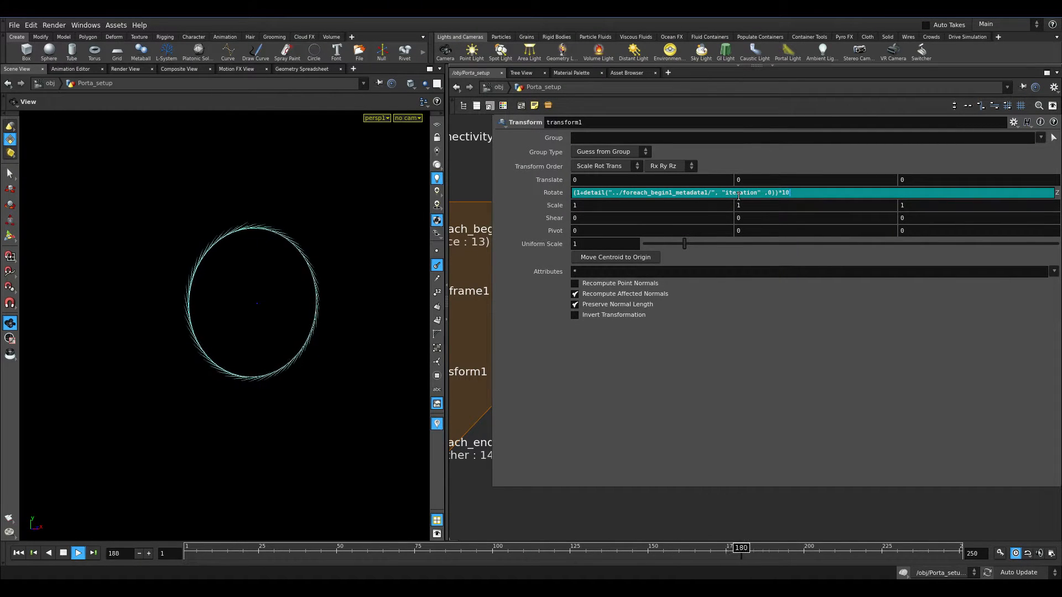
pyautogui.press('Return')
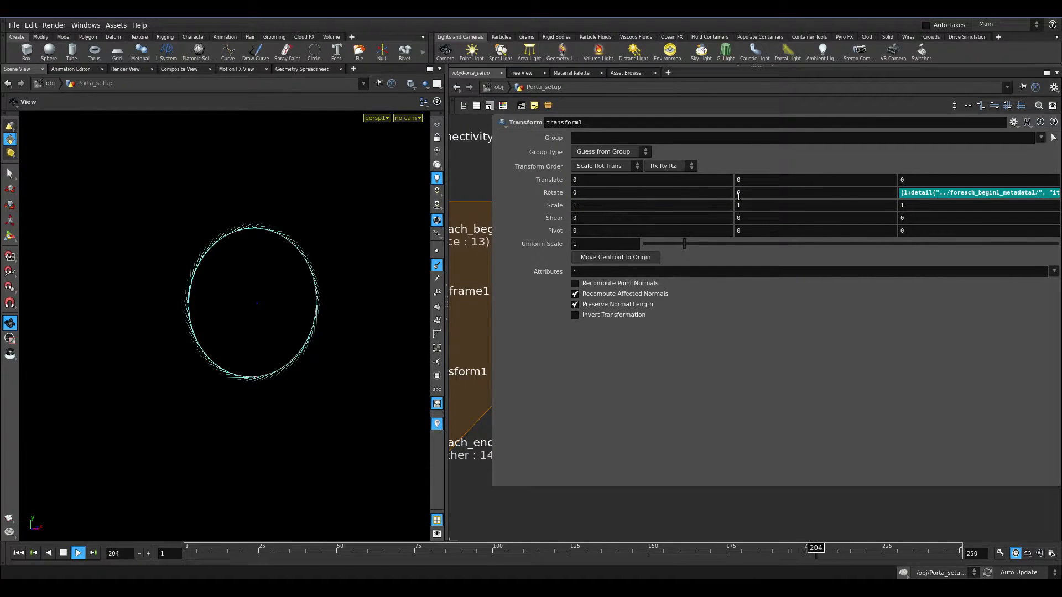
# - Restore the $T multiplier in transform1's Z rotation, giving (1+detail("../foreach_begin1_metadata1/", "iteration" ,0))*10*$T
pyautogui.click(915, 193)
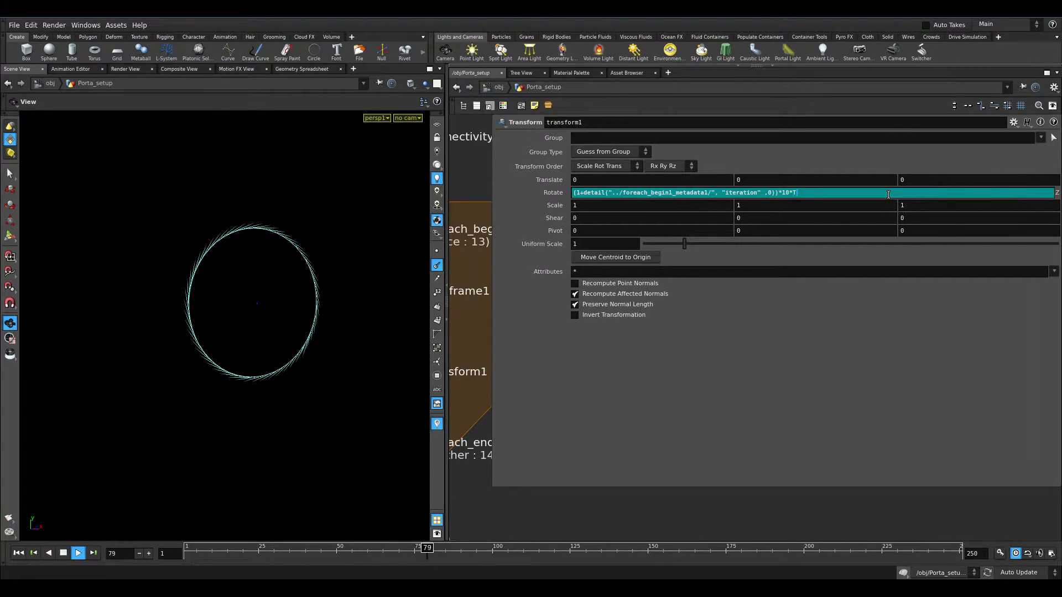
pyautogui.press('Return')
pyautogui.click(931, 192)
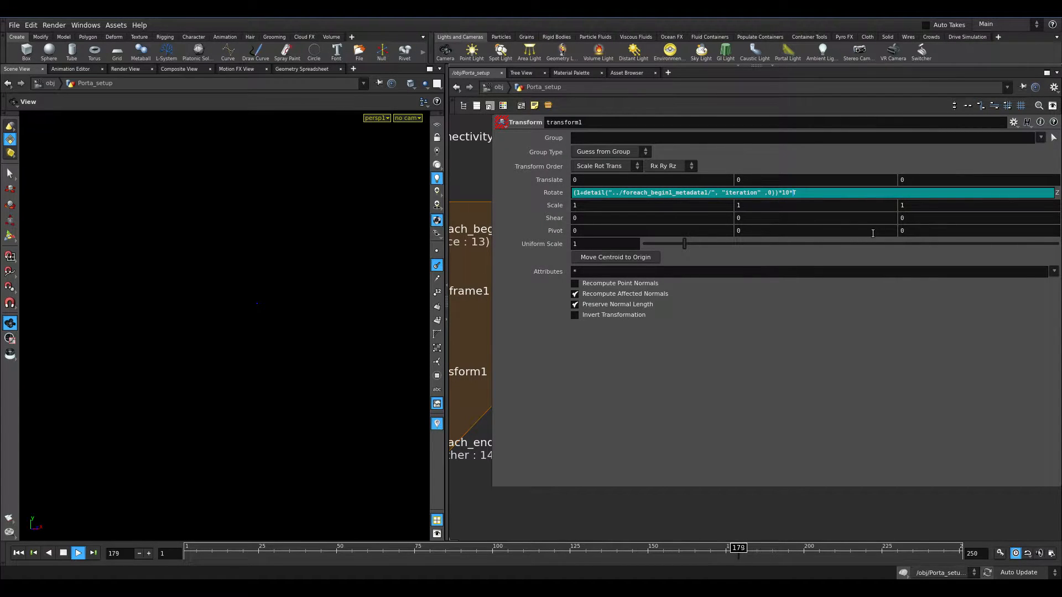
pyautogui.press('Return')
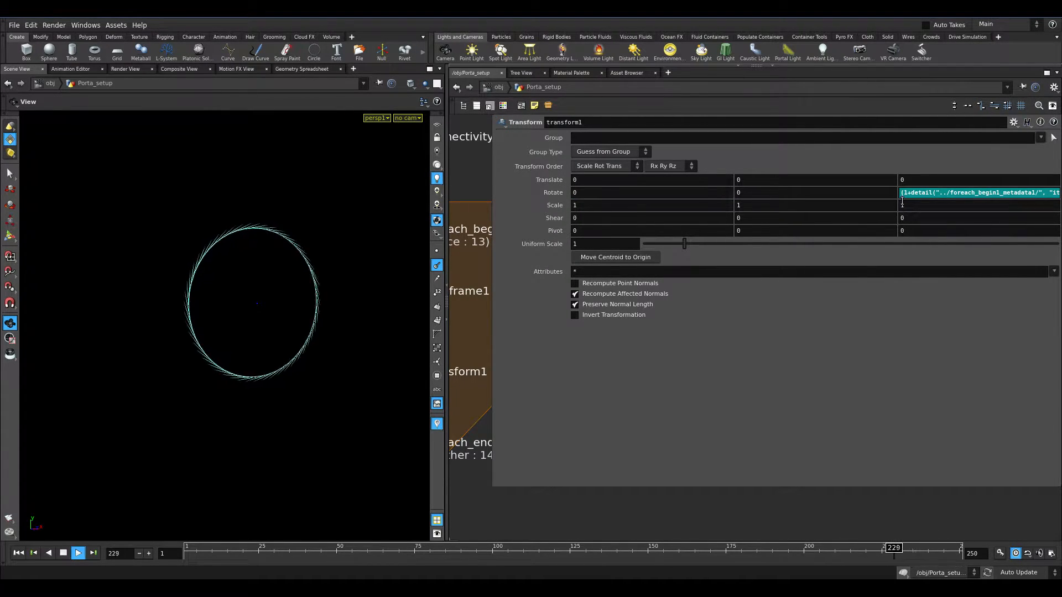
# - Try transform1's Z rotation expression without its 1+ offset on foreach_end1's merged rings, and restore the offset
pyautogui.click(907, 193)
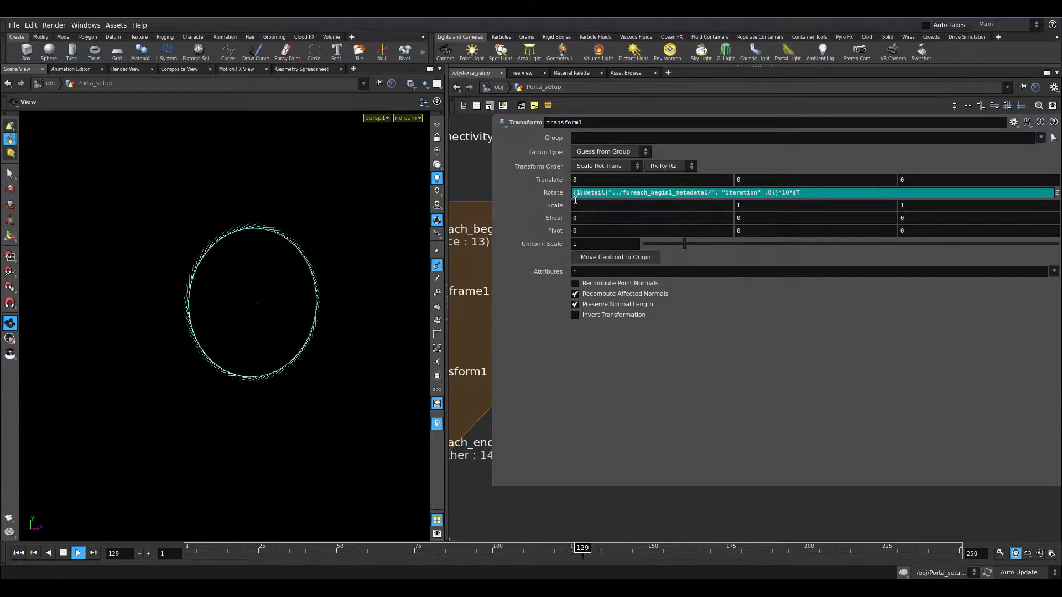
pyautogui.press('Delete')
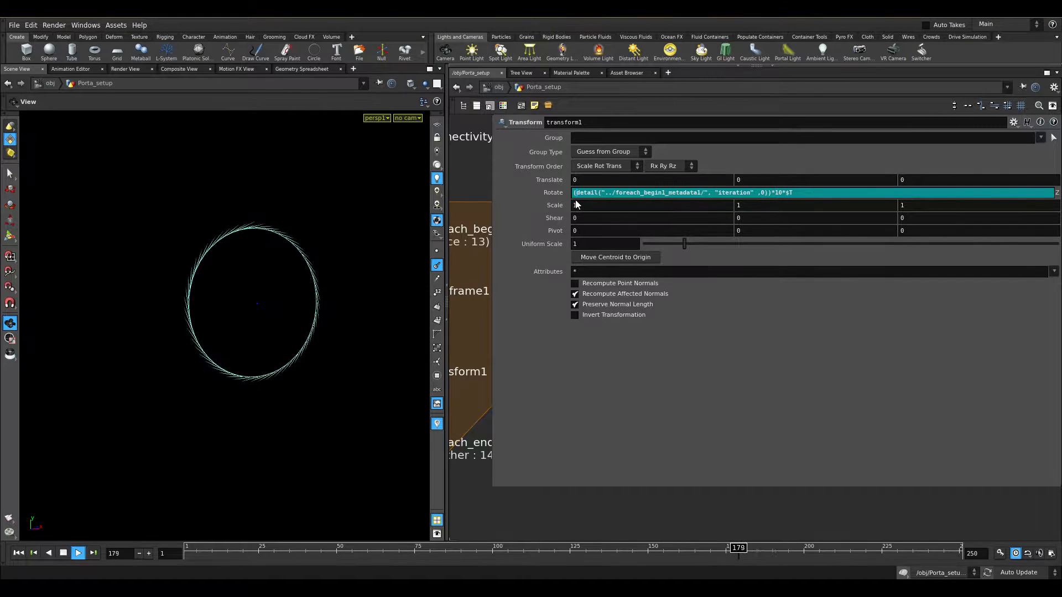
pyautogui.press('Return')
pyautogui.moveTo(564, 387); pyautogui.dragTo(476, 501, button='middle')
pyautogui.click(478, 469)
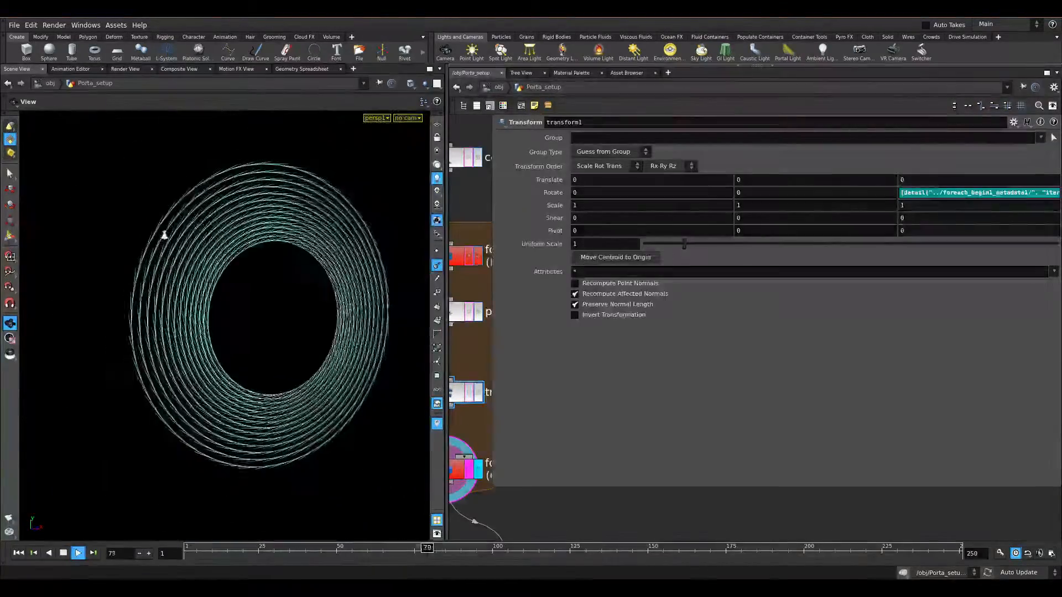
pyautogui.click(920, 193)
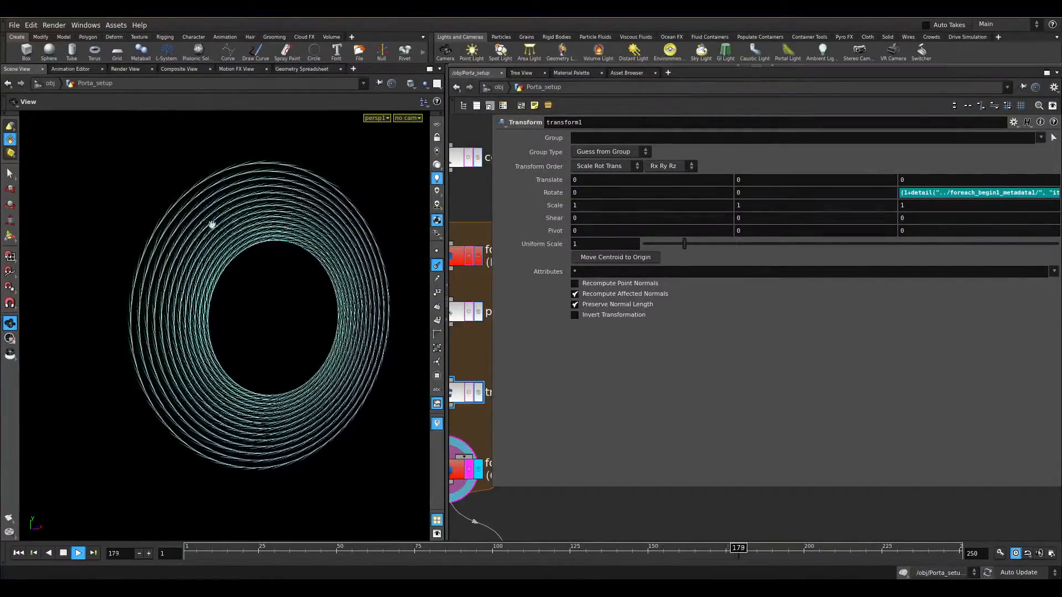
# - Narrow the parameter pane, stop playback and display skin1's surface with the point normals hidden
pyautogui.moveTo(491, 359); pyautogui.dragTo(634, 414)
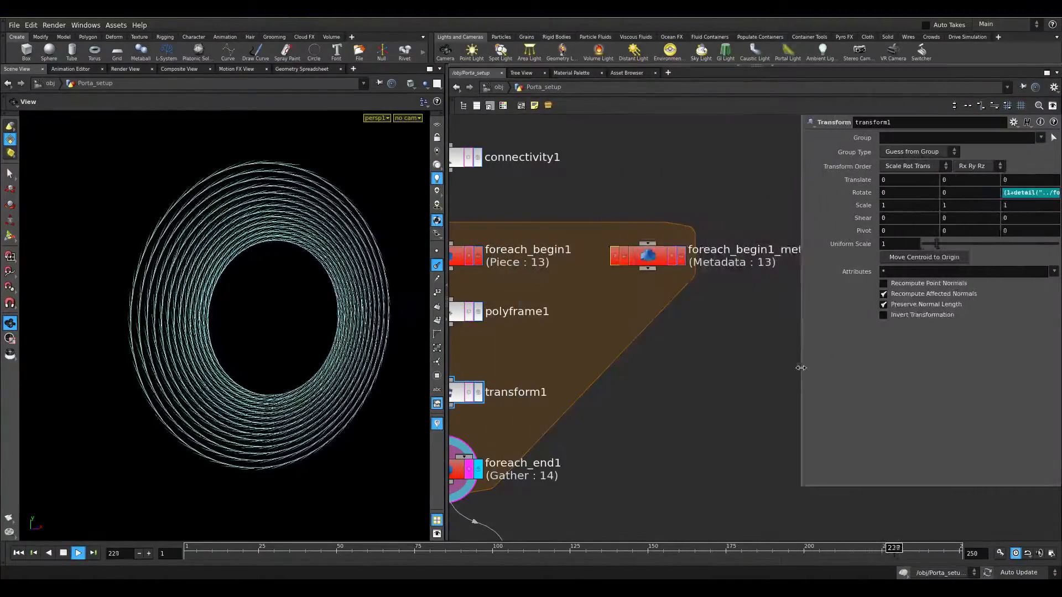
pyautogui.scroll(-3, 664, 414)
pyautogui.moveTo(692, 416); pyautogui.dragTo(708, 313, button='middle')
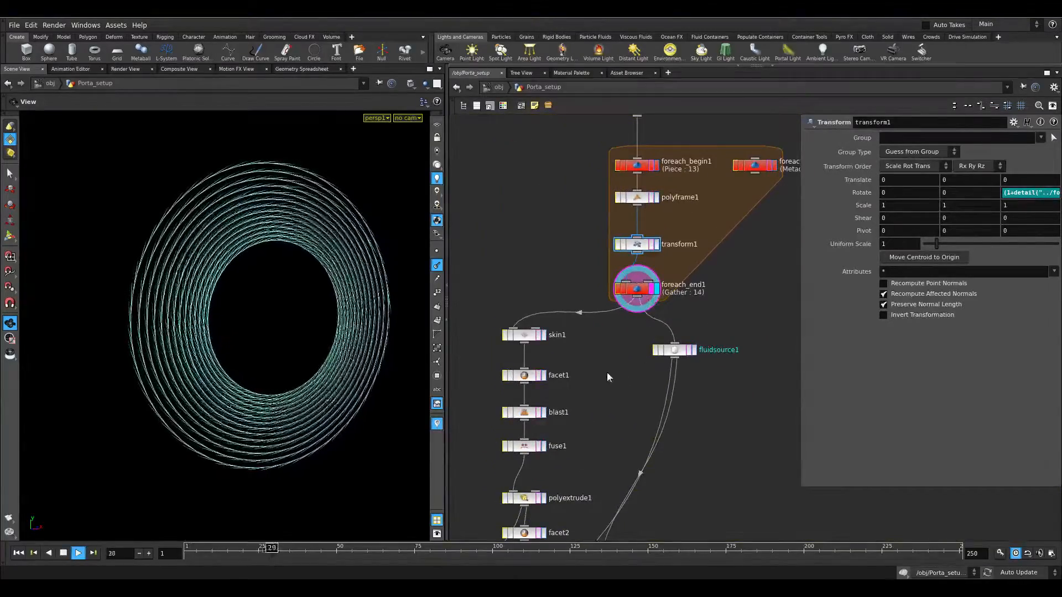
pyautogui.scroll(3, 625, 354)
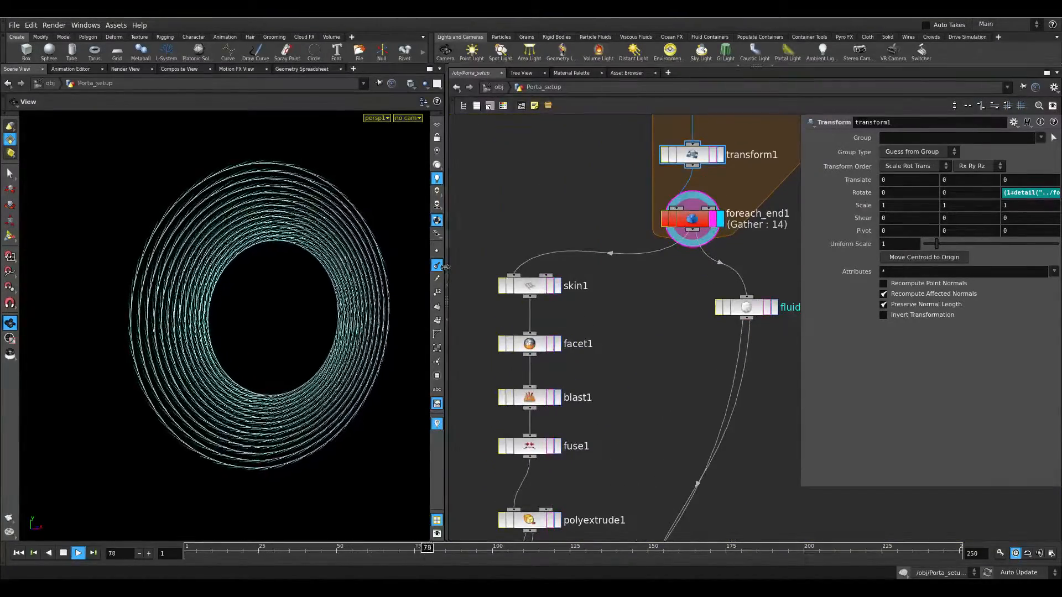
pyautogui.press('Up')
pyautogui.click(556, 286)
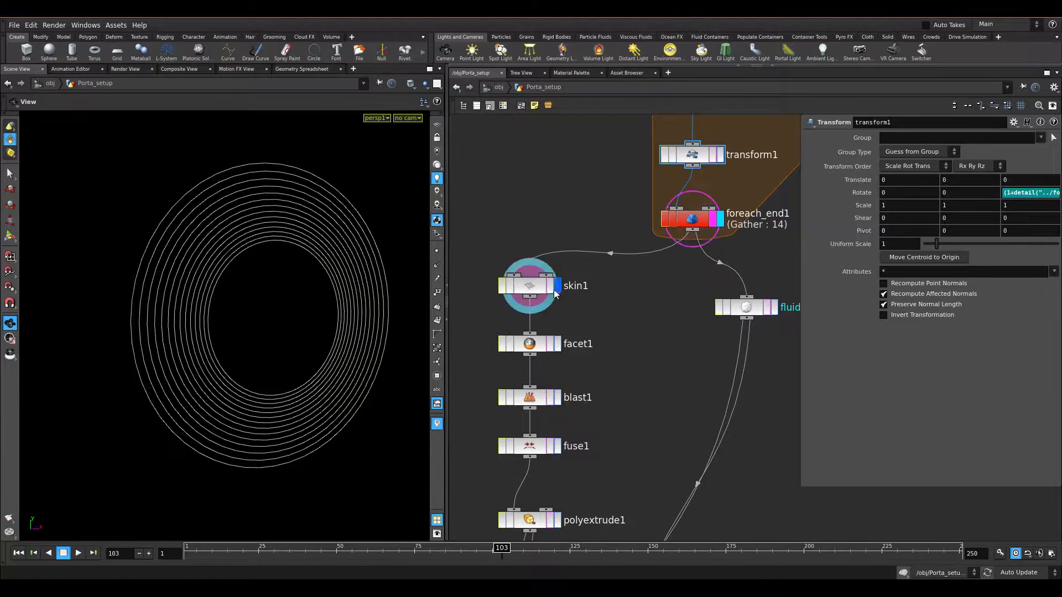
pyautogui.moveTo(219, 308); pyautogui.dragTo(276, 285)
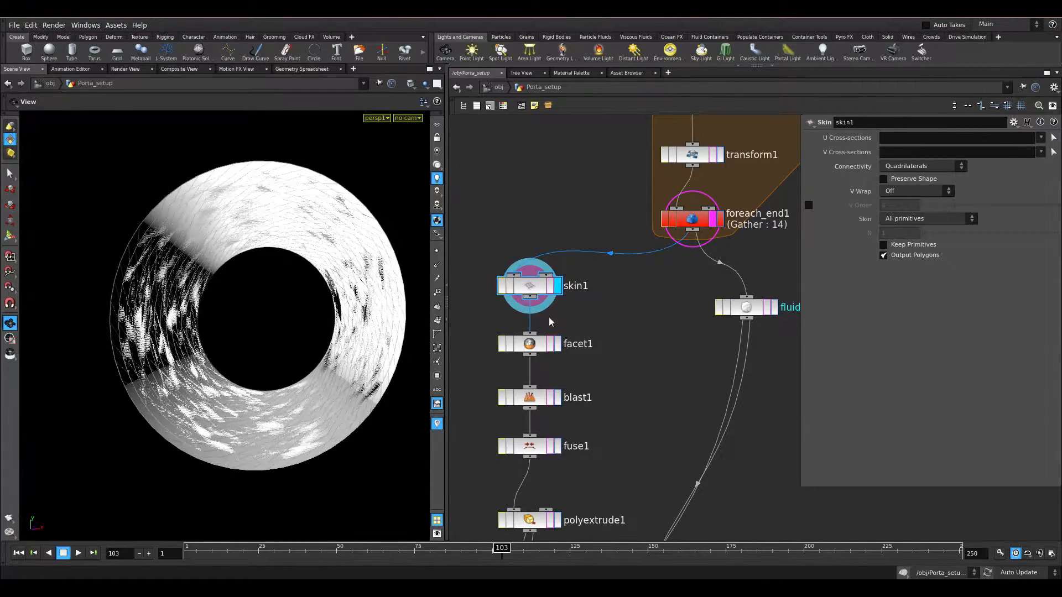
# - Display facet1, blast1 and fuse1 in turn, examining the ring surface and each node's settings
pyautogui.click(556, 346)
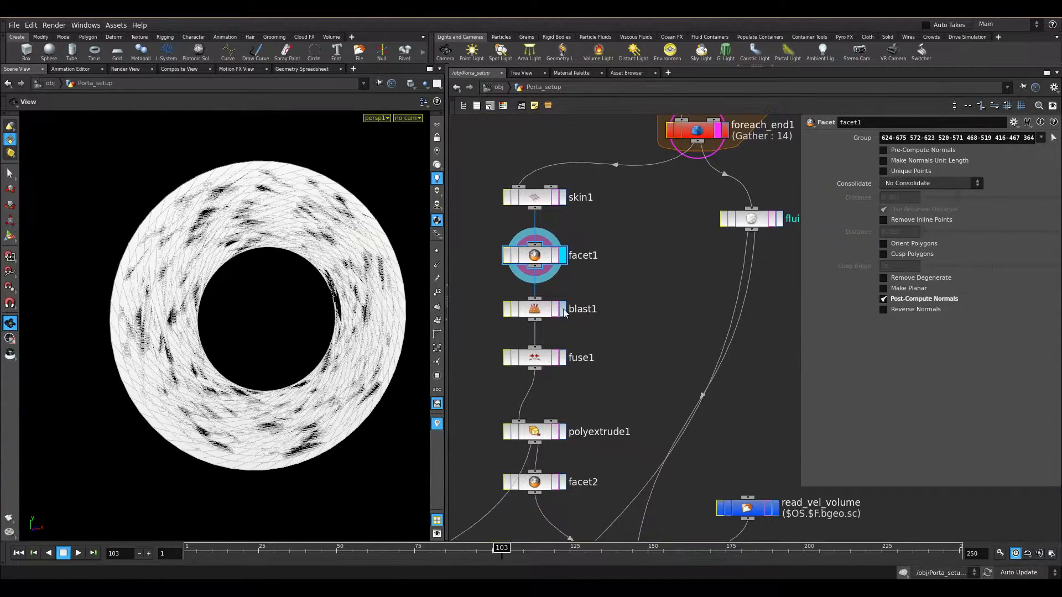
pyautogui.click(562, 309)
pyautogui.click(545, 310)
pyautogui.moveTo(249, 254); pyautogui.dragTo(210, 226)
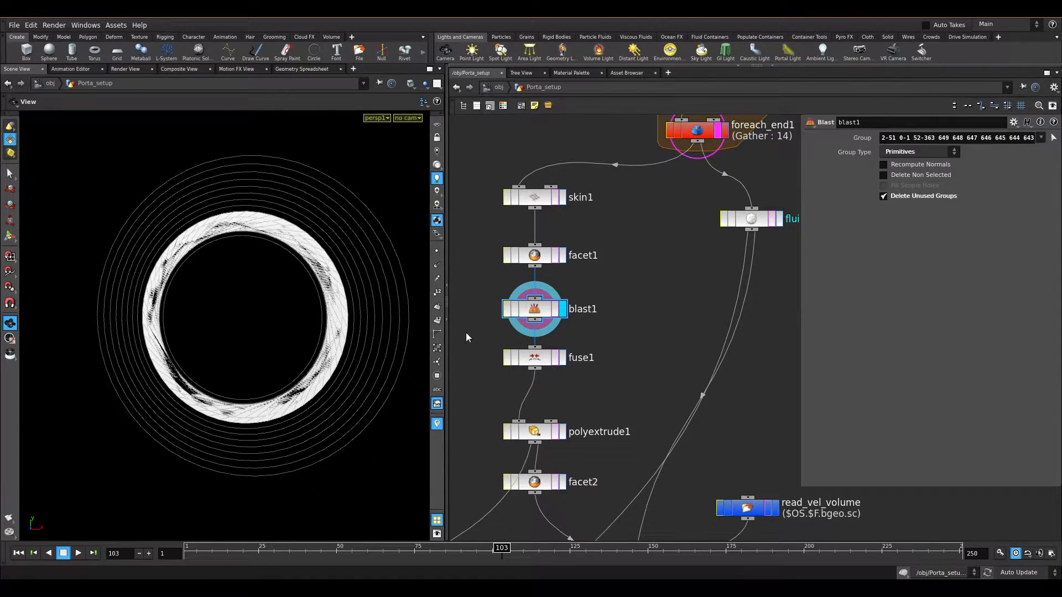
pyautogui.click(560, 357)
pyautogui.click(534, 357)
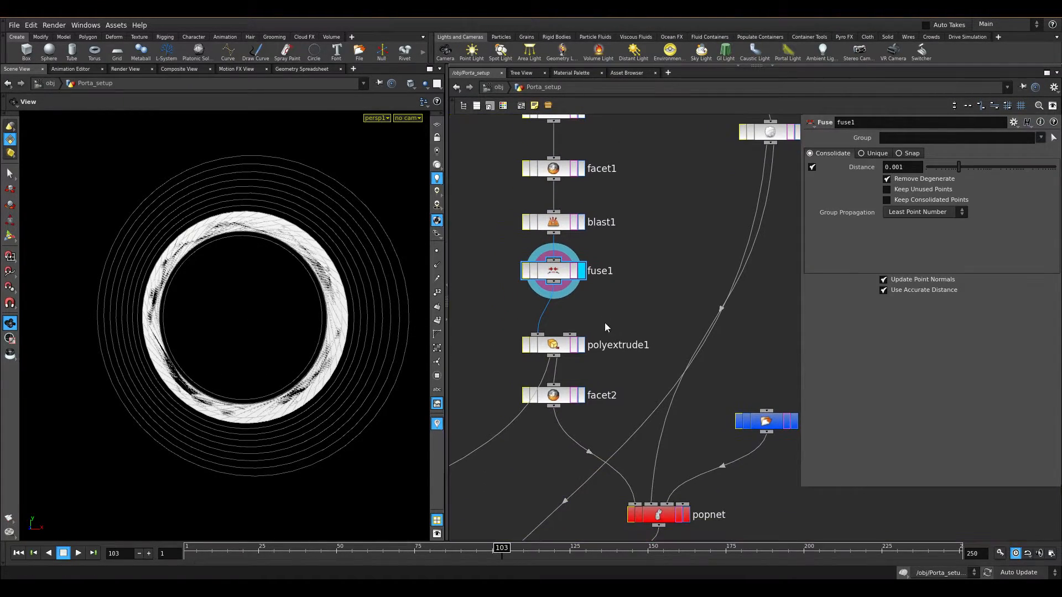
# - Display polyextrude1 and facet2 in turn, examining the extruded ring up close and facet2's normals settings
pyautogui.click(581, 352)
pyautogui.click(552, 345)
pyautogui.moveTo(238, 331); pyautogui.dragTo(604, 383)
pyautogui.click(581, 395)
pyautogui.click(553, 395)
pyautogui.moveTo(332, 350); pyautogui.dragTo(356, 301)
# - Display popnet's particles at the first frame, interrupting the running simulation cook
pyautogui.moveTo(699, 516); pyautogui.dragTo(658, 389, button='middle')
pyautogui.click(645, 388)
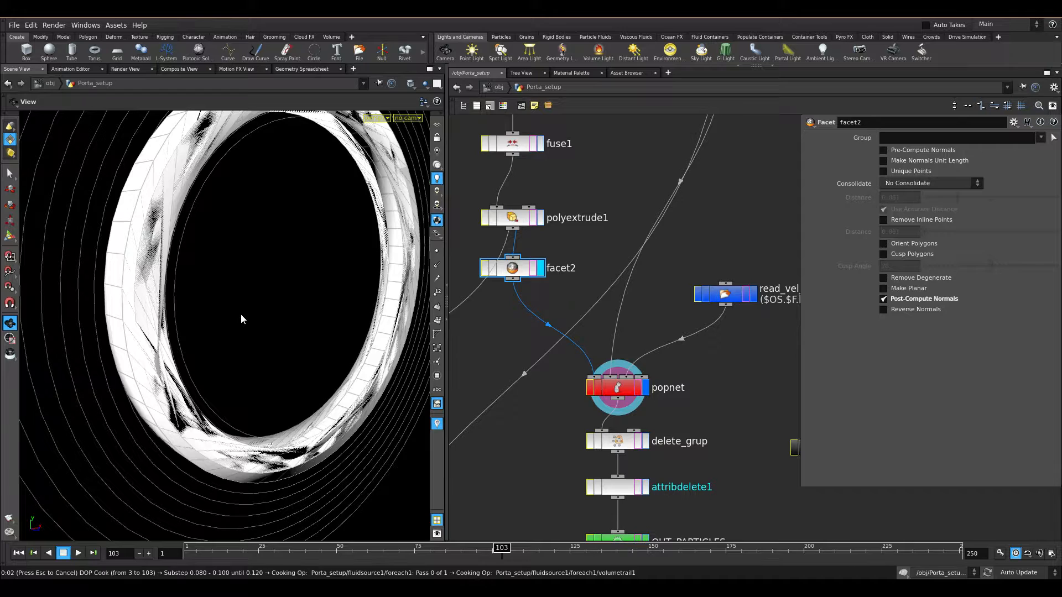
pyautogui.press('Escape')
pyautogui.click(28, 553)
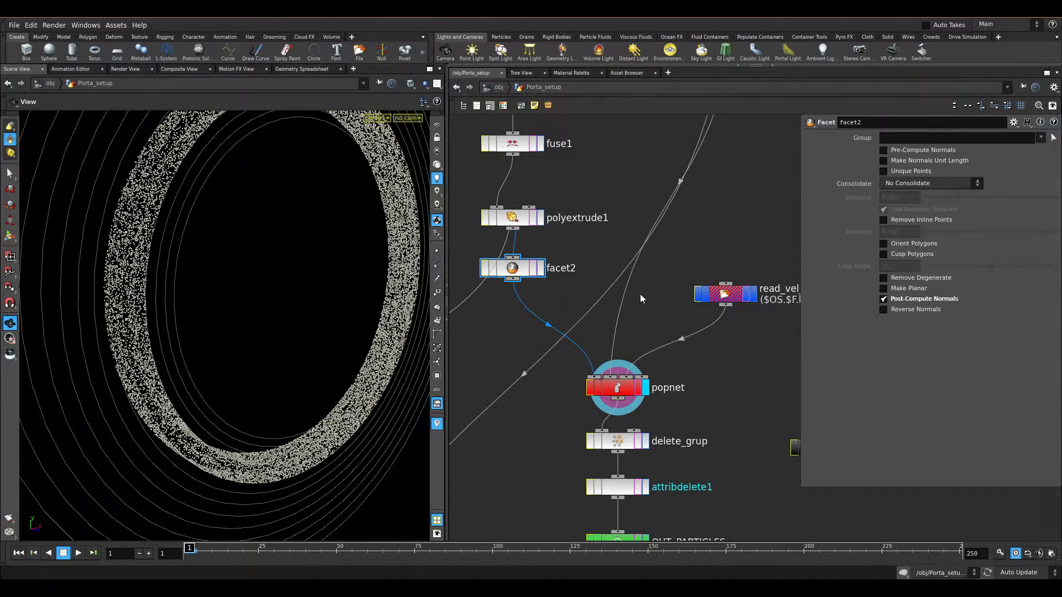
# - Display foreach_end1's rings with point normals shown at frame 51
pyautogui.scroll(-3, 740, 384)
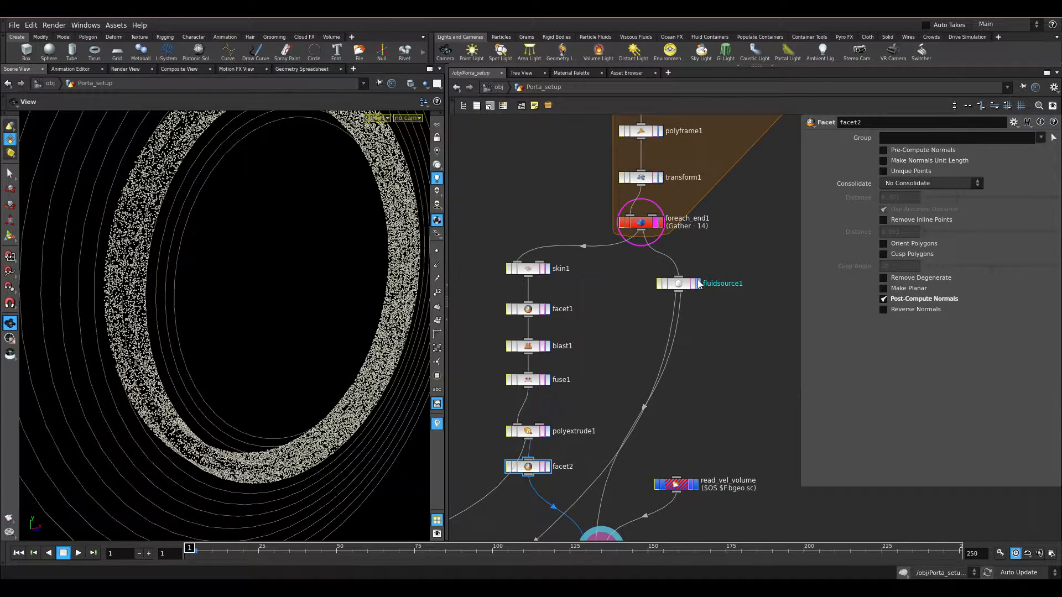
pyautogui.click(658, 223)
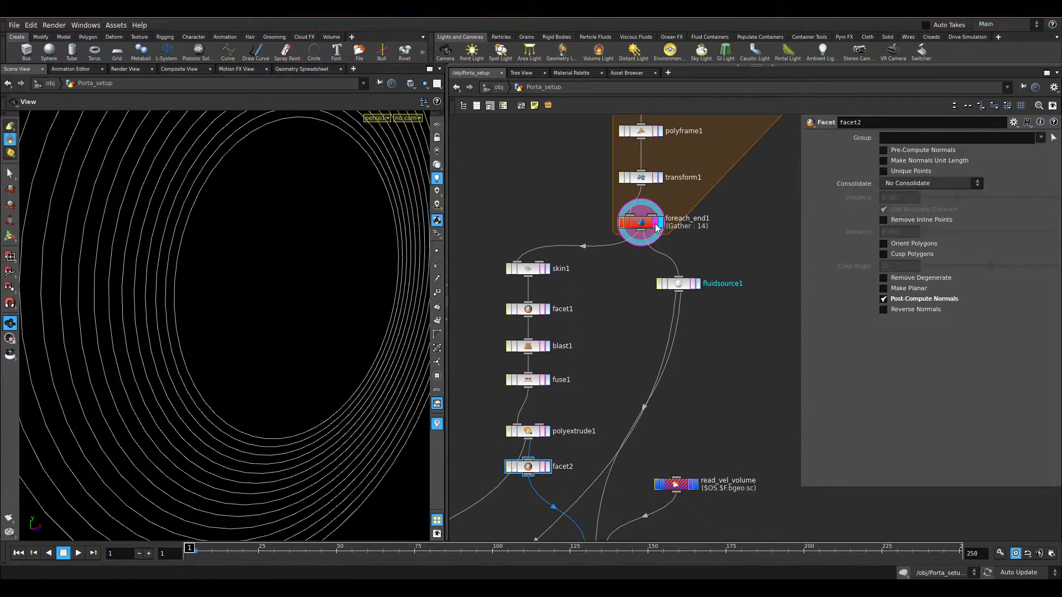
pyautogui.scroll(-3, 214, 278)
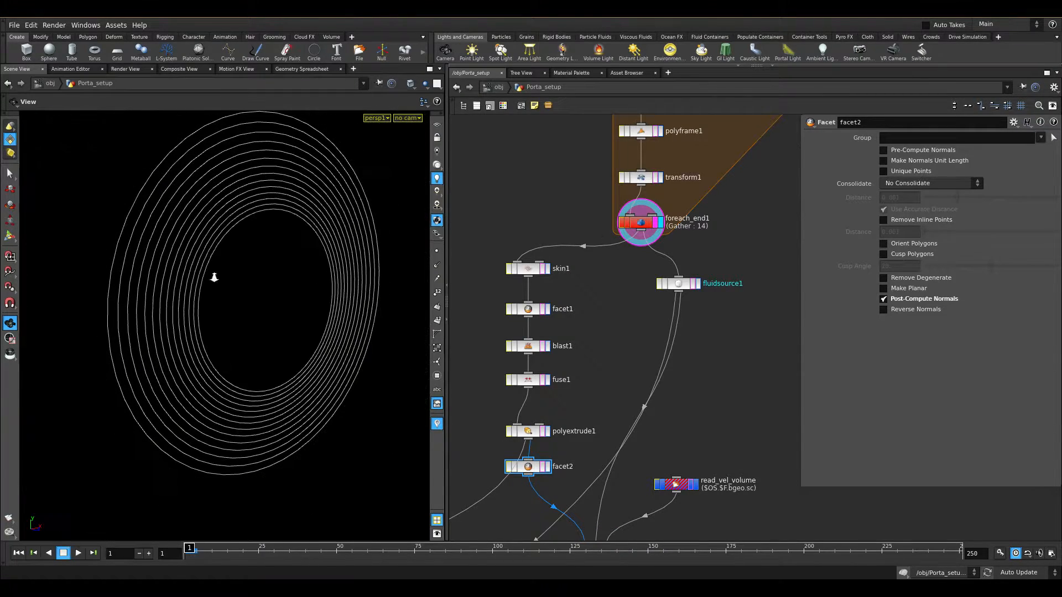
pyautogui.click(437, 266)
pyautogui.click(340, 548)
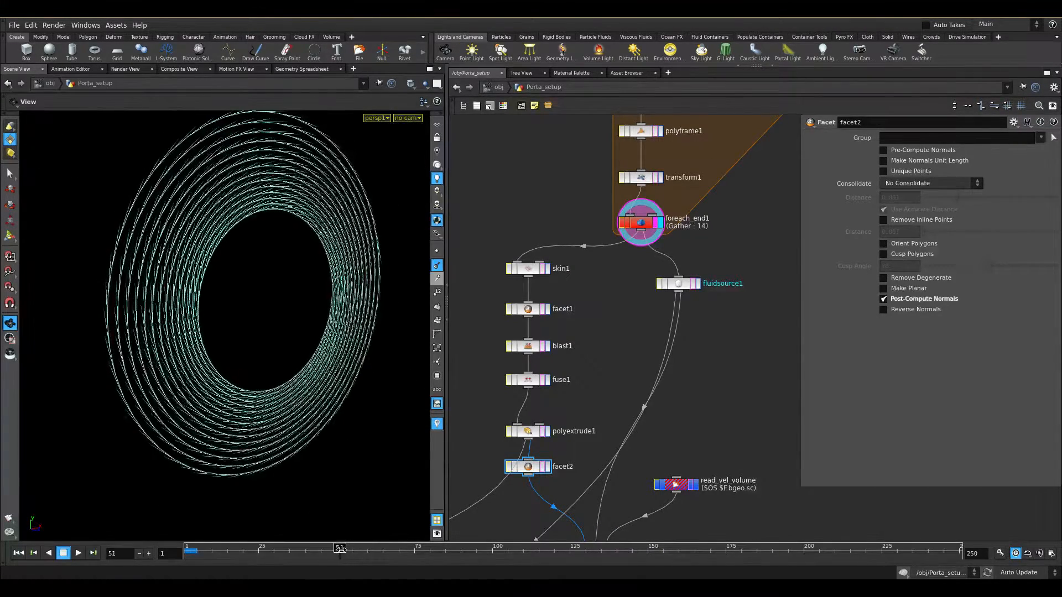
# - Display fluidsource1 and examine its velocity streamers and curl noise settings
pyautogui.click(691, 284)
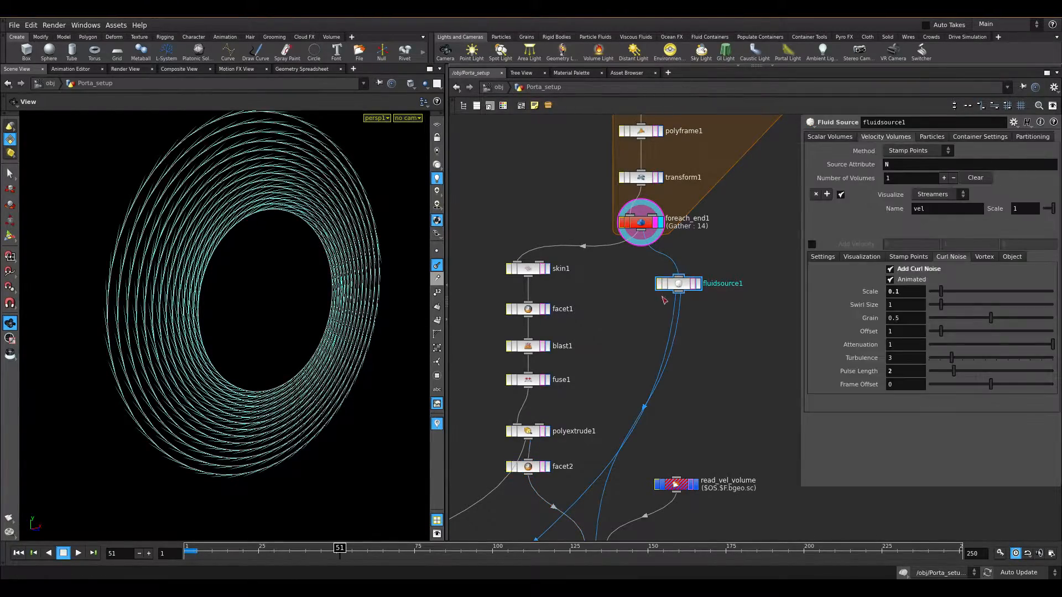
pyautogui.click(698, 284)
pyautogui.moveTo(242, 250); pyautogui.dragTo(221, 291)
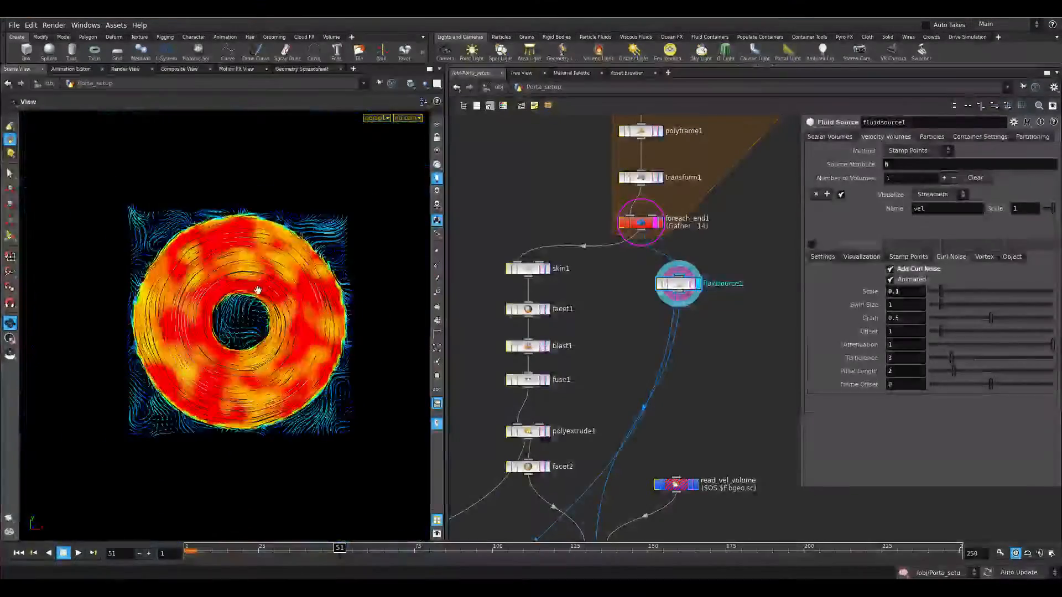
# - Add a new Fluid Source node, connect it to foreach_end1's output and display its default density volume
pyautogui.press('Tab')
pyautogui.write('fluid')
pyautogui.press('Down')
pyautogui.press('Return')
pyautogui.click(717, 335)
pyautogui.click(717, 328)
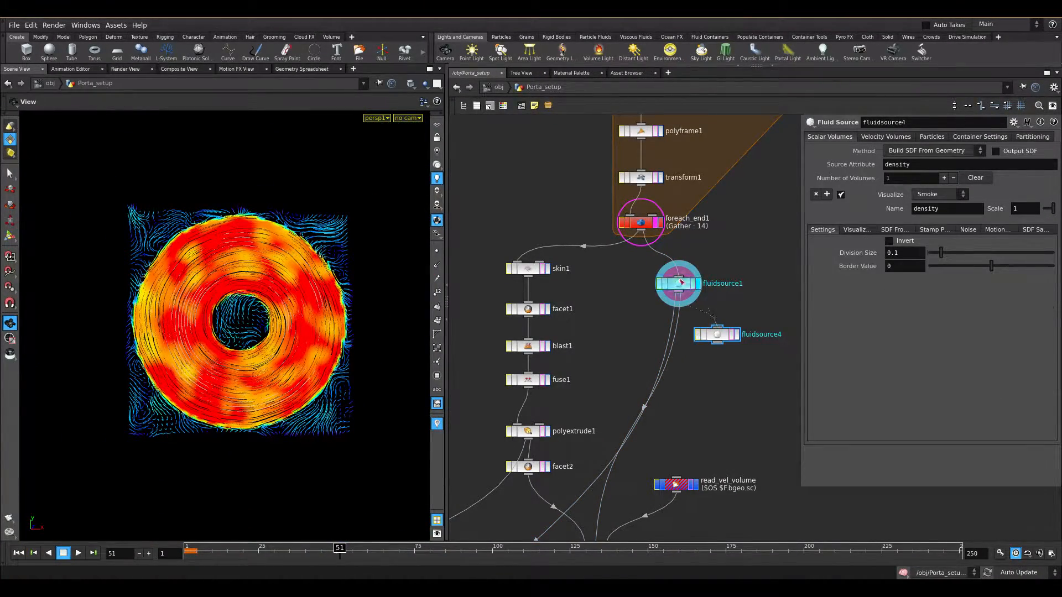
pyautogui.click(648, 225)
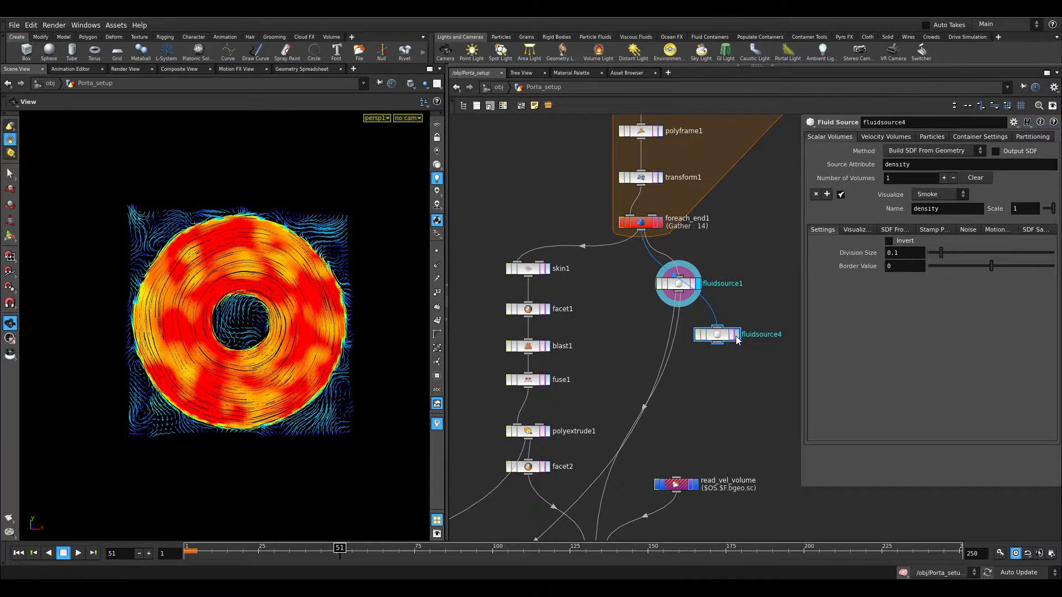
pyautogui.click(736, 335)
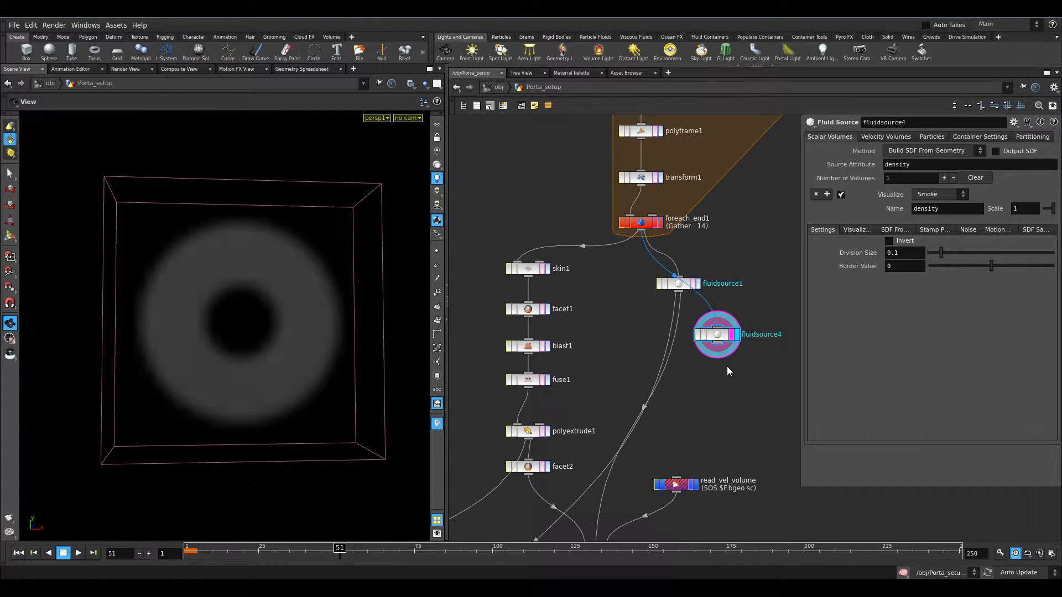
# - Configure the new Fluid Source to stamp a vel volume from source attribute N, shown as streamers, and delete the node
pyautogui.moveTo(686, 286); pyautogui.dragTo(669, 307)
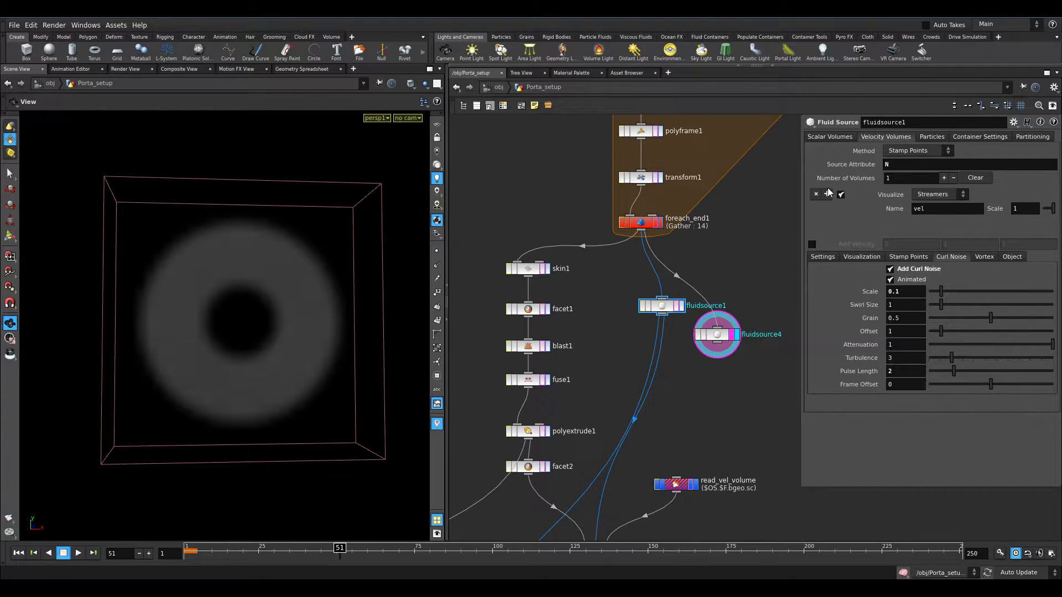
pyautogui.click(735, 333)
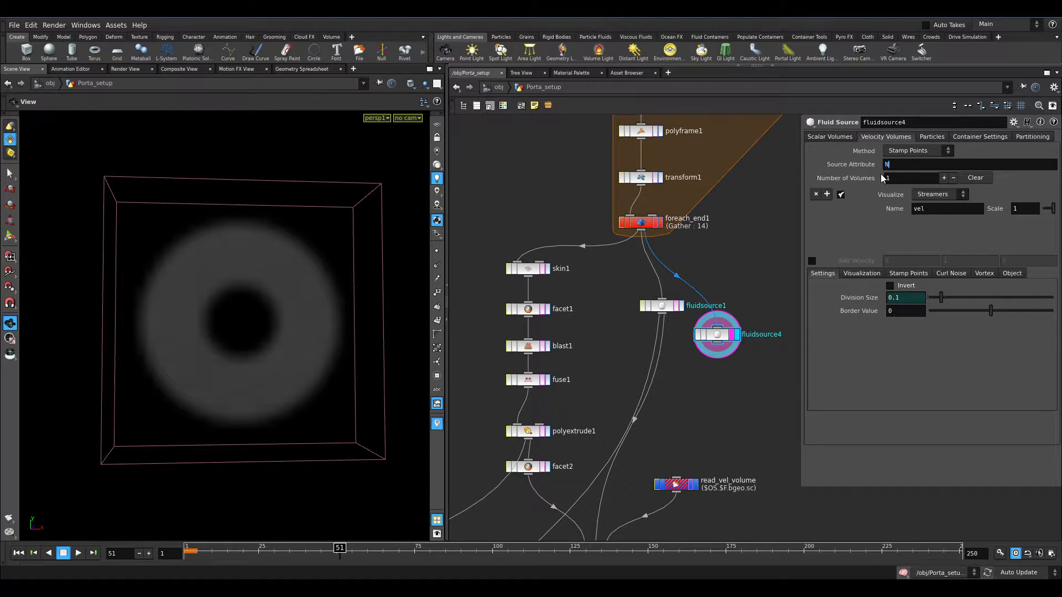
pyautogui.moveTo(253, 321); pyautogui.dragTo(363, 349)
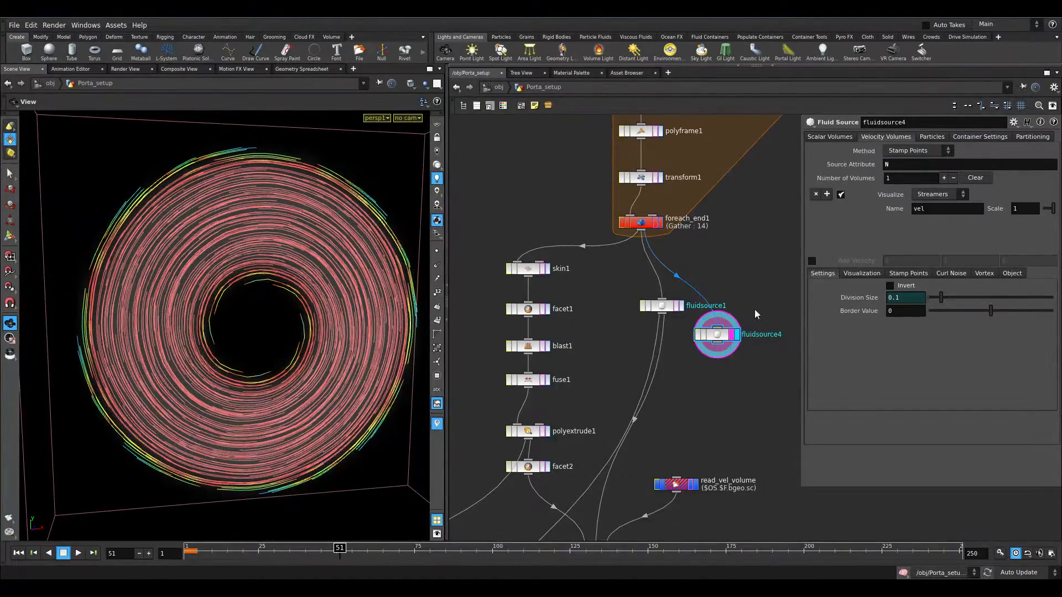
pyautogui.press('Delete')
# - Examine fluidsource1's scalar volume settings, including the source attribute and number of volumes
pyautogui.click(661, 305)
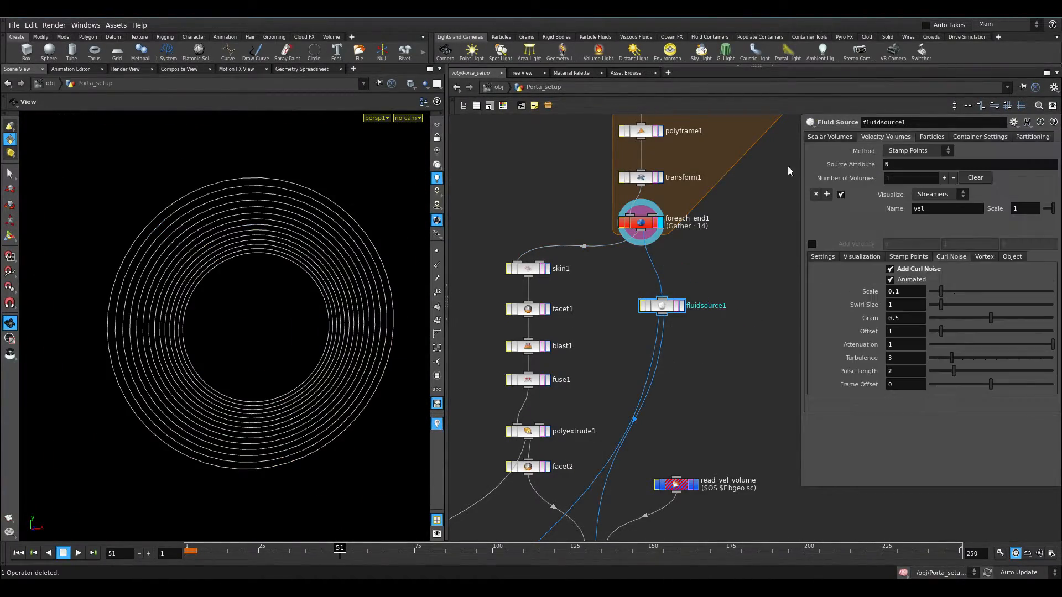
pyautogui.click(828, 138)
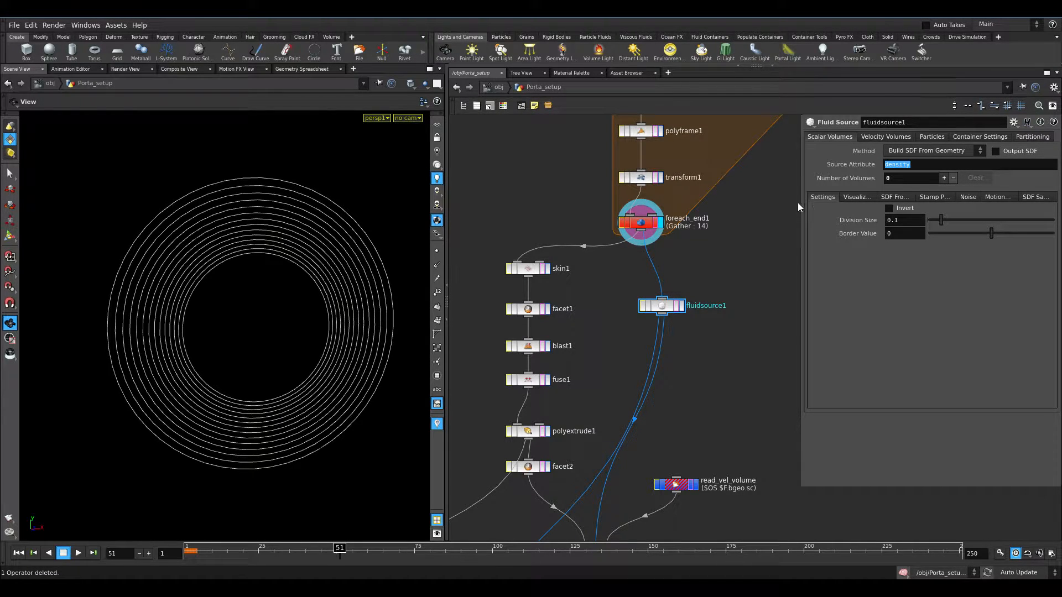
pyautogui.moveTo(284, 277); pyautogui.dragTo(395, 254)
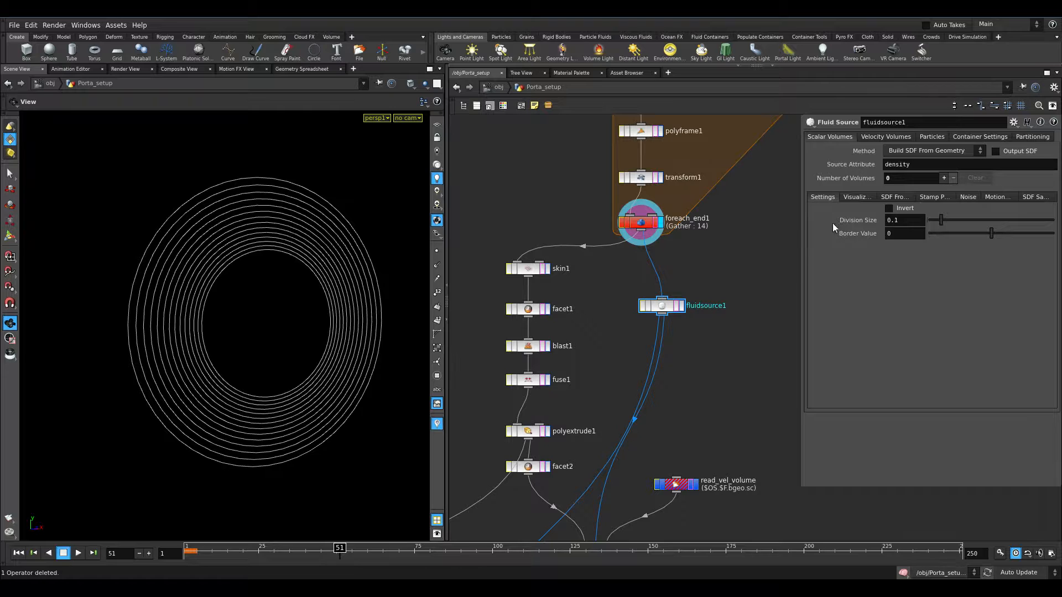
# - Display fluidsource1's velocity streamers in a widened parameter pane and examine its velocity volume's curl noise and visualization settings
pyautogui.click(872, 137)
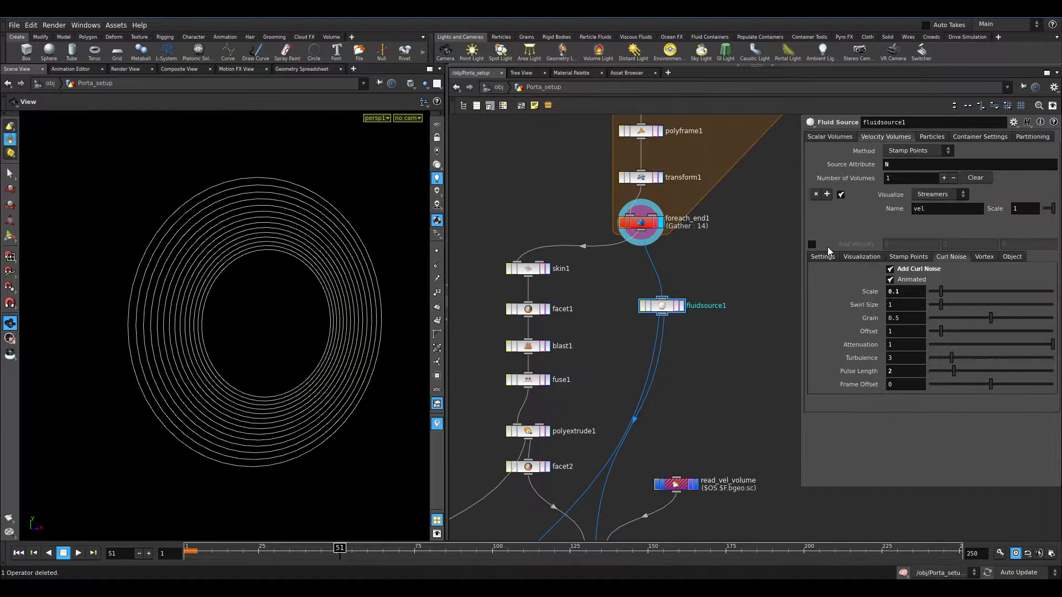
pyautogui.moveTo(800, 231); pyautogui.dragTo(747, 238)
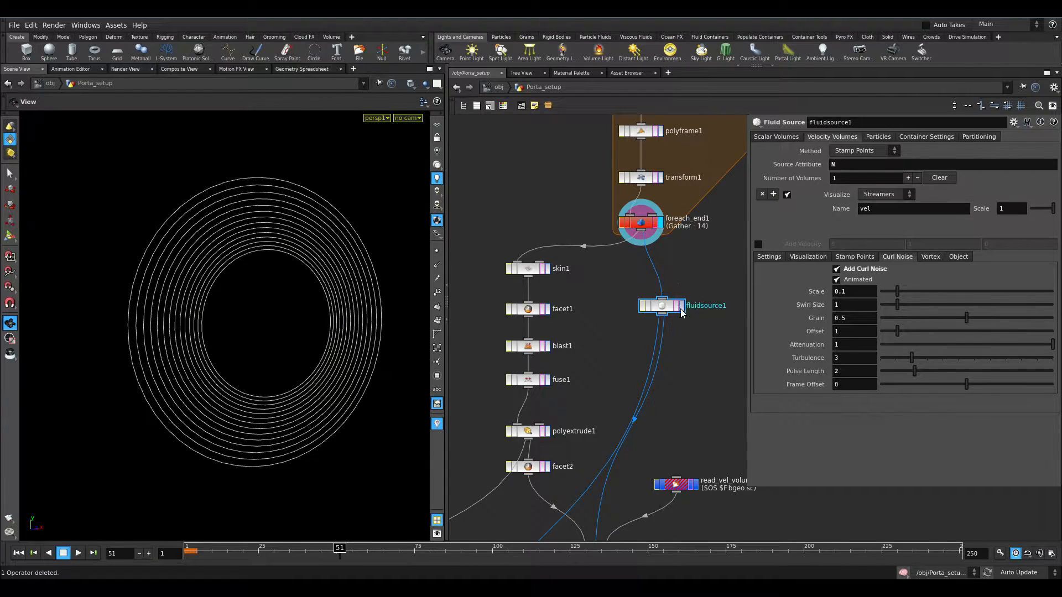
pyautogui.click(680, 306)
pyautogui.moveTo(256, 347); pyautogui.dragTo(261, 444)
pyautogui.click(794, 256)
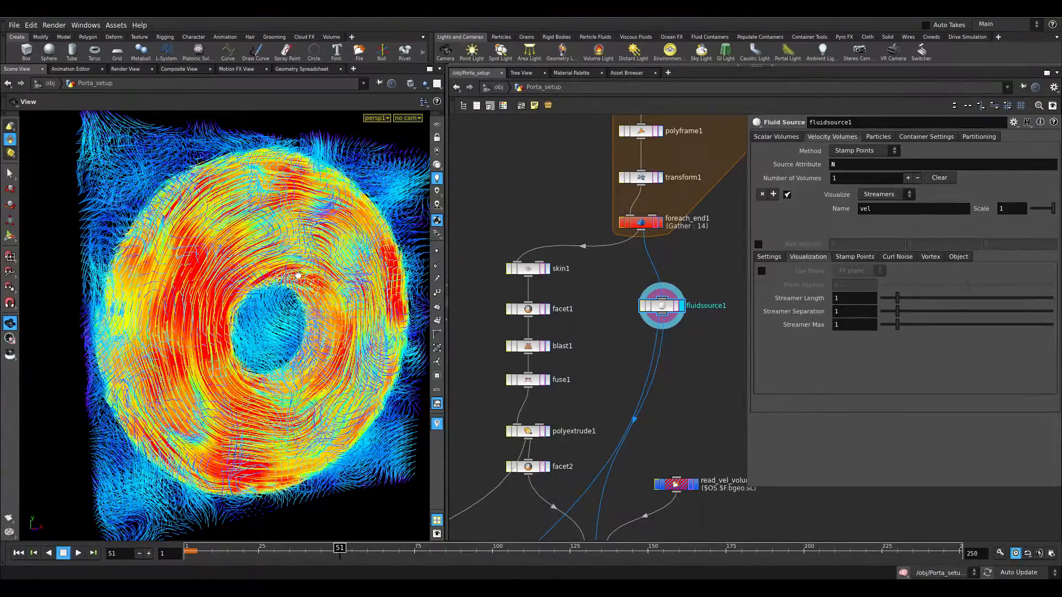
# - Examine fluidsource1's curl noise settings and inspect the velocity streamers around the ring
pyautogui.click(897, 257)
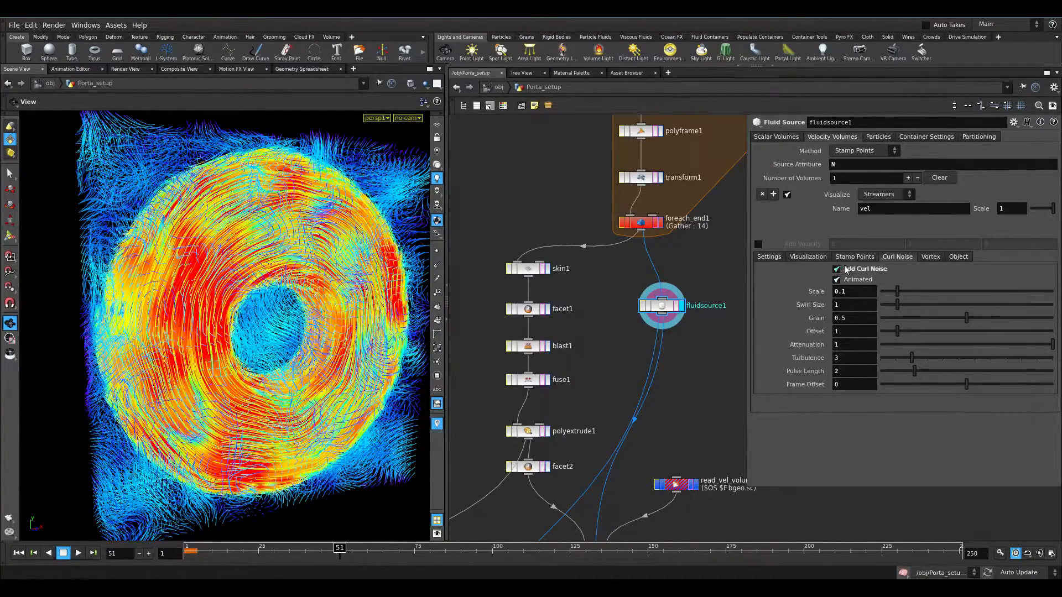
pyautogui.moveTo(156, 199); pyautogui.dragTo(144, 191)
pyautogui.moveTo(117, 174)
pyautogui.mouseDown(button='middle')
pyautogui.moveTo(192, 223)
pyautogui.moveTo(132, 186)
pyautogui.mouseUp(button='middle')
pyautogui.moveTo(234, 322); pyautogui.dragTo(180, 254, button='middle')
pyautogui.moveTo(331, 283)
pyautogui.mouseDown()
pyautogui.moveTo(230, 277)
pyautogui.moveTo(239, 301)
pyautogui.moveTo(333, 290)
pyautogui.moveTo(393, 308)
pyautogui.moveTo(337, 292)
pyautogui.mouseUp()
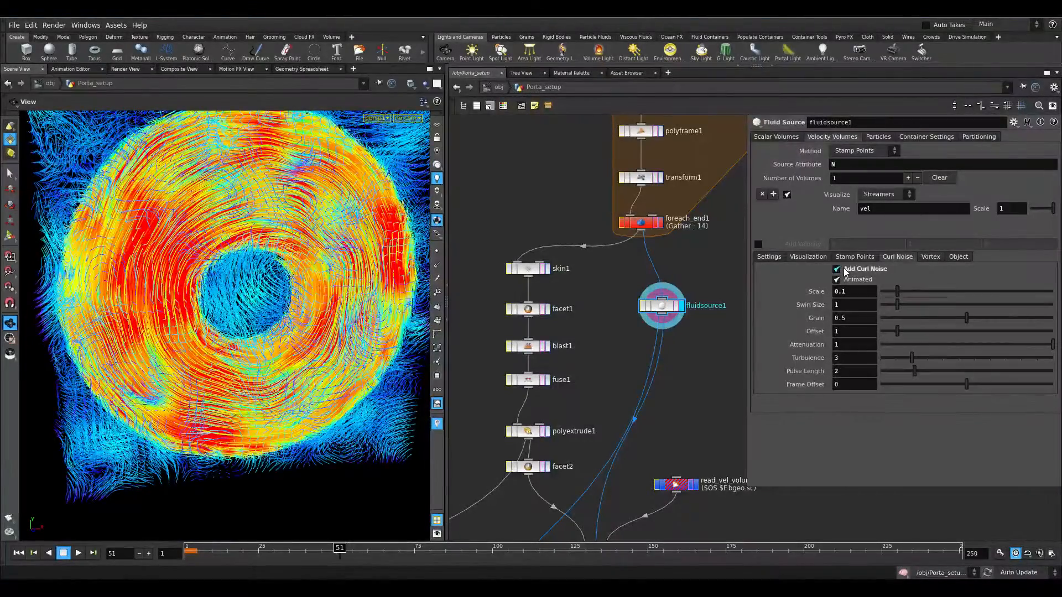
# - Restrict fluidsource1's streamer visualization to the XY plane and display the popnet node
pyautogui.moveTo(701, 426); pyautogui.dragTo(708, 334, button='middle')
pyautogui.click(803, 257)
pyautogui.click(762, 270)
pyautogui.moveTo(626, 463); pyautogui.dragTo(643, 362, button='middle')
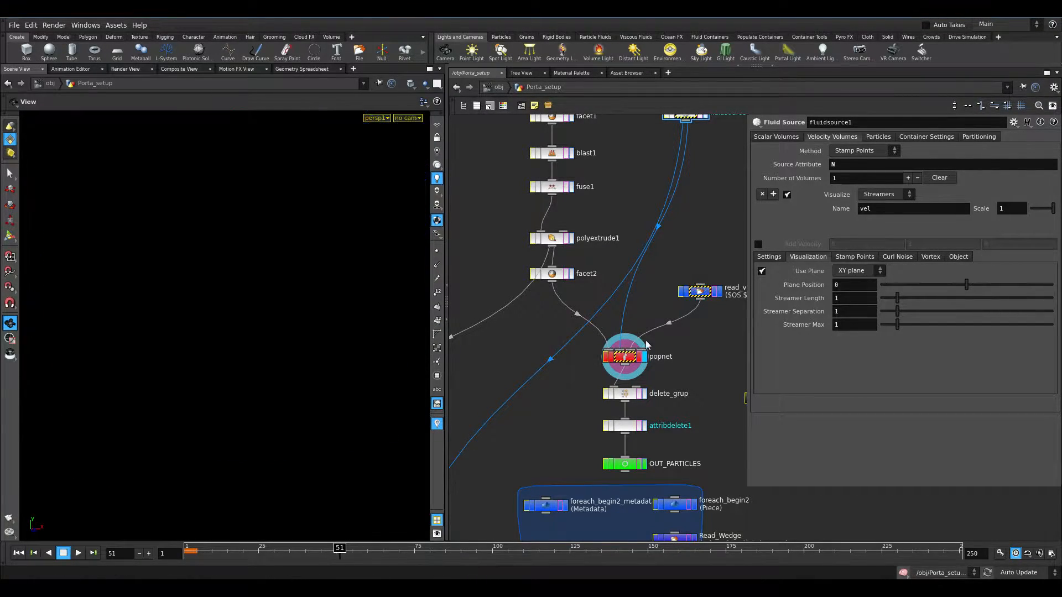
# - Return to frame 1 and set Particle Count on the CONTROLS null to 5000
pyautogui.moveTo(682, 410); pyautogui.dragTo(607, 345, button='middle')
pyautogui.moveTo(691, 332); pyautogui.dragTo(672, 301)
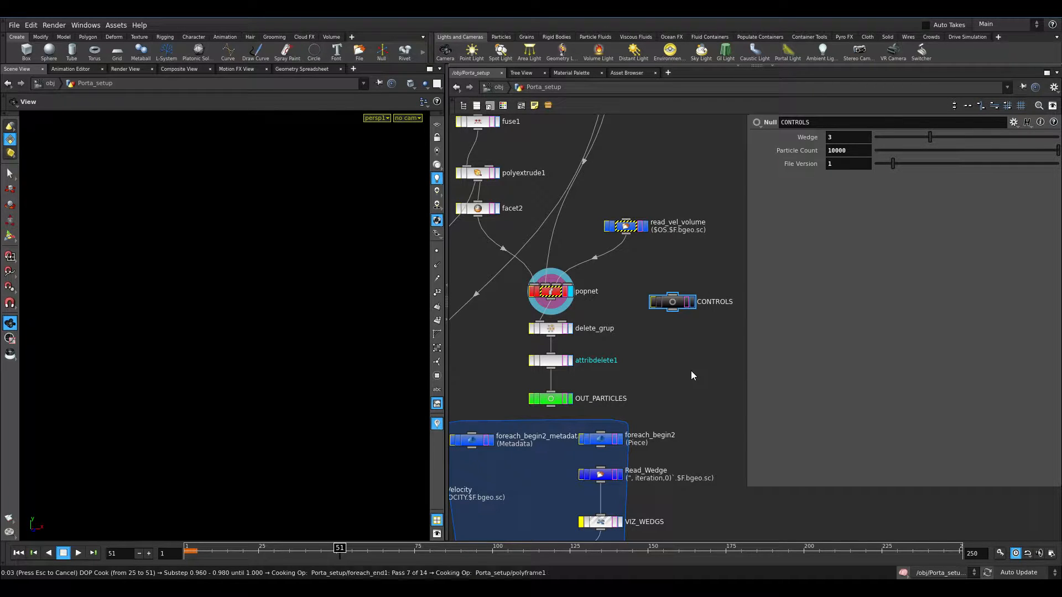
pyautogui.hotkey('ctrl', 'Up')
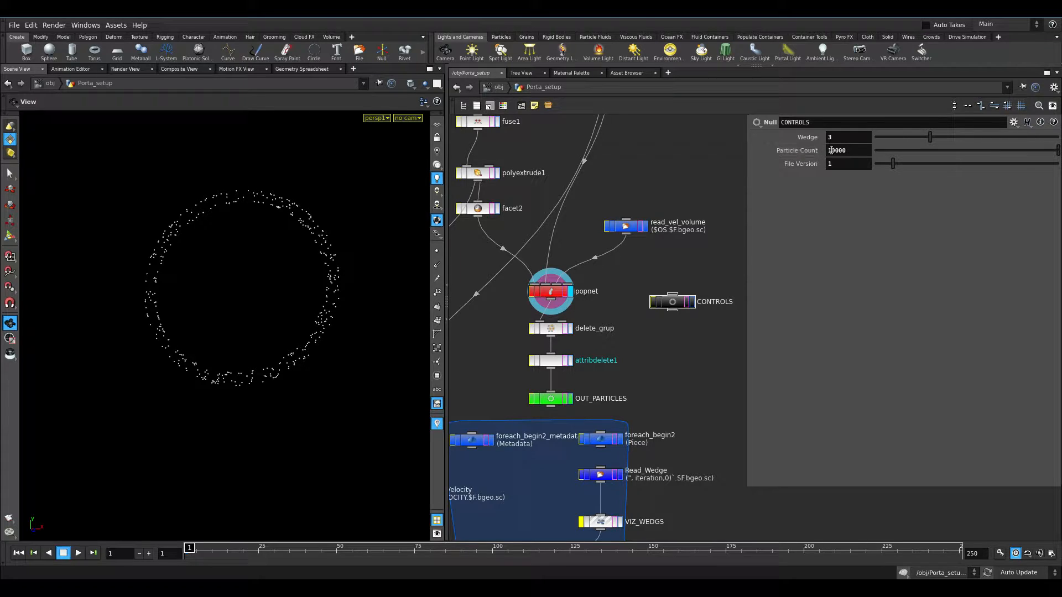
pyautogui.write('5')
pyautogui.press('Return')
# - Examine the chain of POP nodes inside popnet and return to the Porta_setup network
pyautogui.doubleClick(563, 298)
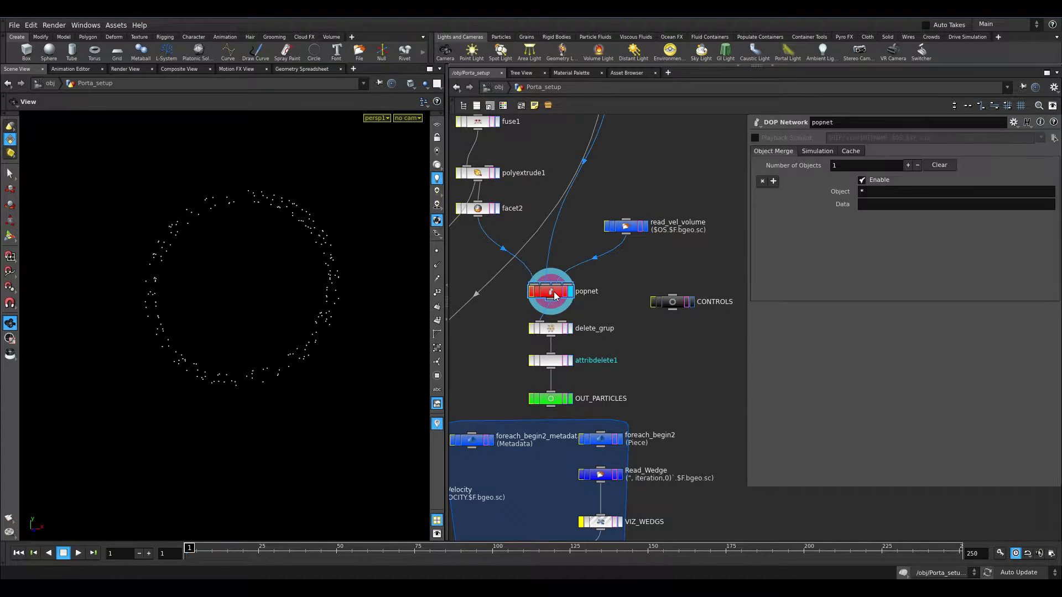
pyautogui.scroll(-5, 560, 326)
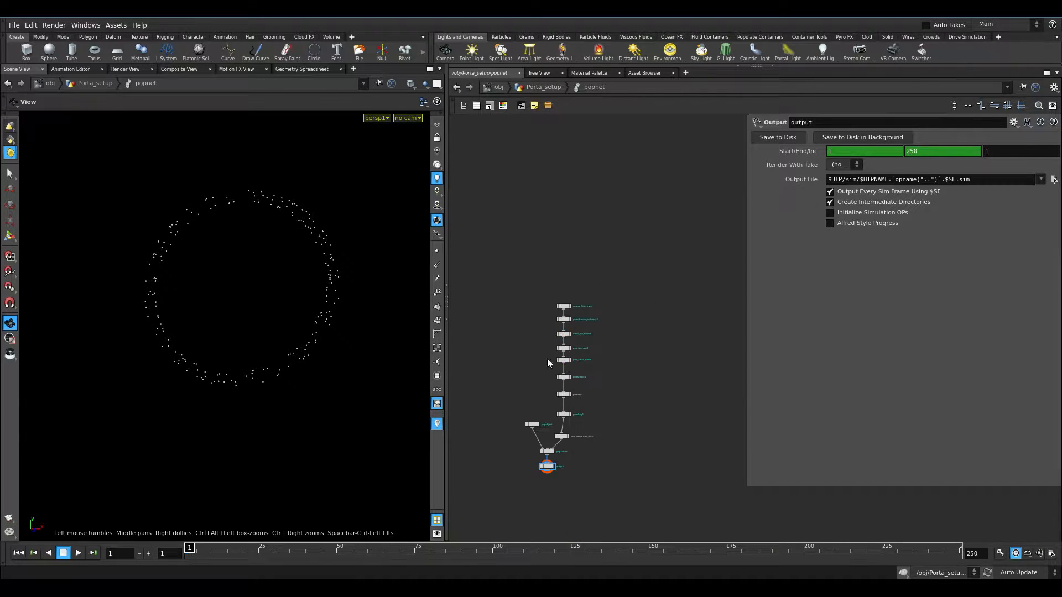
pyautogui.moveTo(533, 372); pyautogui.dragTo(590, 278, button='middle')
pyautogui.scroll(4, 590, 279)
pyautogui.moveTo(665, 467); pyautogui.dragTo(631, 408, button='middle')
pyautogui.moveTo(665, 439); pyautogui.dragTo(510, 278)
pyautogui.click(545, 269)
pyautogui.press('u')
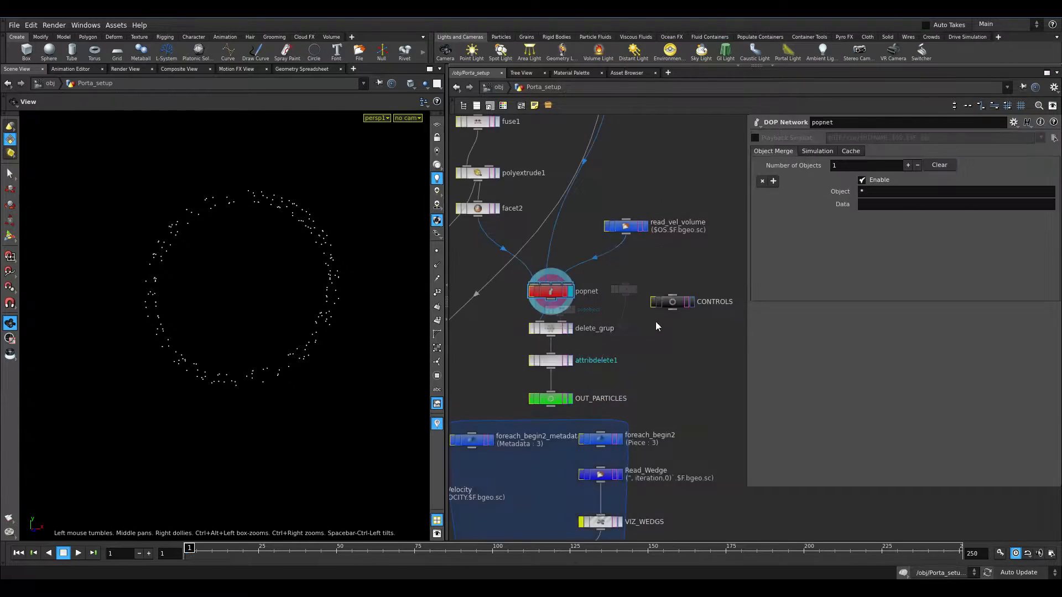
# - Add a new POP Network node below the CONTROLS null
pyautogui.press('Tab')
pyautogui.write('popn')
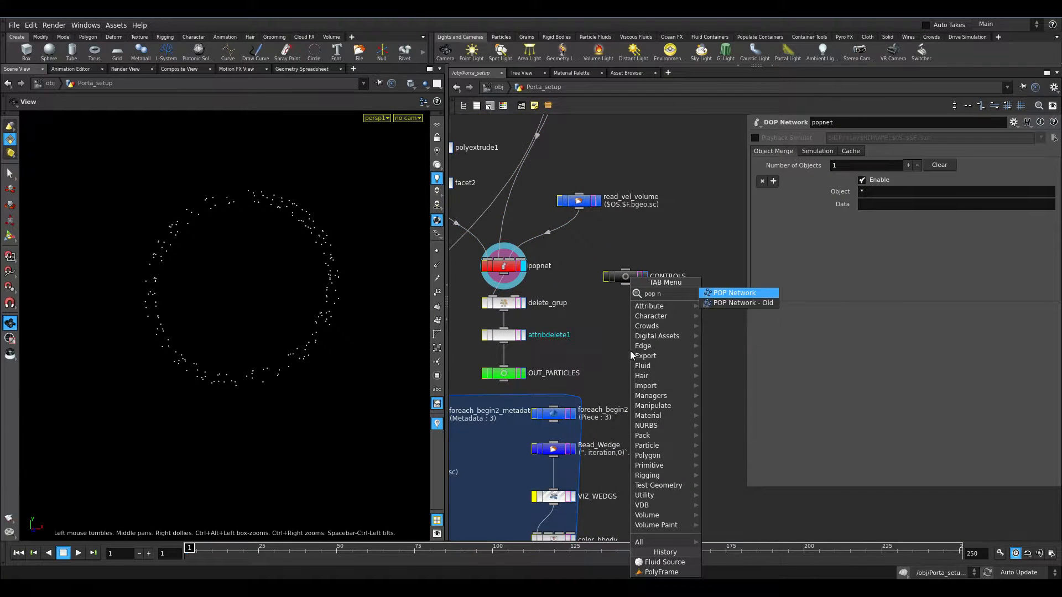
pyautogui.press('Return')
pyautogui.click(631, 351)
# - Examine the default nodes inside the new POP Network, return to Porta_setup and delete it
pyautogui.doubleClick(634, 352)
pyautogui.scroll(-3, 634, 356)
pyautogui.moveTo(635, 356); pyautogui.dragTo(583, 384, button='middle')
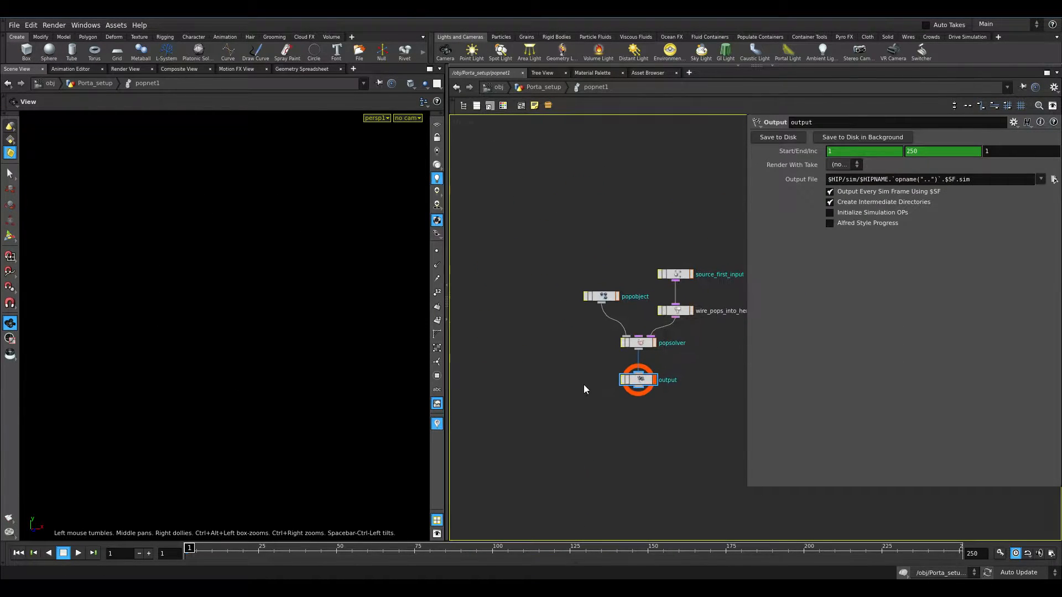
pyautogui.moveTo(713, 249); pyautogui.dragTo(555, 464)
pyautogui.click(529, 85)
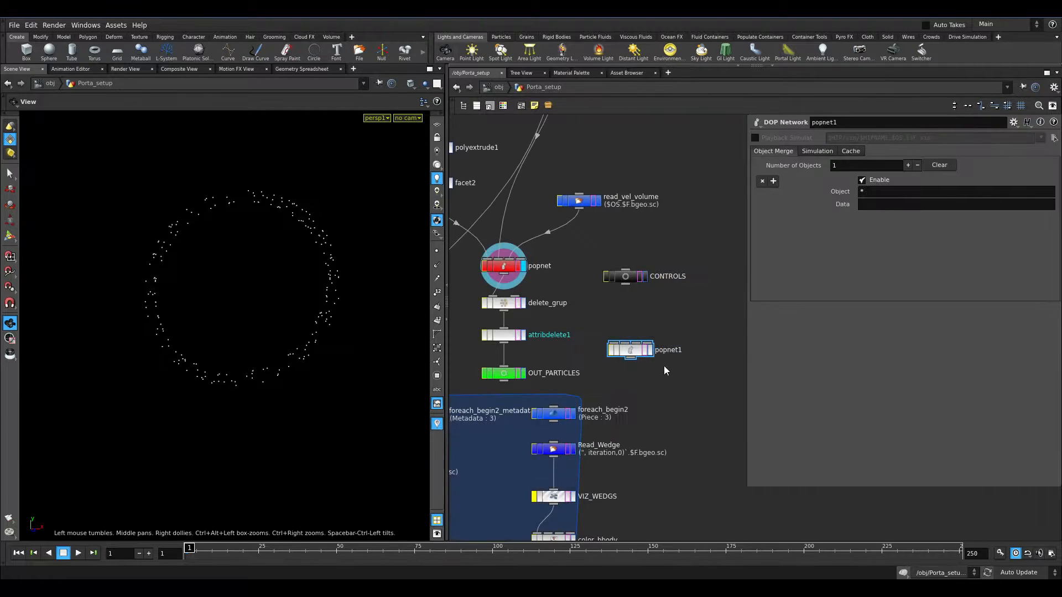
pyautogui.press('Delete')
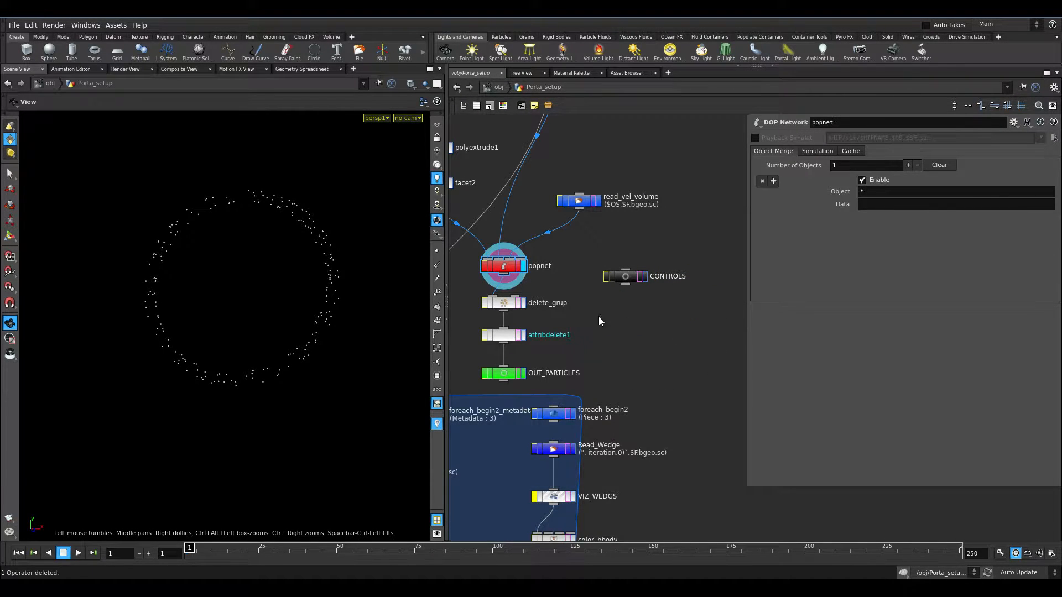
# - Enter popnet and examine popobject's collision and guide settings
pyautogui.doubleClick(509, 267)
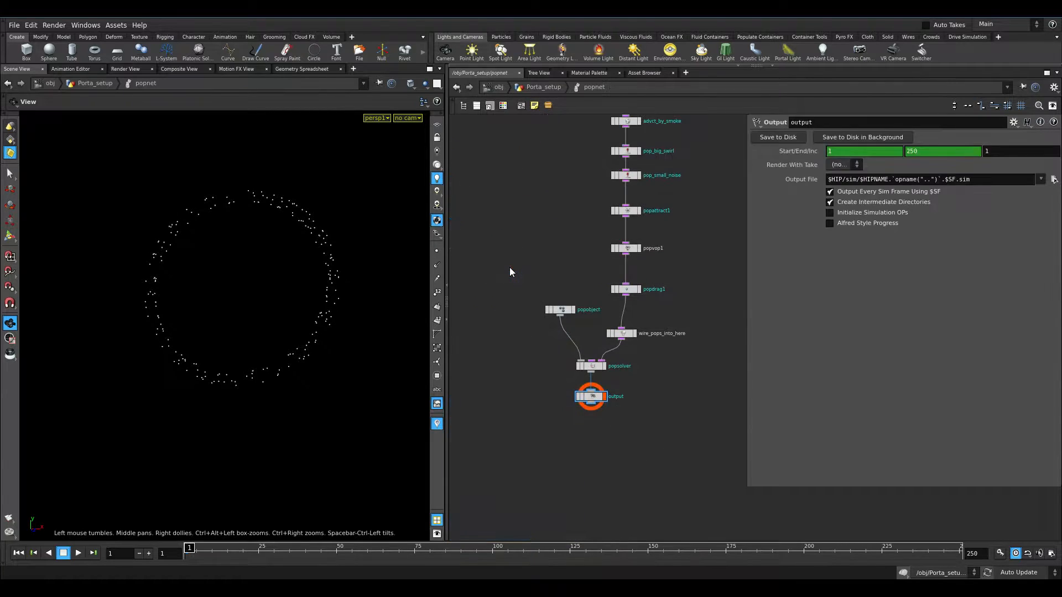
pyautogui.click(558, 310)
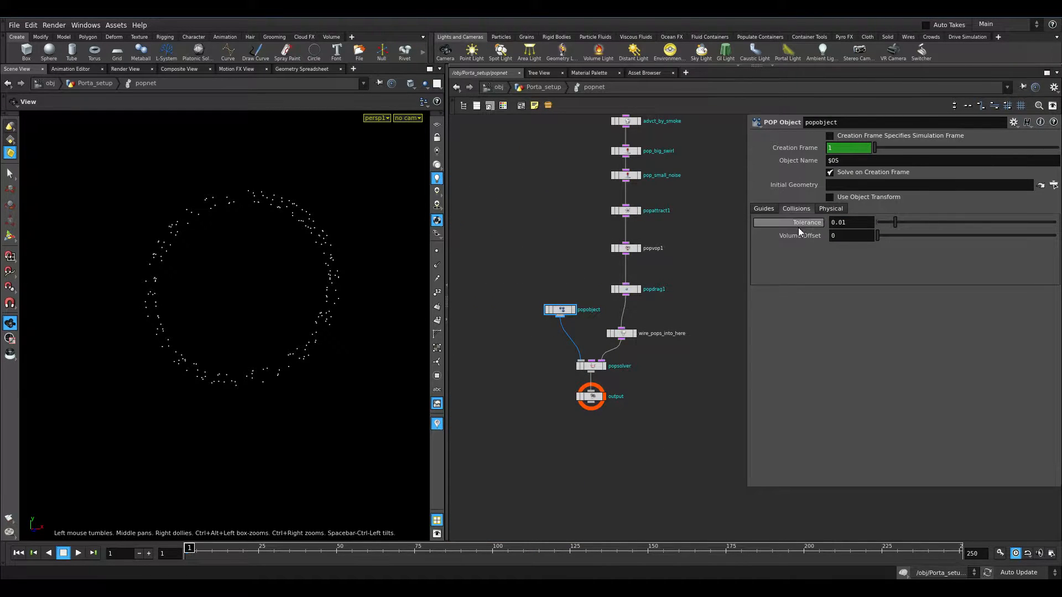
pyautogui.click(764, 208)
pyautogui.scroll(3, 586, 428)
# - Examine popsolver's substep, update, collision behavior and distribution settings
pyautogui.click(599, 312)
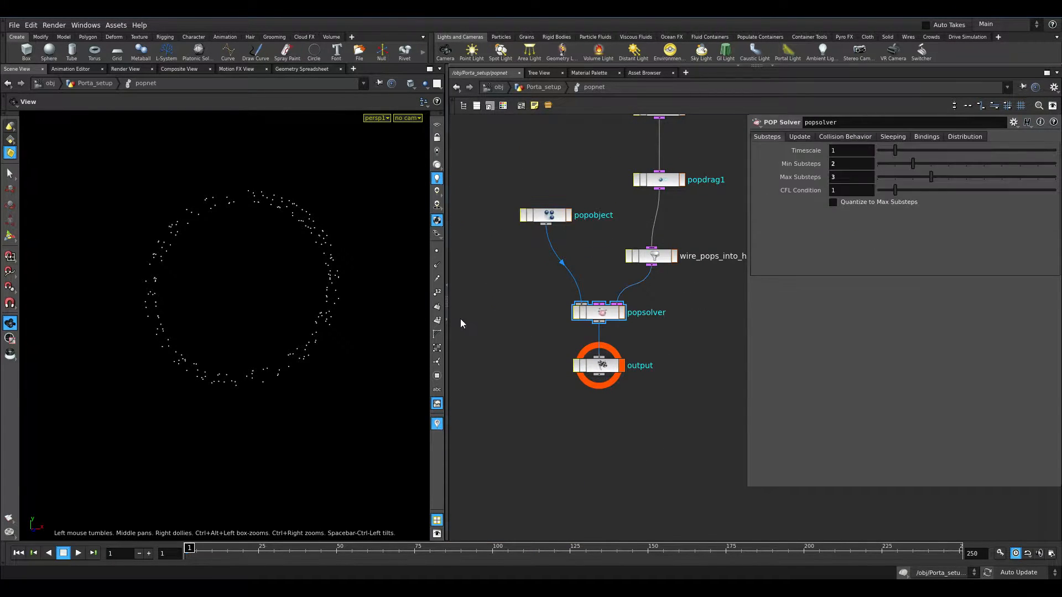
pyautogui.moveTo(849, 168); pyautogui.dragTo(812, 172)
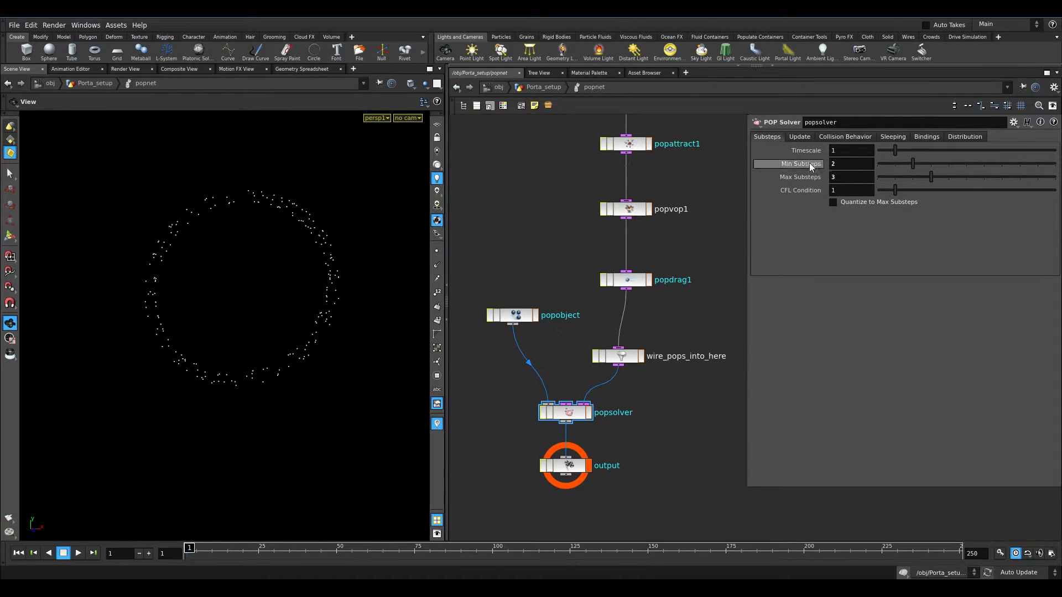
pyautogui.click(830, 137)
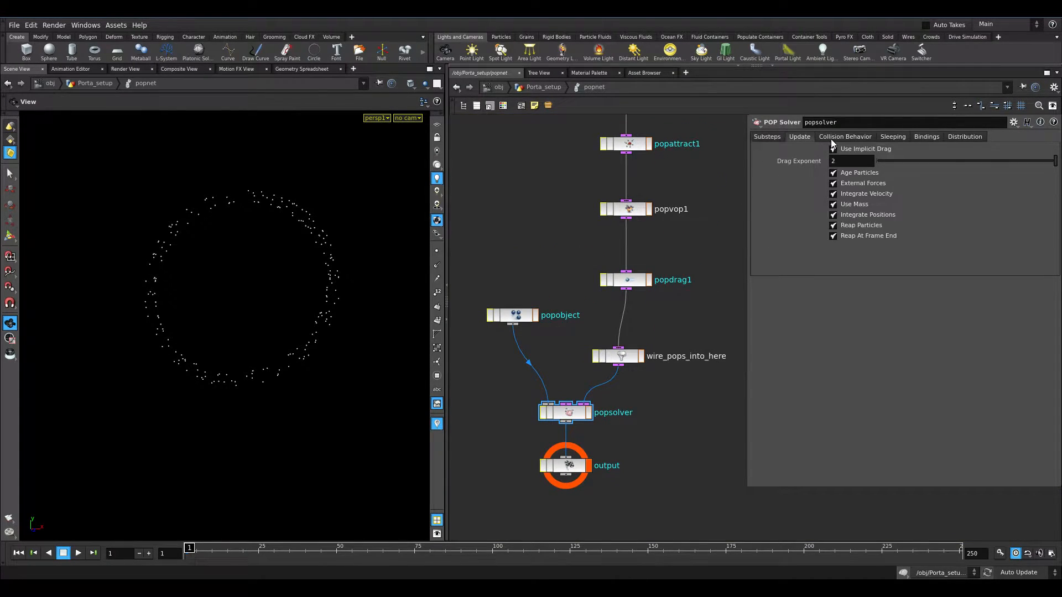
pyautogui.click(796, 137)
pyautogui.click(851, 138)
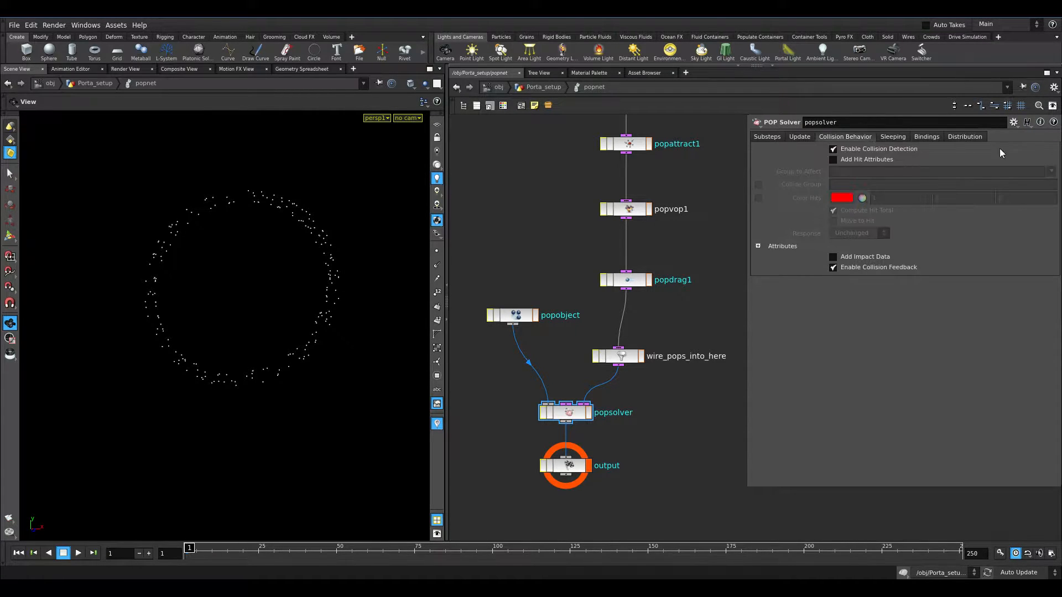
pyautogui.click(963, 137)
# - Bypass all the POP nodes from popadvectbyvolumes1 down to popdrag1
pyautogui.press('h')
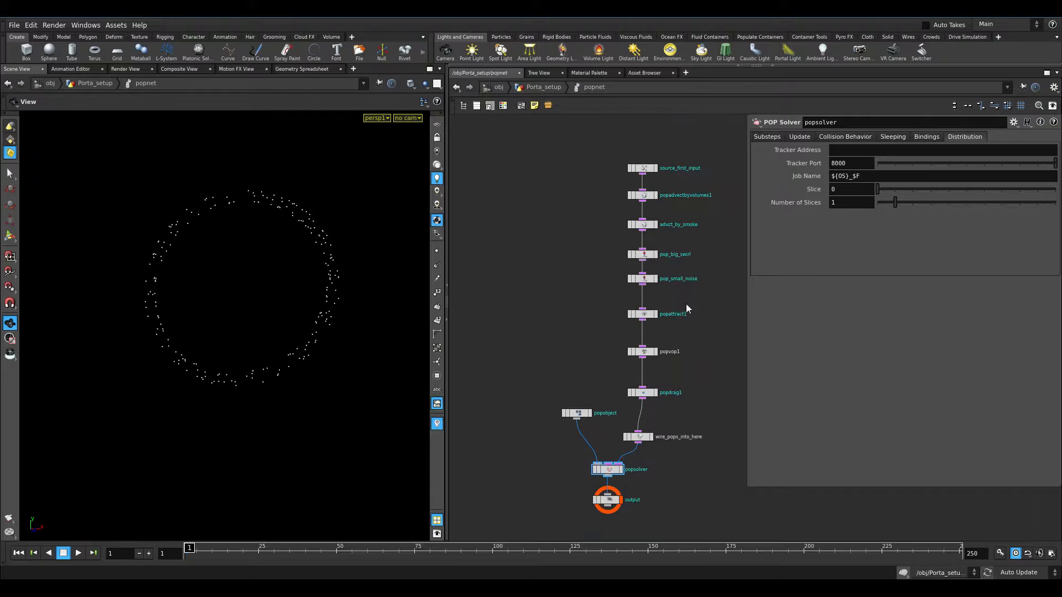
pyautogui.scroll(3, 682, 331)
pyautogui.scroll(-2, 682, 385)
pyautogui.moveTo(703, 411); pyautogui.dragTo(606, 148)
pyautogui.click(594, 192)
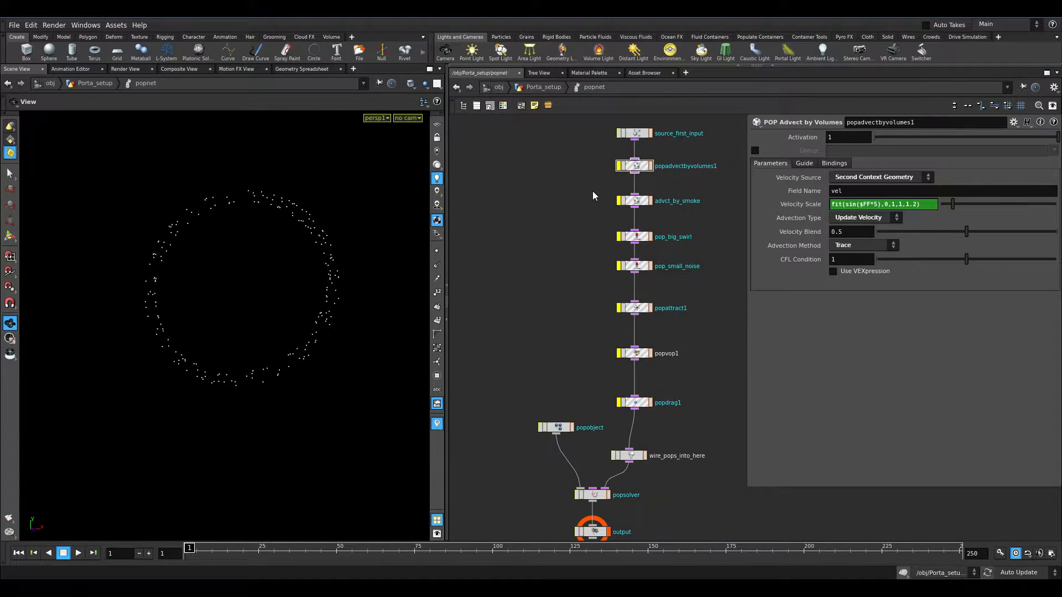
# - Play the particle simulation with only the source active, and stop playback
pyautogui.press('Up')
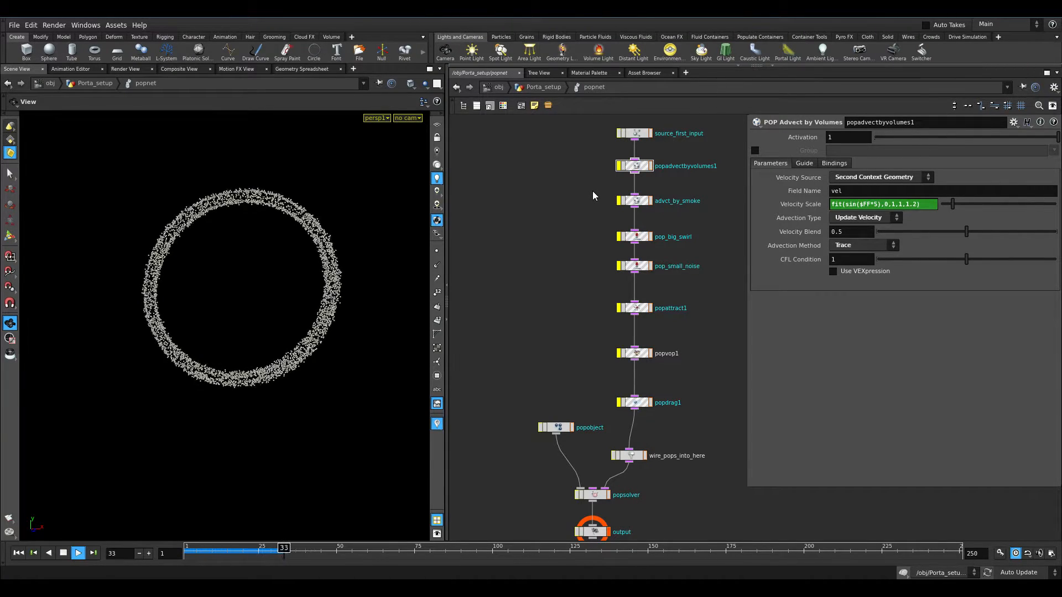
pyautogui.press('Up')
pyautogui.press('Up')
# - View the facet2 geometry feeding popnet's first input, restore popnet's display and re-enter it
pyautogui.click(539, 87)
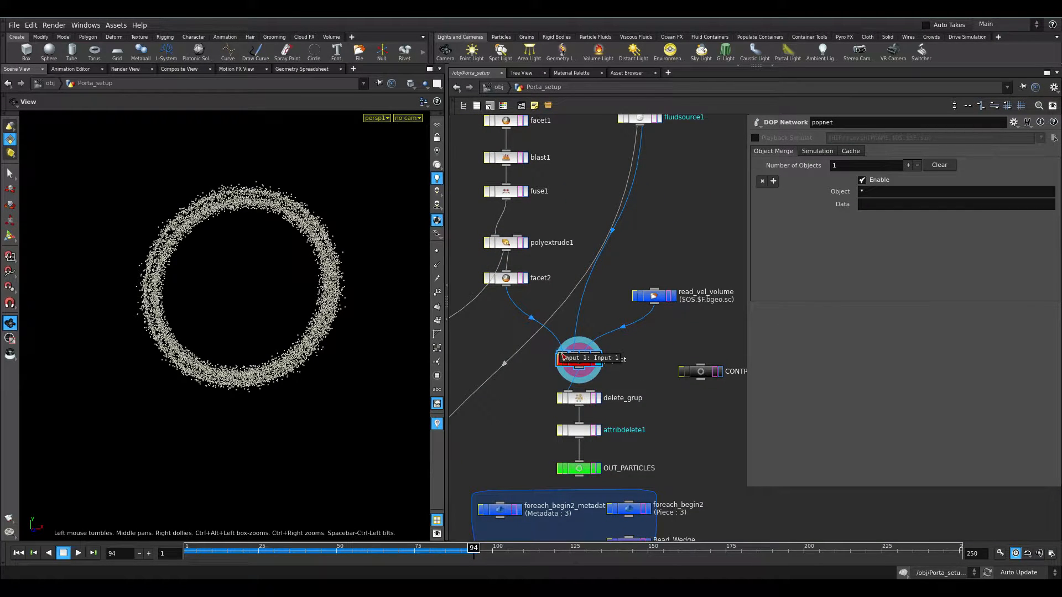
pyautogui.press('Up')
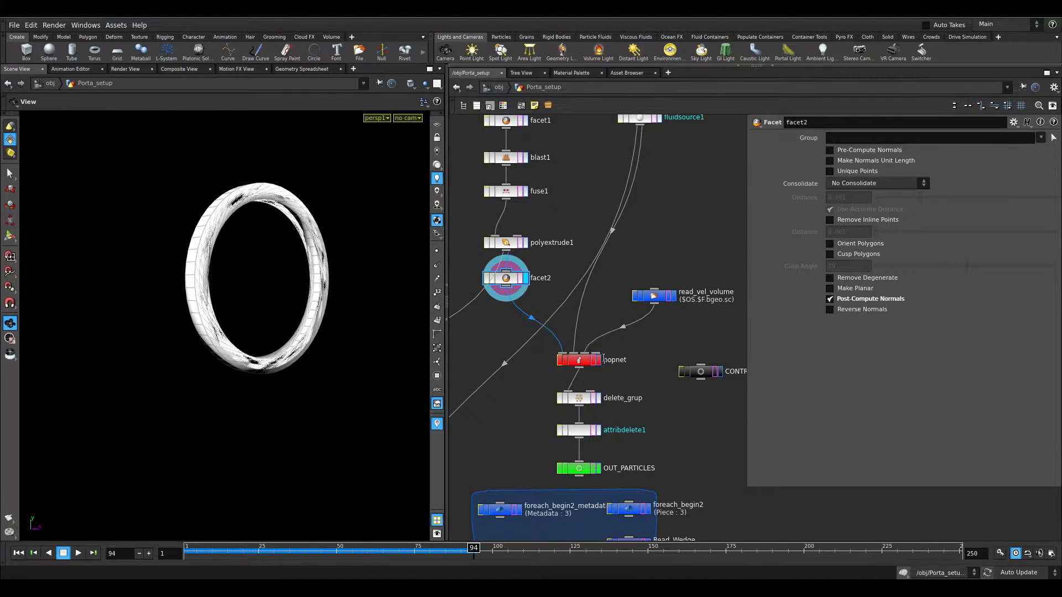
pyautogui.doubleClick(578, 360)
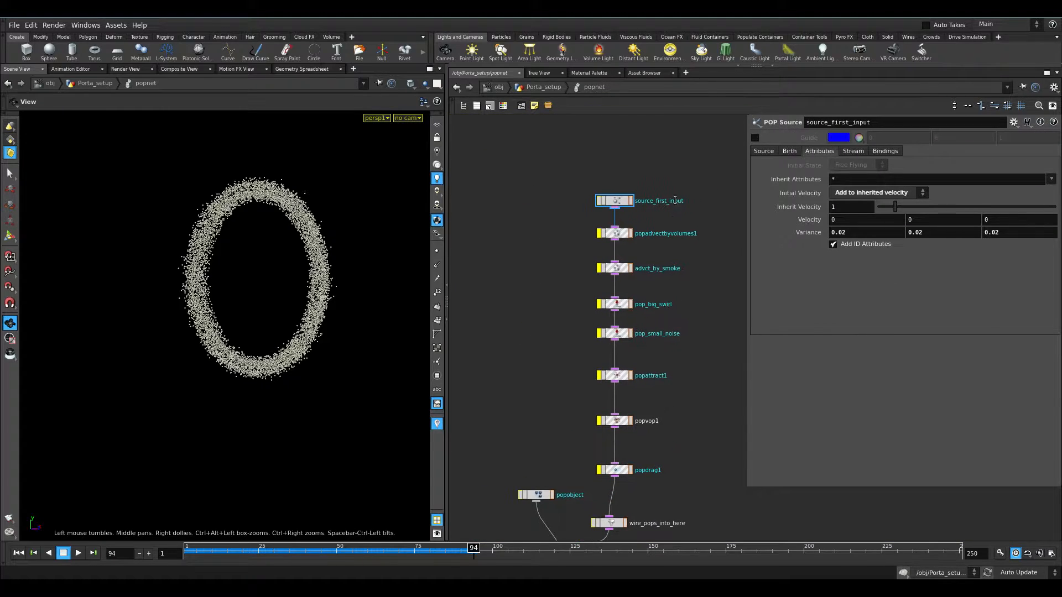
# - Examine source_first_input's source and birth rate settings and the CONTROLS null's parameters in Porta_setup
pyautogui.click(767, 152)
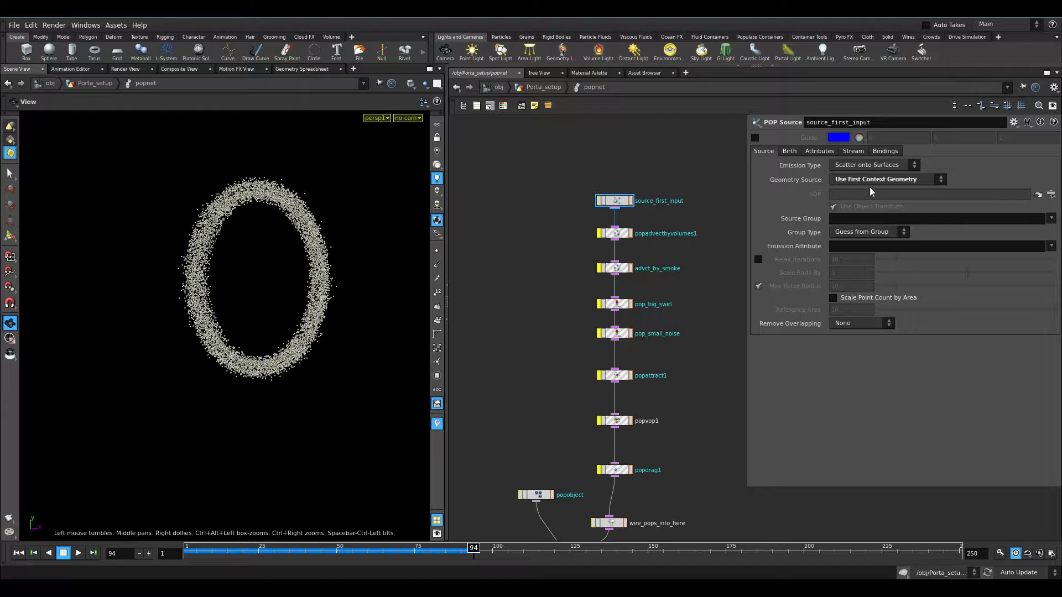
pyautogui.click(785, 152)
pyautogui.click(801, 208)
pyautogui.click(801, 208)
pyautogui.press('u')
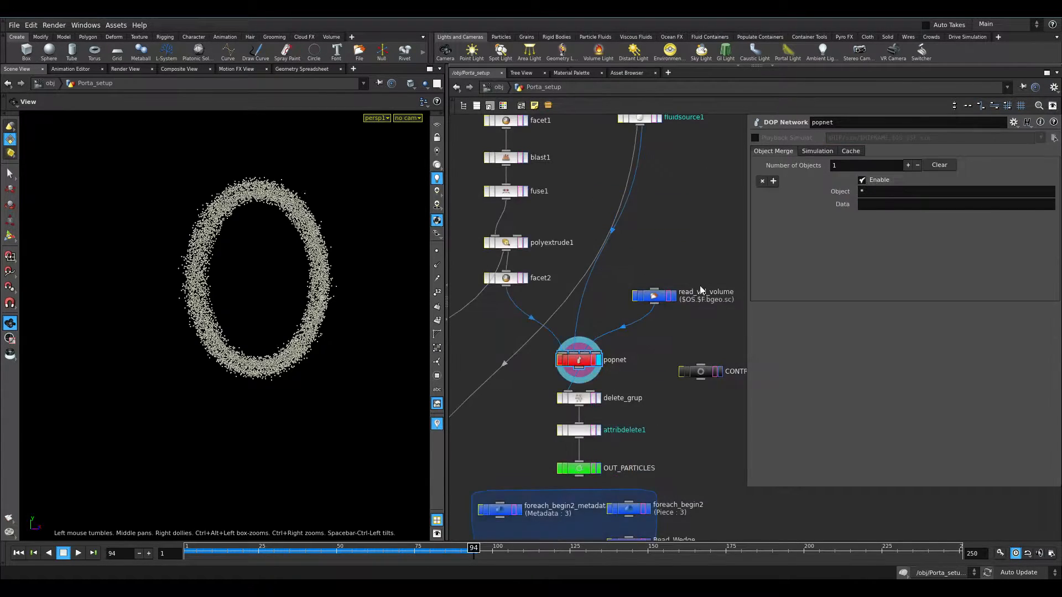
pyautogui.click(681, 365)
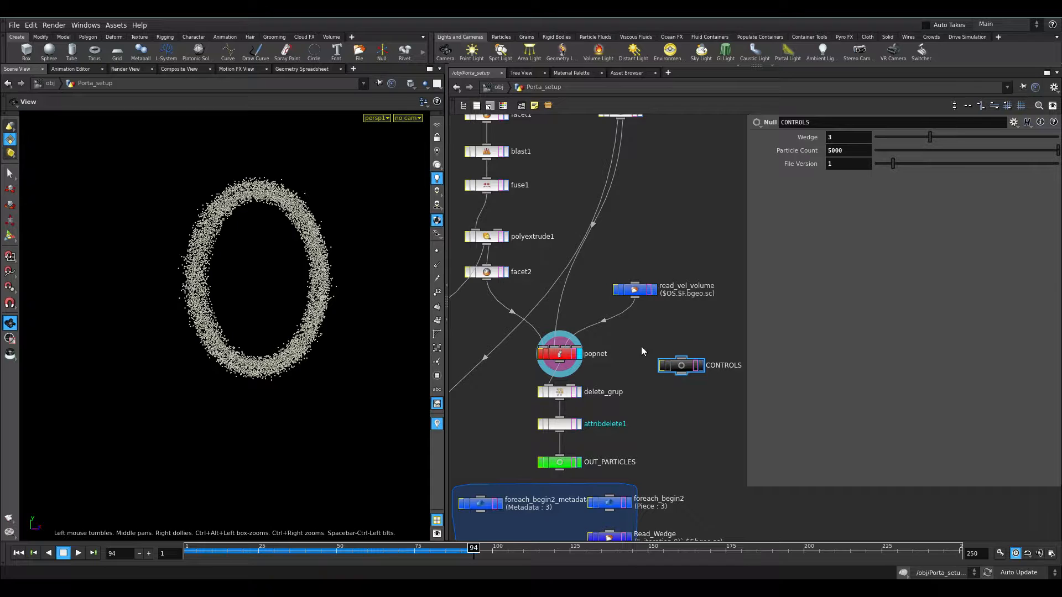
# - Re-enter popnet and examine source_first_input's seed expression and particle life settings
pyautogui.doubleClick(562, 353)
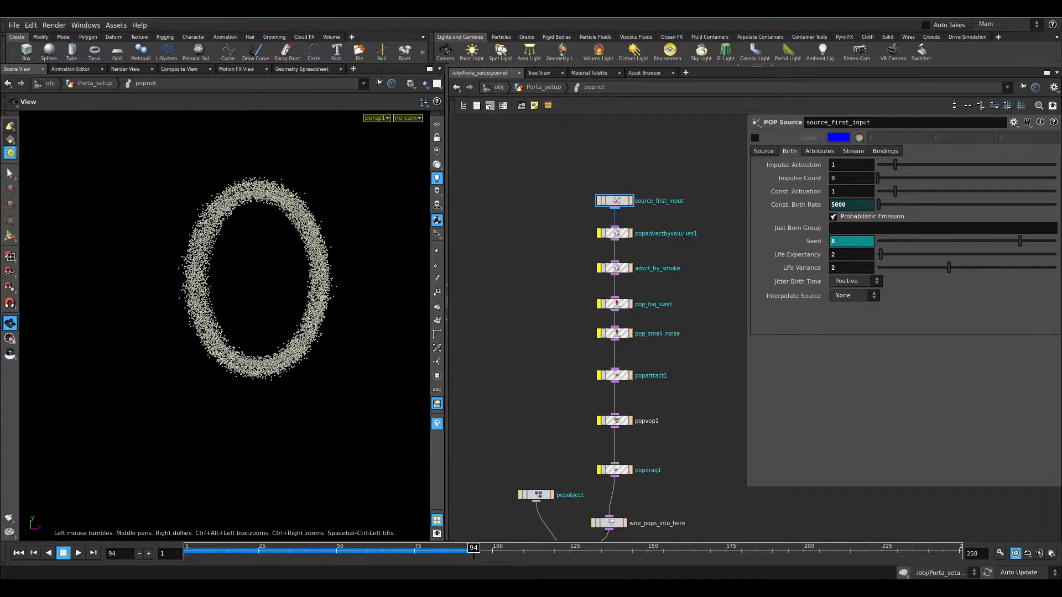
pyautogui.click(808, 240)
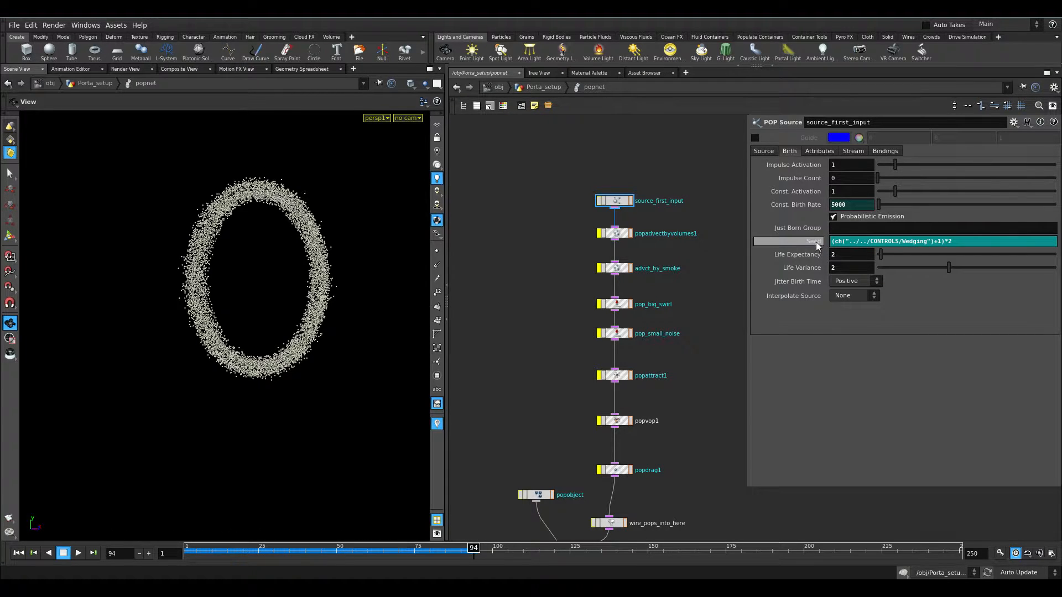
pyautogui.click(814, 240)
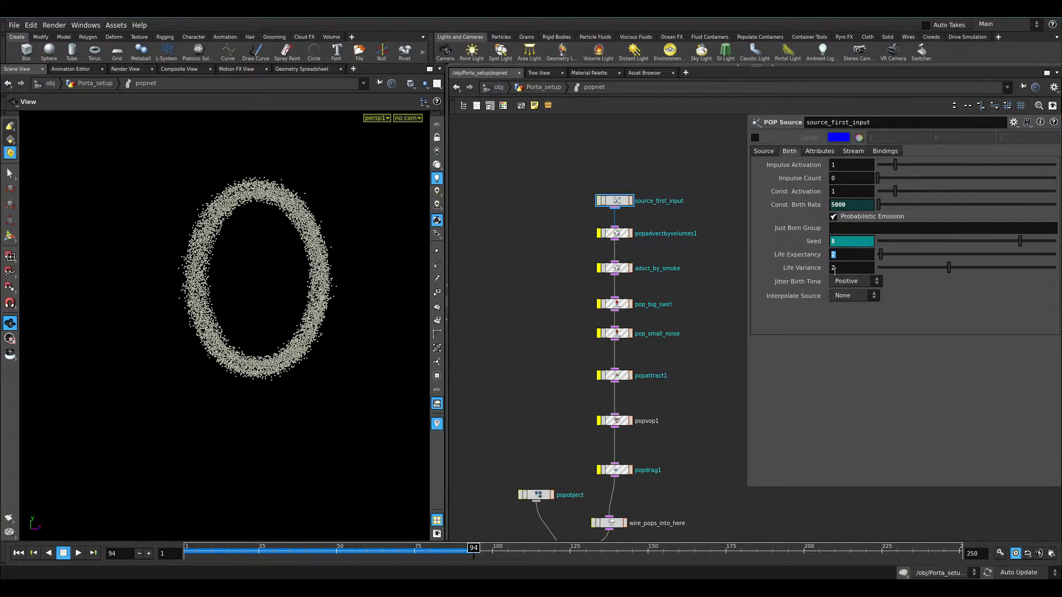
# - Examine source_first_input's initial velocity and variance attributes, and play the simulation from frame 1
pyautogui.hotkey('ctrl', 'Up')
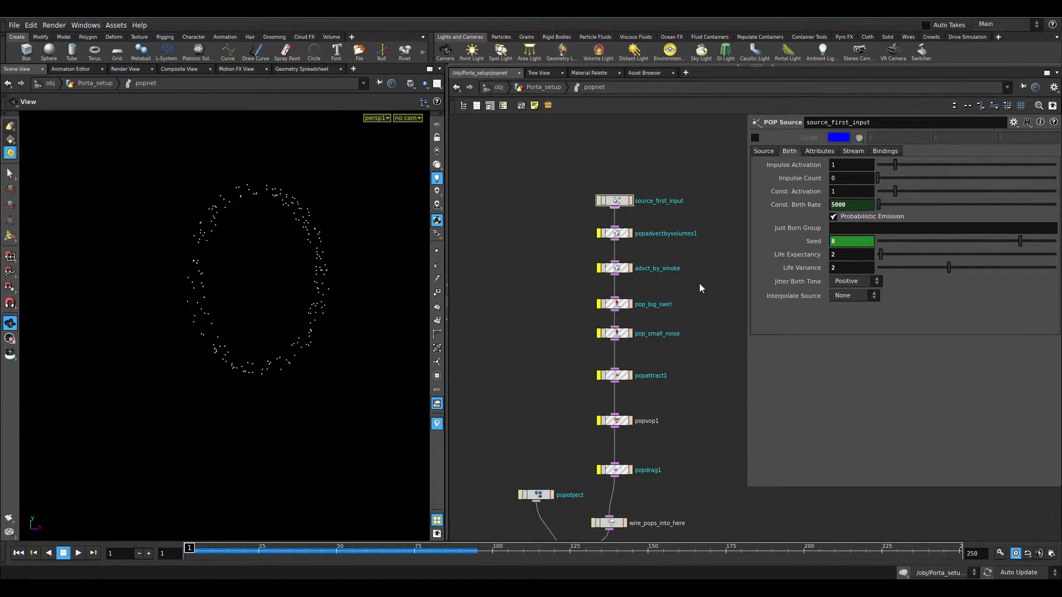
pyautogui.click(819, 151)
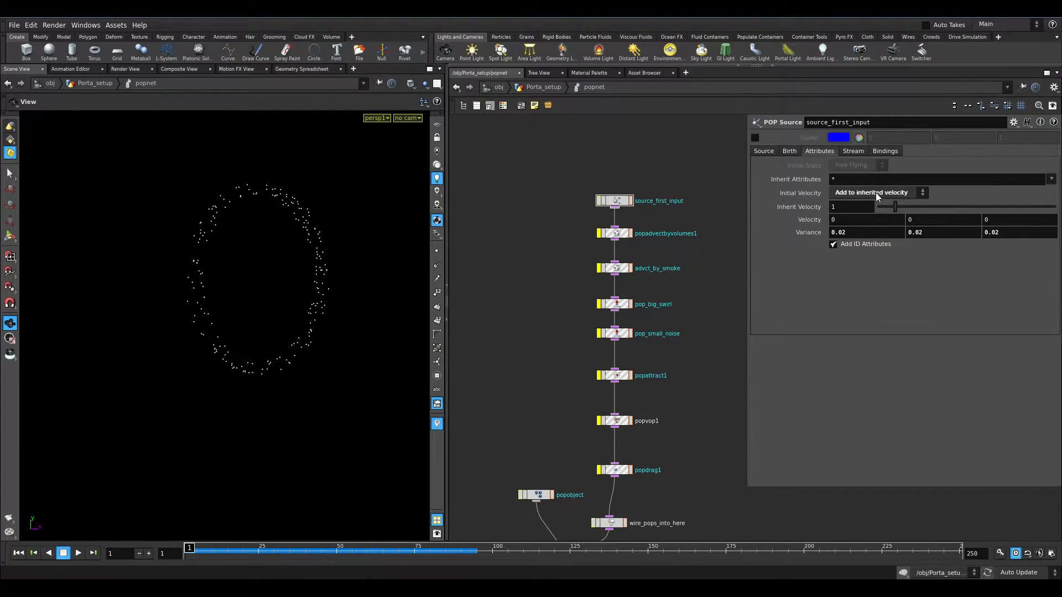
pyautogui.click(861, 232)
pyautogui.moveTo(337, 344); pyautogui.dragTo(282, 351)
pyautogui.press('Up')
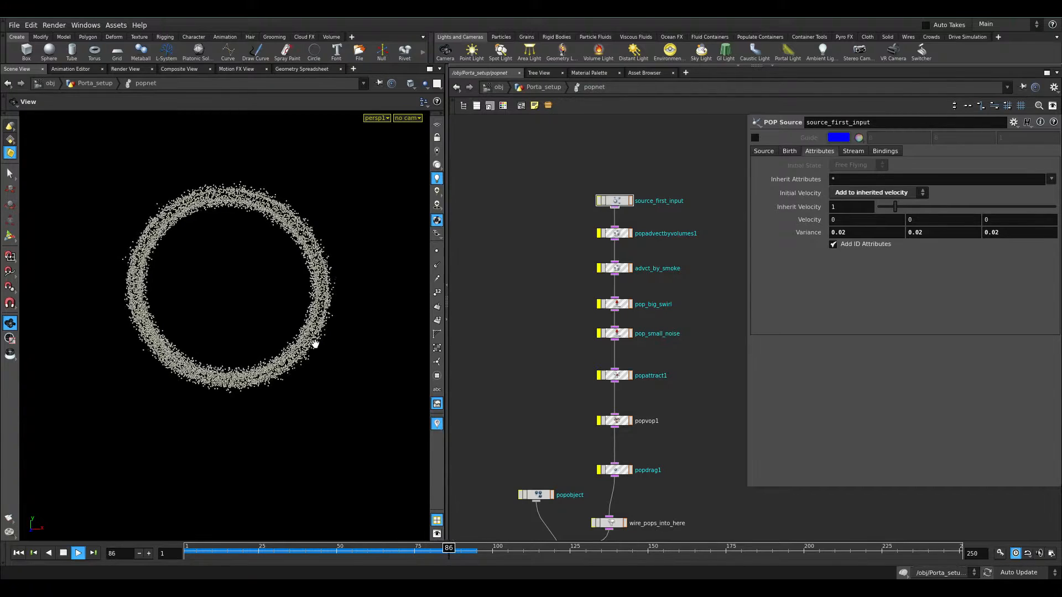
pyautogui.press('Up')
# - Return to frame 1 and re-enable popadvectbyvolumes1 by removing its bypass
pyautogui.hotkey('ctrl', 'Up')
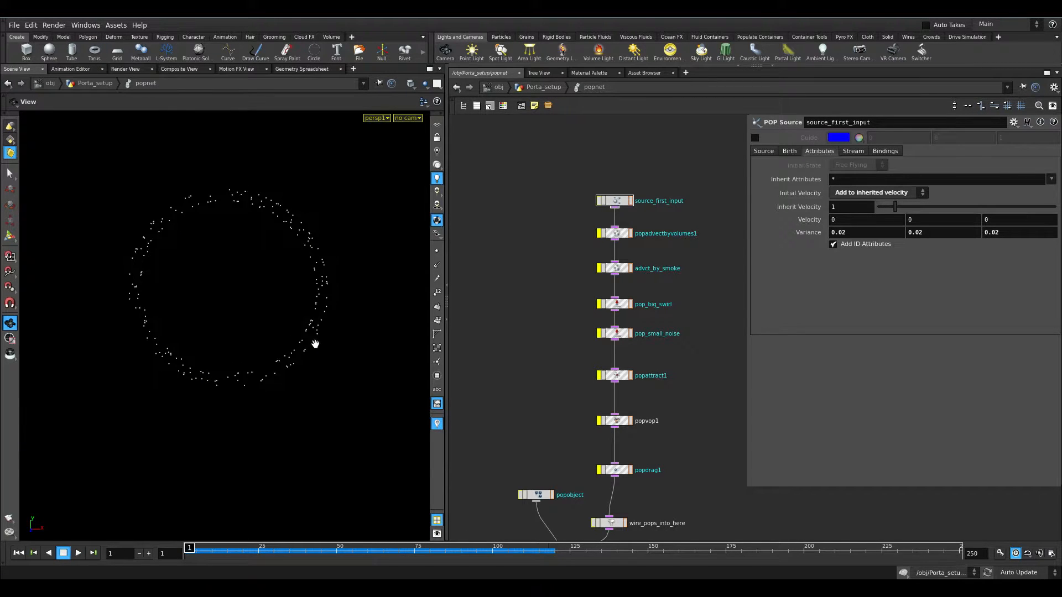
pyautogui.press('Down')
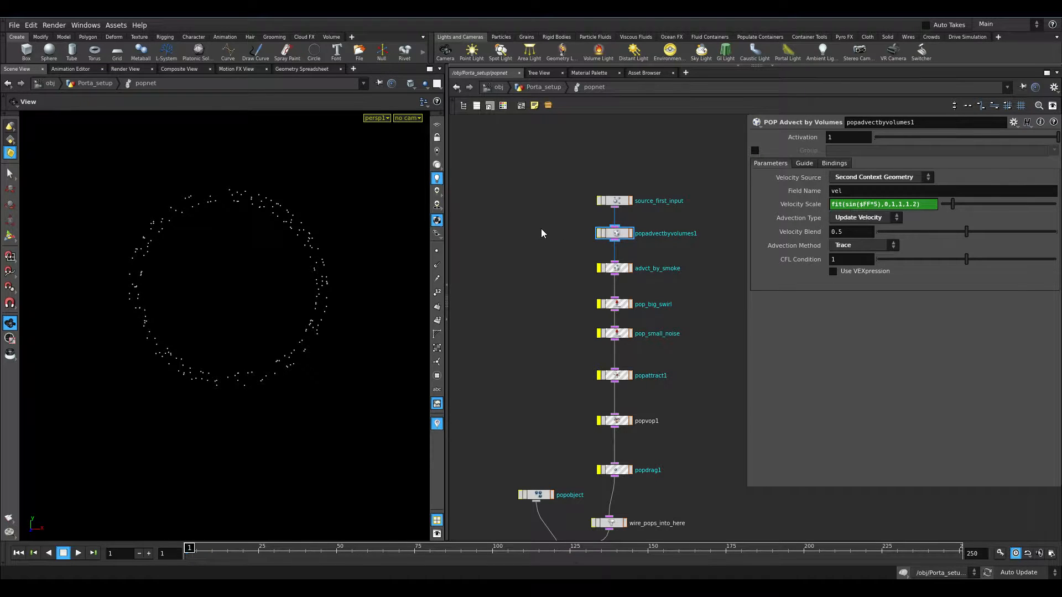
# - Display fluidsource1's velocity volume in Porta_setup, restore the display to popnet and re-enter it
pyautogui.click(552, 88)
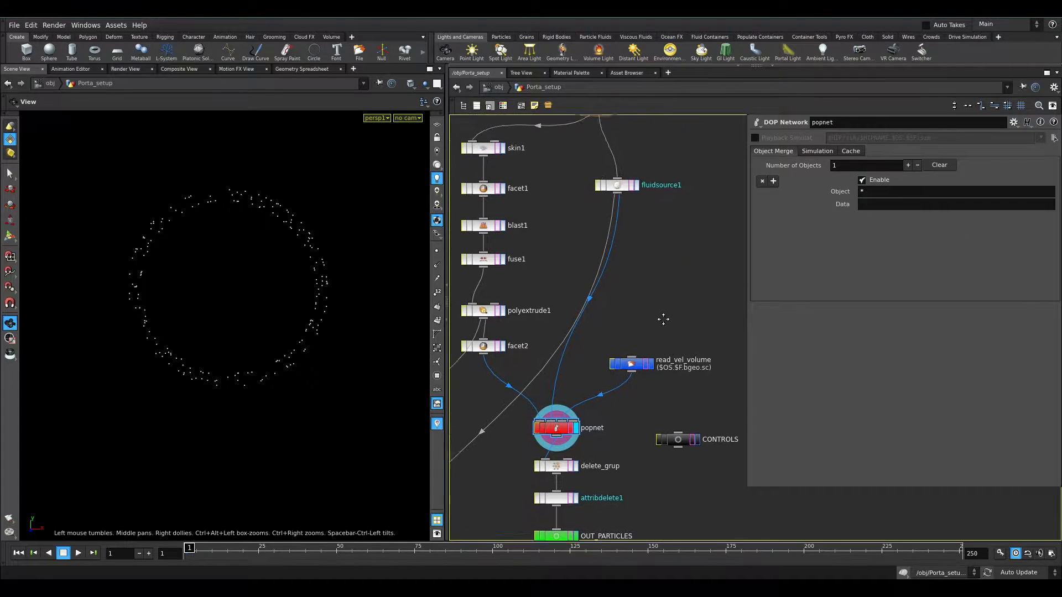
pyautogui.click(623, 201)
pyautogui.click(643, 201)
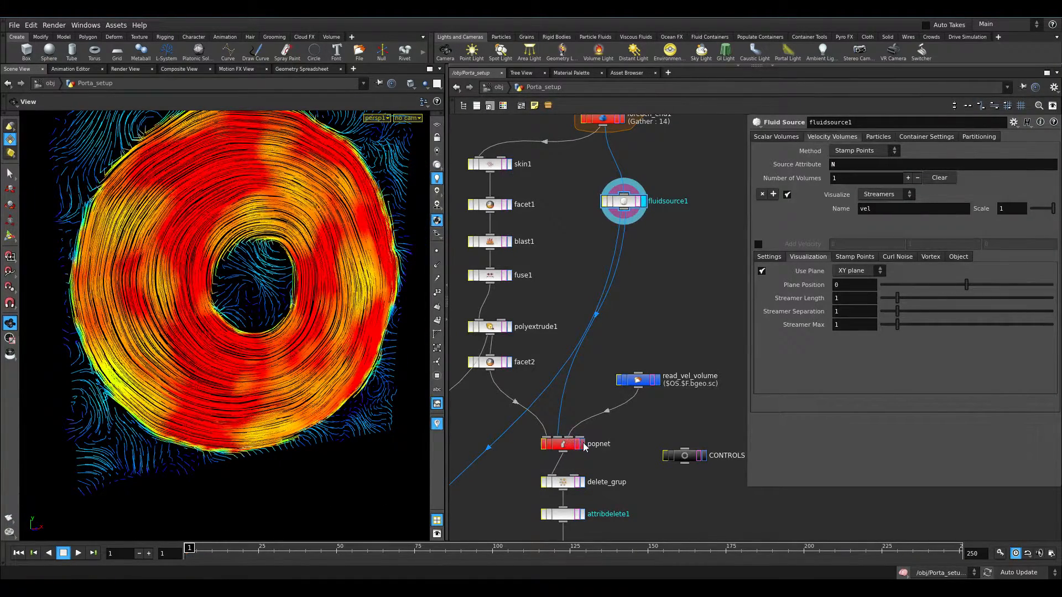
pyautogui.click(580, 443)
pyautogui.doubleClick(564, 443)
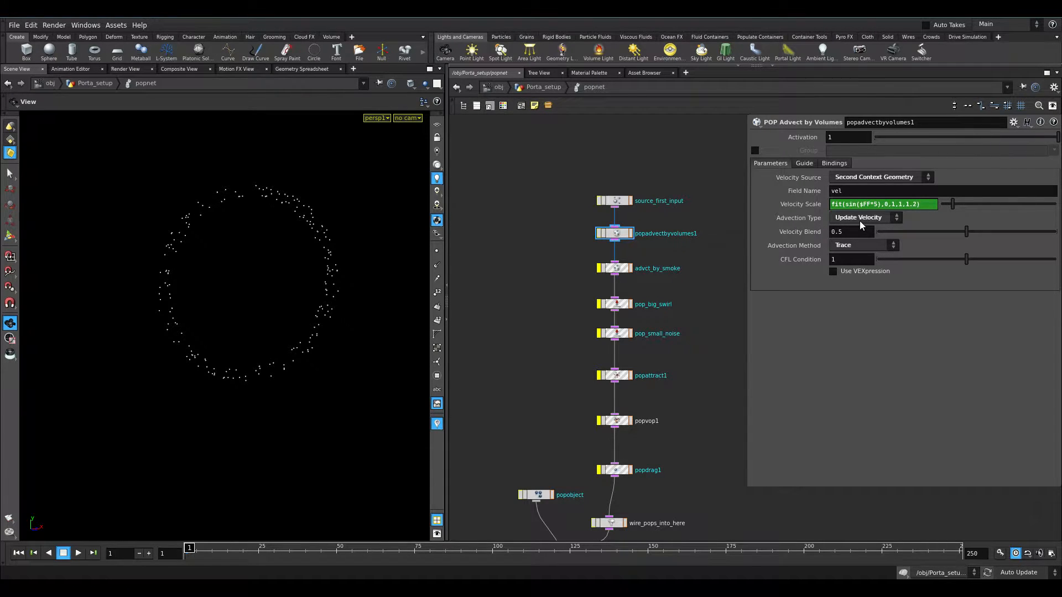
# - Examine popadvectbyvolumes1's advection method options and toggle its velocity scale between evaluated value and expression
pyautogui.click(857, 246)
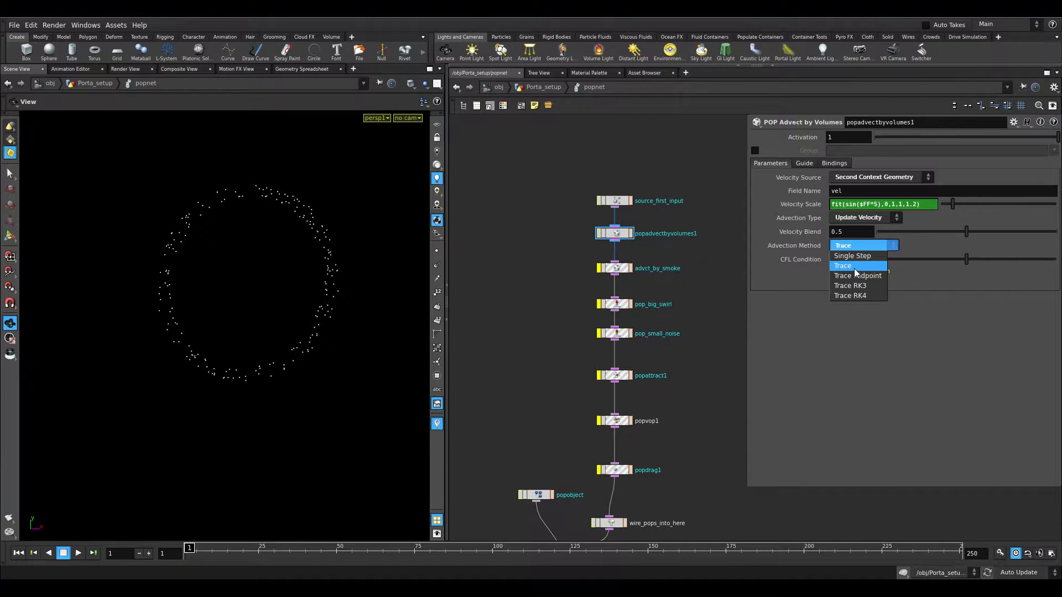
pyautogui.click(854, 269)
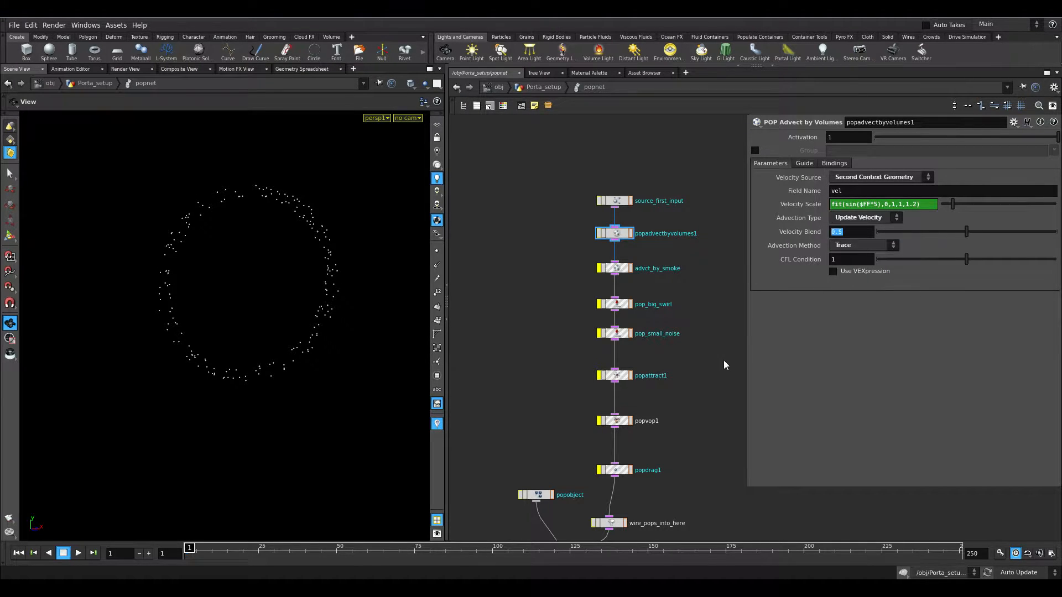
pyautogui.click(808, 206)
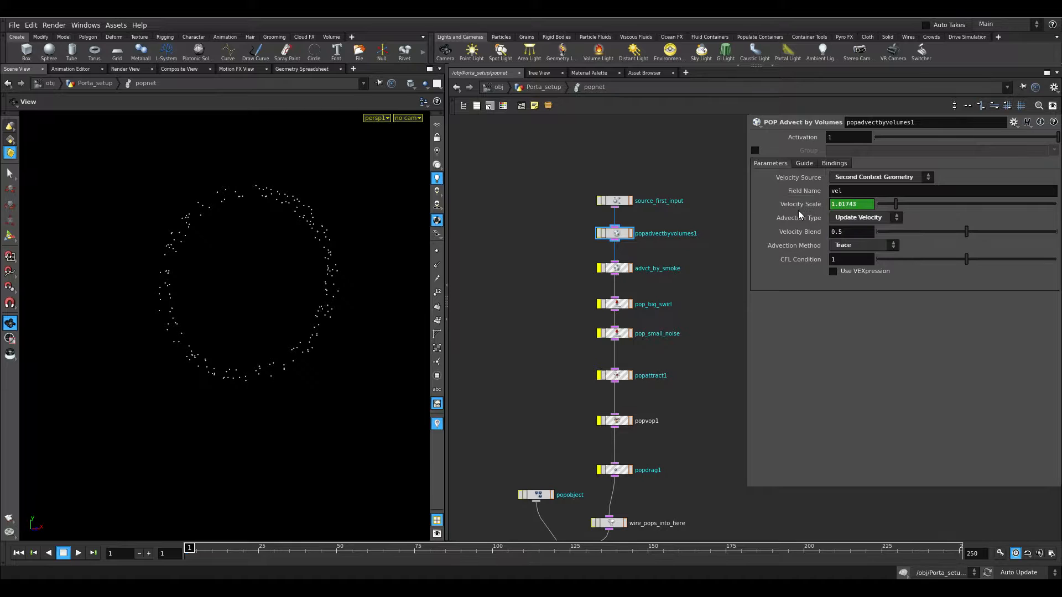
pyautogui.click(801, 206)
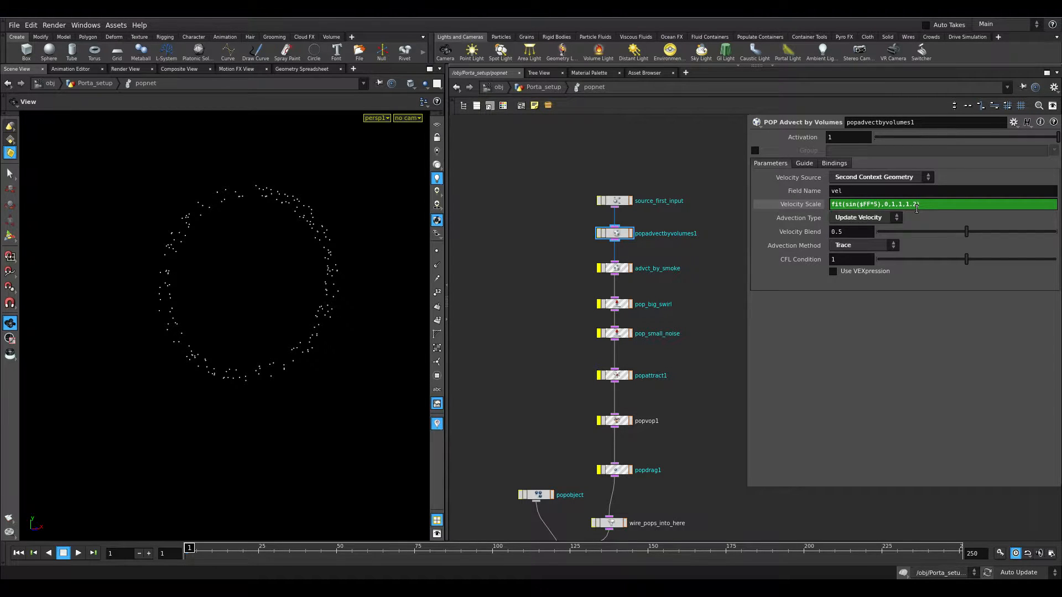
# - Play the advected particles, return to frame 1, and scrub the timeline to watch the evaluated velocity scale
pyautogui.press('Up')
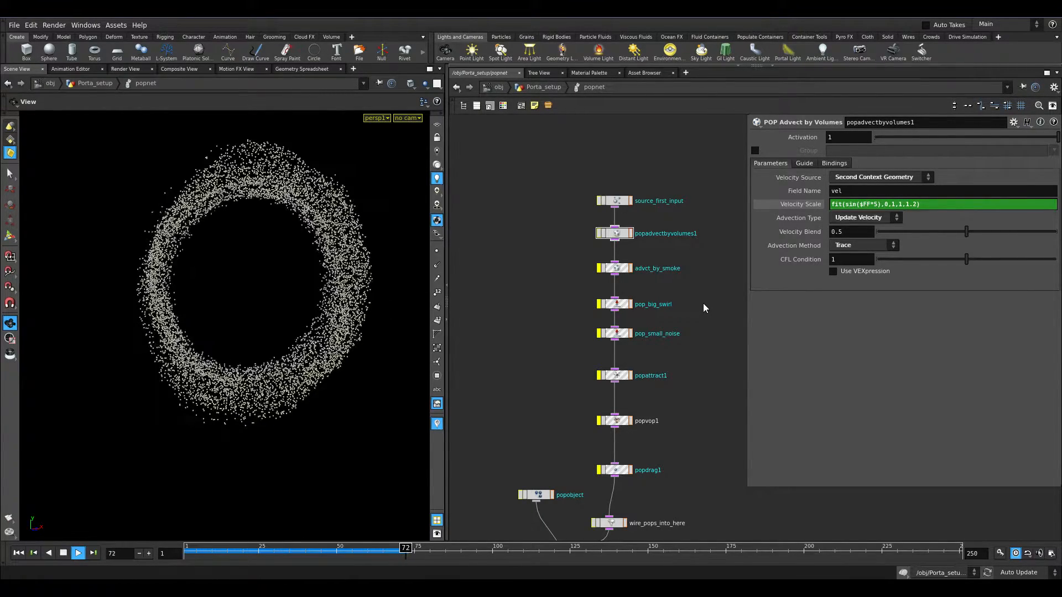
pyautogui.hotkey('ctrl', 'Up')
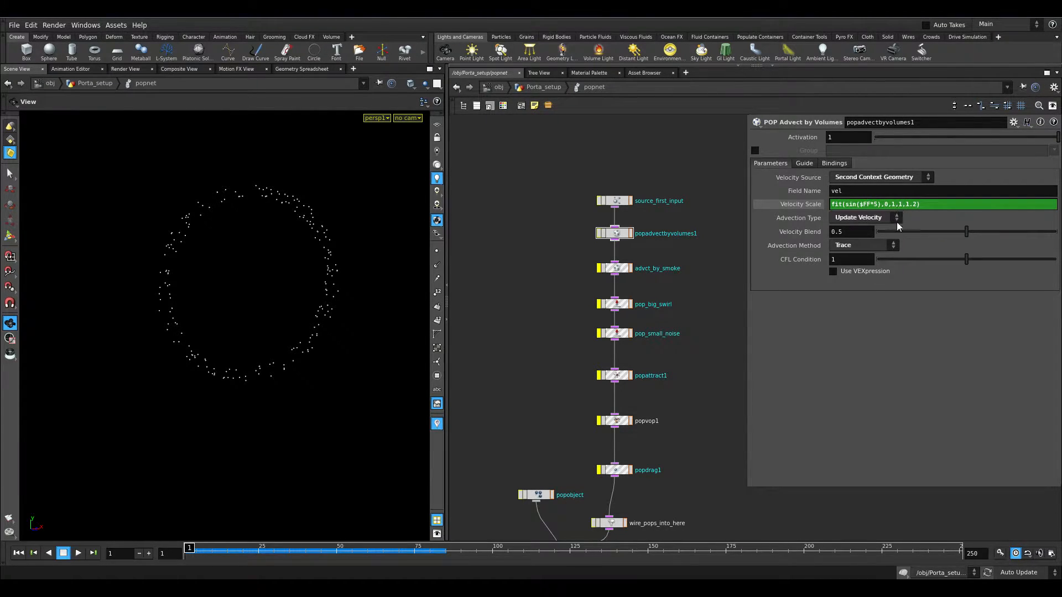
pyautogui.click(821, 204)
pyautogui.click(215, 549)
pyautogui.moveTo(215, 549); pyautogui.dragTo(465, 549)
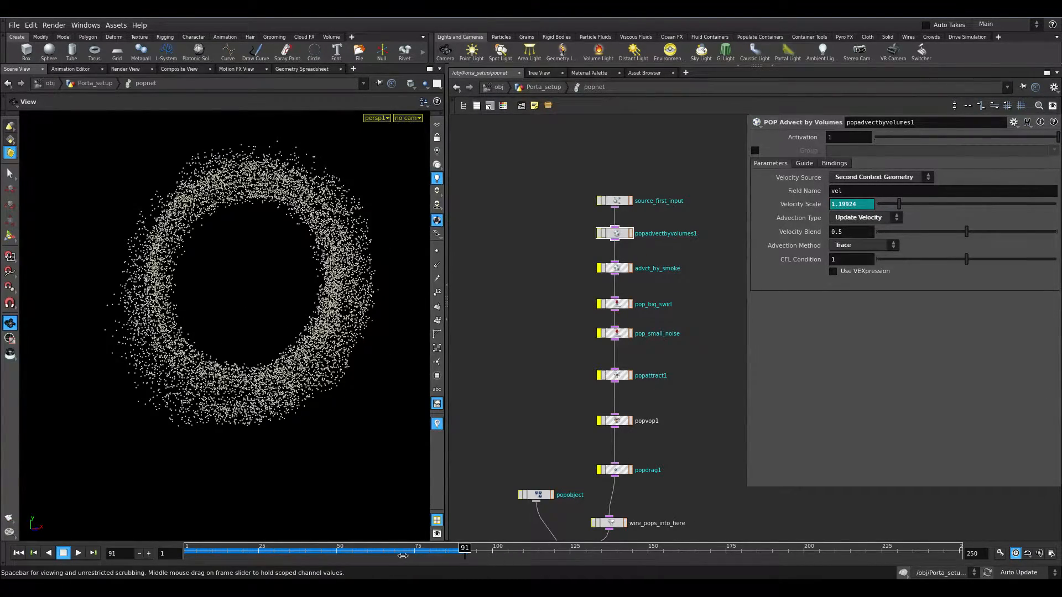
pyautogui.moveTo(217, 555); pyautogui.dragTo(166, 572)
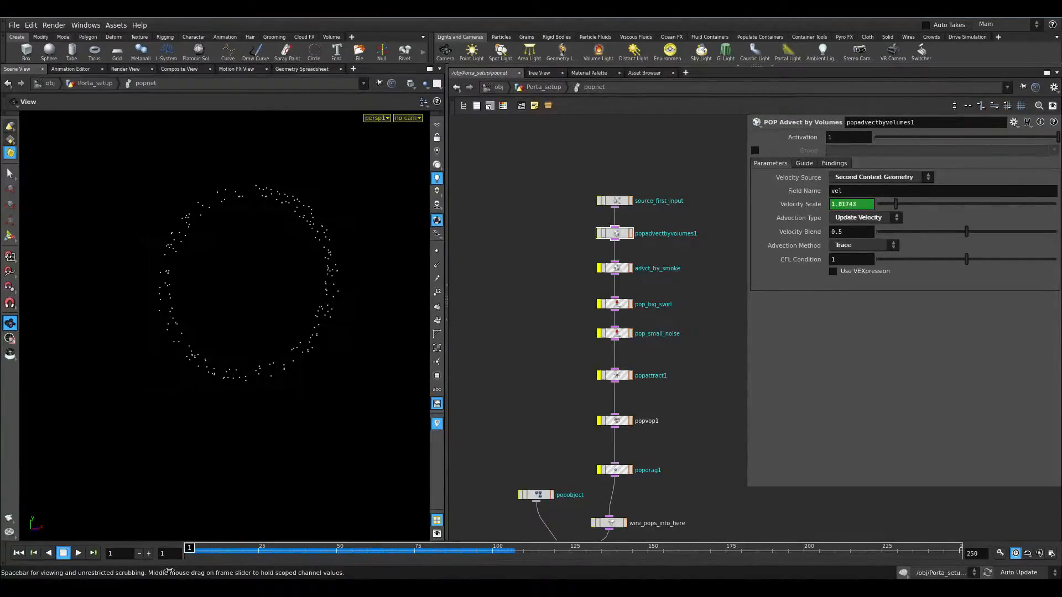
# - Try a $FF multiplier of 30 in popadvectbyvolumes1's velocity scale expression and scrub the timeline from frame 1
pyautogui.click(812, 204)
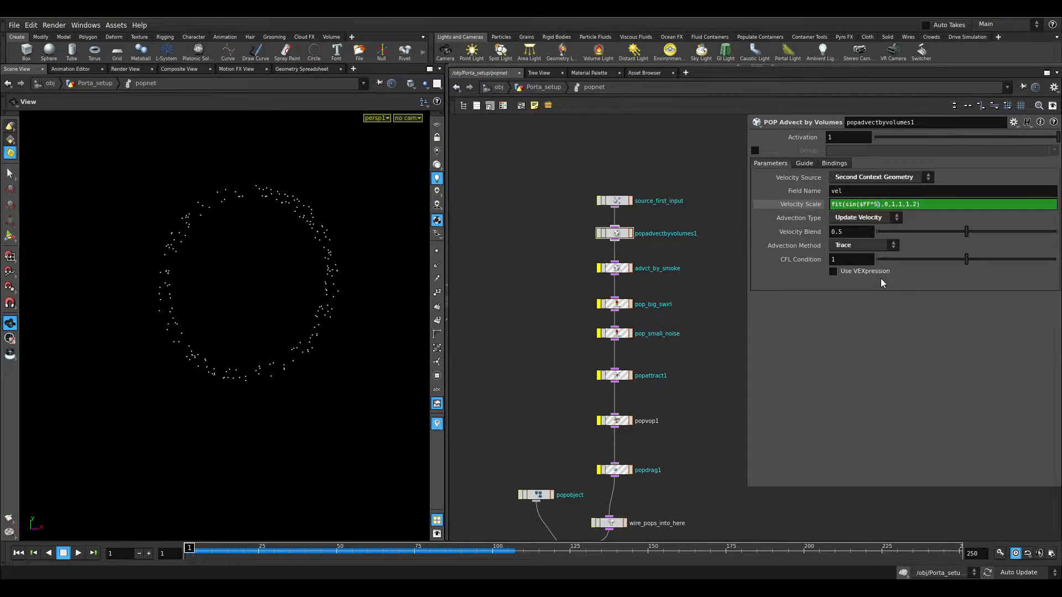
pyautogui.write('30')
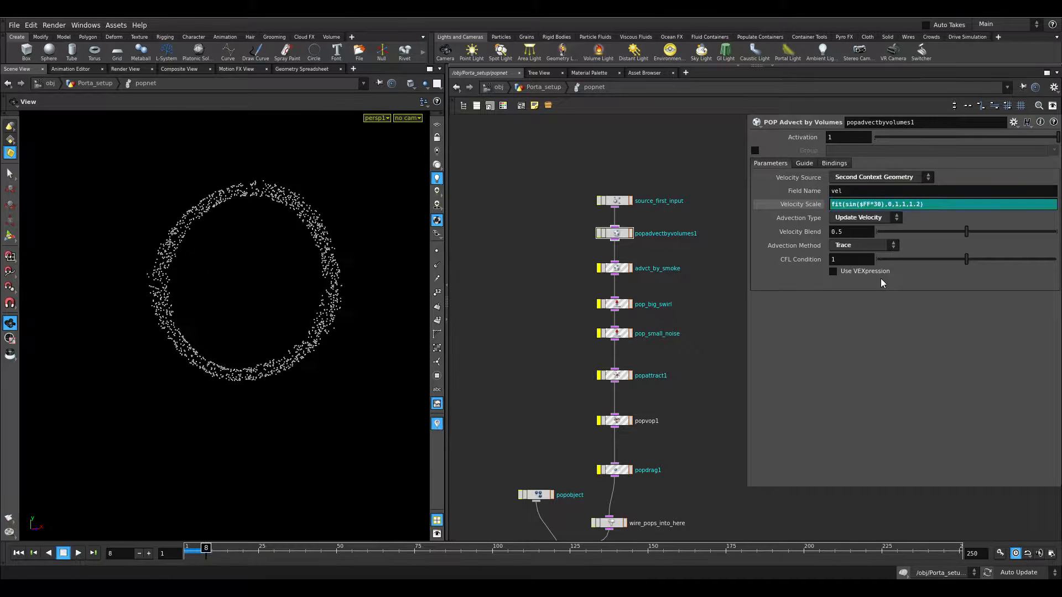
pyautogui.click(812, 205)
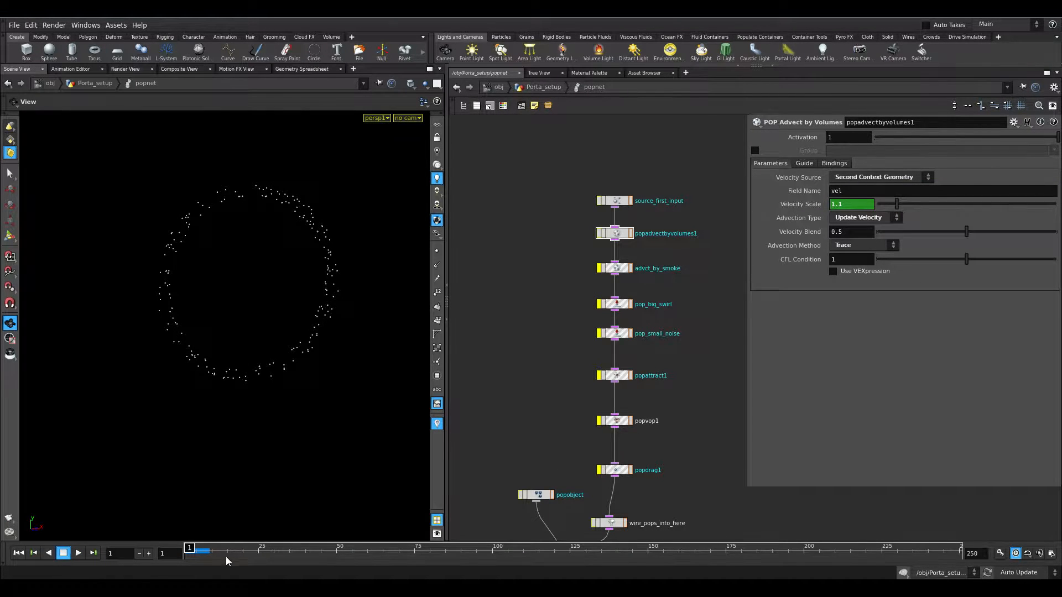
pyautogui.moveTo(193, 549); pyautogui.dragTo(284, 553)
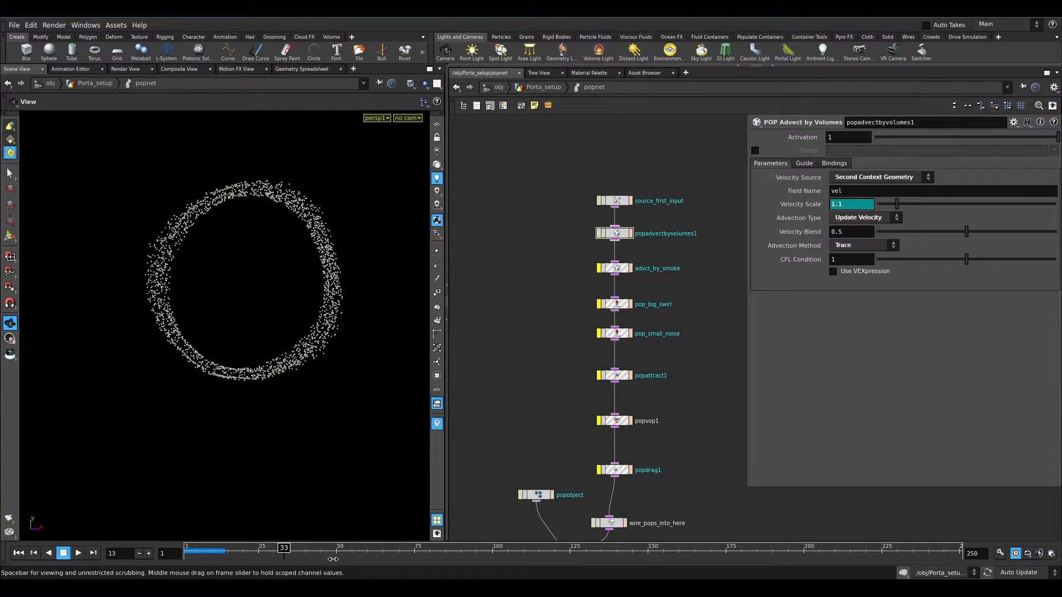
# - Restore the velocity scale expression of popadvectbyvolumes1 to fit(sin($FF*5),0,1,1,1.2)
pyautogui.moveTo(808, 204); pyautogui.dragTo(813, 204)
pyautogui.moveTo(811, 204); pyautogui.dragTo(811, 204, button='middle')
pyautogui.click(802, 203)
pyautogui.click(879, 204)
pyautogui.press('BackSpace')
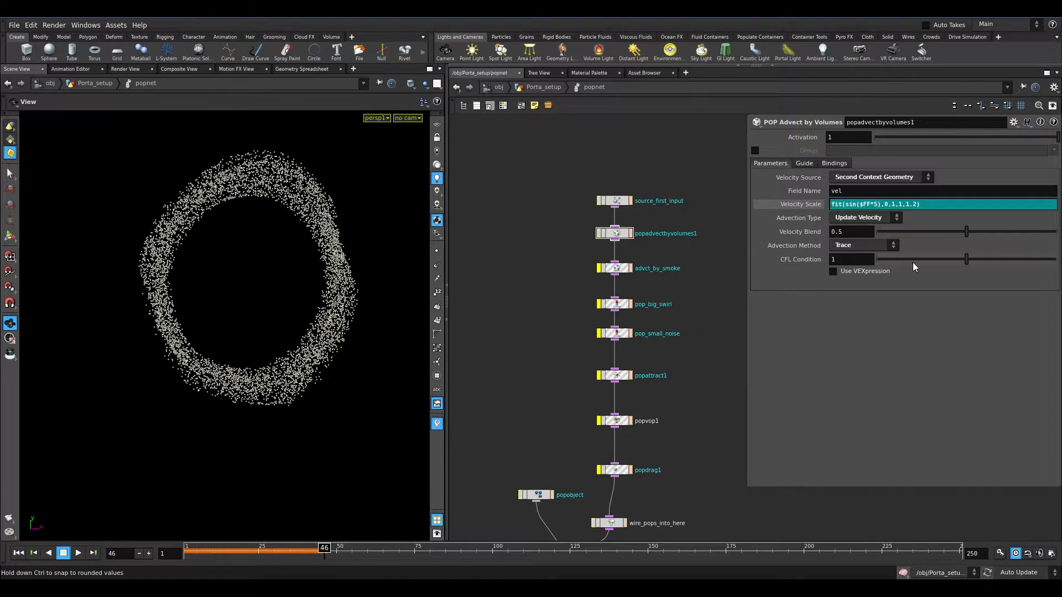
# - Examine advct_by_smoke's settings, leaving it bypassed, and re-enable pop_big_swirl by removing its bypass
pyautogui.scroll(2, 668, 246)
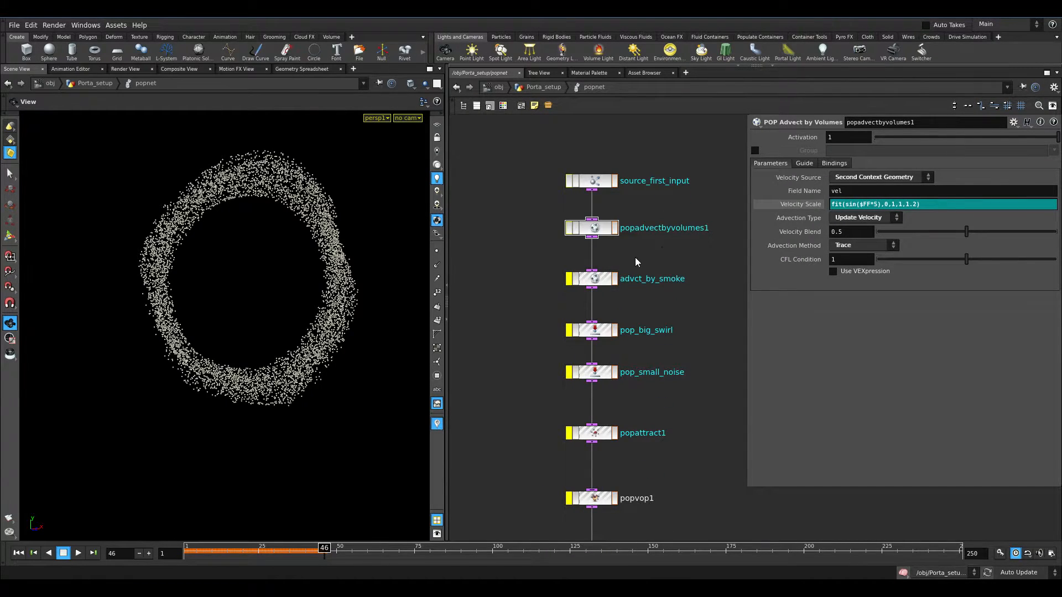
pyautogui.moveTo(635, 257); pyautogui.dragTo(646, 240, button='middle')
pyautogui.click(605, 260)
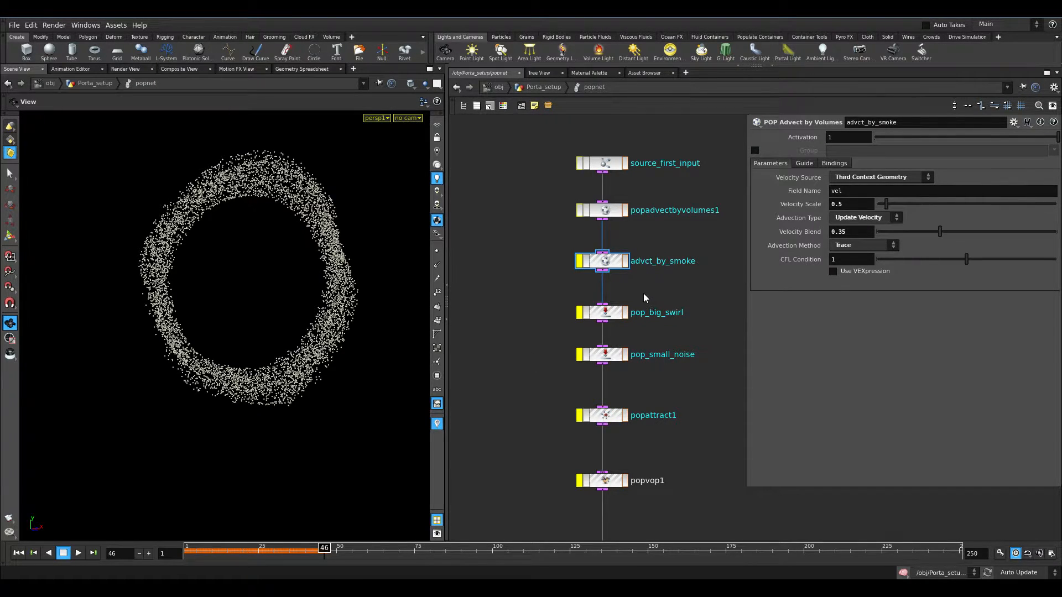
pyautogui.click(612, 317)
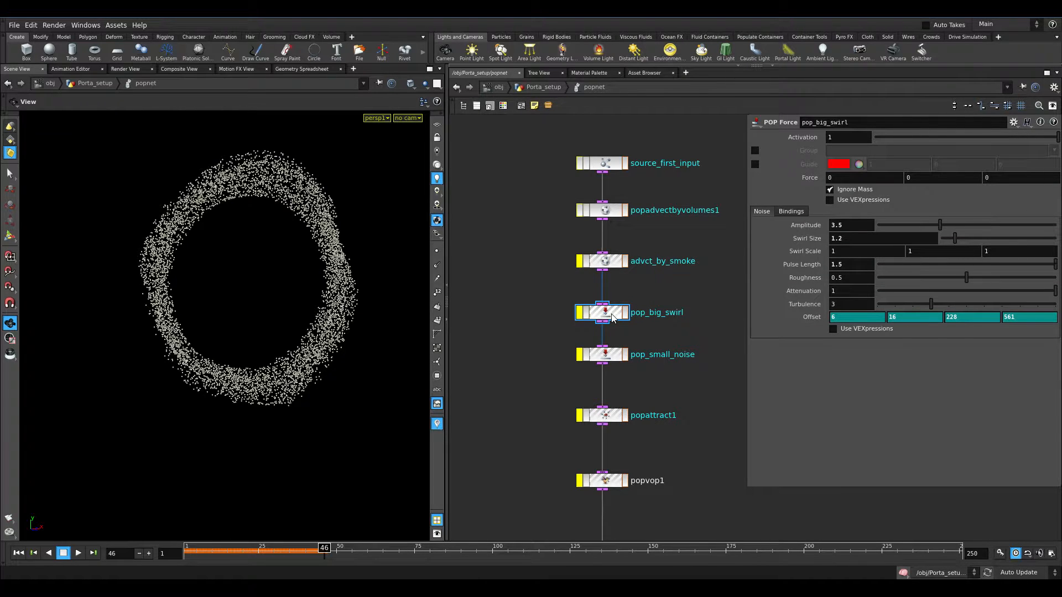
pyautogui.click(579, 313)
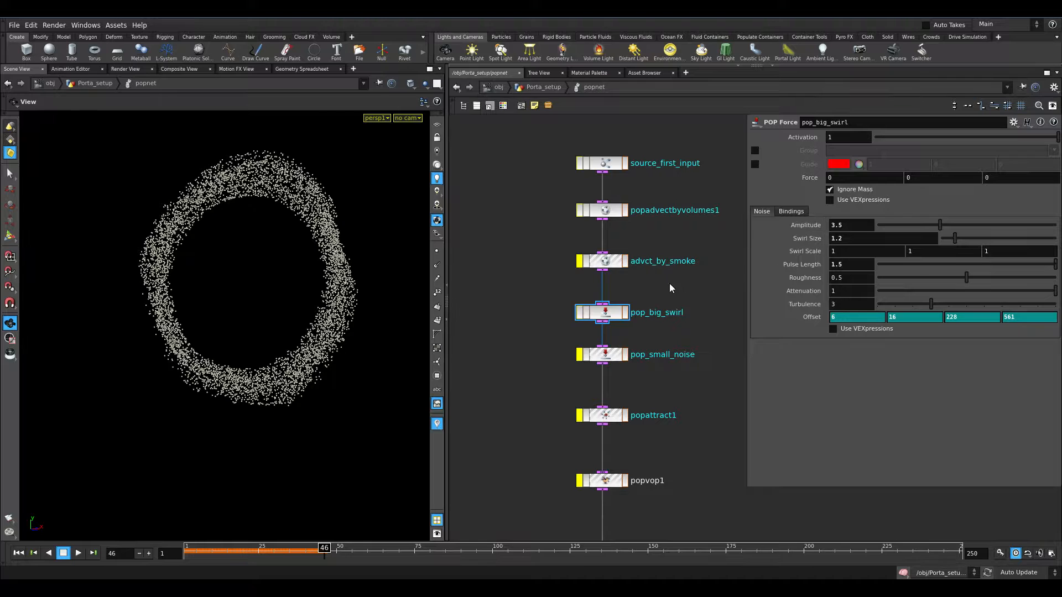
# - Play the simulation from frame 1 with pop_big_swirl active and inspect the particle ring from other angles and farther away
pyautogui.click(17, 554)
pyautogui.click(77, 554)
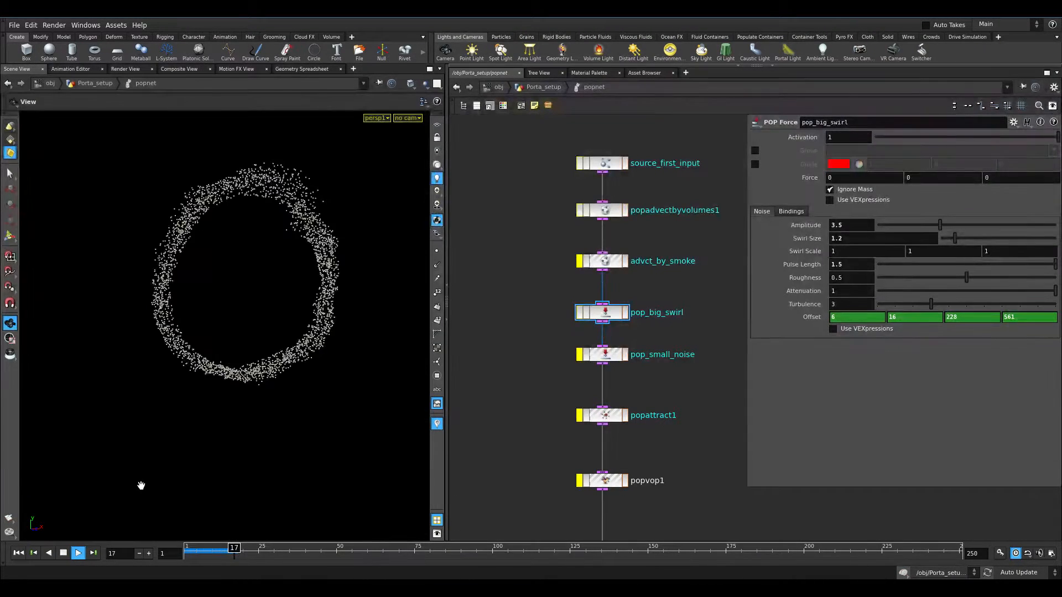
pyautogui.moveTo(297, 360); pyautogui.dragTo(215, 367)
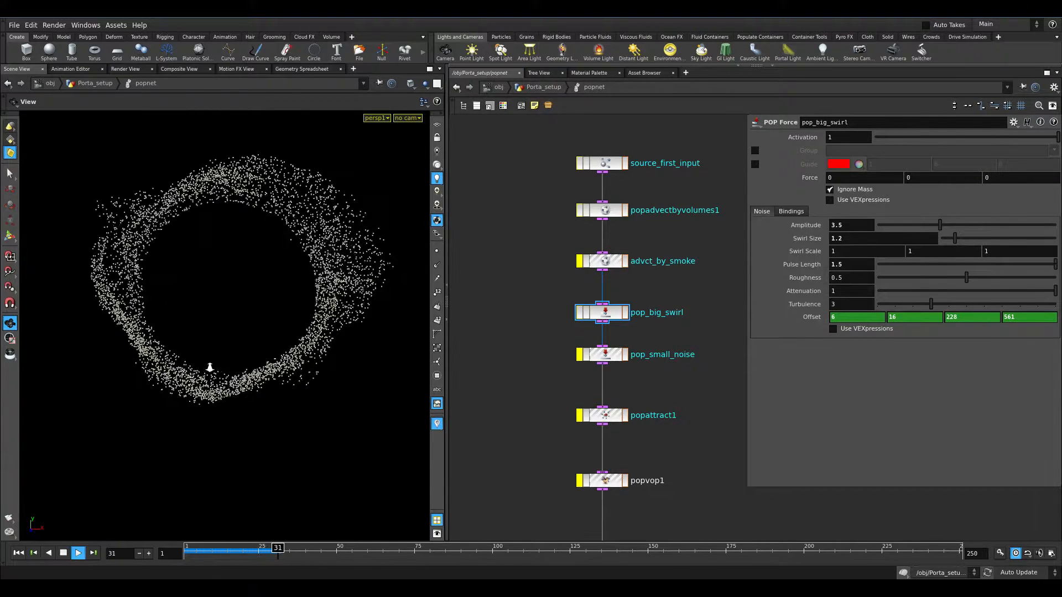
pyautogui.moveTo(216, 367); pyautogui.dragTo(132, 364, button='right')
pyautogui.moveTo(219, 358); pyautogui.dragTo(244, 369, button='middle')
pyautogui.moveTo(280, 321); pyautogui.dragTo(257, 340)
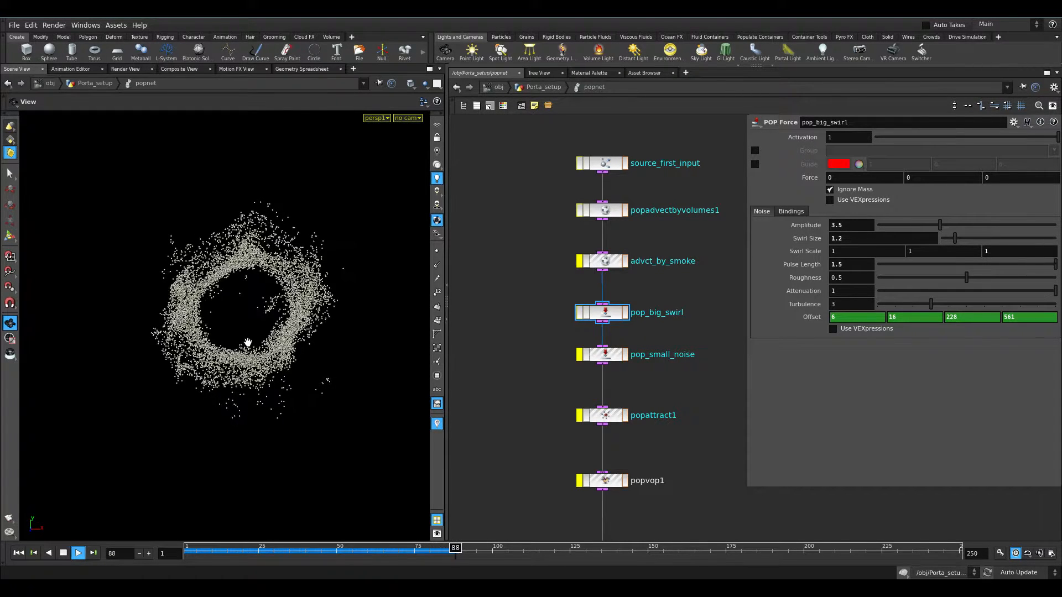
pyautogui.press('Up')
pyautogui.hotkey('ctrl', 'Up')
pyautogui.press('Up')
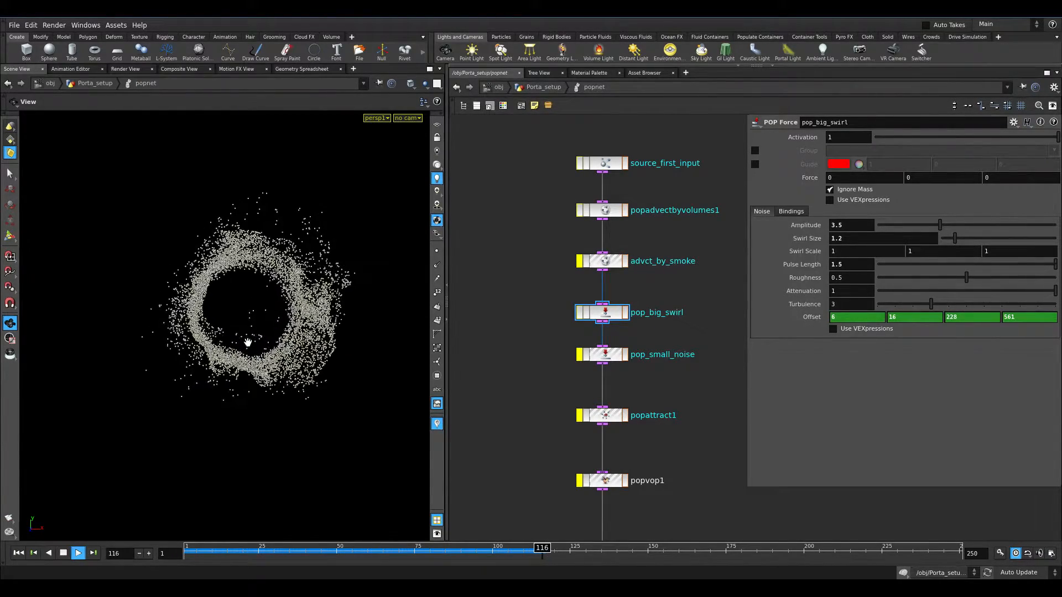
pyautogui.press('Down')
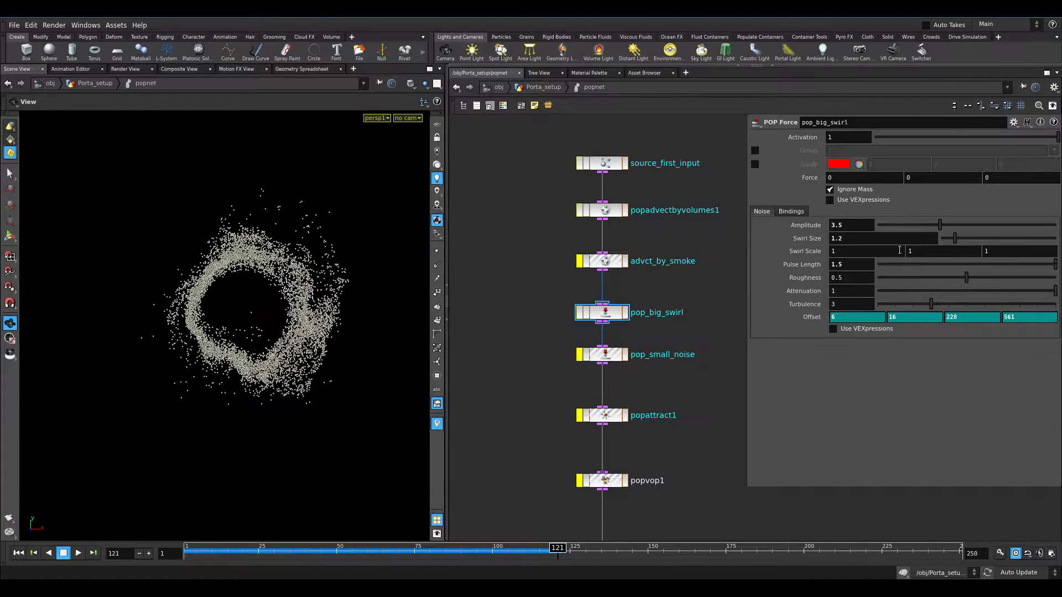
# - Examine the channel expression behind pop_big_swirl's noise offset, and return the field to evaluated values
pyautogui.click(805, 320)
pyautogui.click(856, 316)
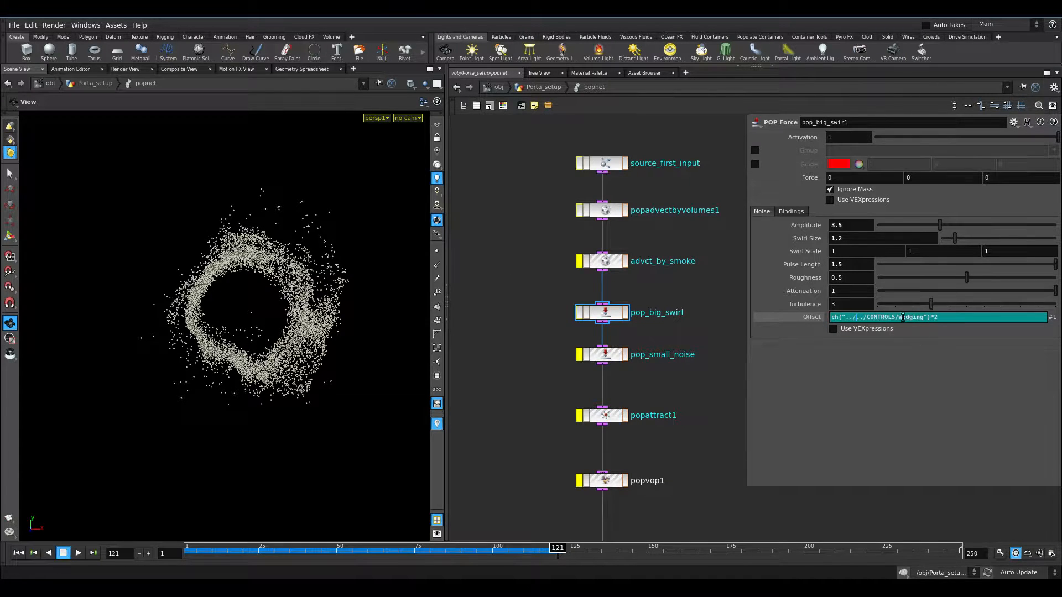
pyautogui.click(808, 320)
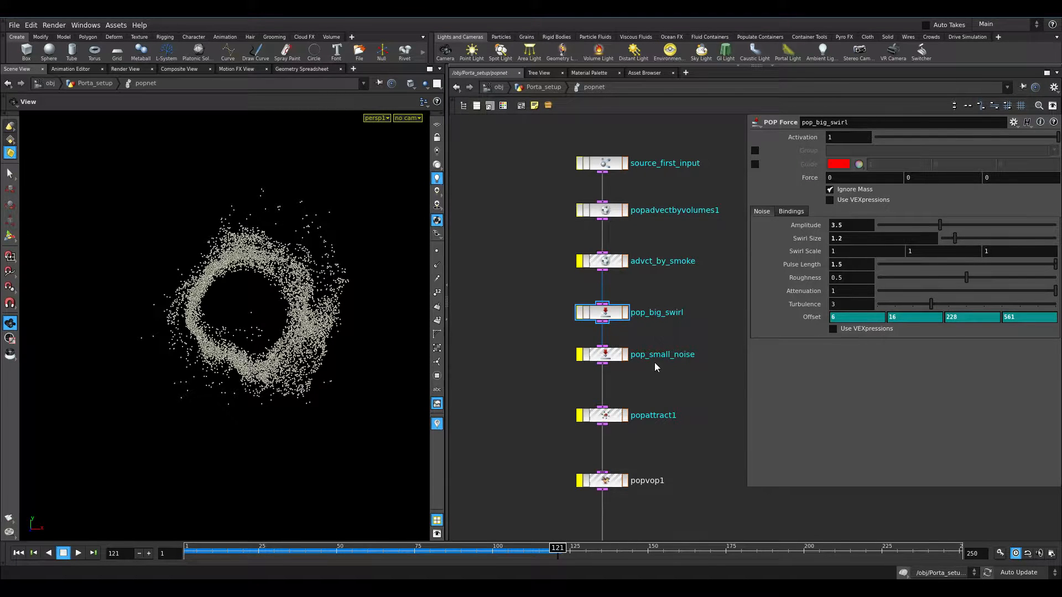
# - Re-enable pop_small_noise by removing its bypass, and compare its amplitude and swirl size with pop_big_swirl's
pyautogui.moveTo(681, 374); pyautogui.dragTo(592, 363)
pyautogui.click(580, 360)
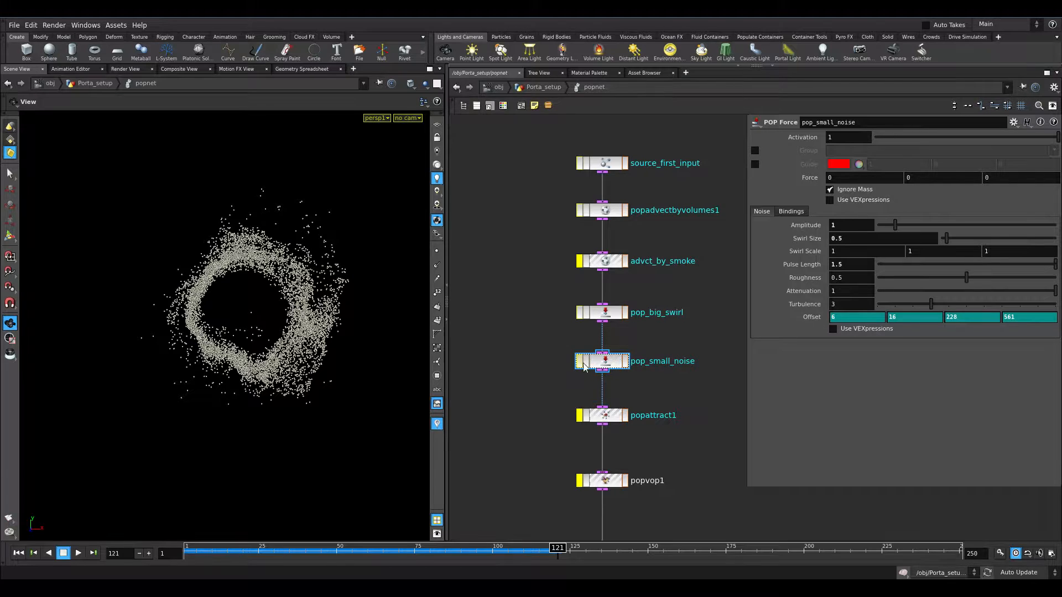
pyautogui.click(652, 313)
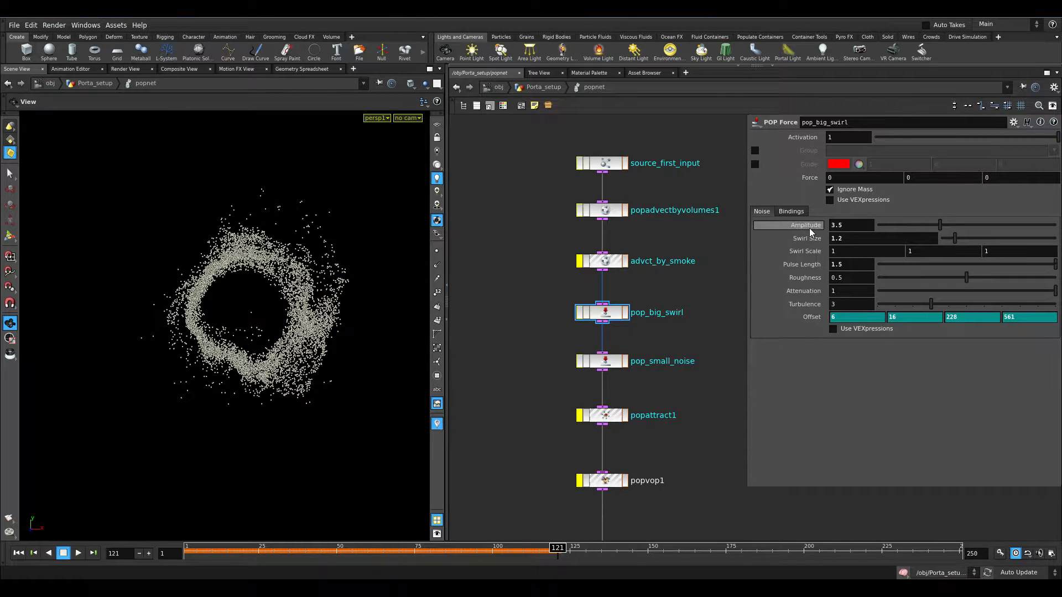
pyautogui.click(846, 225)
pyautogui.click(661, 361)
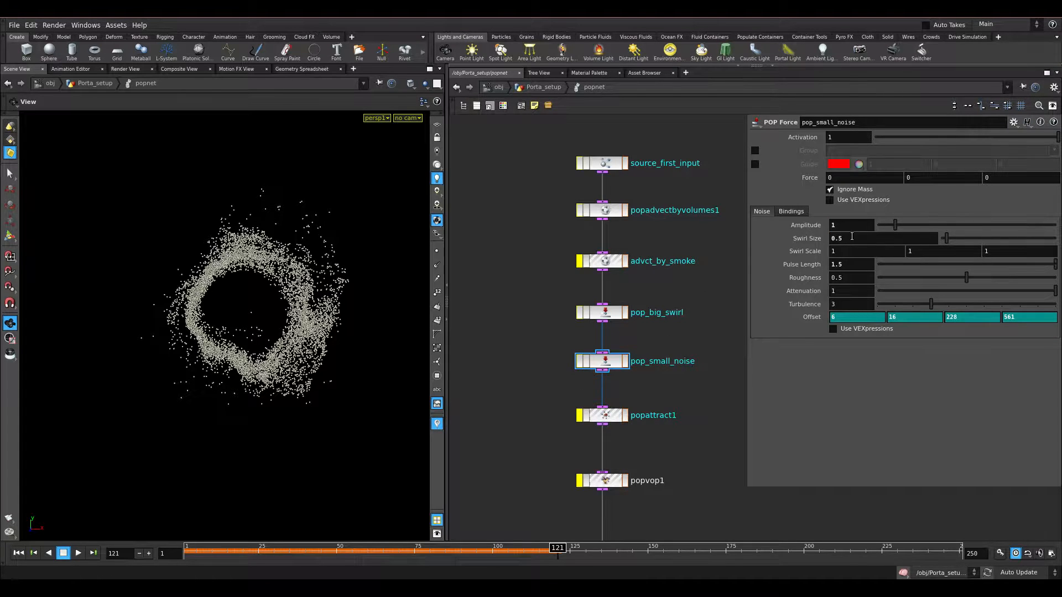
pyautogui.click(700, 372)
# - Return to frame 1 and play the simulation with pop_small_noise active, stopping around frame 42
pyautogui.hotkey('ctrl', 'Up')
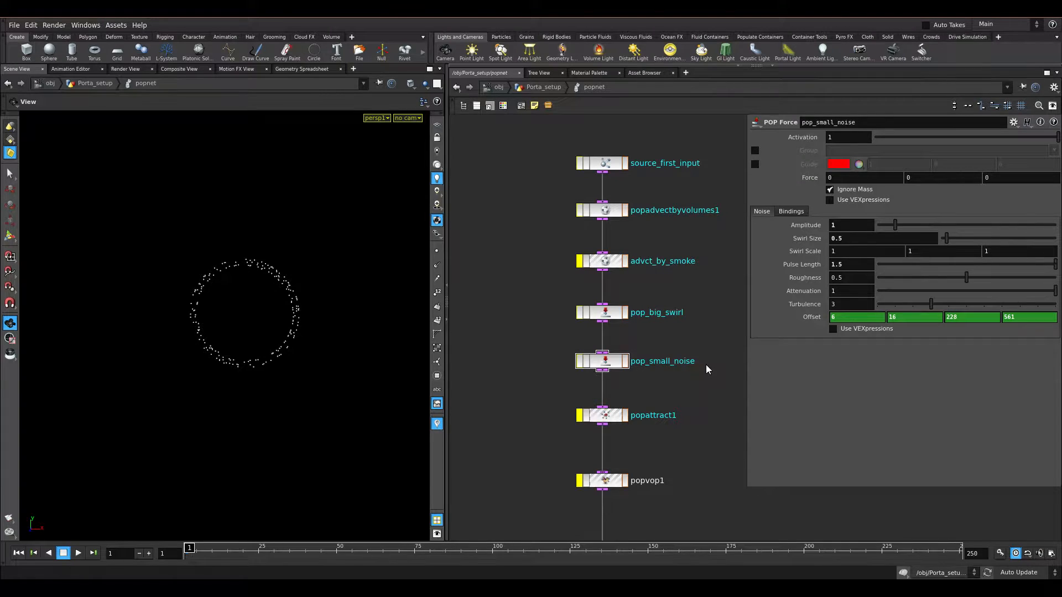
pyautogui.click(418, 552)
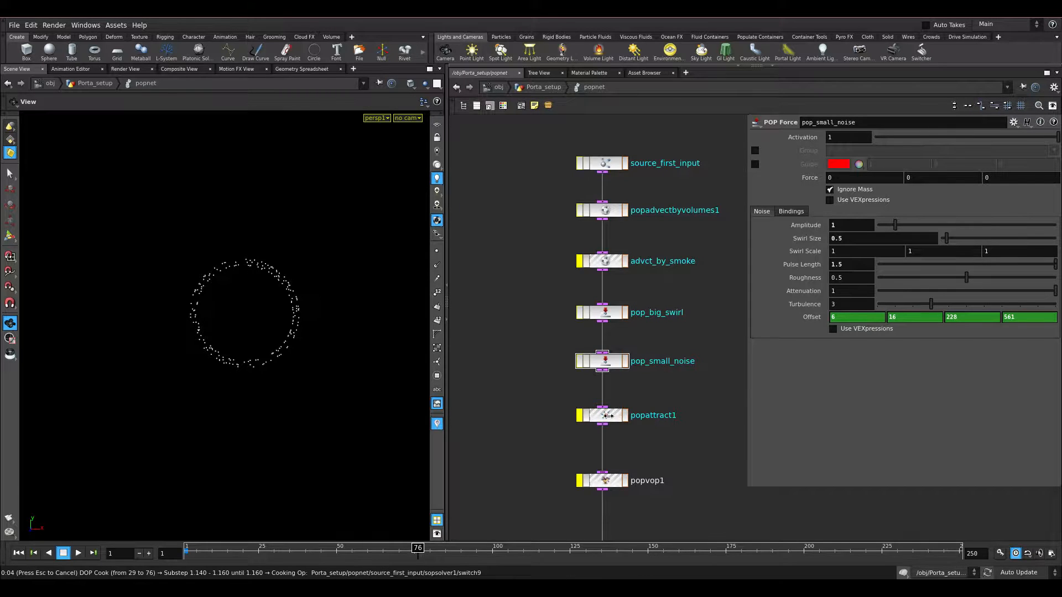
pyautogui.press('Escape')
pyautogui.moveTo(282, 557); pyautogui.dragTo(143, 555)
pyautogui.press('Up')
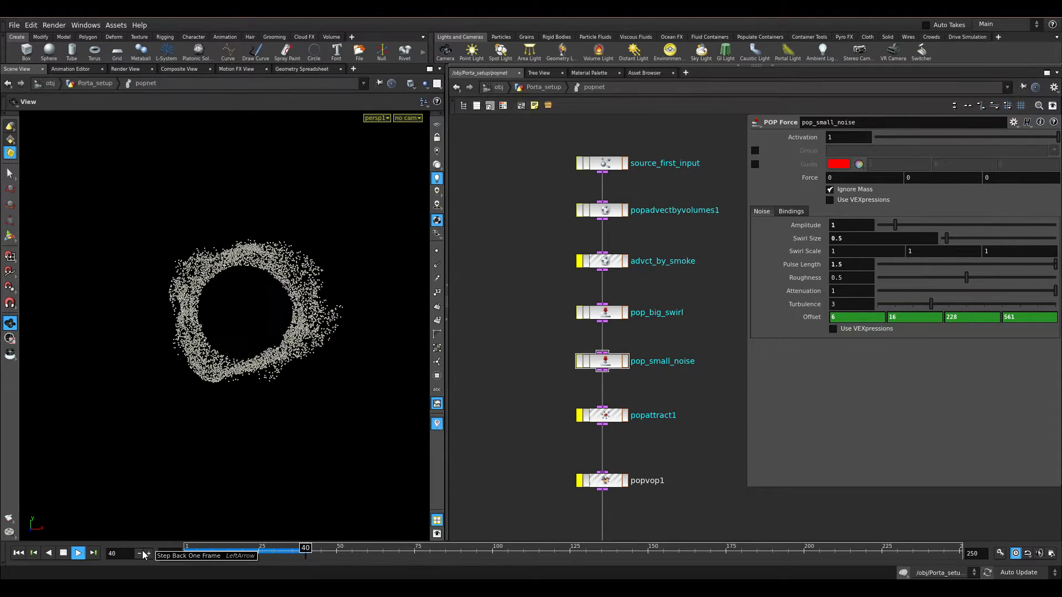
pyautogui.press('Escape')
# - Select popattract1 and re-enable it by removing its bypass
pyautogui.scroll(2, 665, 393)
pyautogui.click(578, 426)
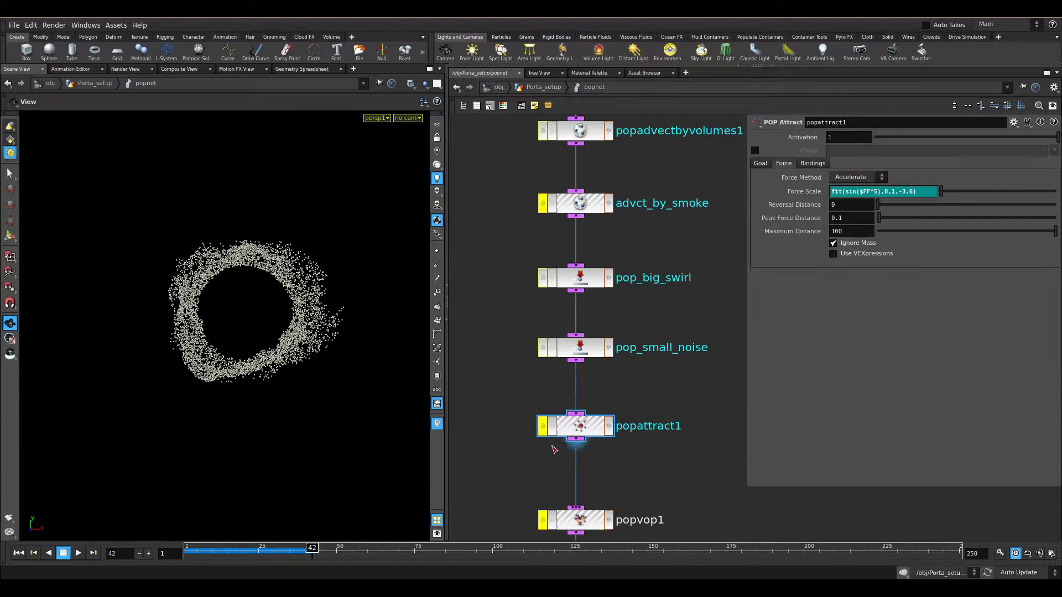
pyautogui.click(543, 426)
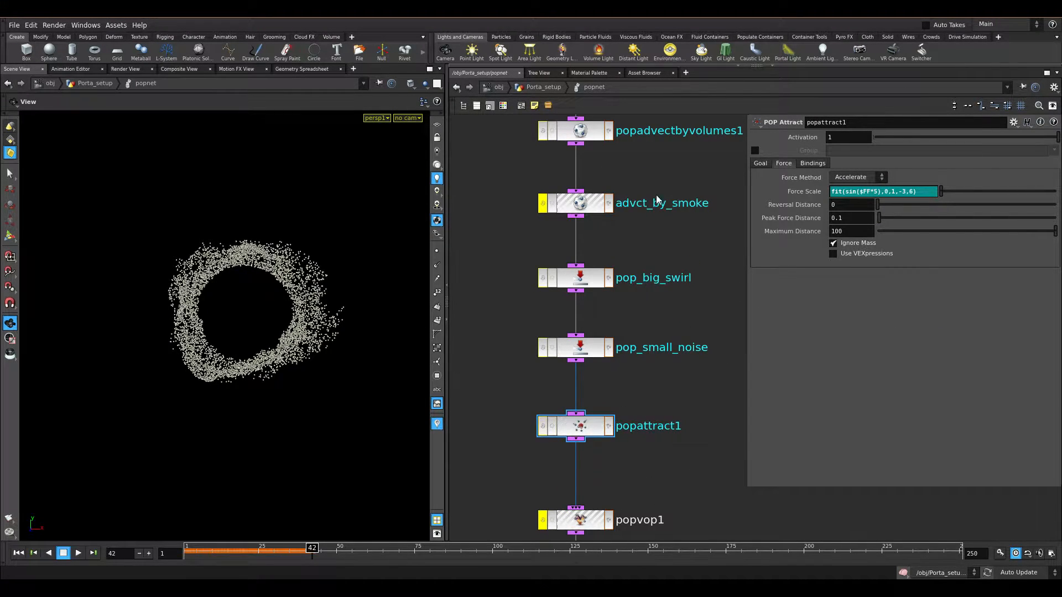
# - Check popadvectbyvolumes1's Velocity Scale expression, and reselect popattract1 with the simulation back at frame 1
pyautogui.moveTo(624, 252); pyautogui.dragTo(631, 321, button='middle')
pyautogui.click(587, 199)
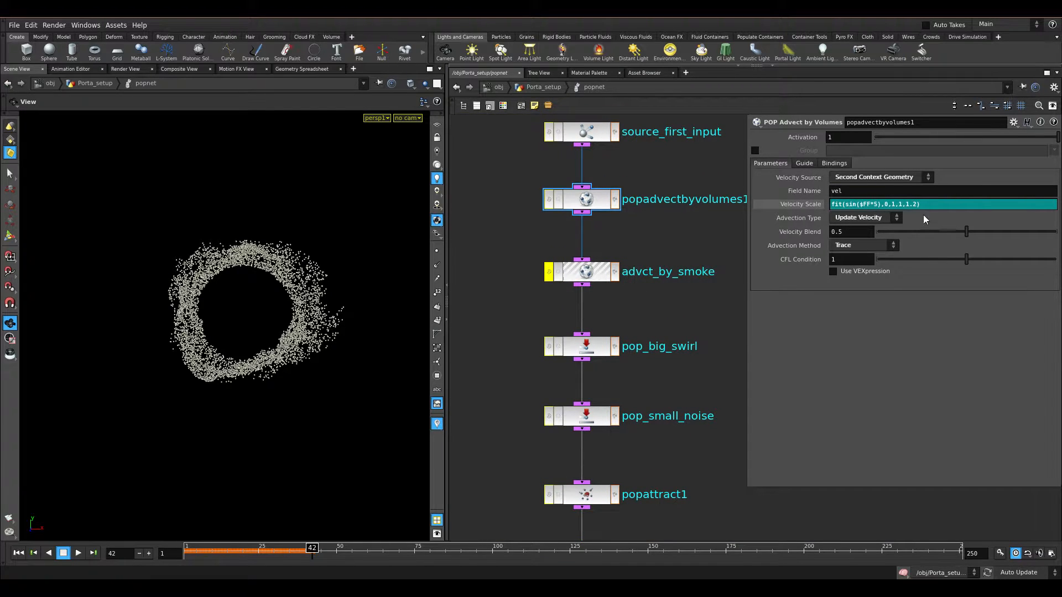
pyautogui.moveTo(921, 204); pyautogui.dragTo(708, 235)
pyautogui.moveTo(607, 443); pyautogui.dragTo(596, 336, button='middle')
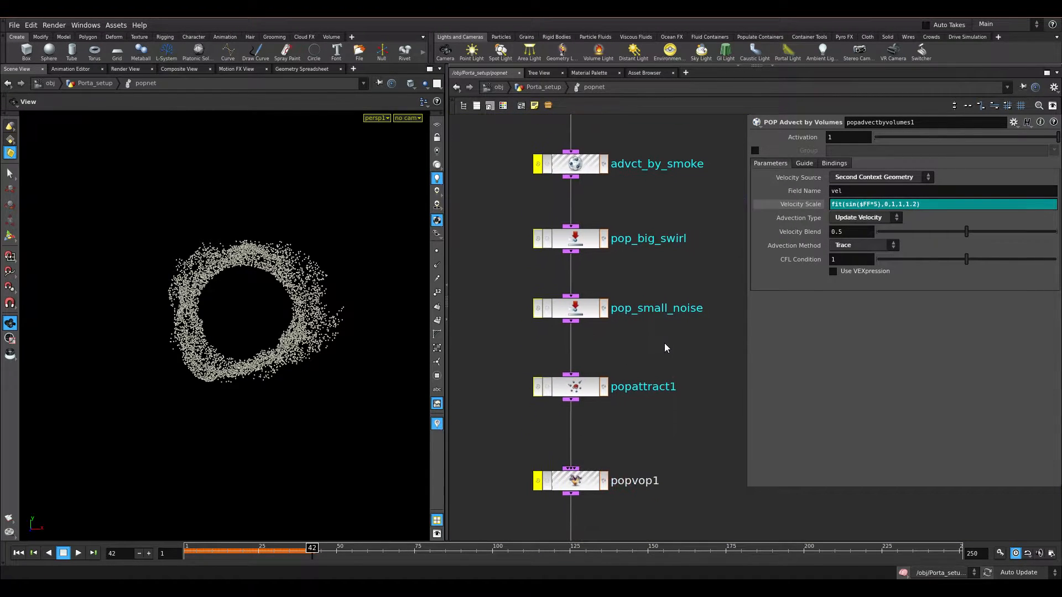
pyautogui.click(575, 387)
pyautogui.hotkey('ctrl', 'Up')
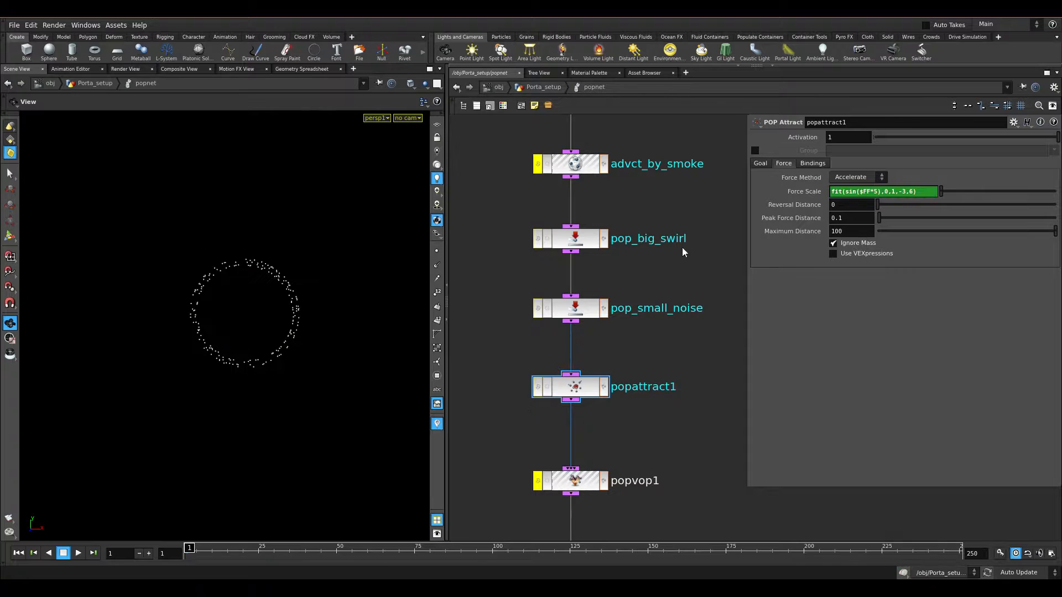
# - Examine popattract1's attraction type and goal position against the particle ring, and its force method and force scale options
pyautogui.click(760, 164)
pyautogui.moveTo(302, 299)
pyautogui.mouseDown()
pyautogui.moveTo(293, 343)
pyautogui.moveTo(297, 309)
pyautogui.mouseUp()
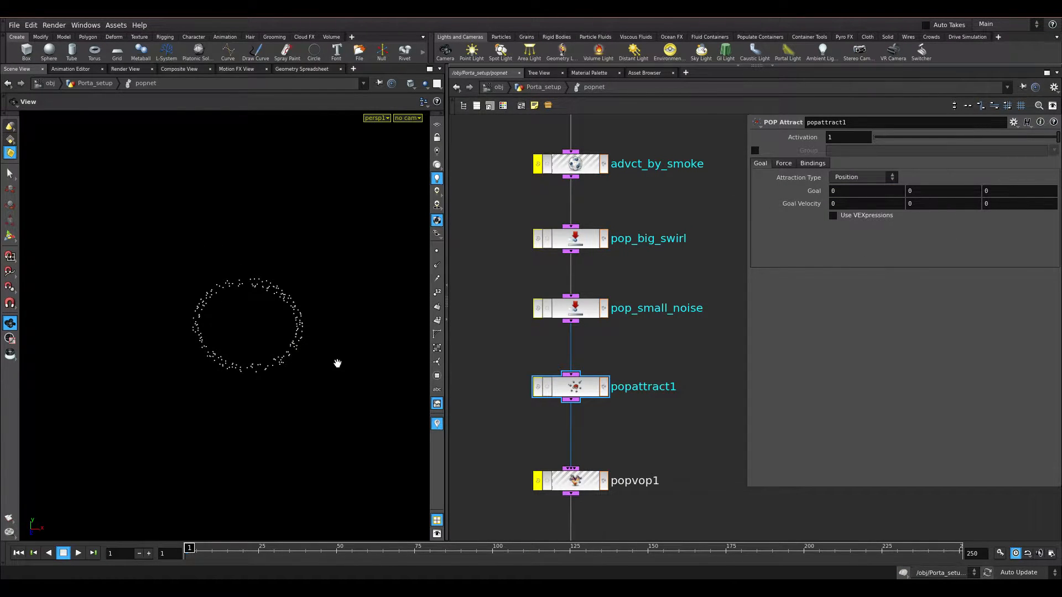
pyautogui.moveTo(252, 354); pyautogui.dragTo(282, 249)
pyautogui.click(438, 127)
pyautogui.moveTo(177, 383); pyautogui.dragTo(209, 342)
pyautogui.click(438, 124)
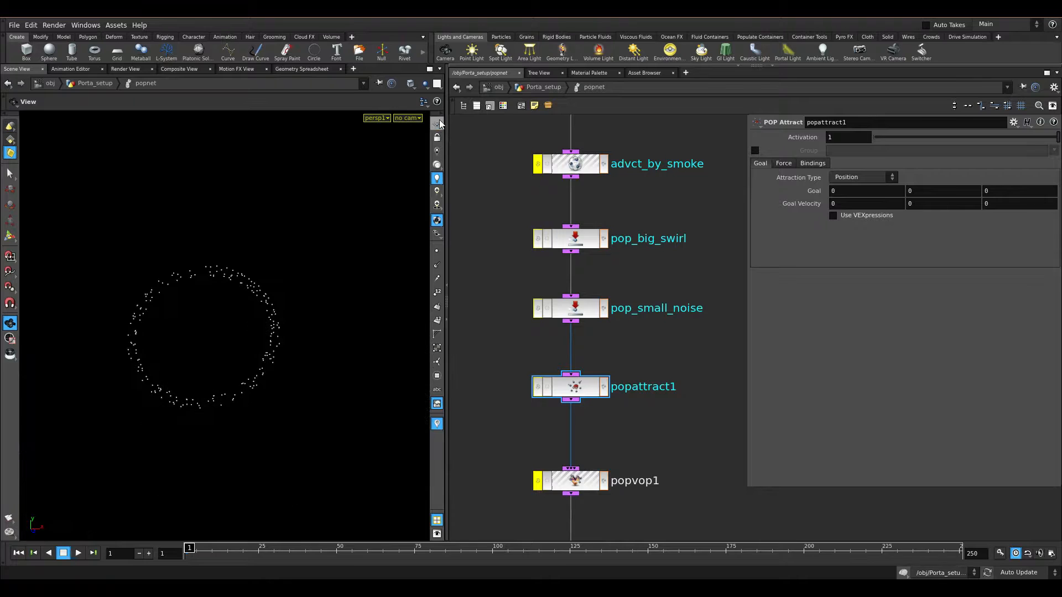
pyautogui.click(875, 178)
pyautogui.click(875, 178)
pyautogui.click(784, 164)
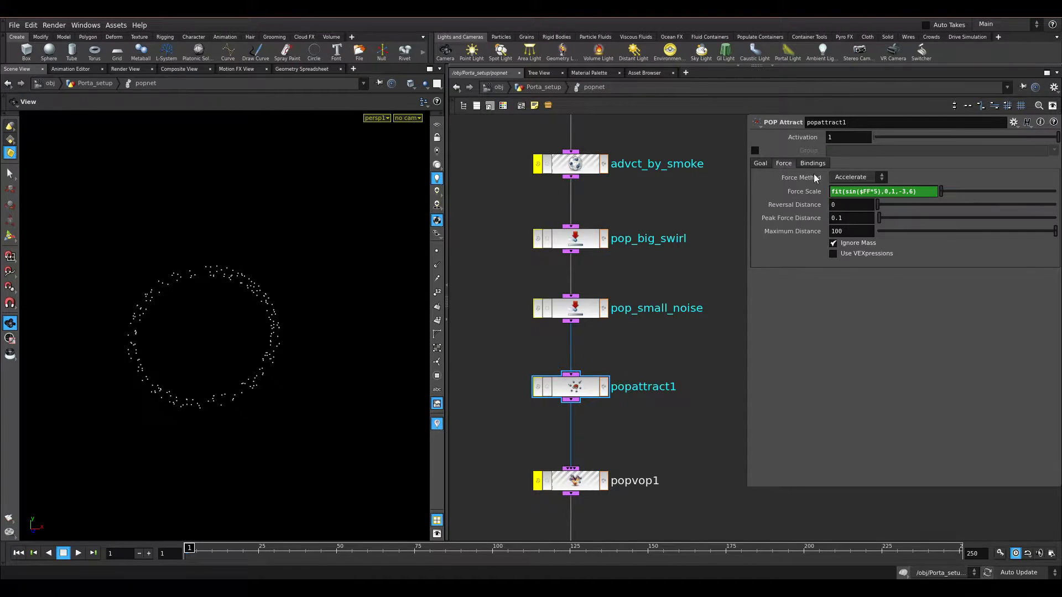
pyautogui.click(850, 178)
pyautogui.click(849, 178)
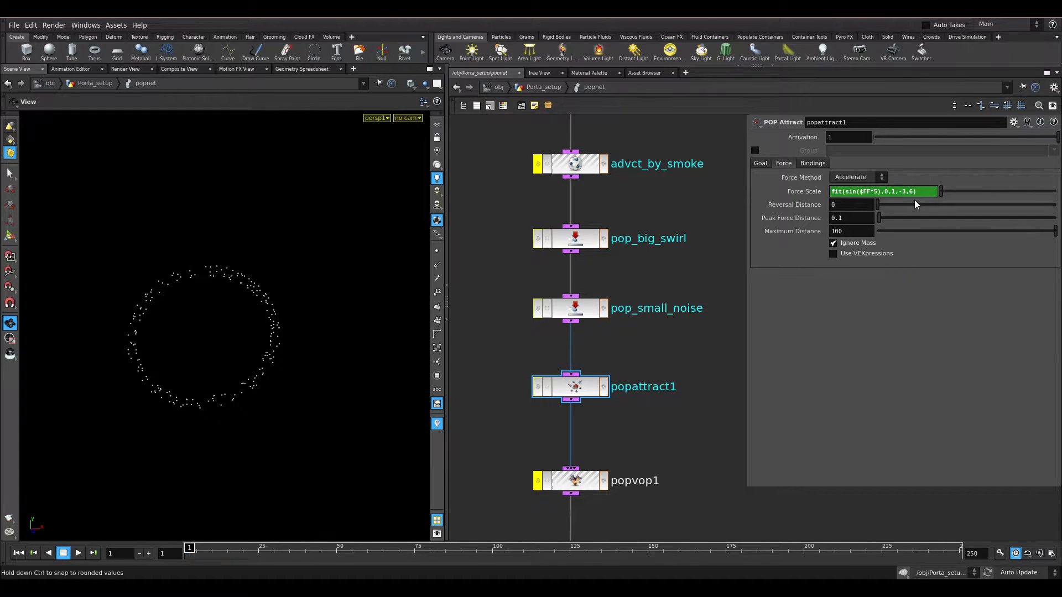
# - Play the simulation with popattract1 active, replay it from frame 1, and stop around frame 148
pyautogui.doubleClick(680, 313)
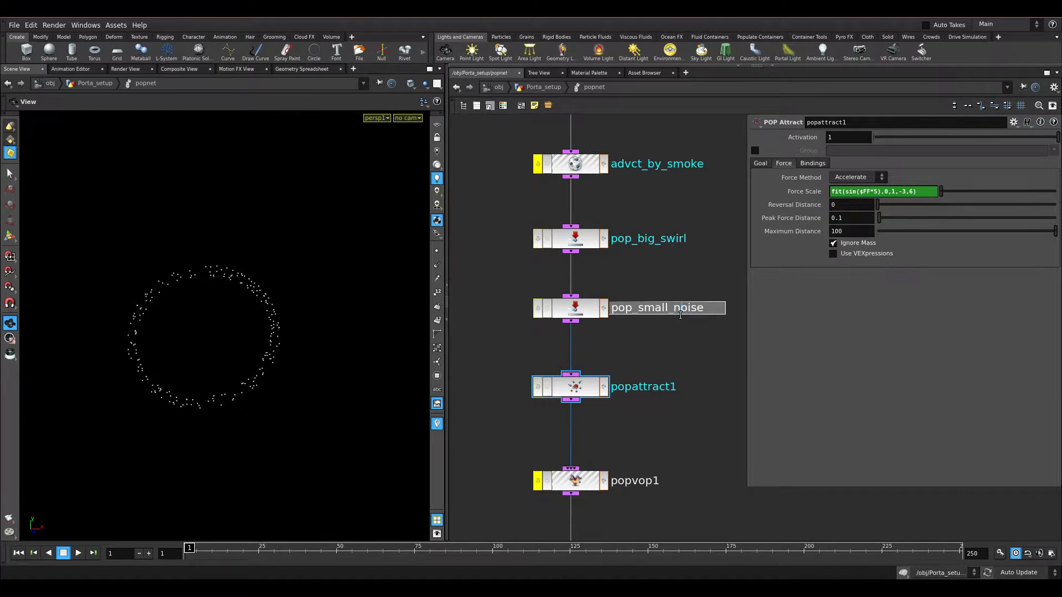
pyautogui.click(698, 334)
pyautogui.press('Up')
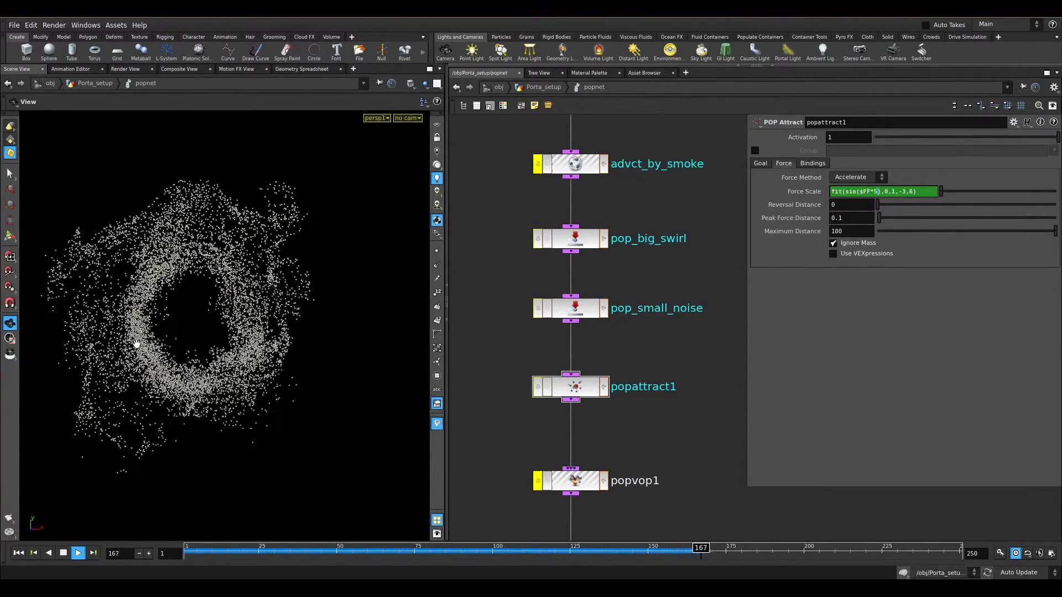
pyautogui.press('Up')
pyautogui.hotkey('ctrl', 'Up')
pyautogui.press('Up')
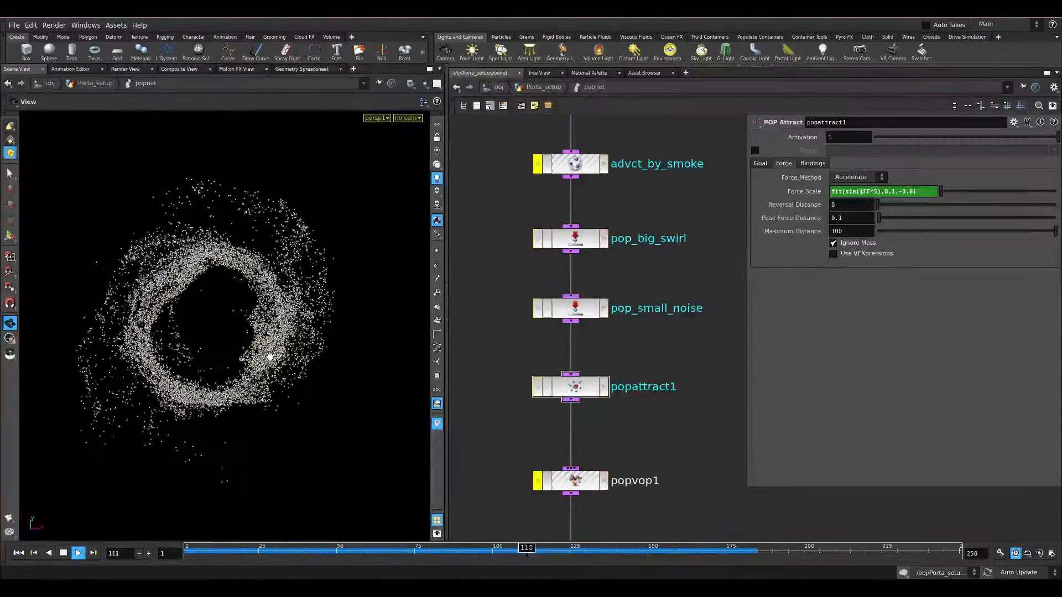
pyautogui.press('Up')
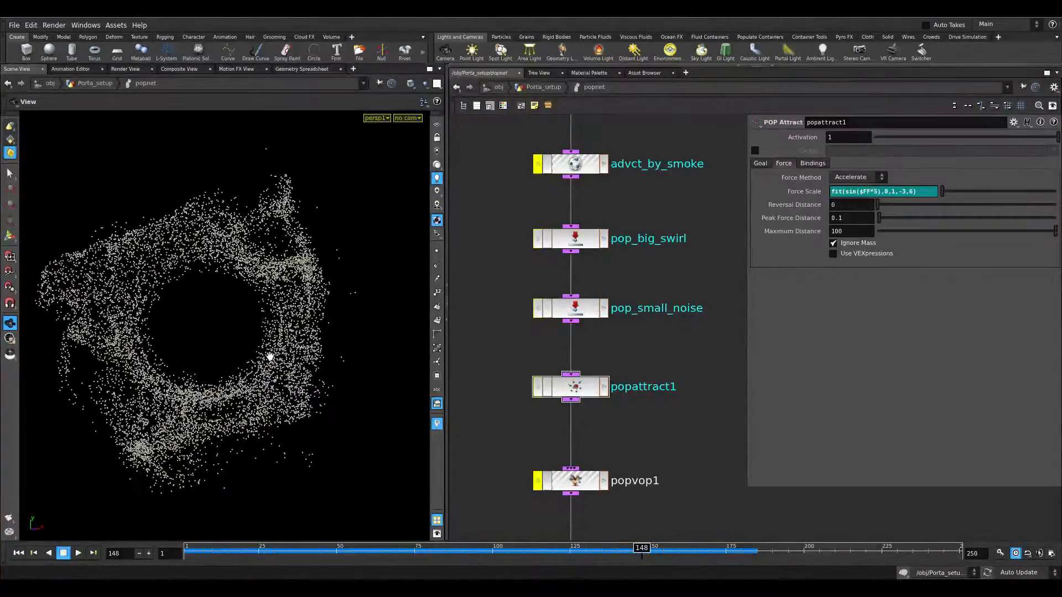
# - Select popvop1, re-enable it by removing its bypass, and return the simulation to frame 1
pyautogui.moveTo(651, 393); pyautogui.dragTo(672, 329, button='middle')
pyautogui.click(571, 425)
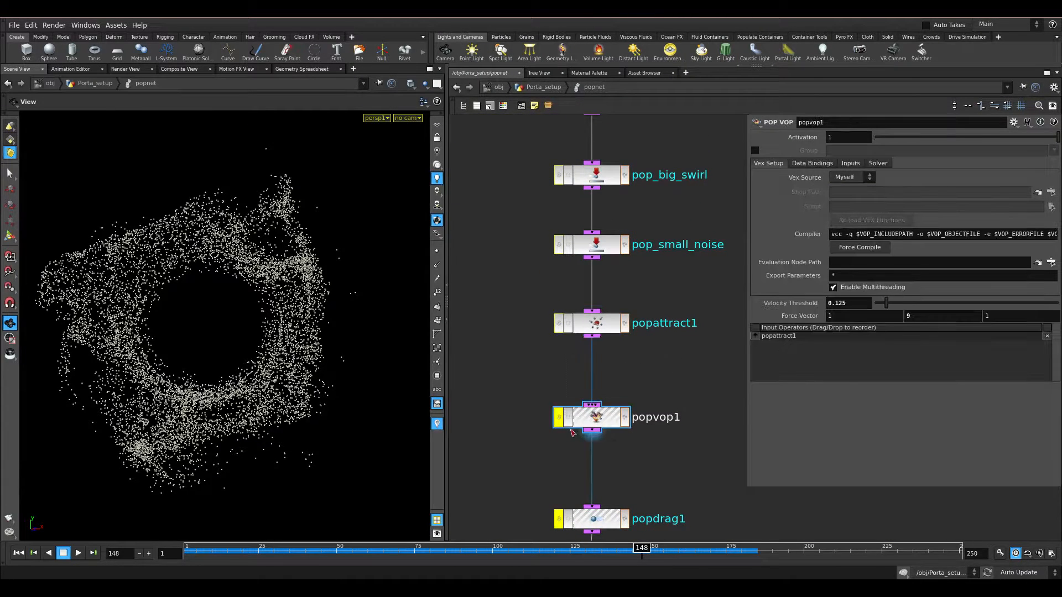
pyautogui.click(560, 418)
pyautogui.hotkey('ctrl', 'Up')
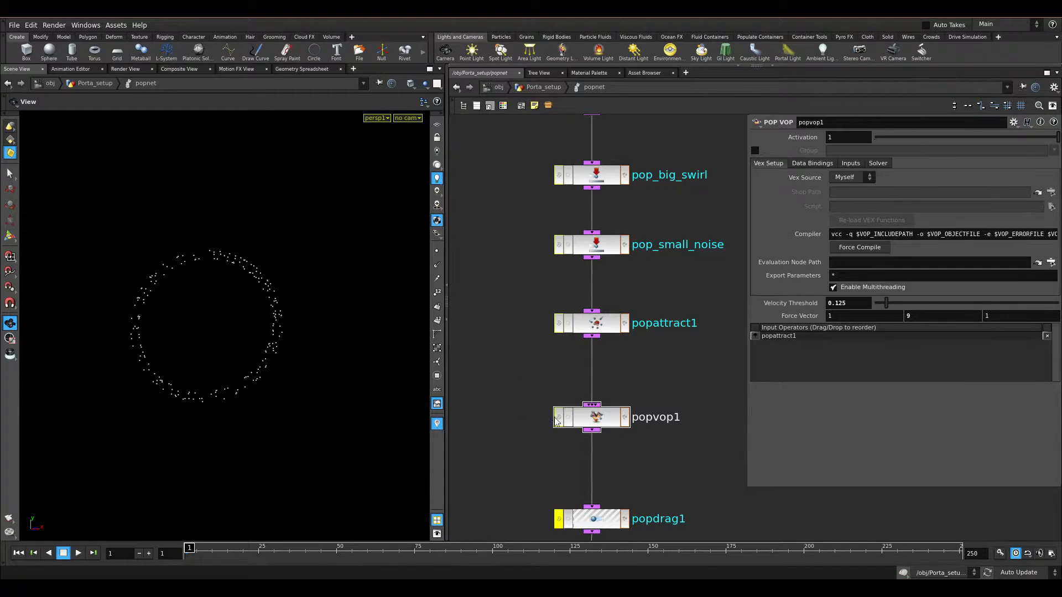
# - Examine the compare1 test inside popvop1, and relate it to the Velocity Threshold parameter on the popvop1 node
pyautogui.click(593, 420)
pyautogui.doubleClick(592, 420)
pyautogui.moveTo(612, 338); pyautogui.dragTo(583, 240, button='middle')
pyautogui.scroll(2, 516, 337)
pyautogui.click(658, 287)
pyautogui.moveTo(675, 222); pyautogui.dragTo(585, 284)
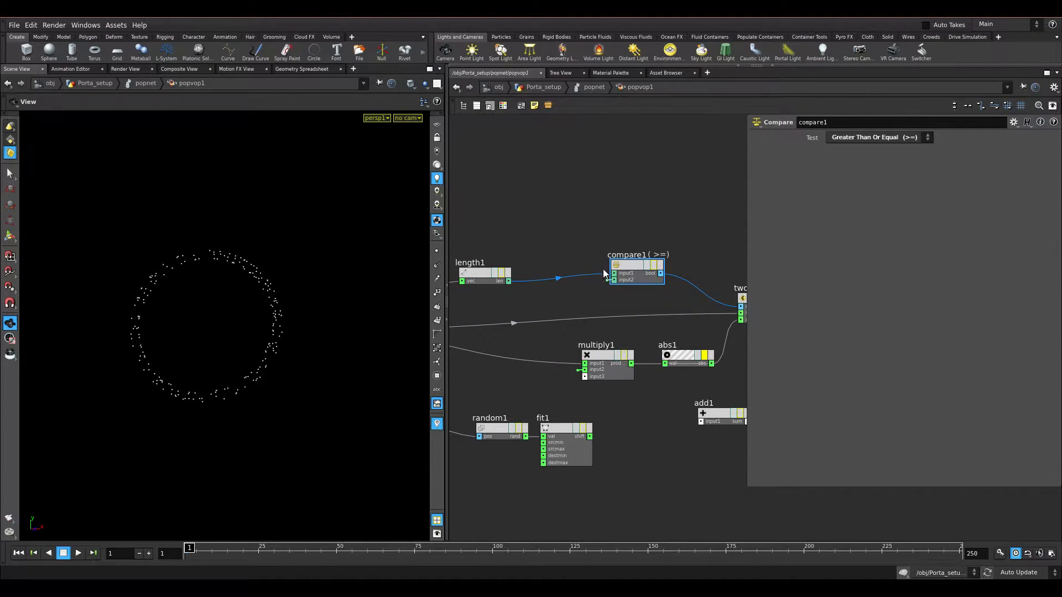
pyautogui.scroll(3, 606, 285)
pyautogui.click(594, 87)
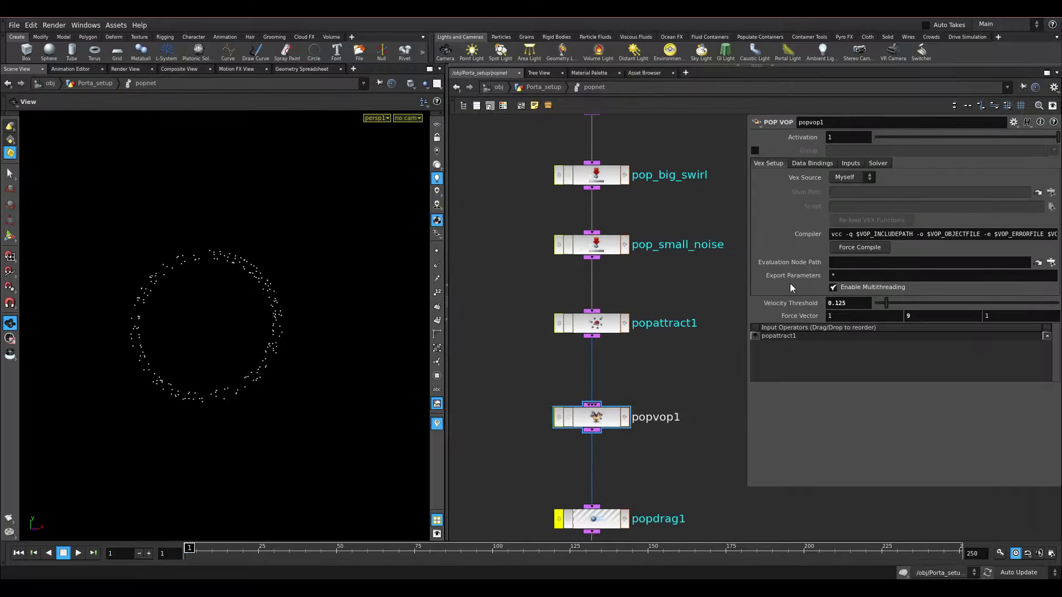
pyautogui.doubleClick(592, 416)
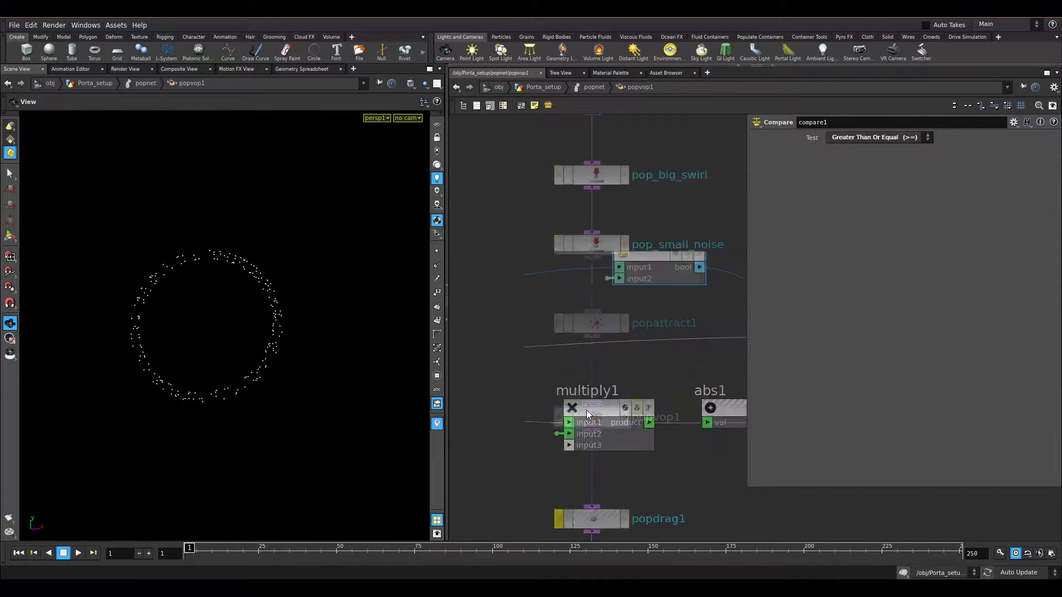
pyautogui.click(594, 86)
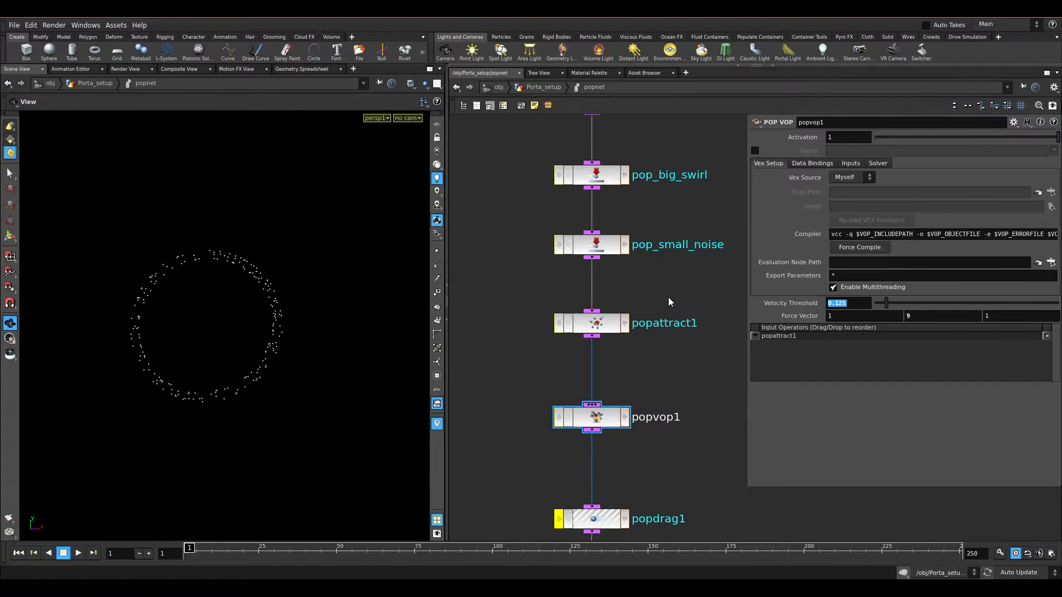
pyautogui.moveTo(675, 299); pyautogui.dragTo(666, 245, button='middle')
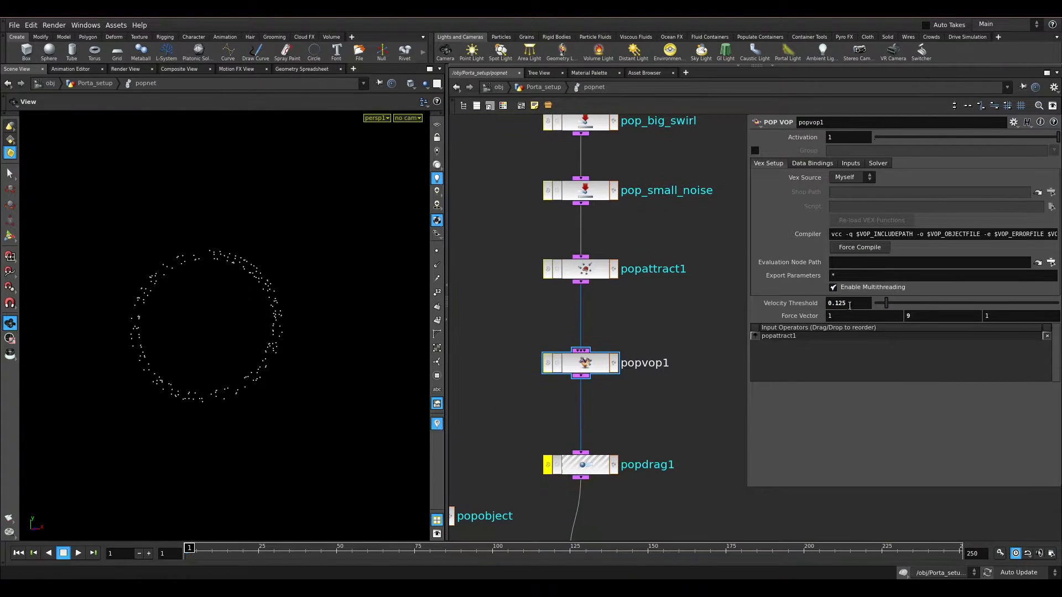
# - Trace the logic inside popvop1 through the compare1, twoway1 and multiply1 nodes, and return to the popnet level
pyautogui.doubleClick(584, 368)
pyautogui.click(672, 293)
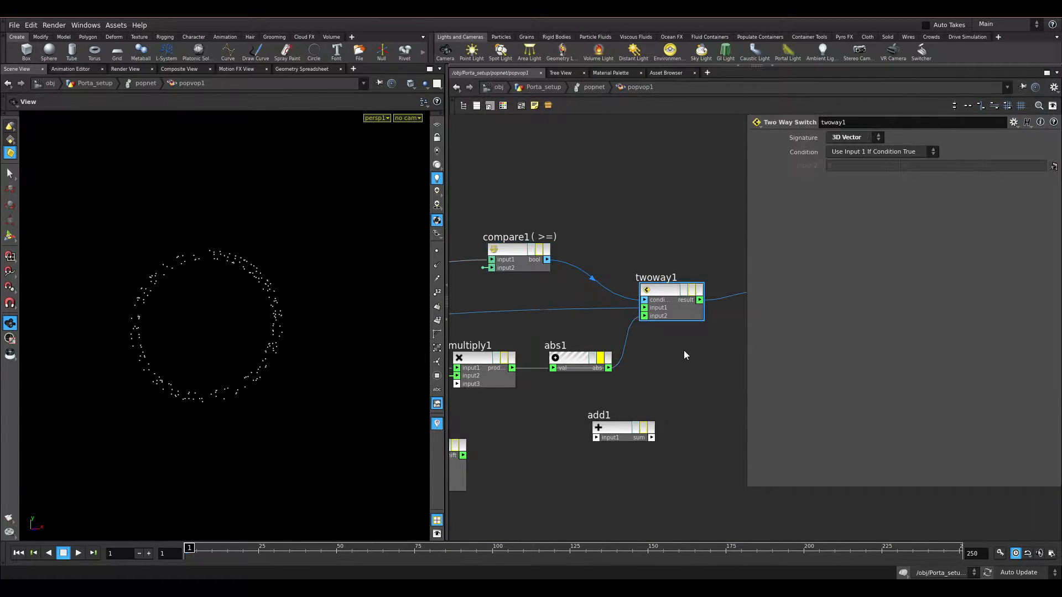
pyautogui.scroll(-3, 658, 381)
pyautogui.moveTo(569, 437); pyautogui.dragTo(665, 407, button='middle')
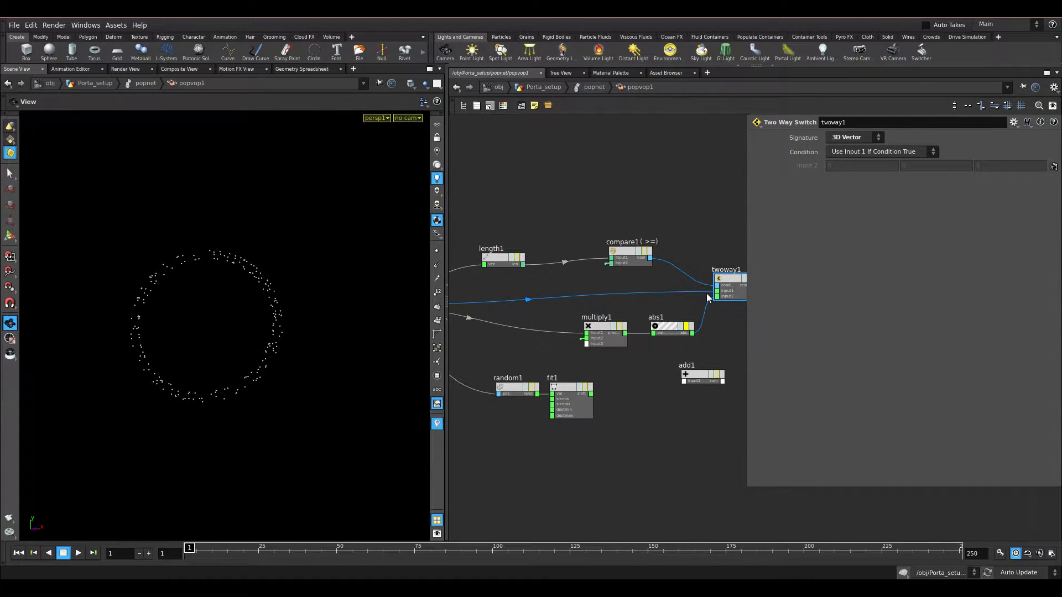
pyautogui.moveTo(669, 202); pyautogui.dragTo(619, 266)
pyautogui.moveTo(535, 288); pyautogui.dragTo(568, 286, button='middle')
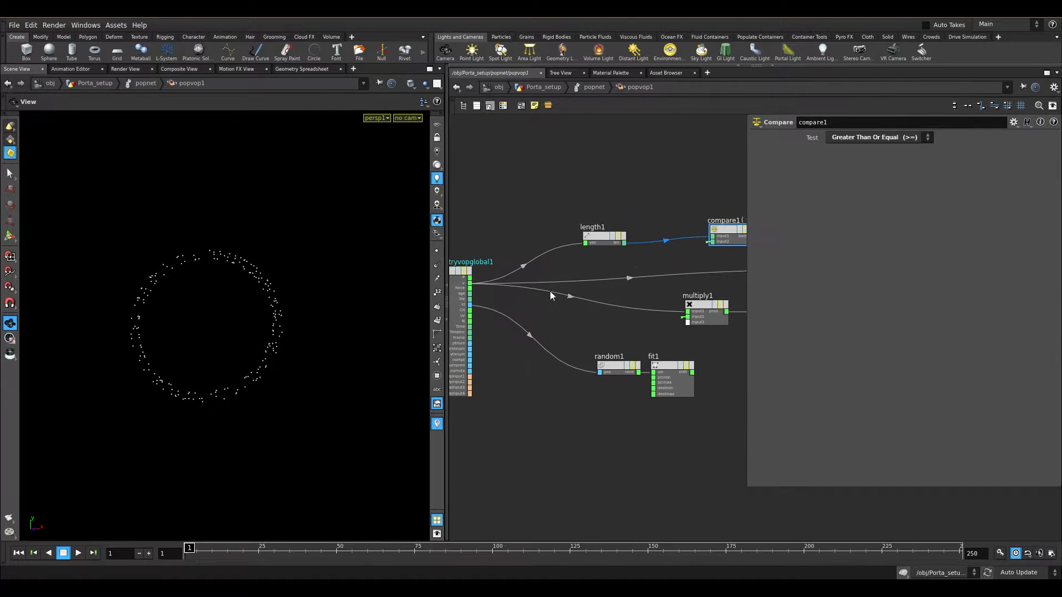
pyautogui.moveTo(717, 262); pyautogui.dragTo(575, 258, button='middle')
pyautogui.scroll(3, 628, 264)
pyautogui.moveTo(717, 198); pyautogui.dragTo(735, 287)
pyautogui.scroll(-2, 622, 367)
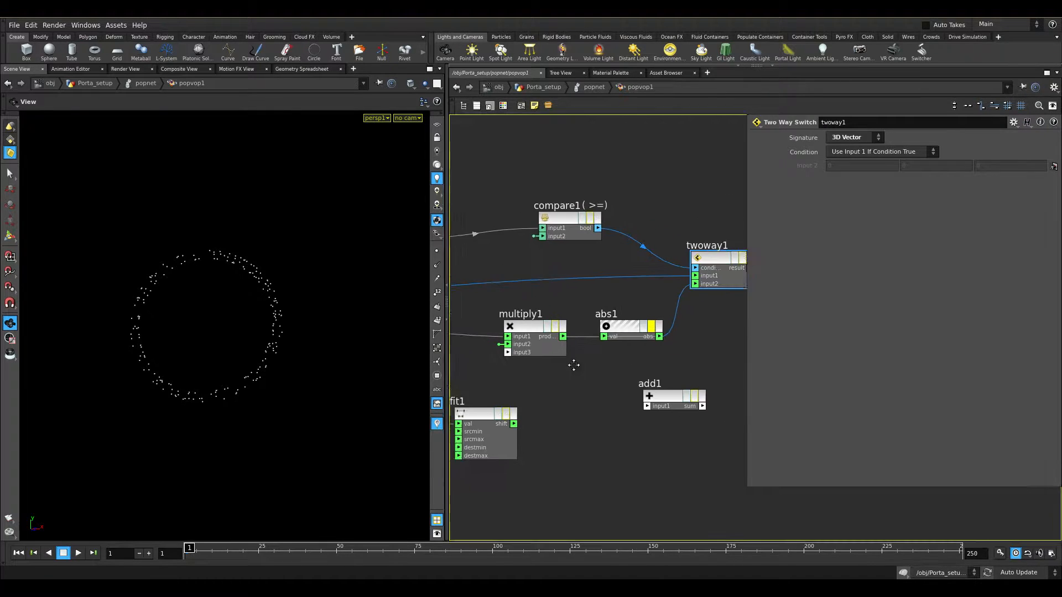
pyautogui.moveTo(537, 315); pyautogui.dragTo(646, 268, button='middle')
pyautogui.moveTo(646, 268); pyautogui.dragTo(602, 336)
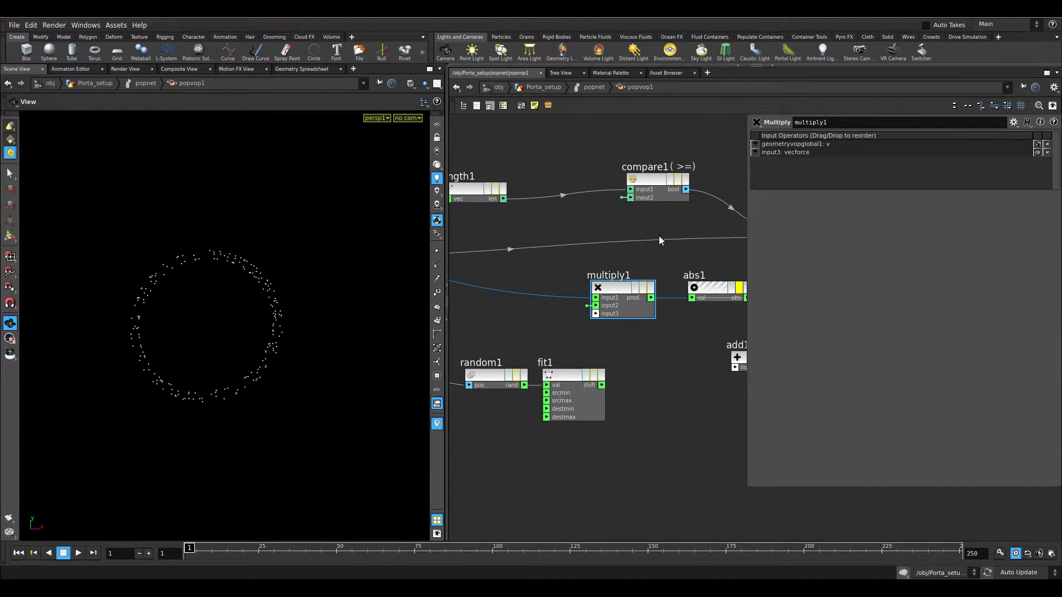
pyautogui.click(593, 87)
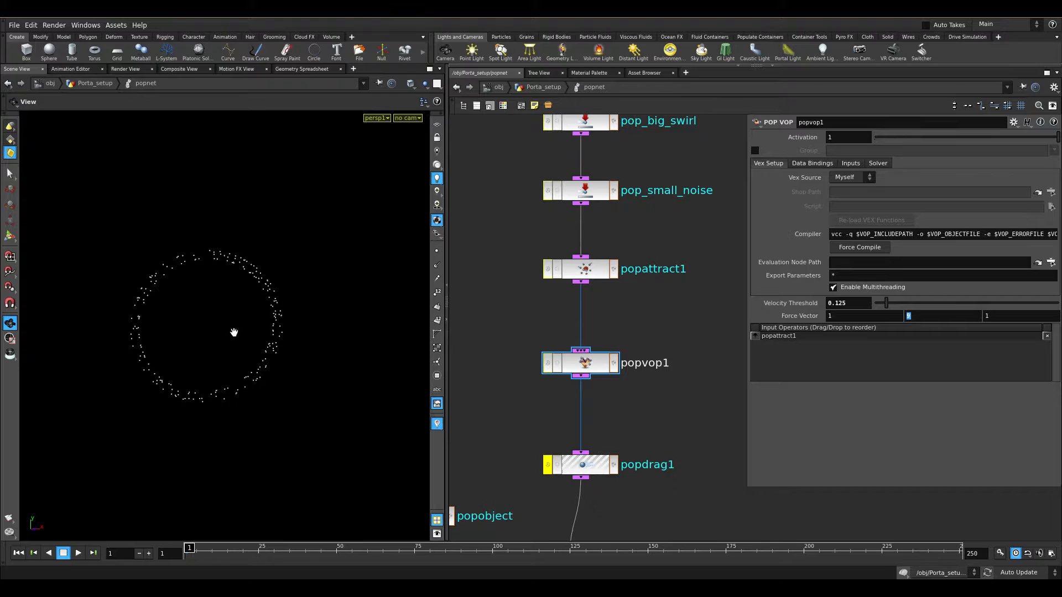
# - Re-enter popvop1 from Porta_setup, inspect how the two-way switch feeds the geometry output node, and return to popnet
pyautogui.click(545, 87)
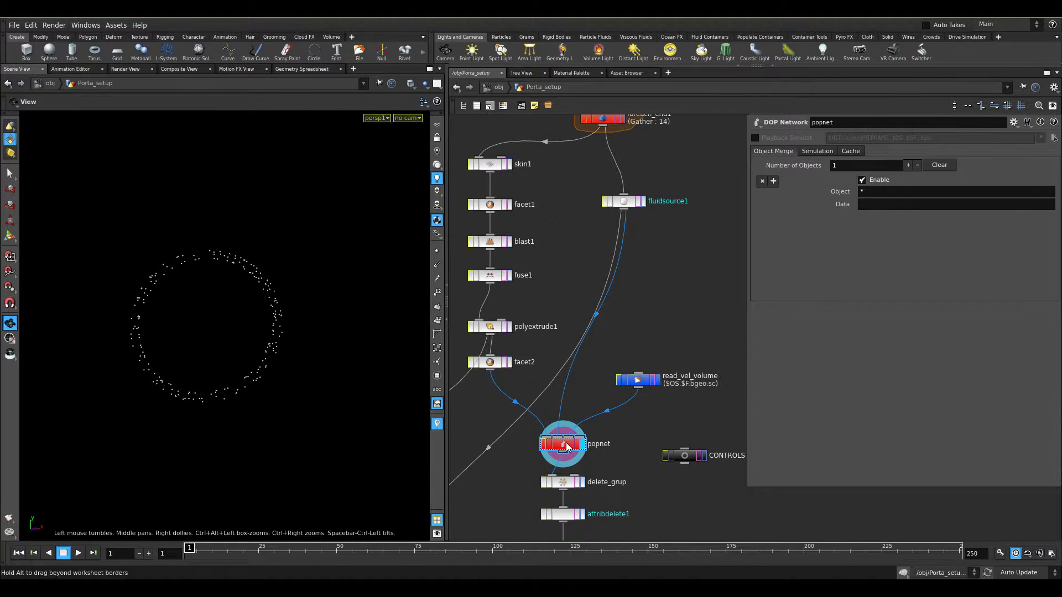
pyautogui.doubleClick(567, 447)
pyautogui.doubleClick(590, 364)
pyautogui.scroll(-3, 556, 377)
pyautogui.moveTo(513, 362); pyautogui.dragTo(496, 401, button='middle')
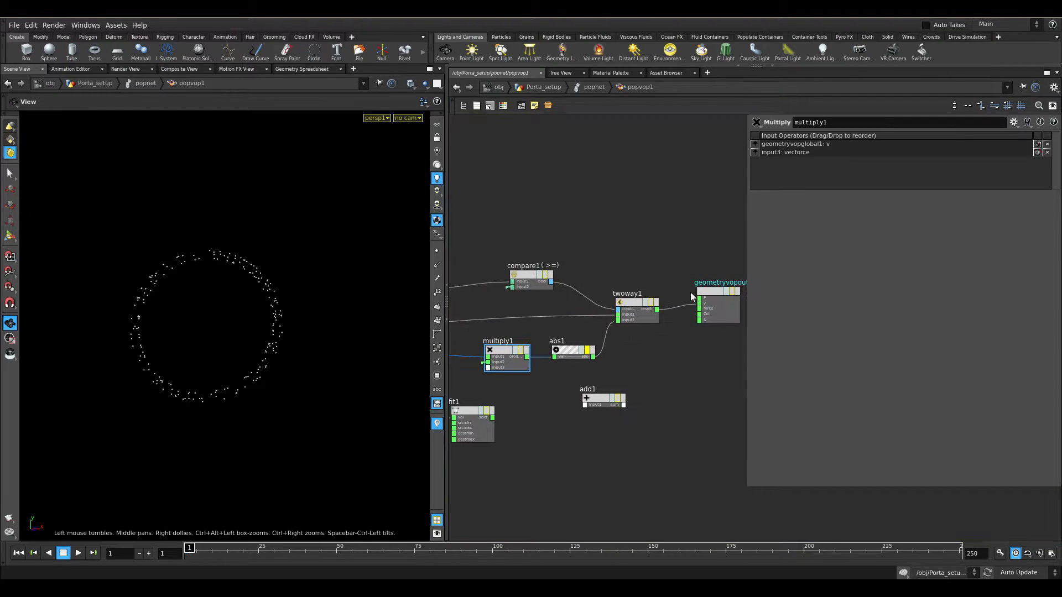
pyautogui.scroll(3, 689, 276)
pyautogui.click(625, 281)
pyautogui.click(594, 87)
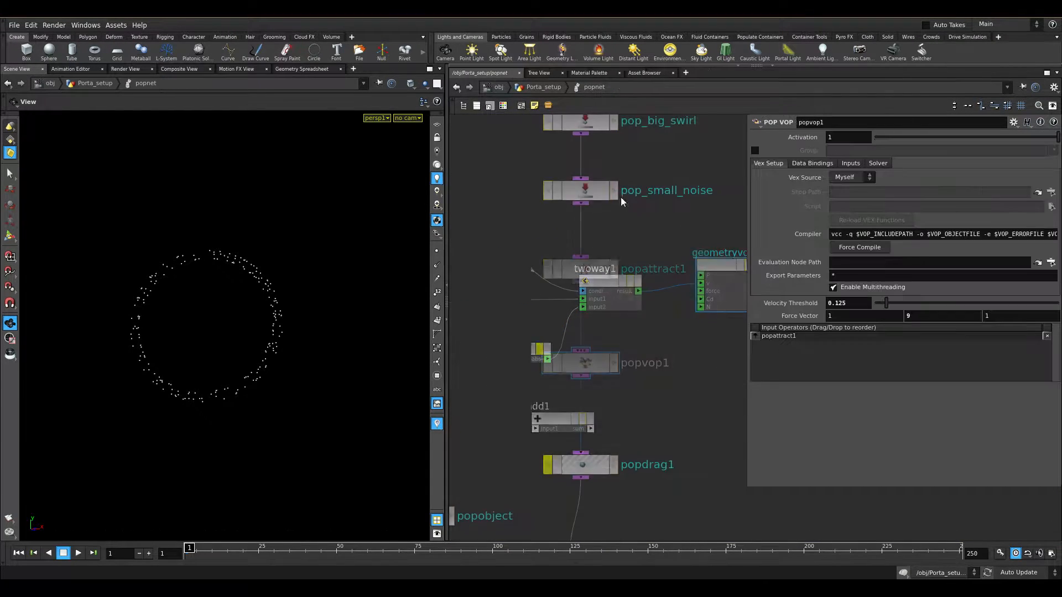
# - Play the simulation with popvop1 active, and scrub the cached frames to frame 114 to review the particle motion
pyautogui.press('Up')
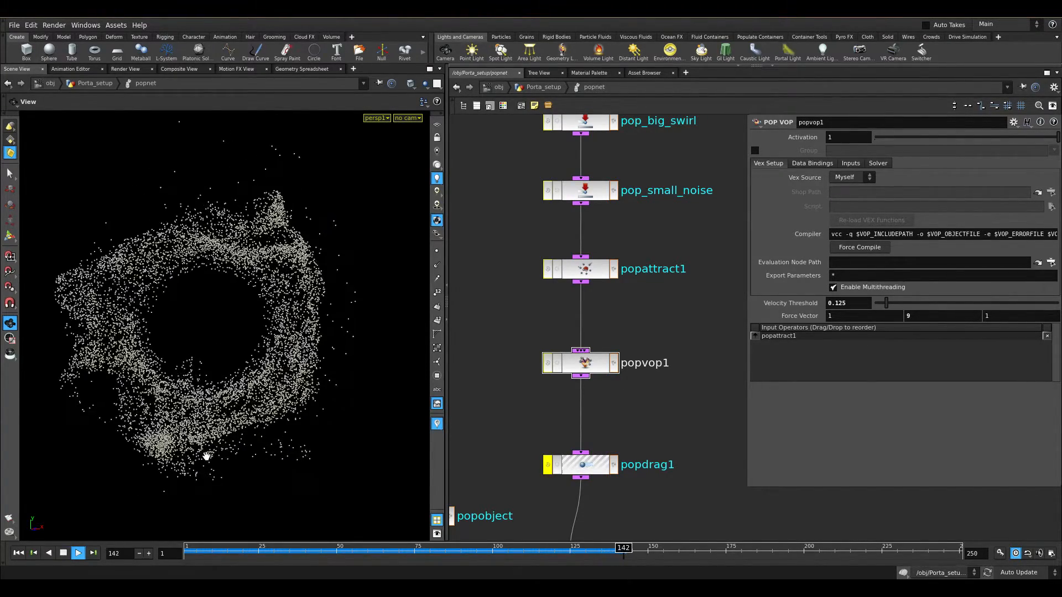
pyautogui.hotkey('ctrl', 'Up')
pyautogui.moveTo(408, 550); pyautogui.dragTo(579, 550)
pyautogui.moveTo(228, 148); pyautogui.dragTo(268, 306)
pyautogui.moveTo(585, 556); pyautogui.dragTo(542, 559)
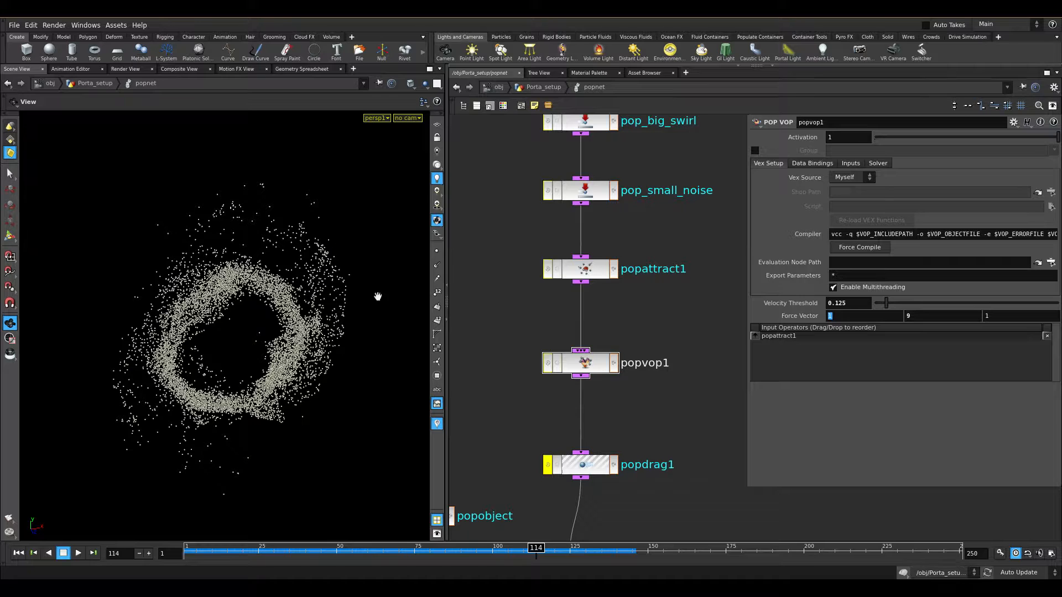
# - Select popdrag1, re-enable it by removing its bypass, and return the simulation to frame 1
pyautogui.moveTo(689, 429); pyautogui.dragTo(699, 336, button='middle')
pyautogui.click(575, 373)
pyautogui.click(557, 372)
pyautogui.scroll(-3, 572, 438)
pyautogui.hotkey('ctrl', 'Up')
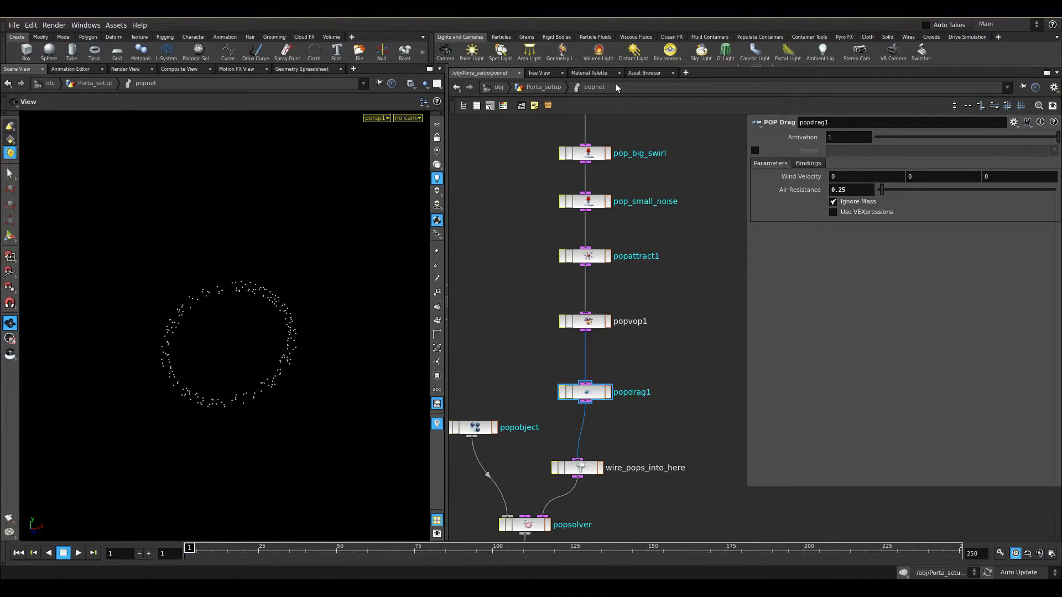
# - Go up to the Porta_setup network and display delete_grup and attribdelete1 in turn to review their deletion settings
pyautogui.click(540, 87)
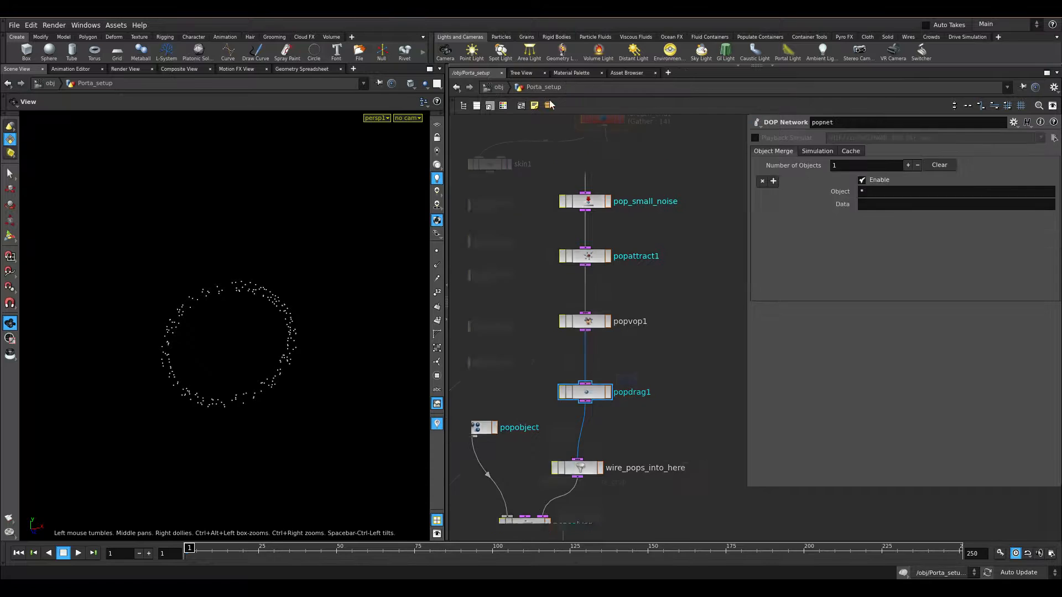
pyautogui.click(615, 390)
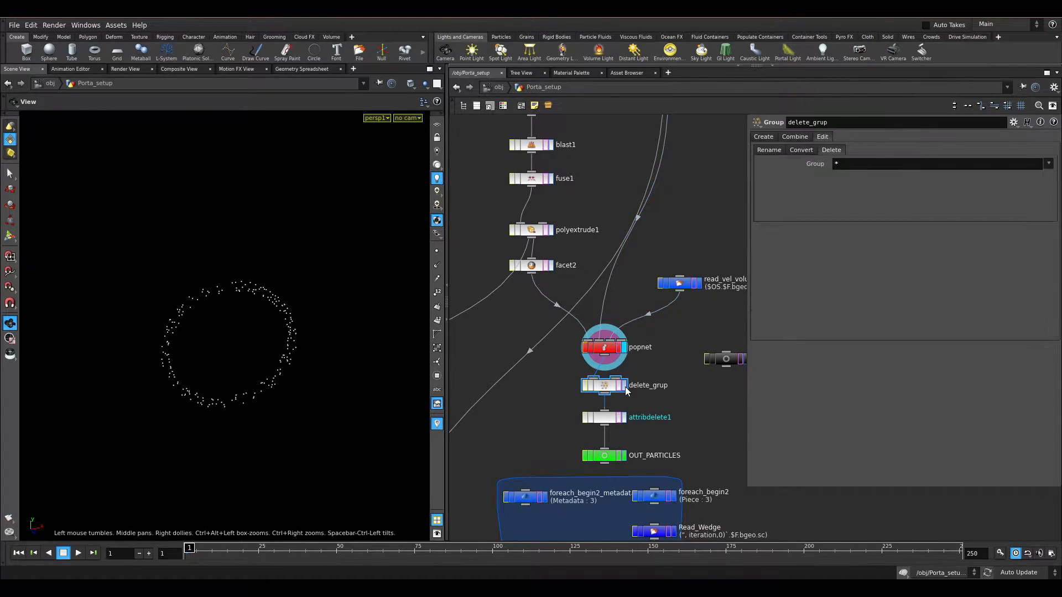
pyautogui.press('f')
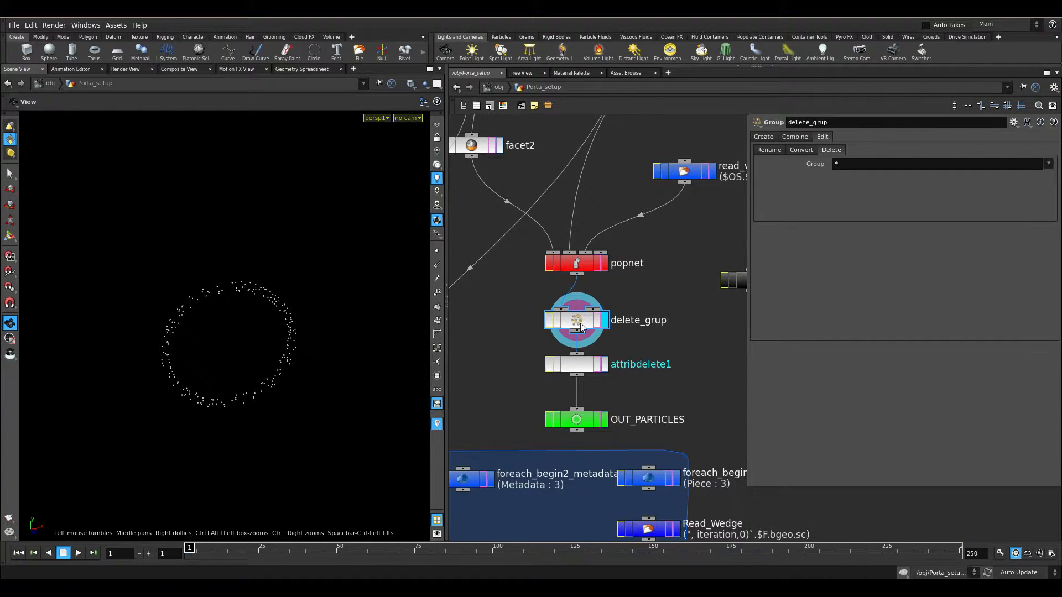
pyautogui.moveTo(580, 323); pyautogui.dragTo(580, 316)
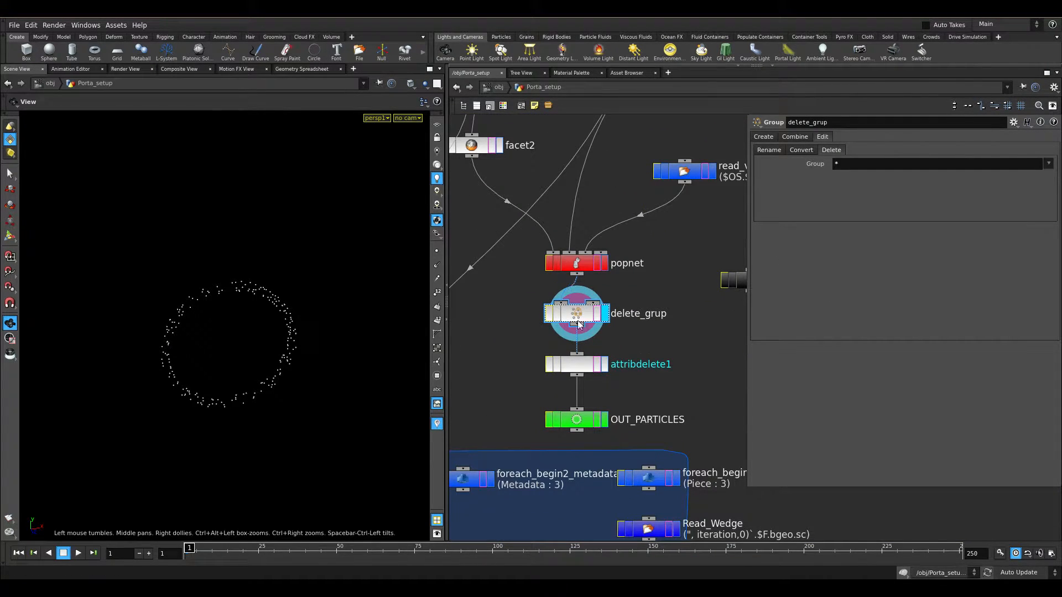
pyautogui.click(599, 373)
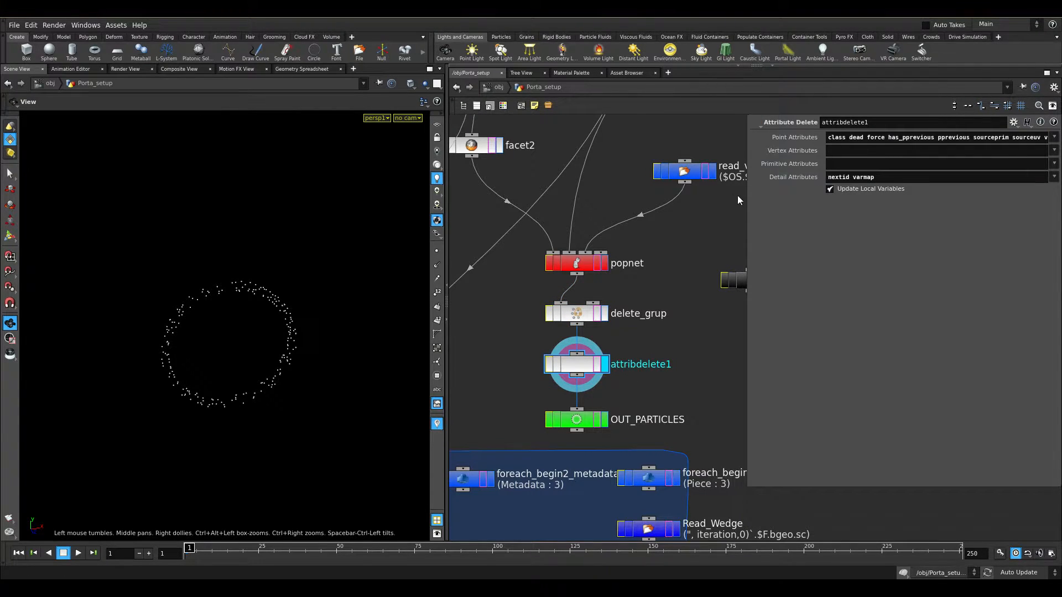
# - Select the CONTROLS null and examine its Wedge, Particle Count and File Version parameters
pyautogui.moveTo(745, 200); pyautogui.dragTo(784, 241)
pyautogui.moveTo(644, 375); pyautogui.dragTo(628, 308, button='middle')
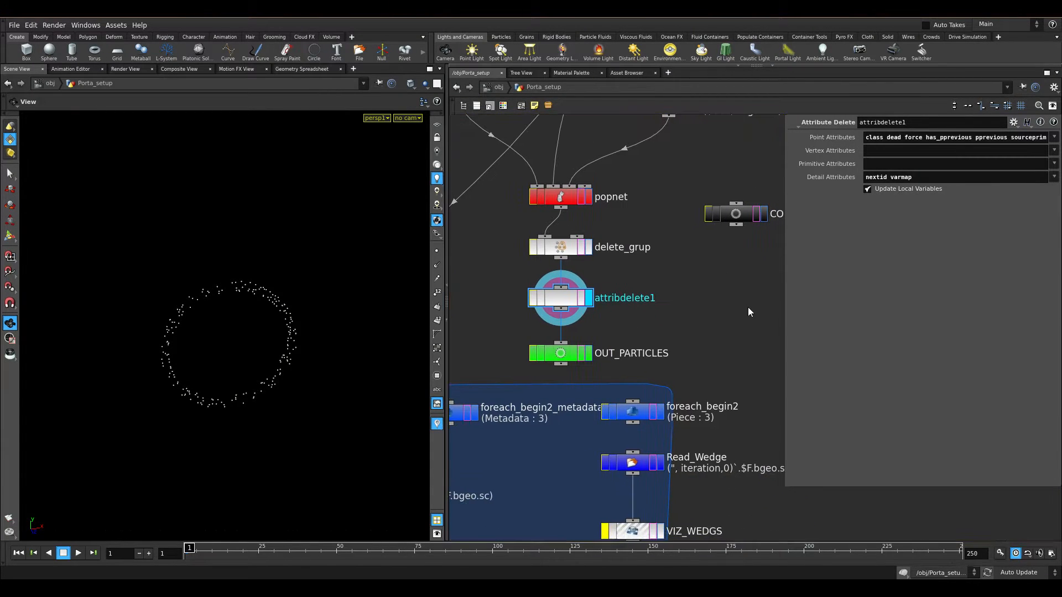
pyautogui.click(736, 214)
pyautogui.doubleClick(883, 154)
pyautogui.click(889, 150)
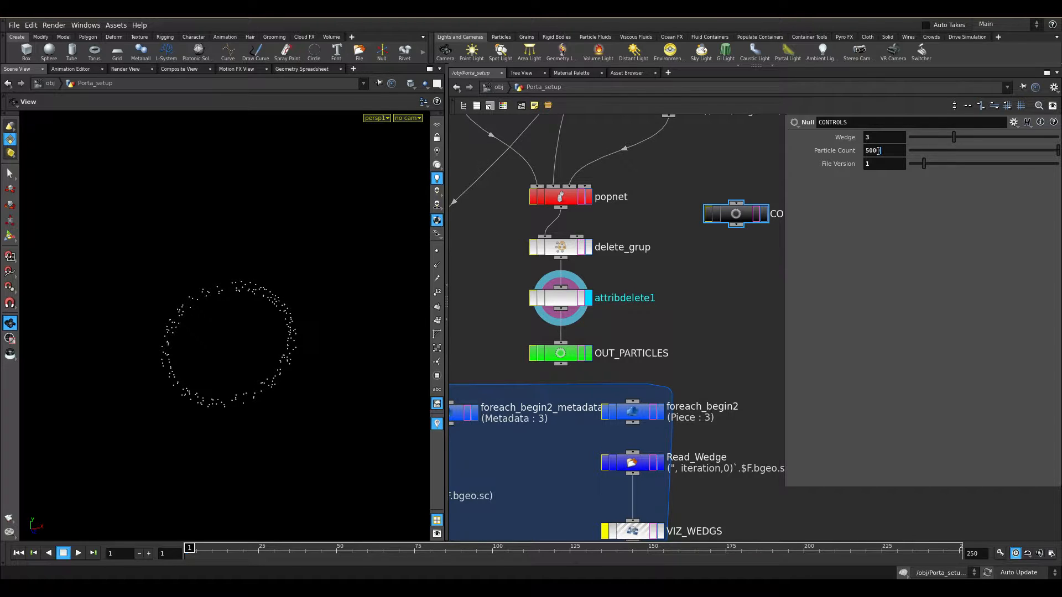
# - Check attribdelete1's point attributes in its node info, and display the OUT_PARTICLES null
pyautogui.click(581, 298)
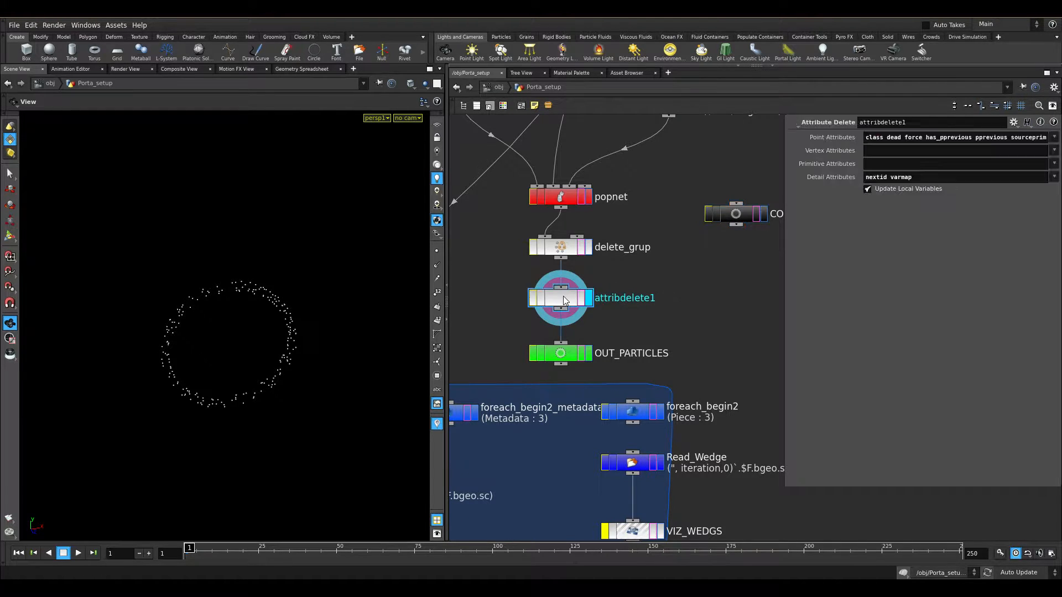
pyautogui.middleClick(564, 301)
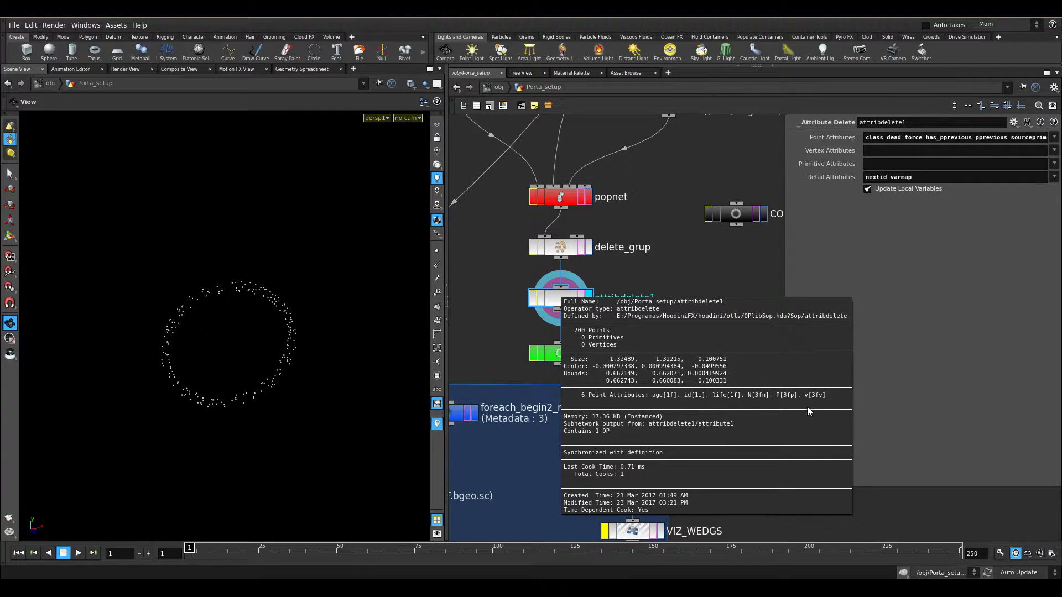
pyautogui.click(586, 353)
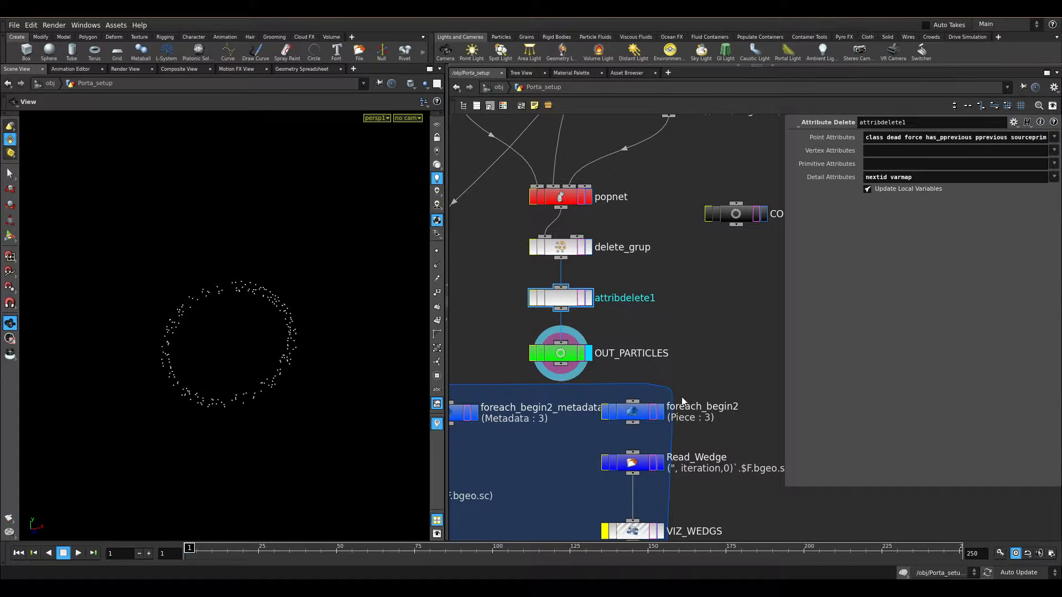
pyautogui.scroll(-5, 685, 365)
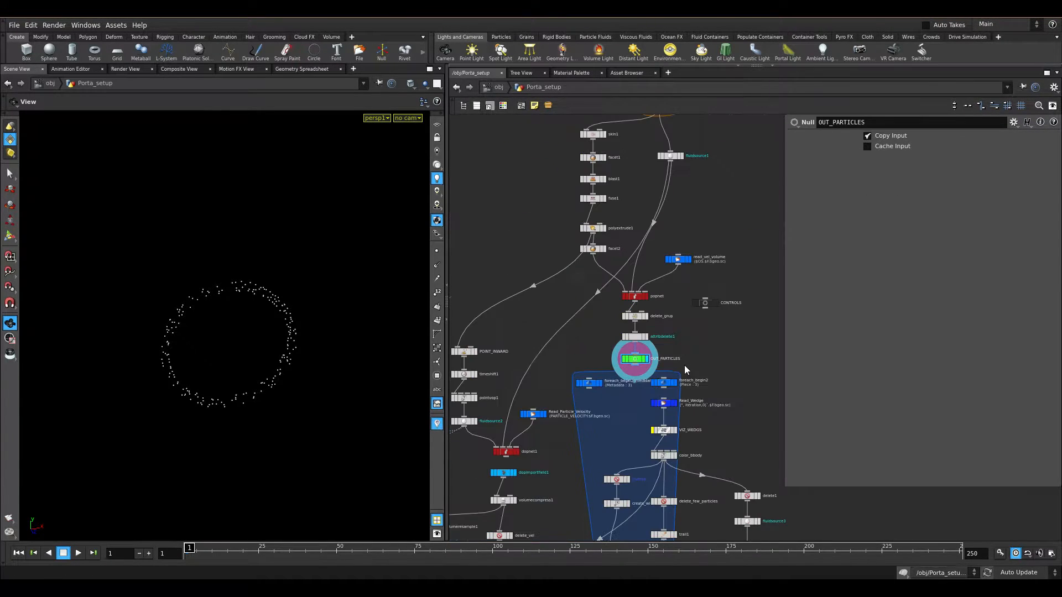
# - Go up to the obj level and enter ropnet1, bringing its output nodes into view
pyautogui.click(497, 87)
pyautogui.scroll(5, 608, 270)
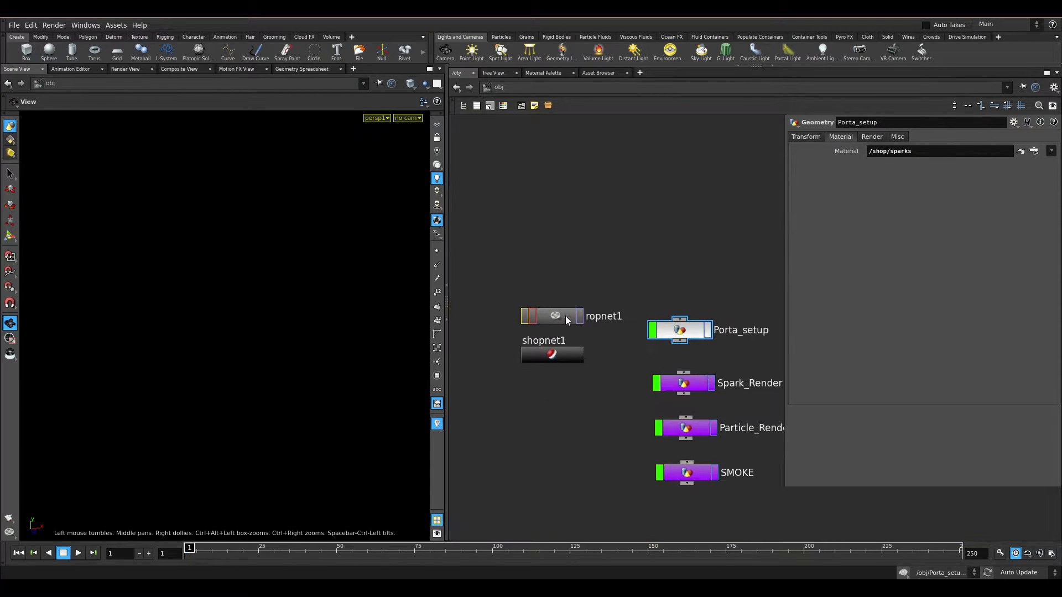
pyautogui.doubleClick(567, 320)
pyautogui.press('l')
pyautogui.press('h')
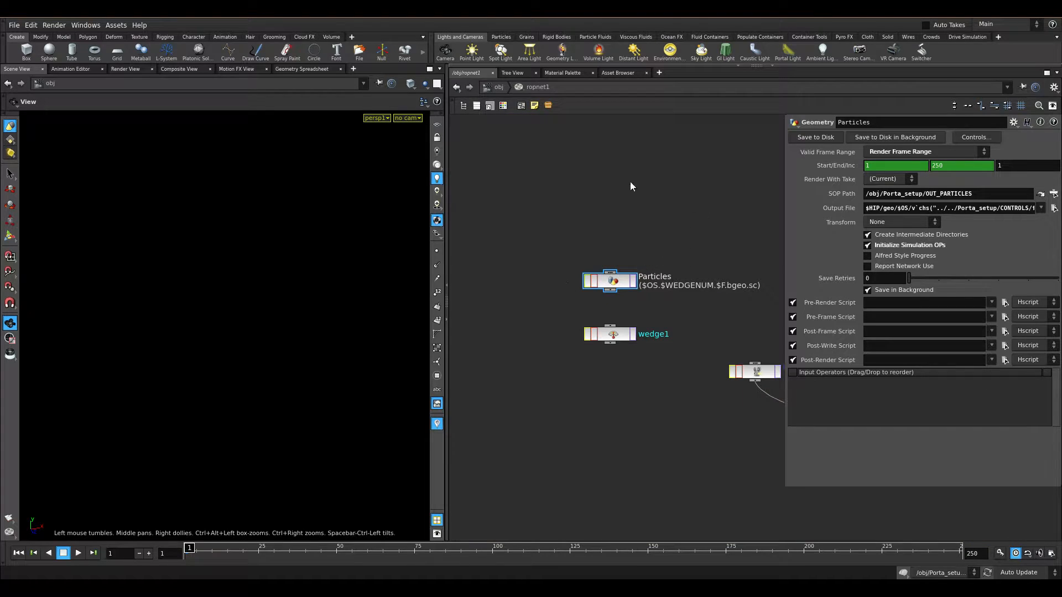
pyautogui.press('Tab')
pyautogui.write('geo')
pyautogui.press('Escape')
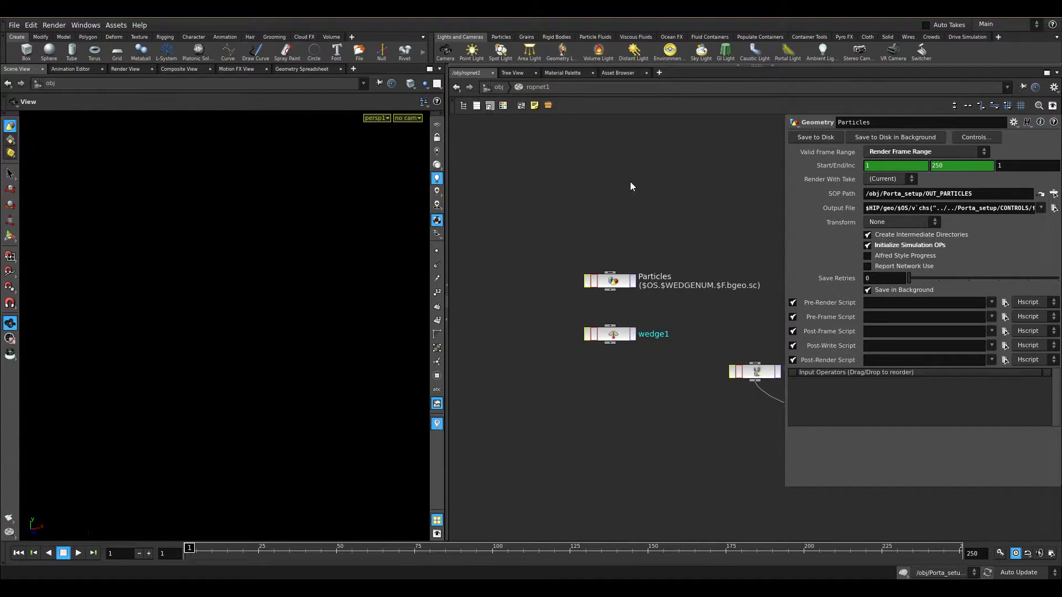
# - Select the Particles geometry output node, highlight its SOP Path, and widen the parameter pane until the full Output File expression shows
pyautogui.moveTo(609, 239); pyautogui.dragTo(614, 283)
pyautogui.moveTo(973, 194); pyautogui.dragTo(774, 197)
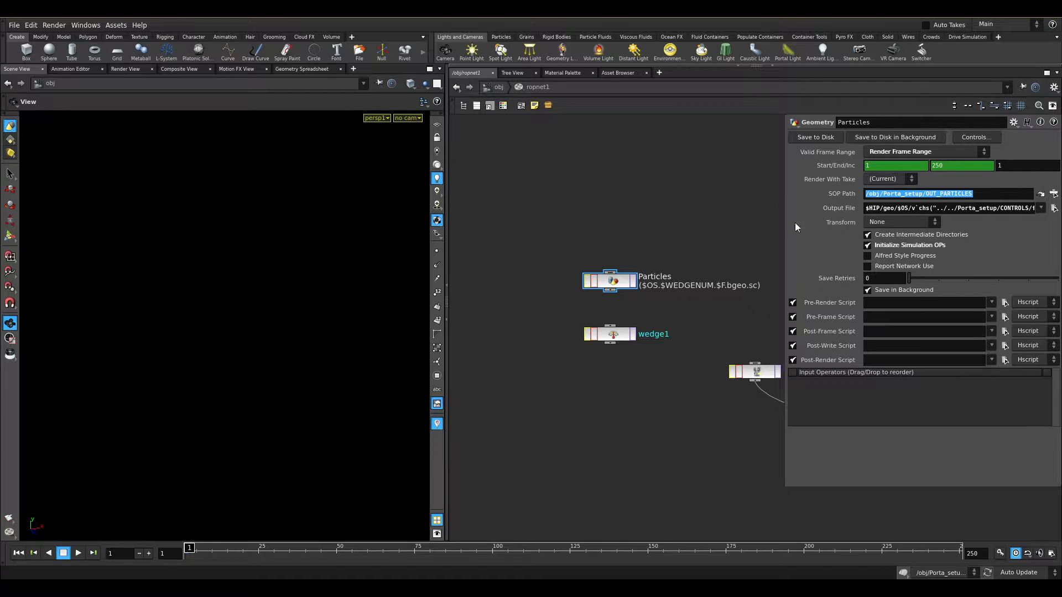
pyautogui.press('Tab')
pyautogui.moveTo(784, 258); pyautogui.dragTo(530, 258)
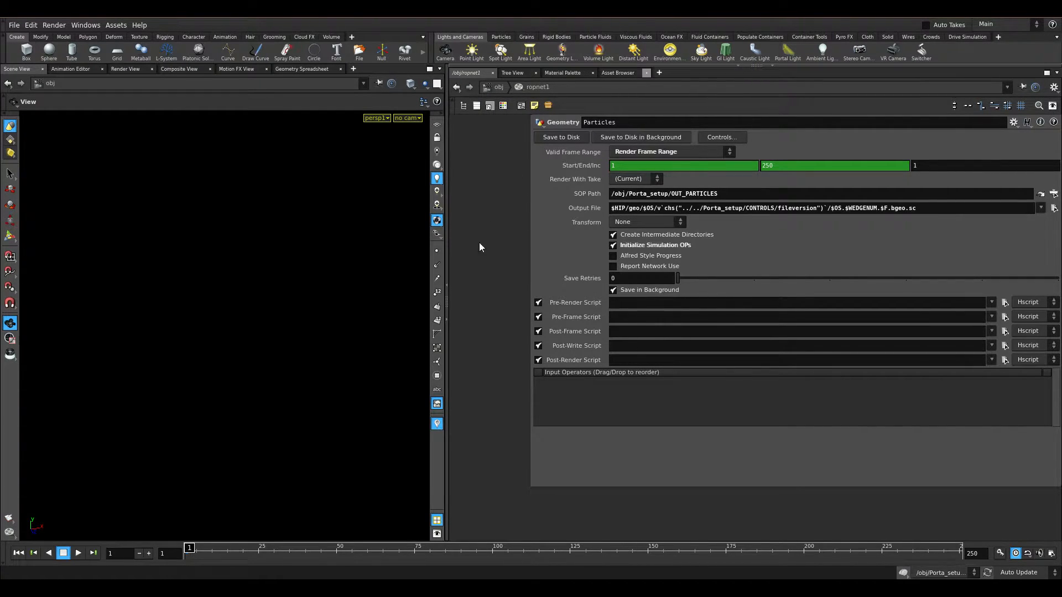
pyautogui.moveTo(528, 267)
pyautogui.mouseDown()
pyautogui.moveTo(555, 277)
pyautogui.moveTo(536, 284)
pyautogui.mouseUp()
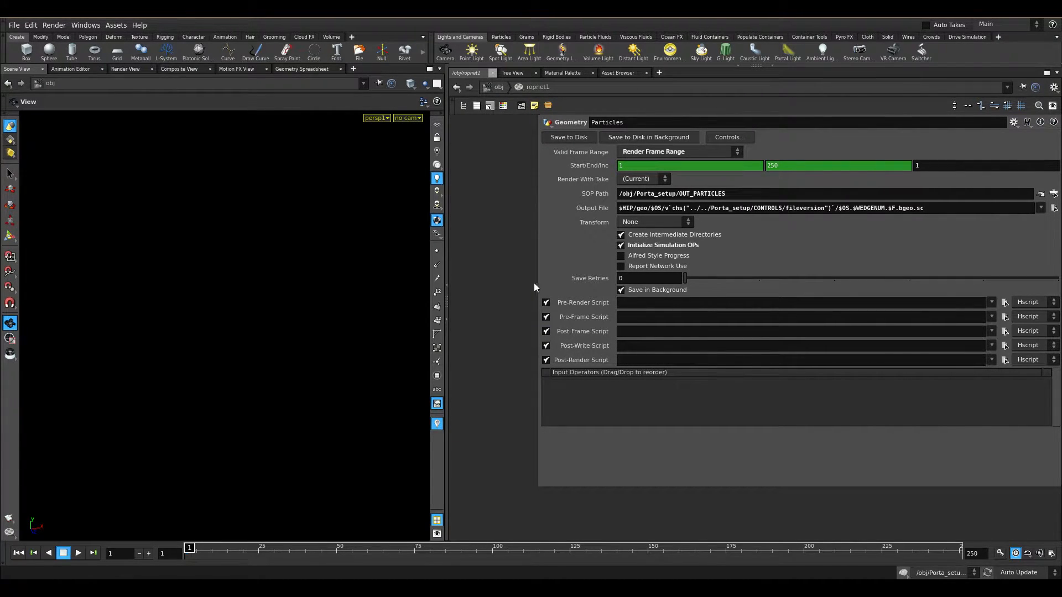
# - Examine the Particles node's Output File expression, highlighting the CONTROLS/fileversion reference and the $WEDGENUM variable
pyautogui.moveTo(665, 121); pyautogui.dragTo(553, 122)
pyautogui.moveTo(667, 209); pyautogui.dragTo(830, 214)
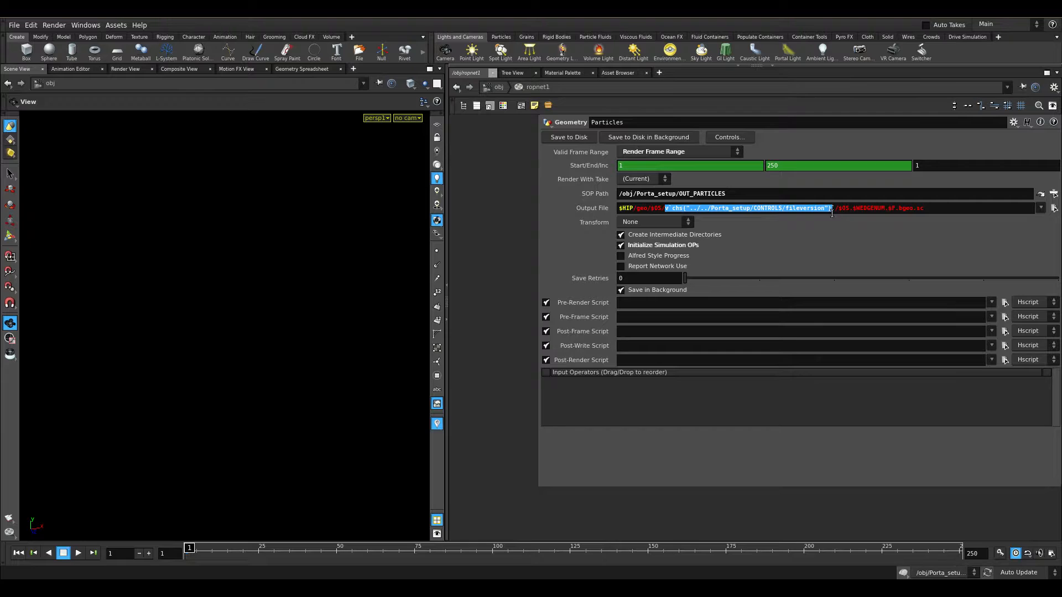
pyautogui.click(844, 211)
pyautogui.click(855, 208)
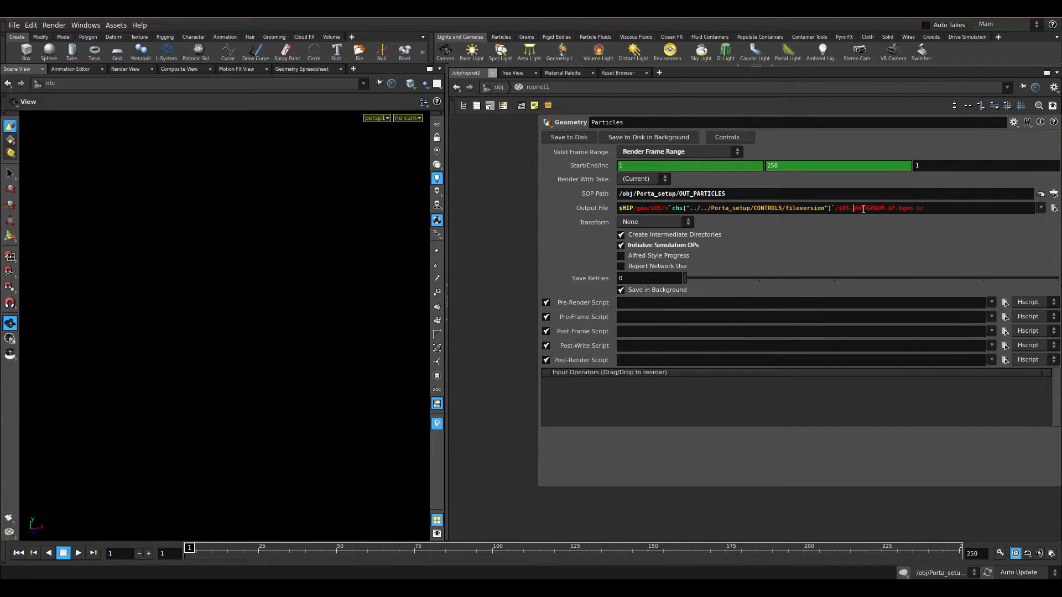
pyautogui.moveTo(885, 208); pyautogui.dragTo(806, 222)
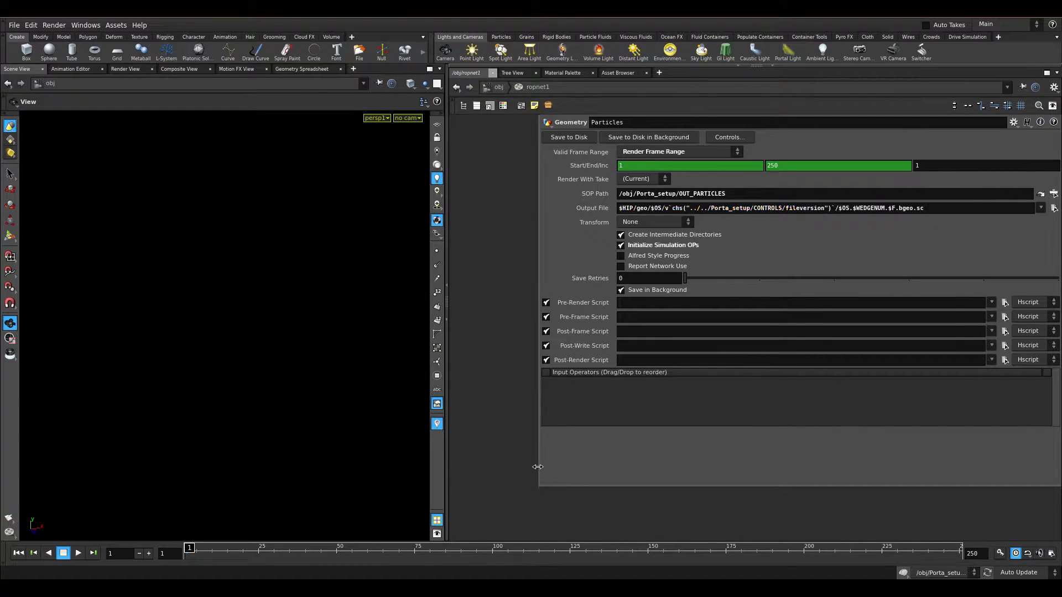
# - Narrow the parameter pane, return to Porta_setup, and try different Wedge values on CONTROLS before restoring it to 3
pyautogui.moveTo(539, 468); pyautogui.dragTo(800, 459)
pyautogui.click(499, 87)
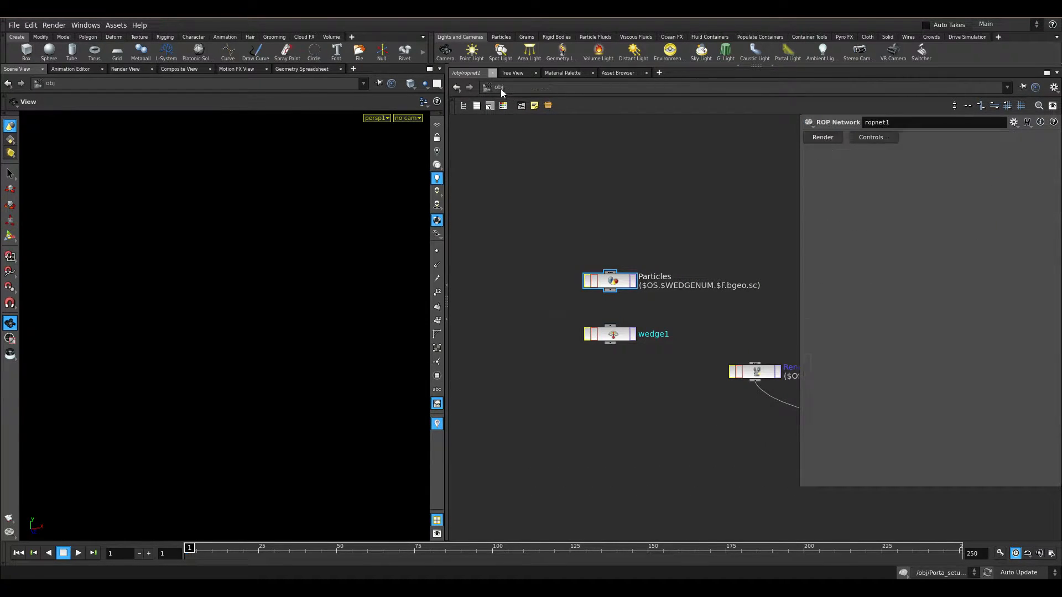
pyautogui.doubleClick(685, 327)
pyautogui.scroll(3, 737, 302)
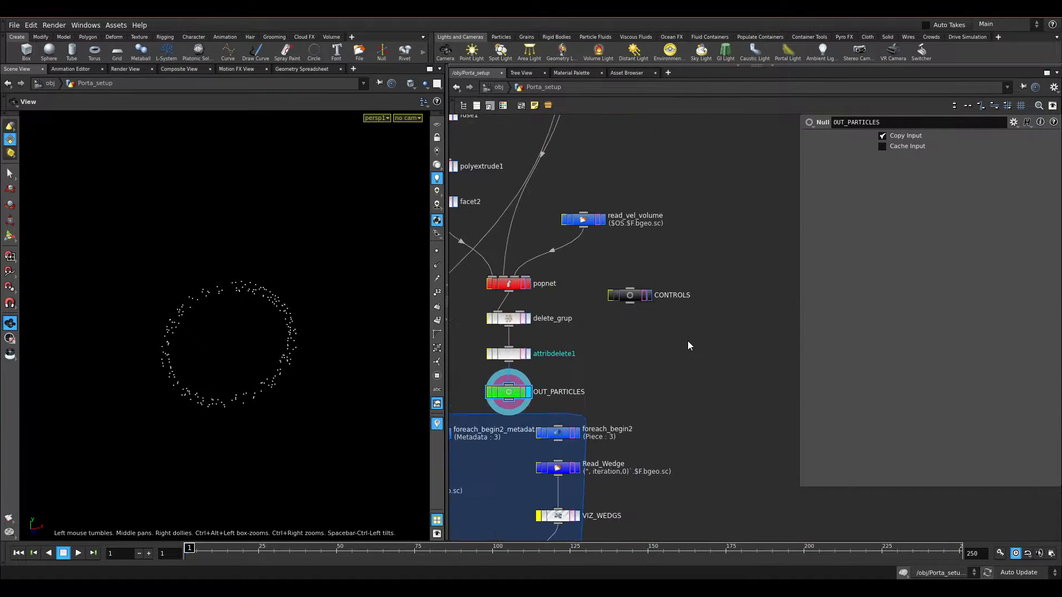
pyautogui.click(629, 295)
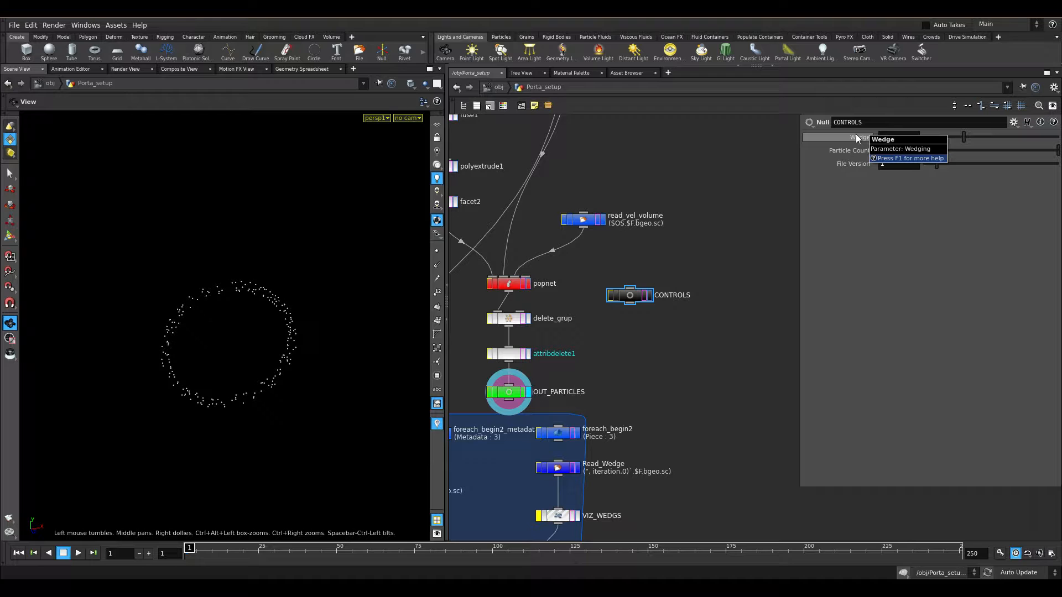
pyautogui.click(951, 137)
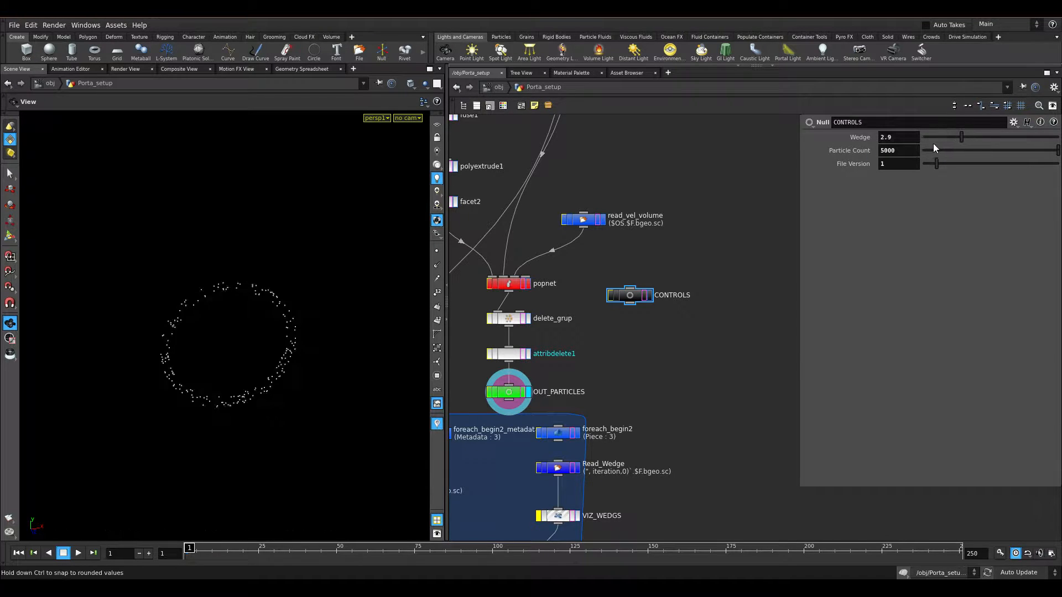
pyautogui.moveTo(944, 144)
pyautogui.mouseDown()
pyautogui.moveTo(913, 144)
pyautogui.moveTo(980, 134)
pyautogui.moveTo(924, 143)
pyautogui.moveTo(963, 143)
pyautogui.mouseUp()
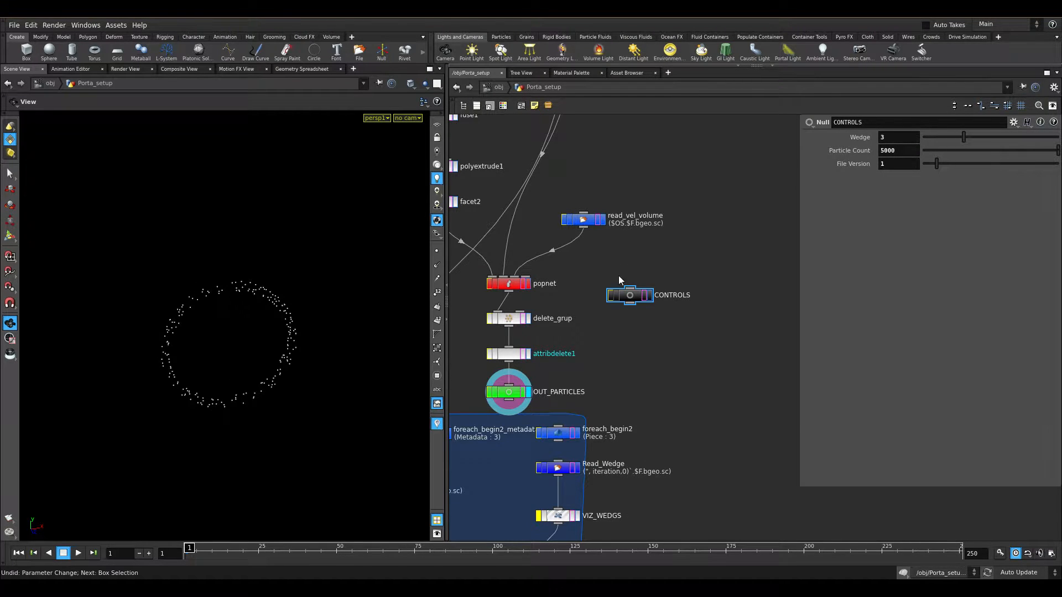
# - Enter popnet and select source_first_input at the start of the POP chain
pyautogui.moveTo(550, 295); pyautogui.dragTo(619, 253, button='middle')
pyautogui.doubleClick(589, 242)
pyautogui.scroll(-4, 682, 258)
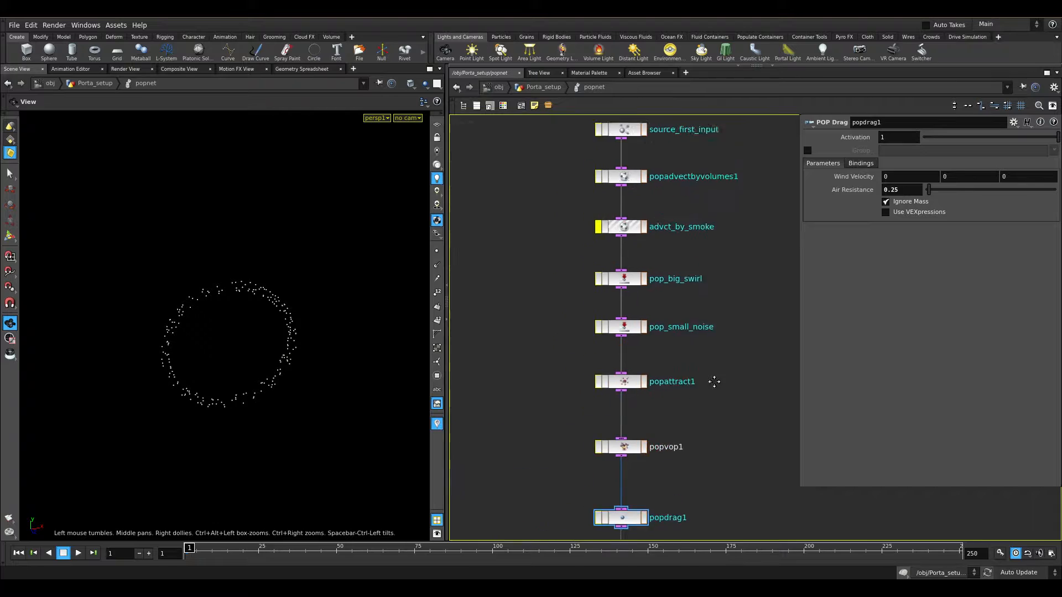
pyautogui.scroll(3, 693, 288)
pyautogui.click(627, 178)
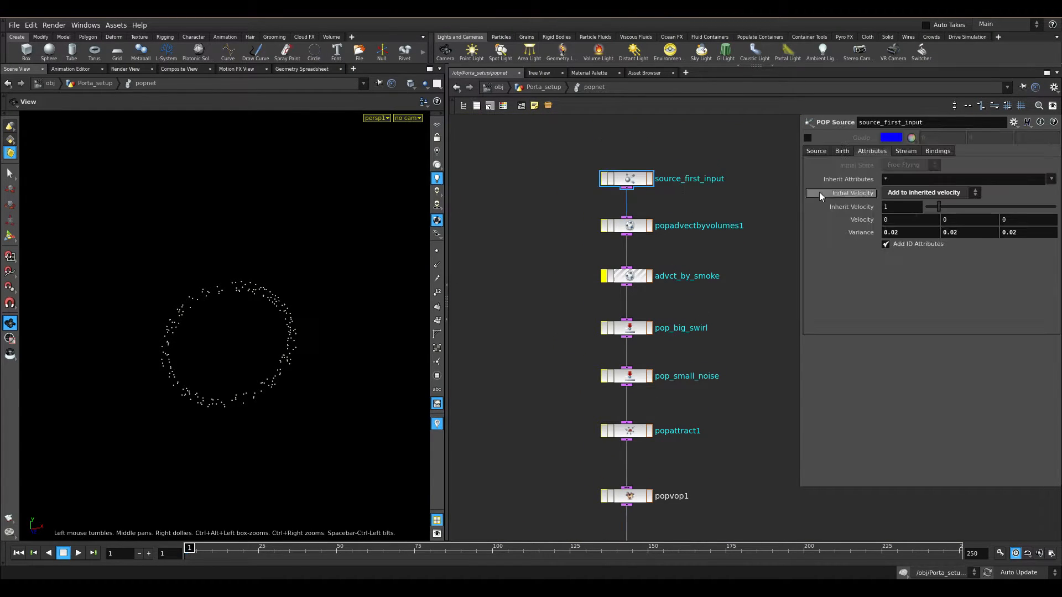
# - Show source_first_input's Birth settings and inspect the Seed expression, highlighting its CONTROLS/Wedging channel reference
pyautogui.click(939, 151)
pyautogui.click(839, 151)
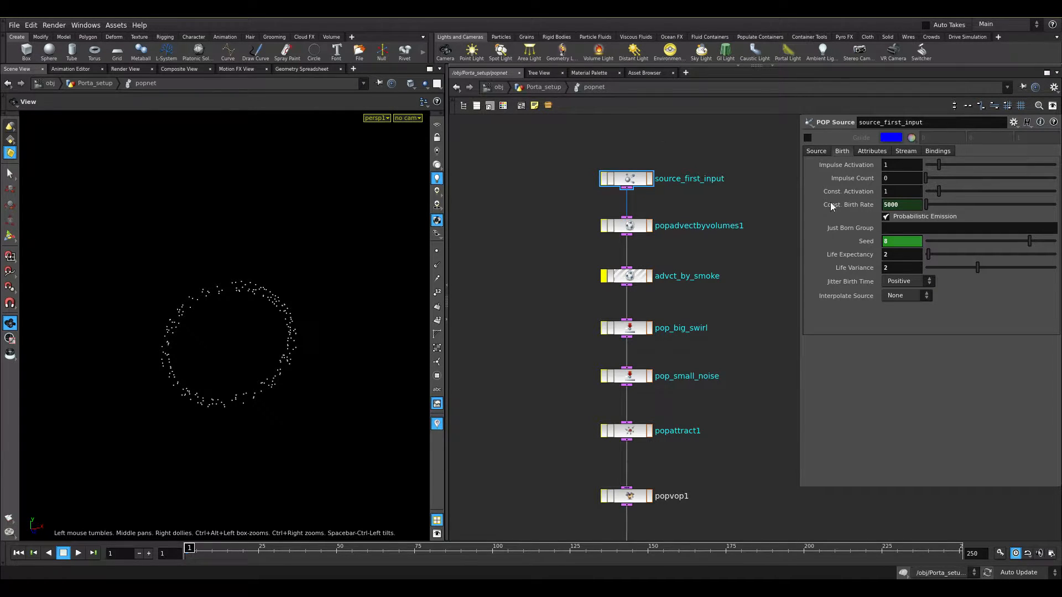
pyautogui.click(861, 241)
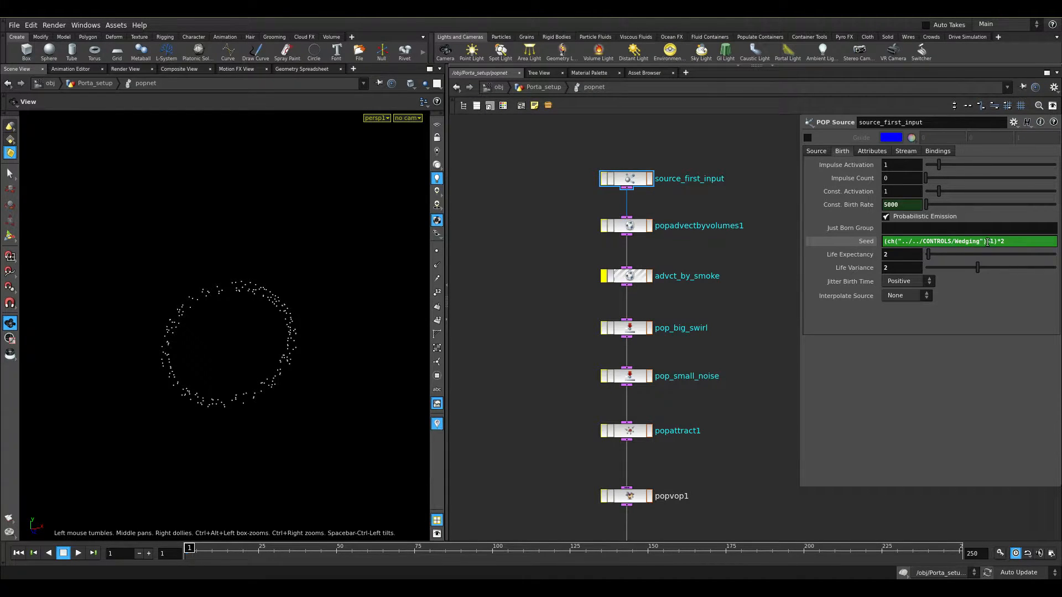
pyautogui.moveTo(987, 242); pyautogui.dragTo(880, 248)
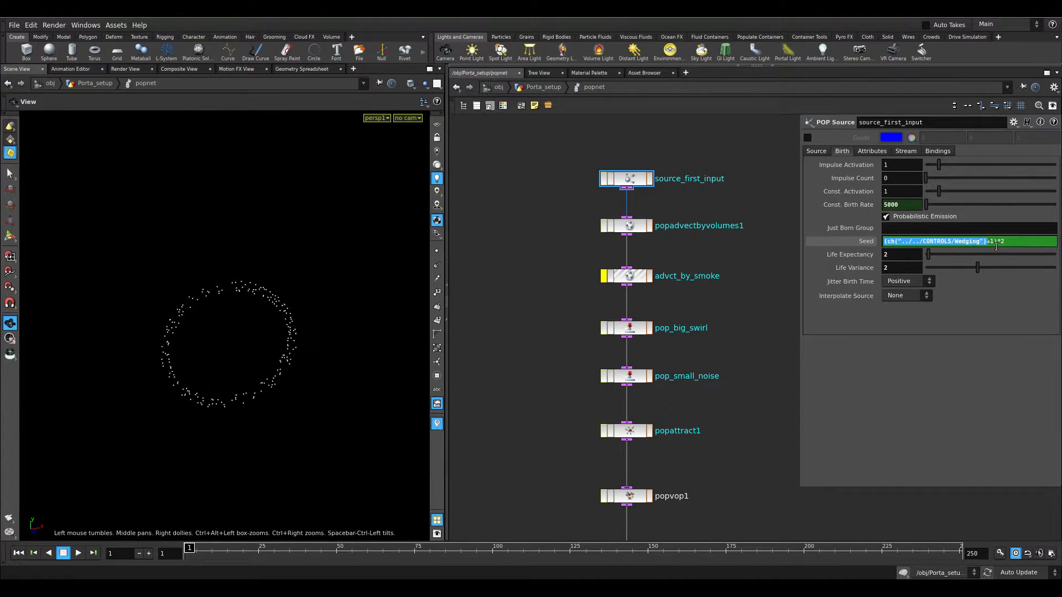
pyautogui.click(861, 241)
# - Select pop_big_swirl and inspect the expression driving the first component of its noise Offset
pyautogui.scroll(-2, 725, 295)
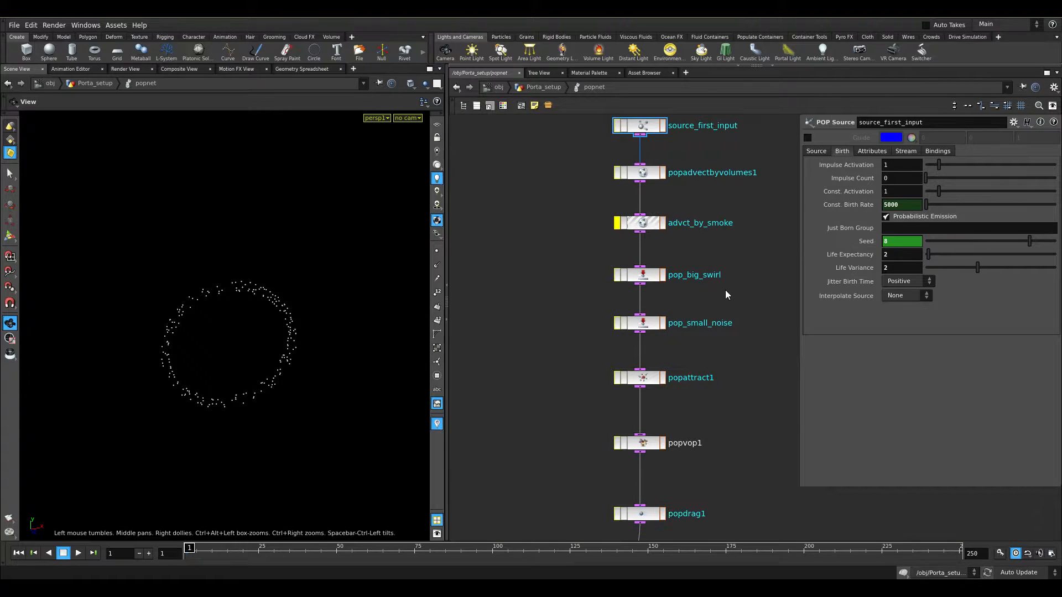
pyautogui.click(678, 274)
pyautogui.click(869, 317)
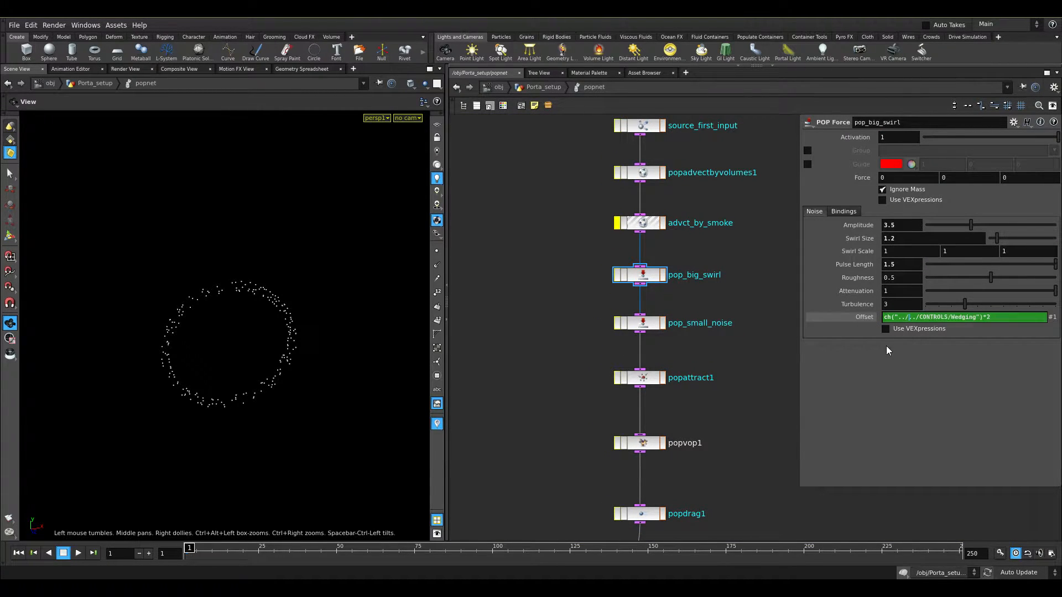
pyautogui.click(878, 320)
# - Select pop_small_noise and popattract1 in turn to review their noise Offset and Force Scale expressions
pyautogui.click(641, 323)
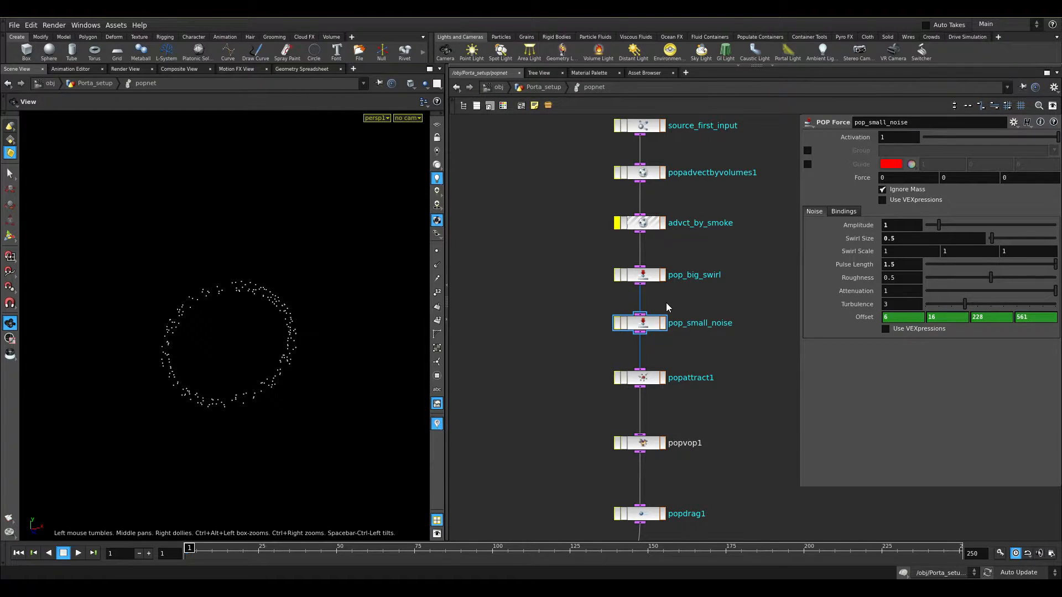
pyautogui.scroll(-2, 711, 347)
pyautogui.click(632, 287)
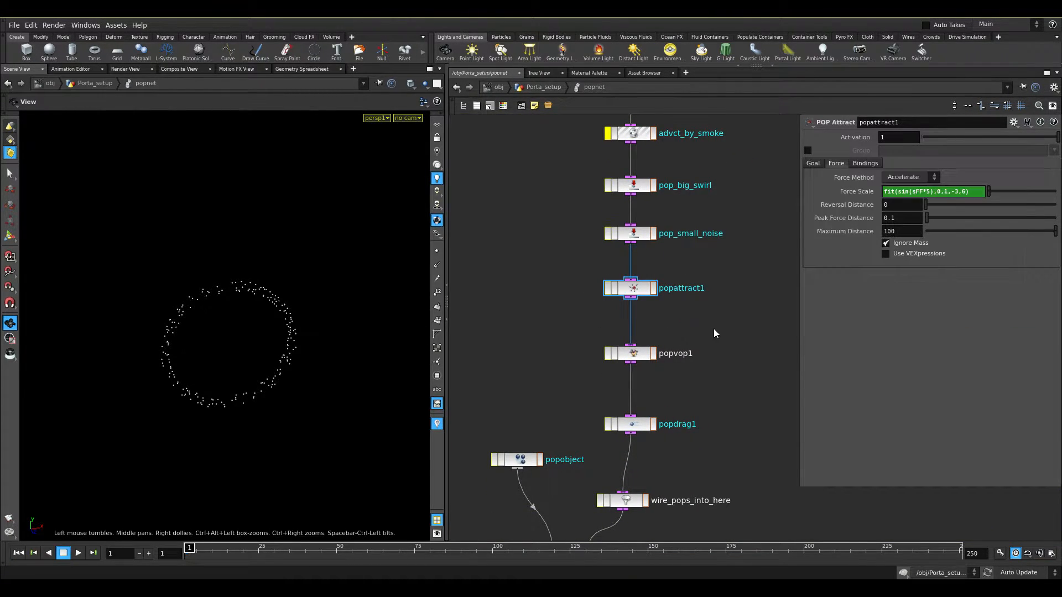
# - Return through obj to ropnet1 and move the Particles node farther above wedge1
pyautogui.click(561, 89)
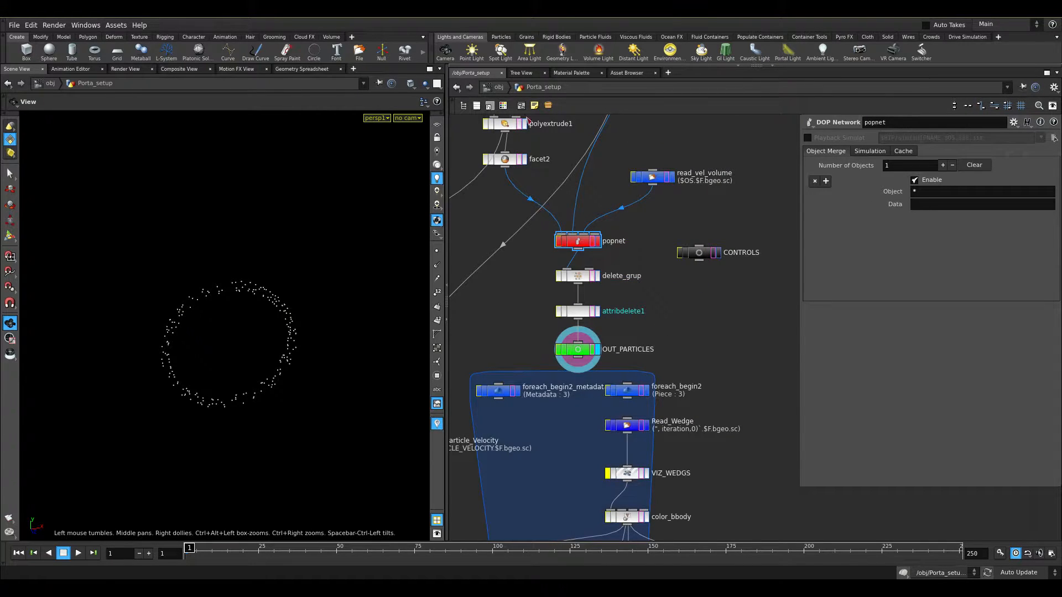
pyautogui.click(503, 89)
pyautogui.doubleClick(564, 319)
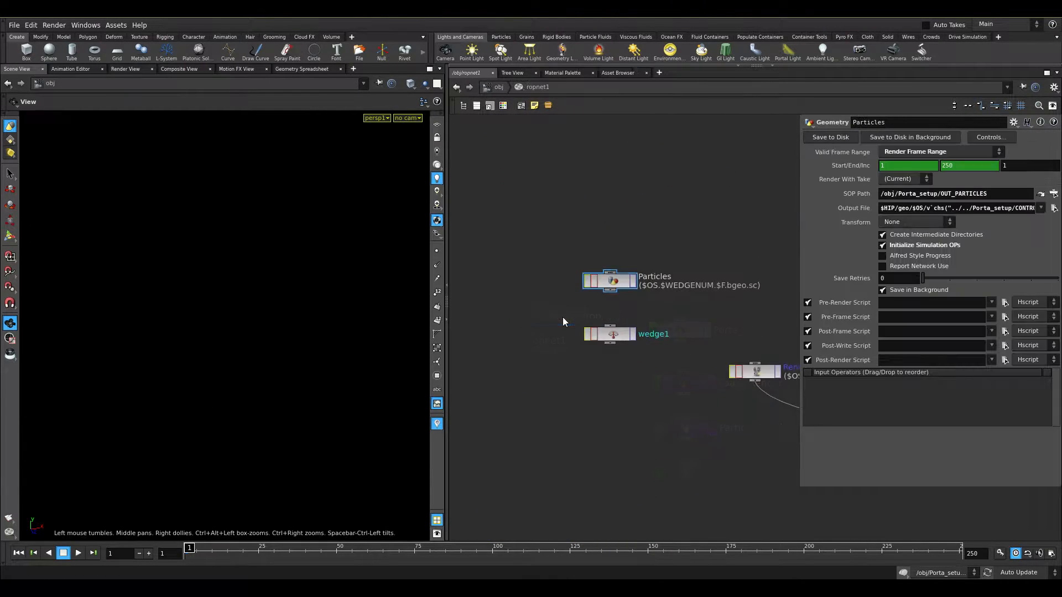
pyautogui.moveTo(583, 368); pyautogui.dragTo(574, 364)
pyautogui.moveTo(682, 232); pyautogui.dragTo(606, 244)
# - Select wedge1, widen its parameter pane, and highlight the Output Driver path
pyautogui.click(617, 334)
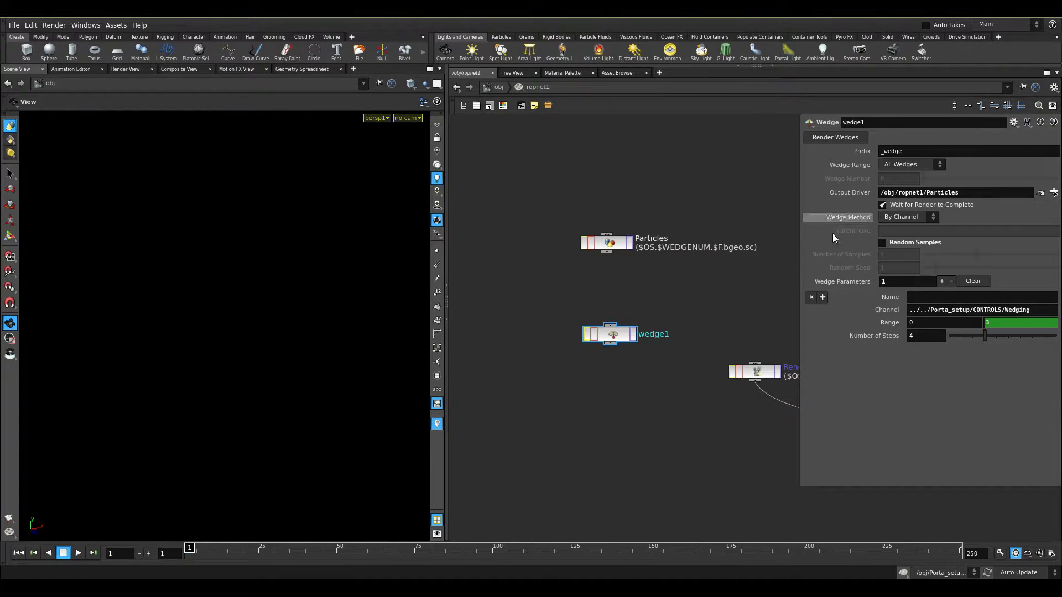
pyautogui.moveTo(798, 293); pyautogui.dragTo(675, 315)
pyautogui.moveTo(836, 192); pyautogui.dragTo(719, 193)
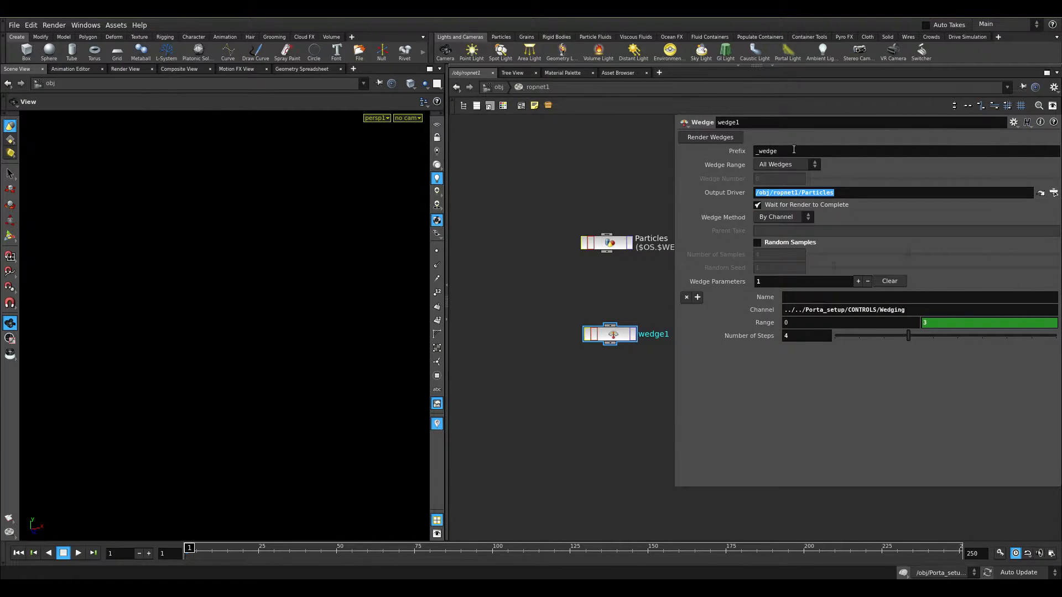
# - Nudge the Particles node slightly, reselect wedge1, and turn on its Random Samples option
pyautogui.moveTo(610, 243); pyautogui.dragTo(617, 251)
pyautogui.click(618, 326)
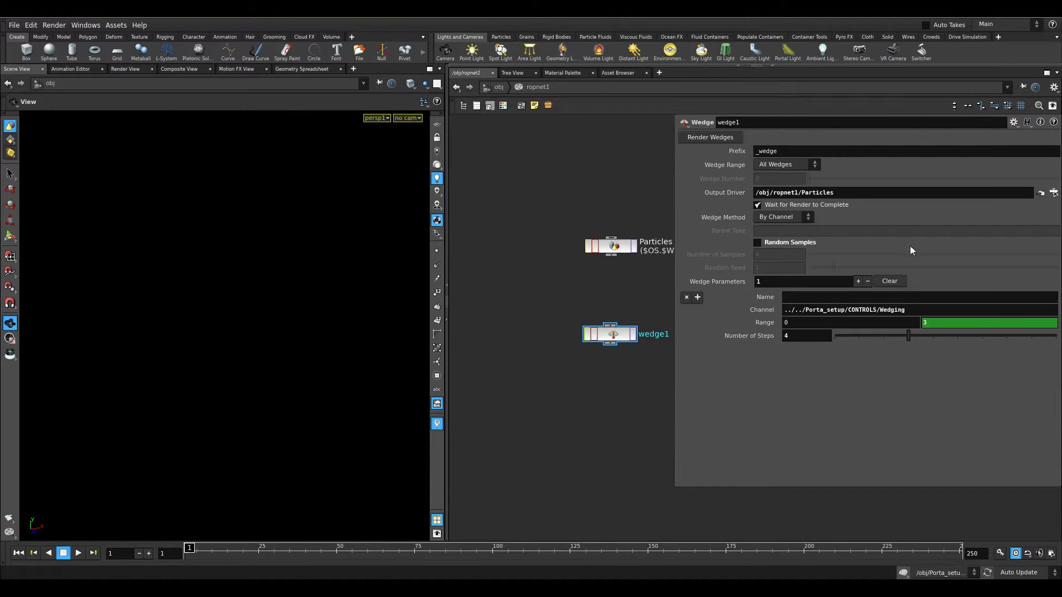
pyautogui.click(765, 240)
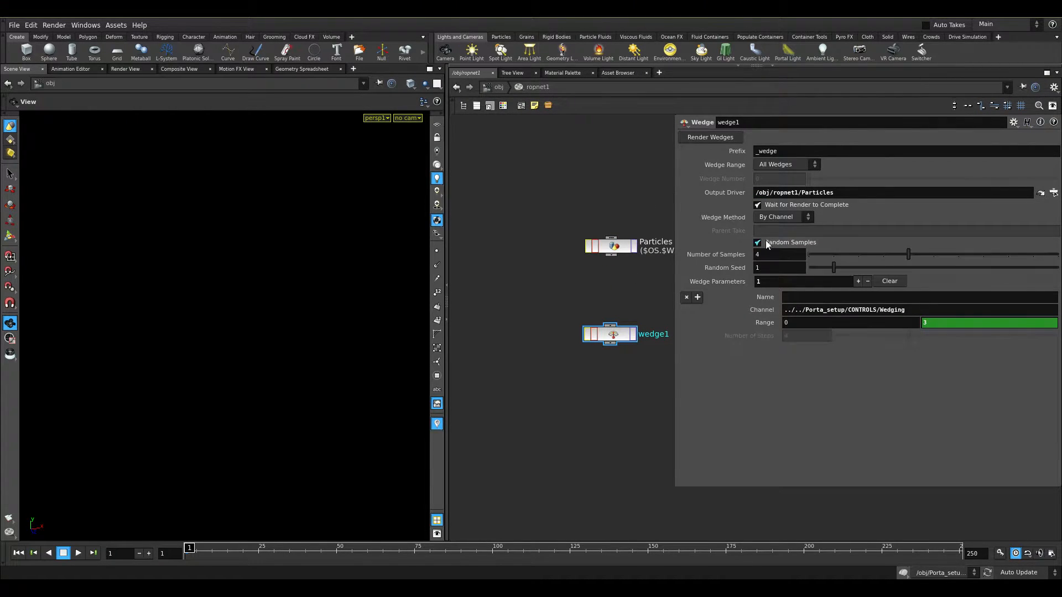
# - Turn off the Random Samples option on wedge1
pyautogui.click(766, 240)
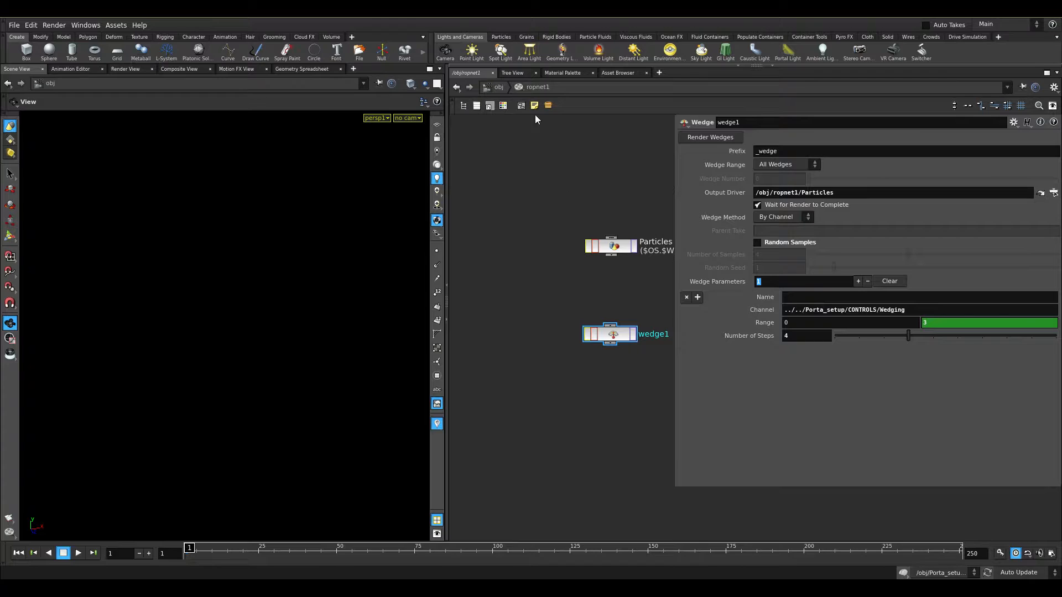
# - Select the CONTROLS null in Porta_setup, try a Wedge value of 3.59, and undo the change
pyautogui.click(504, 89)
pyautogui.doubleClick(663, 337)
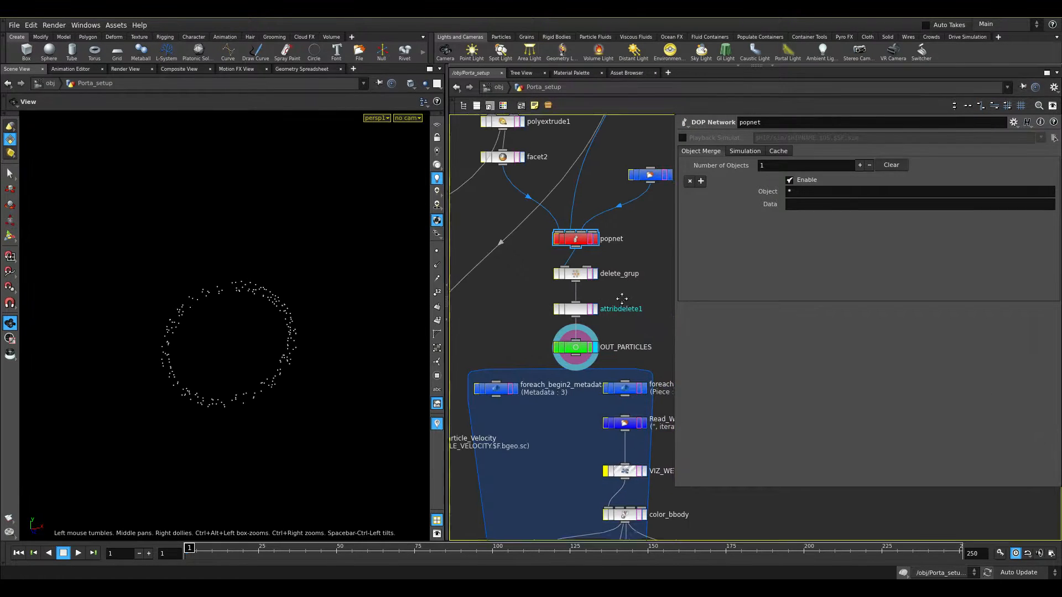
pyautogui.moveTo(624, 300); pyautogui.dragTo(459, 277, button='middle')
pyautogui.click(531, 229)
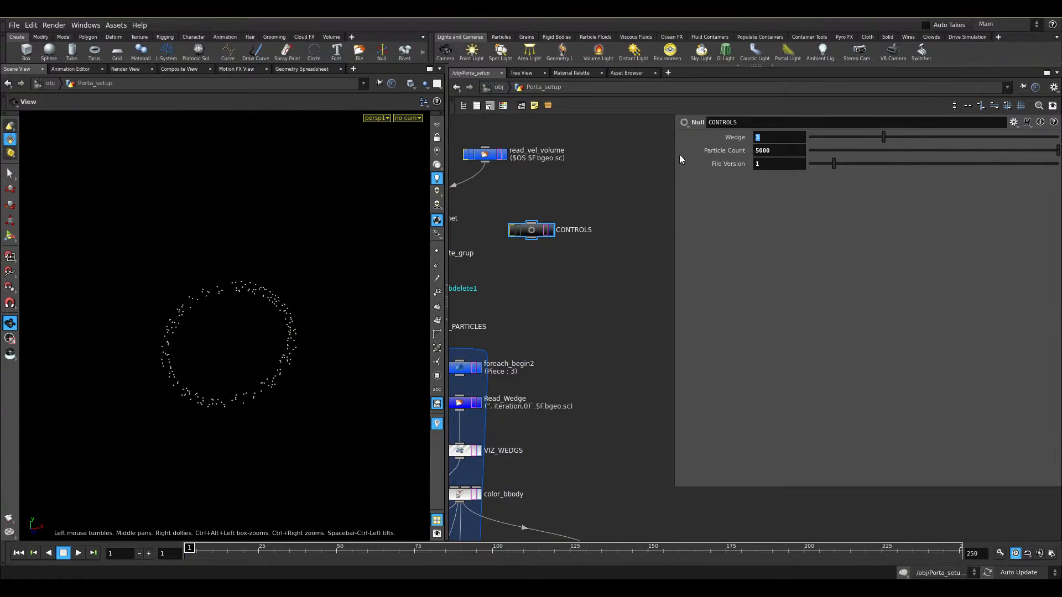
pyautogui.moveTo(635, 232); pyautogui.dragTo(662, 243, button='middle')
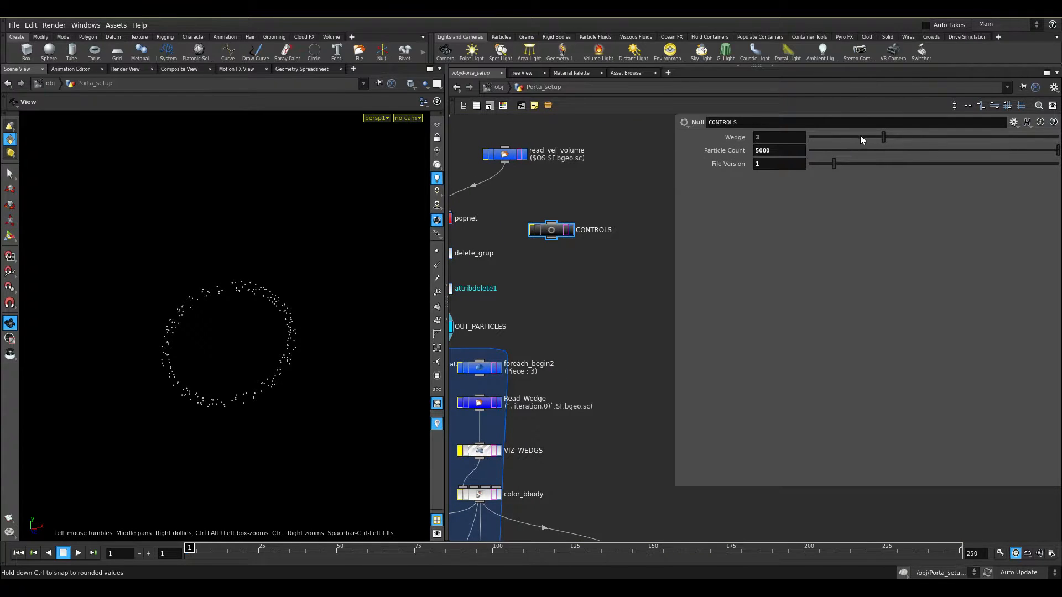
pyautogui.moveTo(882, 136); pyautogui.dragTo(898, 139)
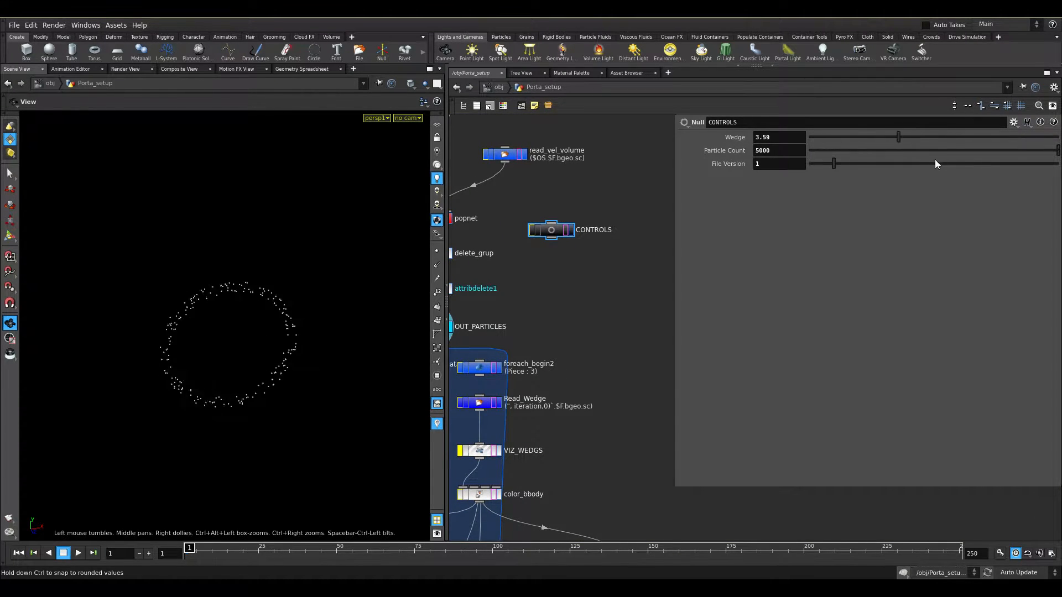
pyautogui.hotkey('ctrl', 'z')
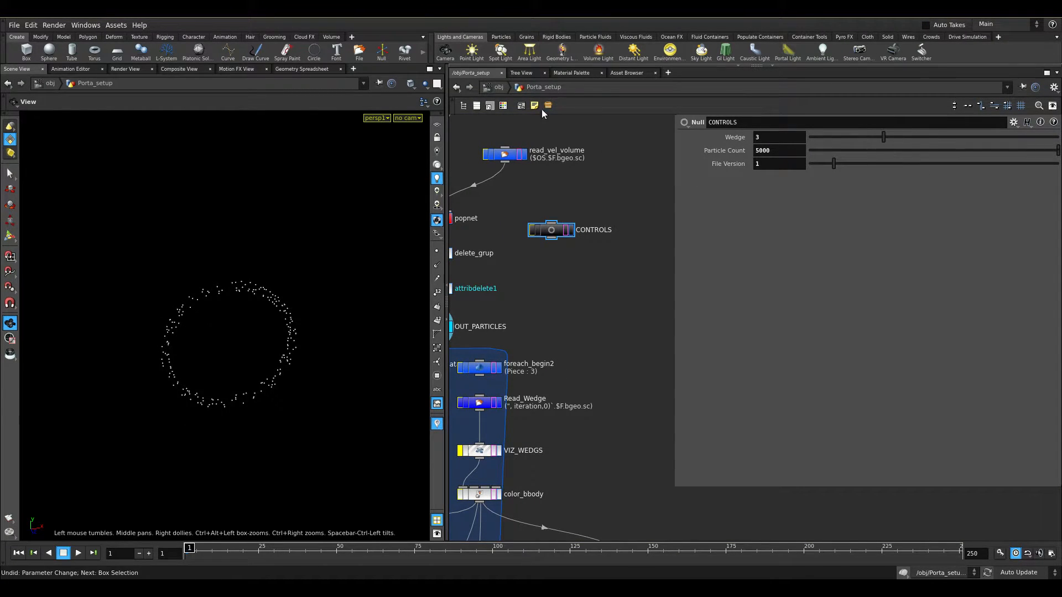
# - Return to ropnet1 and inspect the Channel path that links wedge1 to the CONTROLS parameter
pyautogui.click(494, 87)
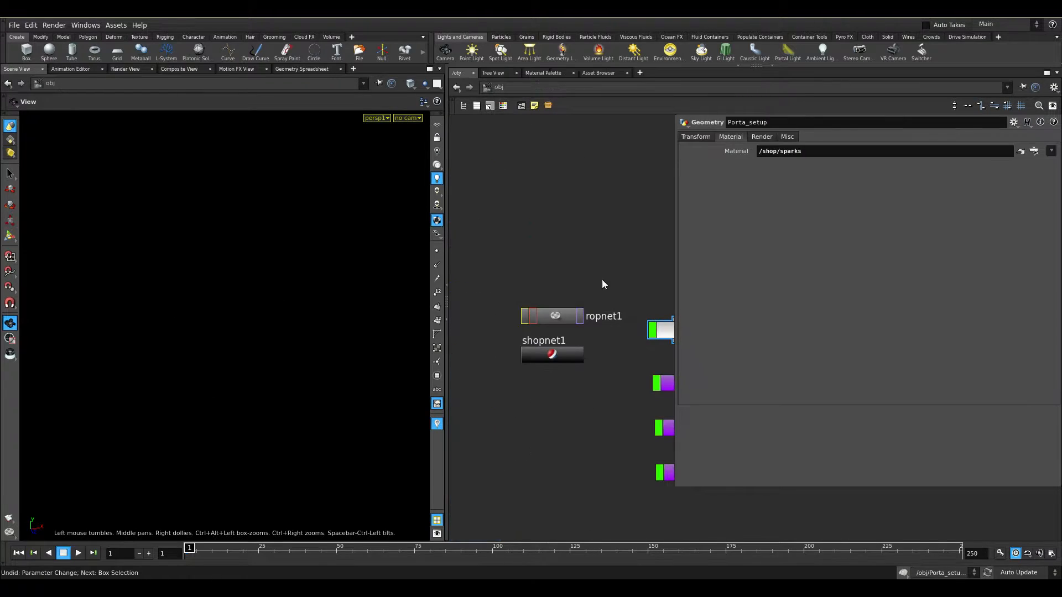
pyautogui.doubleClick(555, 316)
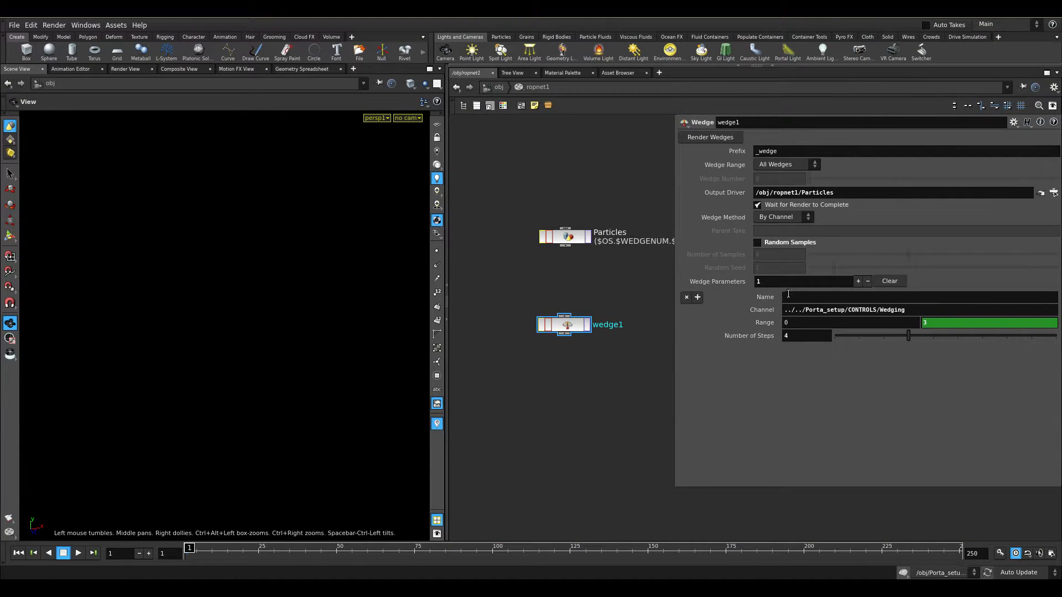
pyautogui.press('Tab')
pyautogui.click(873, 309)
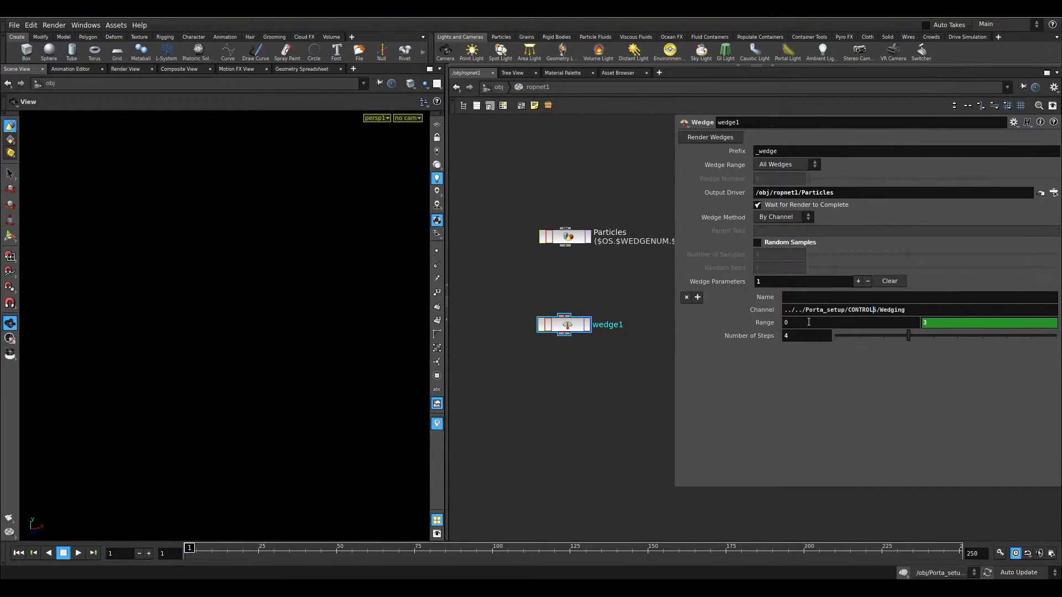
# - Reveal the expression behind wedge1's upper Range value, compare it with Number of Steps, and switch back to the evaluated value
pyautogui.click(783, 336)
pyautogui.click(935, 323)
pyautogui.write('ch("steps1")-1')
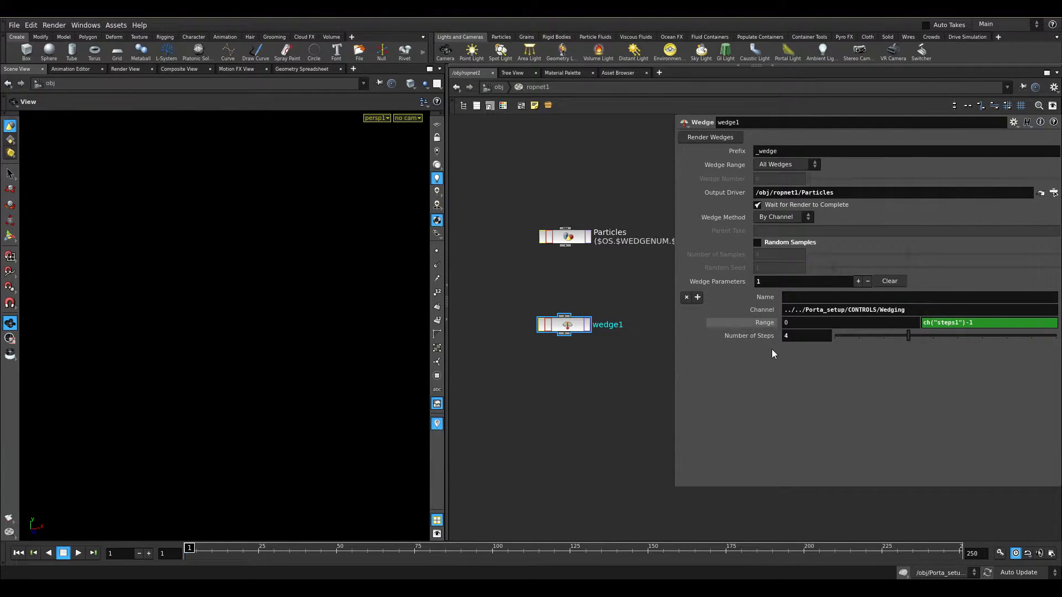
pyautogui.click(787, 335)
pyautogui.click(752, 320)
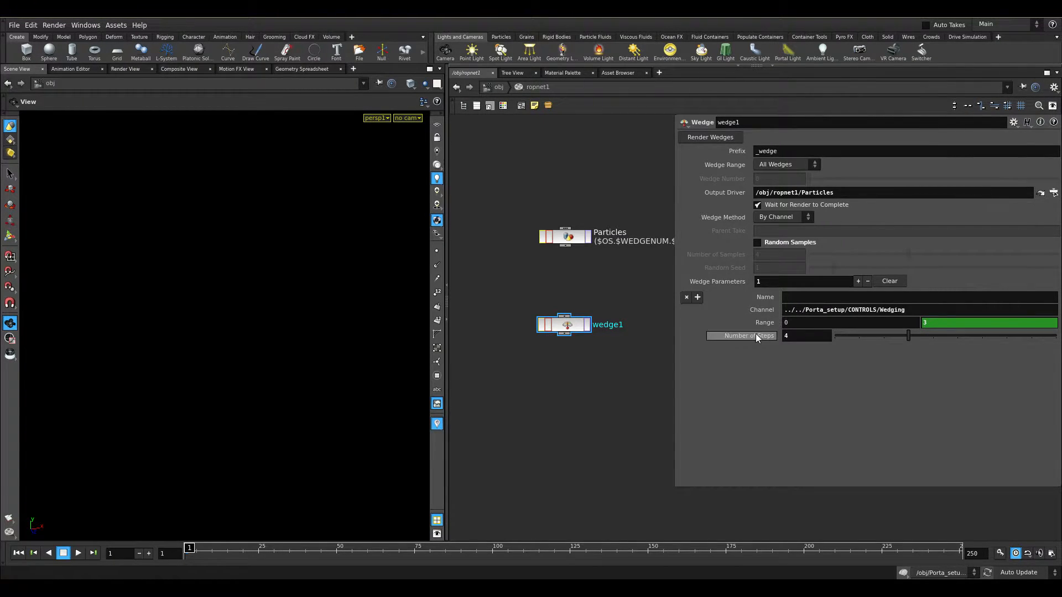
# - Return to Porta_setup and look over the for-each block below OUT_PARTICLES
pyautogui.click(499, 87)
pyautogui.doubleClick(606, 304)
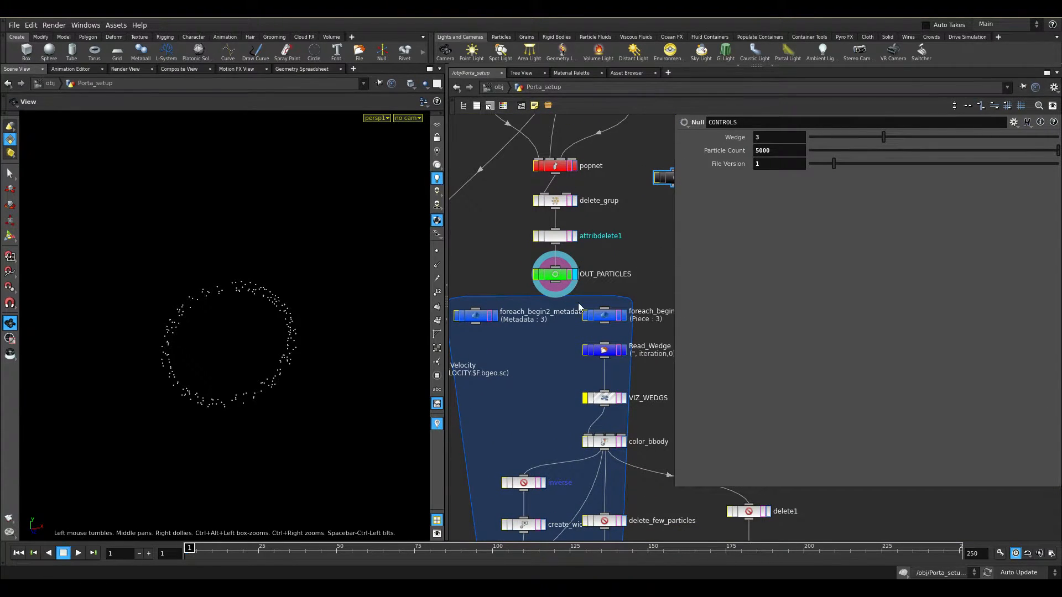
pyautogui.moveTo(560, 326); pyautogui.dragTo(555, 270, button='middle')
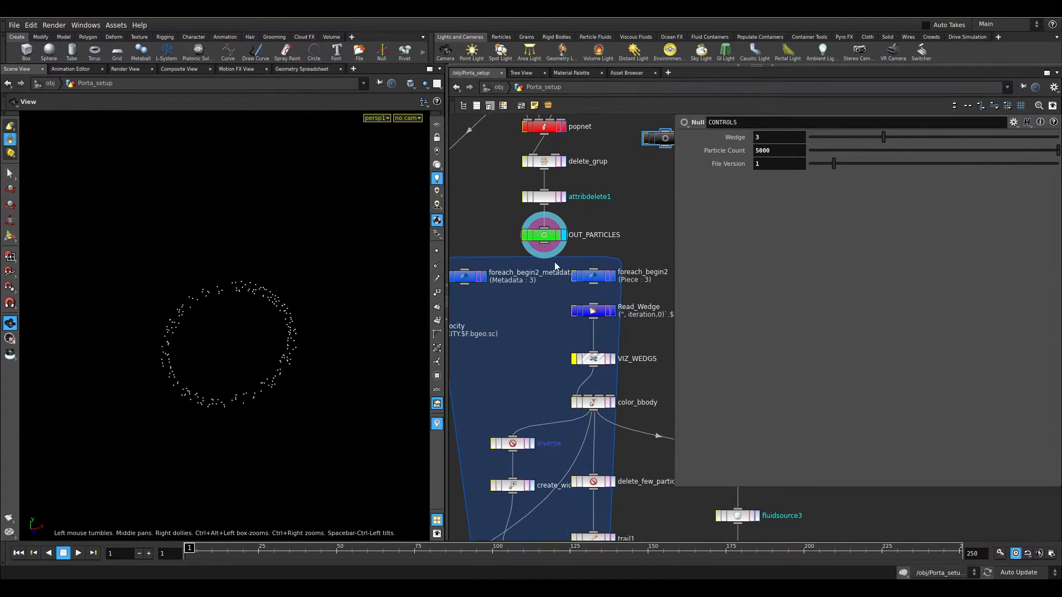
pyautogui.moveTo(625, 244); pyautogui.dragTo(657, 207, button='middle')
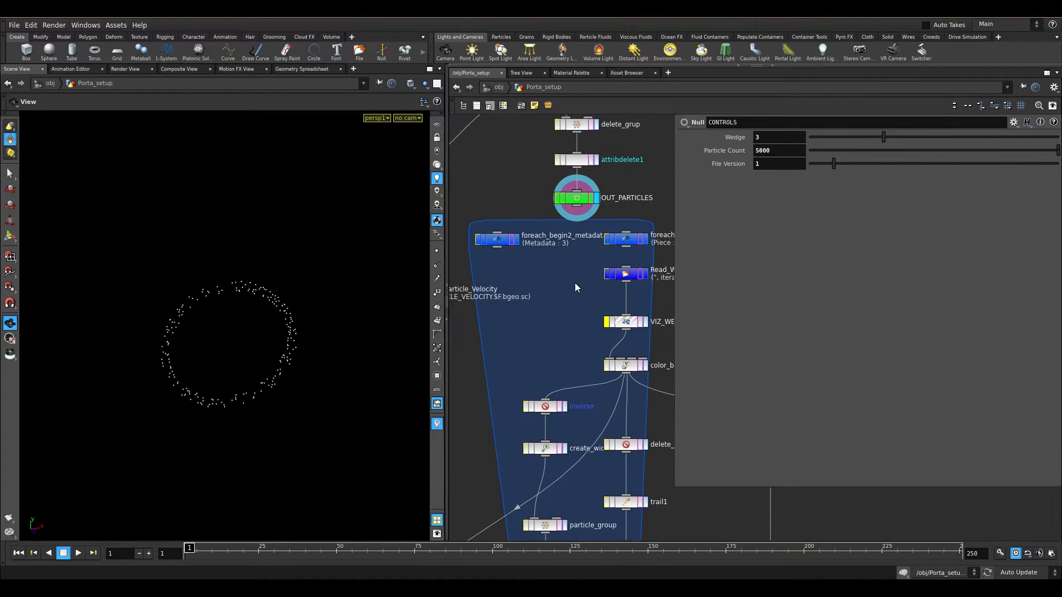
pyautogui.scroll(-6, 575, 280)
pyautogui.scroll(8, 551, 301)
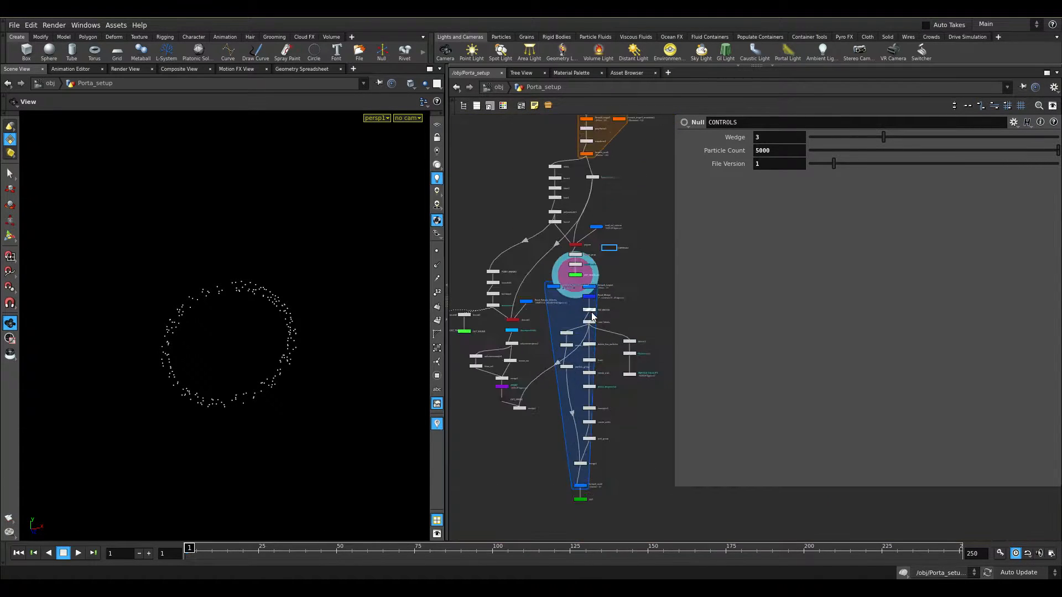
# - Select Read_Wedge, browse the cached particle sequences for its Geometry File, and close the chooser without picking one
pyautogui.scroll(1, 550, 296)
pyautogui.moveTo(551, 296); pyautogui.dragTo(498, 326, button='middle')
pyautogui.click(551, 273)
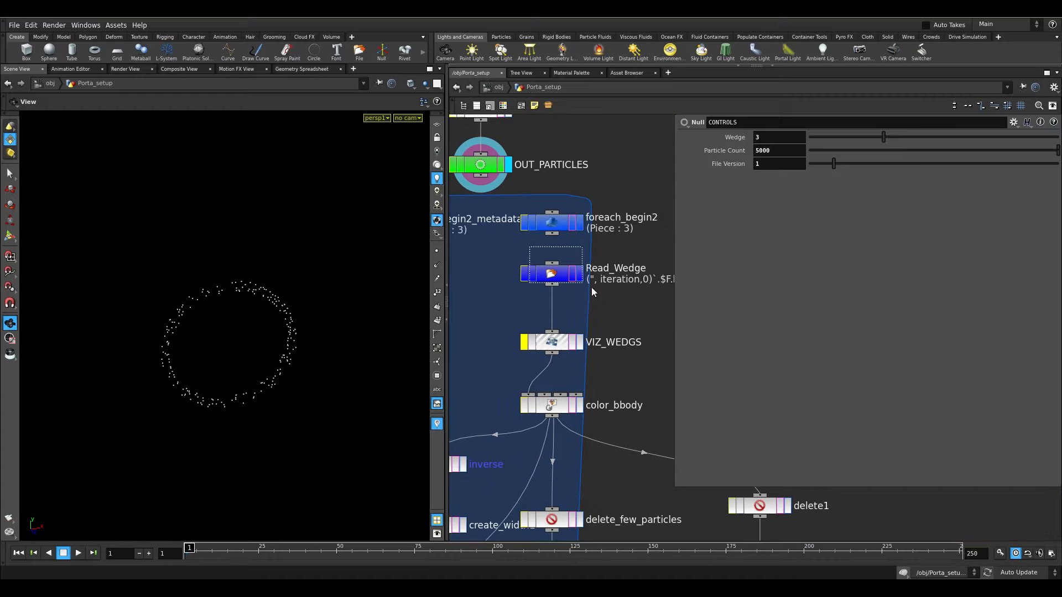
pyautogui.click(1054, 154)
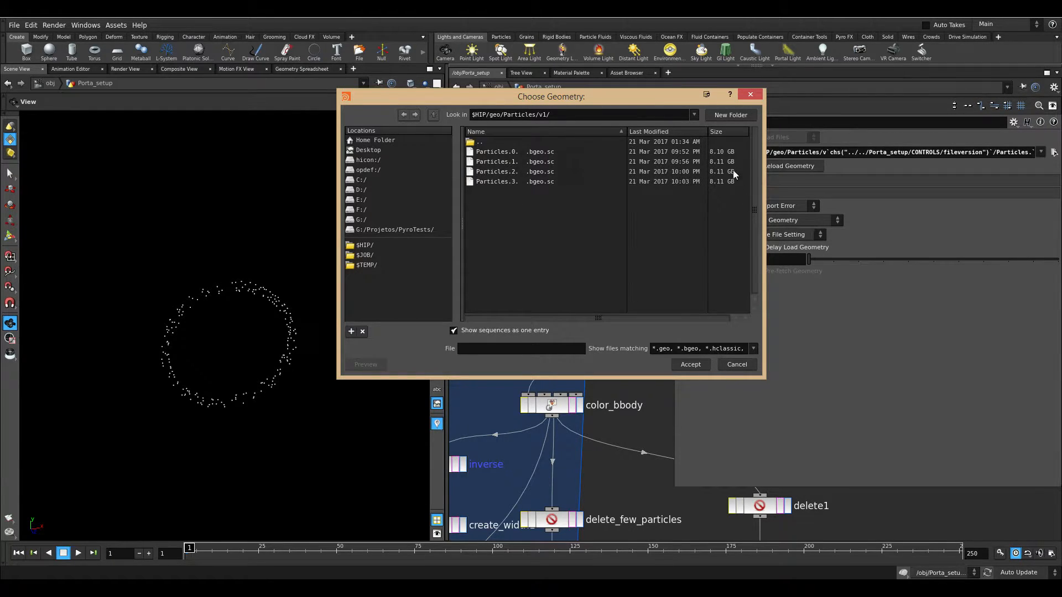
pyautogui.click(747, 369)
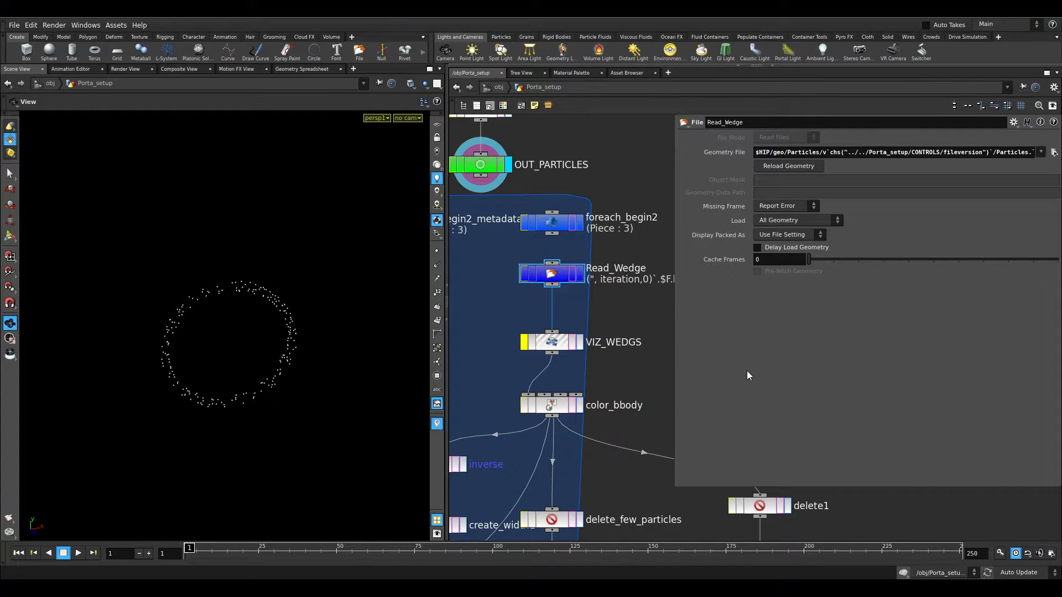
# - Advance the timeline to frame 28 and widen the network editor by narrowing the viewport
pyautogui.click(227, 553)
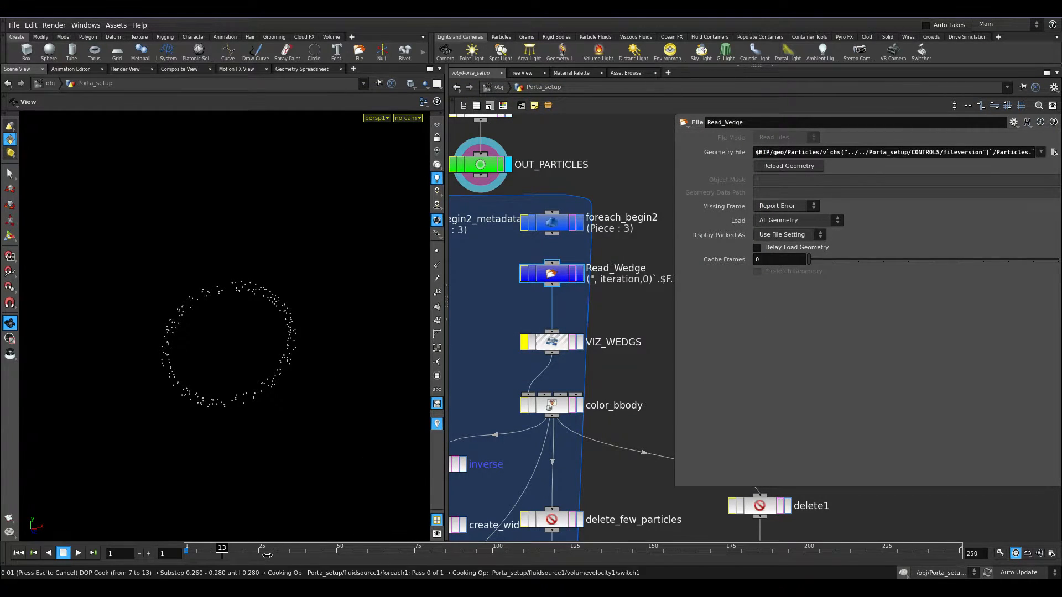
pyautogui.click(266, 553)
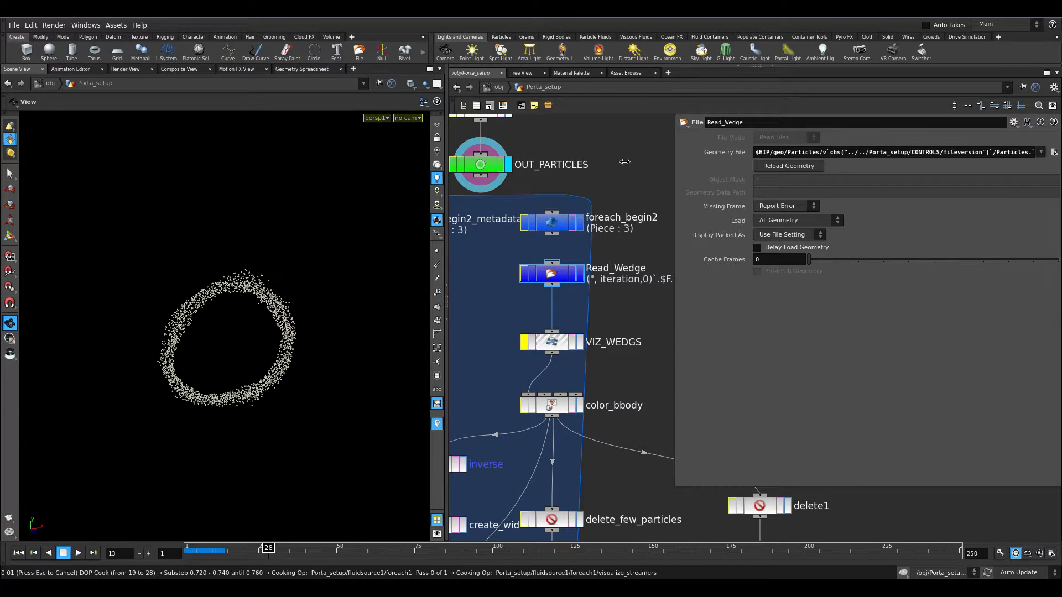
pyautogui.scroll(-3, 628, 157)
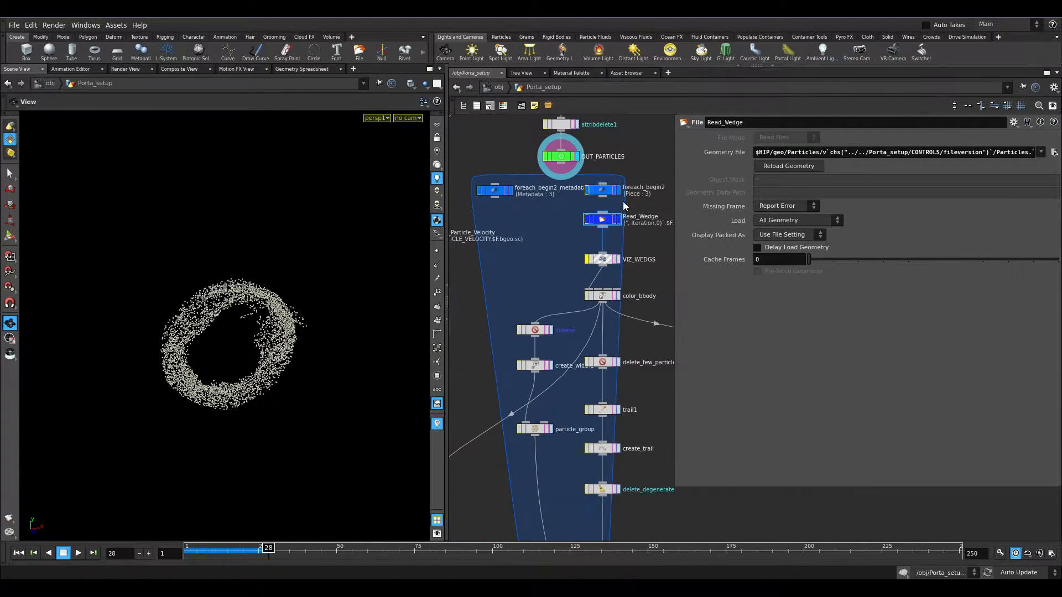
pyautogui.moveTo(447, 325); pyautogui.dragTo(407, 325)
pyautogui.scroll(3, 502, 246)
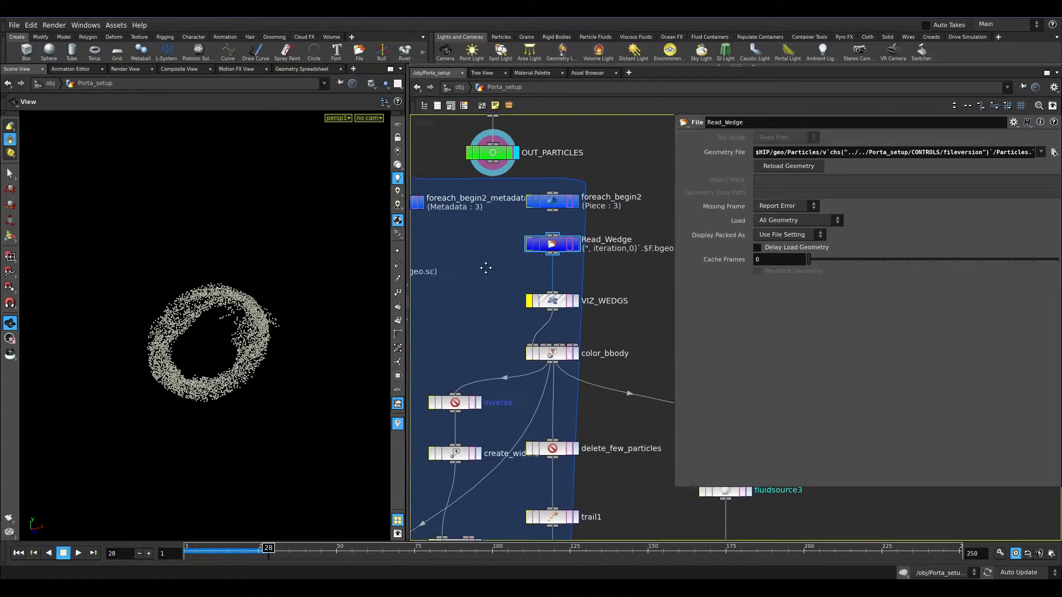
# - Set the display flag on foreach_begin2 and nudge the node slightly sideways
pyautogui.click(573, 204)
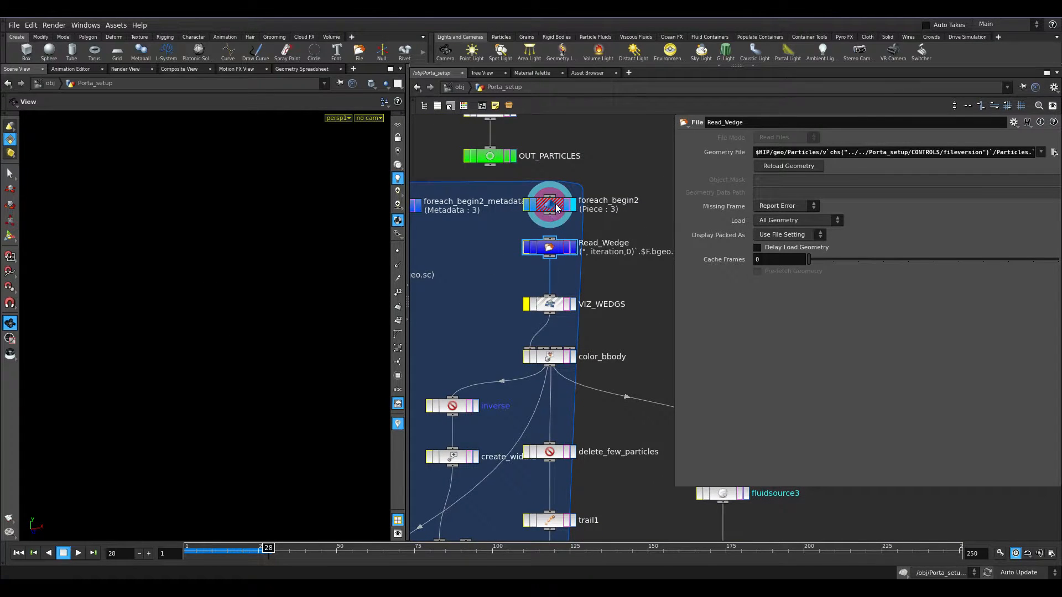
pyautogui.moveTo(557, 208); pyautogui.dragTo(550, 209)
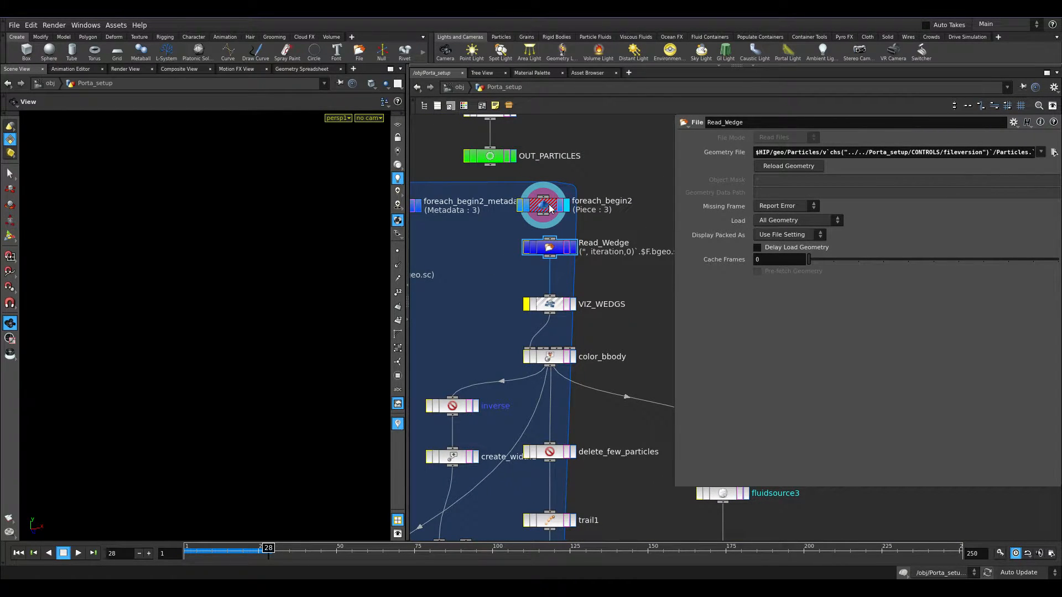
# - Select foreach_end2 at the end of the loop and review its Iterations expression and evaluated value
pyautogui.scroll(-3, 612, 373)
pyautogui.moveTo(613, 373); pyautogui.dragTo(602, 324, button='middle')
pyautogui.scroll(2, 604, 311)
pyautogui.scroll(2, 492, 325)
pyautogui.click(491, 312)
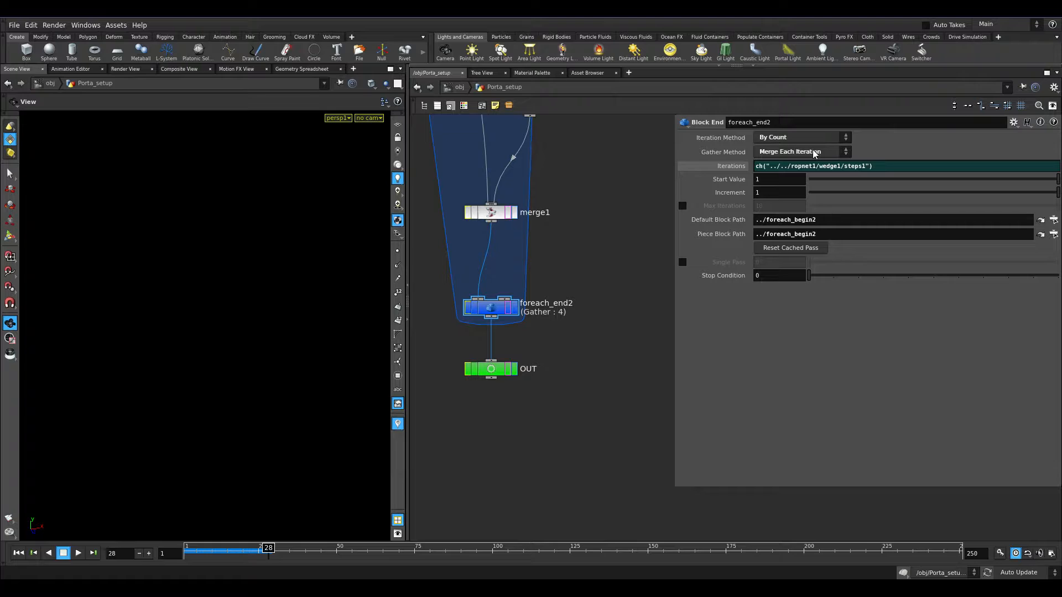
pyautogui.click(743, 165)
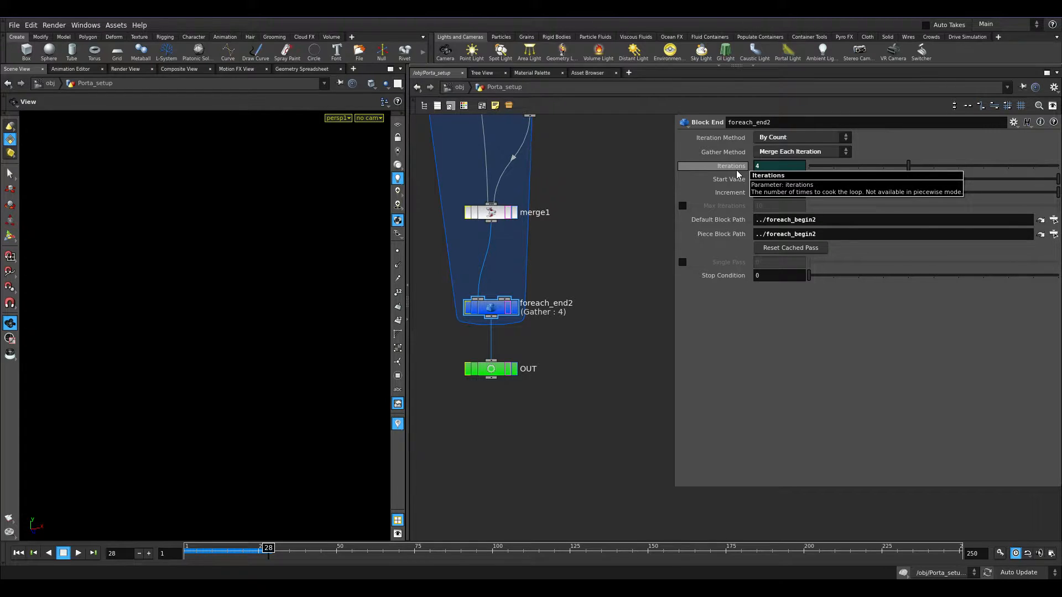
# - Go back into ropnet1 to check wedge1's Number of Steps, which drives the loop iterations
pyautogui.click(455, 87)
pyautogui.click(449, 298)
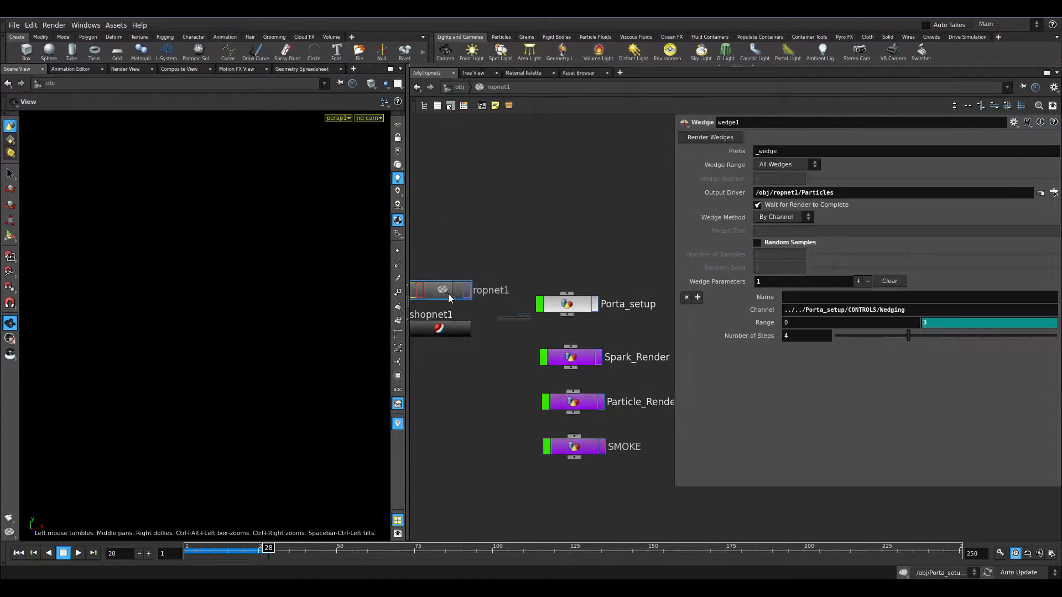
pyautogui.doubleClick(449, 297)
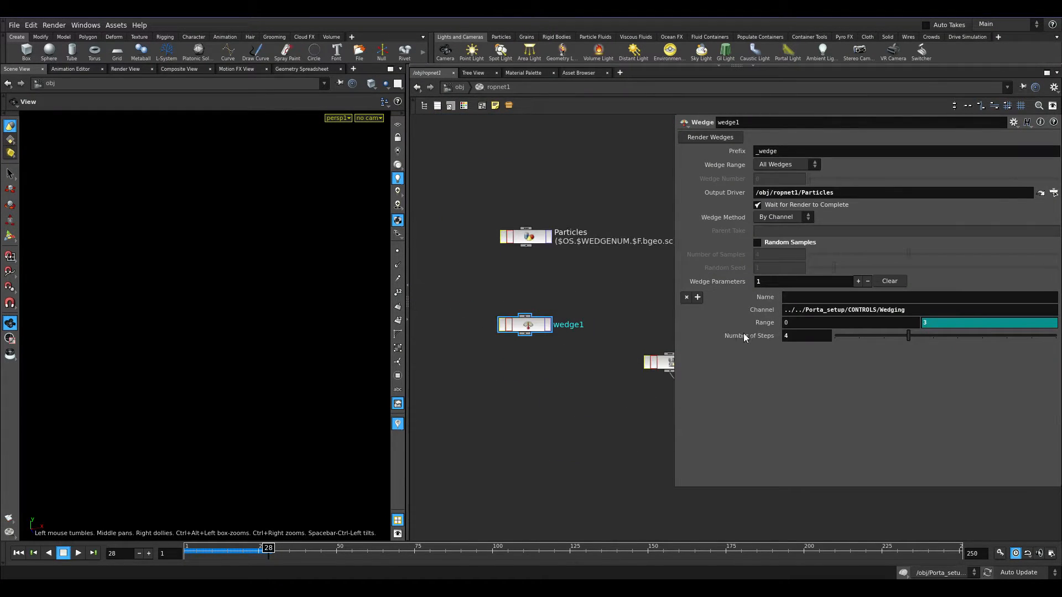
# - Return to Porta_setup and select foreach_begin2 to review its Method and Block Path
pyautogui.click(459, 87)
pyautogui.doubleClick(570, 303)
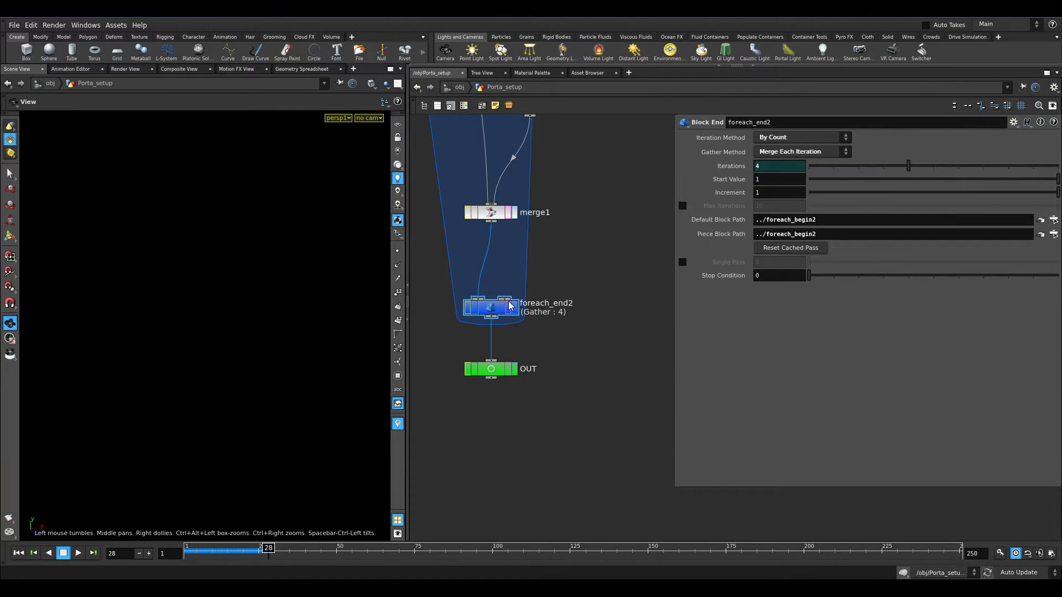
pyautogui.scroll(-5, 581, 299)
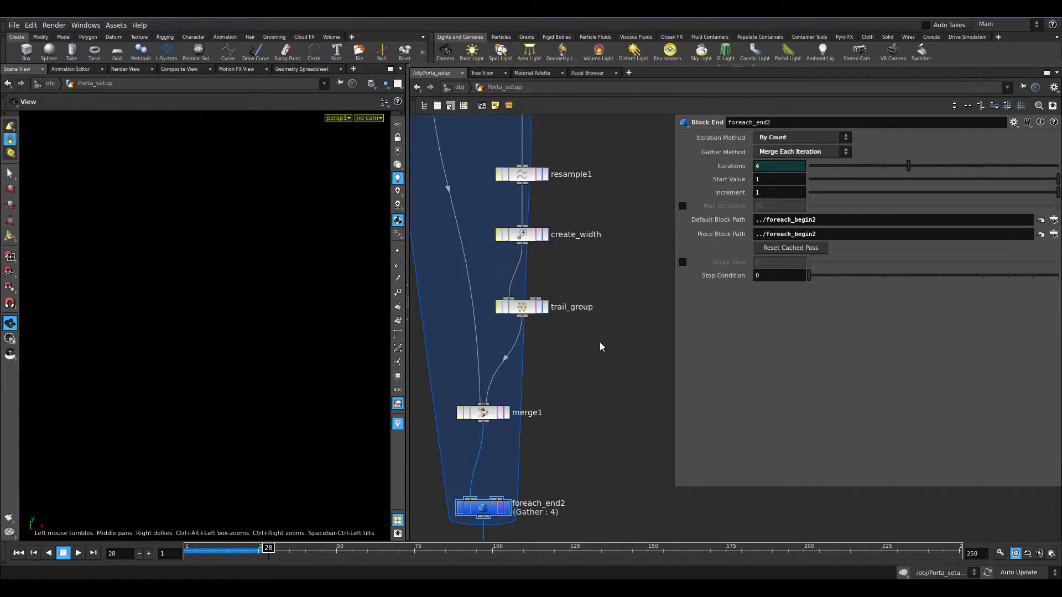
pyautogui.scroll(3, 609, 309)
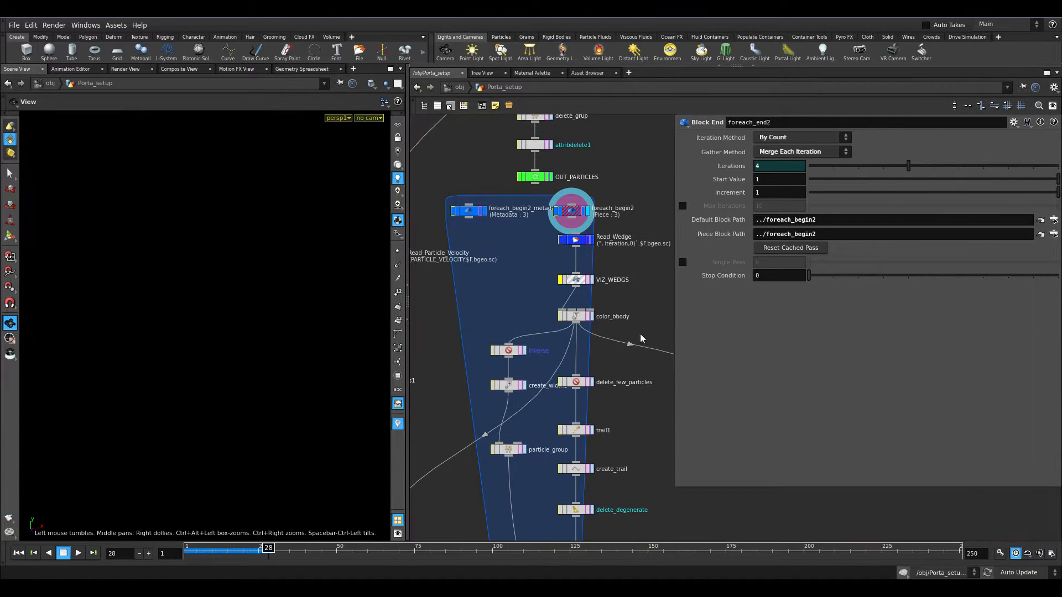
pyautogui.click(555, 185)
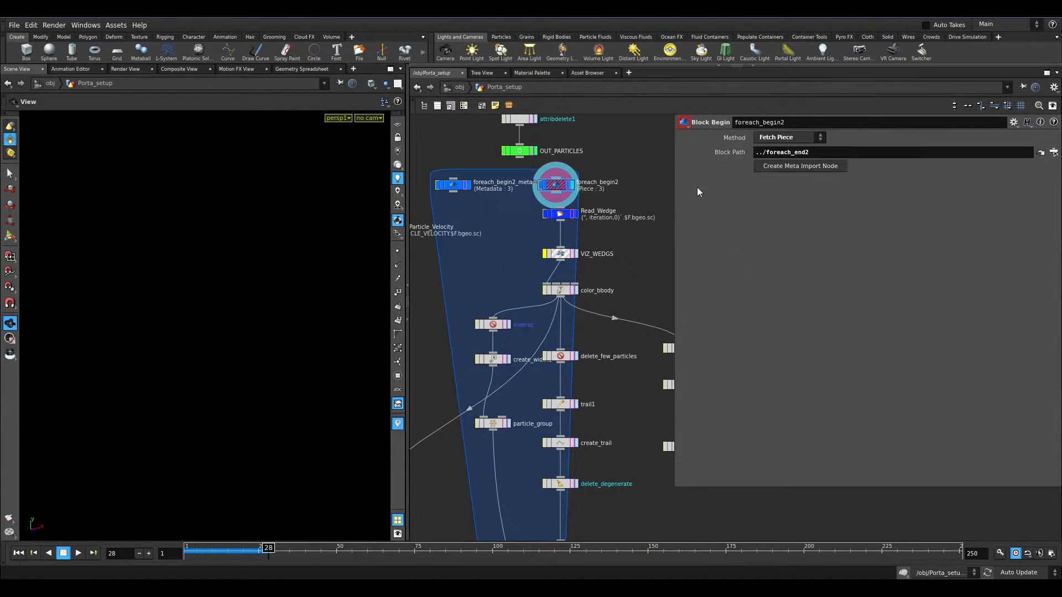
# - Display Read_Wedge, open the chooser for its Geometry File, and move the dialog clear of the node's parameters
pyautogui.click(559, 215)
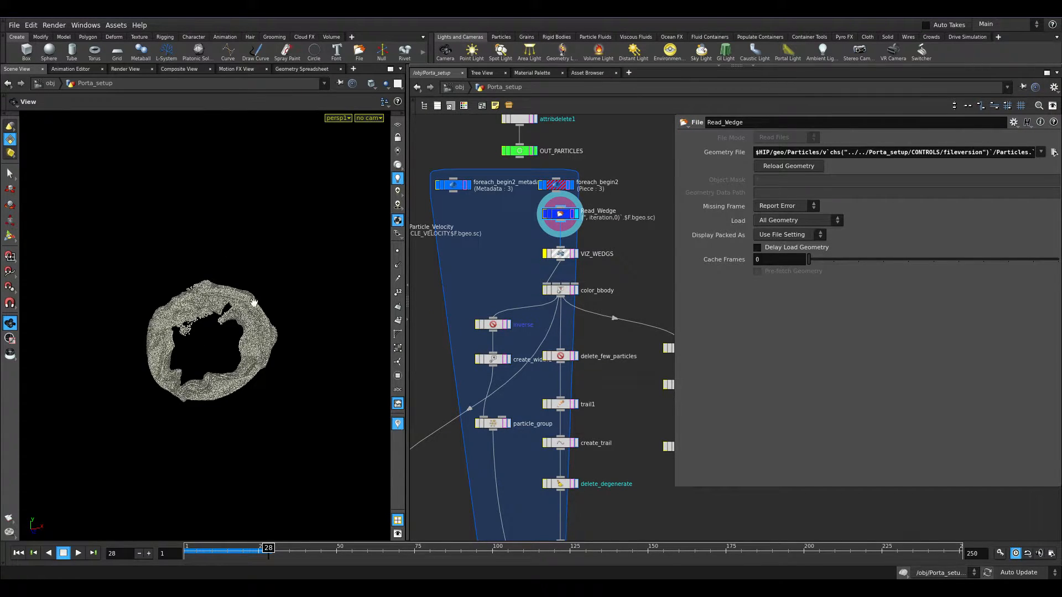
pyautogui.click(1053, 152)
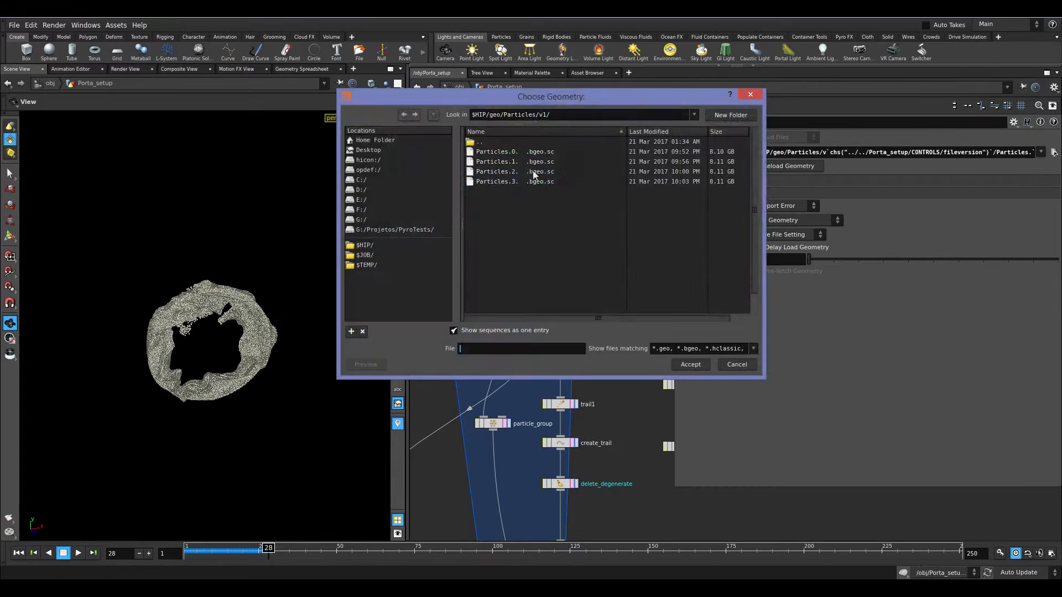
pyautogui.moveTo(587, 97); pyautogui.dragTo(337, 158)
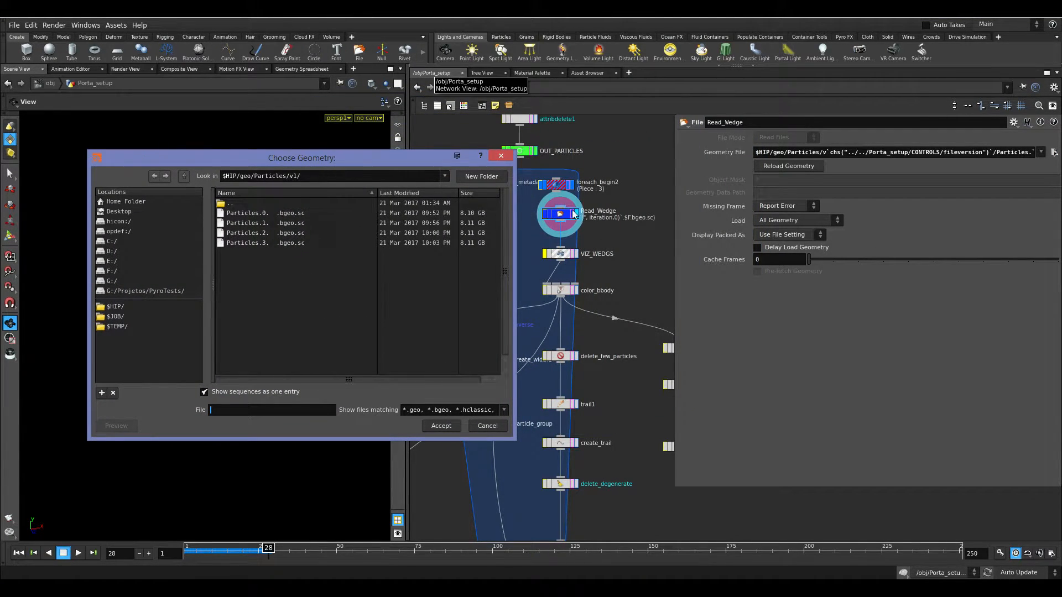
# - Close the geometry chooser, widen the parameter area, and highlight the fileversion reference in Read_Wedge's Geometry File path
pyautogui.click(500, 156)
pyautogui.moveTo(674, 280); pyautogui.dragTo(520, 282)
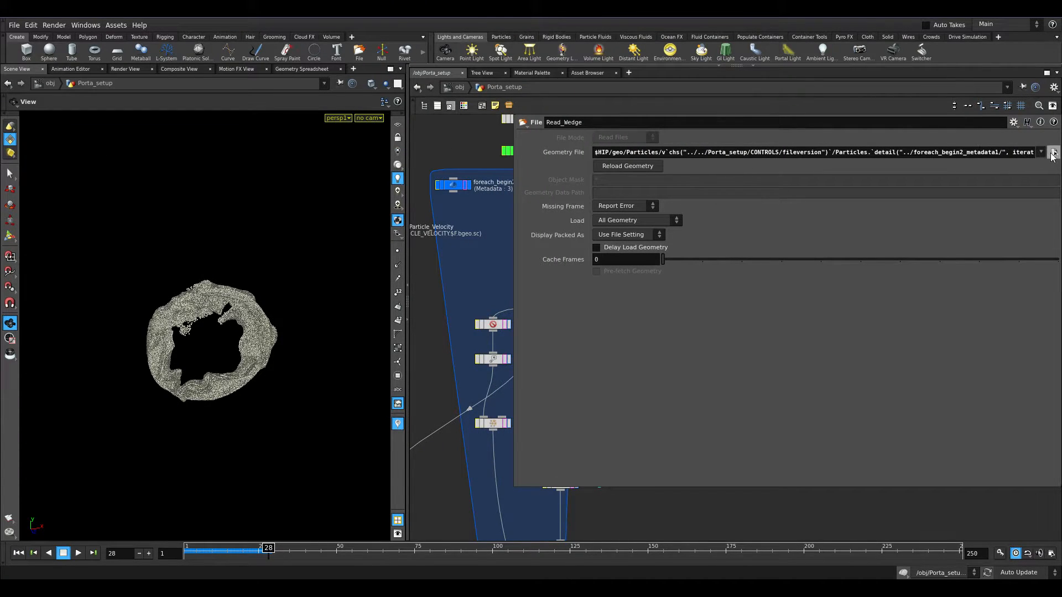
pyautogui.moveTo(655, 152); pyautogui.dragTo(834, 152)
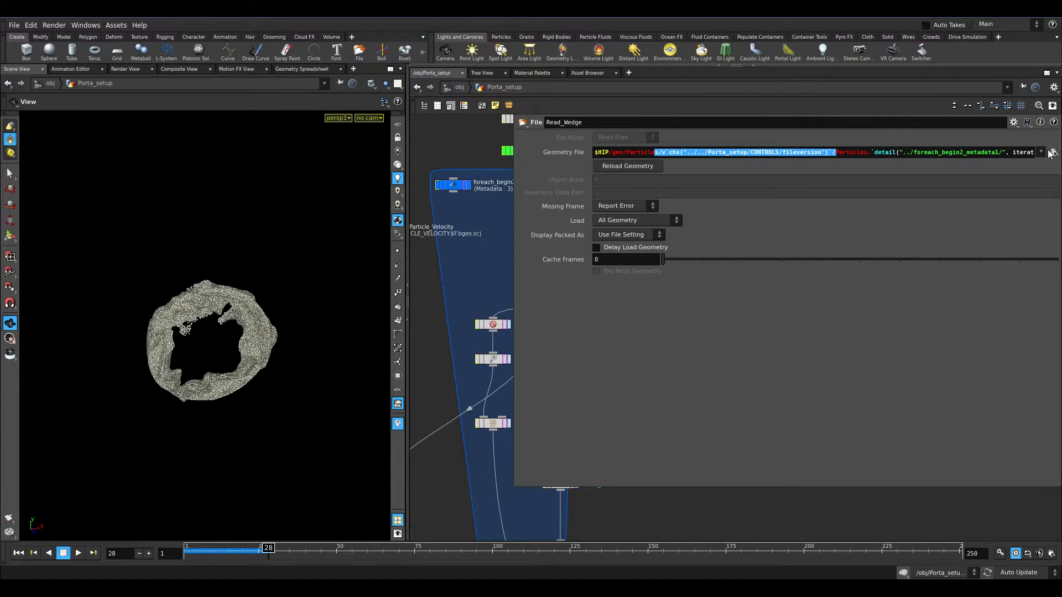
# - Browse the geometry chooser from $HIP/geo into Particles/v1 to compare the folder structure and cached sequences with the Geometry File path
pyautogui.click(1050, 152)
pyautogui.doubleClick(229, 204)
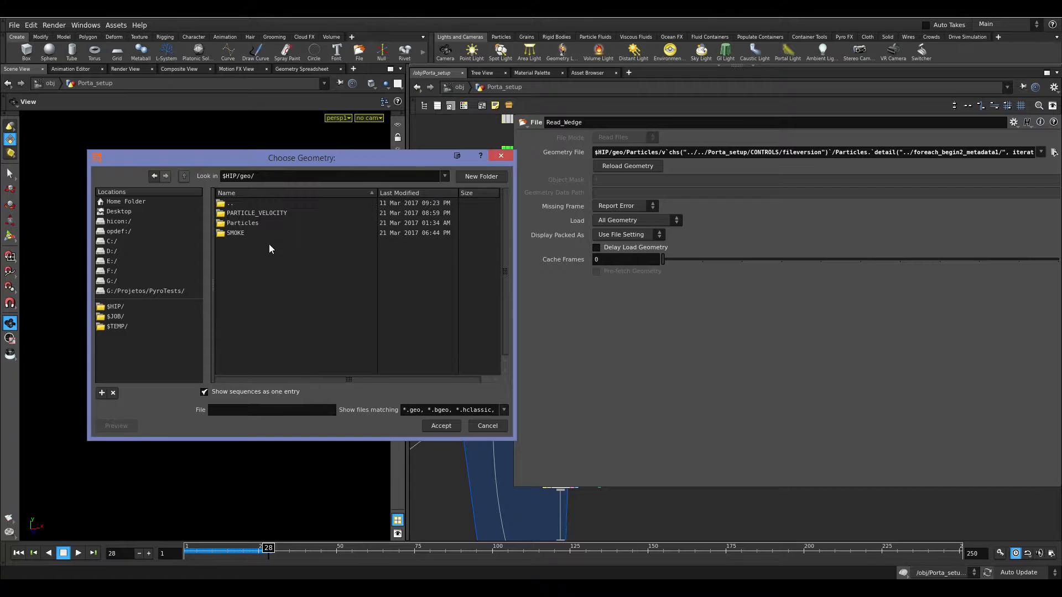
pyautogui.doubleClick(243, 224)
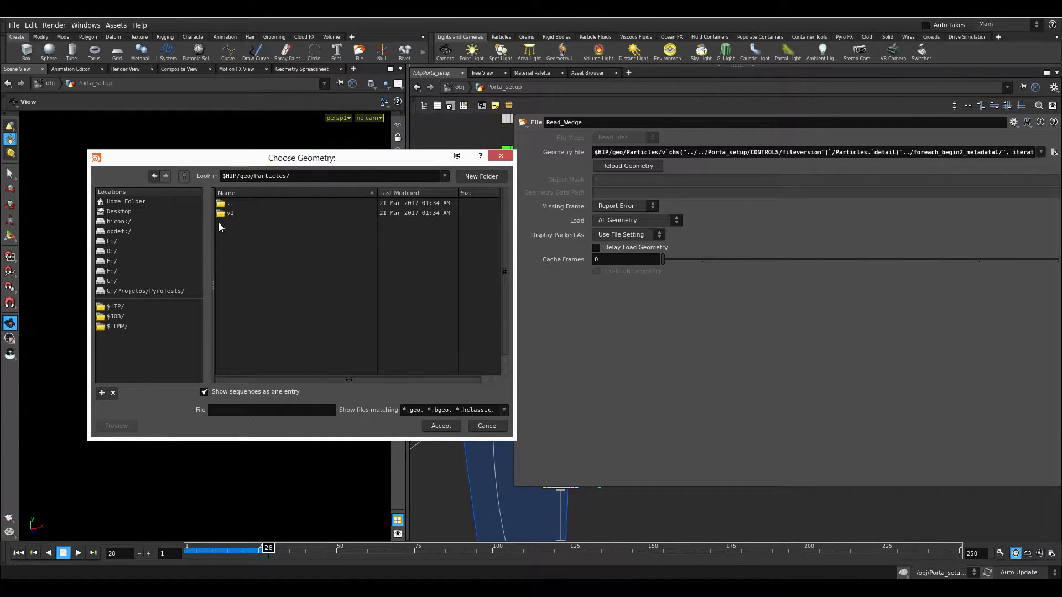
pyautogui.doubleClick(229, 213)
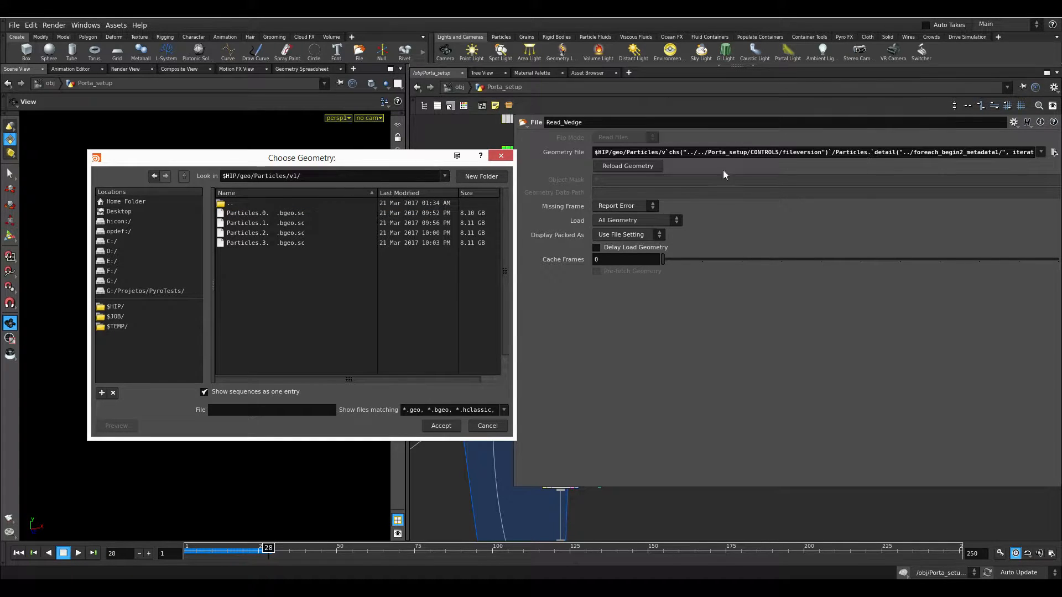
pyautogui.click(501, 155)
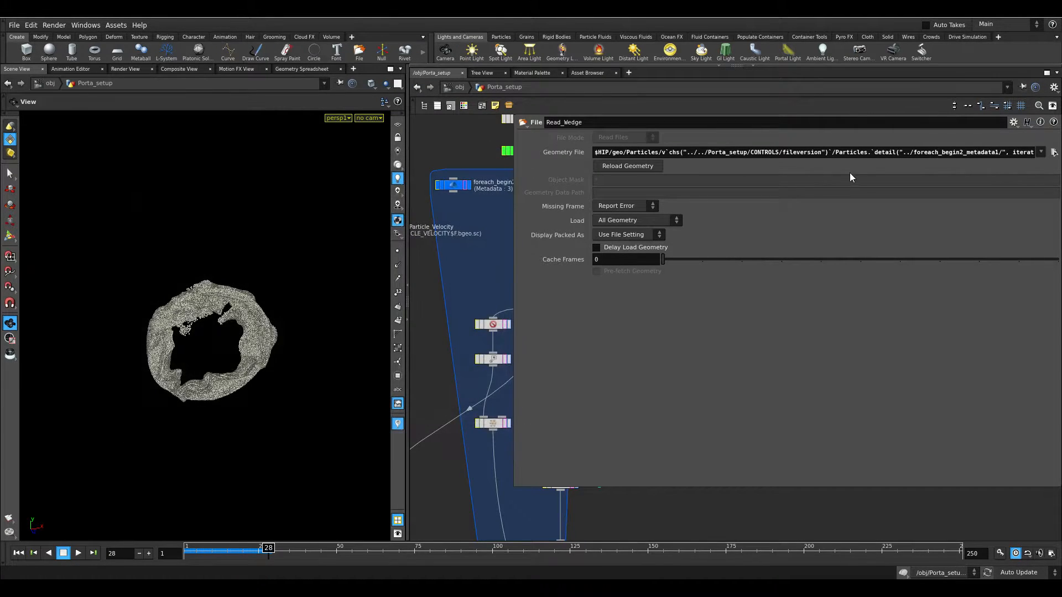
# - Examine the rest of the Geometry File path, highlighting the detail() iteration expression on foreach_begin2_metadata1 and the $F.bgeo.sc ending
pyautogui.click(872, 151)
pyautogui.moveTo(1007, 150); pyautogui.dragTo(1028, 160)
pyautogui.click(993, 152)
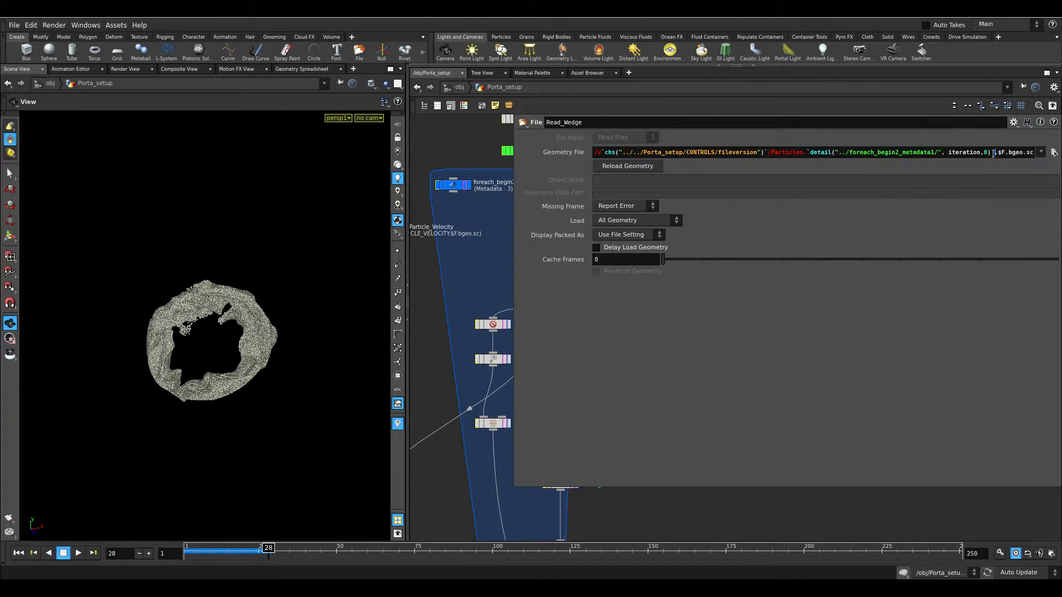
pyautogui.moveTo(811, 154); pyautogui.dragTo(918, 152)
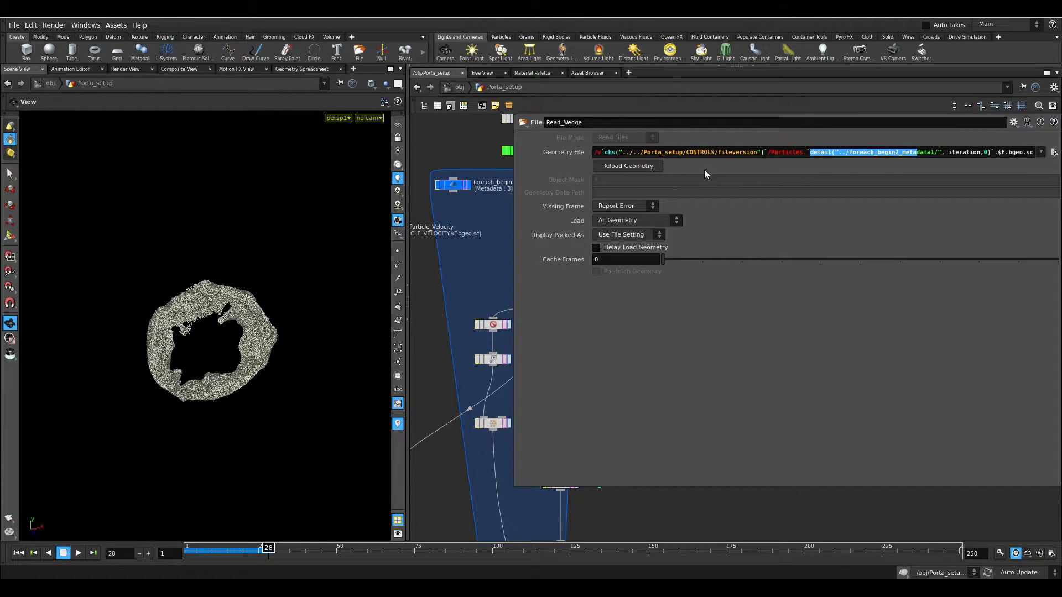
pyautogui.click(939, 152)
pyautogui.moveTo(1001, 153); pyautogui.dragTo(1033, 152)
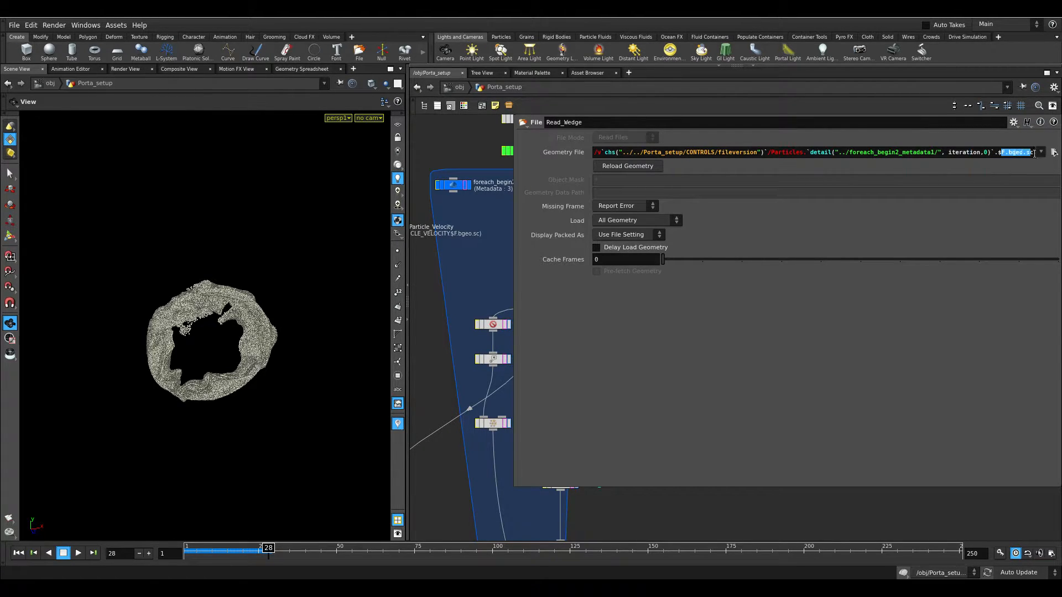
pyautogui.click(1010, 154)
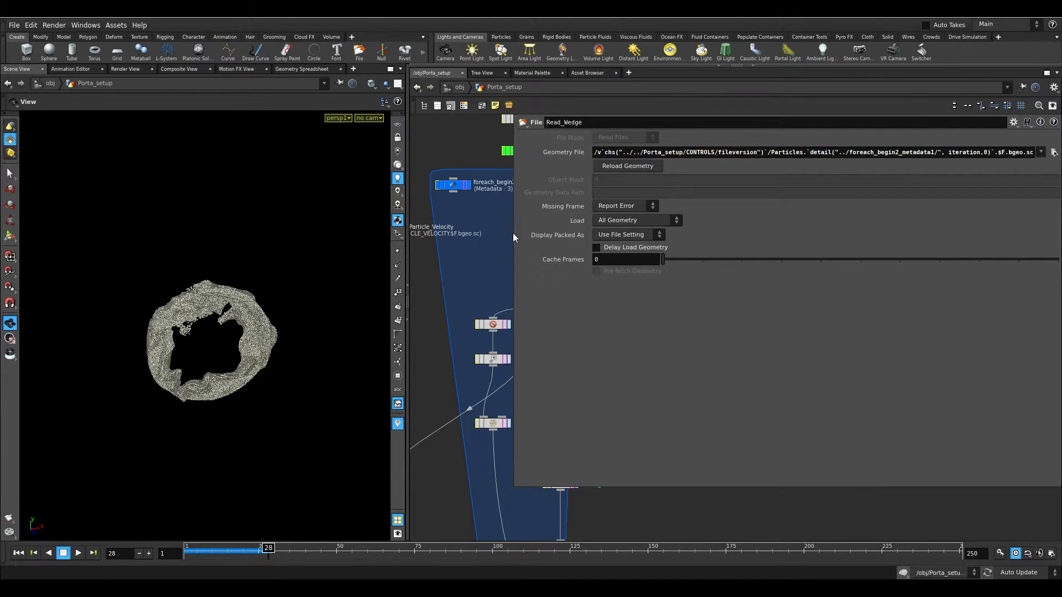
# - Try feeding the wedge particles straight into foreach_end2 to inspect the gathered result, and reconnect merge1 to the loop end
pyautogui.moveTo(514, 234); pyautogui.dragTo(775, 237)
pyautogui.scroll(3, 566, 257)
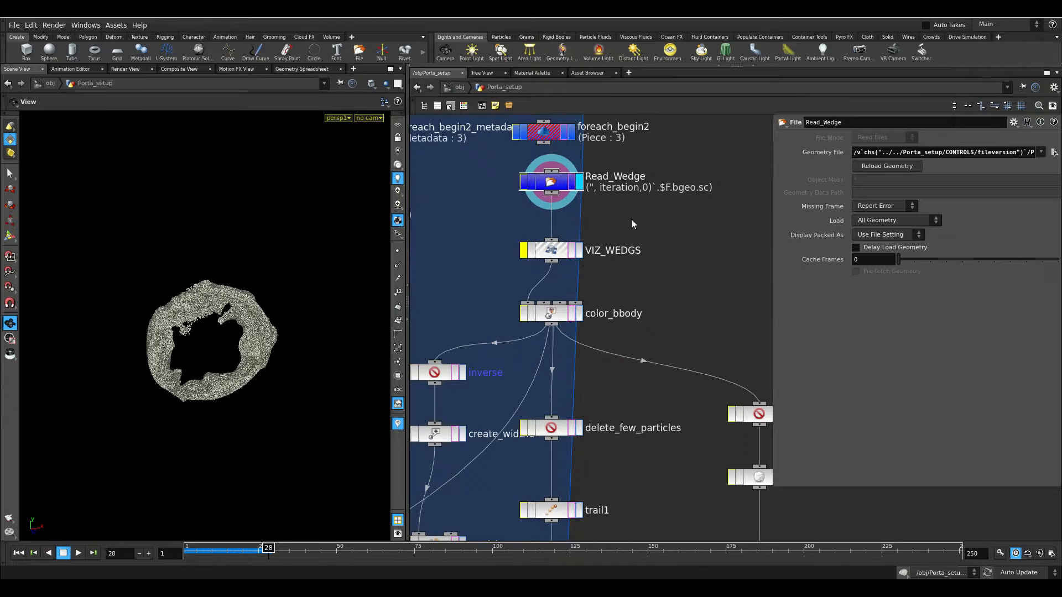
pyautogui.moveTo(648, 334); pyautogui.dragTo(668, 210, button='middle')
pyautogui.scroll(-2, 650, 287)
pyautogui.scroll(-6, 633, 258)
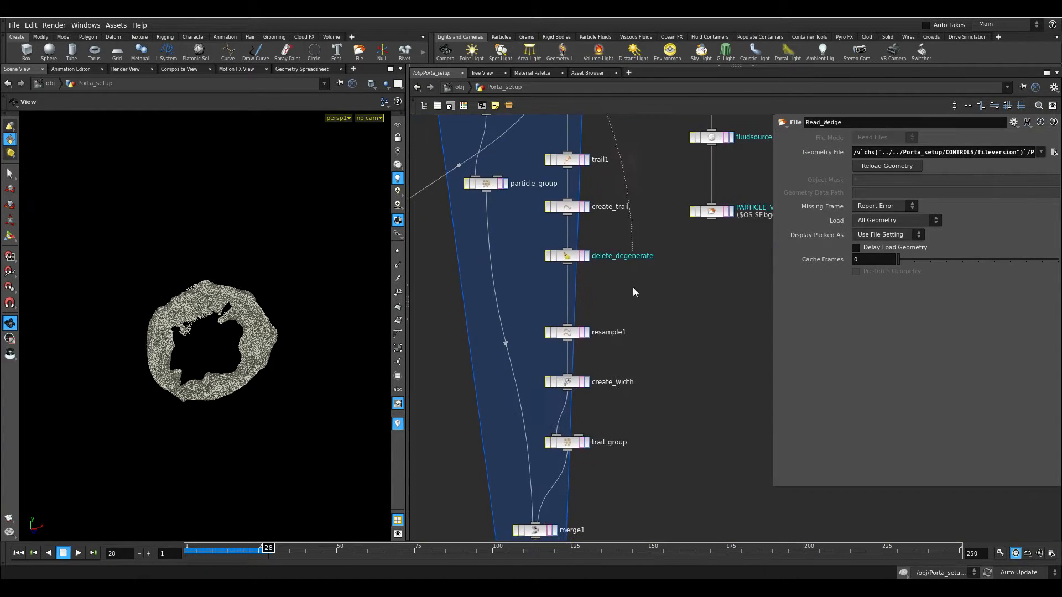
pyautogui.moveTo(551, 441); pyautogui.dragTo(531, 445)
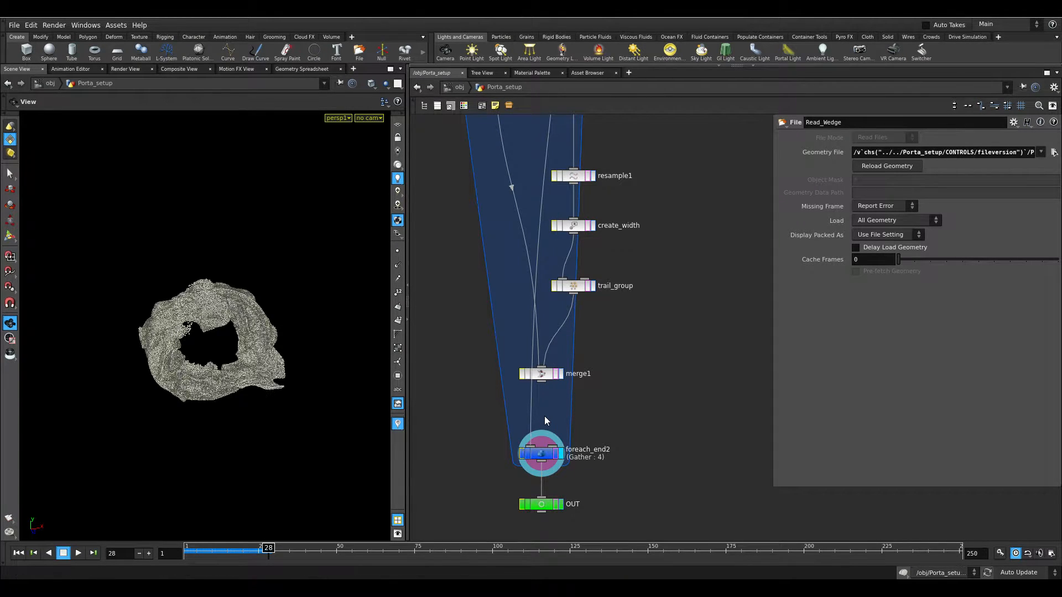
pyautogui.middleClick(553, 455)
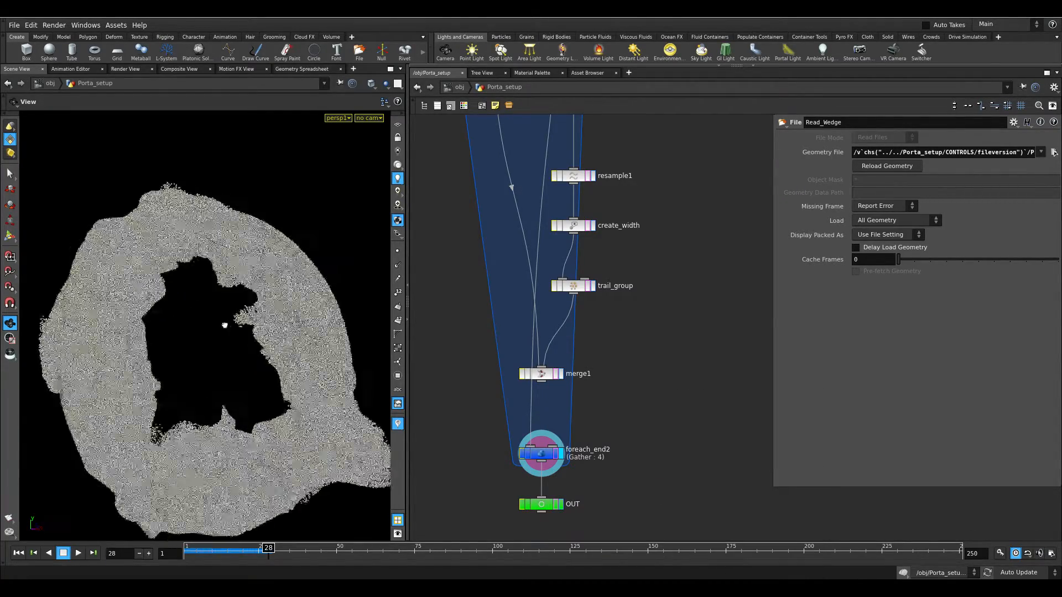
pyautogui.moveTo(197, 355); pyautogui.dragTo(154, 341)
pyautogui.moveTo(529, 442); pyautogui.dragTo(547, 386)
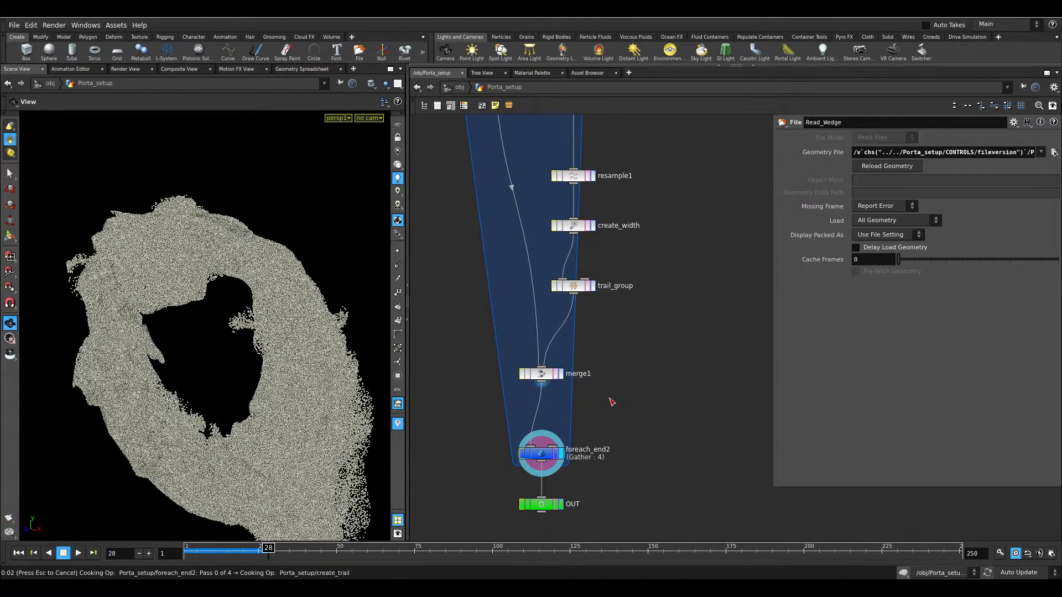
# - Return to frame 1, then select and display VIZ_WEDGS and turn off its bypass
pyautogui.hotkey('ctrl', 'Up')
pyautogui.moveTo(668, 256); pyautogui.dragTo(657, 402, button='middle')
pyautogui.scroll(-3, 671, 404)
pyautogui.scroll(3, 657, 402)
pyautogui.scroll(2, 657, 406)
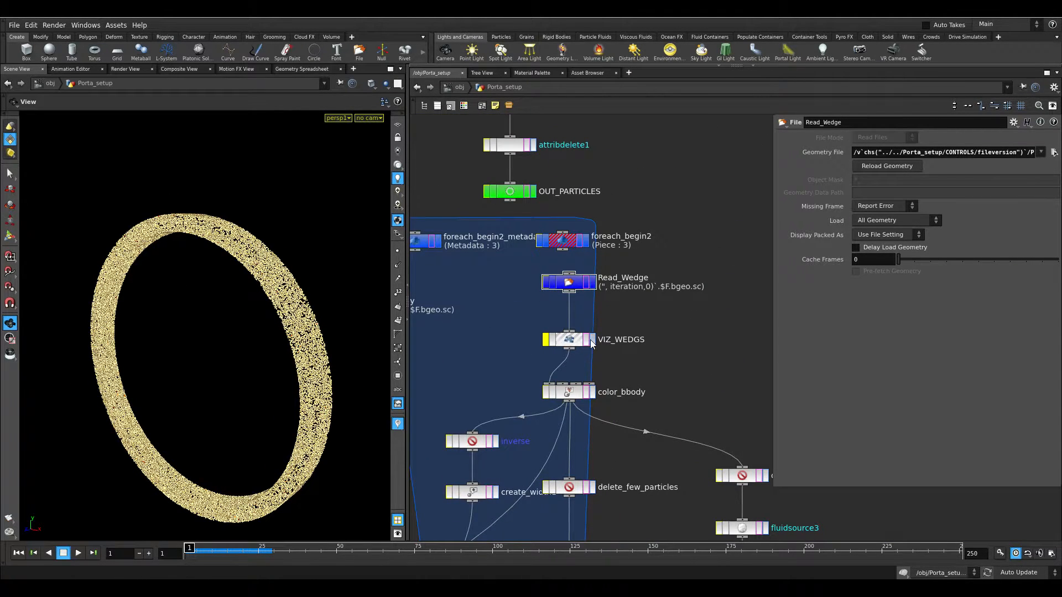
pyautogui.click(593, 340)
pyautogui.click(578, 342)
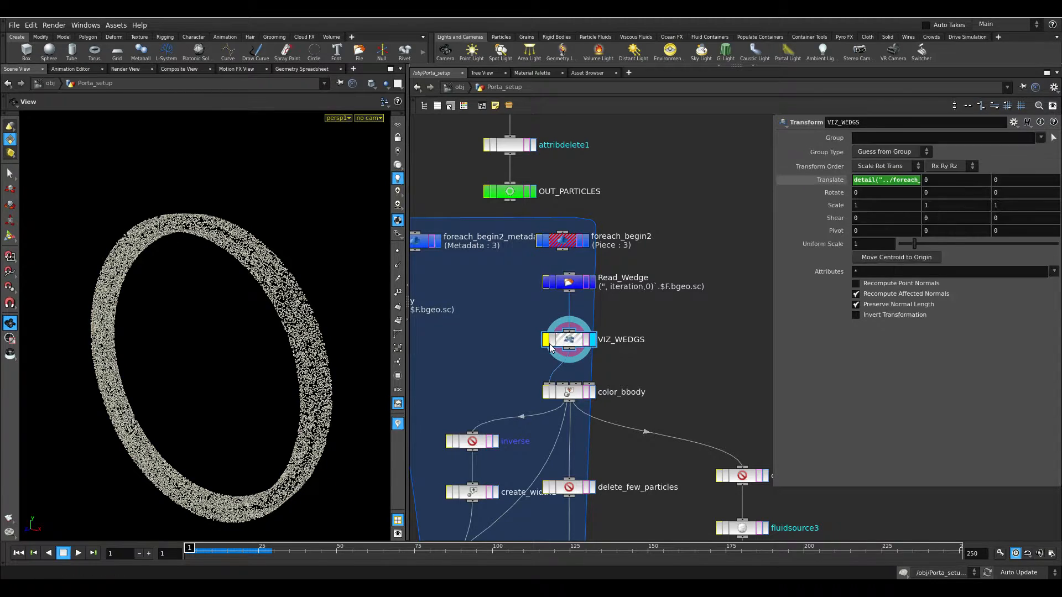
pyautogui.click(546, 339)
# - Wire VIZ_WEDGS directly into foreach_end2 and frame the ring from farther away
pyautogui.moveTo(570, 349); pyautogui.dragTo(529, 295)
pyautogui.moveTo(310, 392); pyautogui.dragTo(221, 375)
pyautogui.moveTo(221, 375); pyautogui.dragTo(165, 383, button='right')
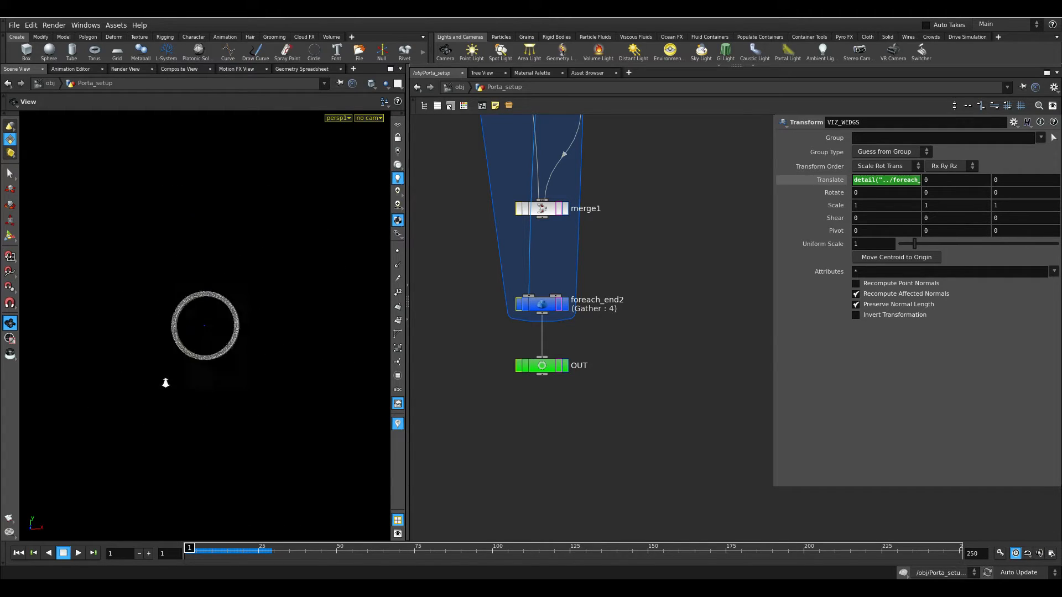
# - Display the foreach_end2 output at frame 108 and inspect the row of wedges in a maximized viewport, restoring the layout when finished
pyautogui.click(564, 304)
pyautogui.moveTo(197, 358); pyautogui.dragTo(308, 335, button='middle')
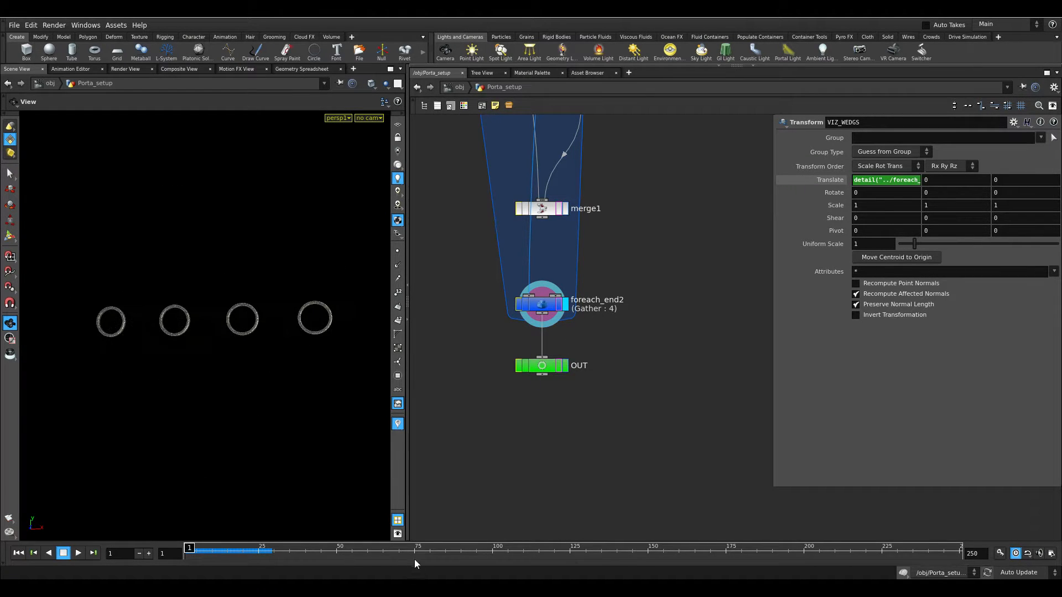
pyautogui.click(517, 548)
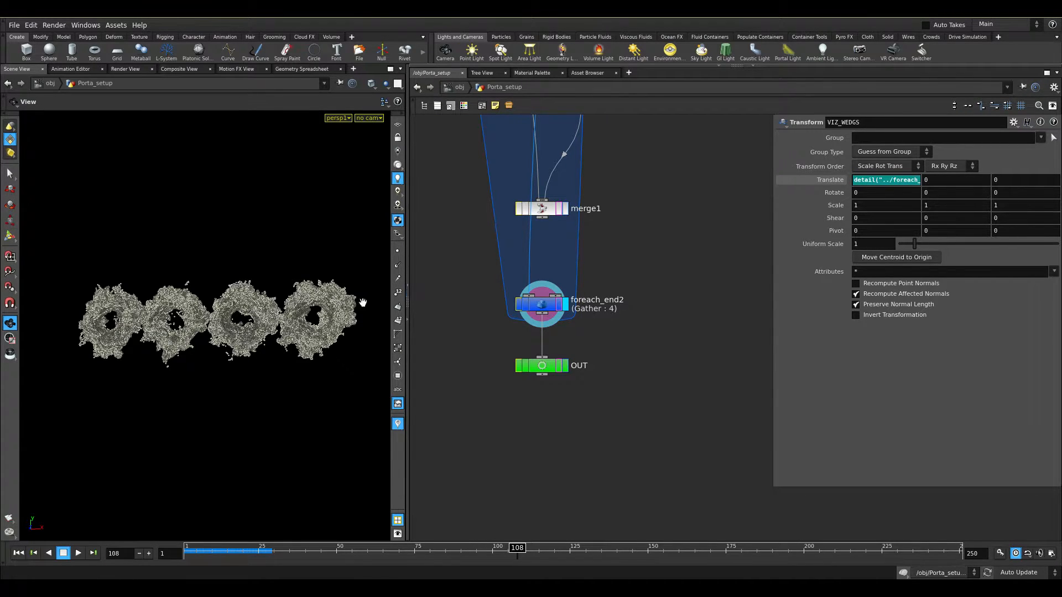
pyautogui.click(390, 69)
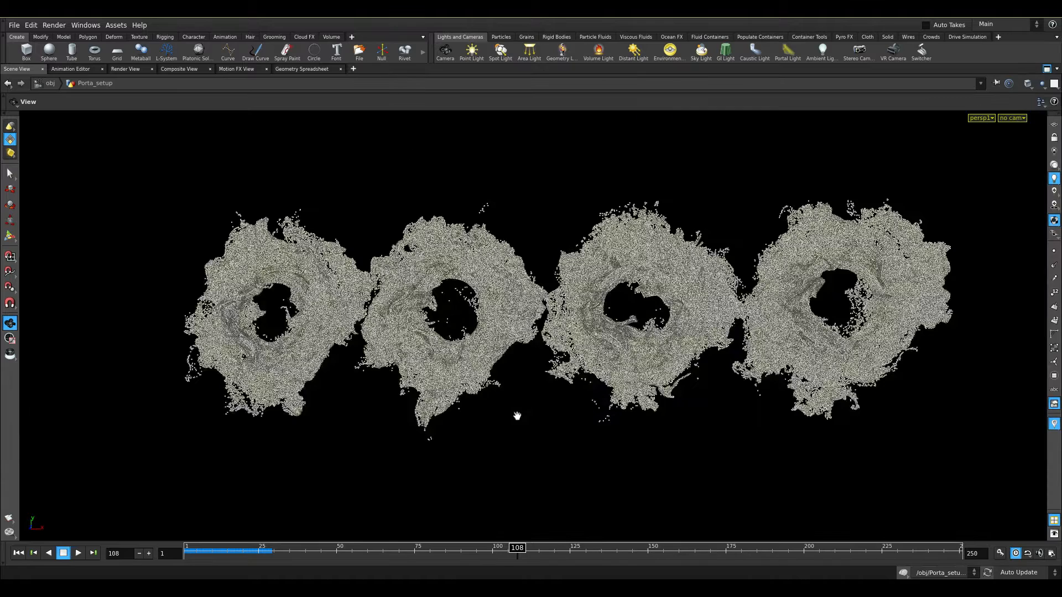
pyautogui.moveTo(637, 342); pyautogui.dragTo(506, 354)
pyautogui.scroll(2, 607, 370)
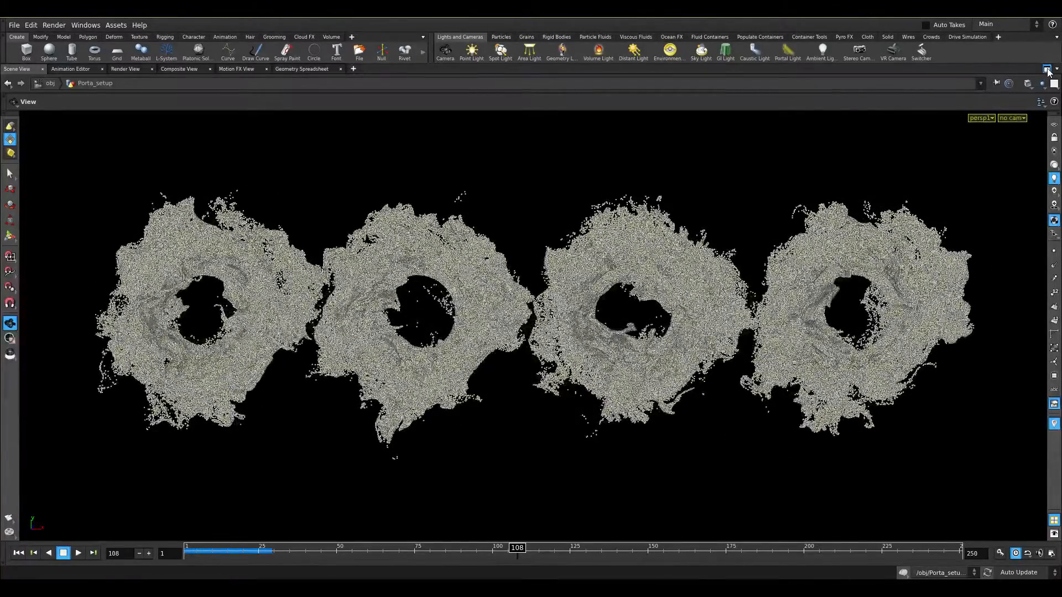
pyautogui.hotkey('ctrl', 'b')
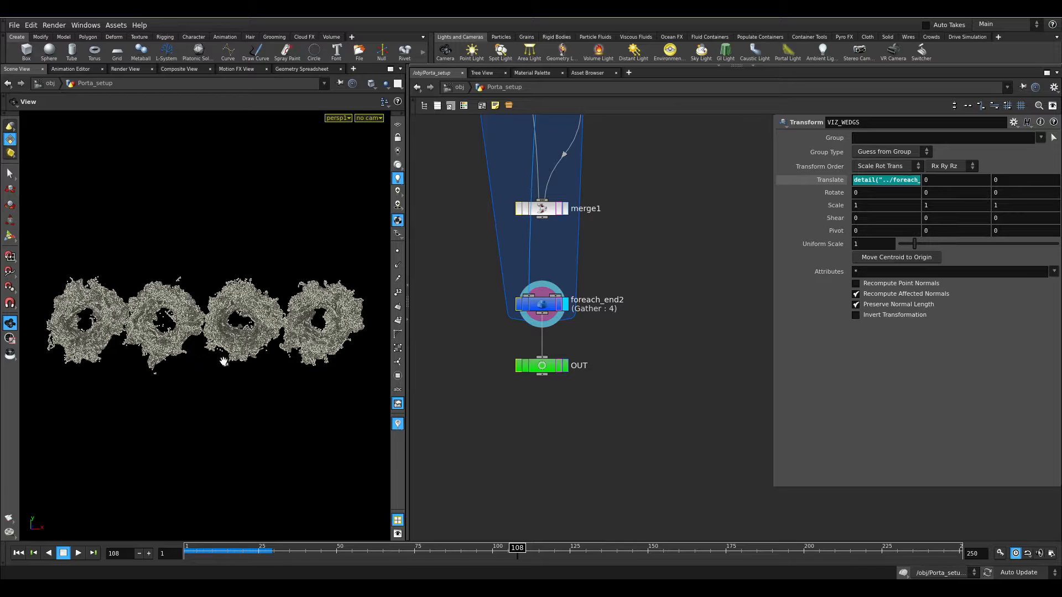
pyautogui.moveTo(224, 328); pyautogui.dragTo(203, 344)
# - Bypass the VIZ_WEDGS transform, return the timeline to frame 1 and display that node's output
pyautogui.moveTo(632, 242); pyautogui.dragTo(608, 374, button='middle')
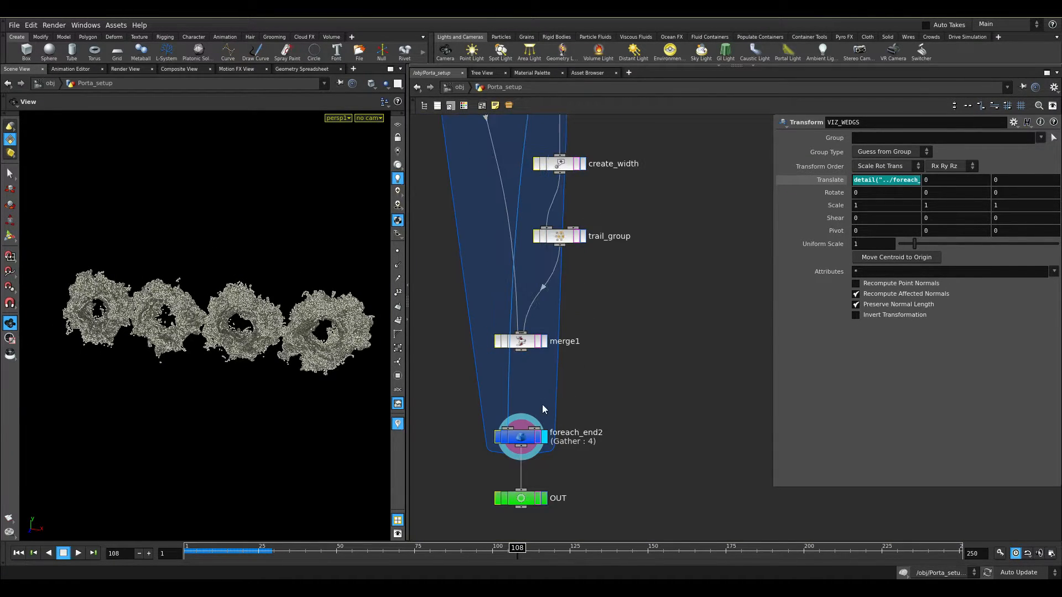
pyautogui.scroll(-3, 671, 231)
pyautogui.moveTo(681, 198); pyautogui.dragTo(684, 222, button='middle')
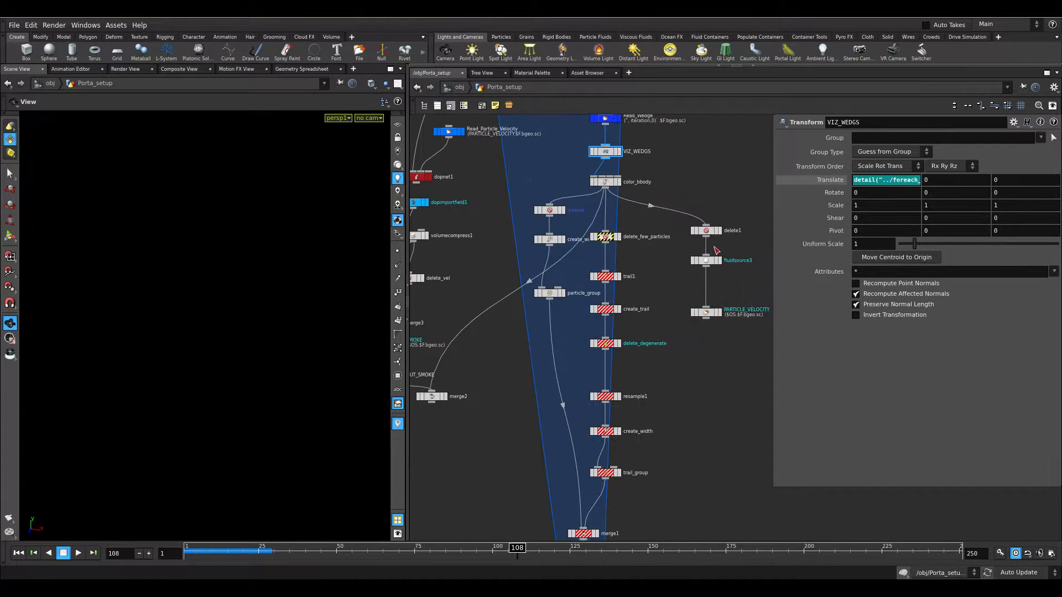
pyautogui.moveTo(696, 194); pyautogui.dragTo(689, 271, button='middle')
pyautogui.scroll(3, 690, 271)
pyautogui.click(510, 197)
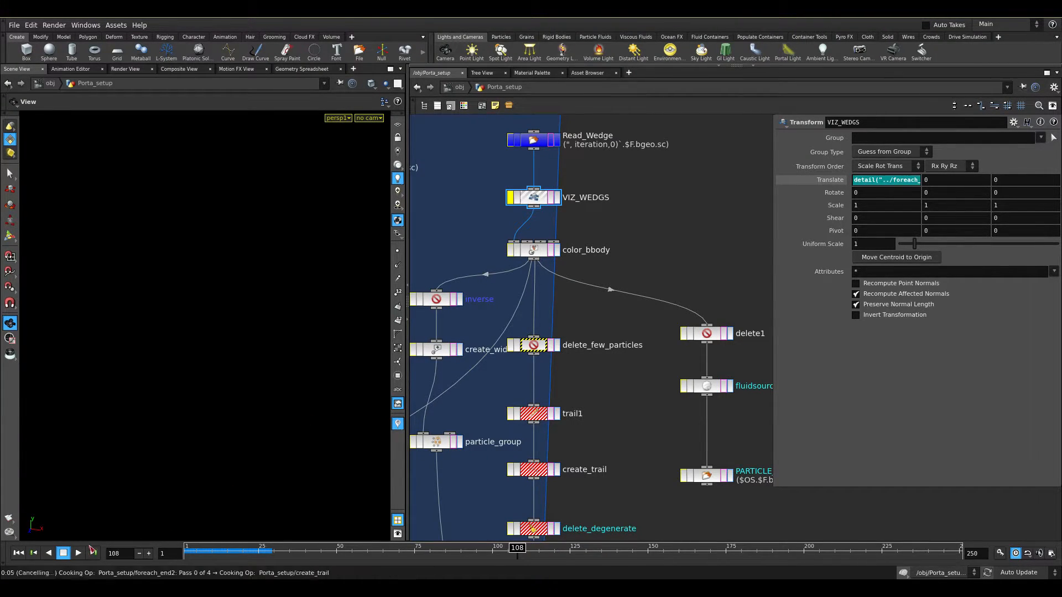
pyautogui.click(19, 553)
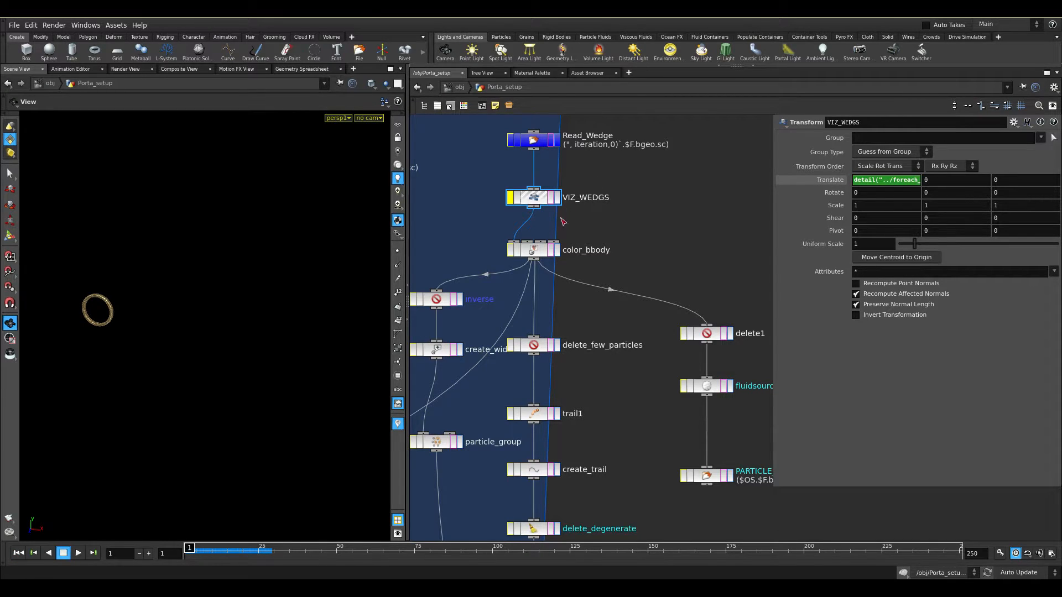
pyautogui.click(555, 195)
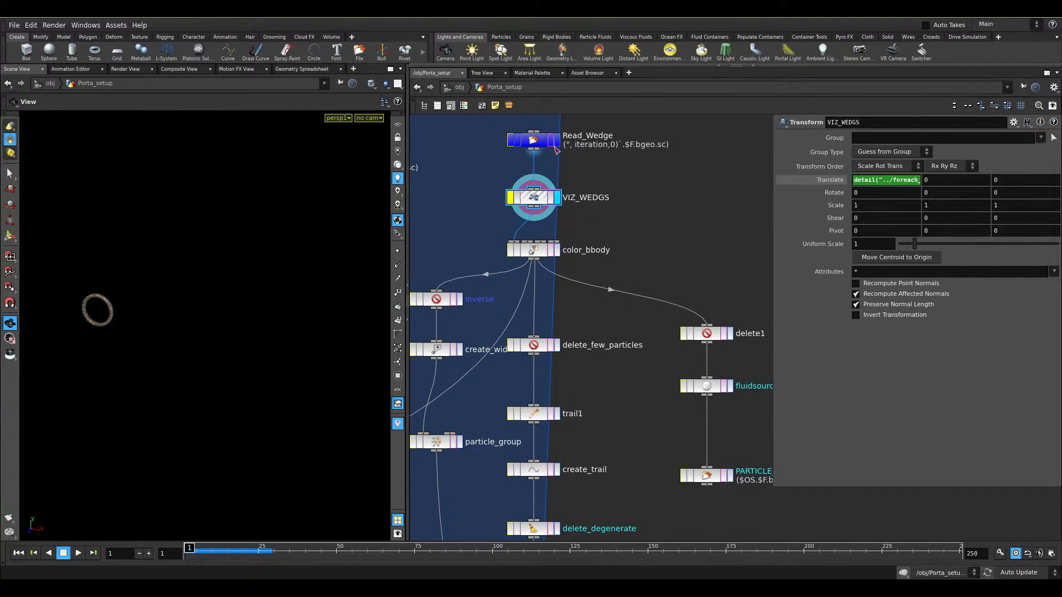
# - Display the Read_Wedge output, frame it in the viewport and inspect the particles at frame 126
pyautogui.click(556, 139)
pyautogui.click(546, 143)
pyautogui.hotkey('space', 'g')
pyautogui.moveTo(190, 315); pyautogui.dragTo(247, 360)
pyautogui.click(573, 550)
pyautogui.moveTo(247, 359); pyautogui.dragTo(318, 345, button='right')
pyautogui.moveTo(239, 344); pyautogui.dragTo(201, 326)
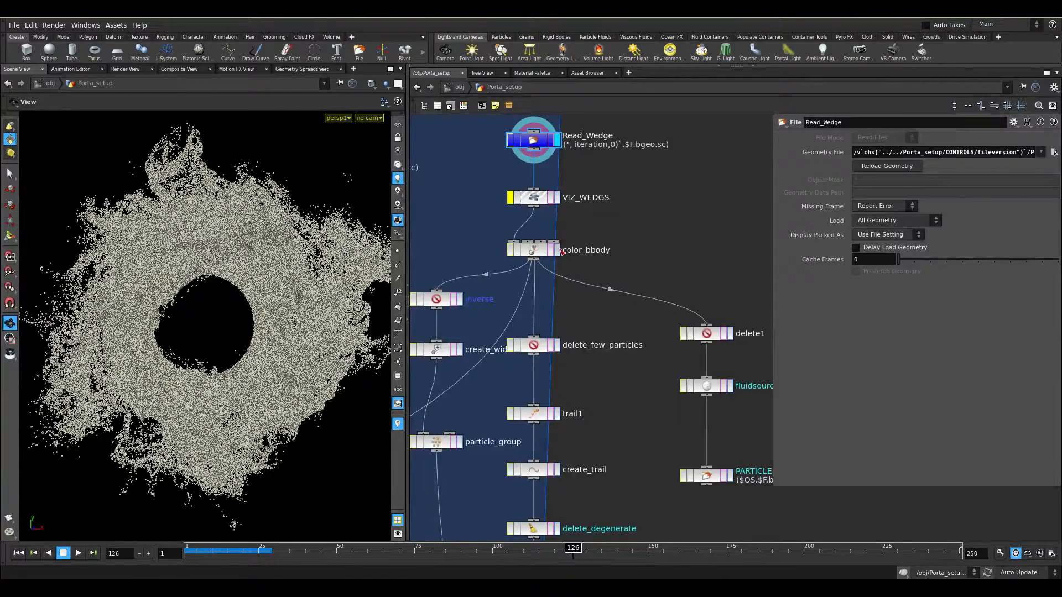
# - Select the color_bbody node and display its colored particles in the viewport
pyautogui.click(512, 251)
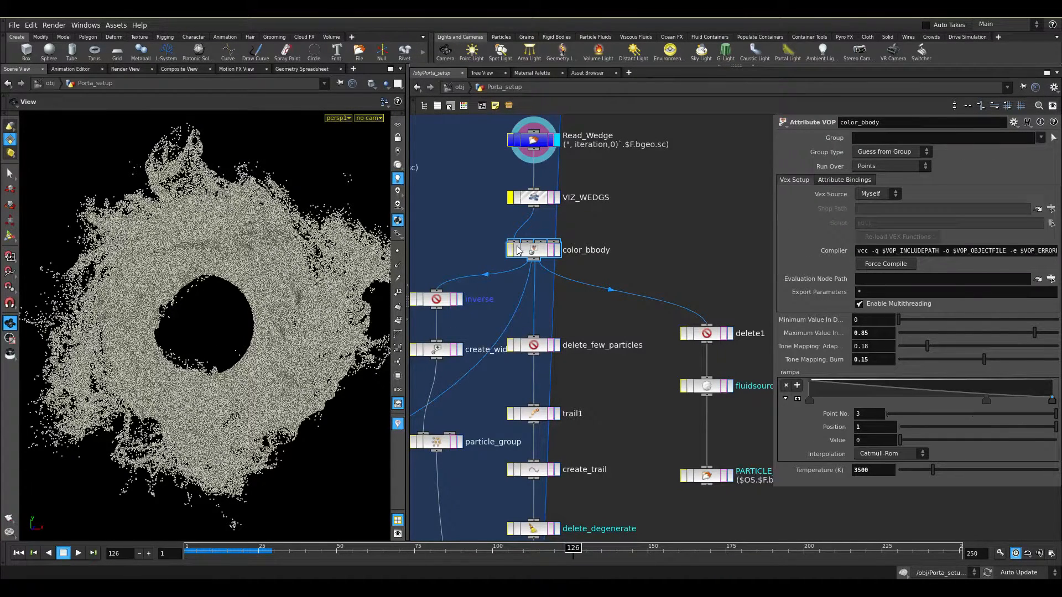
pyautogui.click(553, 252)
pyautogui.click(552, 253)
pyautogui.click(557, 250)
pyautogui.moveTo(185, 346); pyautogui.dragTo(313, 279)
pyautogui.click(397, 252)
pyautogui.click(397, 253)
# - Open the network inside color_bbody and delete the four stray nodes from it
pyautogui.doubleClick(533, 249)
pyautogui.moveTo(486, 470); pyautogui.dragTo(535, 390, button='middle')
pyautogui.moveTo(456, 457); pyautogui.dragTo(562, 410, button='middle')
pyautogui.scroll(3, 556, 410)
pyautogui.moveTo(747, 206); pyautogui.dragTo(498, 263)
pyautogui.press('Delete')
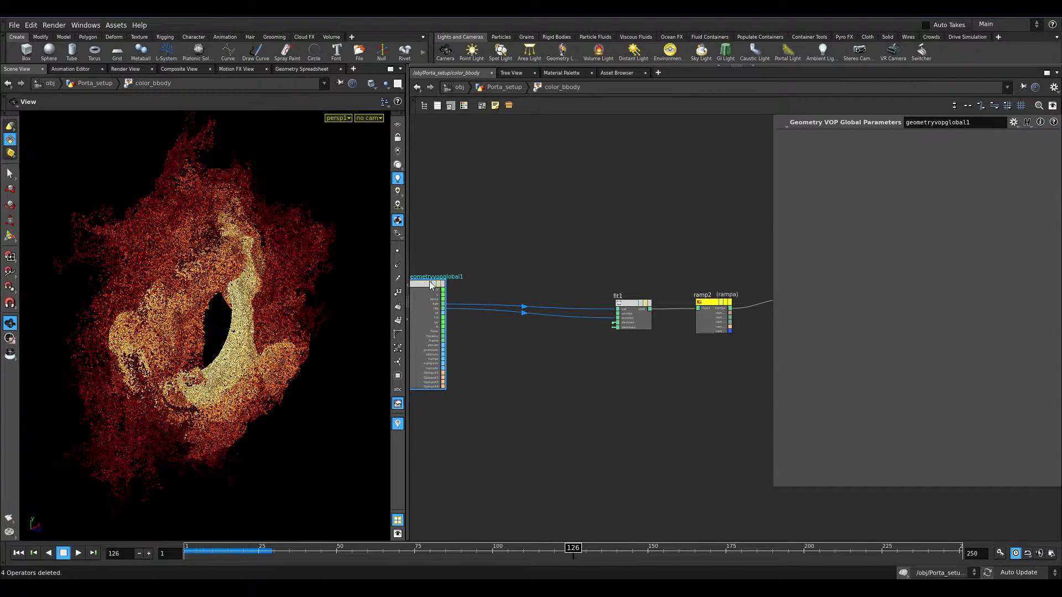
# - Arrange geometryvopglobal1 and fit1 closer together at the same height in the color_bbody network
pyautogui.moveTo(433, 285); pyautogui.dragTo(497, 286)
pyautogui.scroll(3, 537, 327)
pyautogui.click(676, 312)
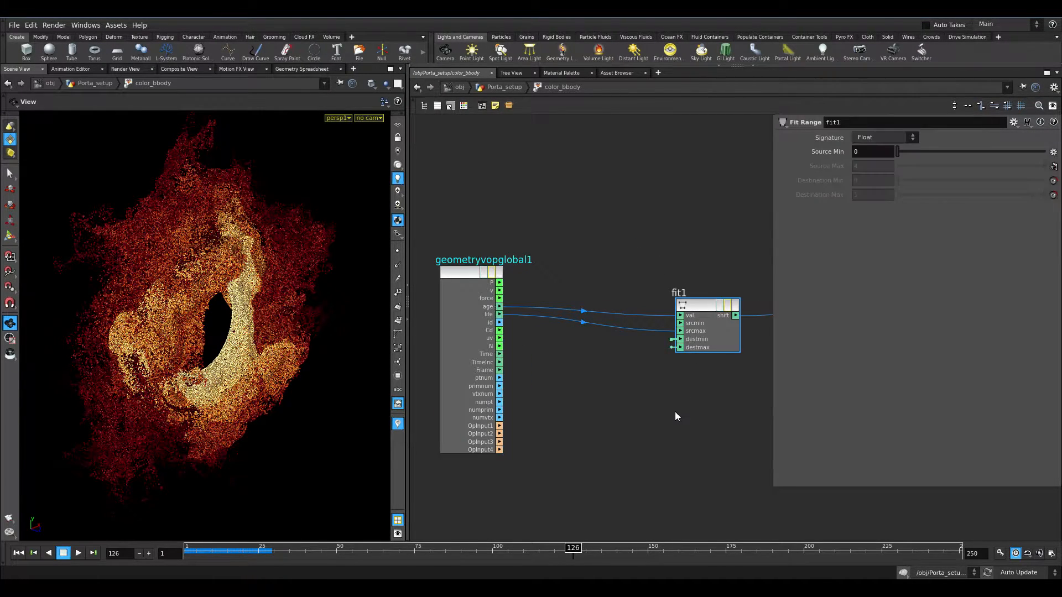
pyautogui.moveTo(698, 308); pyautogui.dragTo(657, 275)
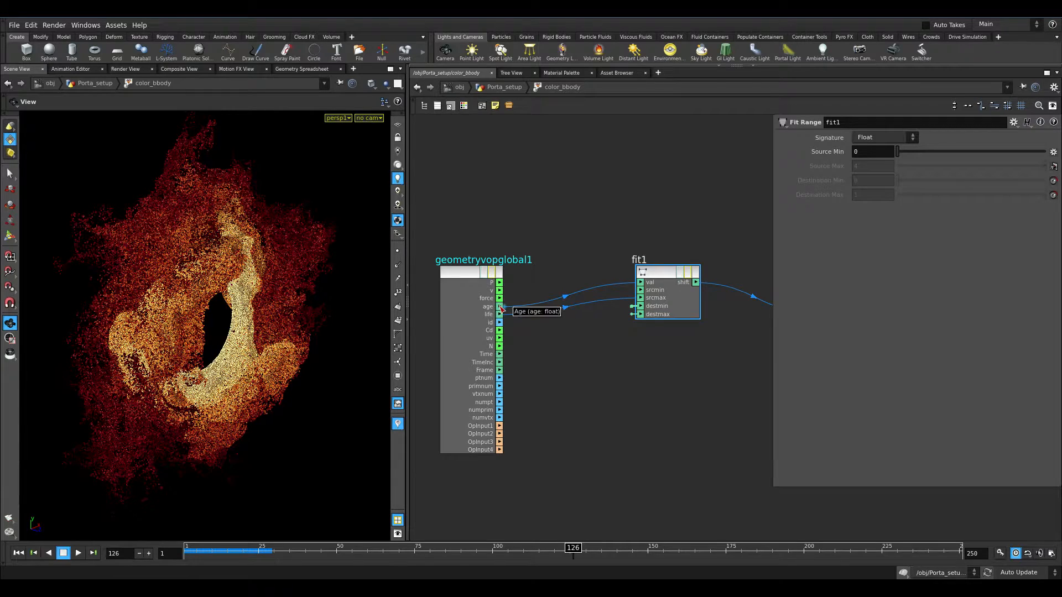
# - Show color_bbody's point attributes in the geometry spreadsheet, filtered to life and age
pyautogui.click(293, 67)
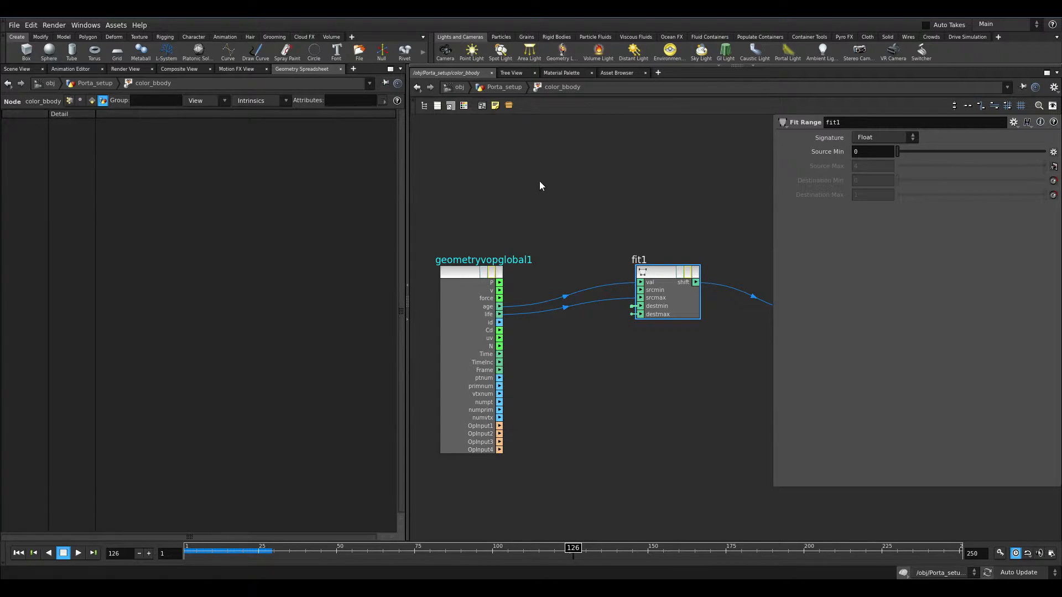
pyautogui.click(69, 100)
pyautogui.click(206, 101)
pyautogui.click(205, 101)
pyautogui.write('life ager')
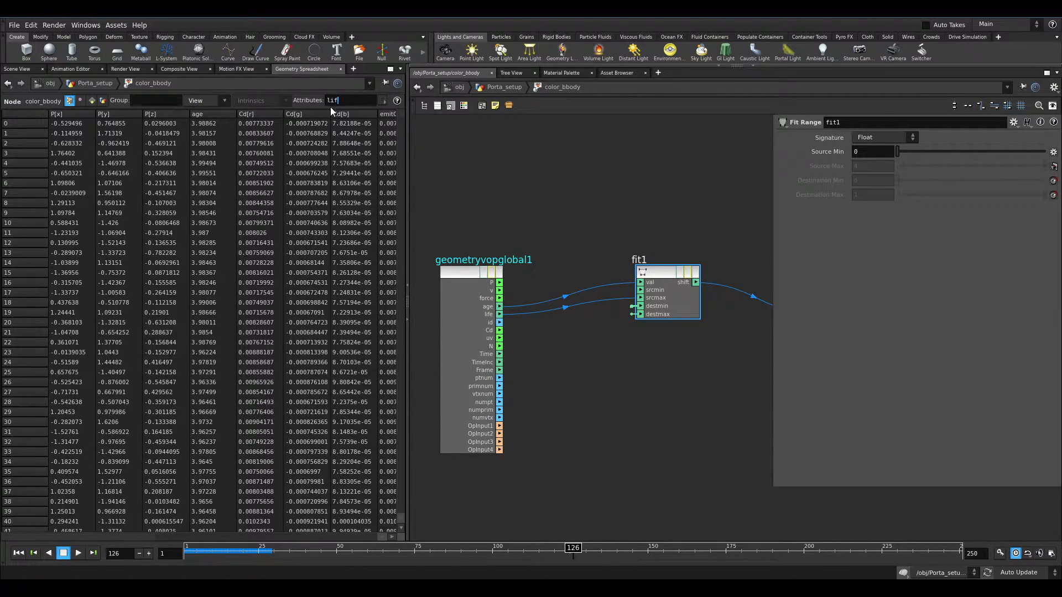
pyautogui.press('Return')
pyautogui.press('BackSpace')
pyautogui.press('Return')
# - Compare the particles' age and life values from the first frames through frame 54, then return to frame 1
pyautogui.click(186, 549)
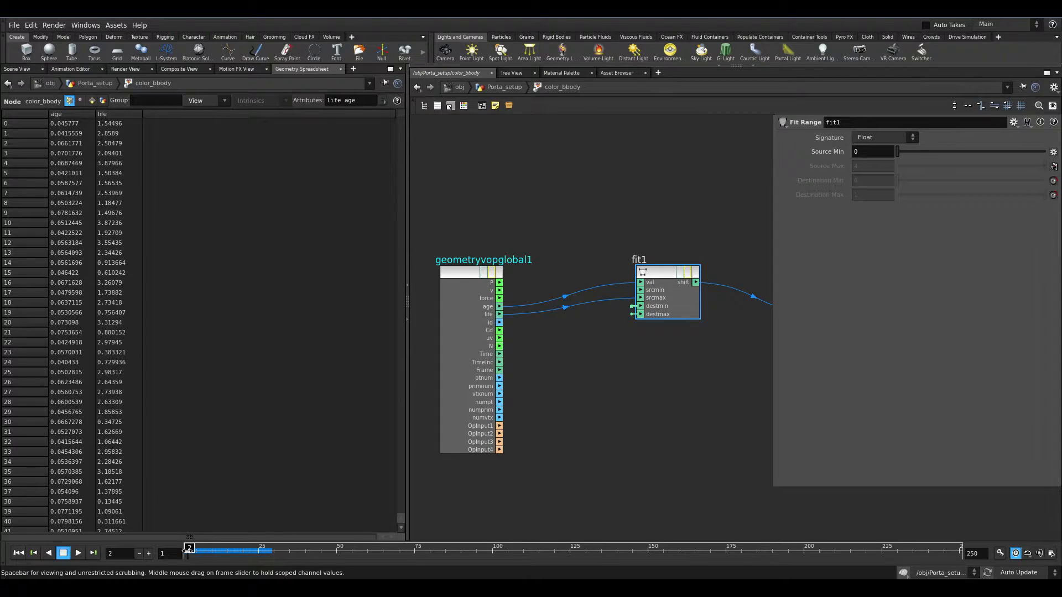
pyautogui.moveTo(206, 552); pyautogui.dragTo(290, 553)
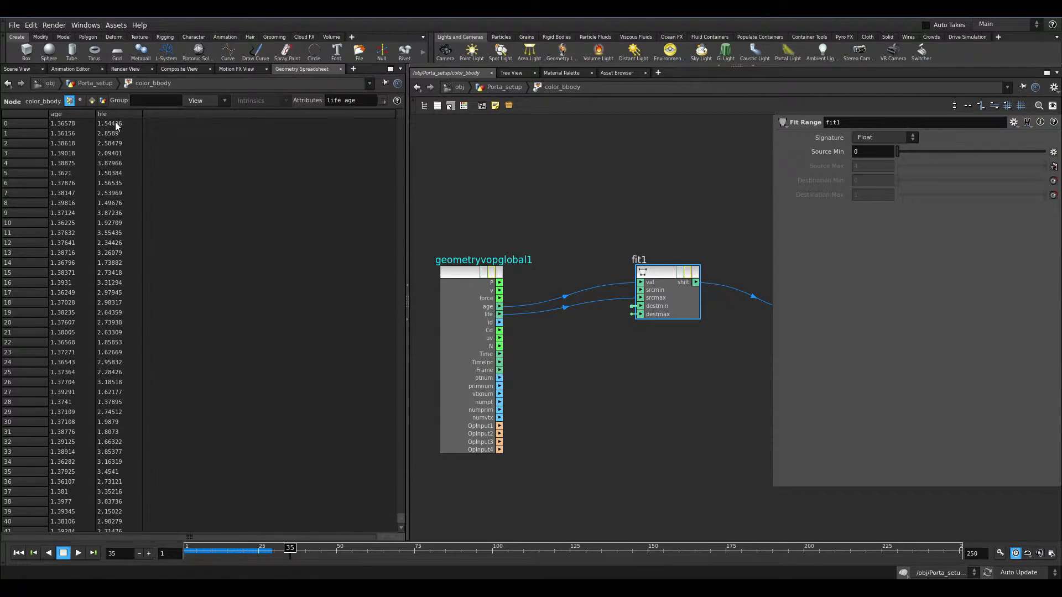
pyautogui.press('Right')
pyautogui.press('Right')
pyautogui.press('Right')
pyautogui.press('Right')
pyautogui.press('Right')
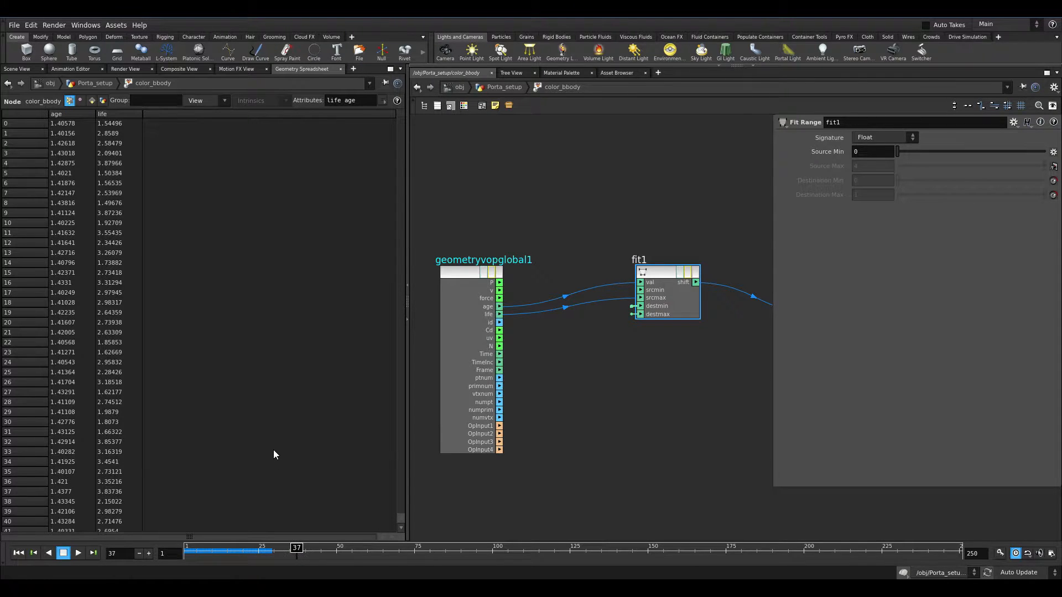
pyautogui.press('Right')
pyautogui.press('Right')
pyautogui.press('Right')
pyautogui.press('Right')
pyautogui.press('Right')
pyautogui.press('Right')
pyautogui.press('Right')
pyautogui.press('Right')
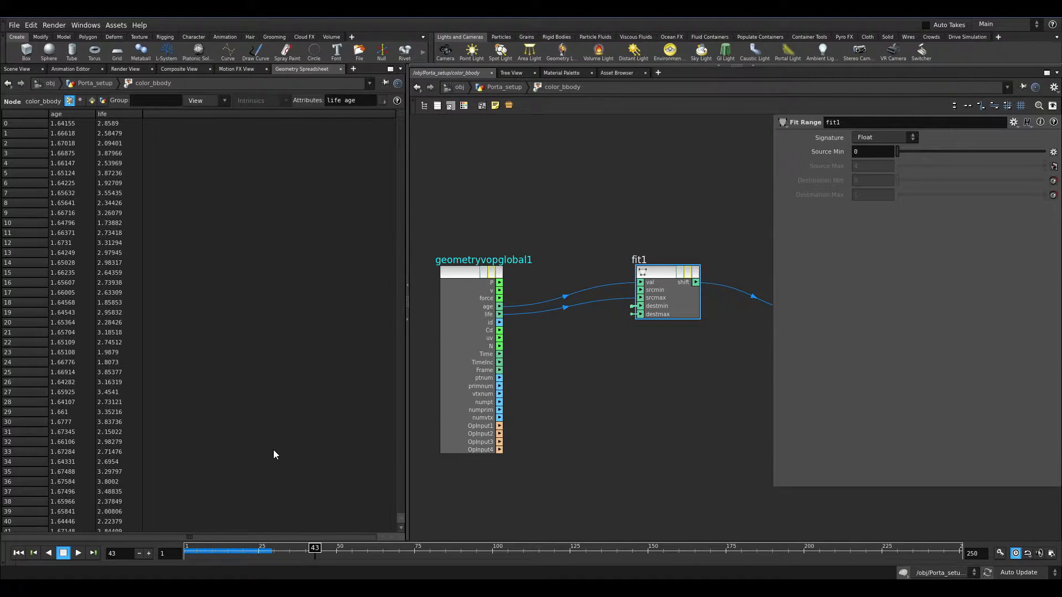
pyautogui.press('Right')
pyautogui.press('Right')
pyautogui.press('Right')
pyautogui.press('Right')
pyautogui.press('Right')
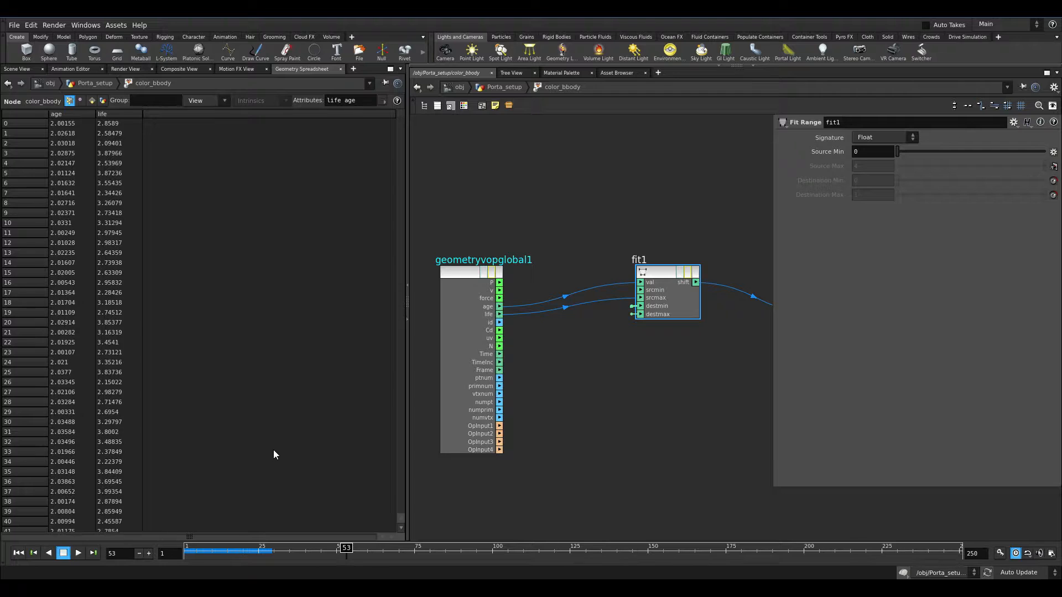
pyautogui.press('Right')
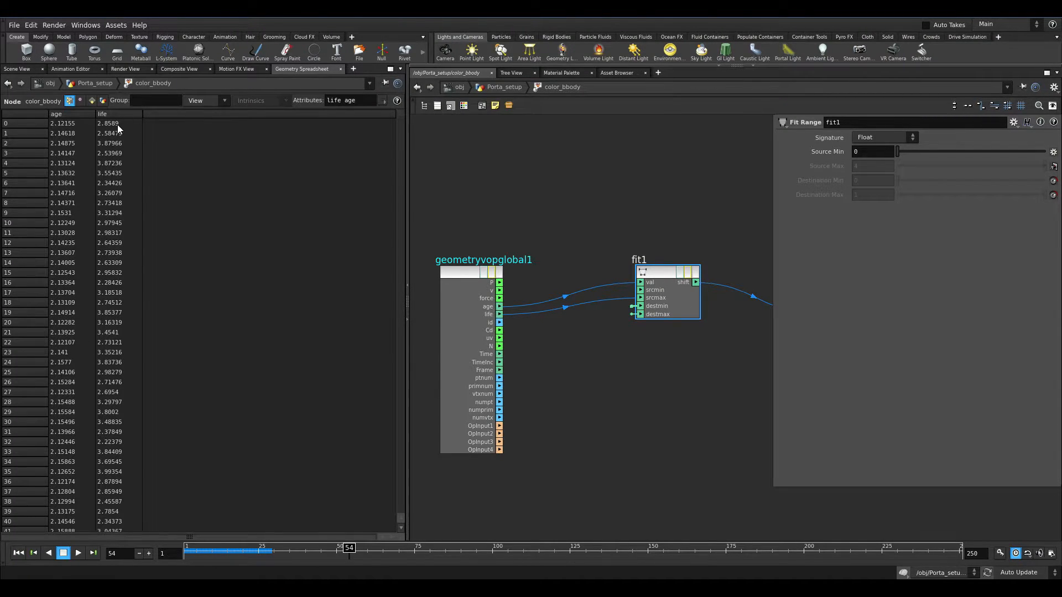
pyautogui.moveTo(238, 550); pyautogui.dragTo(188, 553)
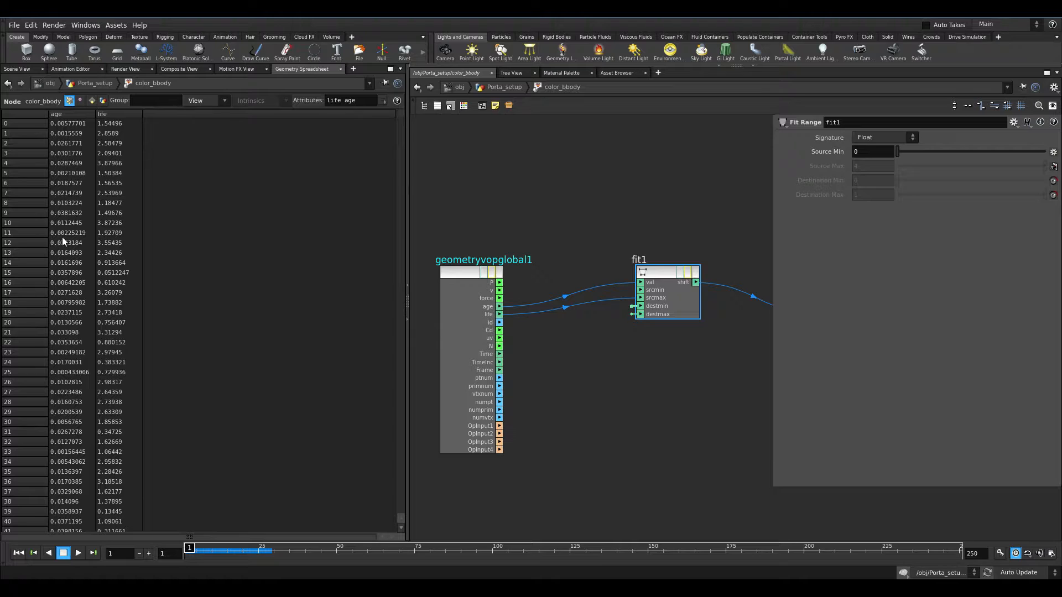
# - Return to the scene view and examine fit1's destmax parameter and the matching destination range values on color_bbody
pyautogui.click(16, 69)
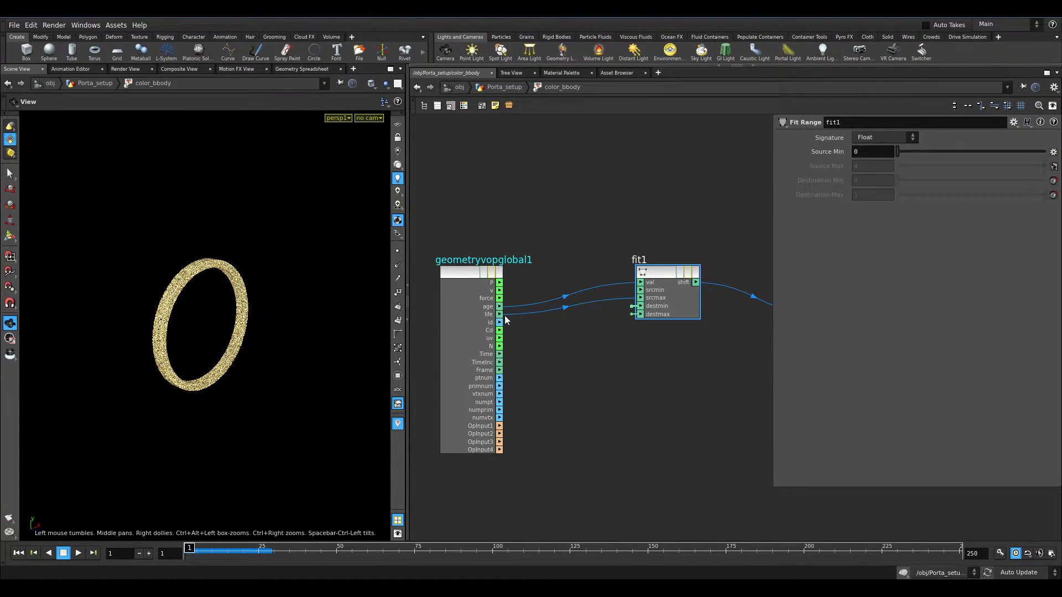
pyautogui.moveTo(696, 358); pyautogui.dragTo(621, 340, button='middle')
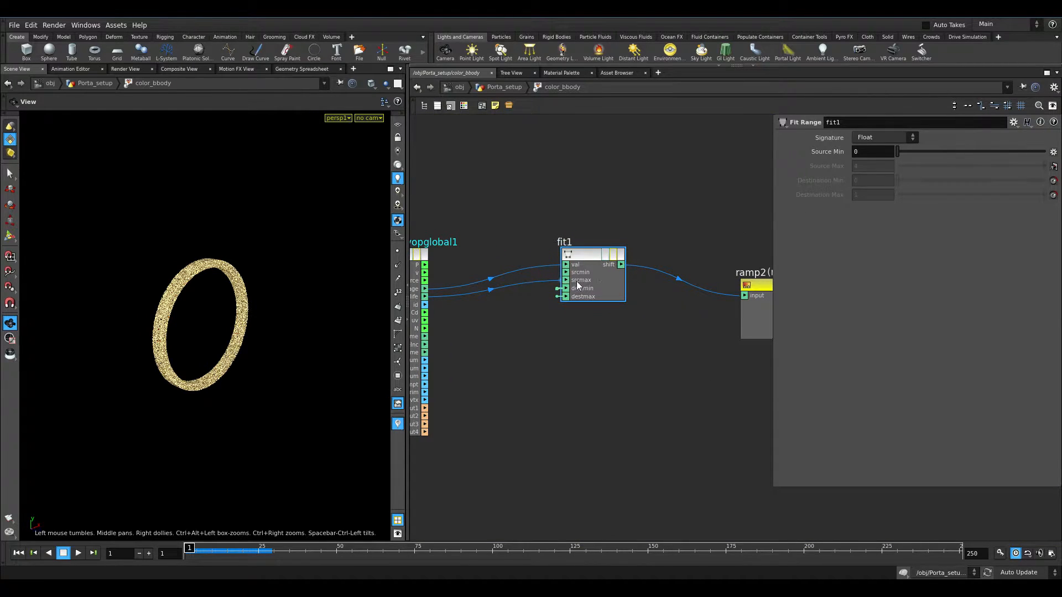
pyautogui.middleClick(556, 296)
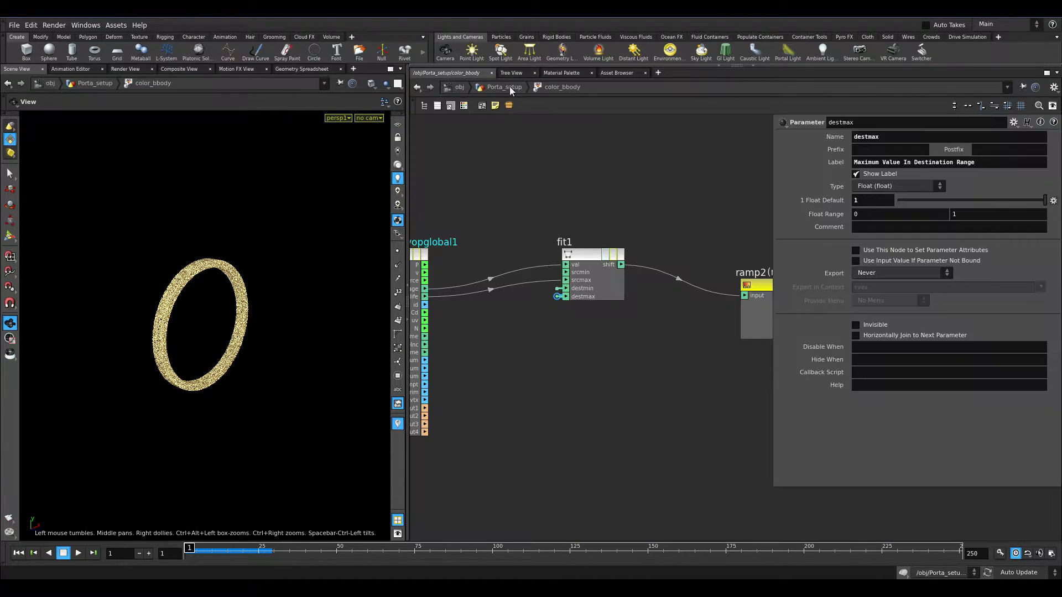
pyautogui.click(510, 86)
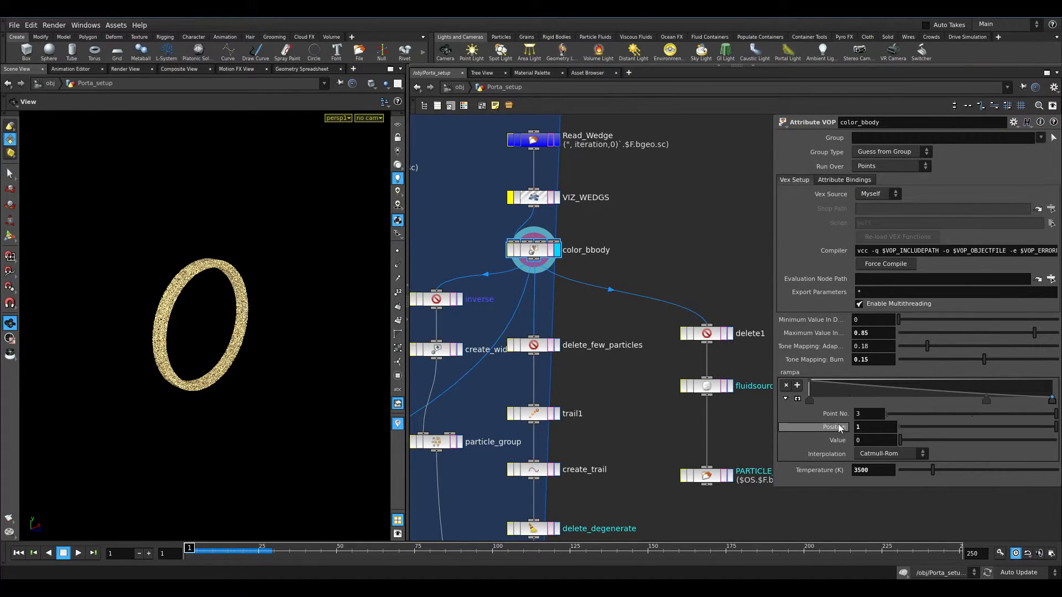
pyautogui.click(857, 334)
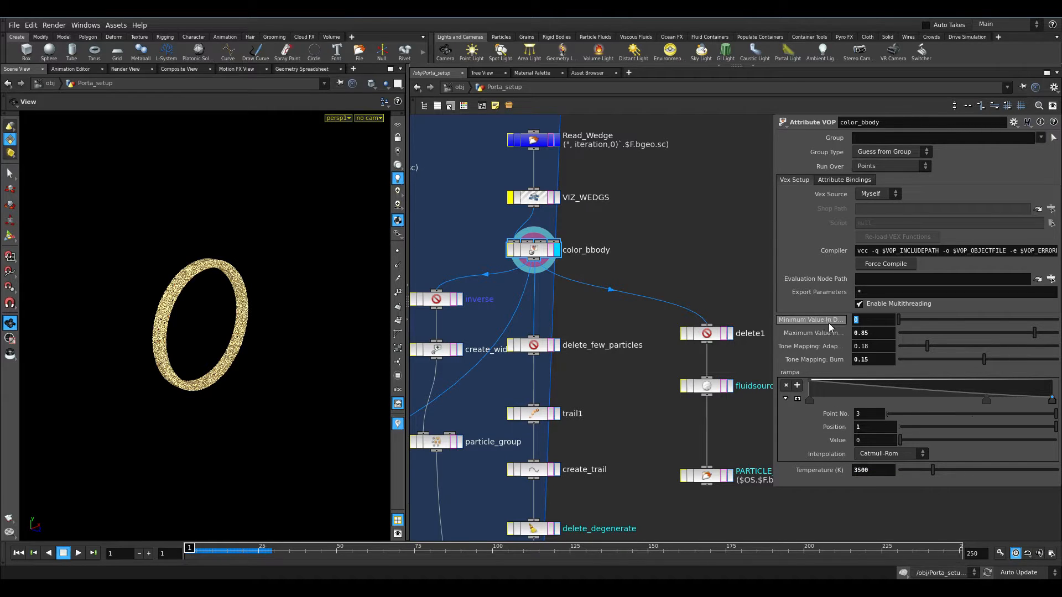
# - Reopen the color_bbody network and examine fit1's inputs and its Source Min setting
pyautogui.doubleClick(532, 250)
pyautogui.click(622, 280)
pyautogui.scroll(5, 569, 287)
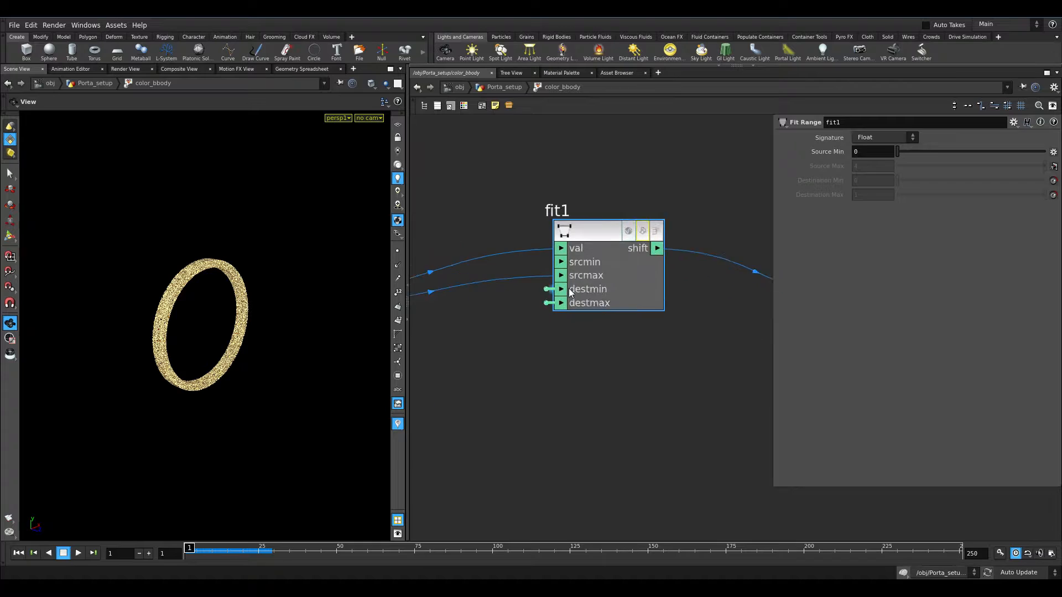
pyautogui.scroll(-4, 548, 315)
pyautogui.moveTo(541, 336); pyautogui.dragTo(606, 353, button='middle')
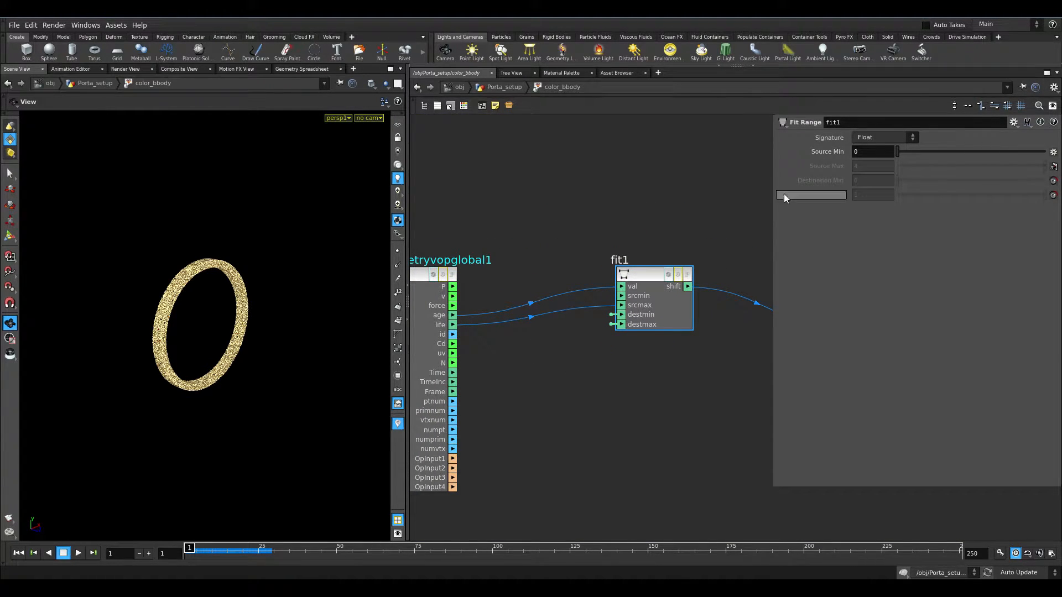
pyautogui.click(872, 151)
# - Examine the settings of the ramp2 spline ramp and its connection to pyroBlackbody1
pyautogui.moveTo(699, 399); pyautogui.dragTo(519, 419, button='middle')
pyautogui.scroll(-3, 599, 475)
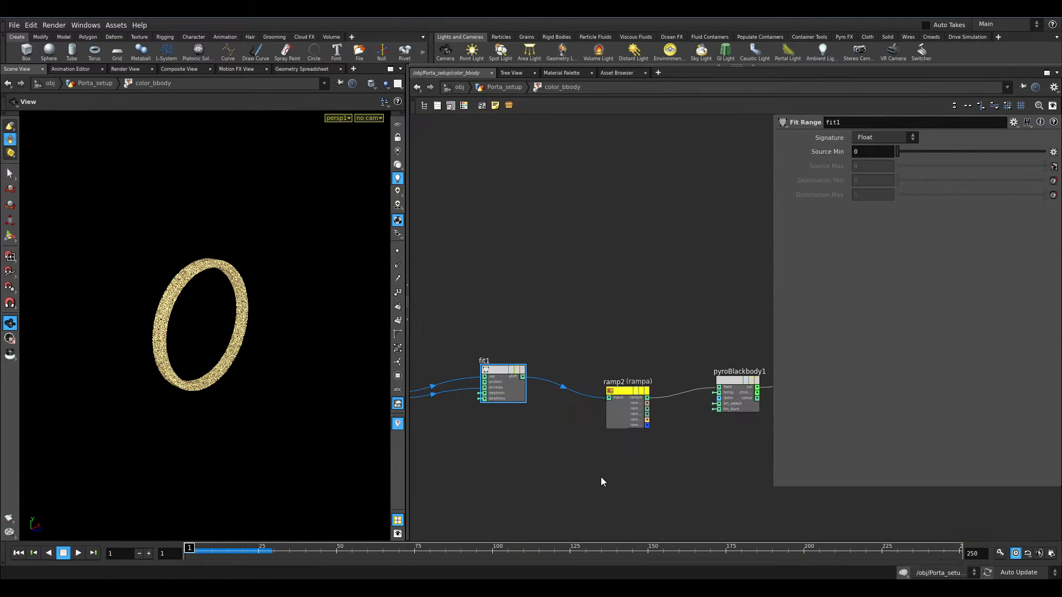
pyautogui.scroll(4, 556, 473)
pyautogui.click(583, 340)
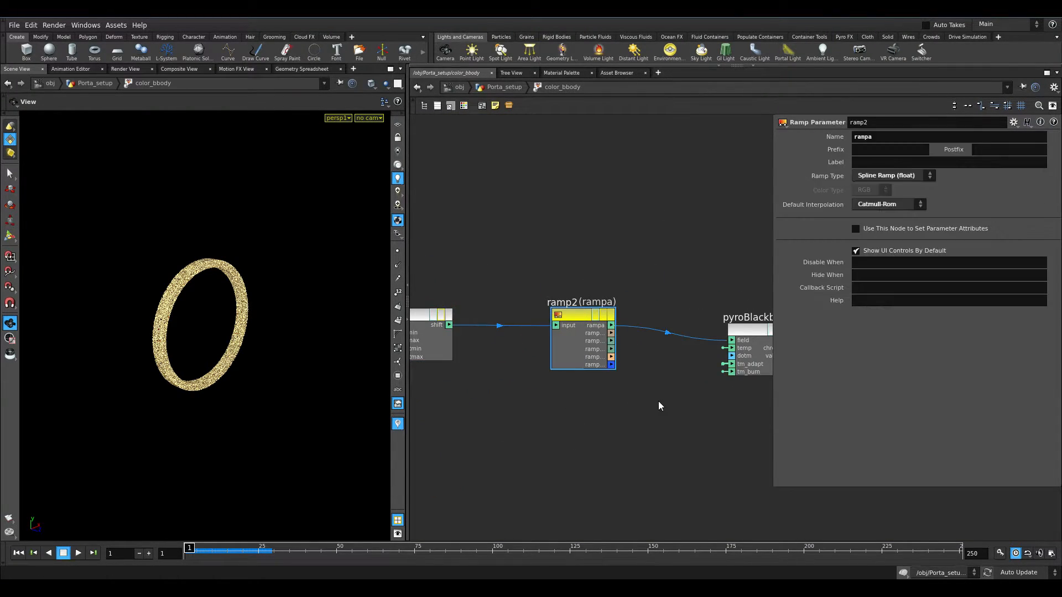
pyautogui.moveTo(658, 406); pyautogui.dragTo(574, 439, button='middle')
pyautogui.scroll(-2, 531, 437)
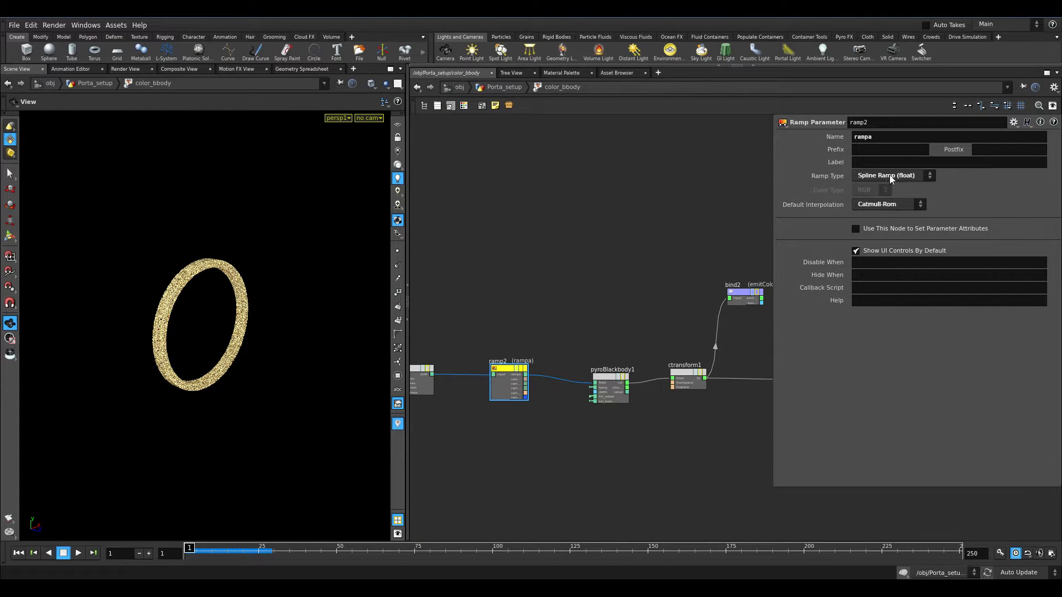
pyautogui.scroll(3, 648, 497)
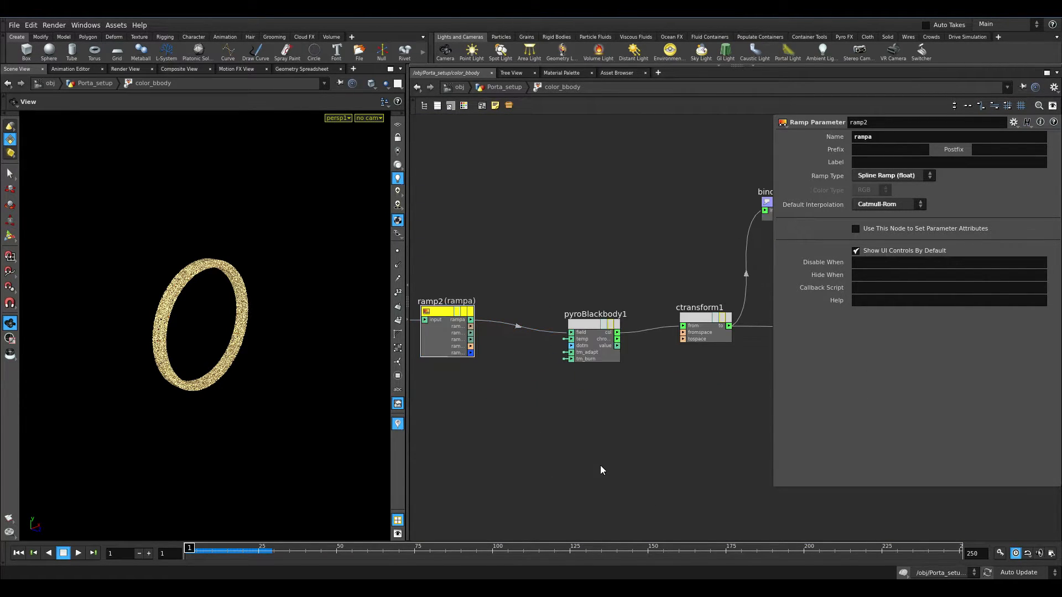
# - Examine pyroBlackbody1's tone mapping parameters and its connections to ramp2 and ctransform1
pyautogui.scroll(1, 624, 483)
pyautogui.click(517, 310)
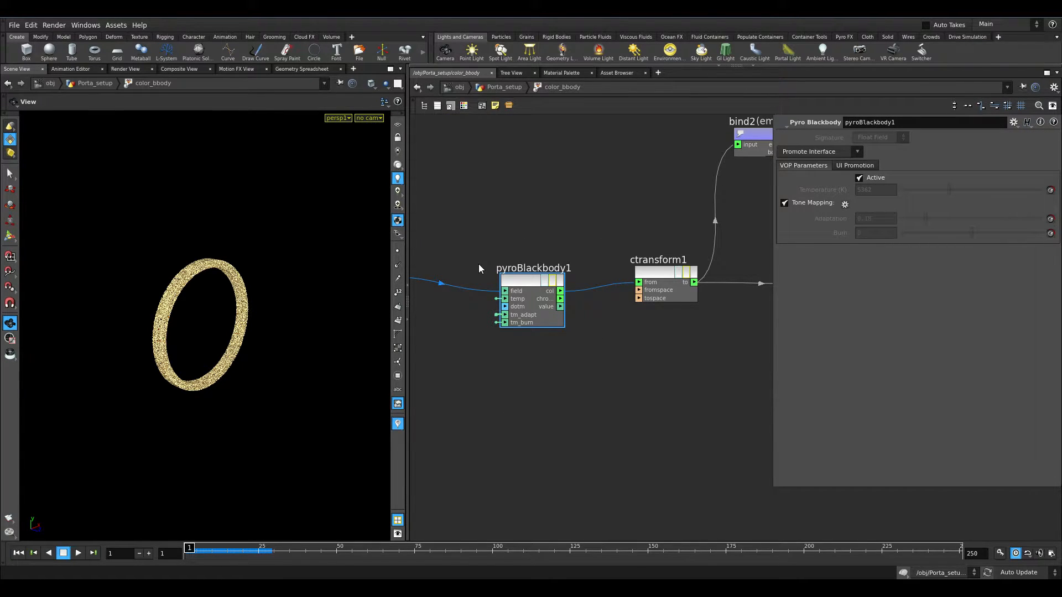
pyautogui.scroll(2, 519, 378)
pyautogui.scroll(-2, 520, 352)
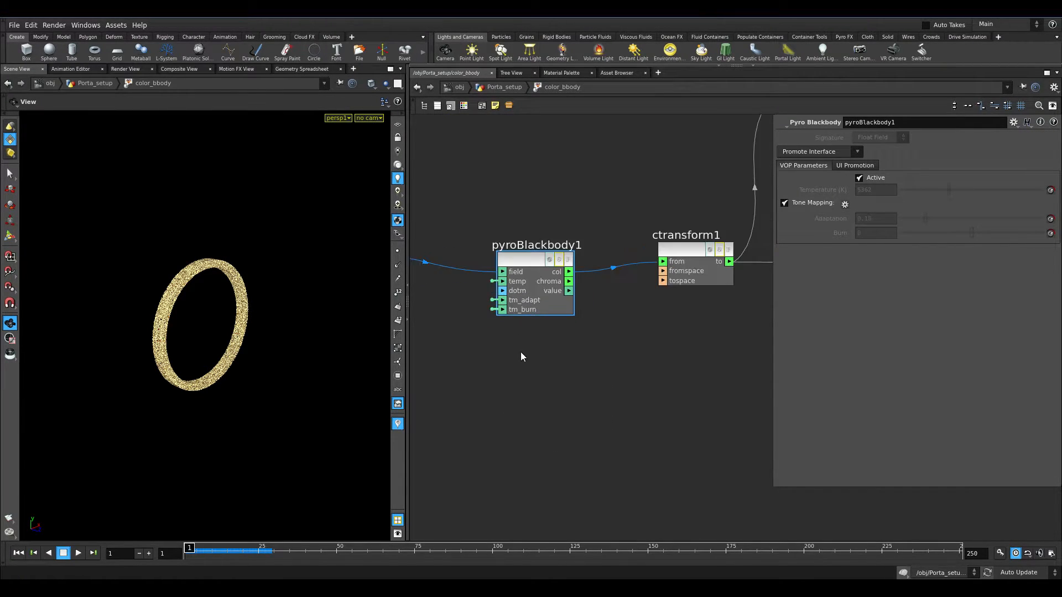
pyautogui.moveTo(629, 355); pyautogui.dragTo(567, 427, button='middle')
pyautogui.scroll(-2, 495, 391)
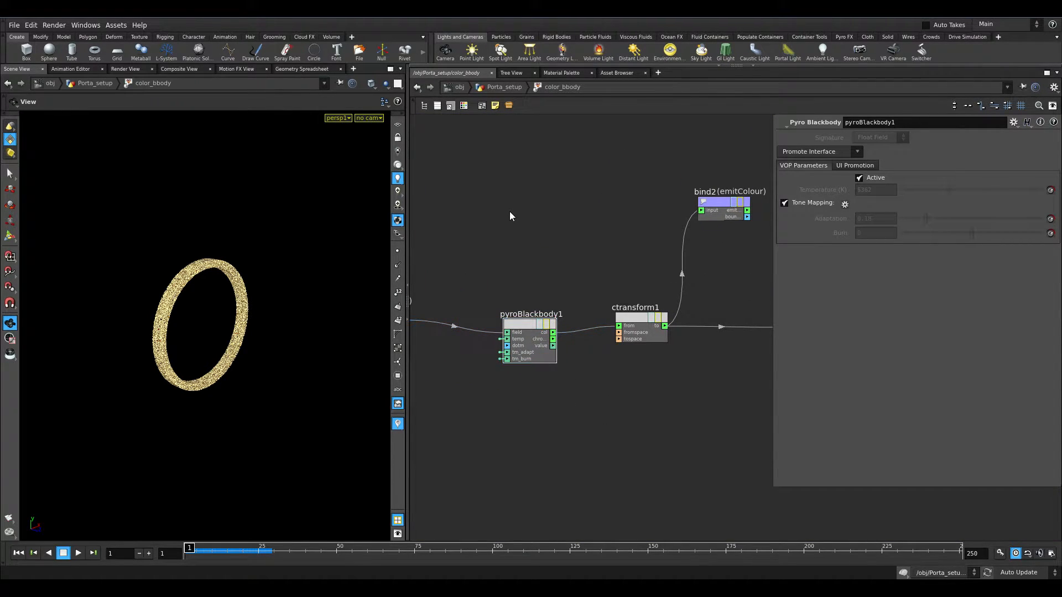
# - Examine ctransform1's From Space and To Space settings and the nodes fed by its output
pyautogui.scroll(2, 559, 251)
pyautogui.moveTo(559, 251); pyautogui.dragTo(495, 288, button='middle')
pyautogui.scroll(-2, 495, 289)
pyautogui.moveTo(496, 238); pyautogui.dragTo(517, 369)
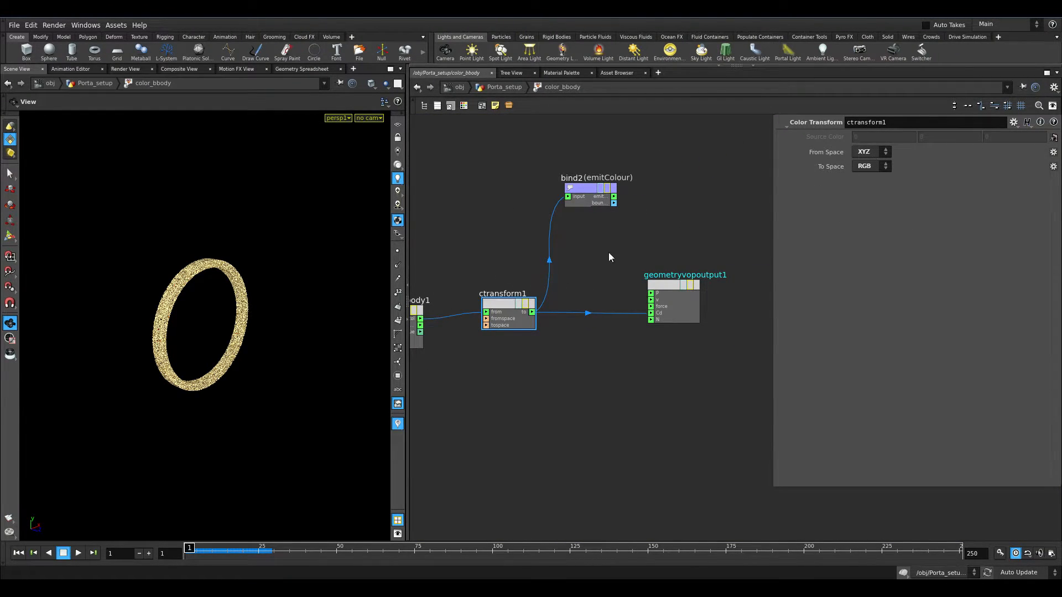
pyautogui.doubleClick(875, 123)
# - Set the type of the bind2 node that exports emitColour to Vector
pyautogui.scroll(3, 608, 324)
pyautogui.moveTo(649, 290); pyautogui.dragTo(652, 328, button='middle')
pyautogui.click(573, 162)
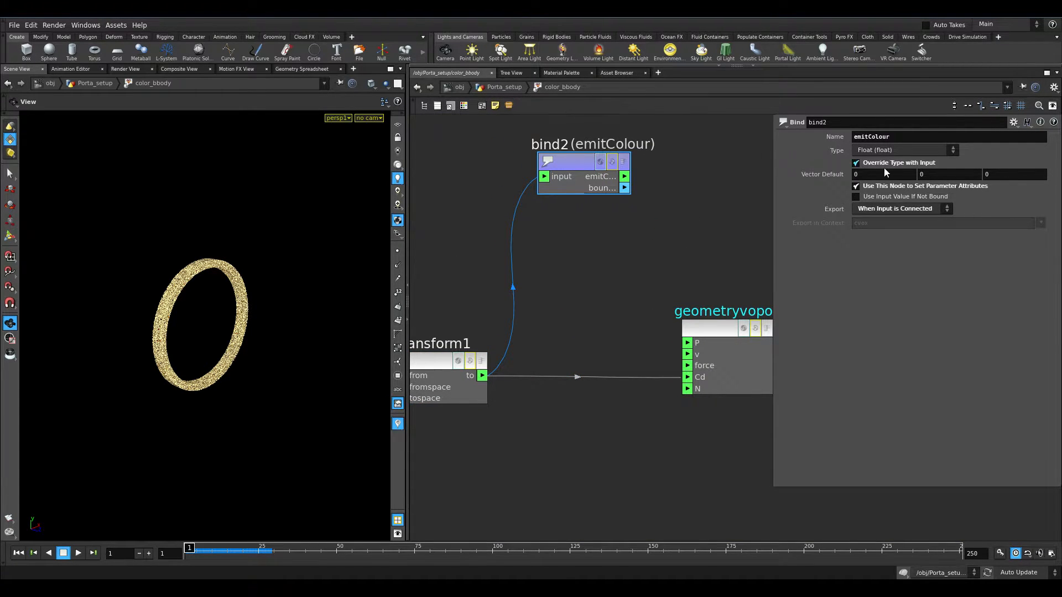
pyautogui.click(902, 150)
pyautogui.click(907, 230)
pyautogui.doubleClick(863, 136)
pyautogui.moveTo(558, 152); pyautogui.dragTo(612, 149)
pyautogui.scroll(-3, 618, 233)
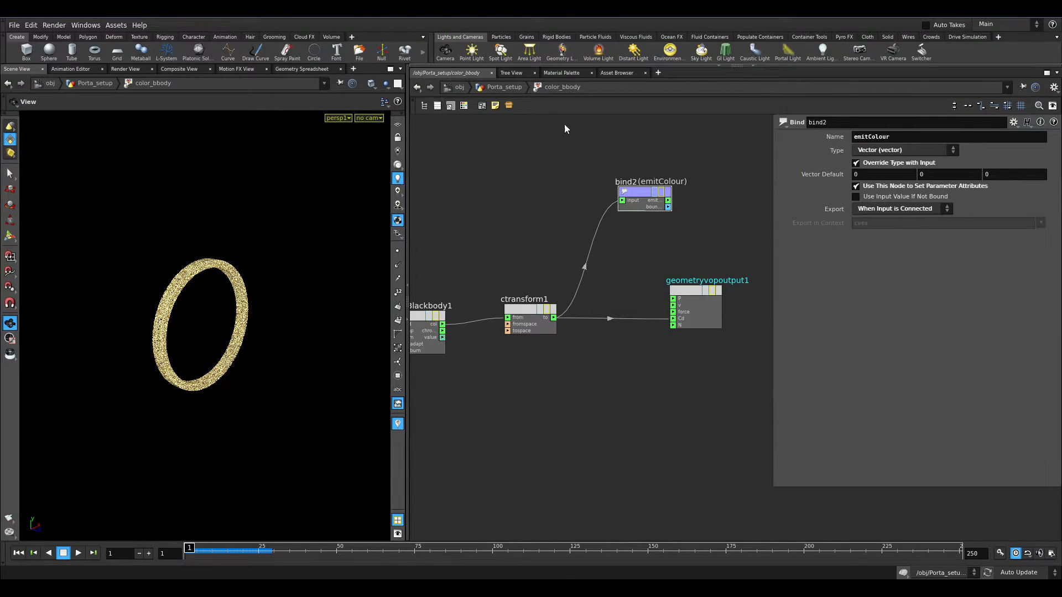
# - Return to the Porta_setup network and inspect the blackbody-colored particles at frame 126
pyautogui.click(520, 87)
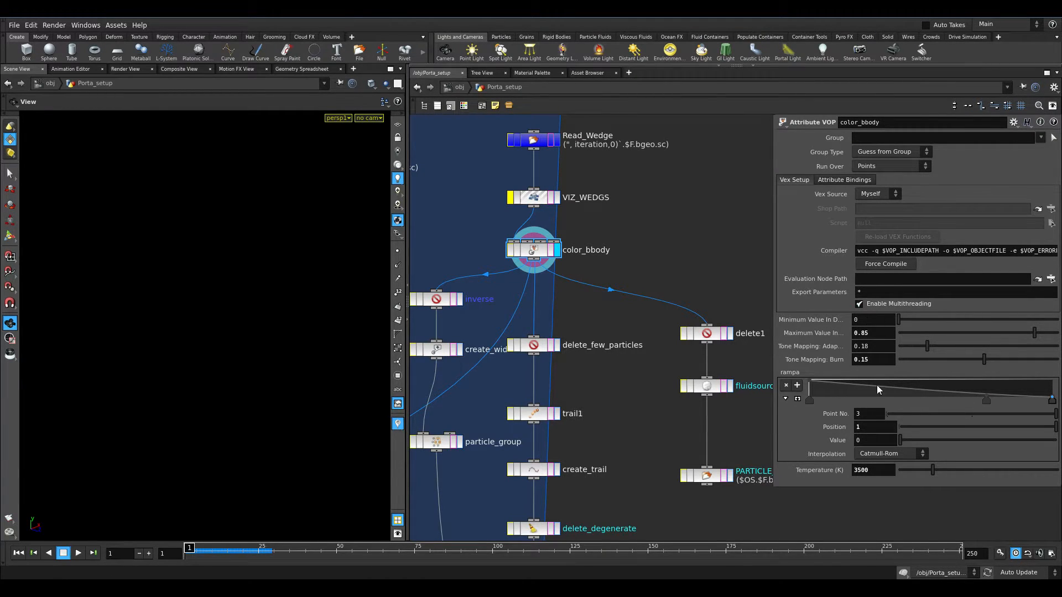
pyautogui.click(573, 552)
pyautogui.moveTo(143, 327); pyautogui.dragTo(299, 315)
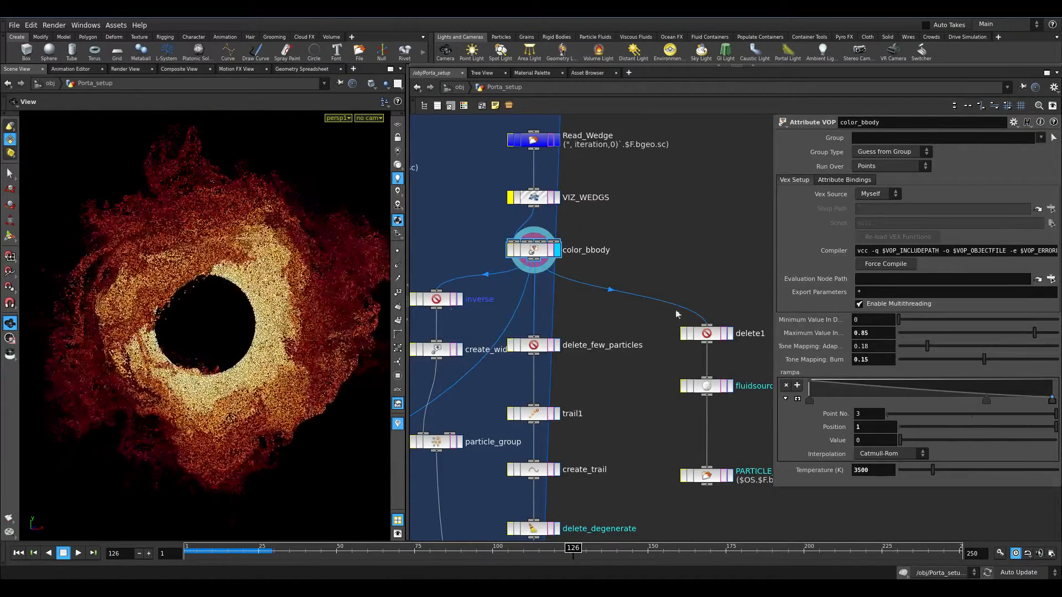
# - Try a color_bbody temperature of 5000 K, undo it, and check the middle point of the rampa ramp
pyautogui.doubleClick(871, 470)
pyautogui.write('5000')
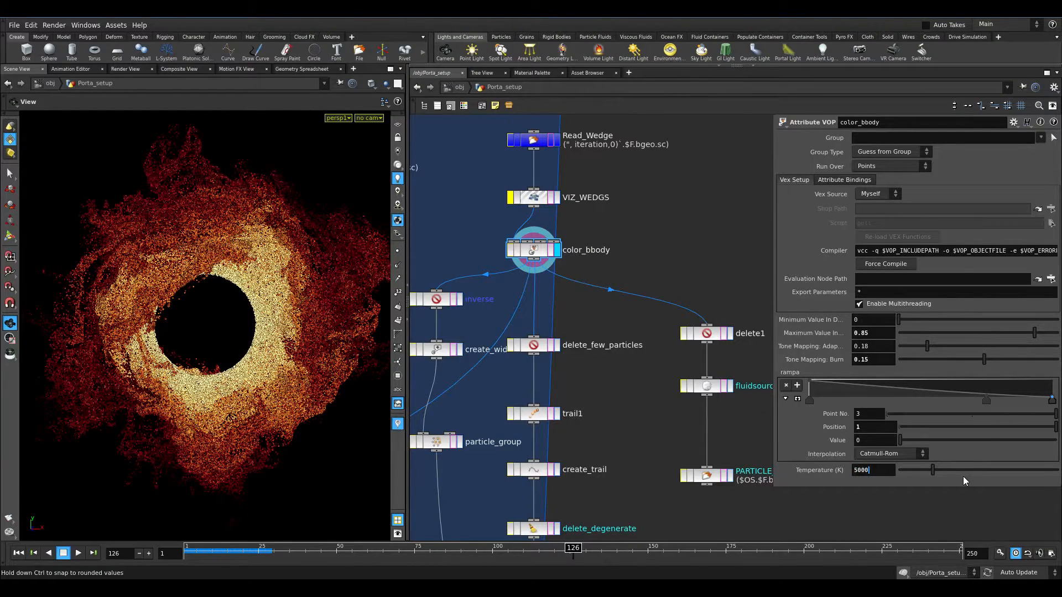
pyautogui.press('Return')
pyautogui.hotkey('ctrl', 'z')
pyautogui.moveTo(987, 396)
pyautogui.mouseDown()
pyautogui.moveTo(990, 386)
pyautogui.moveTo(985, 398)
pyautogui.mouseUp()
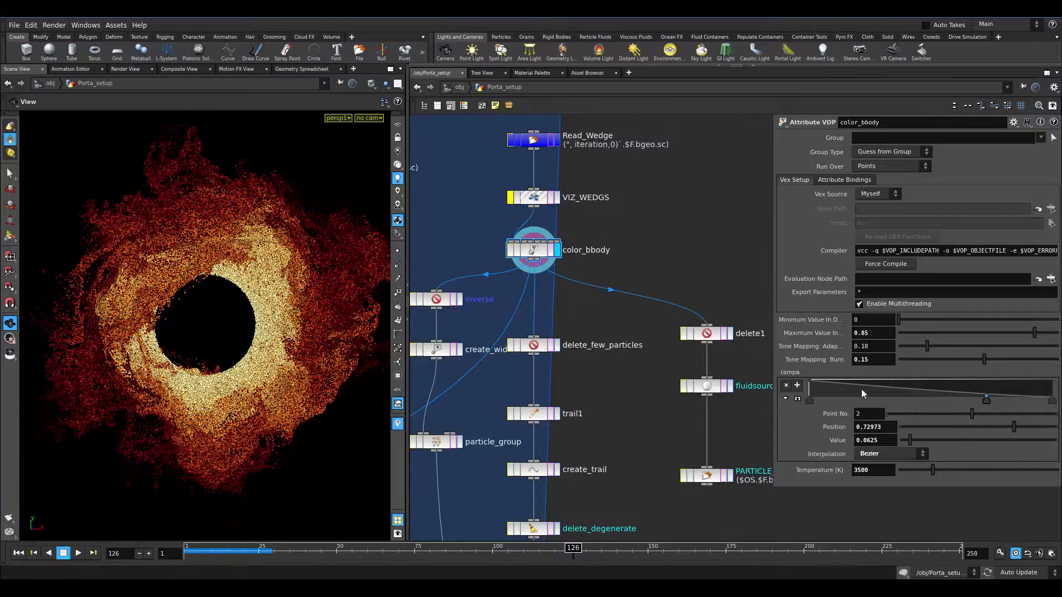
# - Reopen the color_bbody network and move pyroBlackbody1 and ctransform1 together further down the graph
pyautogui.doubleClick(532, 250)
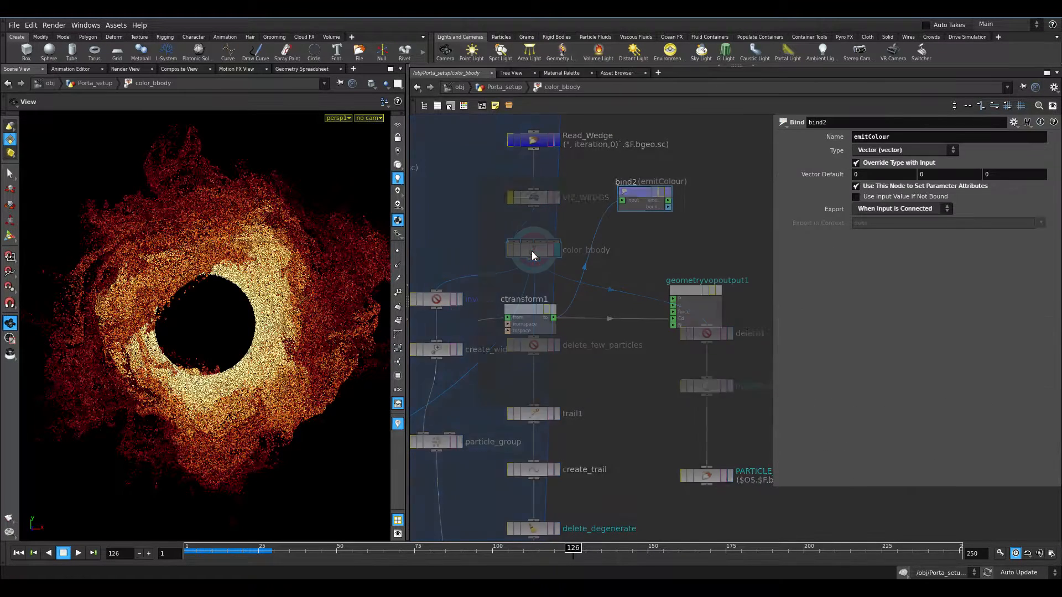
pyautogui.moveTo(493, 307); pyautogui.dragTo(640, 348, button='middle')
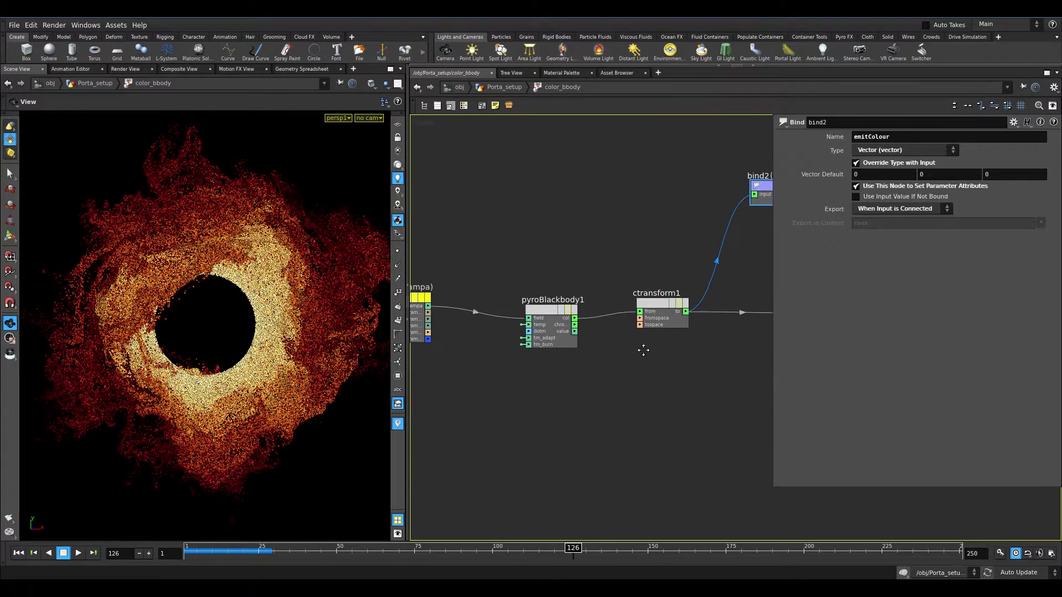
pyautogui.click(549, 314)
pyautogui.moveTo(529, 231); pyautogui.dragTo(655, 445)
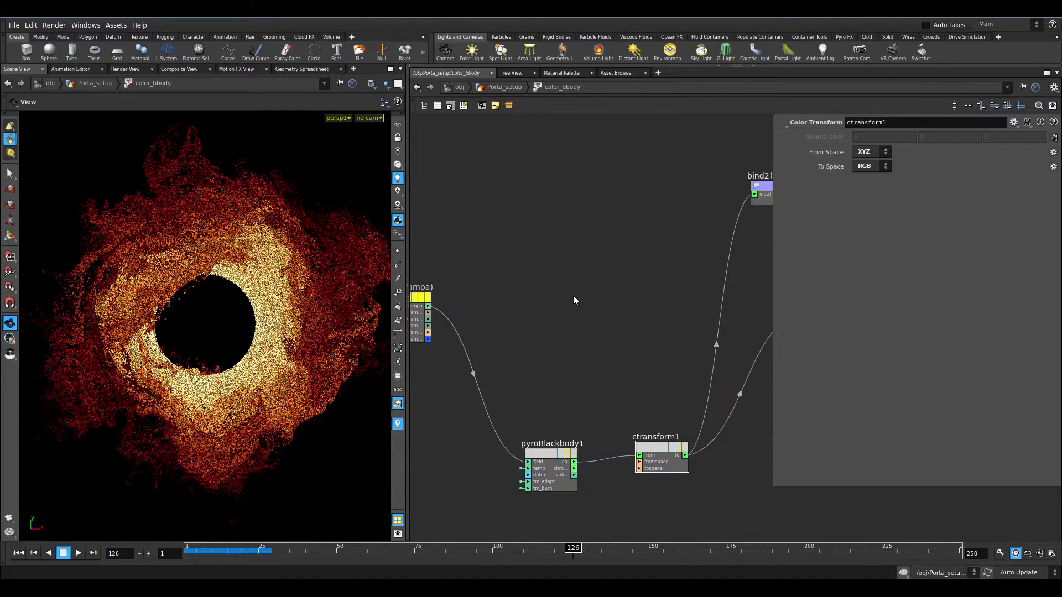
# - Try adding a ramp node inside color_bbody, delete it, and return to the Porta_setup network
pyautogui.press('Tab')
pyautogui.write('ramp')
pyautogui.press('Down')
pyautogui.press('Return')
pyautogui.press('Delete')
pyautogui.click(490, 87)
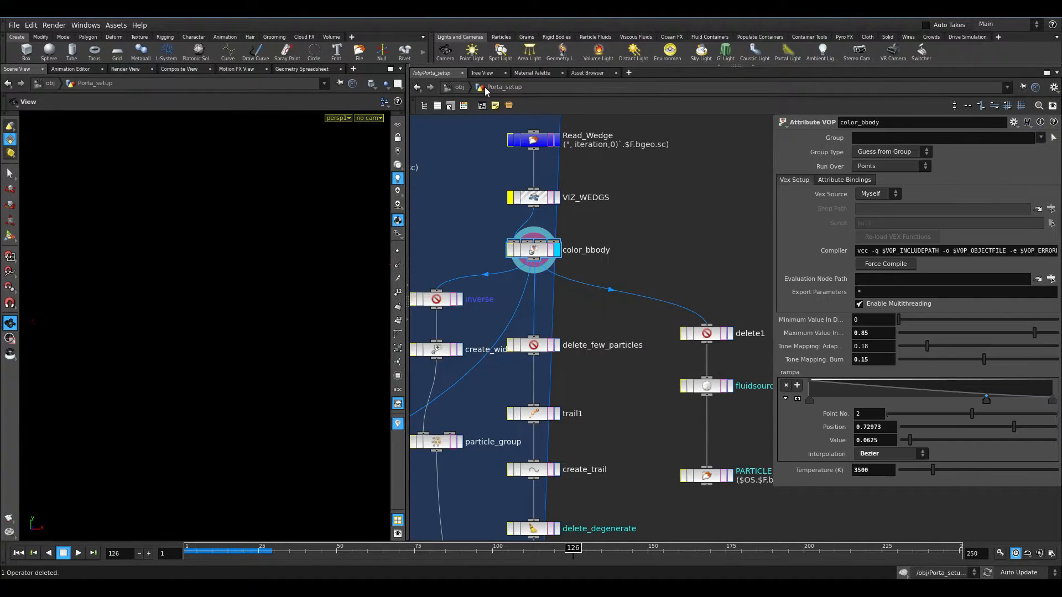
# - Display delete_few_particles, examine its Delete by Range settings, and compare its node information with color_bbody
pyautogui.scroll(2, 685, 350)
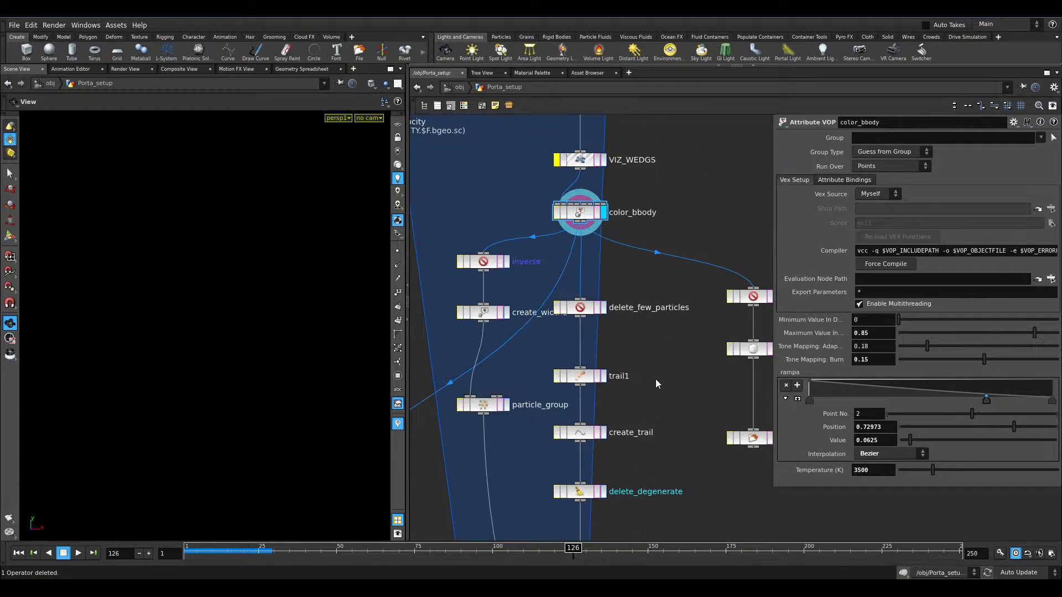
pyautogui.click(602, 308)
pyautogui.click(589, 308)
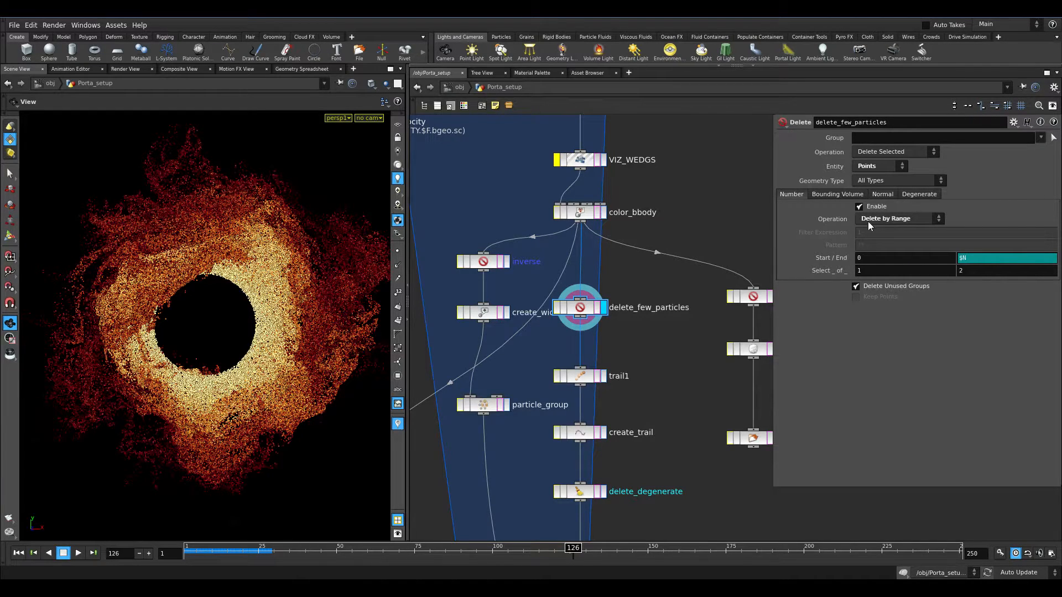
pyautogui.middleClick(584, 214)
pyautogui.middleClick(578, 307)
pyautogui.moveTo(652, 402); pyautogui.dragTo(667, 306, button='middle')
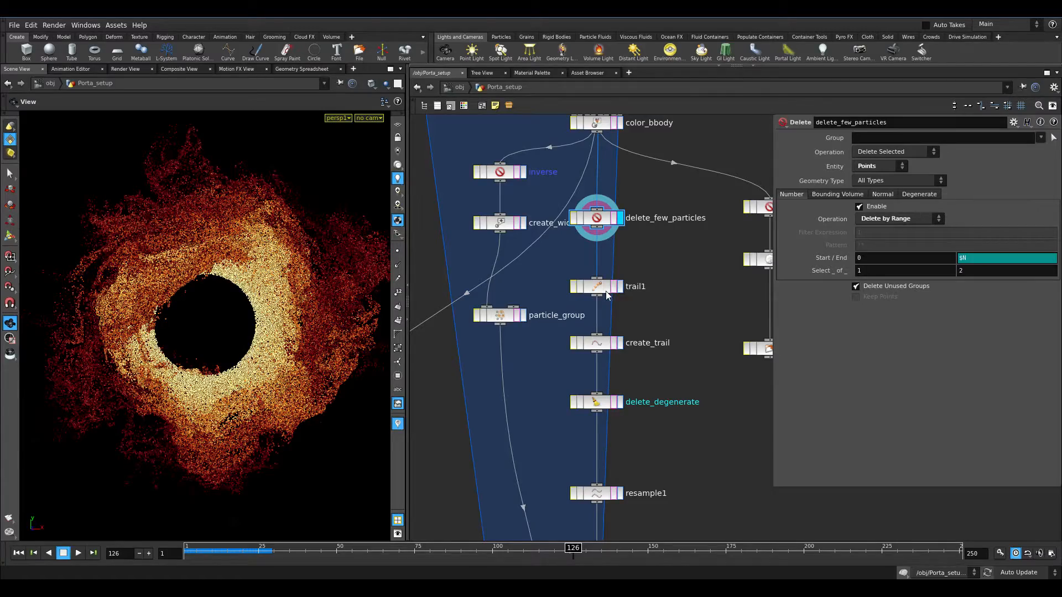
pyautogui.moveTo(312, 276); pyautogui.dragTo(215, 297)
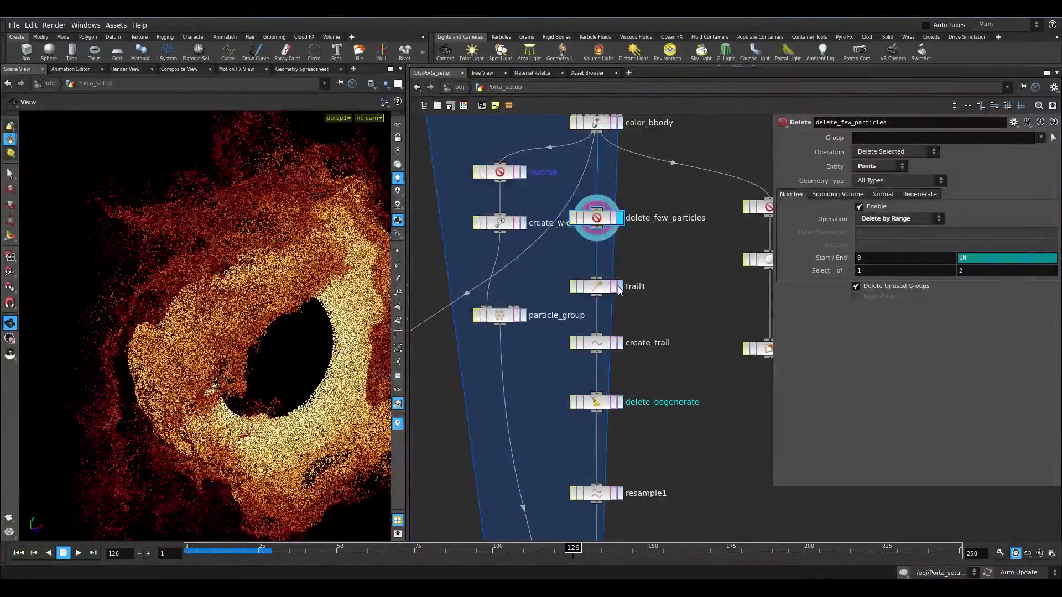
# - Display trail1 and examine its Trail Length and Trail Increment settings
pyautogui.click(620, 286)
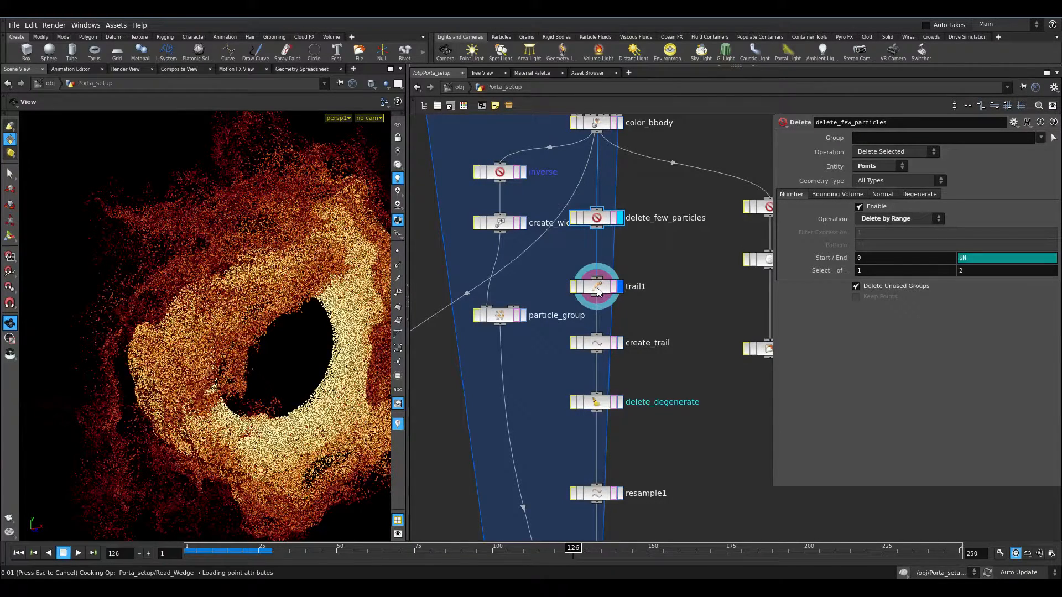
pyautogui.click(597, 287)
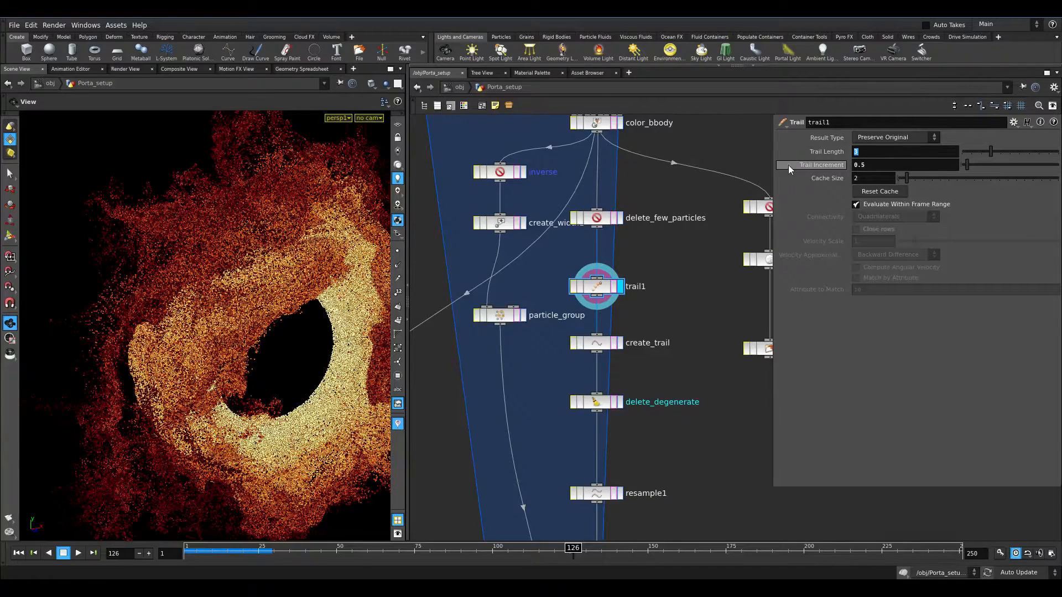
pyautogui.click(855, 163)
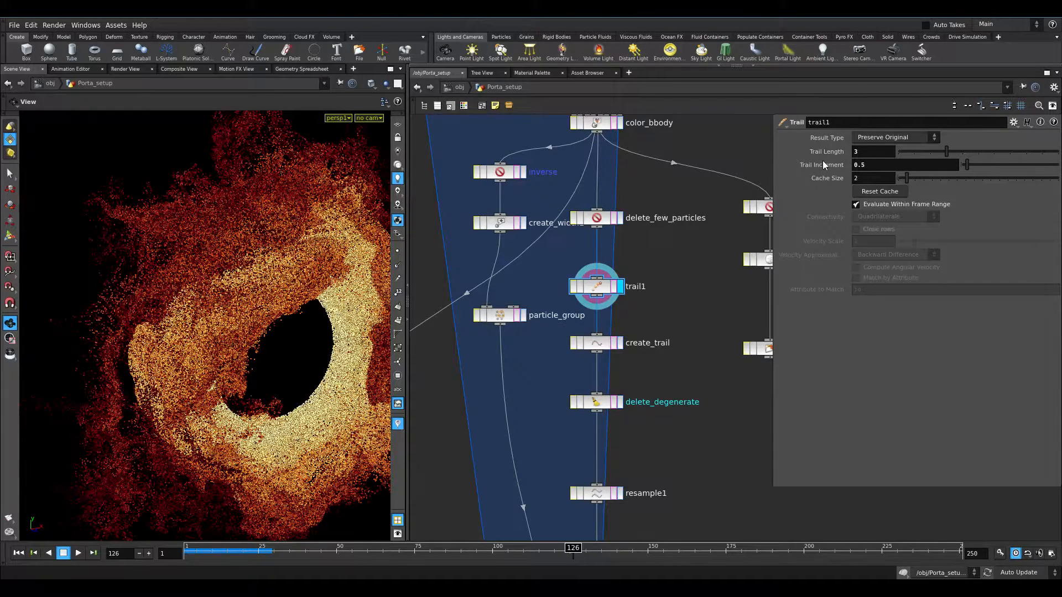
pyautogui.press('Return')
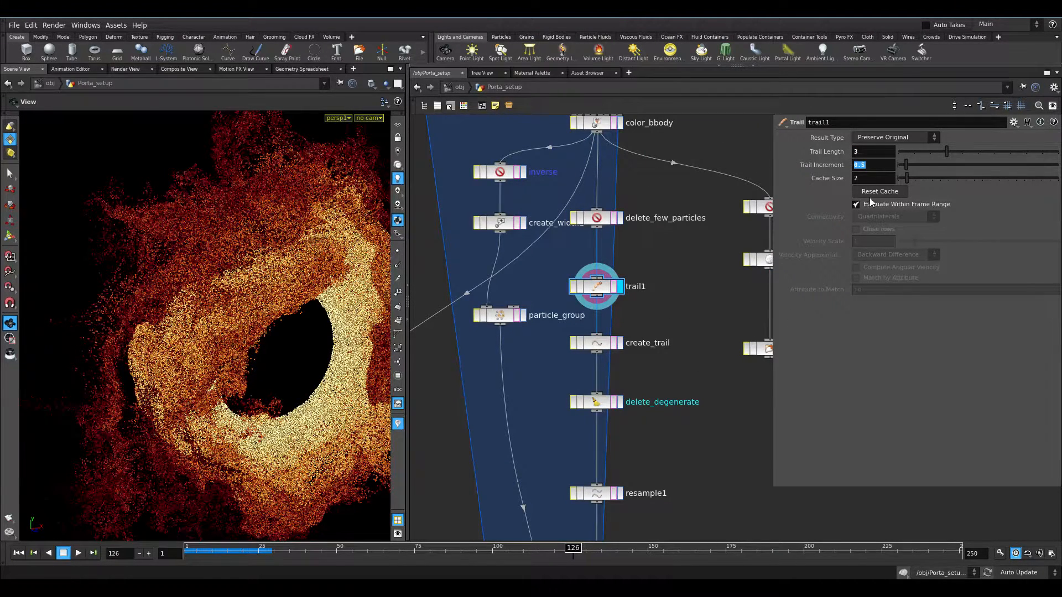
# - Inspect the trail points up close and compare the point counts of trail1 and delete_few_particles
pyautogui.scroll(8, 209, 280)
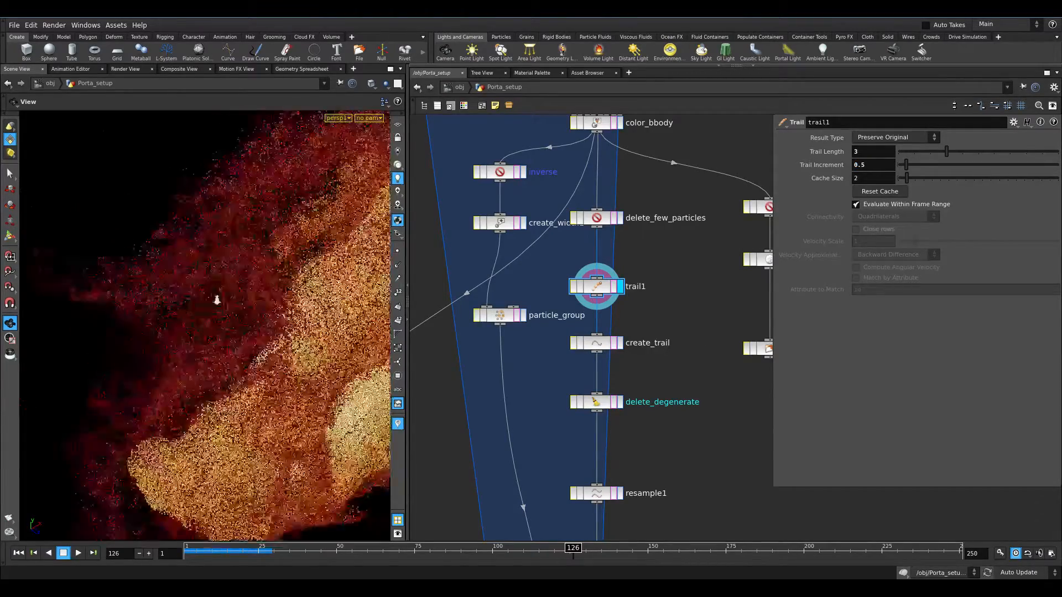
pyautogui.middleClick(605, 294)
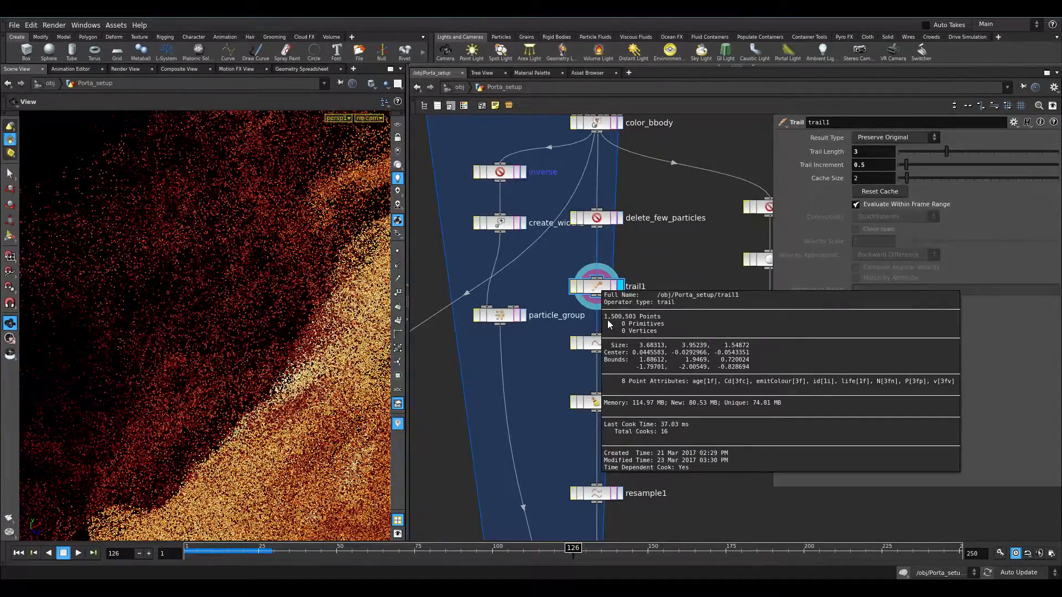
pyautogui.middleClick(601, 227)
pyautogui.middleClick(597, 285)
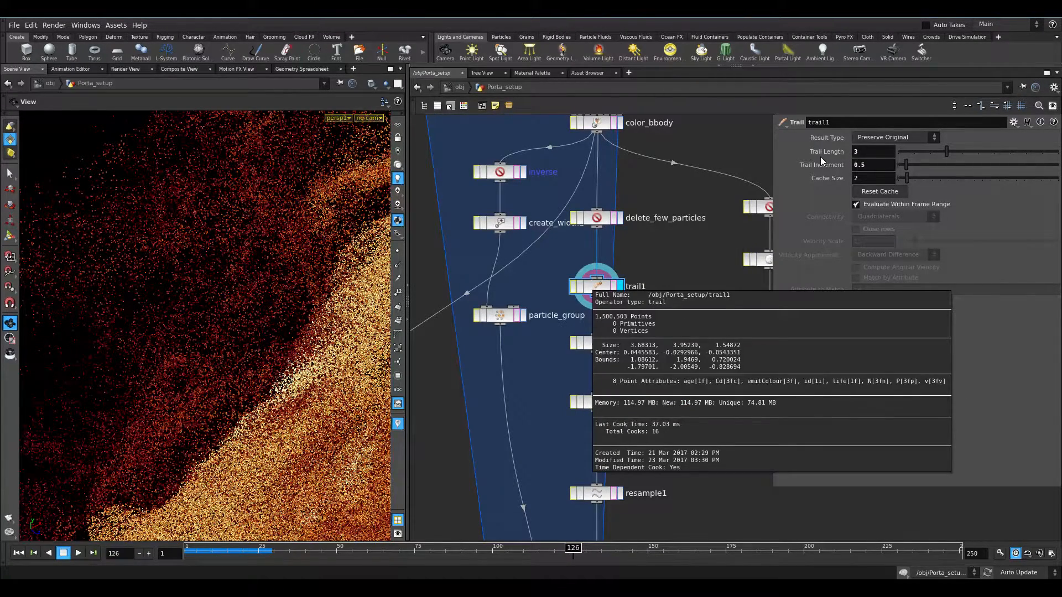
# - Display create_trail and examine its geometry deletion option and its polygon creation by the id attribute
pyautogui.moveTo(406, 360); pyautogui.dragTo(429, 262, button='middle')
pyautogui.moveTo(310, 317); pyautogui.dragTo(180, 318, button='right')
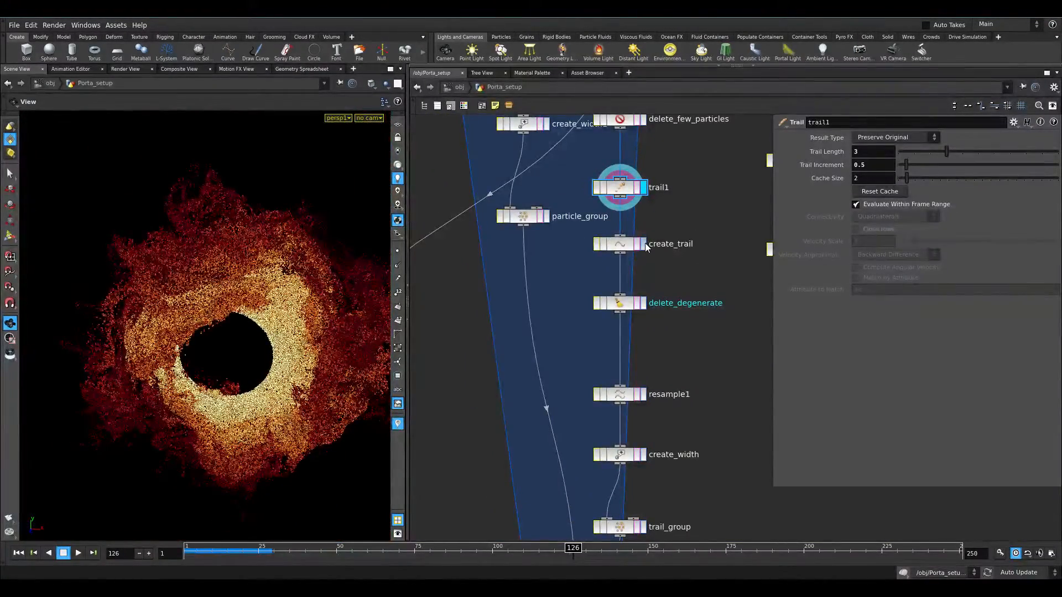
pyautogui.click(643, 245)
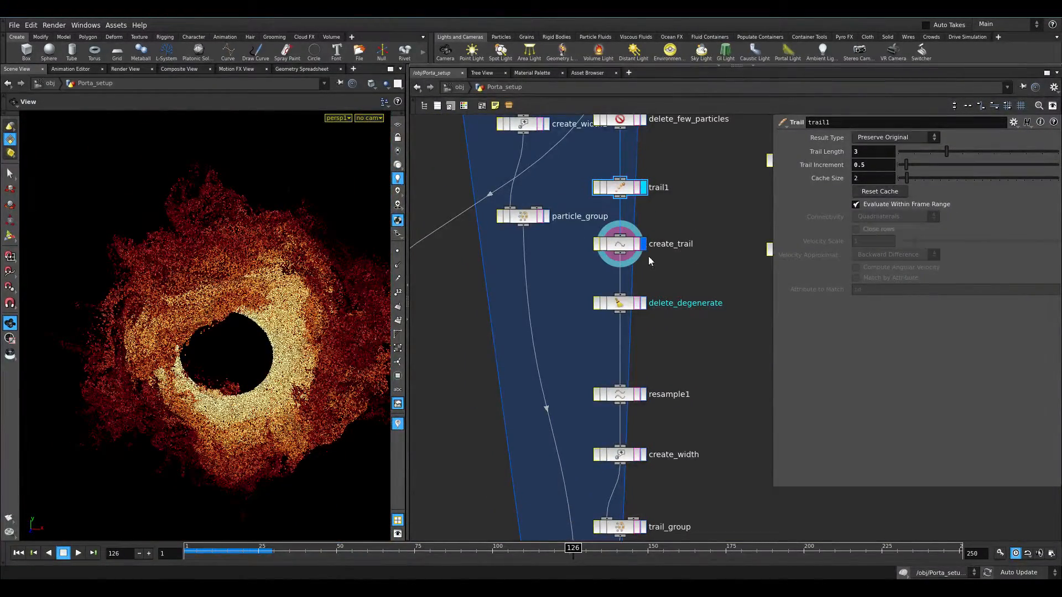
pyautogui.click(622, 245)
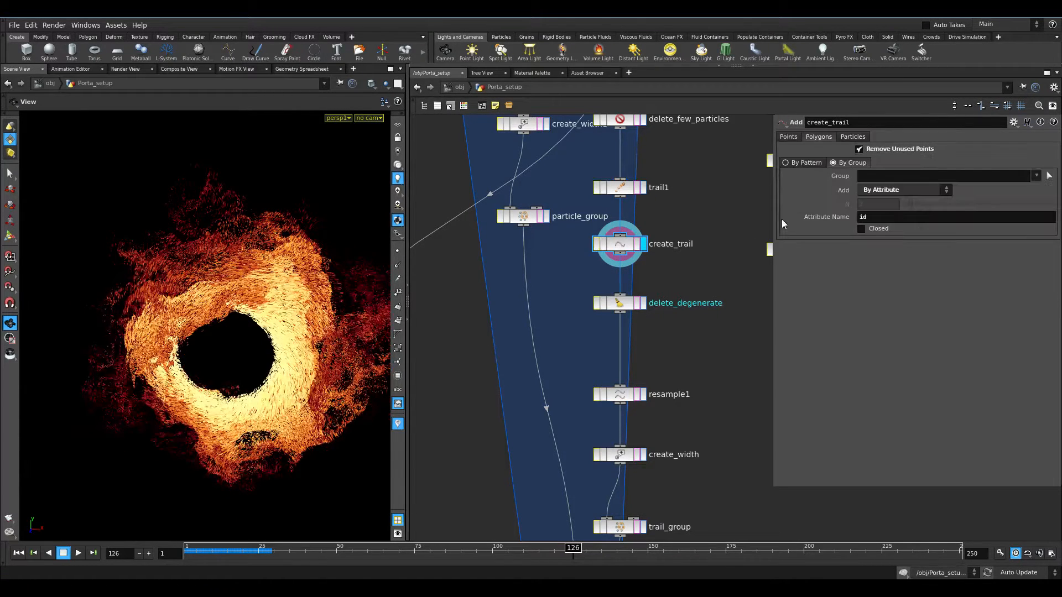
pyautogui.click(797, 138)
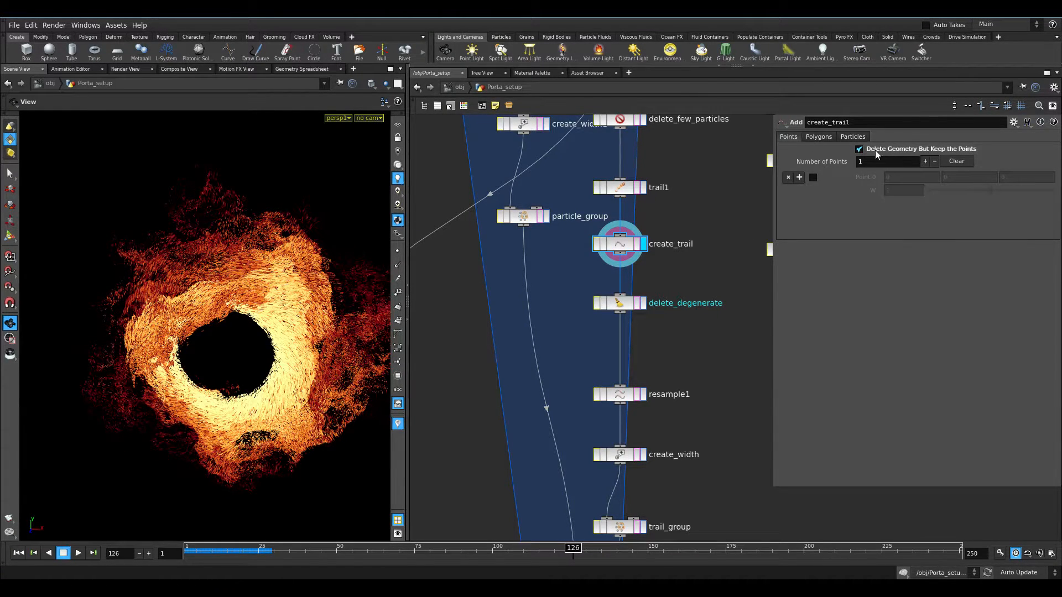
pyautogui.click(815, 137)
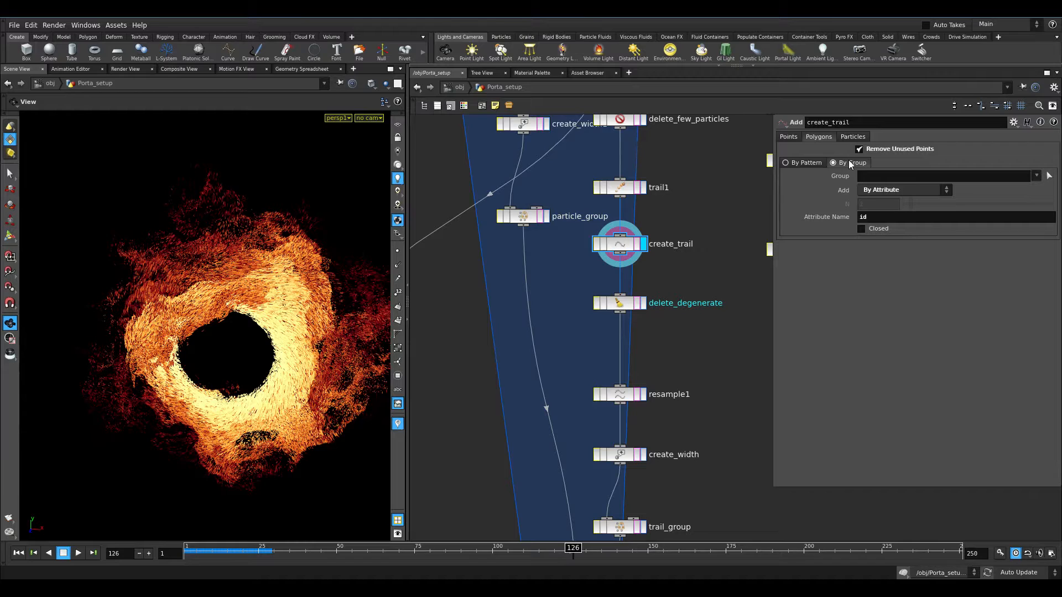
pyautogui.doubleClick(867, 213)
pyautogui.moveTo(217, 319); pyautogui.dragTo(230, 303)
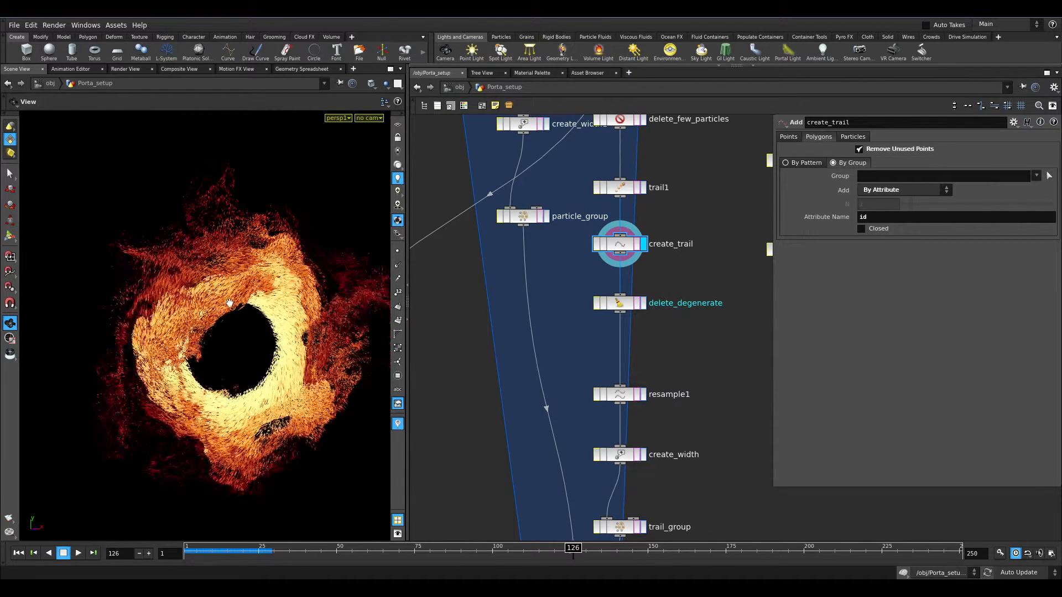
# - Try create_trail's Add mode with All points, inspect the connected lines, and restore By Attribute
pyautogui.click(907, 189)
pyautogui.click(897, 202)
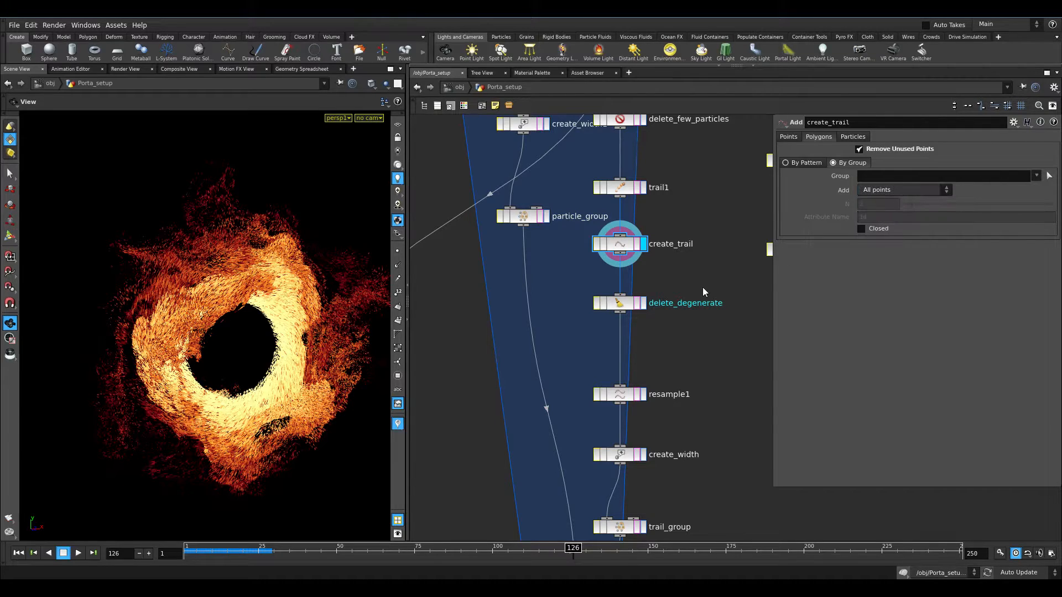
pyautogui.moveTo(292, 315); pyautogui.dragTo(503, 242)
pyautogui.click(914, 194)
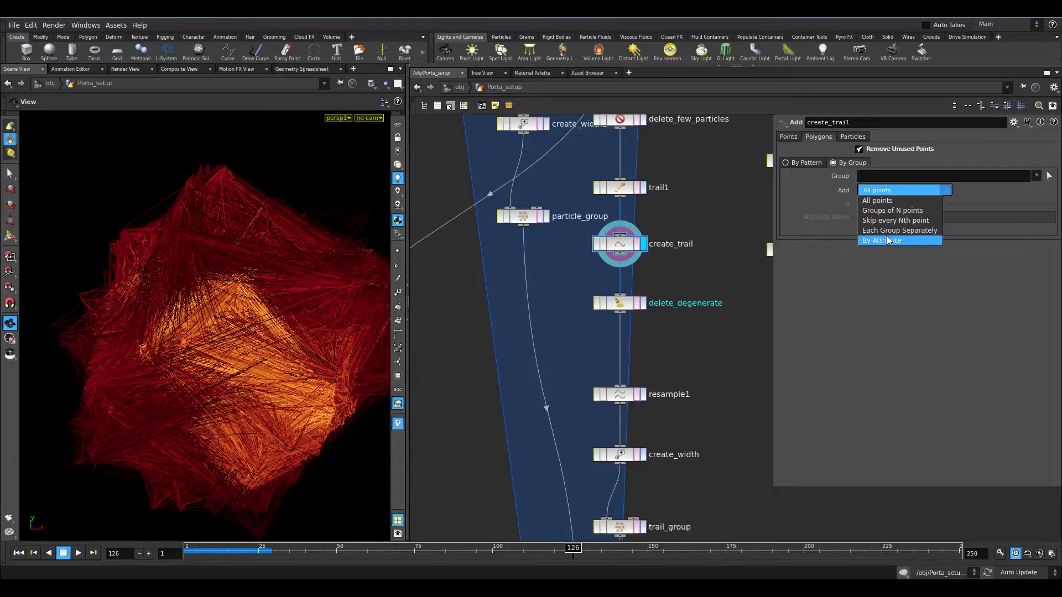
pyautogui.click(893, 237)
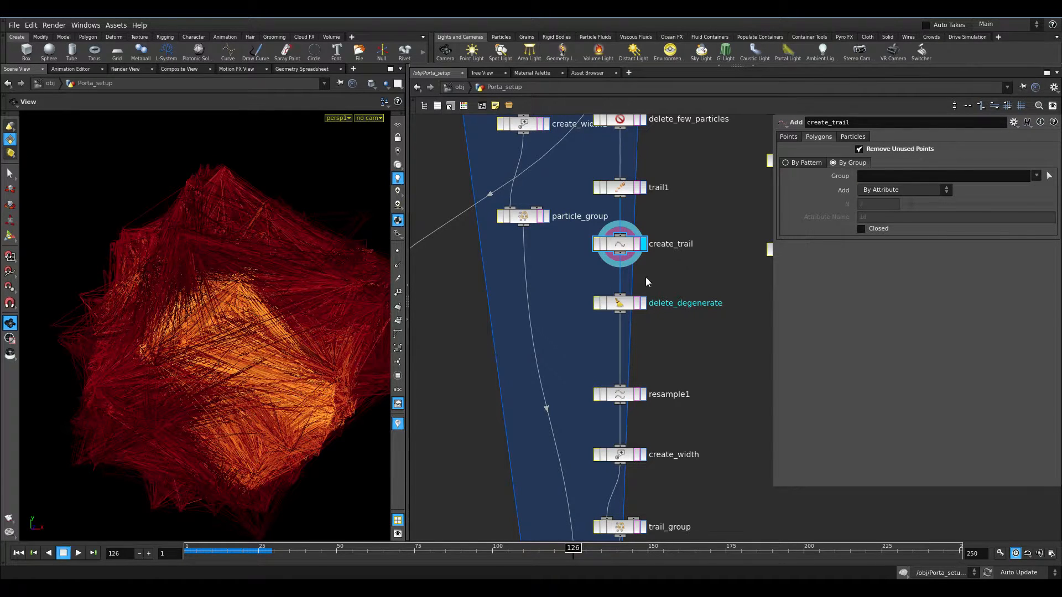
# - Select attribdelete1 and examine which point and detail attributes it removes
pyautogui.moveTo(714, 270); pyautogui.dragTo(694, 393, button='middle')
pyautogui.scroll(-3, 698, 344)
pyautogui.scroll(3, 649, 202)
pyautogui.click(558, 225)
pyautogui.scroll(-10, 719, 436)
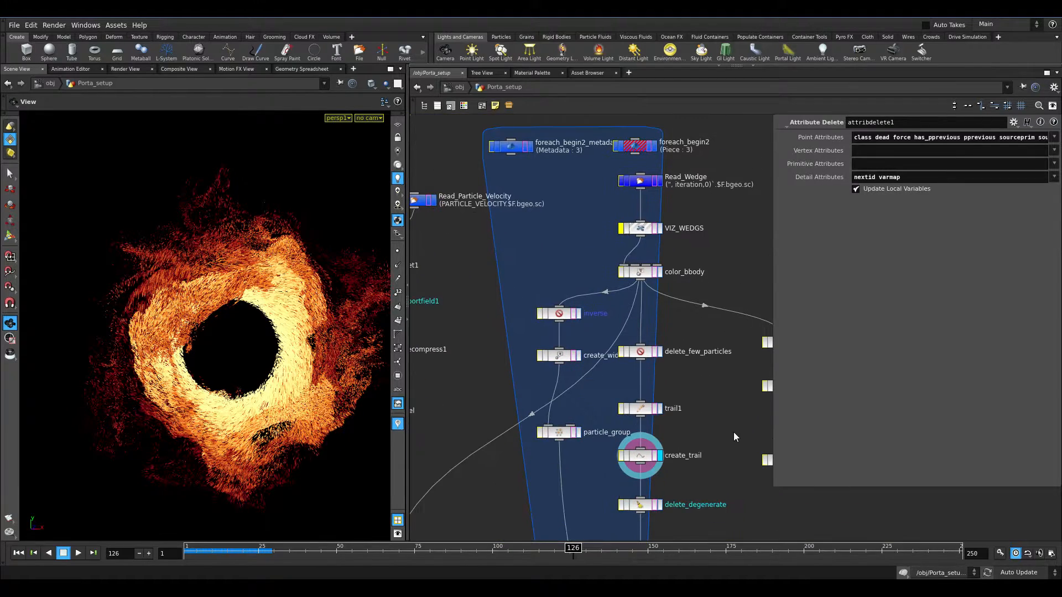
# - Select create_trail and inspect its trail lines from several angles, toggling the point display on and back off
pyautogui.click(647, 349)
pyautogui.moveTo(693, 391); pyautogui.dragTo(695, 327, button='middle')
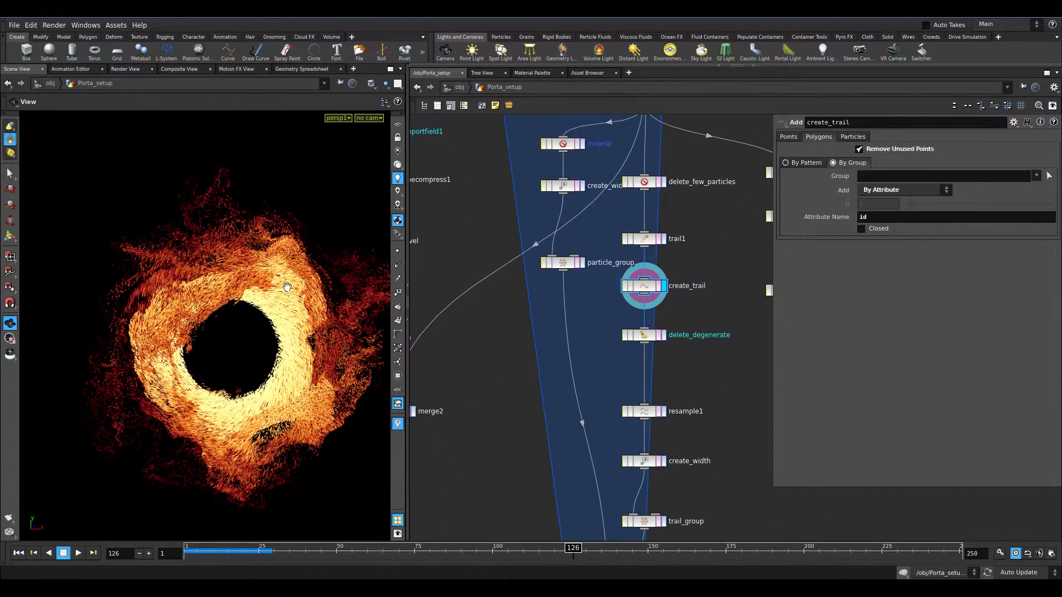
pyautogui.moveTo(290, 287); pyautogui.dragTo(318, 286)
pyautogui.click(397, 251)
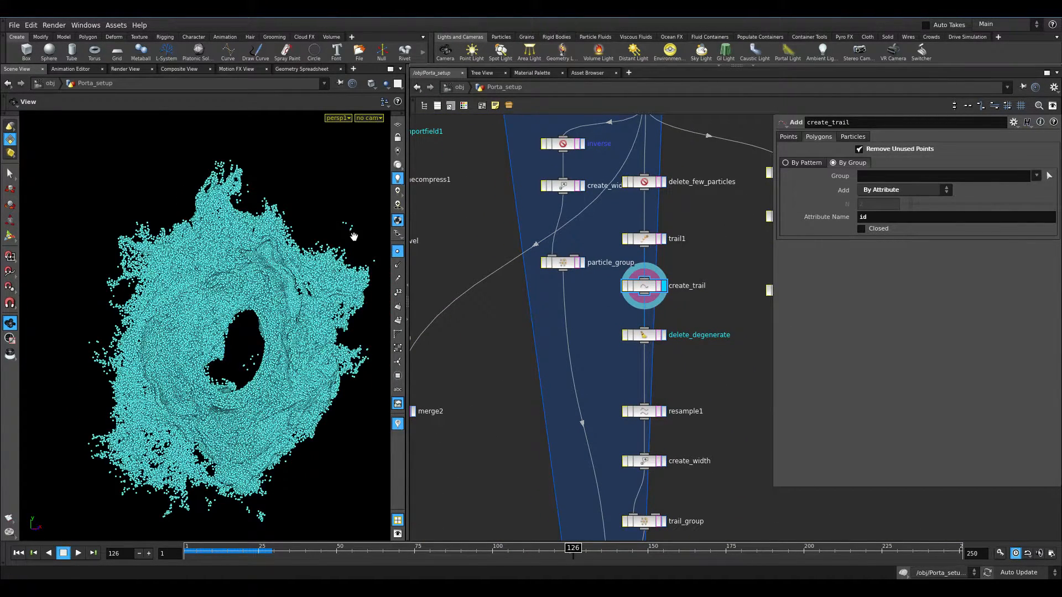
pyautogui.click(397, 251)
pyautogui.moveTo(186, 348); pyautogui.dragTo(249, 308)
pyautogui.scroll(3, 259, 338)
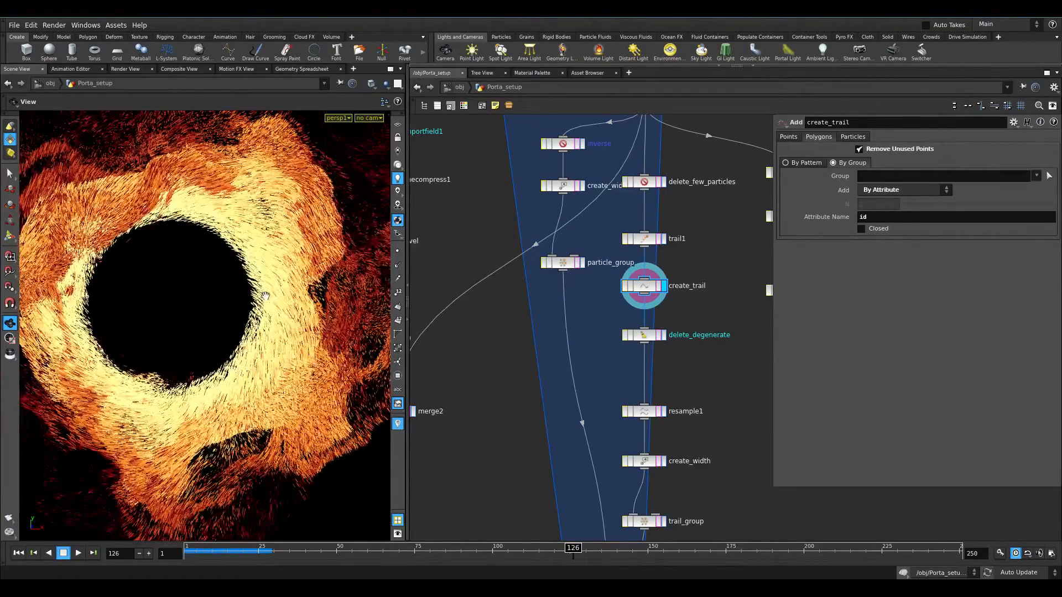
pyautogui.moveTo(282, 282); pyautogui.dragTo(220, 339)
# - Display delete_degenerate and examine its cleanup options for degenerate primitives, unused points and NANs
pyautogui.click(644, 335)
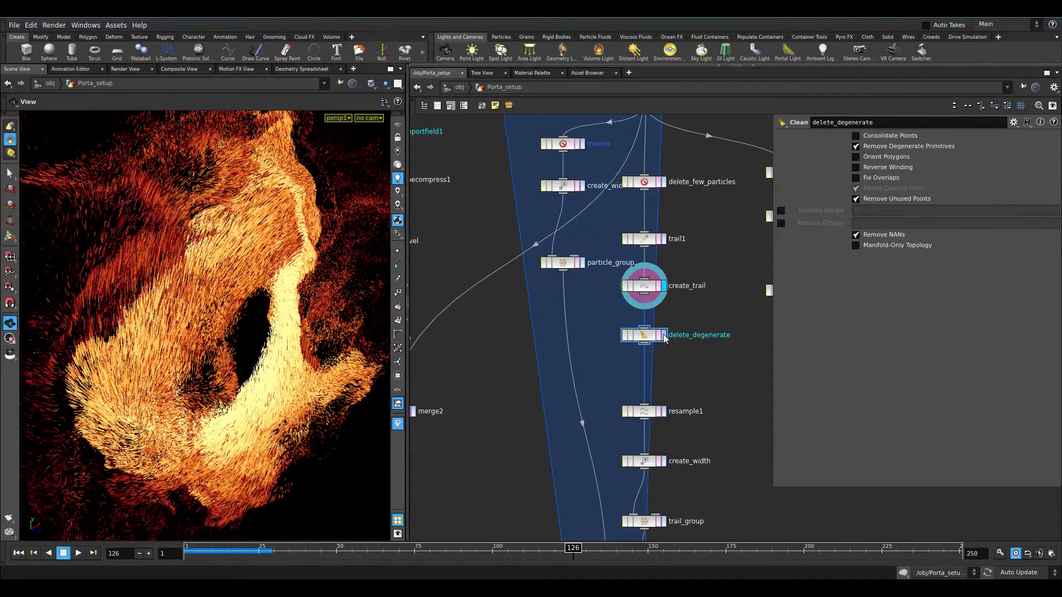
pyautogui.click(663, 335)
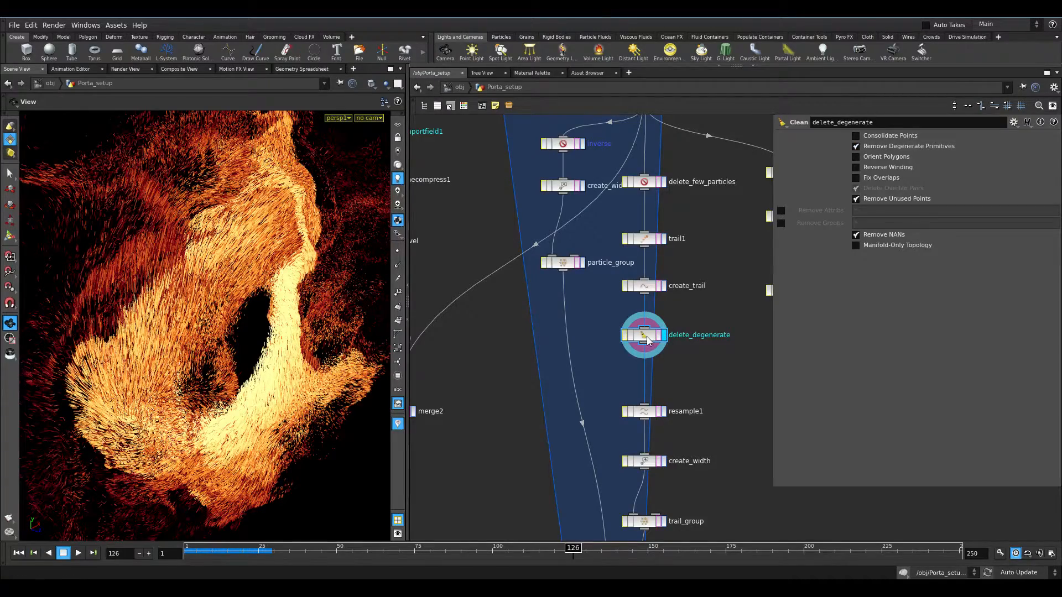
pyautogui.moveTo(279, 280)
pyautogui.mouseDown()
pyautogui.moveTo(251, 281)
pyautogui.moveTo(265, 284)
pyautogui.mouseUp()
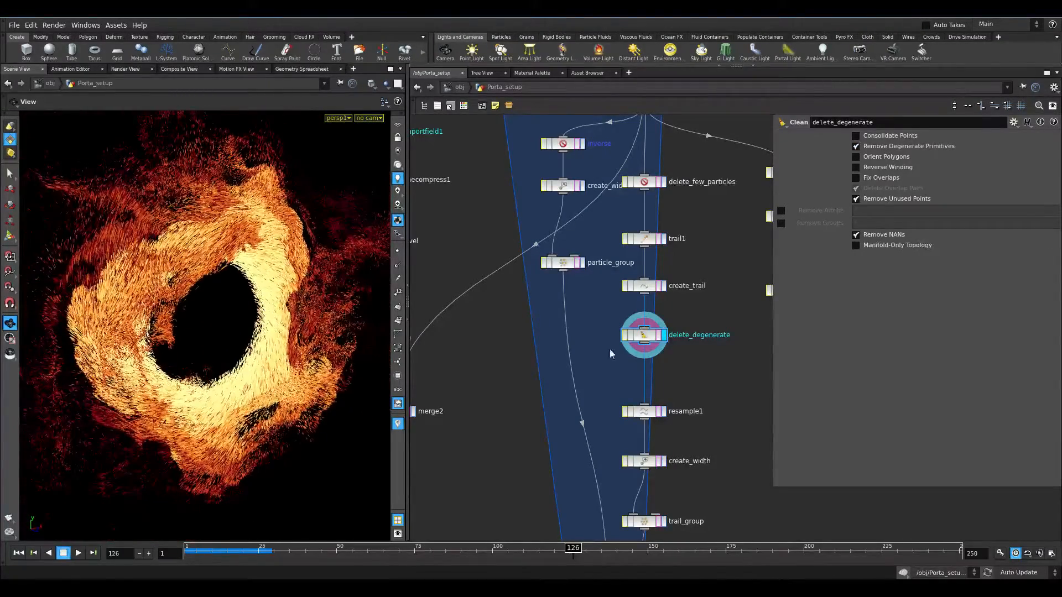
# - Add a PolyWire node beside the trail branch with a wire radius of 0.002
pyautogui.press('Tab')
pyautogui.write('polywire')
pyautogui.press('Return')
pyautogui.click(753, 397)
pyautogui.click(875, 152)
pyautogui.write('0.005')
pyautogui.press('Return')
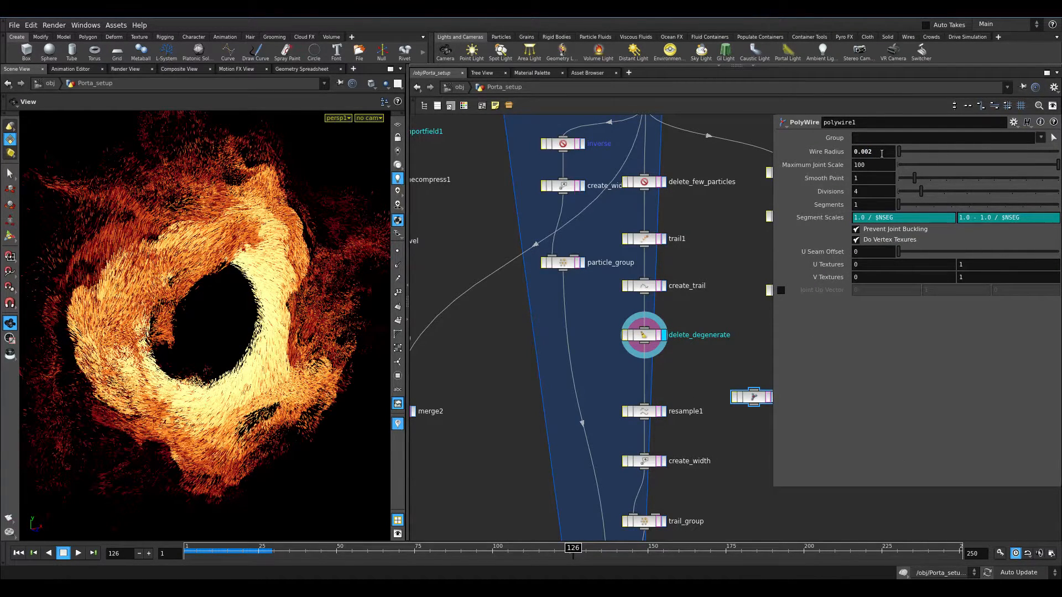
# - Connect polywire1 to the output of delete_degenerate, display it and inspect the wires up close
pyautogui.moveTo(644, 294); pyautogui.dragTo(772, 399)
pyautogui.moveTo(771, 399); pyautogui.dragTo(713, 386, button='middle')
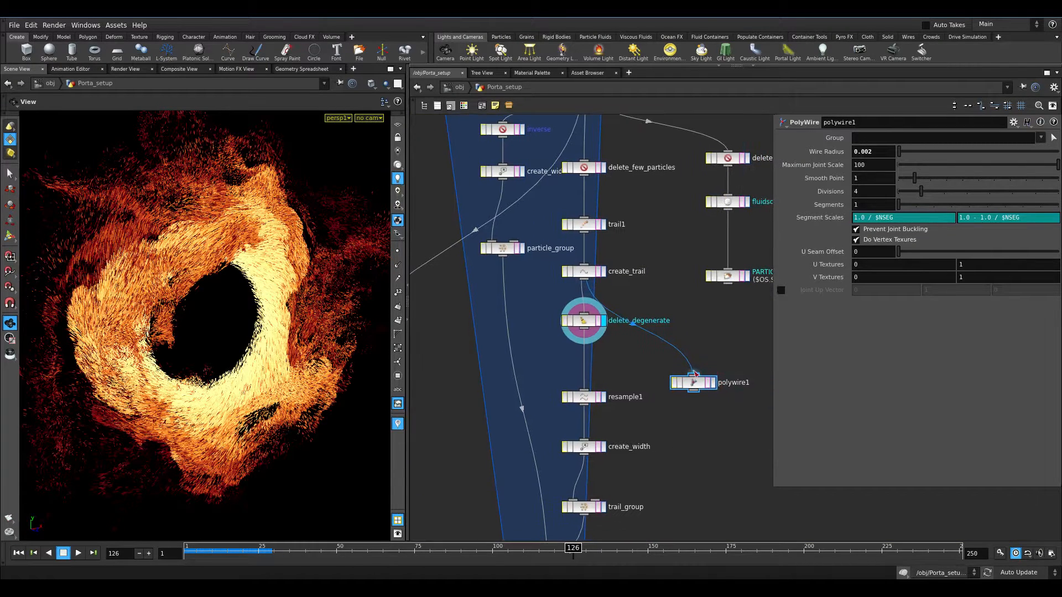
pyautogui.click(713, 383)
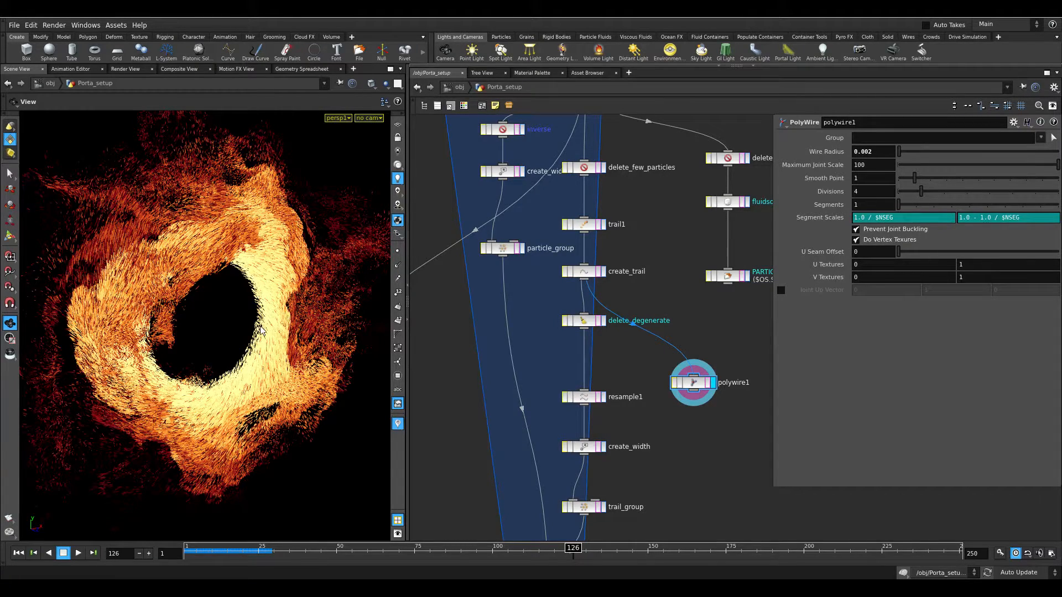
pyautogui.moveTo(273, 243)
pyautogui.mouseDown()
pyautogui.moveTo(297, 301)
pyautogui.moveTo(254, 284)
pyautogui.moveTo(238, 335)
pyautogui.moveTo(189, 339)
pyautogui.moveTo(189, 361)
pyautogui.moveTo(238, 382)
pyautogui.moveTo(237, 320)
pyautogui.moveTo(340, 308)
pyautogui.moveTo(275, 256)
pyautogui.moveTo(249, 315)
pyautogui.moveTo(277, 332)
pyautogui.moveTo(305, 312)
pyautogui.moveTo(266, 308)
pyautogui.moveTo(263, 294)
pyautogui.moveTo(308, 277)
pyautogui.moveTo(243, 326)
pyautogui.moveTo(213, 332)
pyautogui.moveTo(144, 287)
pyautogui.moveTo(177, 288)
pyautogui.mouseUp()
pyautogui.moveTo(608, 334); pyautogui.dragTo(585, 331)
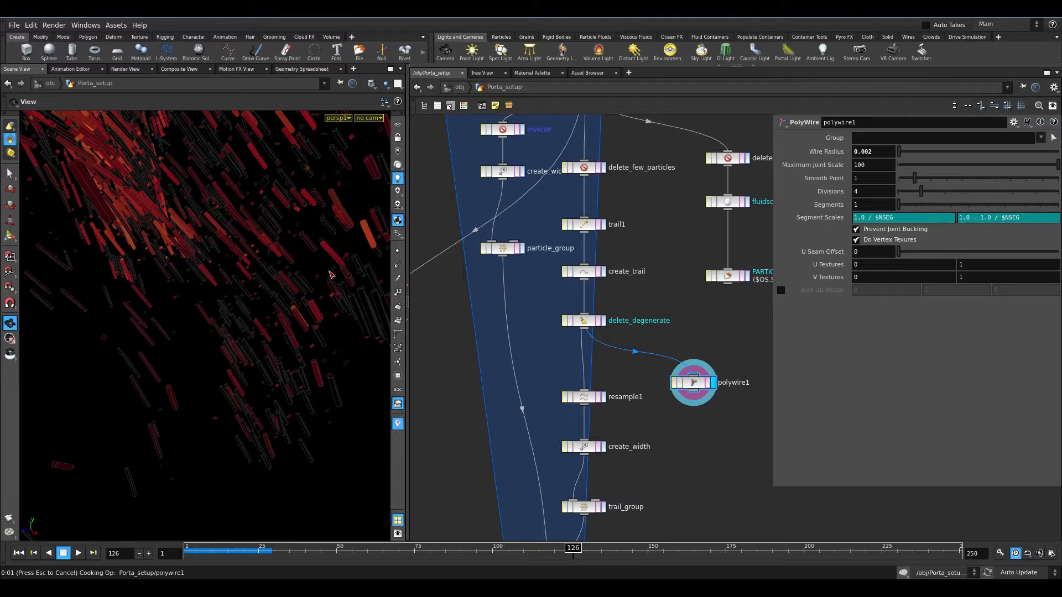
# - Set polywire1's divisions to 3 and inspect the wire geometry across the whole portal
pyautogui.moveTo(872, 192); pyautogui.dragTo(797, 203)
pyautogui.write('3')
pyautogui.press('Return')
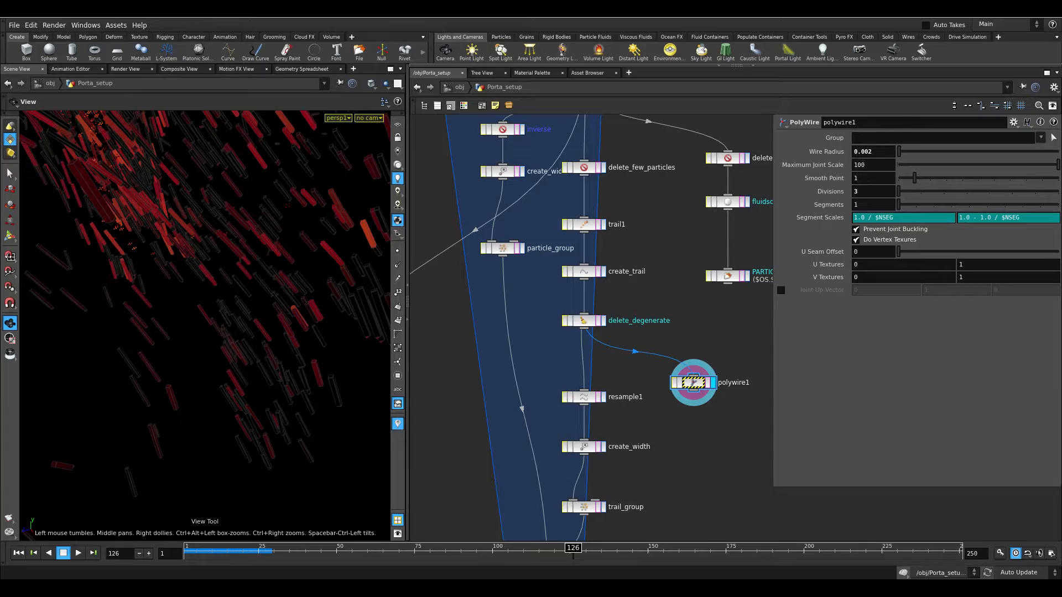
pyautogui.scroll(5, 250, 314)
pyautogui.scroll(-10, 249, 263)
pyautogui.scroll(3, 306, 310)
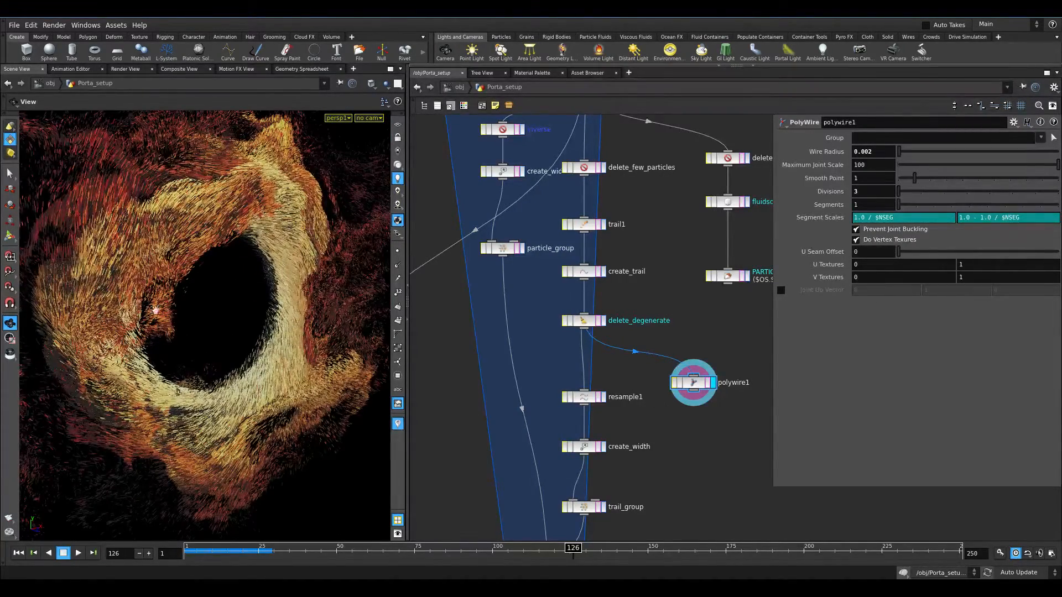
pyautogui.moveTo(149, 310); pyautogui.dragTo(210, 326)
pyautogui.moveTo(709, 463); pyautogui.dragTo(729, 401, button='middle')
pyautogui.moveTo(330, 360); pyautogui.dragTo(316, 342)
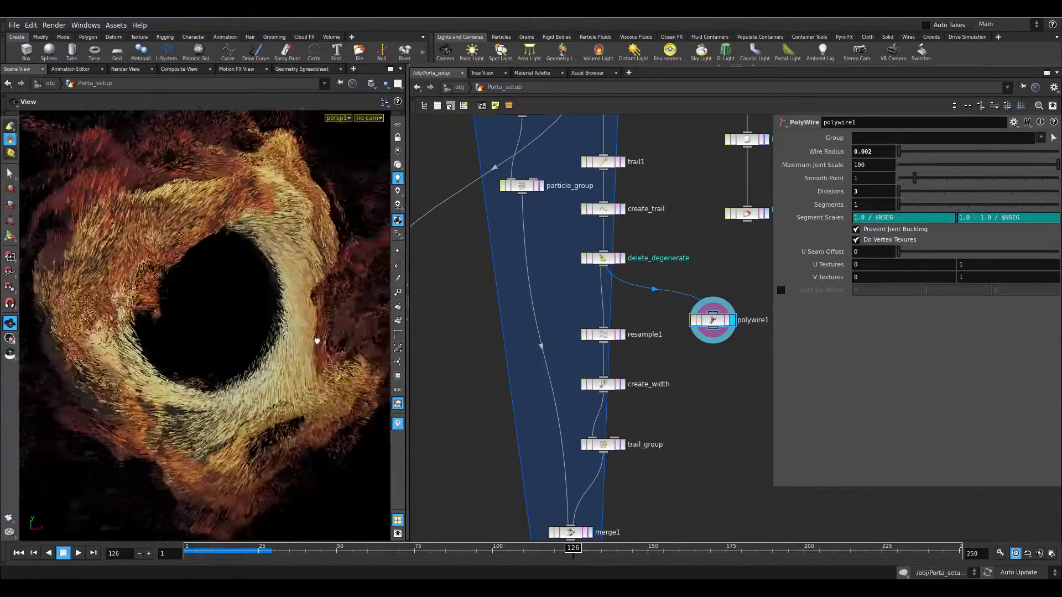
# - Display resample1 and examine its maximum segments setting
pyautogui.click(612, 339)
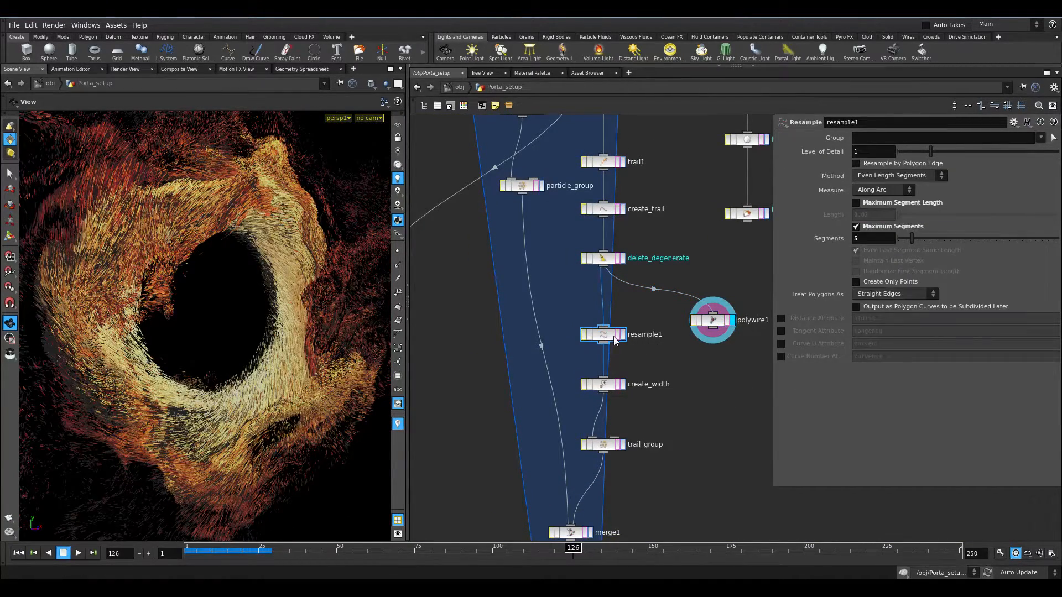
pyautogui.click(622, 334)
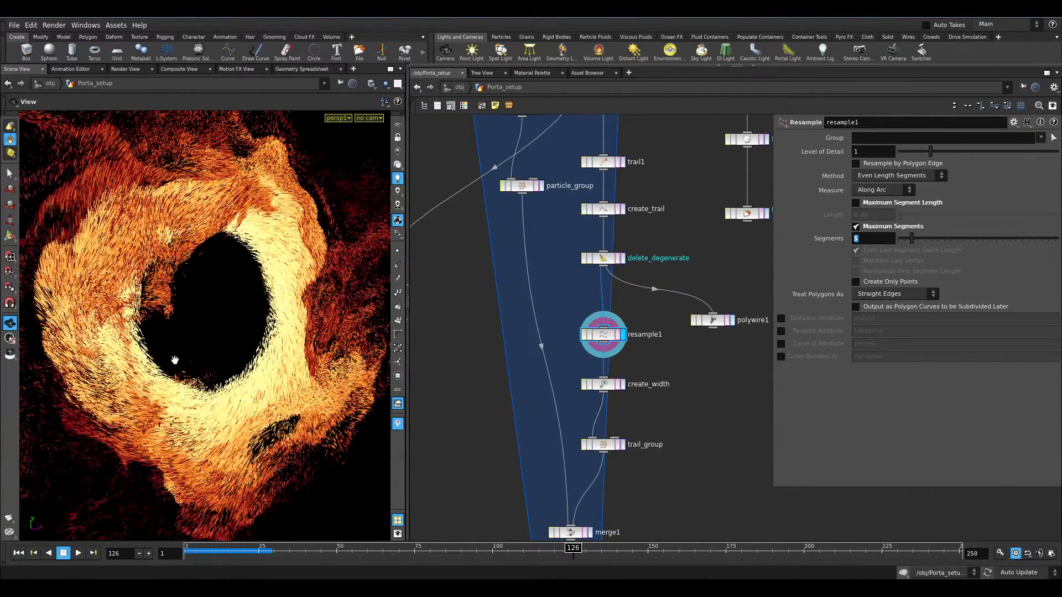
pyautogui.scroll(2, 688, 465)
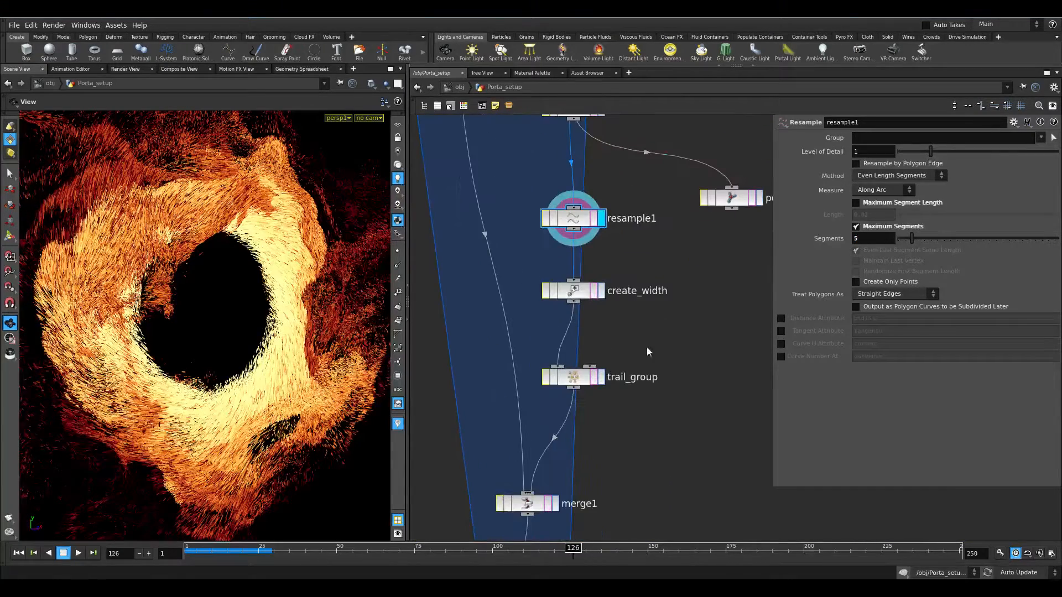
# - Display create_width, read the full expression of its width value, and inspect the trail colors that drive it
pyautogui.click(601, 291)
pyautogui.click(586, 292)
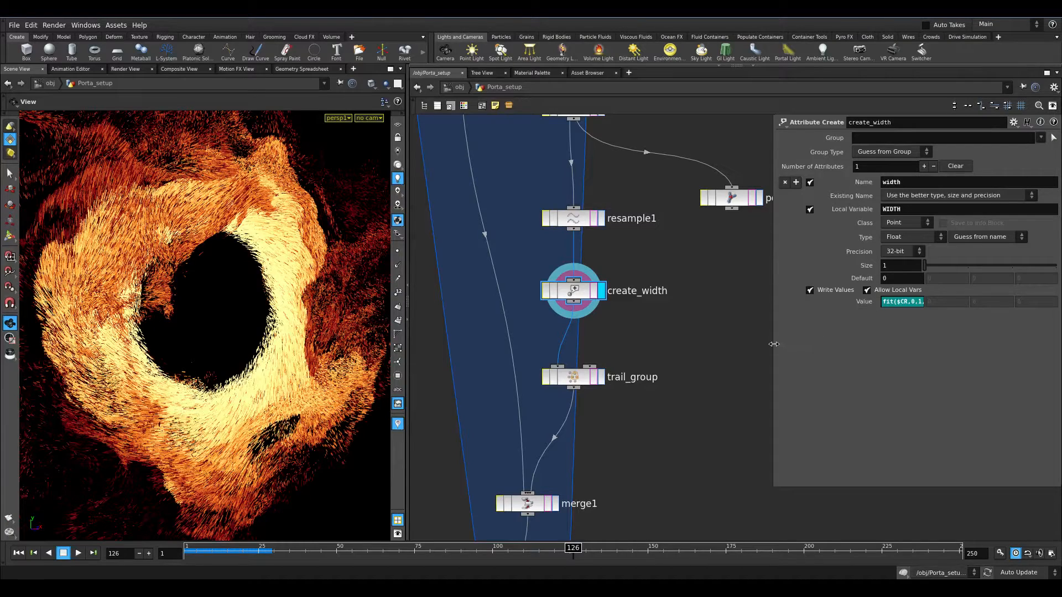
pyautogui.moveTo(773, 346); pyautogui.dragTo(586, 346)
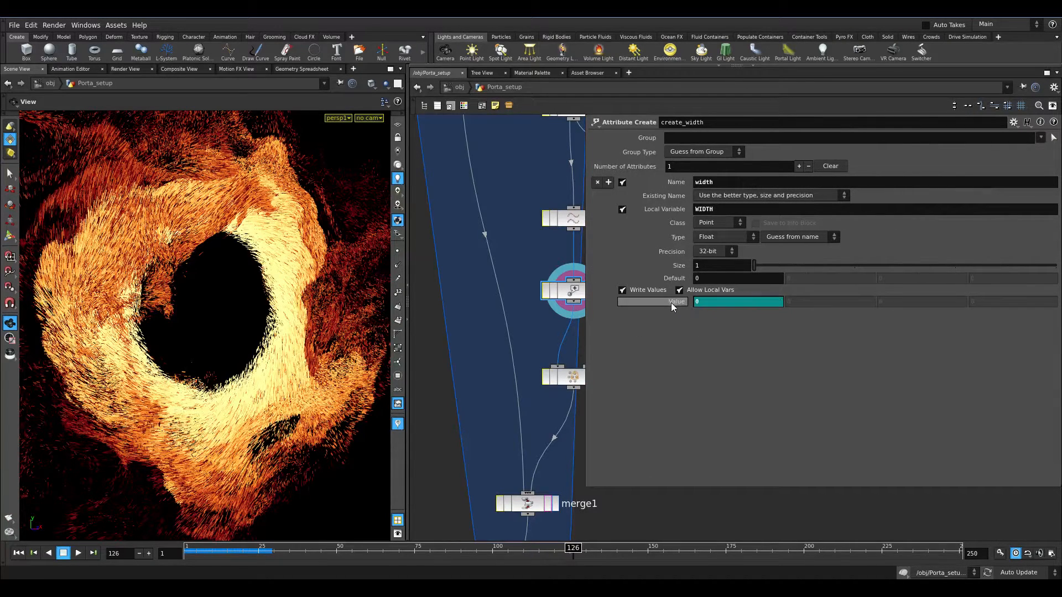
pyautogui.click(737, 301)
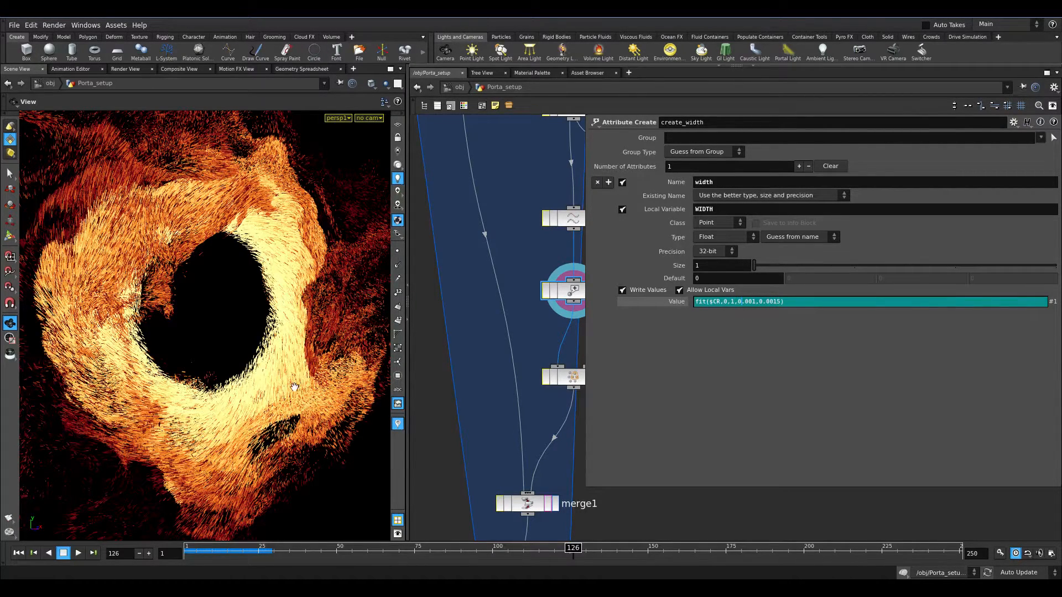
pyautogui.press('Return')
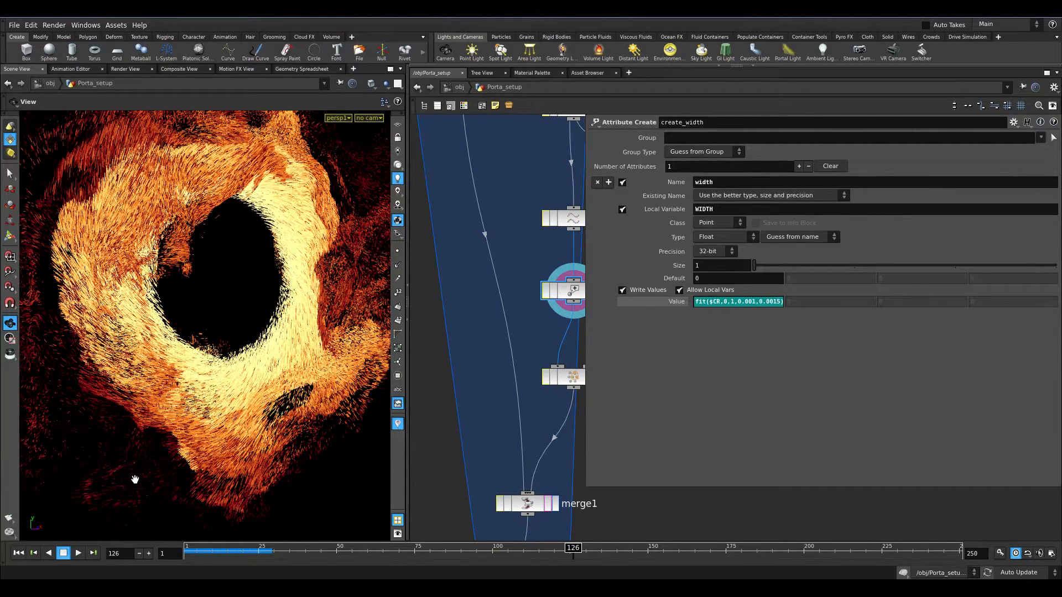
pyautogui.moveTo(164, 425); pyautogui.dragTo(225, 388, button='middle')
pyautogui.moveTo(234, 385); pyautogui.dragTo(289, 322)
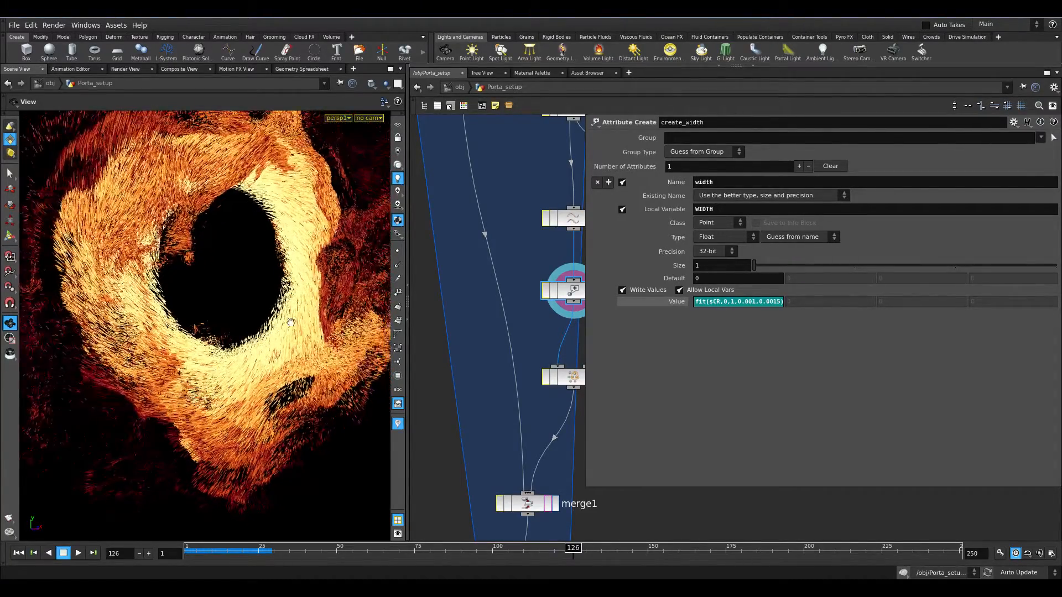
pyautogui.moveTo(196, 399); pyautogui.dragTo(274, 326)
pyautogui.click(672, 304)
# - Display trail_group and examine how it collects the primitives into the trails group
pyautogui.moveTo(496, 338); pyautogui.dragTo(409, 292, button='middle')
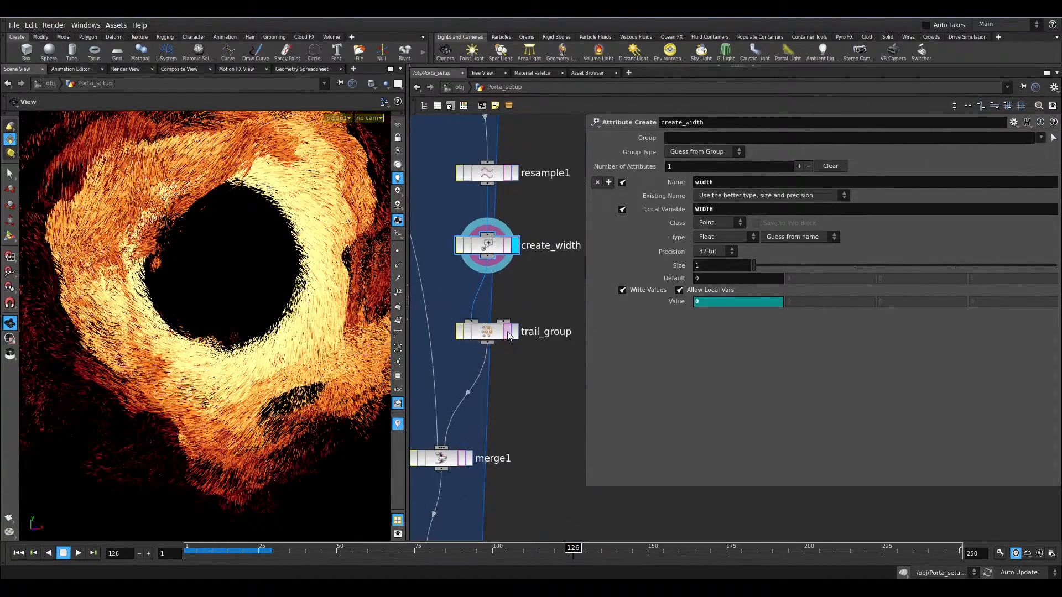
pyautogui.click(513, 331)
pyautogui.click(500, 333)
pyautogui.moveTo(249, 300); pyautogui.dragTo(244, 334, button='middle')
pyautogui.moveTo(244, 335); pyautogui.dragTo(209, 333, button='right')
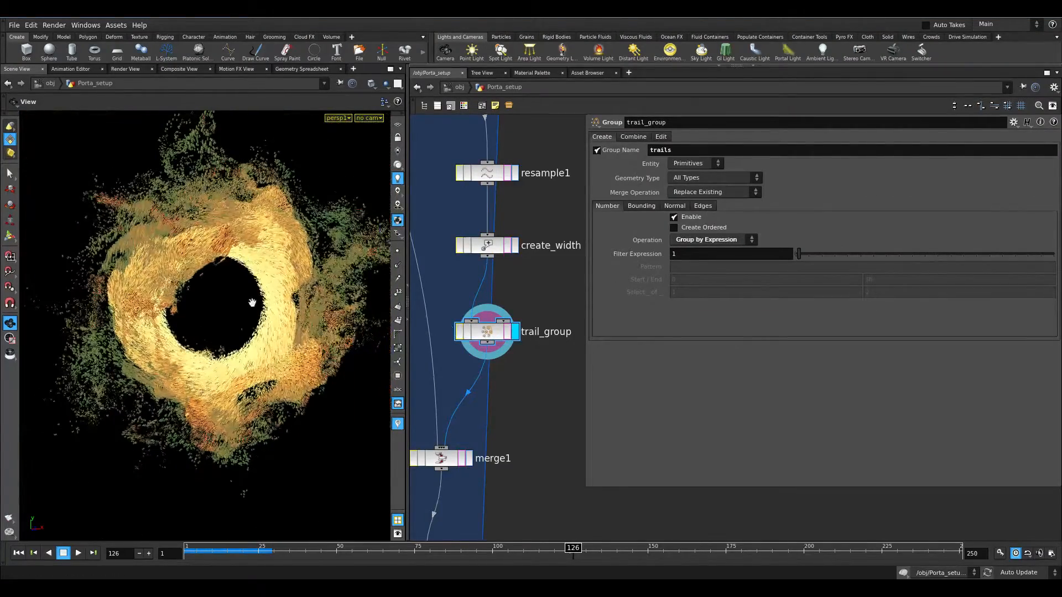
pyautogui.moveTo(515, 445); pyautogui.dragTo(532, 354, button='middle')
pyautogui.moveTo(532, 353); pyautogui.dragTo(425, 397)
pyautogui.click(534, 243)
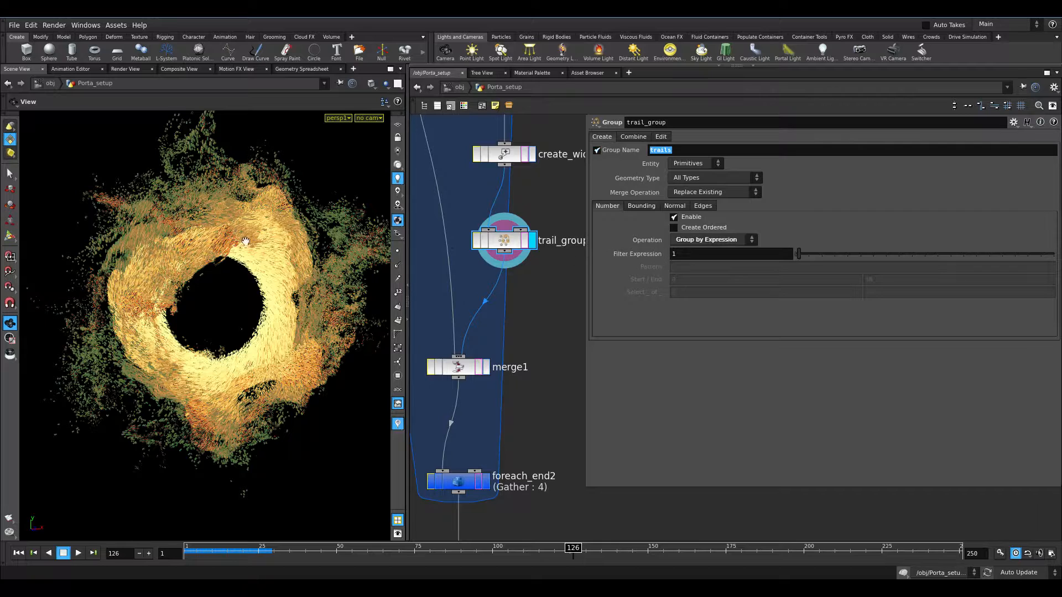
# - Go back up the network to review delete_few_particles, and display the inverse node
pyautogui.moveTo(489, 332); pyautogui.dragTo(512, 463, button='middle')
pyautogui.scroll(-5, 512, 464)
pyautogui.moveTo(457, 323); pyautogui.dragTo(488, 360, button='middle')
pyautogui.scroll(2, 478, 344)
pyautogui.moveTo(455, 181); pyautogui.dragTo(427, 258, button='middle')
pyautogui.moveTo(536, 275); pyautogui.dragTo(536, 253)
pyautogui.moveTo(286, 315); pyautogui.dragTo(337, 301)
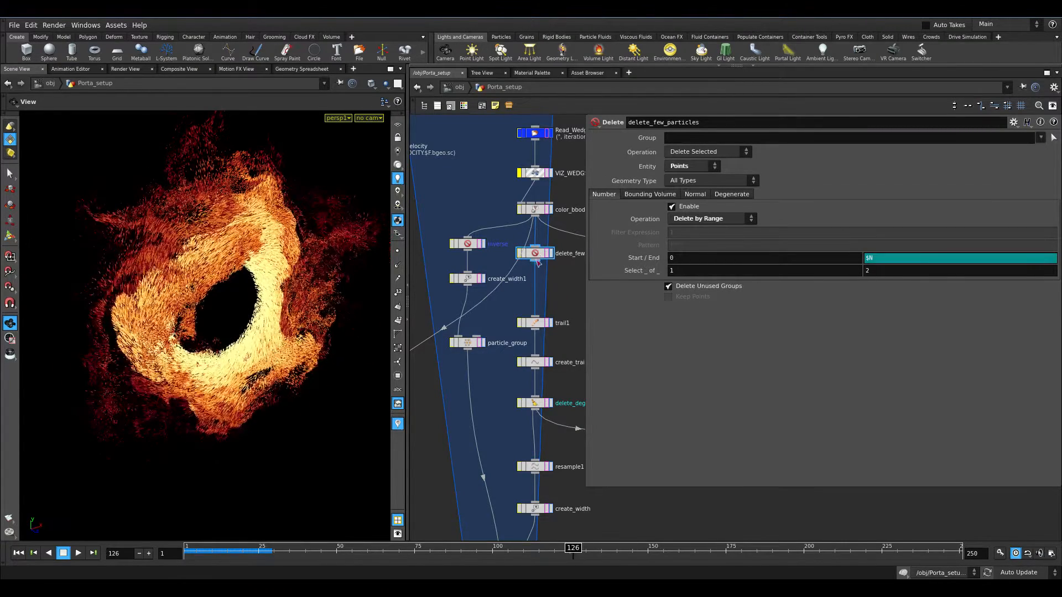
pyautogui.scroll(4, 506, 264)
pyautogui.click(459, 223)
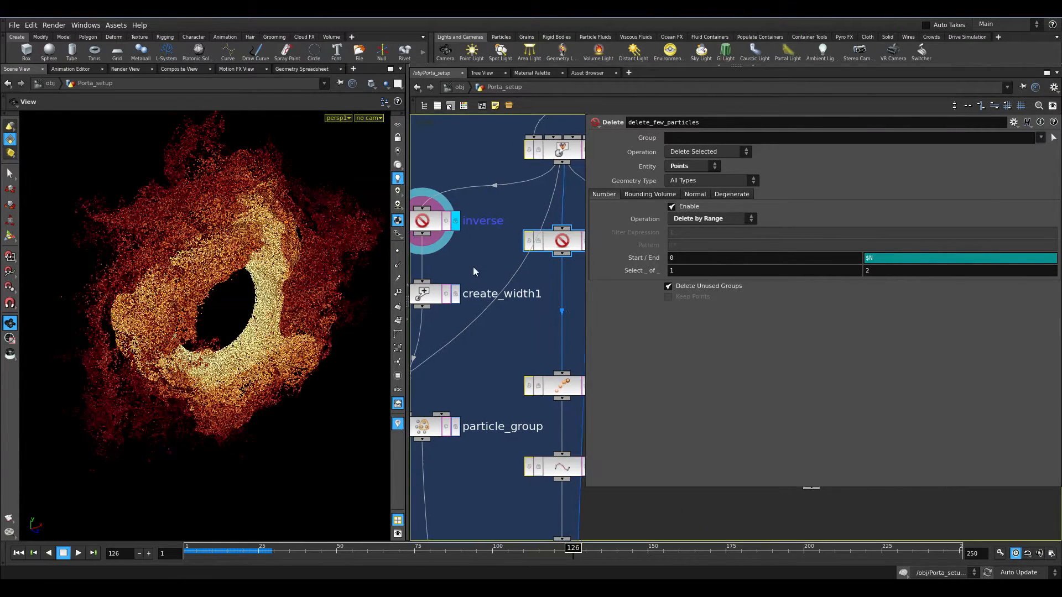
# - Display delete_few_particles and point out its Create Reference Copy action without applying it
pyautogui.rightClick(561, 241)
pyautogui.moveTo(571, 259)
pyautogui.click(486, 309)
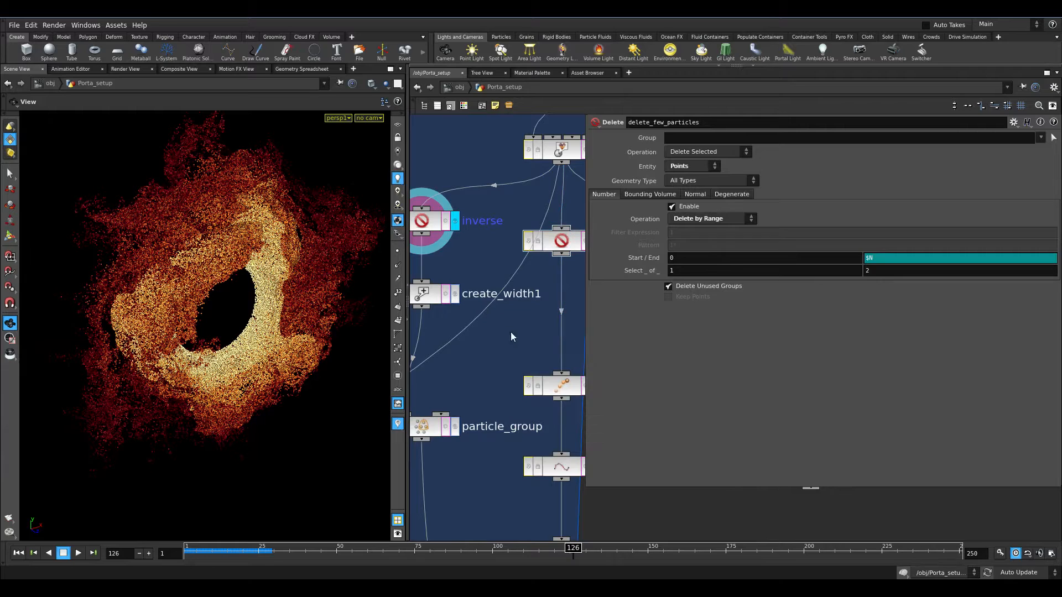
pyautogui.moveTo(507, 333); pyautogui.dragTo(442, 335, button='middle')
pyautogui.click(529, 242)
pyautogui.rightClick(503, 247)
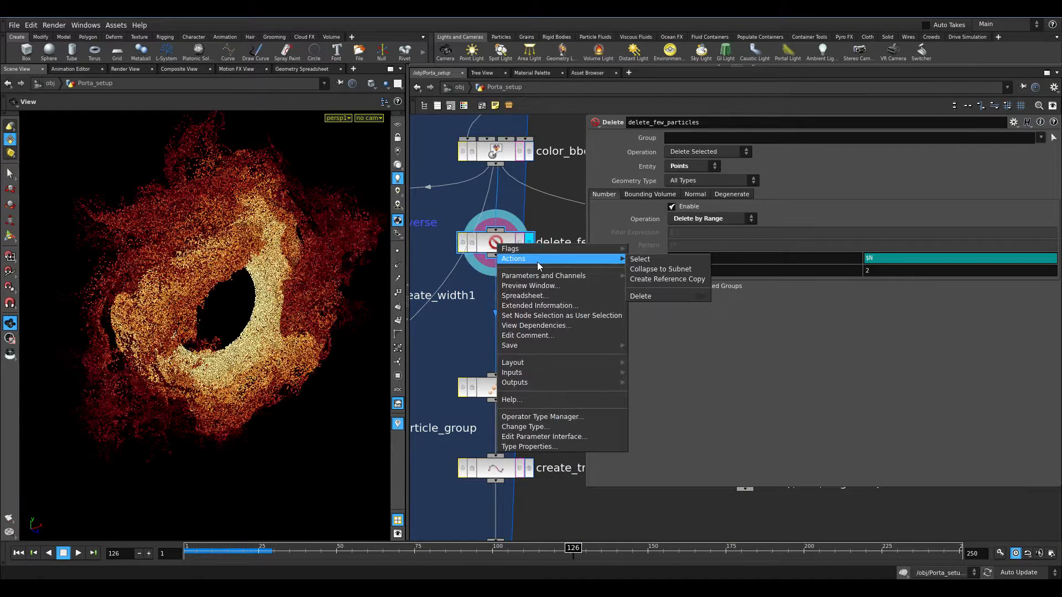
pyautogui.moveTo(614, 259)
pyautogui.click(522, 196)
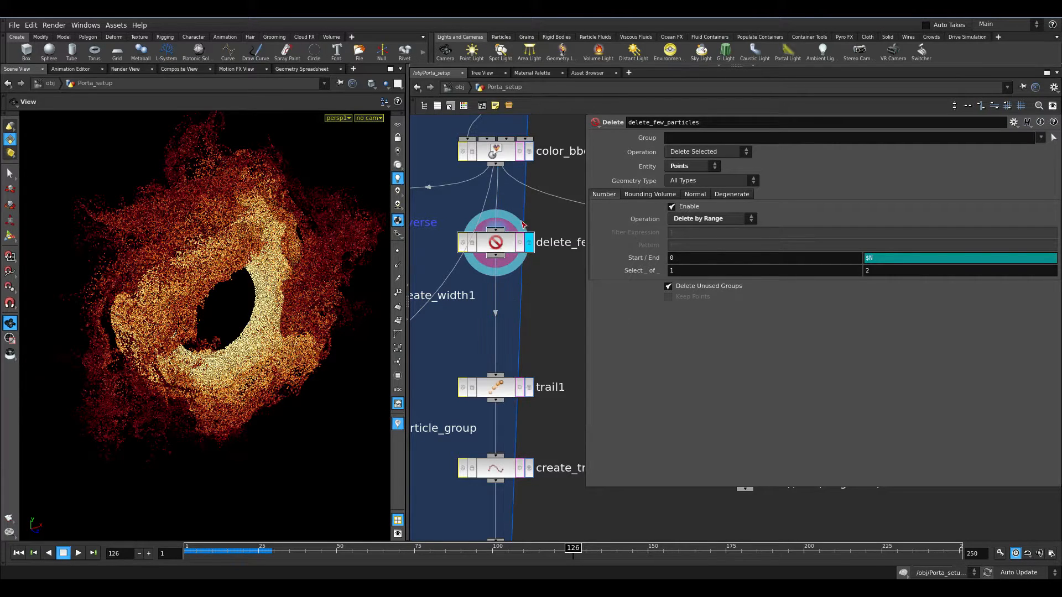
# - Select inverse and examine its referenced parameters in the number, bounding volume, normal and degenerate settings
pyautogui.moveTo(507, 270); pyautogui.dragTo(559, 326, button='right')
pyautogui.click(472, 255)
pyautogui.click(641, 194)
pyautogui.click(705, 195)
pyautogui.click(740, 196)
pyautogui.click(605, 194)
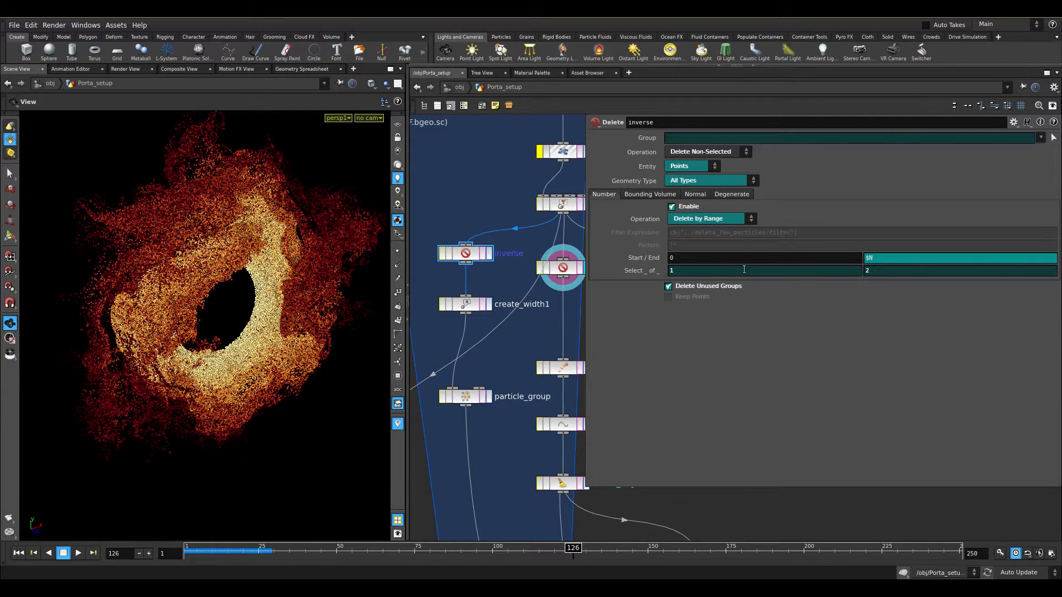
# - Try a different Select _ of _ interval on delete_few_particles and display inverse to test the parameter link
pyautogui.click(543, 275)
pyautogui.doubleClick(867, 271)
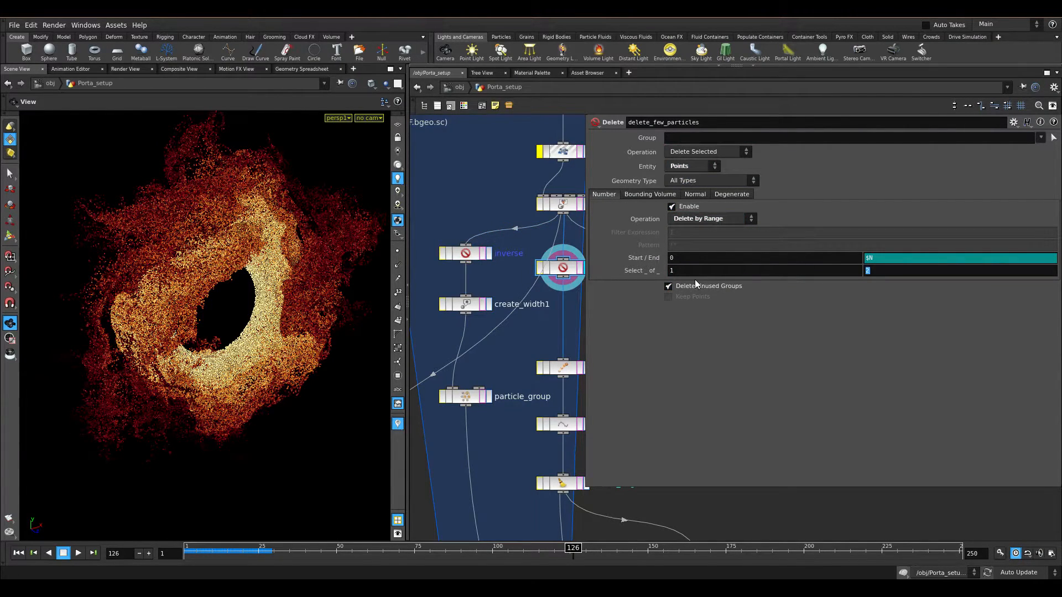
pyautogui.click(489, 253)
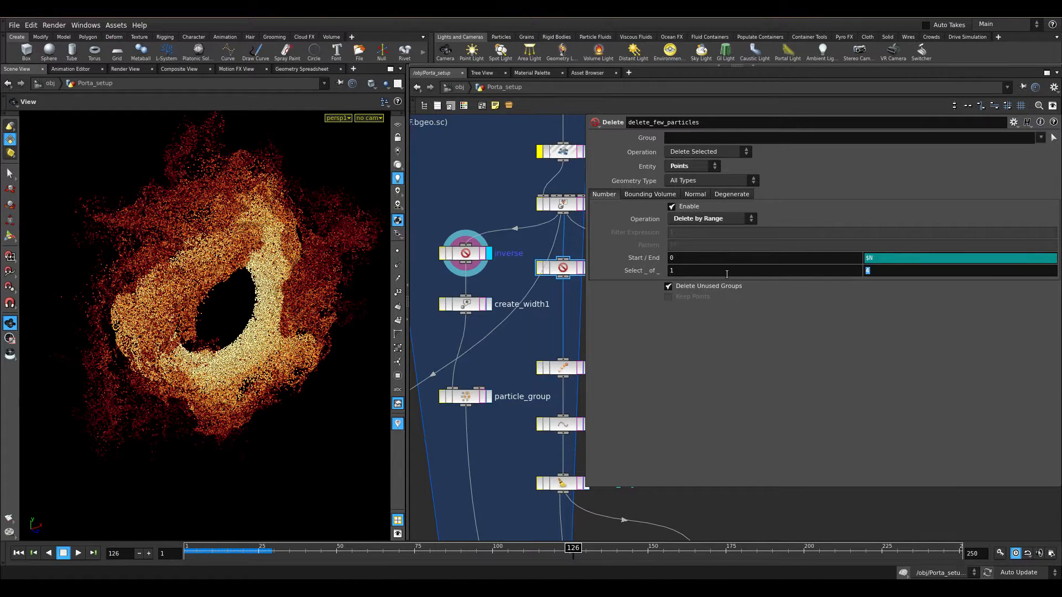
# - Compare the delete operation of inverse with that of delete_few_particles
pyautogui.click(464, 254)
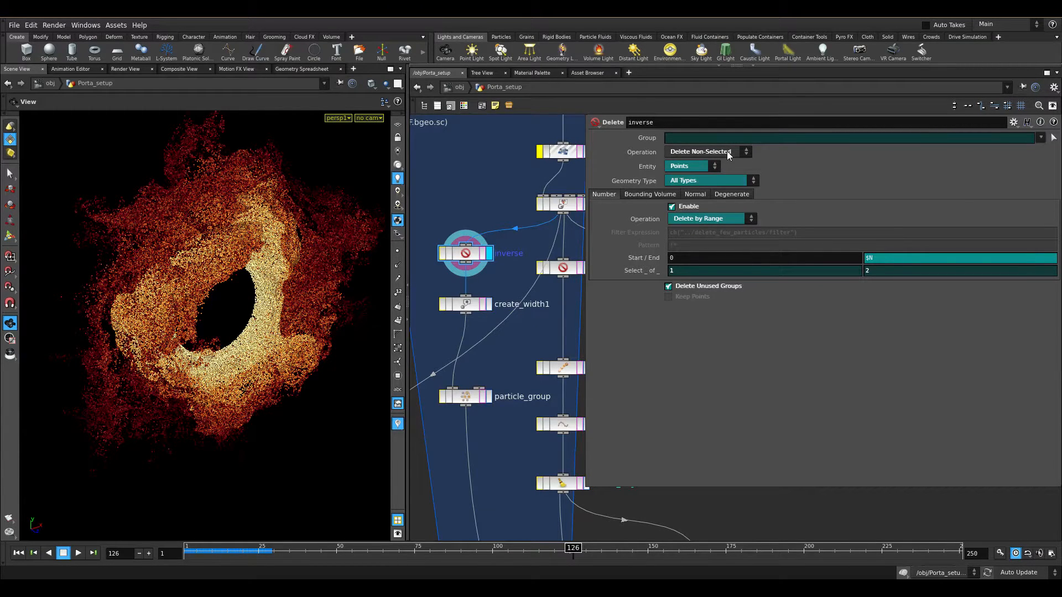
pyautogui.click(575, 268)
pyautogui.click(478, 255)
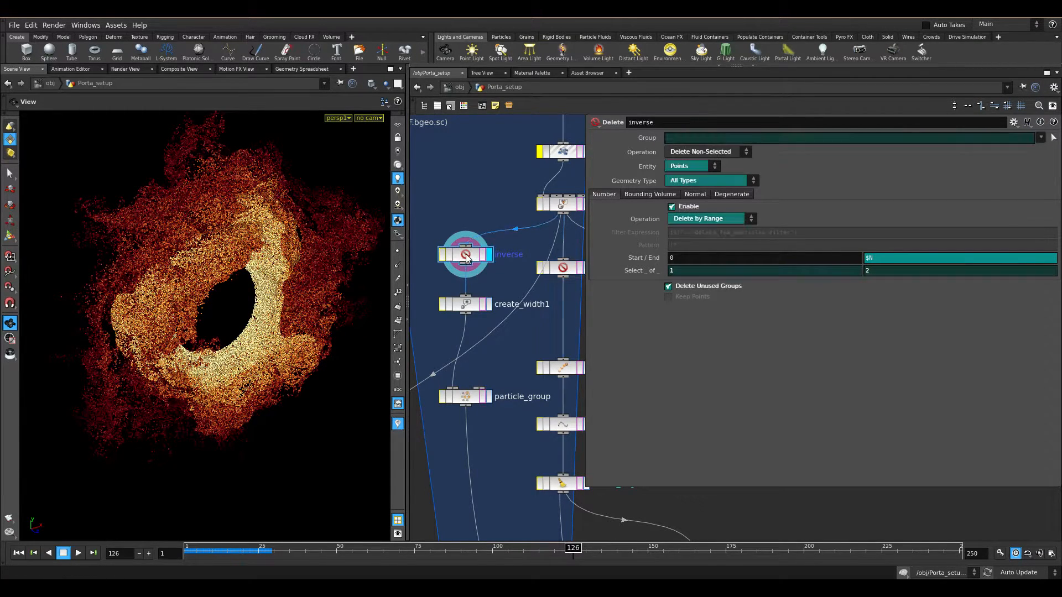
# - Display create_width1 and examine the width attribute it creates for the remaining particles
pyautogui.click(486, 306)
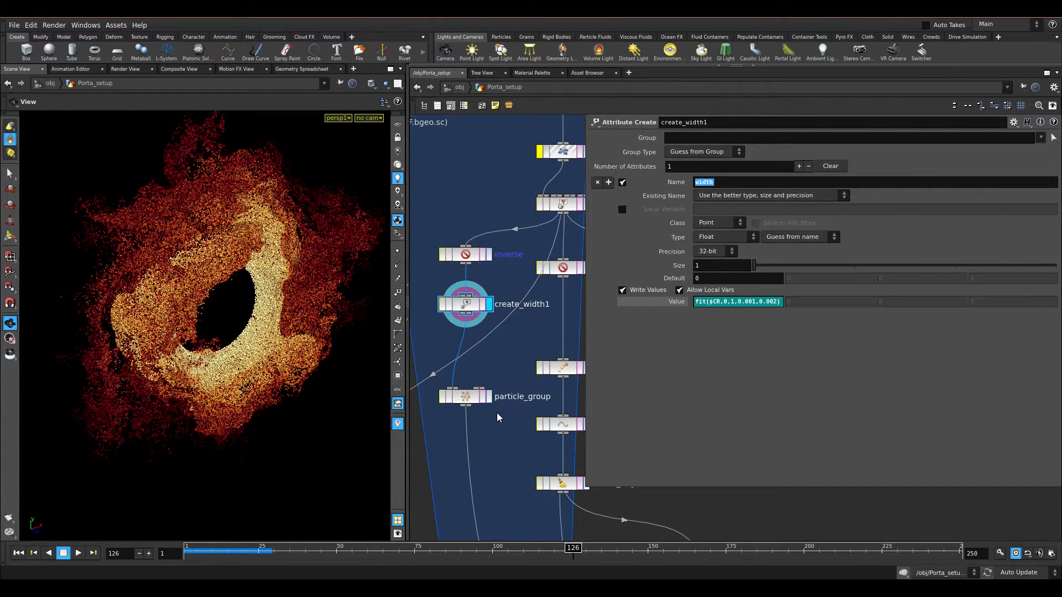
# - Display particle_group to examine its particles point group, then display merge1 where it joins the trail branch
pyautogui.moveTo(481, 463); pyautogui.dragTo(428, 256, button='middle')
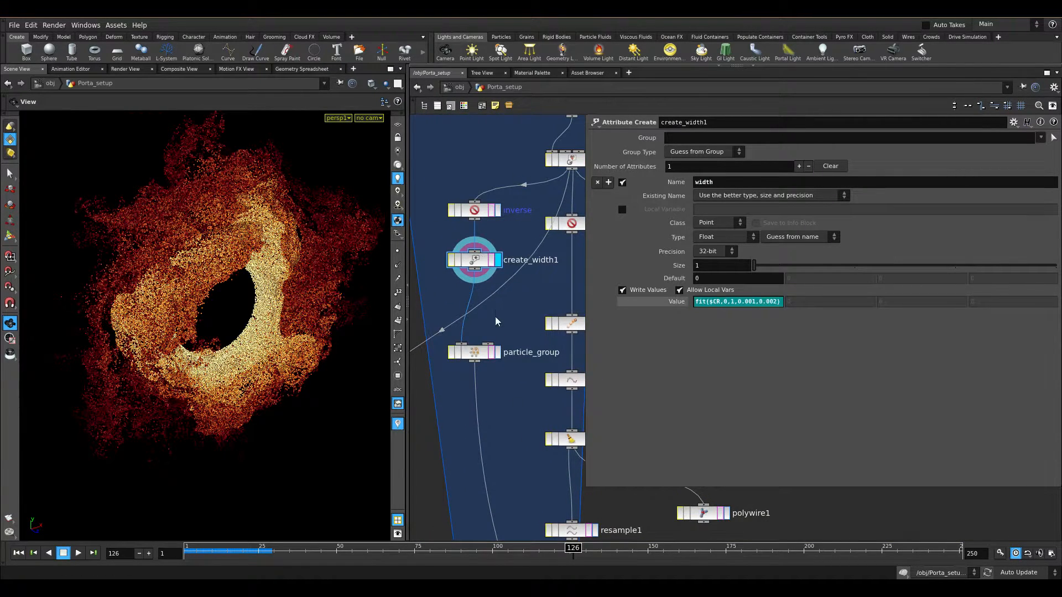
pyautogui.click(497, 353)
pyautogui.moveTo(466, 416); pyautogui.dragTo(494, 329, button='middle')
pyautogui.moveTo(494, 329); pyautogui.dragTo(518, 452, button='right')
pyautogui.moveTo(517, 452); pyautogui.dragTo(495, 298, button='middle')
pyautogui.scroll(3, 526, 393)
pyautogui.click(518, 371)
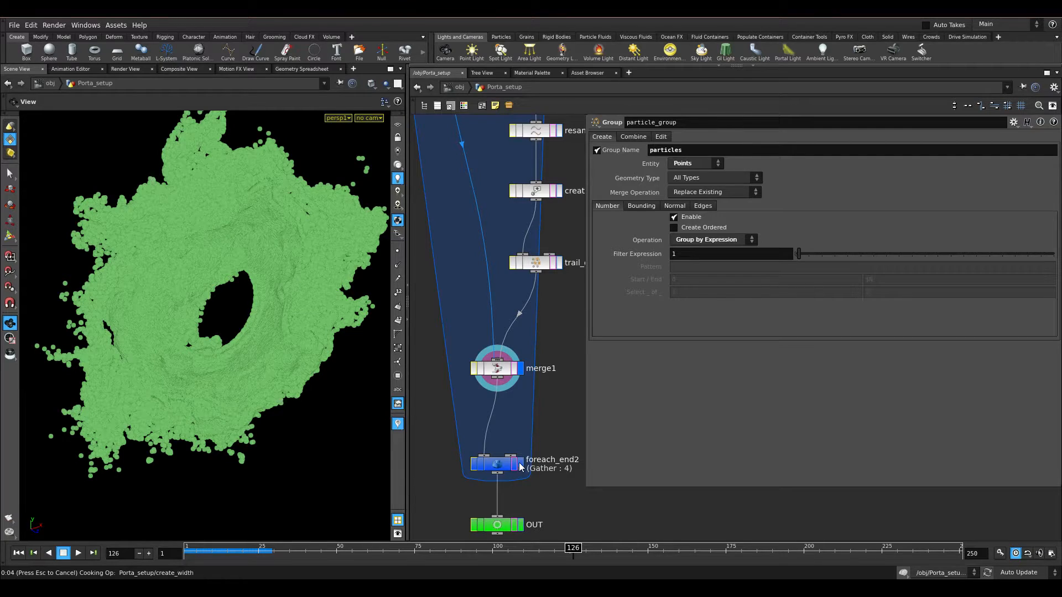
# - View the foreach_end2 result at frame 25 and frame 120 to compare the gathered particles and trails
pyautogui.click(259, 549)
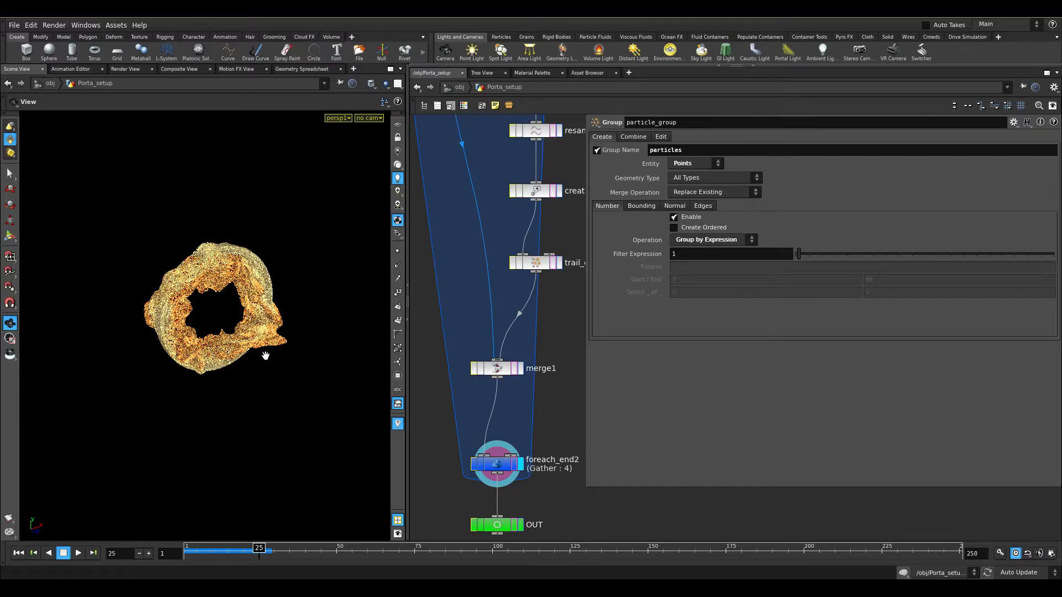
pyautogui.scroll(10, 265, 359)
pyautogui.click(554, 550)
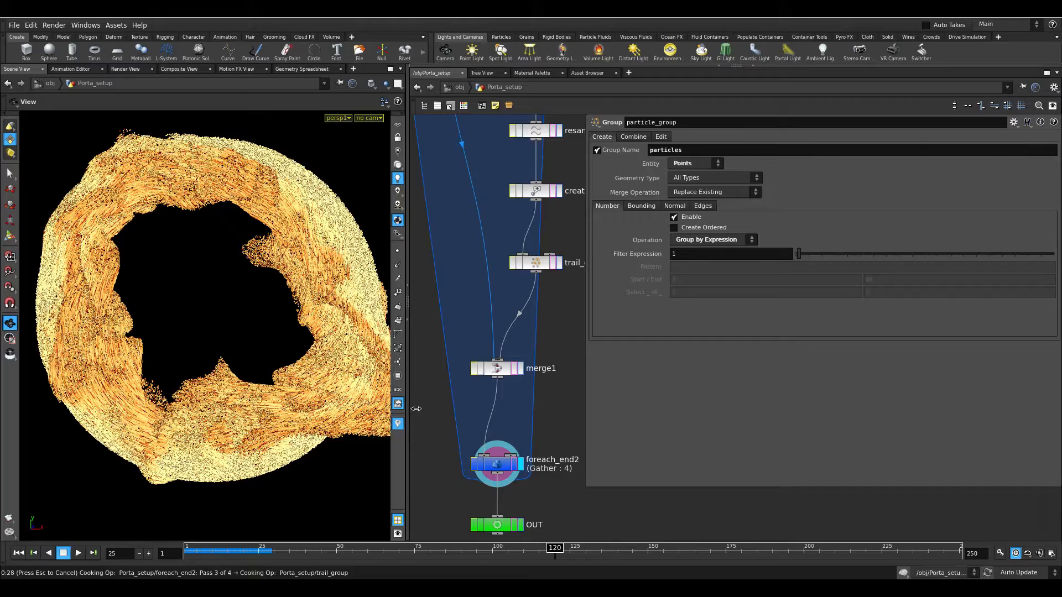
pyautogui.scroll(5, 248, 358)
pyautogui.scroll(-5, 248, 358)
pyautogui.moveTo(248, 358); pyautogui.dragTo(227, 381)
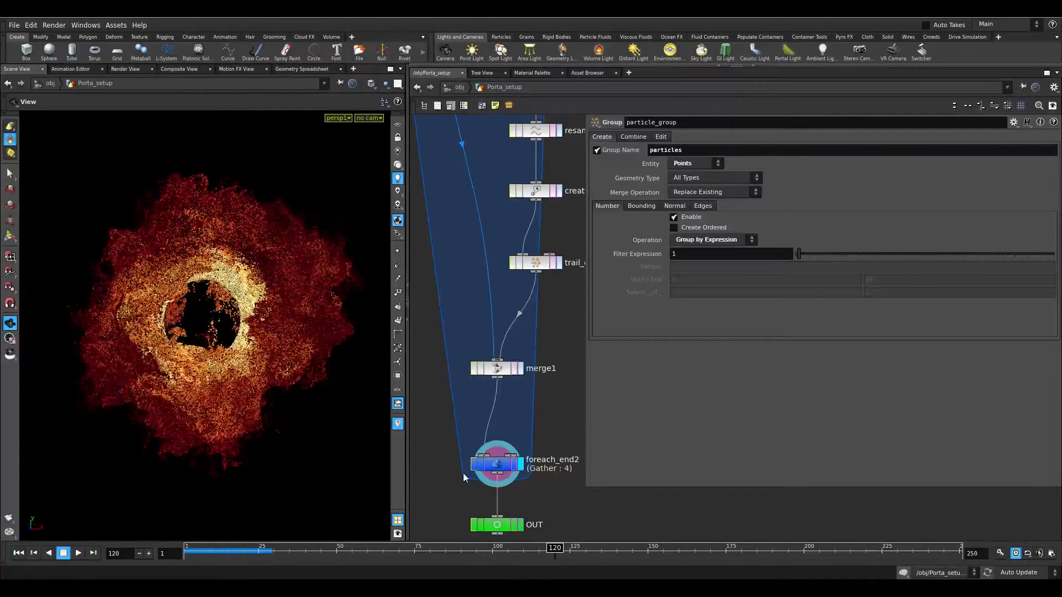
# - Display the OUT null, then return to object level and turn on the display of Particle_Render
pyautogui.scroll(-4, 545, 409)
pyautogui.scroll(4, 549, 441)
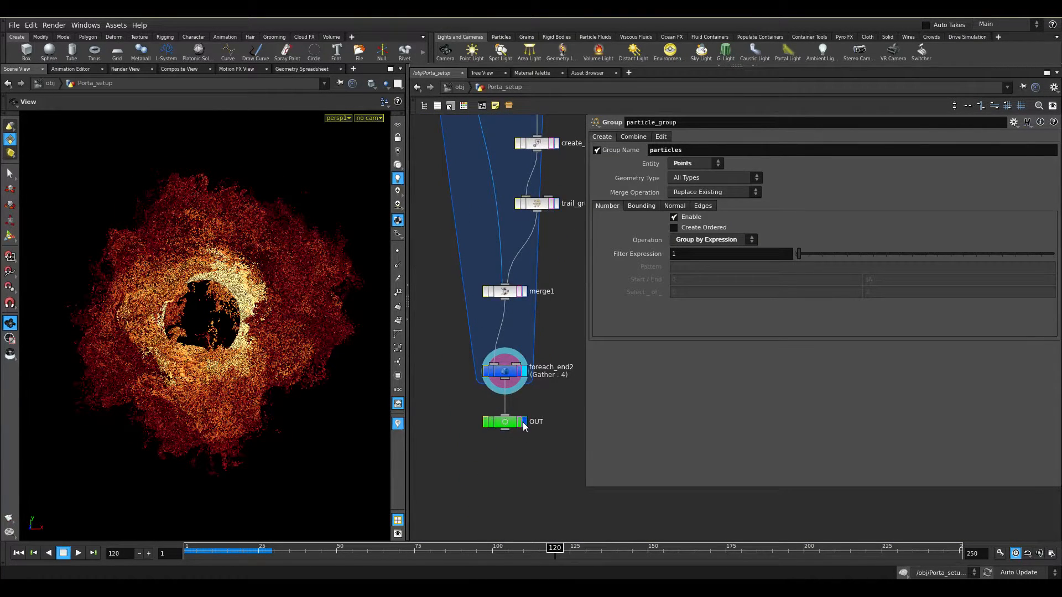
pyautogui.click(522, 422)
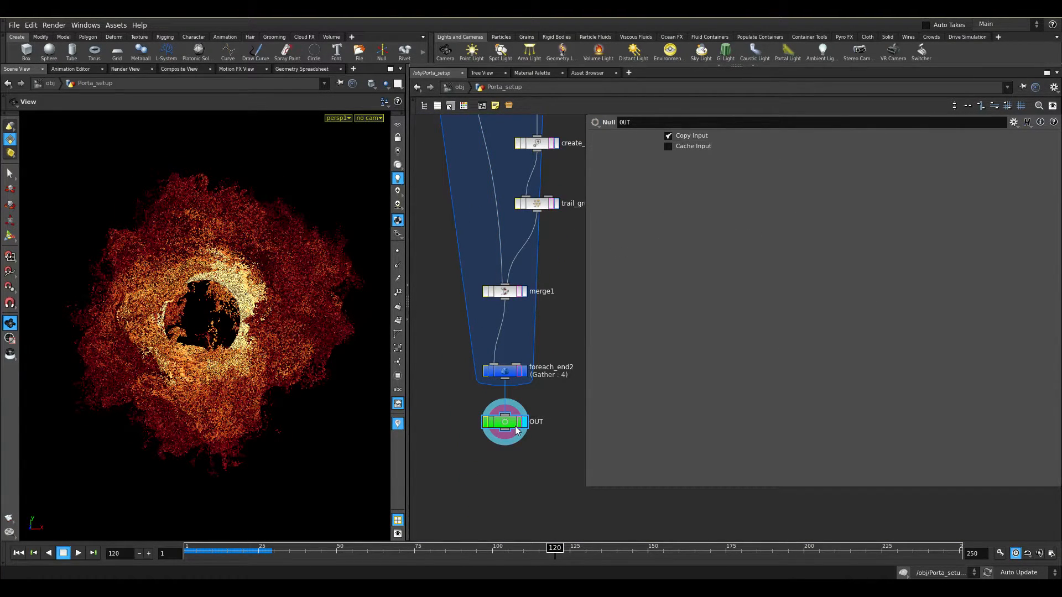
pyautogui.click(461, 86)
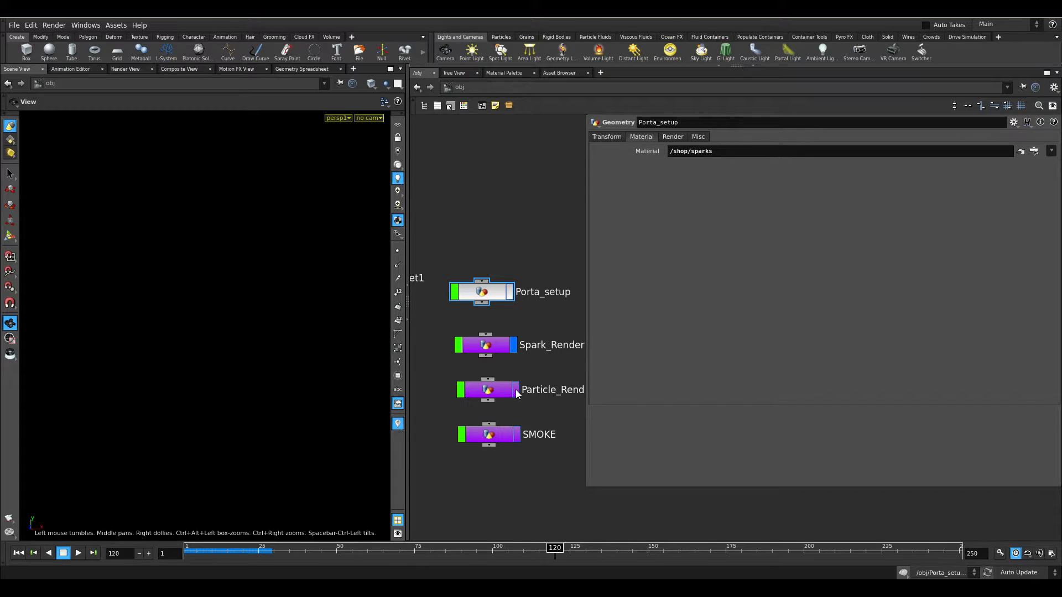
pyautogui.click(516, 390)
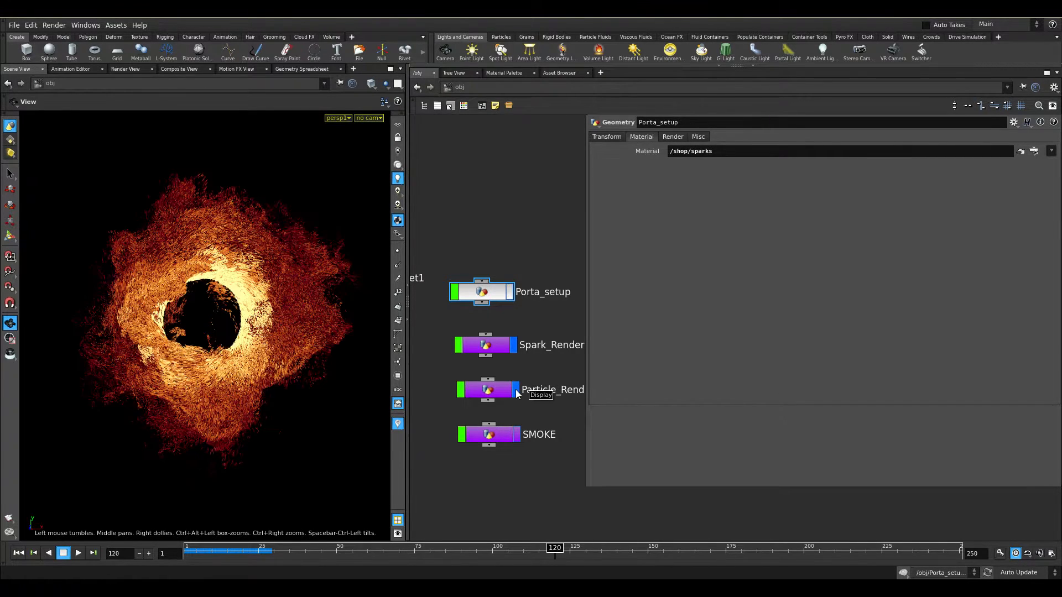
# - Open Spark_Render and examine how delete1 isolates the trails group
pyautogui.click(498, 344)
pyautogui.press('i')
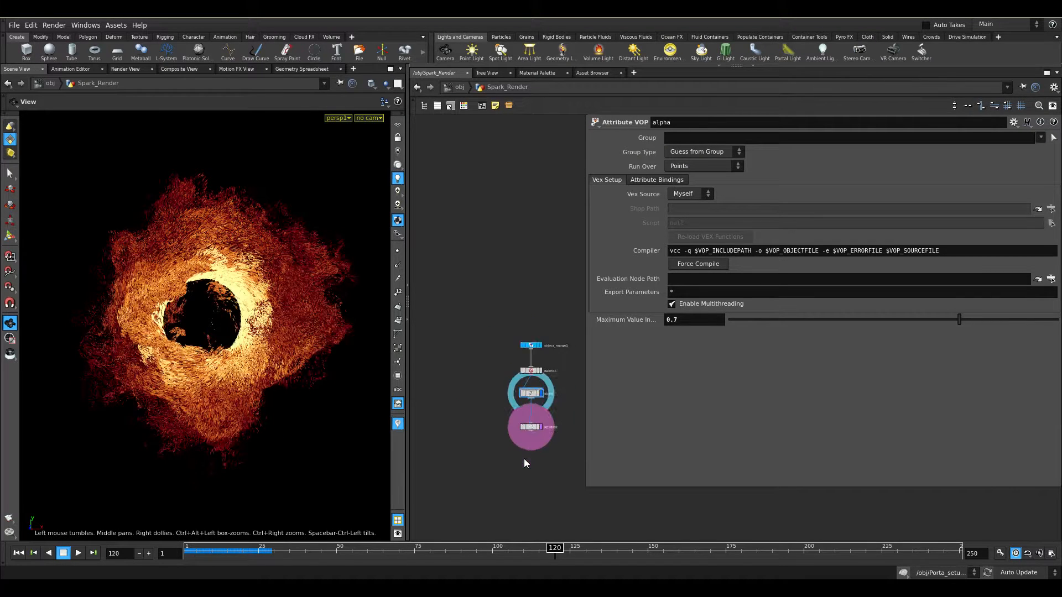
pyautogui.click(490, 240)
pyautogui.moveTo(516, 267); pyautogui.dragTo(460, 300)
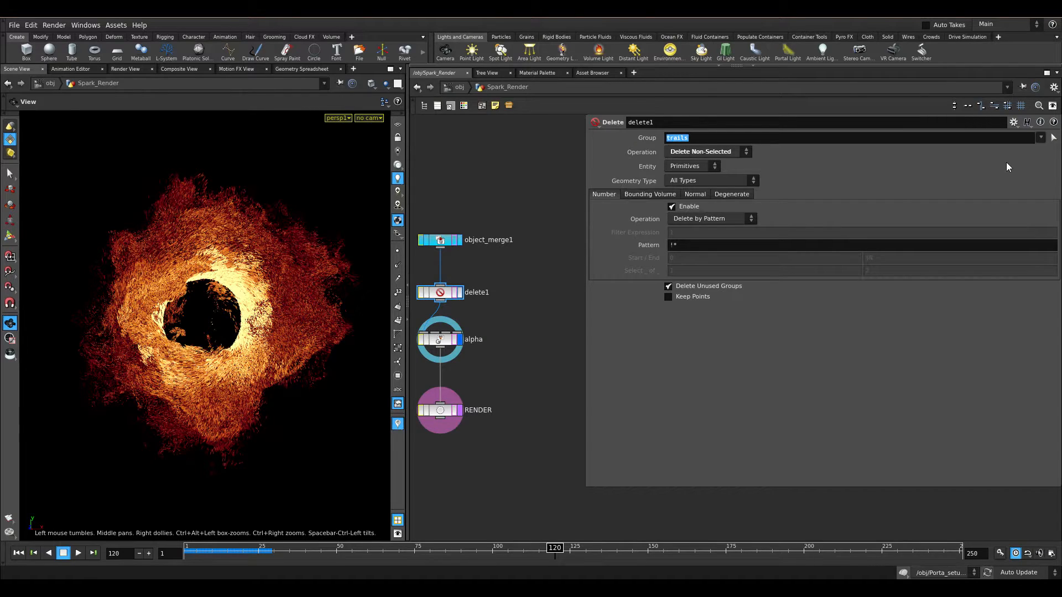
# - Open the alpha VOP in Spark_Render and examine its global inputs, the fit1 range and the Alpha export in bind1
pyautogui.click(437, 345)
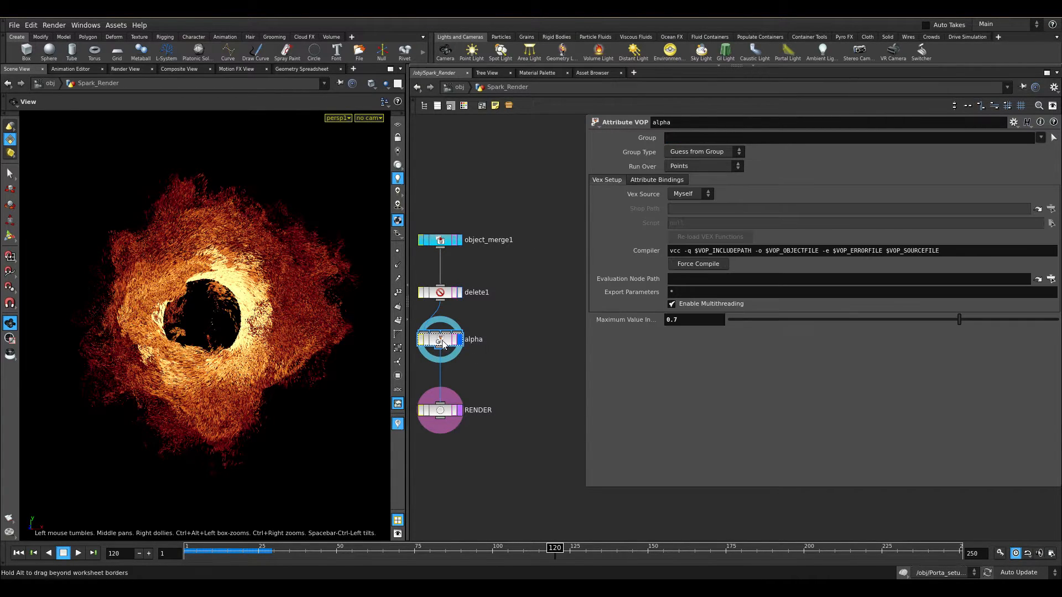
pyautogui.press('i')
pyautogui.press('h')
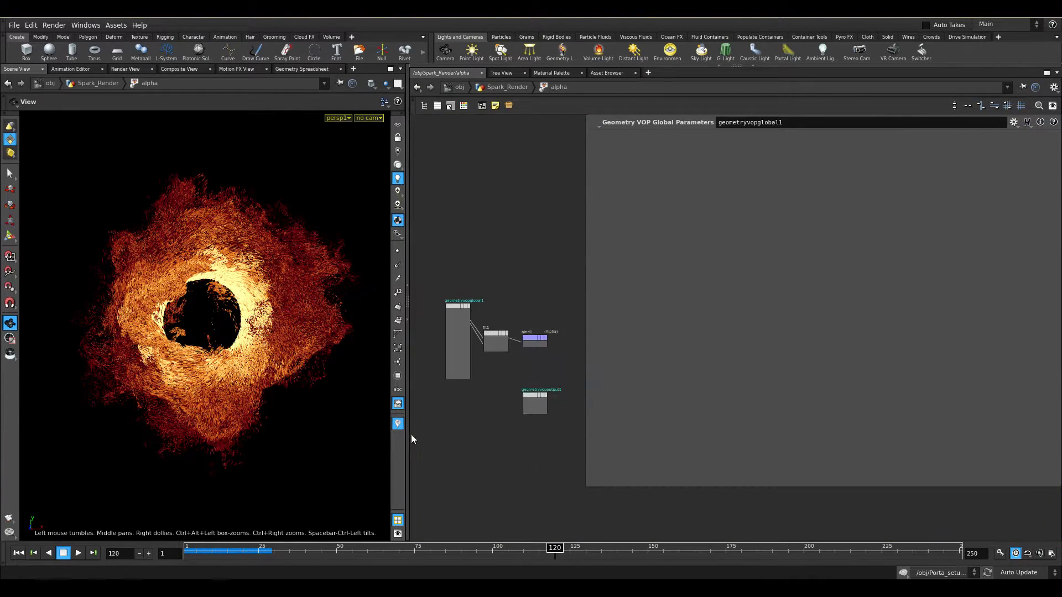
pyautogui.scroll(5, 539, 444)
pyautogui.scroll(2, 509, 434)
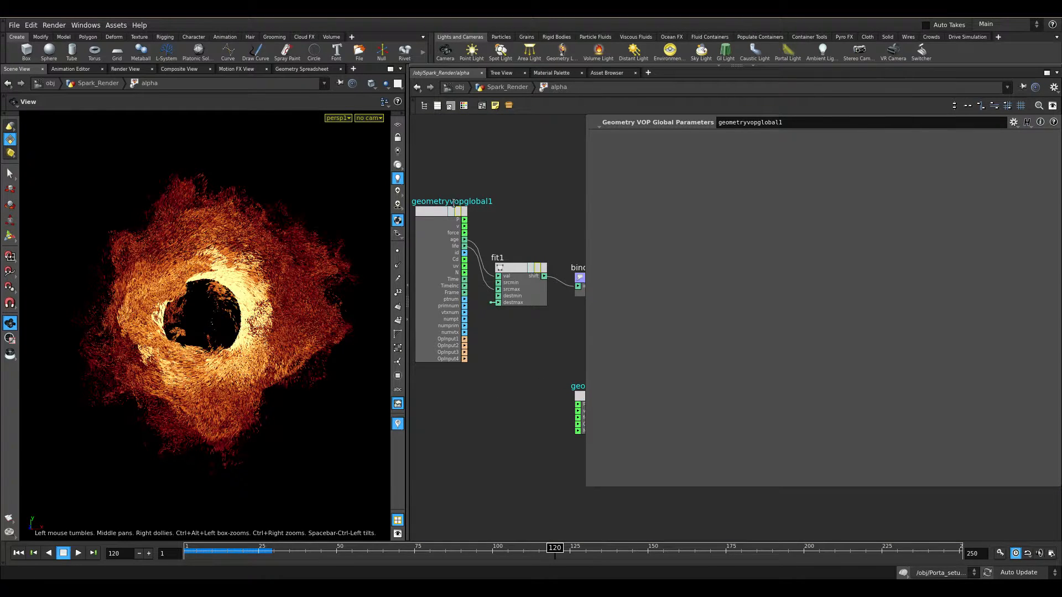
pyautogui.moveTo(453, 203); pyautogui.dragTo(452, 233)
pyautogui.click(495, 301)
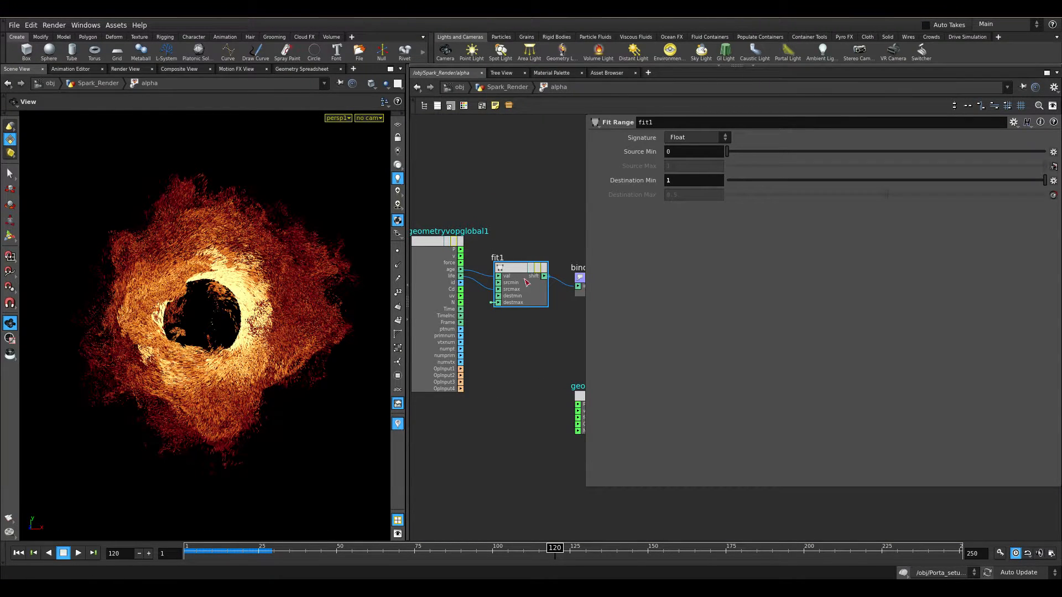
pyautogui.doubleClick(669, 181)
pyautogui.moveTo(605, 244); pyautogui.dragTo(549, 240, button='middle')
pyautogui.click(542, 274)
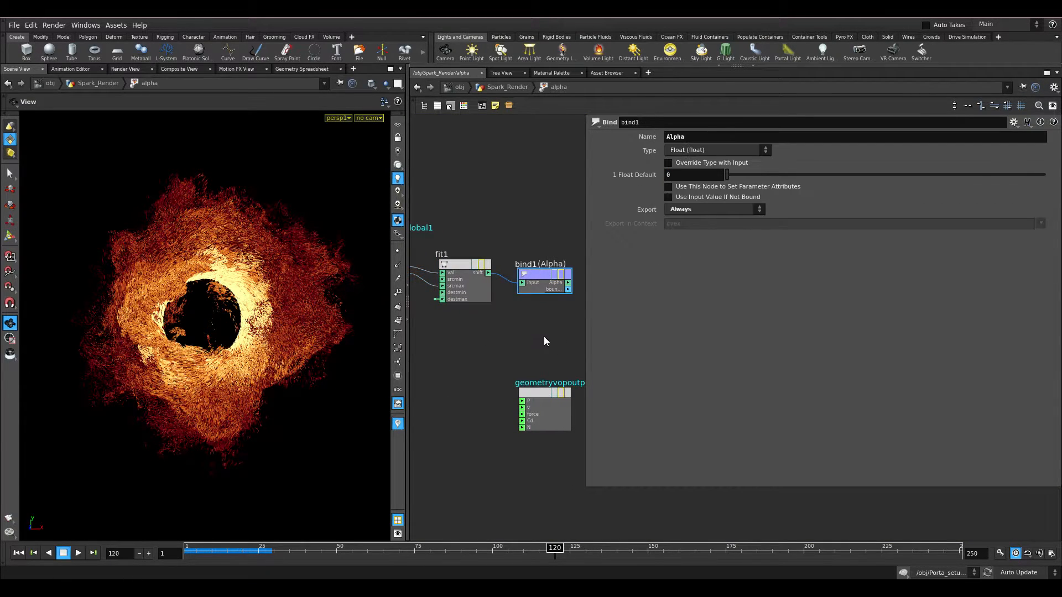
# - Toggle the bypass of alpha in Spark_Render to compare its effect, then return to object level
pyautogui.click(507, 88)
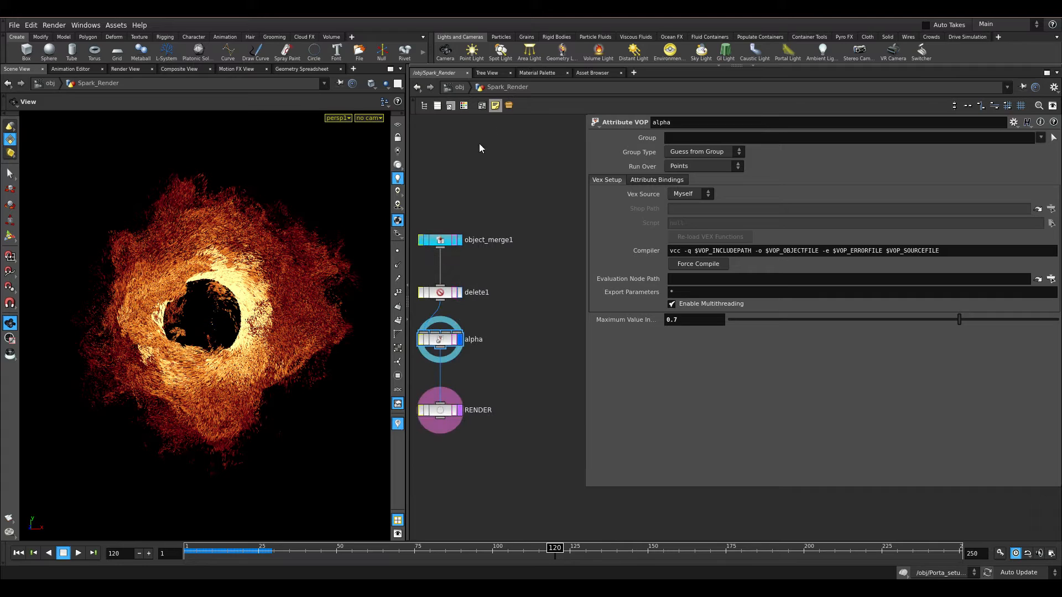
pyautogui.click(421, 340)
pyautogui.click(422, 340)
pyautogui.click(459, 87)
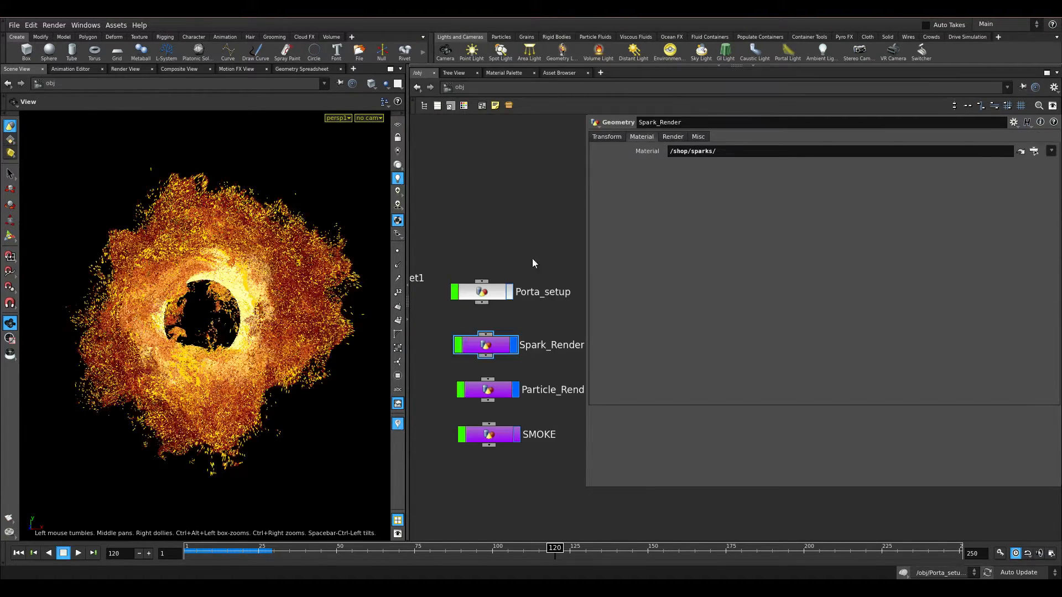
# - Open Particle_Render and examine the fit and Alpha bind inside its alpha VOP, then return to object level
pyautogui.click(500, 391)
pyautogui.doubleClick(502, 390)
pyautogui.doubleClick(522, 369)
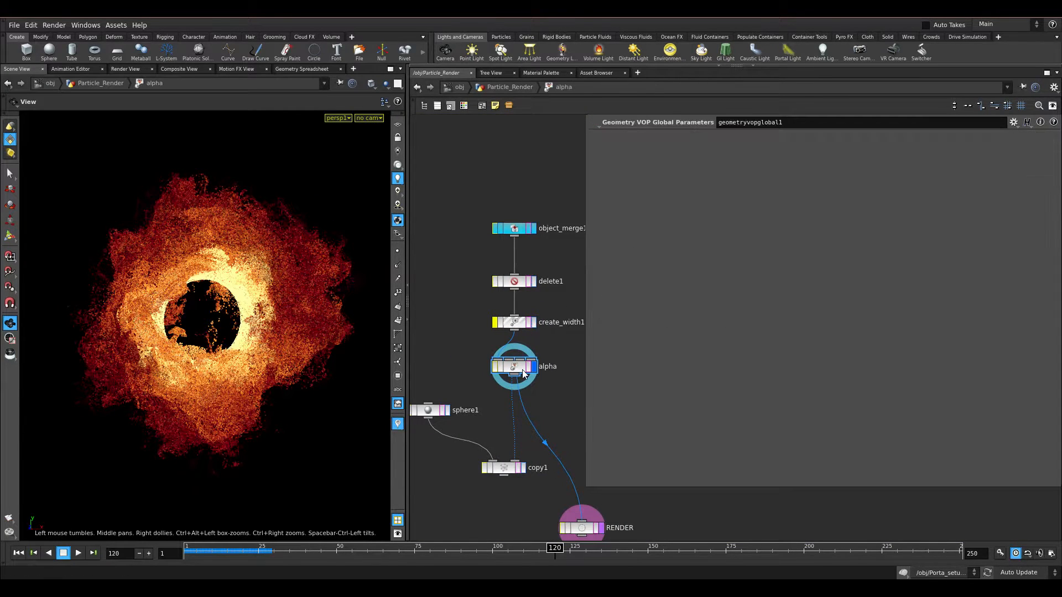
pyautogui.press('h')
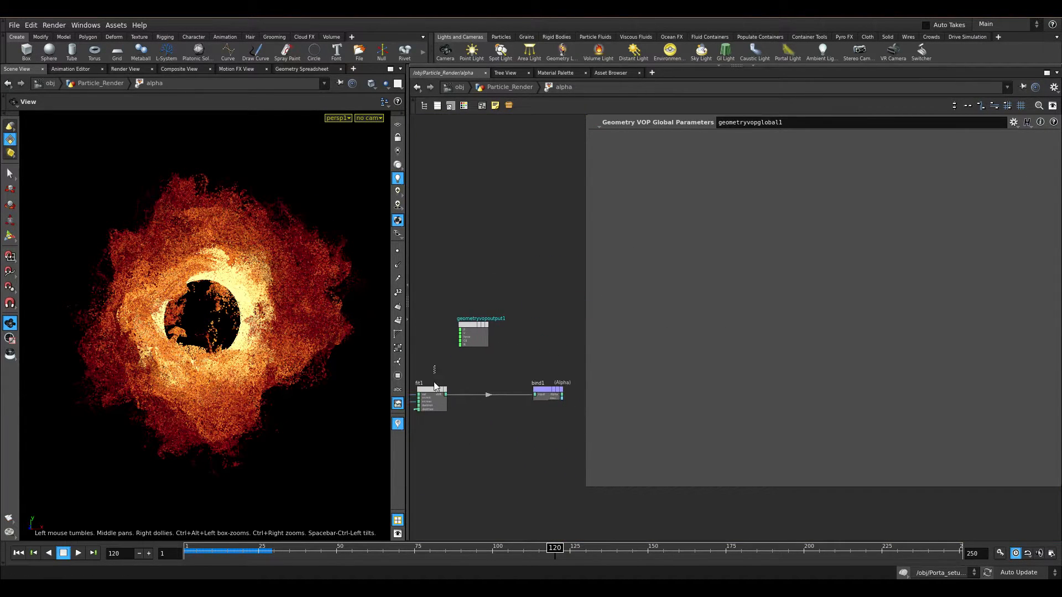
pyautogui.click(432, 397)
pyautogui.click(495, 89)
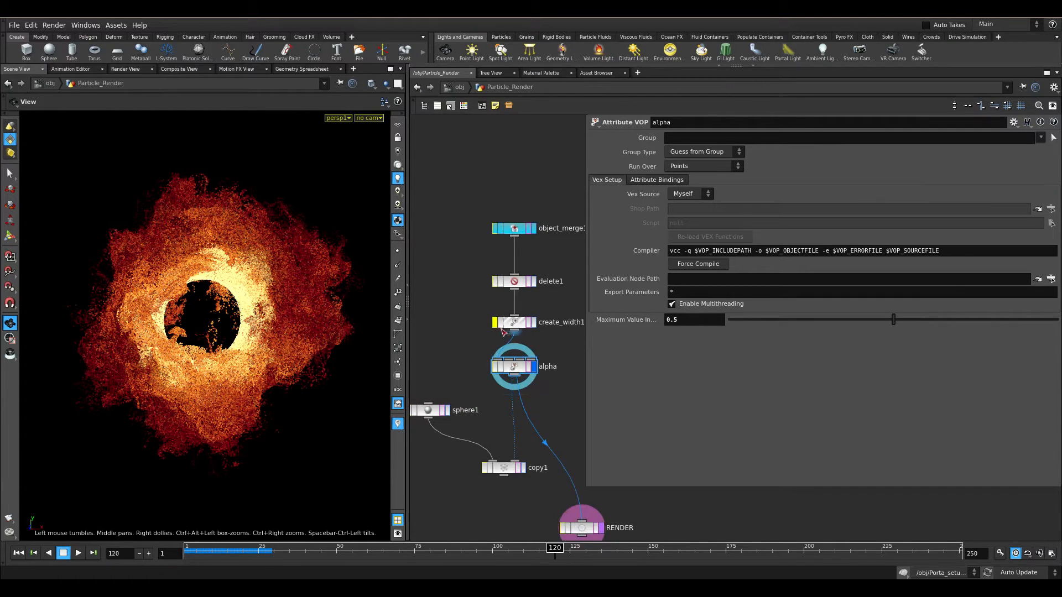
pyautogui.click(459, 87)
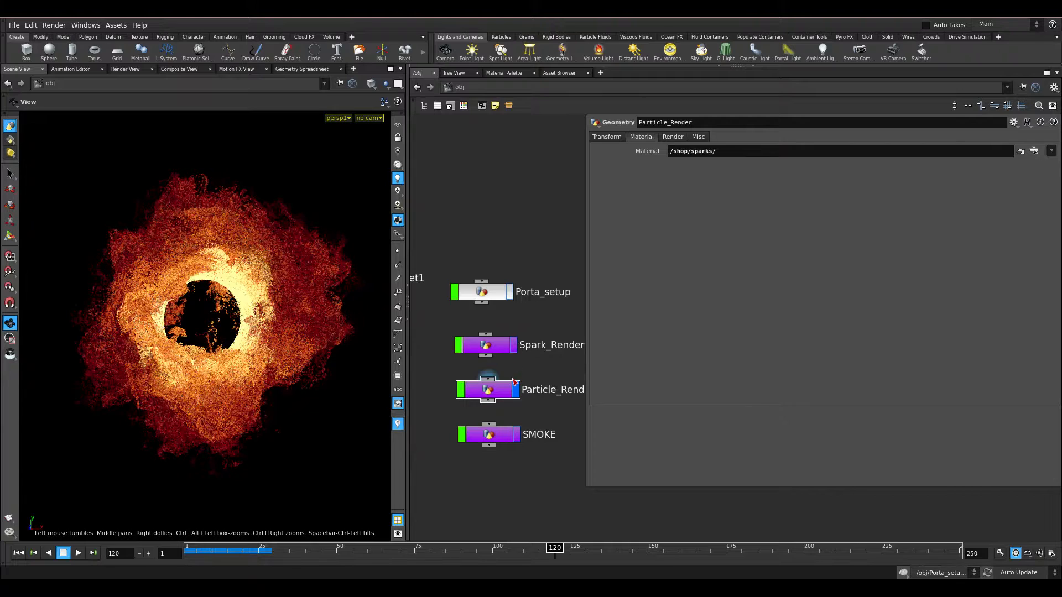
# - Open Porta_setup, narrow the parameter pane and display the extruded ring from polyextrude1
pyautogui.doubleClick(497, 299)
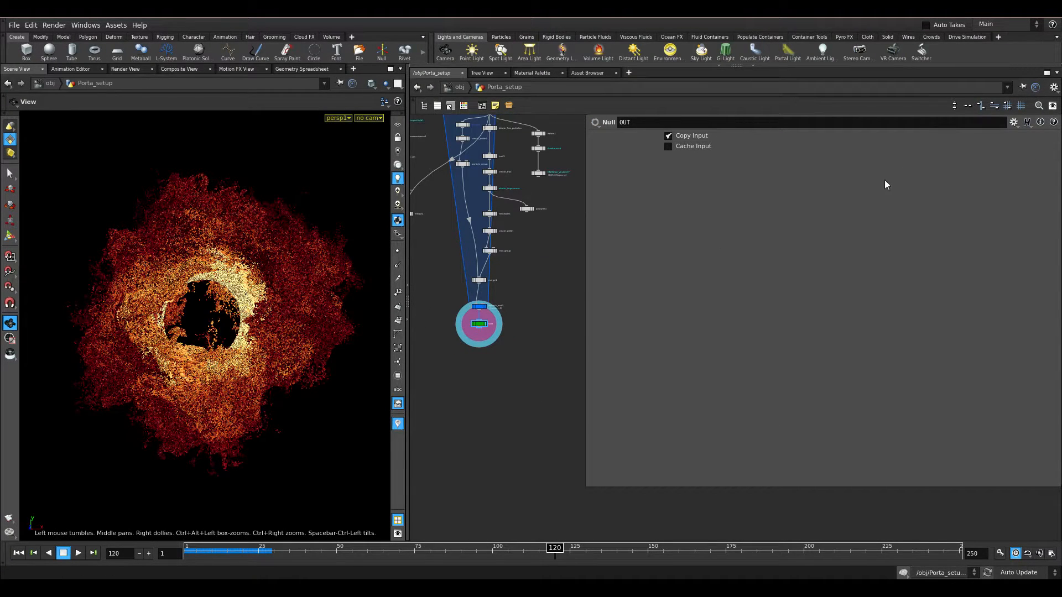
pyautogui.moveTo(594, 481); pyautogui.dragTo(816, 476)
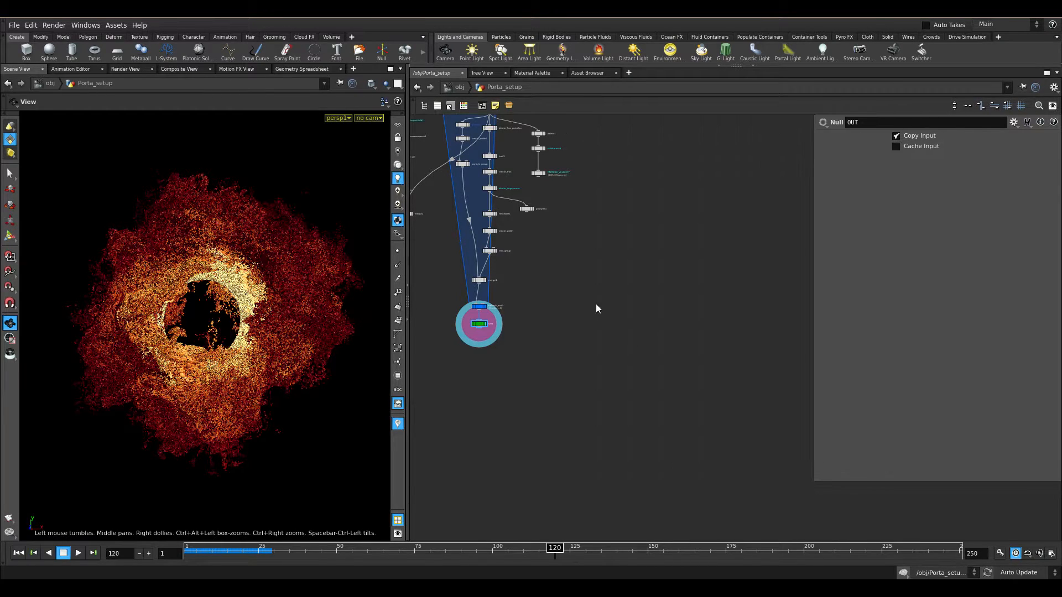
pyautogui.scroll(5, 635, 332)
pyautogui.scroll(-3, 529, 257)
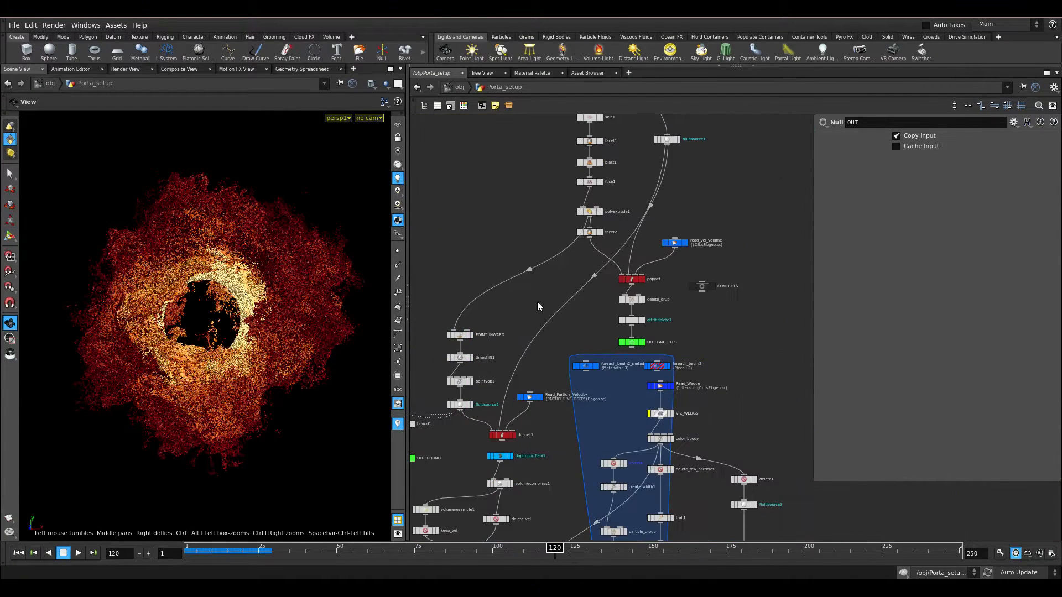
pyautogui.scroll(4, 608, 233)
pyautogui.click(623, 181)
pyautogui.moveTo(233, 310); pyautogui.dragTo(176, 316)
pyautogui.moveTo(586, 334); pyautogui.dragTo(708, 260, button='middle')
pyautogui.scroll(4, 498, 276)
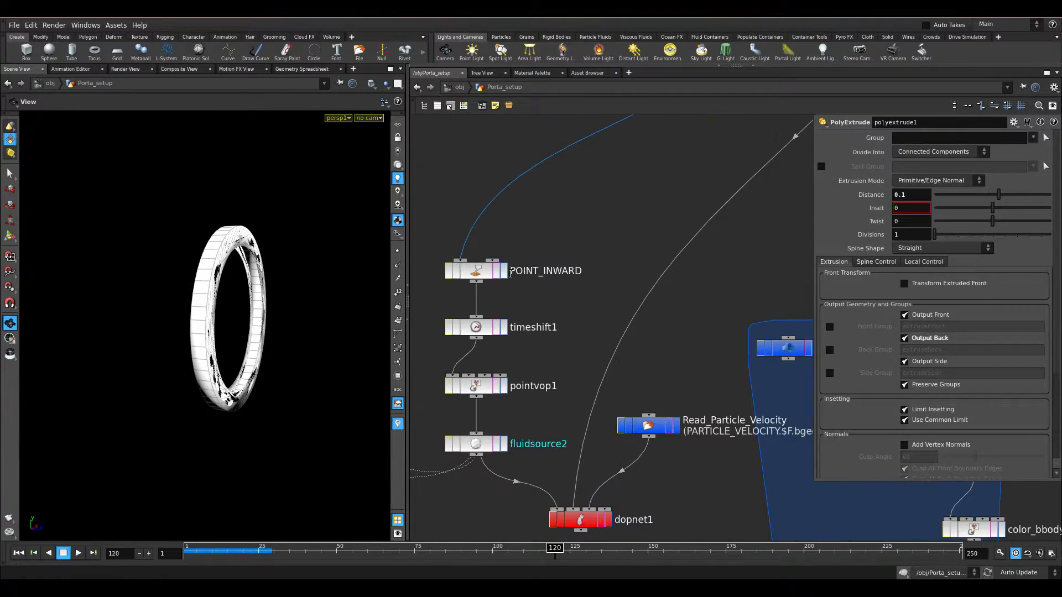
# - Show point normals on the ring and inspect the direction set by POINT_INWARD against timeshift1, leaving POINT_INWARD displayed
pyautogui.click(504, 270)
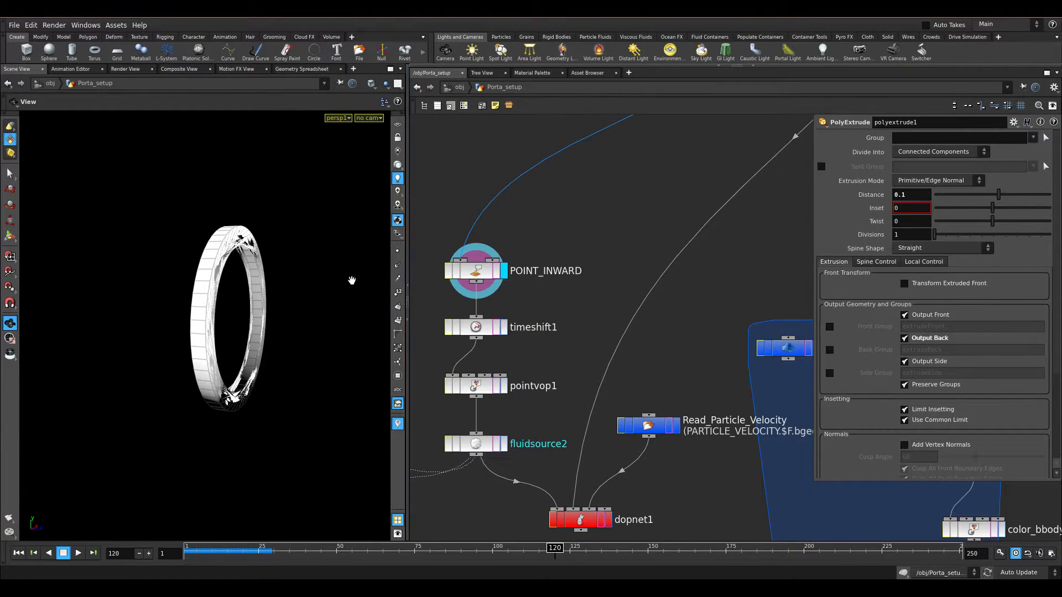
pyautogui.click(397, 264)
pyautogui.moveTo(381, 288); pyautogui.dragTo(341, 289)
pyautogui.click(504, 327)
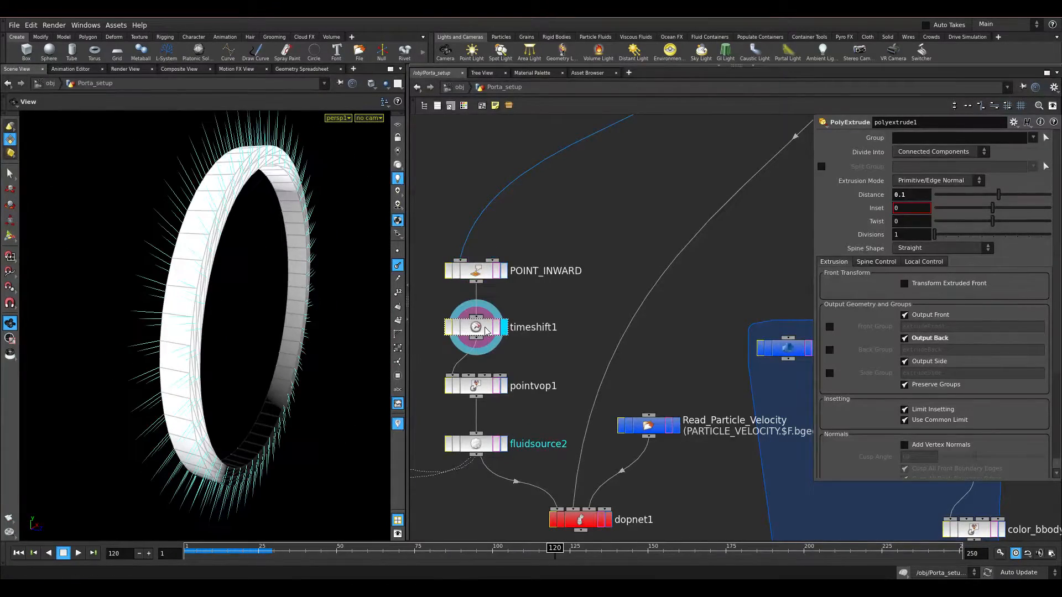
pyautogui.click(478, 328)
pyautogui.click(504, 271)
pyautogui.click(479, 274)
pyautogui.moveTo(362, 283); pyautogui.dragTo(222, 307)
# - Rename the POINT_INWARD node to POINT_OUTWARD
pyautogui.doubleClick(546, 270)
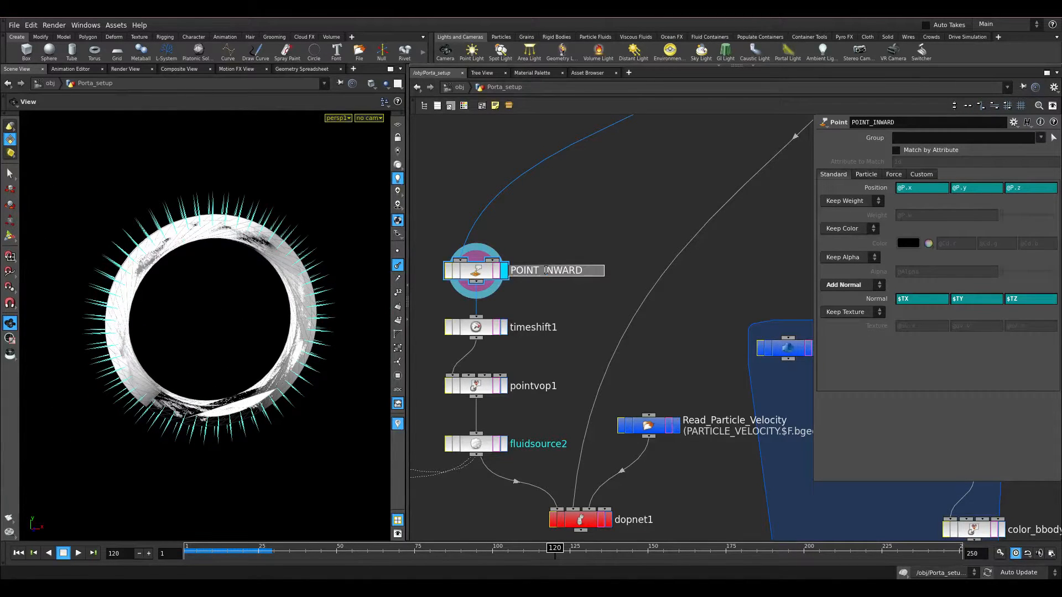
pyautogui.press('Delete')
pyautogui.press('Delete')
pyautogui.write('OUT')
pyautogui.press('Return')
# - Try negating the Y normal of POINT_OUTWARD with $-TY and -$TY, undoing each change
pyautogui.moveTo(371, 289); pyautogui.dragTo(249, 307)
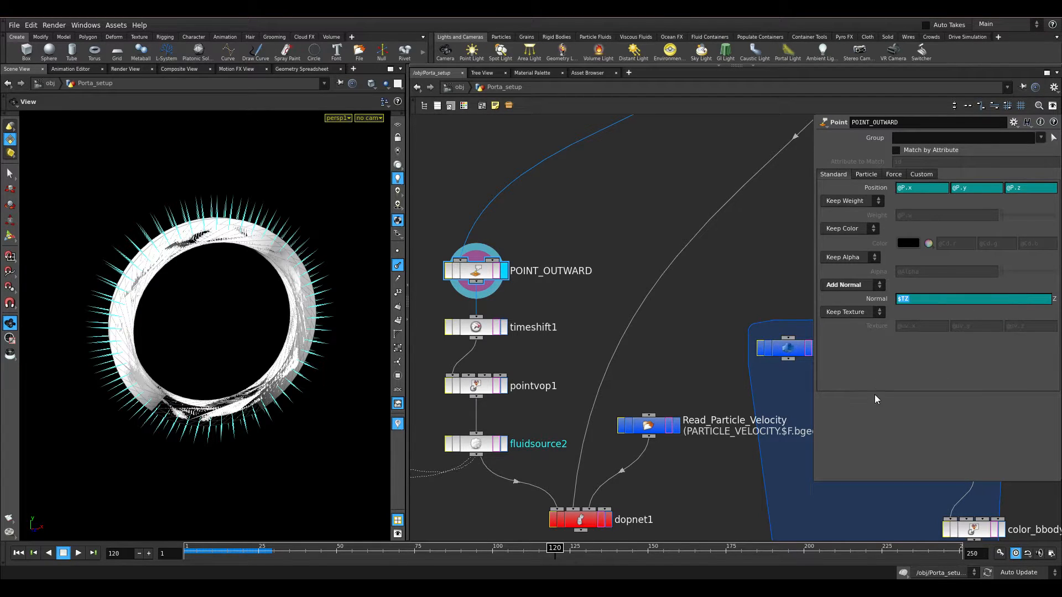
pyautogui.moveTo(165, 329); pyautogui.dragTo(208, 307)
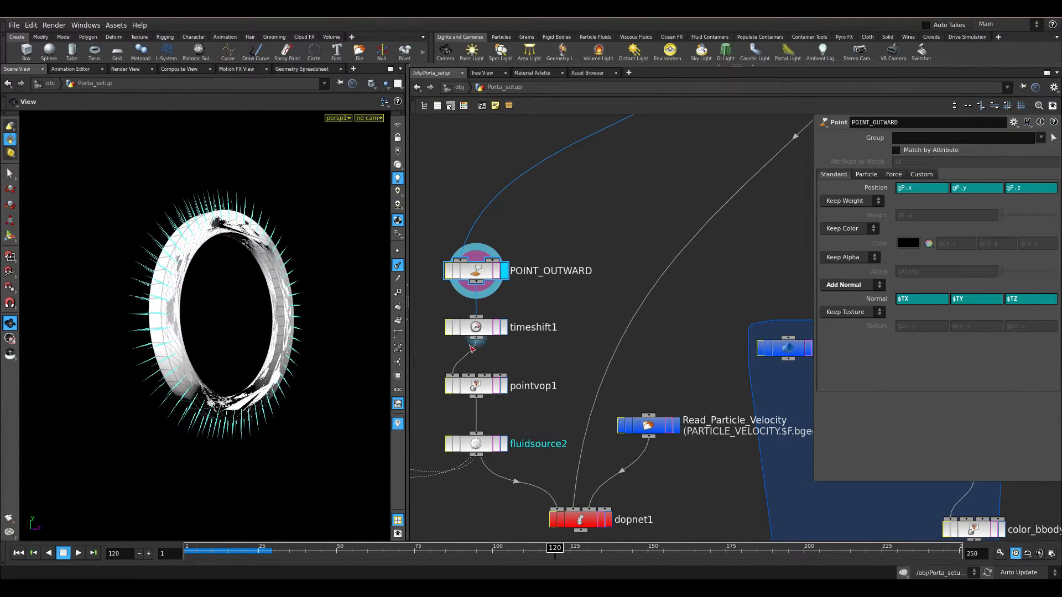
pyautogui.click(954, 298)
pyautogui.write('$-TY')
pyautogui.press('Return')
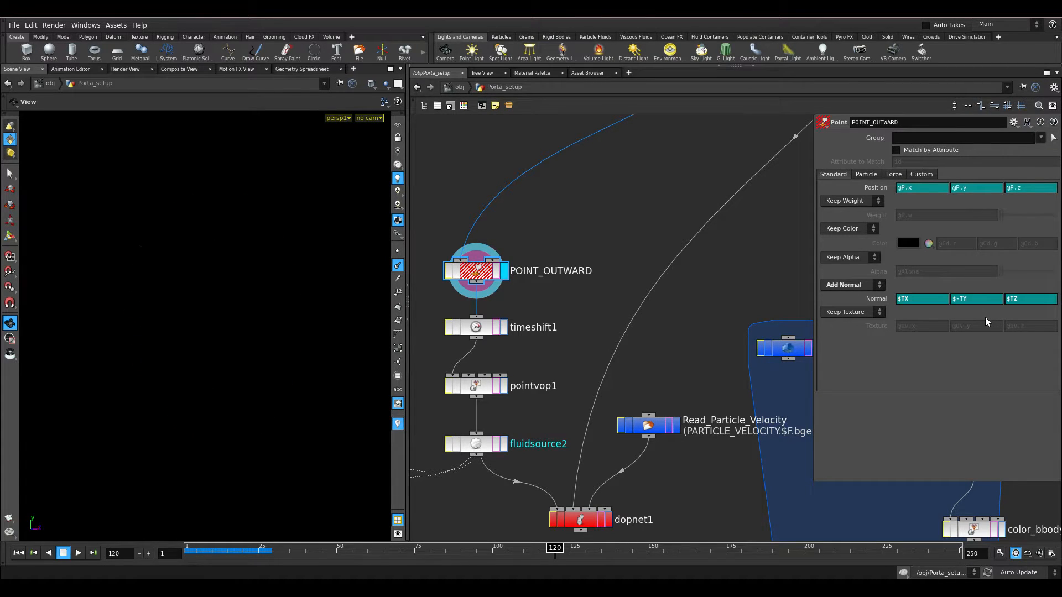
pyautogui.hotkey('ctrl', 'z')
pyautogui.click(952, 299)
pyautogui.write('-')
pyautogui.press('Return')
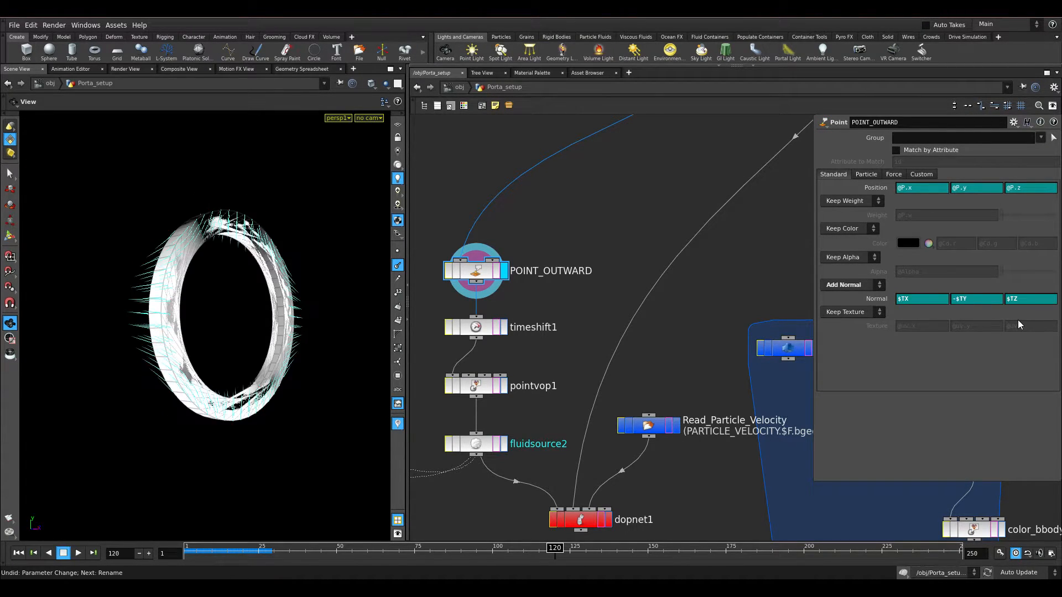
pyautogui.hotkey('ctrl', 'z')
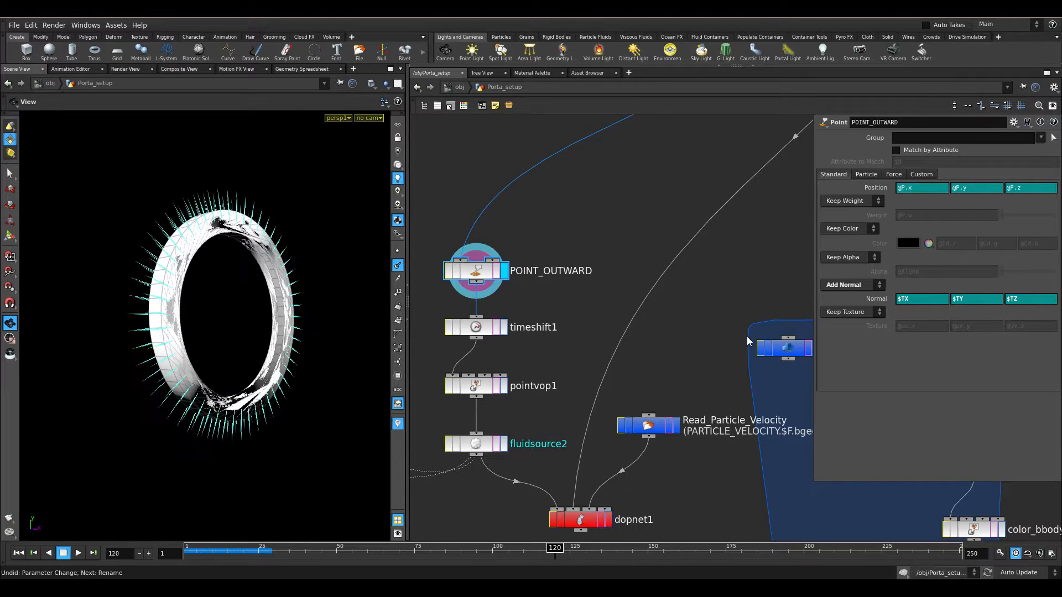
# - Compare timeshift1 with POINT_OUTWARD at frame 1 and at frame 81
pyautogui.click(503, 330)
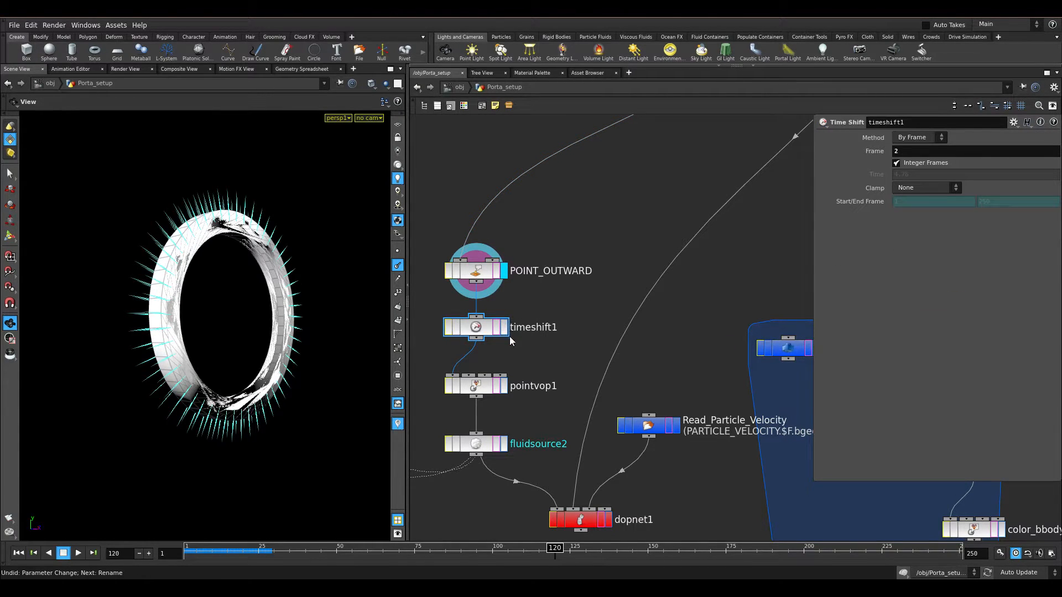
pyautogui.click(493, 277)
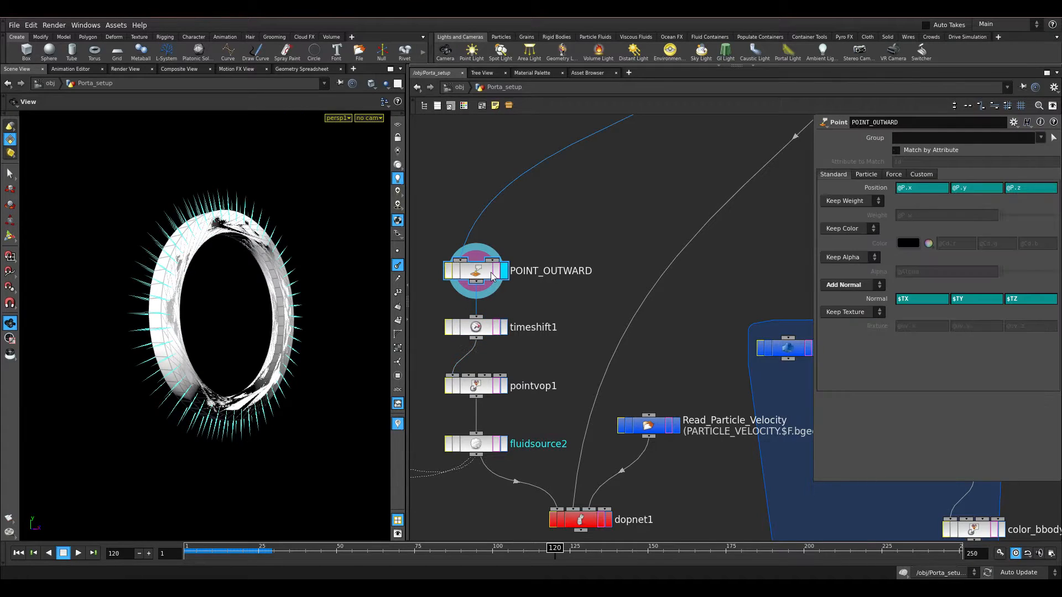
pyautogui.hotkey('ctrl', 'Up')
pyautogui.press('Up')
pyautogui.press('Up')
pyautogui.hotkey('ctrl', 'Up')
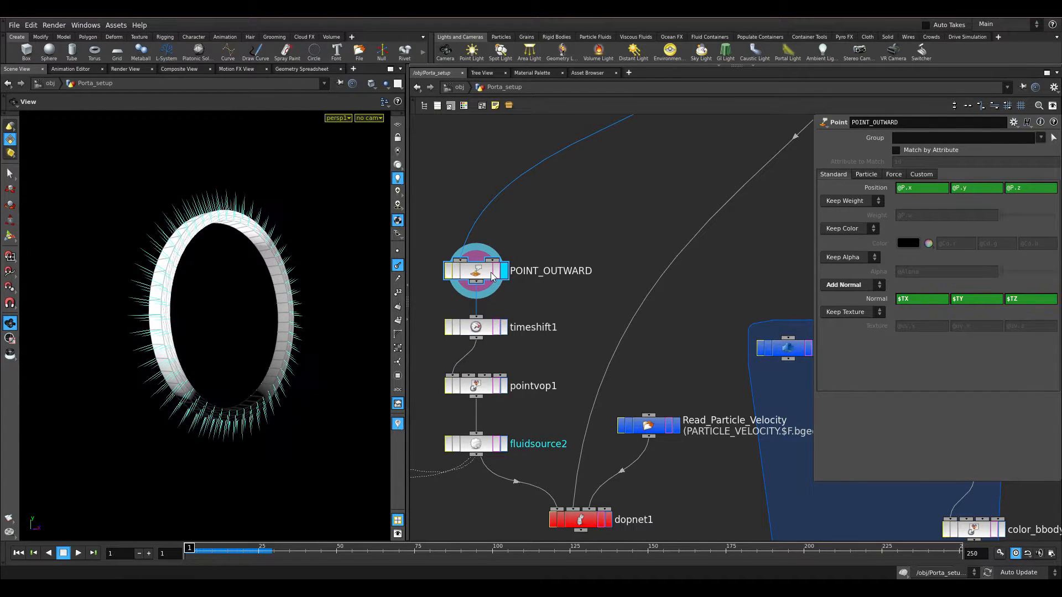
pyautogui.click(500, 331)
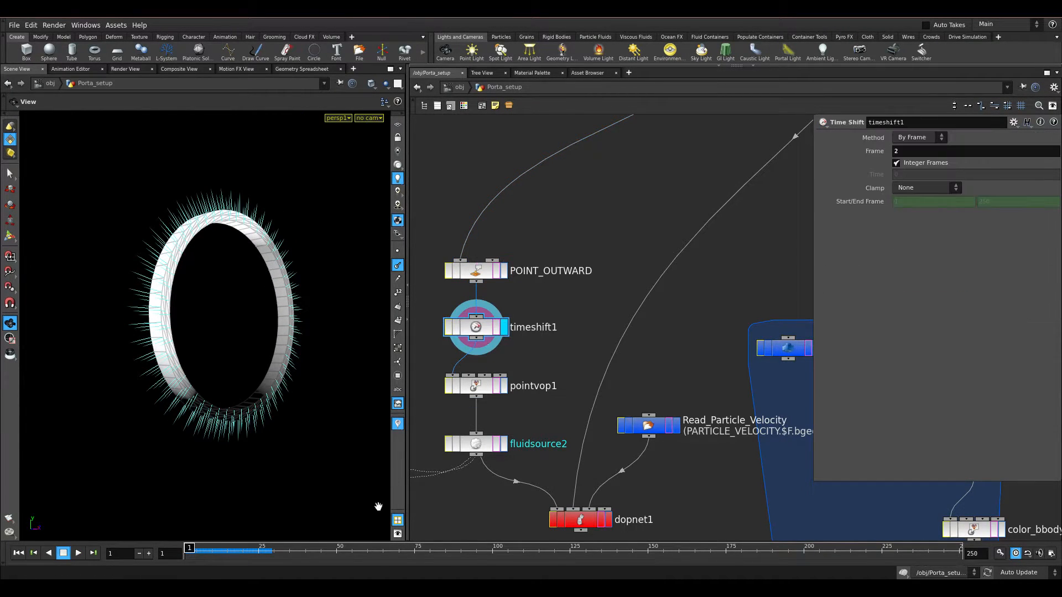
pyautogui.click(434, 550)
# - Display pointvop1, open its network and move turbnoise1 and maddconst1 down to separate their wires
pyautogui.click(490, 389)
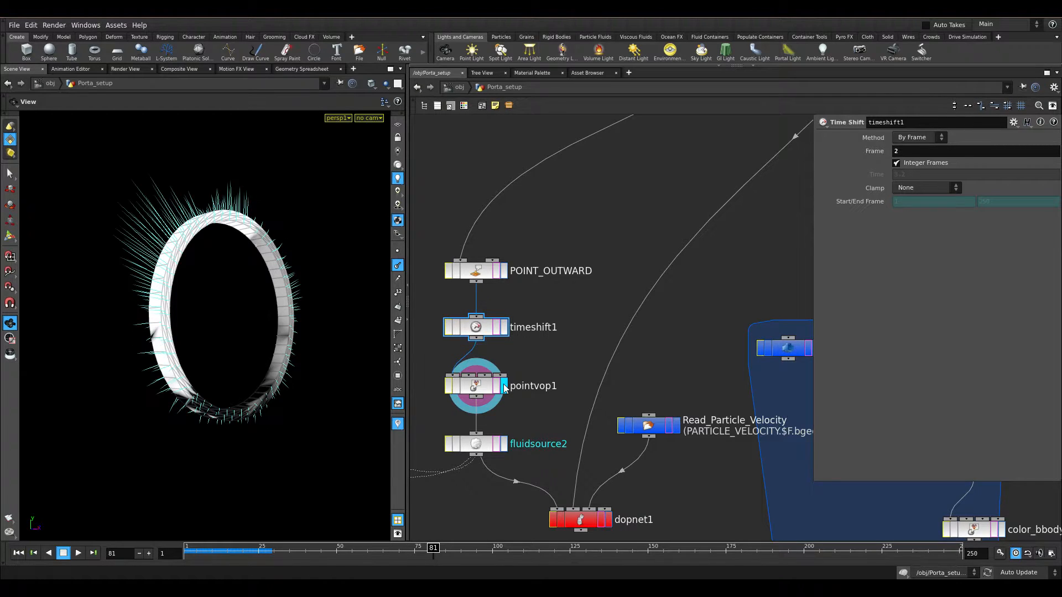
pyautogui.doubleClick(491, 387)
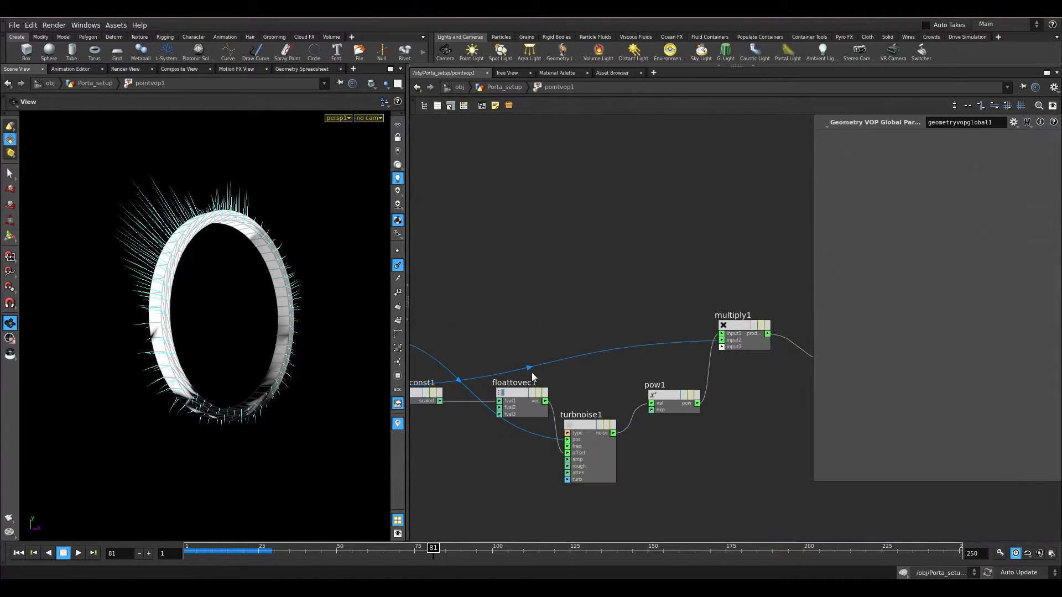
pyautogui.scroll(3, 581, 304)
pyautogui.moveTo(500, 324); pyautogui.dragTo(497, 298, button='middle')
pyautogui.moveTo(704, 412); pyautogui.dragTo(708, 460)
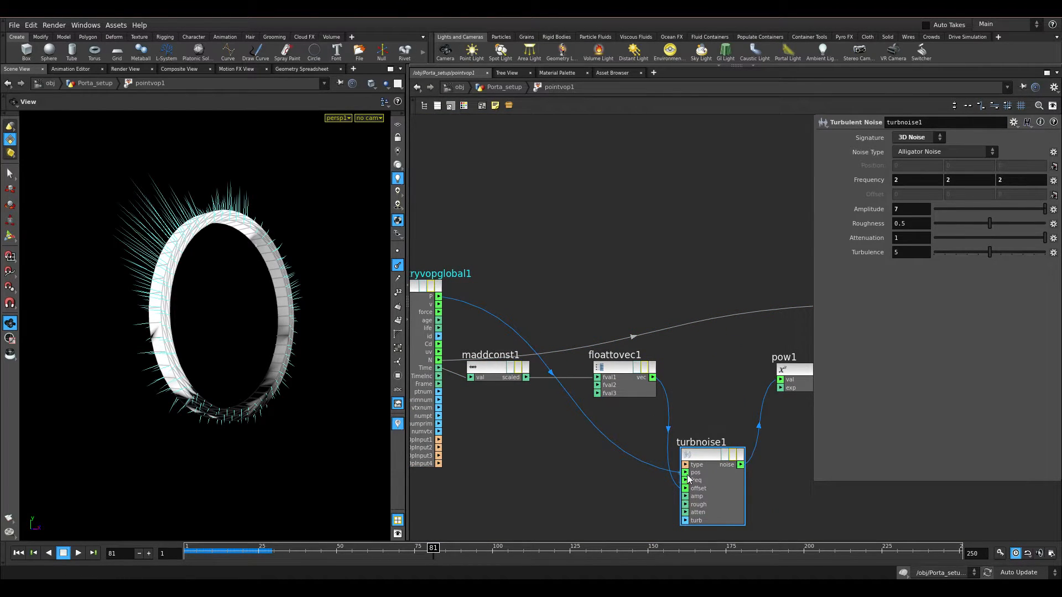
pyautogui.moveTo(487, 366); pyautogui.dragTo(483, 407)
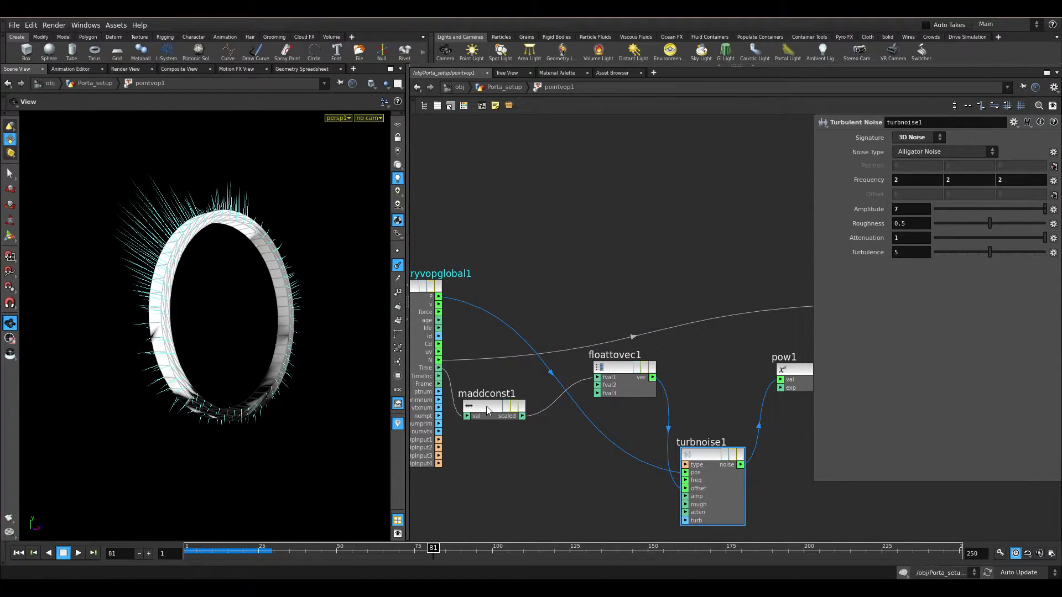
# - Delete maddconst1 and wire the global Time output directly into all three inputs of floattovec1
pyautogui.click(492, 406)
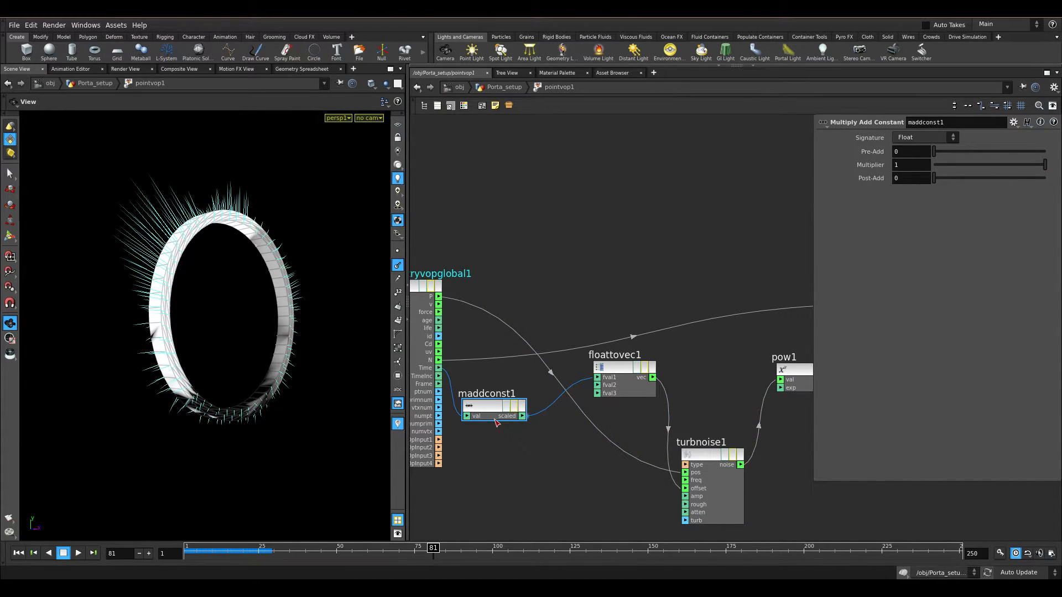
pyautogui.press('Delete')
pyautogui.moveTo(629, 384); pyautogui.dragTo(439, 368)
pyautogui.click(520, 466)
# - Play the animation and delete the pow1 node between turbnoise1 and multiply1
pyautogui.press('Up')
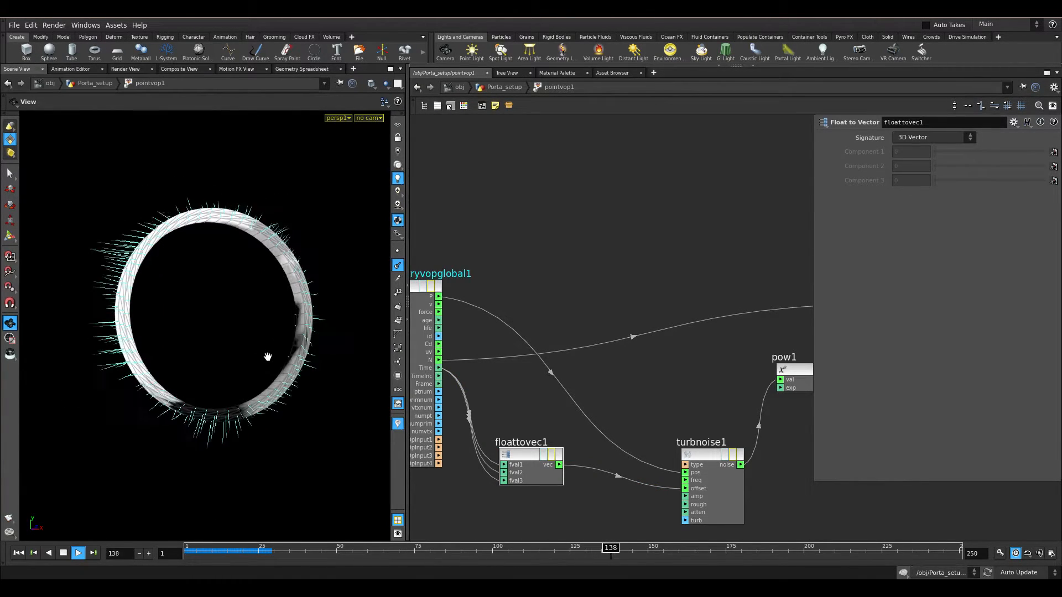
pyautogui.click(692, 487)
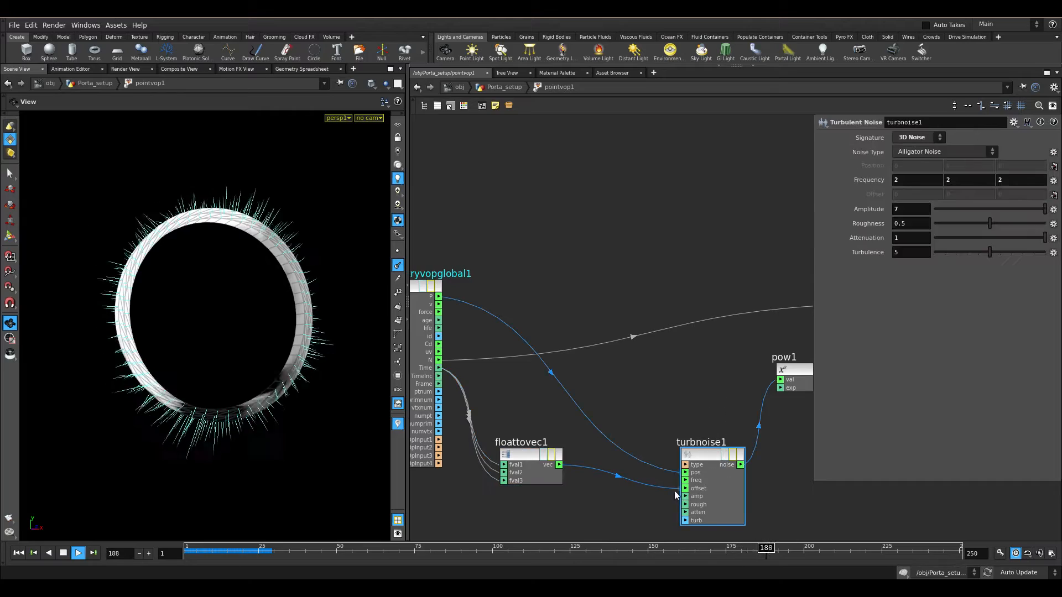
pyautogui.moveTo(715, 492); pyautogui.dragTo(609, 490, button='middle')
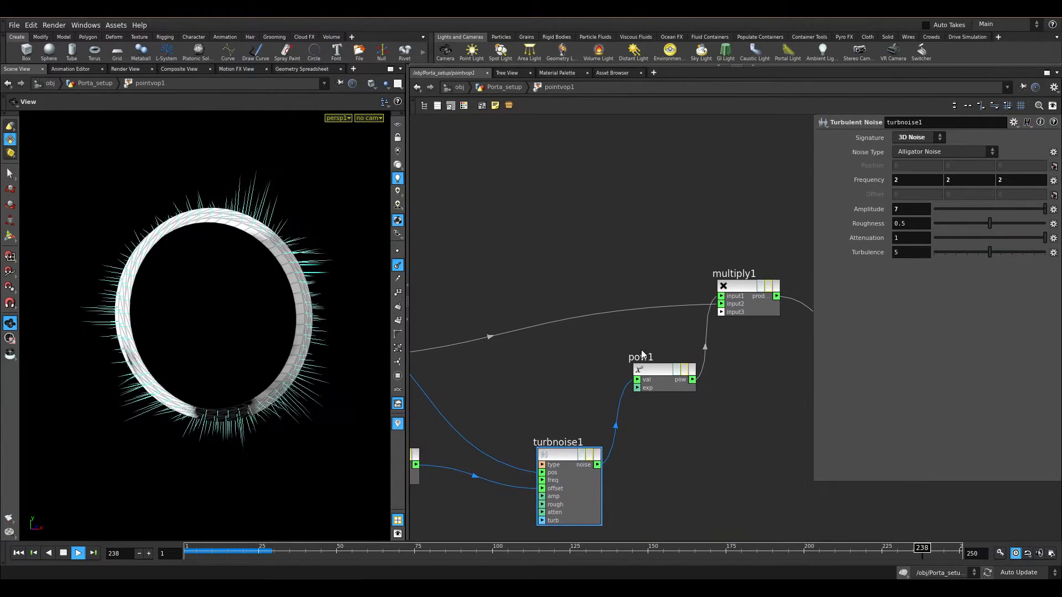
pyautogui.click(663, 368)
pyautogui.press('Delete')
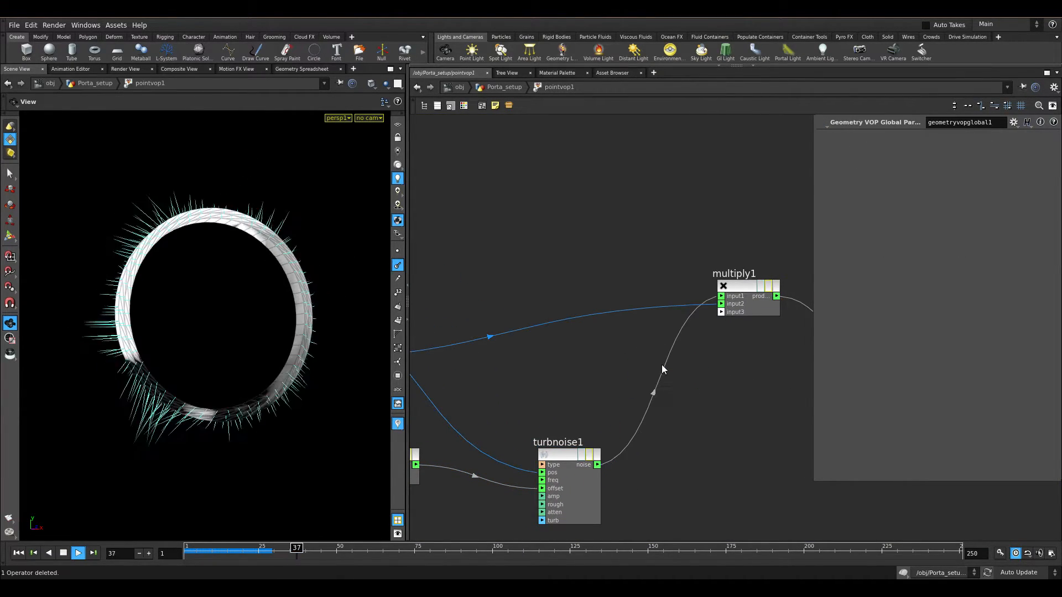
# - Examine the node chain from turbnoise1 through multiply1 to the N input of geometryvopoutput1
pyautogui.moveTo(690, 397); pyautogui.dragTo(612, 431, button='middle')
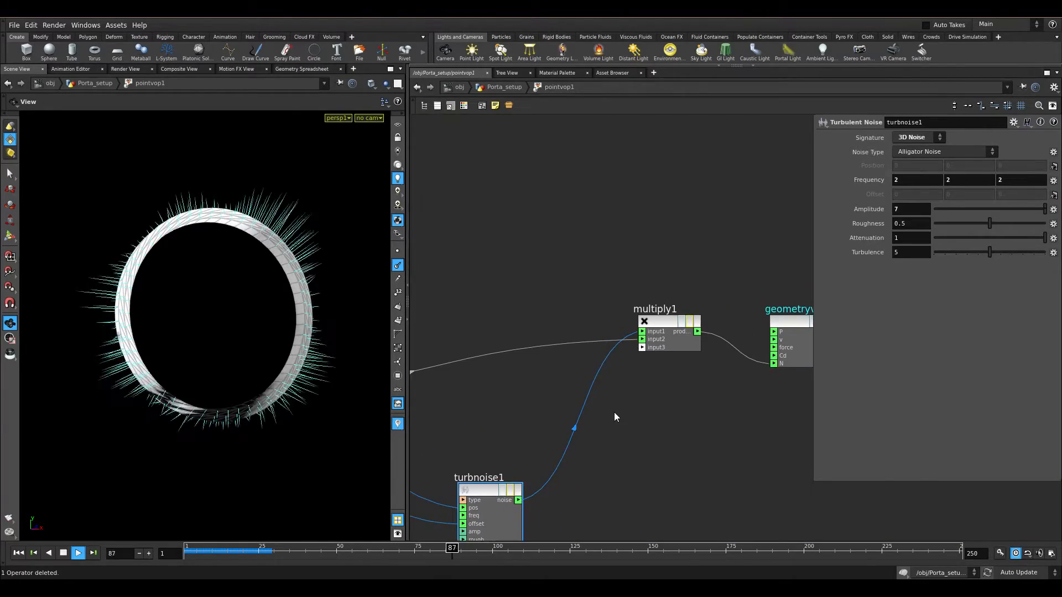
pyautogui.scroll(-3, 613, 412)
pyautogui.click(644, 361)
pyautogui.moveTo(721, 326); pyautogui.dragTo(713, 442)
pyautogui.scroll(3, 657, 405)
pyautogui.moveTo(443, 433); pyautogui.dragTo(606, 405, button='middle')
pyautogui.moveTo(529, 405); pyautogui.dragTo(482, 377, button='middle')
pyautogui.moveTo(766, 385); pyautogui.dragTo(662, 386, button='middle')
pyautogui.moveTo(779, 323); pyautogui.dragTo(679, 333, button='middle')
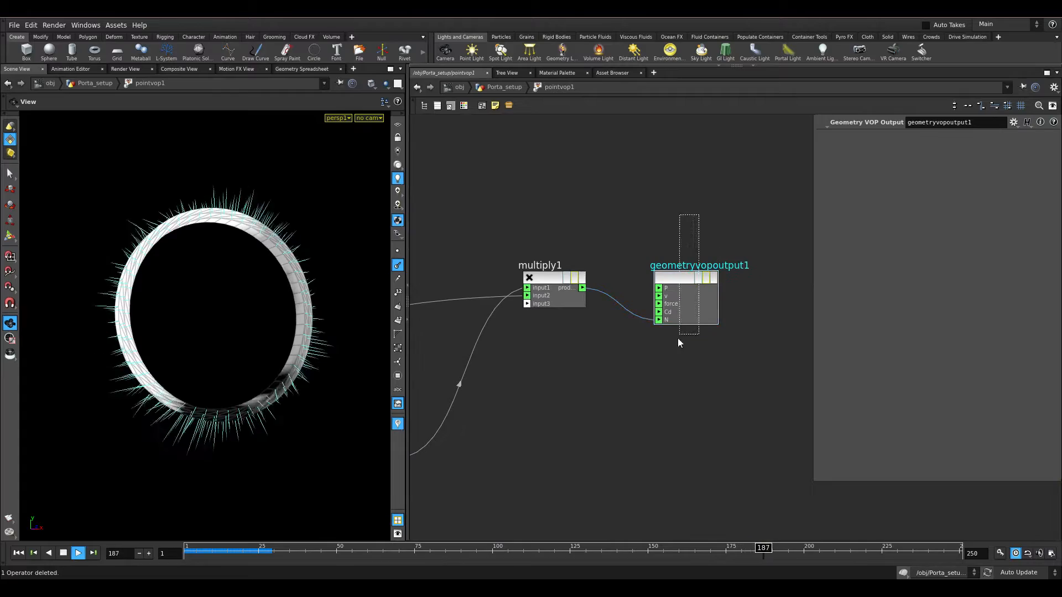
# - Return to the Porta_setup network and display the fluidsource2 node
pyautogui.click(503, 85)
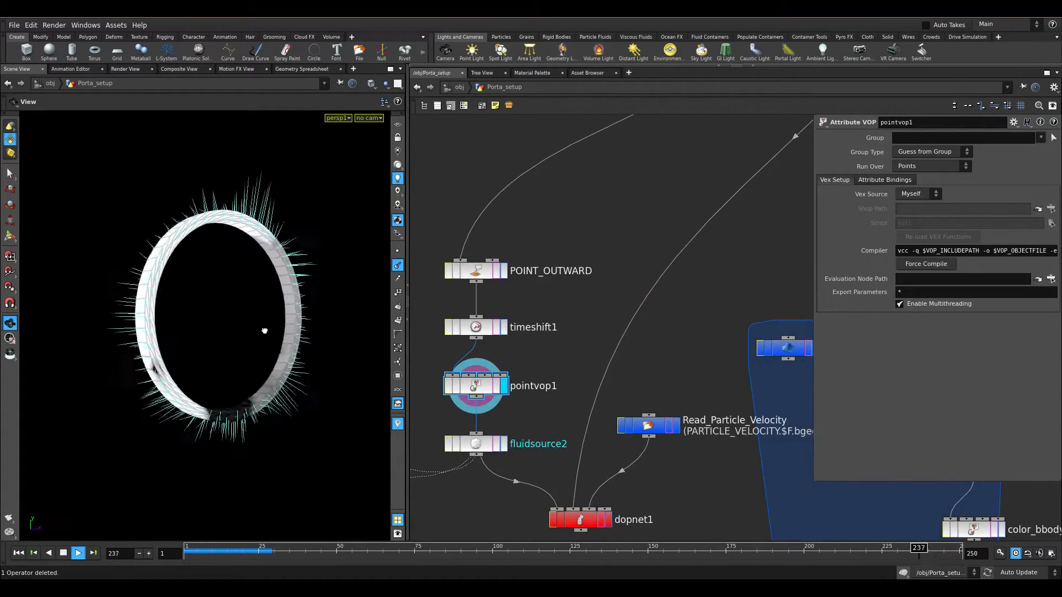
pyautogui.moveTo(505, 450); pyautogui.dragTo(533, 363, button='middle')
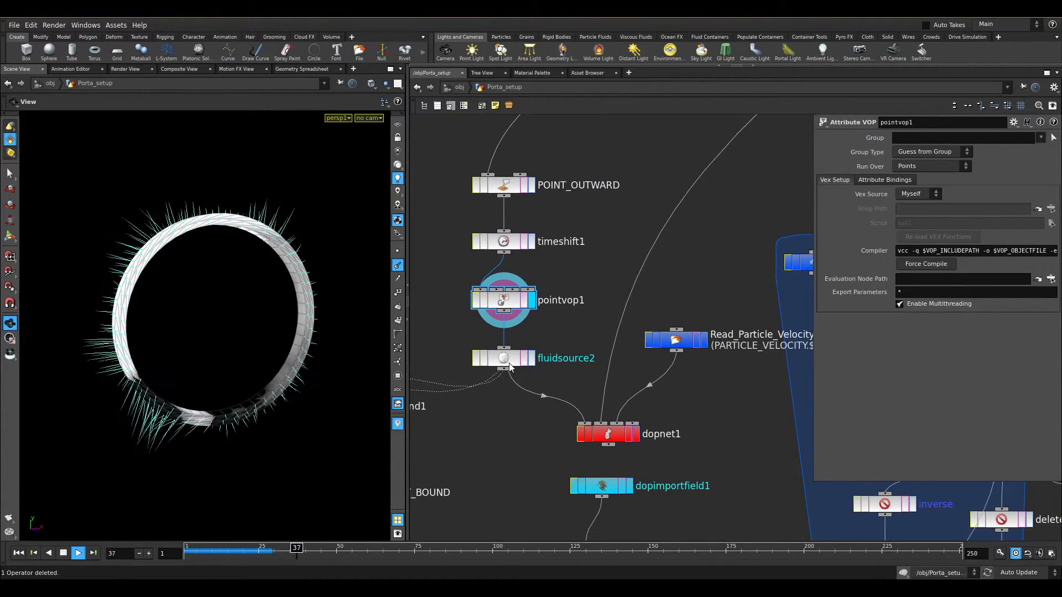
pyautogui.click(531, 363)
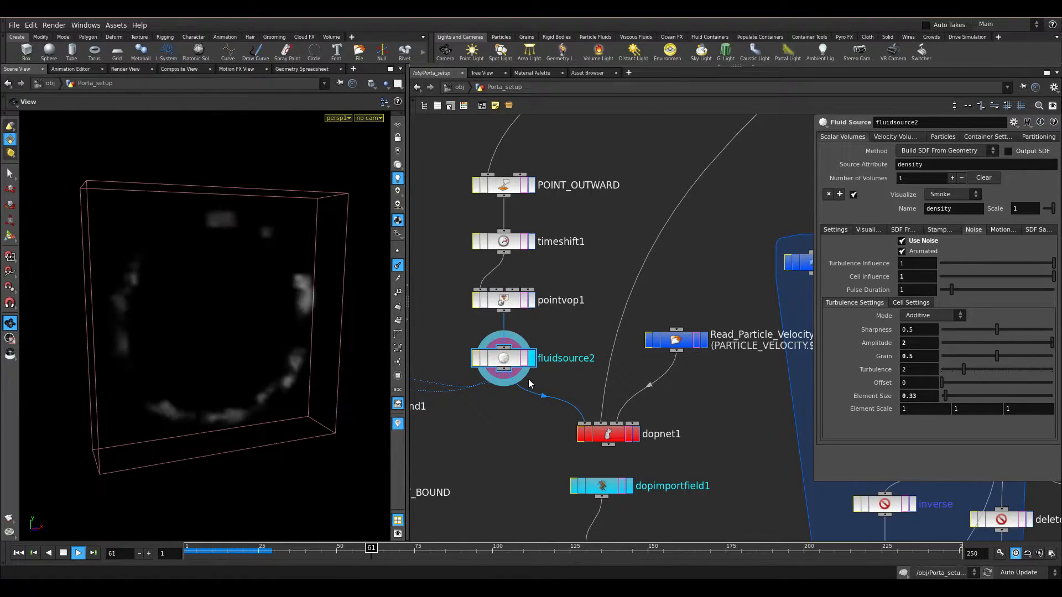
pyautogui.middleClick(506, 357)
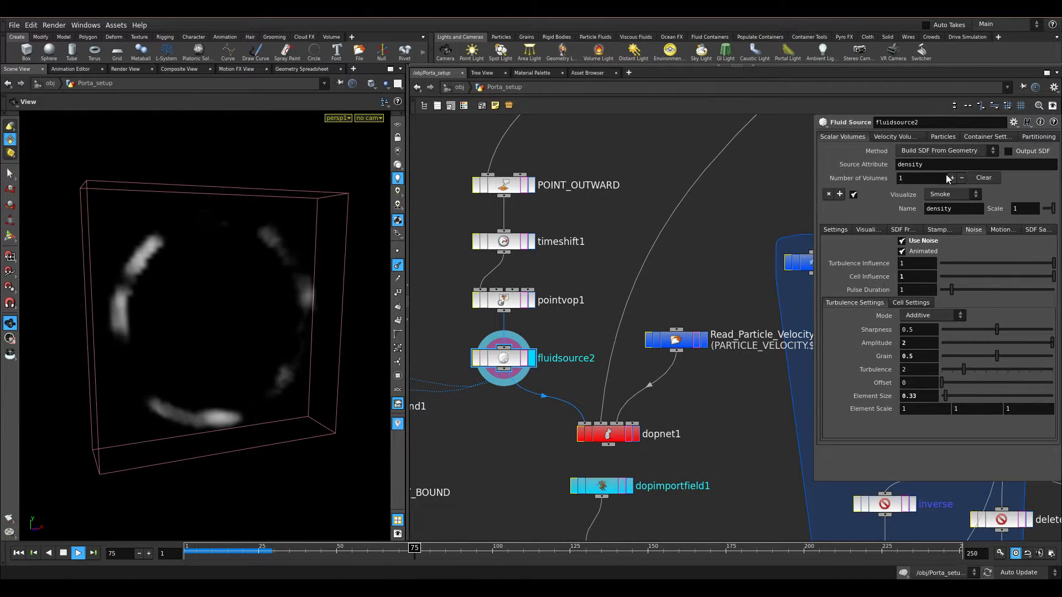
# - Visualize the vel volume of fluidsource2 as streamers and rewind the animation to frame 1
pyautogui.click(895, 137)
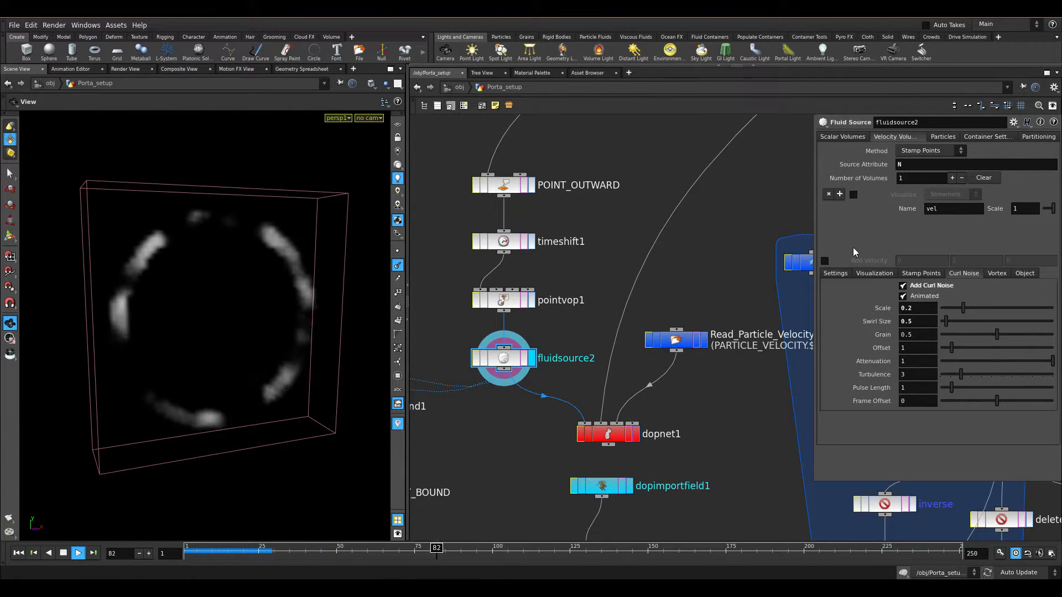
pyautogui.click(871, 274)
pyautogui.click(853, 195)
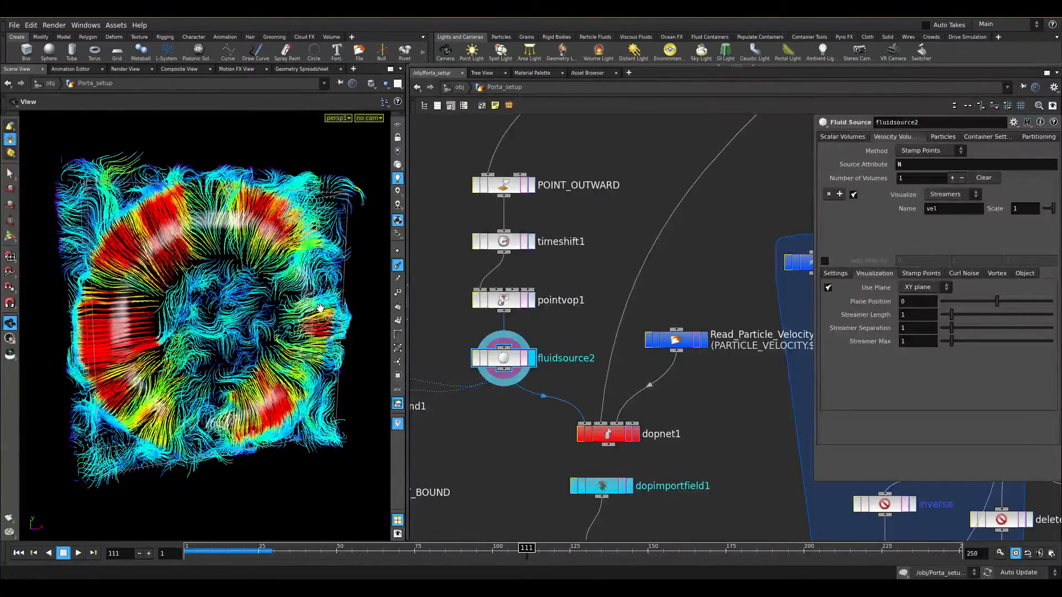
pyautogui.hotkey('ctrl', 'Up')
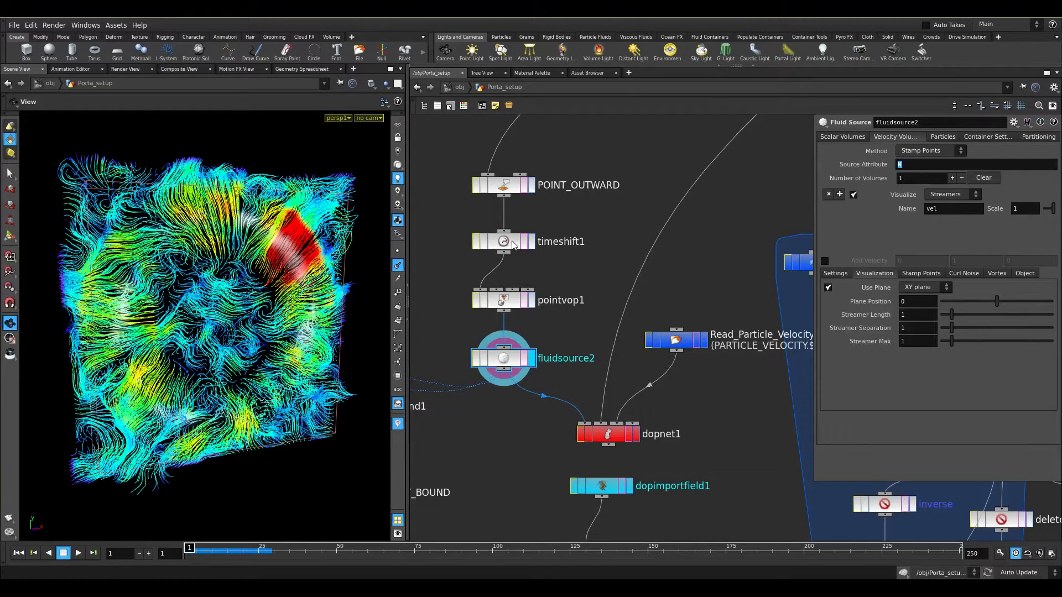
# - Review the curl noise, stamp points and visualization settings of fluidsource2's velocity volume, and its scalar volume settings
pyautogui.click(960, 275)
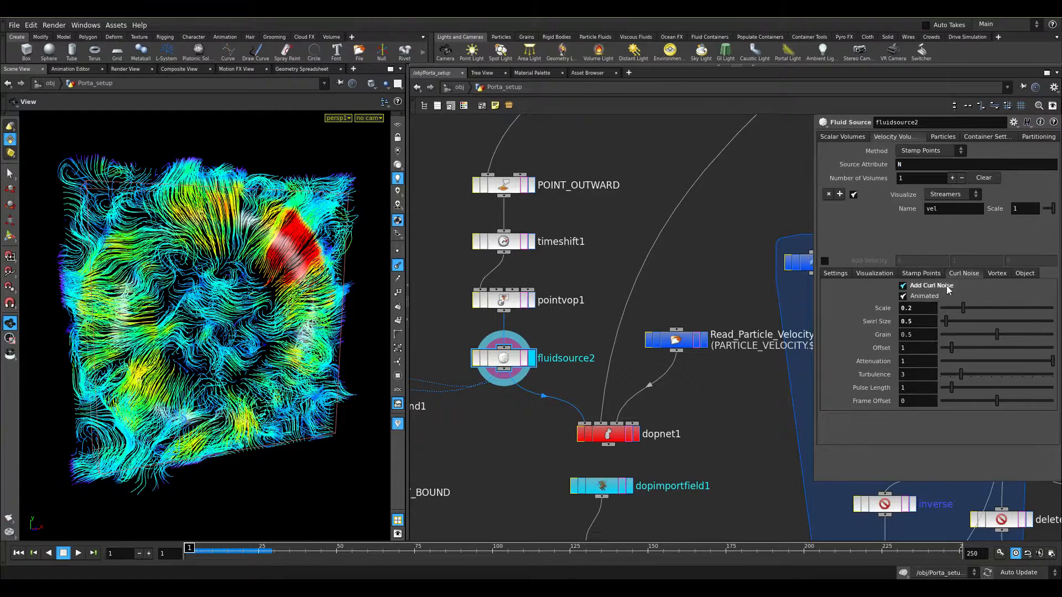
pyautogui.click(920, 273)
pyautogui.click(874, 273)
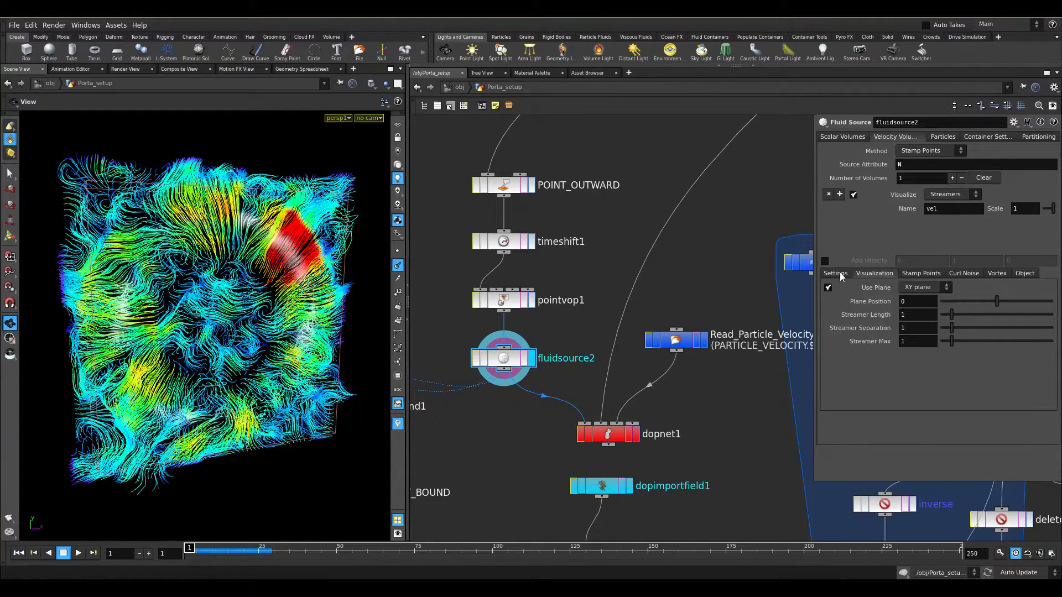
pyautogui.click(851, 140)
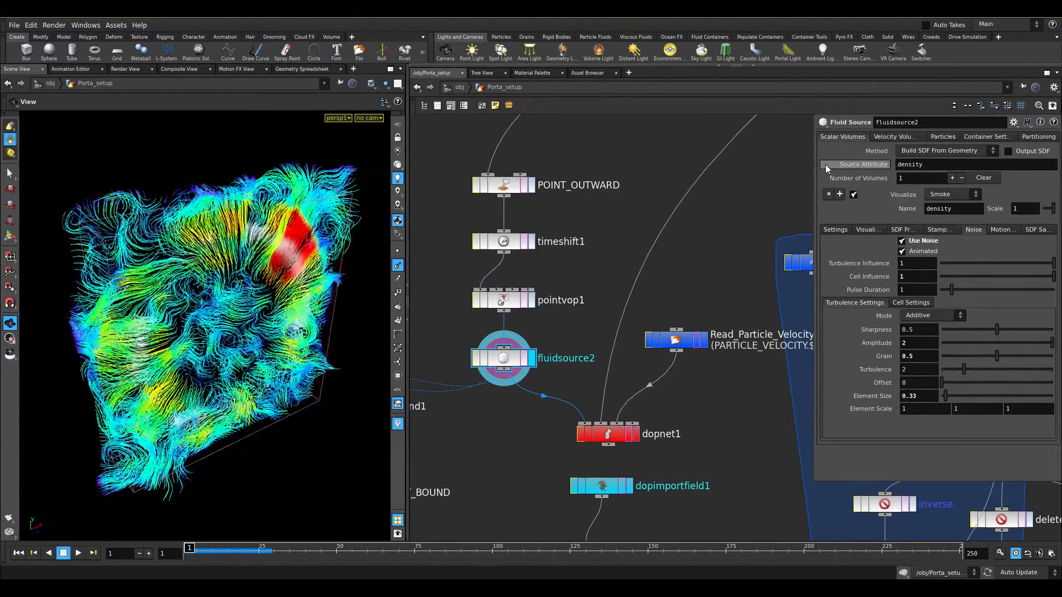
# - Turn off the velocity visualization of fluidsource2 and play the animated noise of its density volume
pyautogui.click(888, 137)
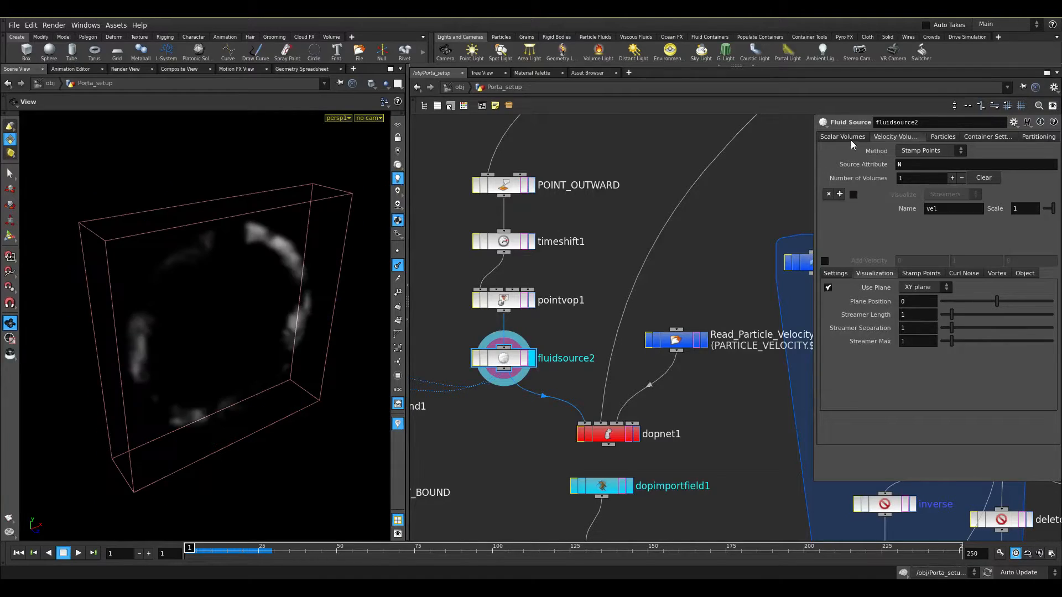
pyautogui.click(851, 139)
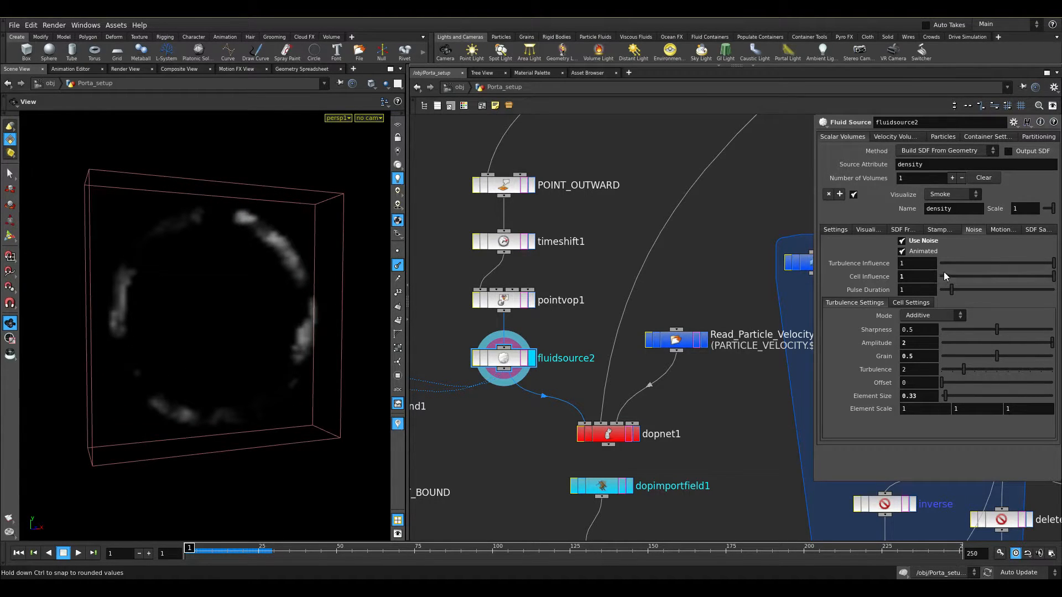
pyautogui.press('Up')
pyautogui.moveTo(199, 316); pyautogui.dragTo(219, 372)
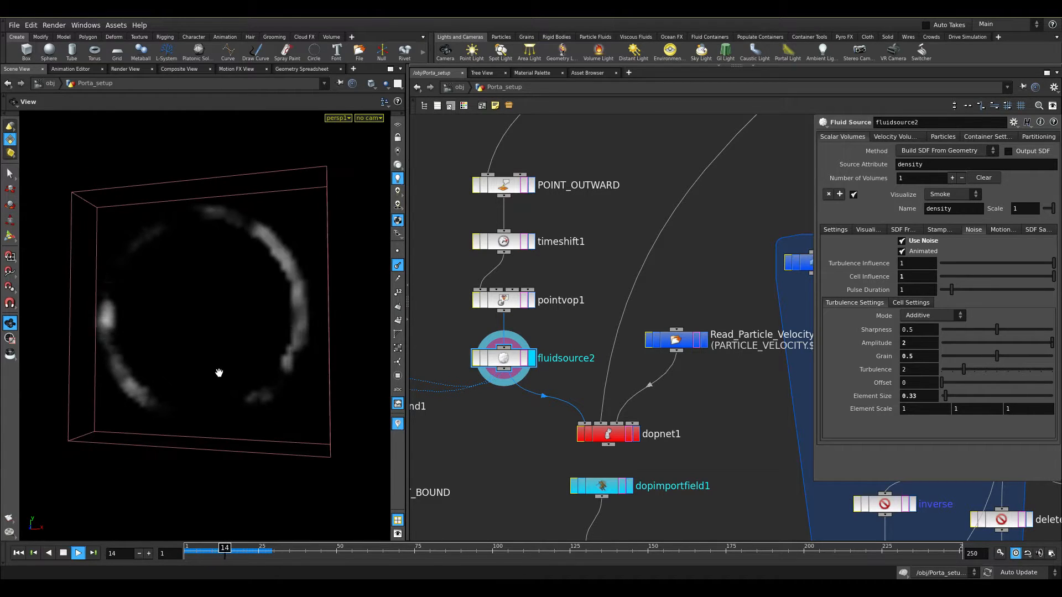
pyautogui.press('Up')
# - Display bound1 and bound2 in turn to inspect the boxes built from fluidsource2
pyautogui.scroll(-4, 503, 355)
pyautogui.moveTo(485, 408); pyautogui.dragTo(528, 375, button='middle')
pyautogui.scroll(3, 525, 373)
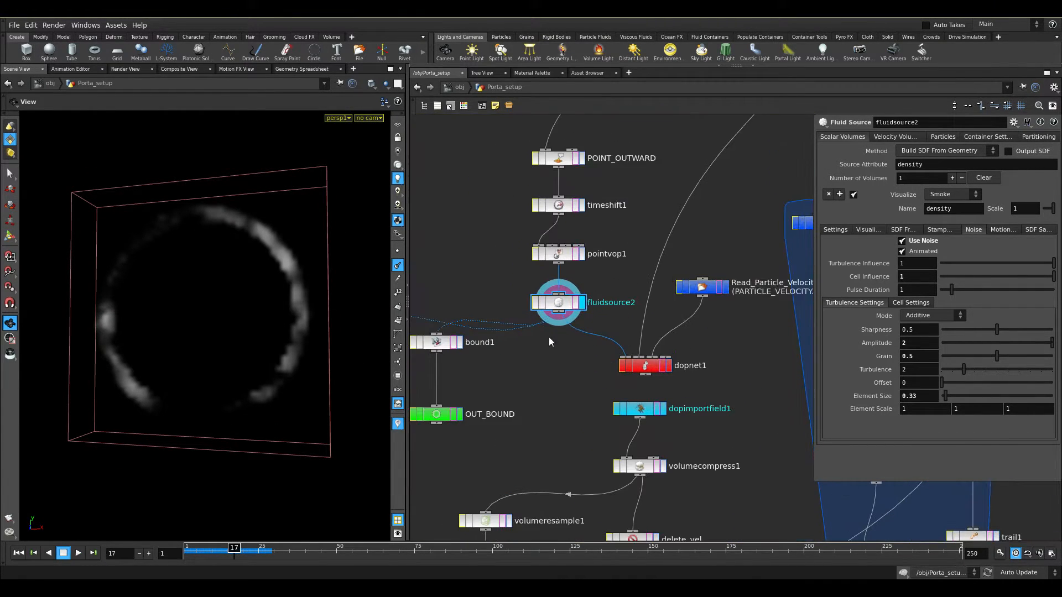
pyautogui.moveTo(454, 365); pyautogui.dragTo(525, 315, button='middle')
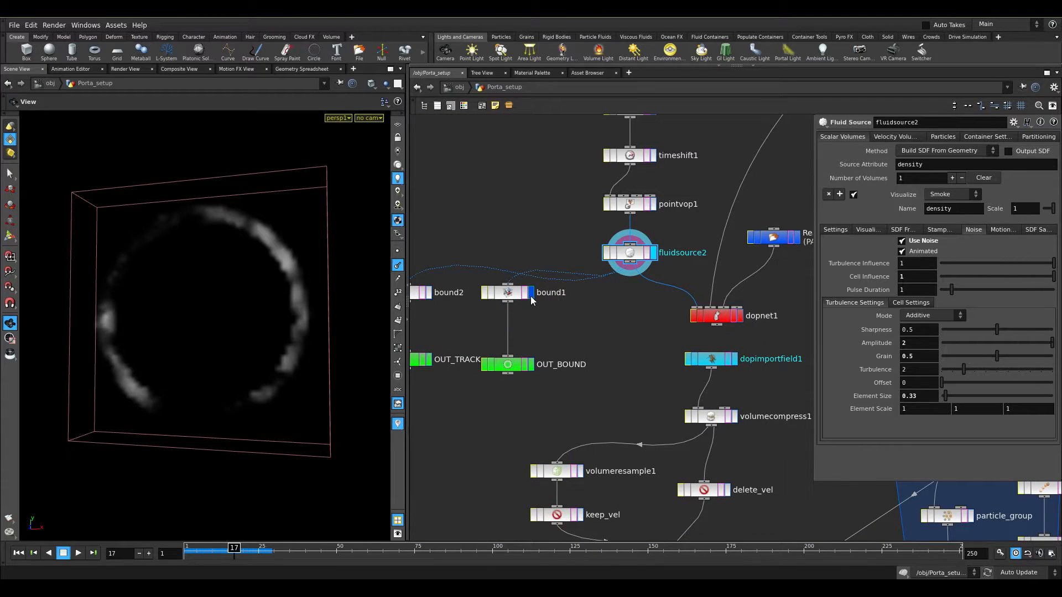
pyautogui.click(530, 298)
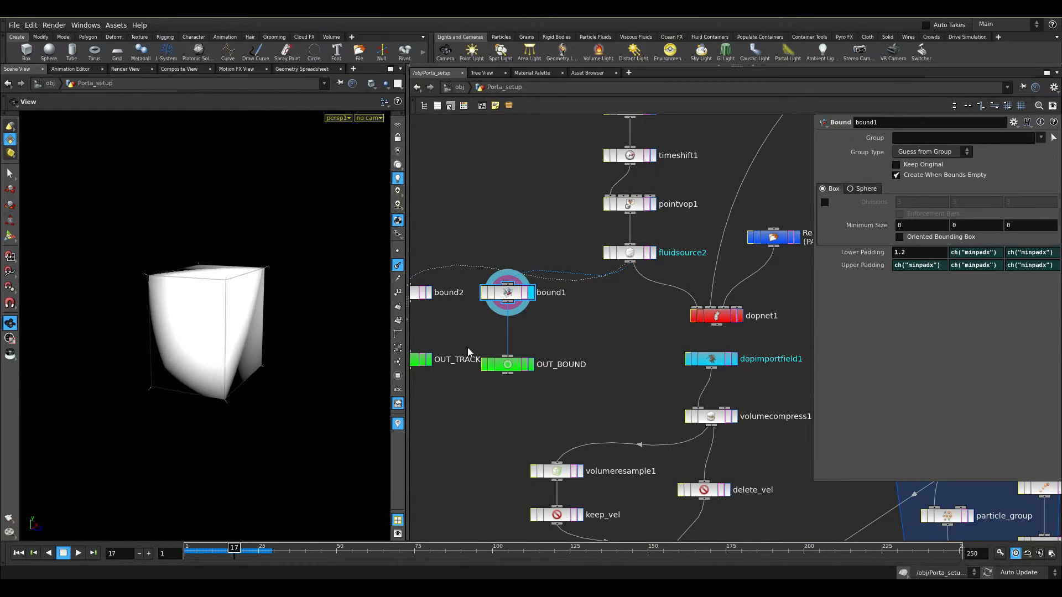
pyautogui.moveTo(467, 352); pyautogui.dragTo(514, 345, button='middle')
pyautogui.click(475, 287)
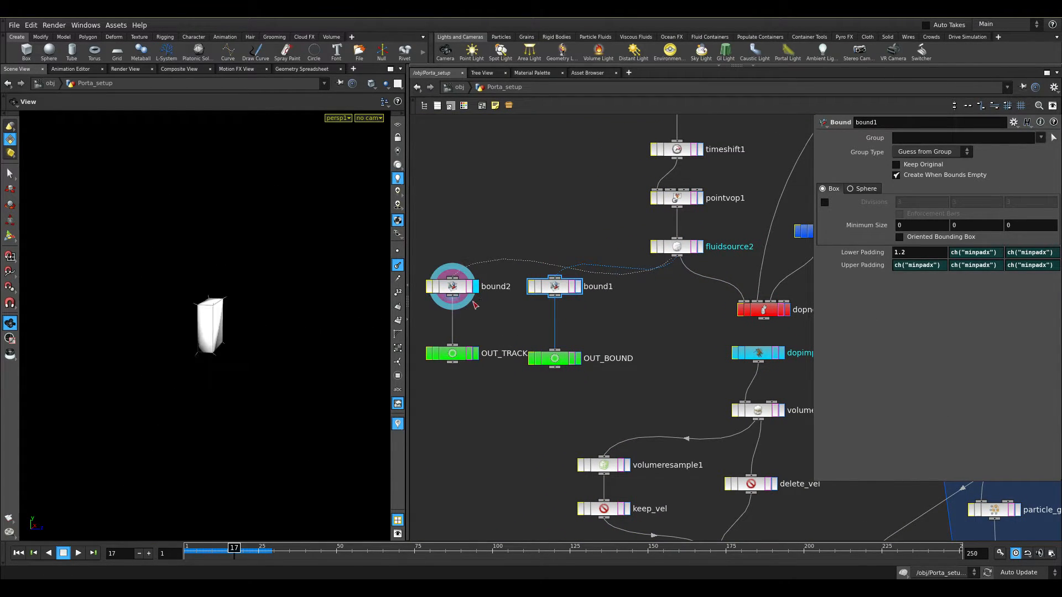
# - Display OUT_TRACK and OUT_BOUND in turn and move each slightly lower below its bound node
pyautogui.click(476, 352)
pyautogui.moveTo(459, 354); pyautogui.dragTo(458, 368)
pyautogui.click(578, 358)
pyautogui.moveTo(558, 358); pyautogui.dragTo(558, 375)
# - Display dopnet1, cancel its simulation cook, rewind to the first frame and select Read_Particle_Velocity
pyautogui.moveTo(804, 307); pyautogui.dragTo(671, 298, button='middle')
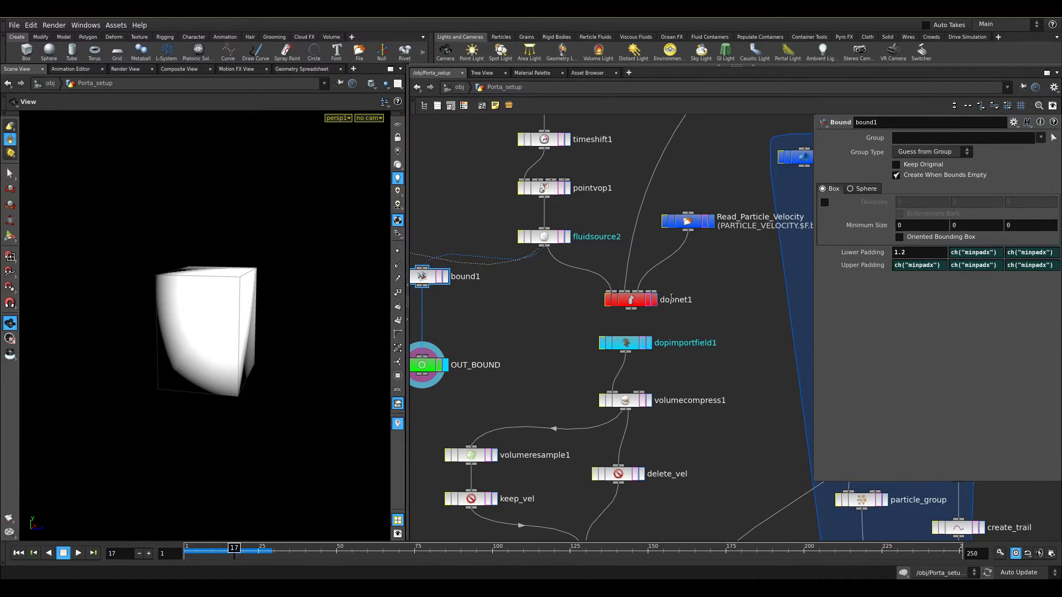
pyautogui.click(653, 301)
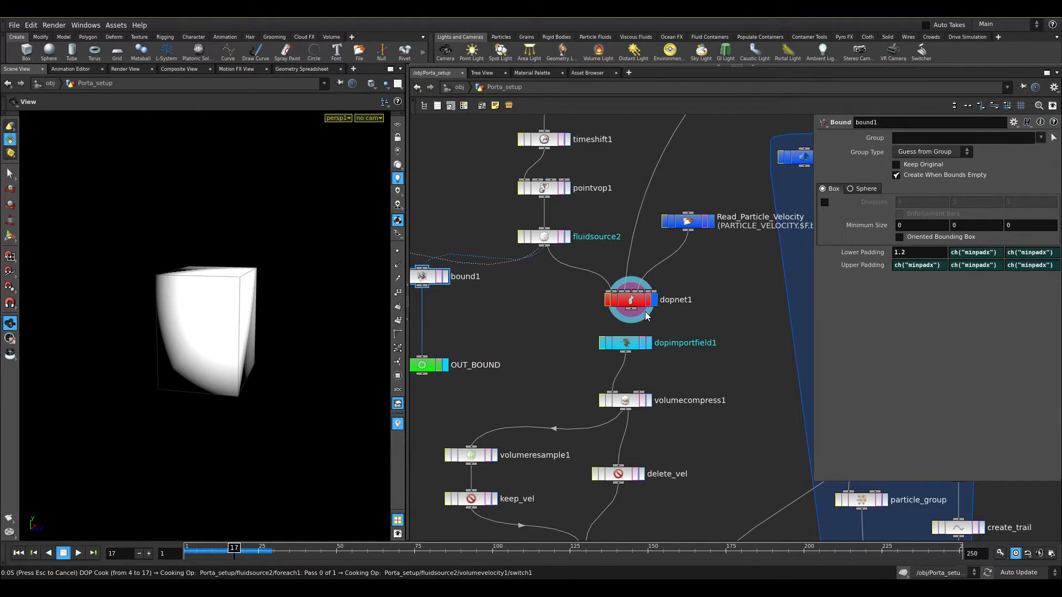
pyautogui.press('Escape')
pyautogui.click(18, 553)
pyautogui.click(687, 221)
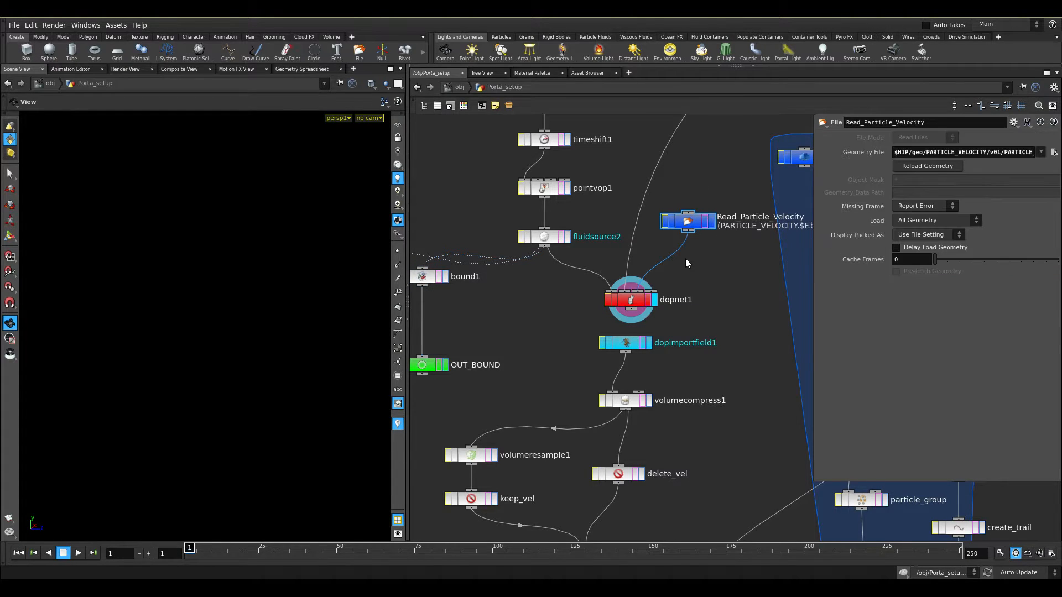
# - Display Read_Particle_Velocity, play its cached velocity sequence and scrub the timeline to frame 16
pyautogui.moveTo(731, 335); pyautogui.dragTo(649, 264, button='middle')
pyautogui.scroll(-3, 649, 264)
pyautogui.moveTo(654, 359); pyautogui.dragTo(567, 398, button='middle')
pyautogui.scroll(3, 572, 341)
pyautogui.moveTo(565, 187); pyautogui.dragTo(560, 259, button='middle')
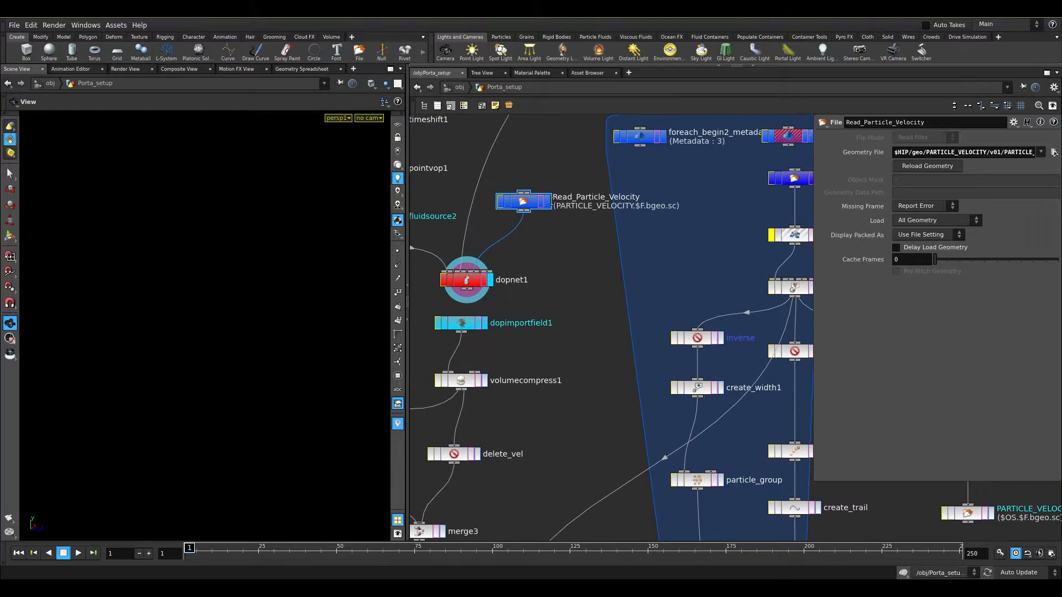
pyautogui.press('r')
pyautogui.middleClick(530, 203)
pyautogui.press('Up')
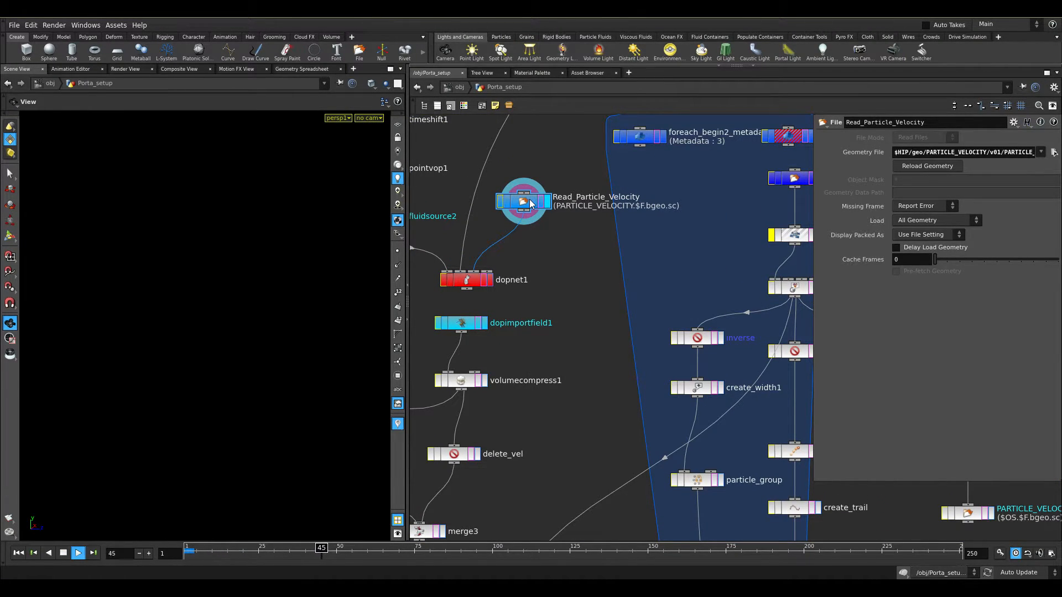
pyautogui.moveTo(522, 203); pyautogui.dragTo(555, 407, button='middle')
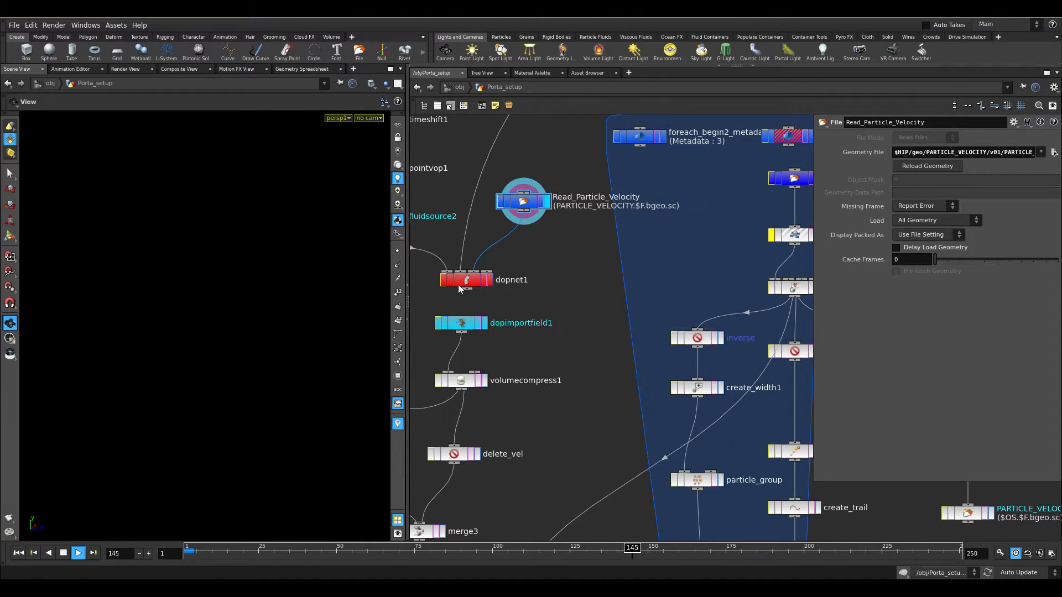
pyautogui.moveTo(272, 552); pyautogui.dragTo(230, 552)
# - Add a Fluid Source node beside delete_vel, connect the output of inverse to its input and display it
pyautogui.scroll(-2, 546, 367)
pyautogui.scroll(-2, 565, 371)
pyautogui.scroll(2, 566, 383)
pyautogui.press('Tab')
pyautogui.write('fluid')
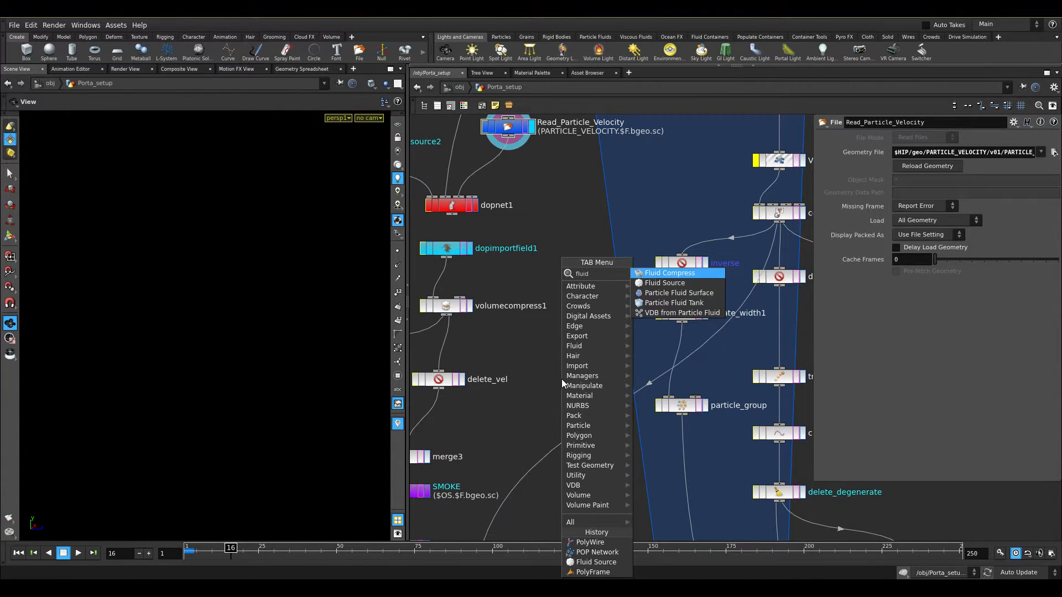
pyautogui.press('Down')
pyautogui.press('Return')
pyautogui.click(562, 379)
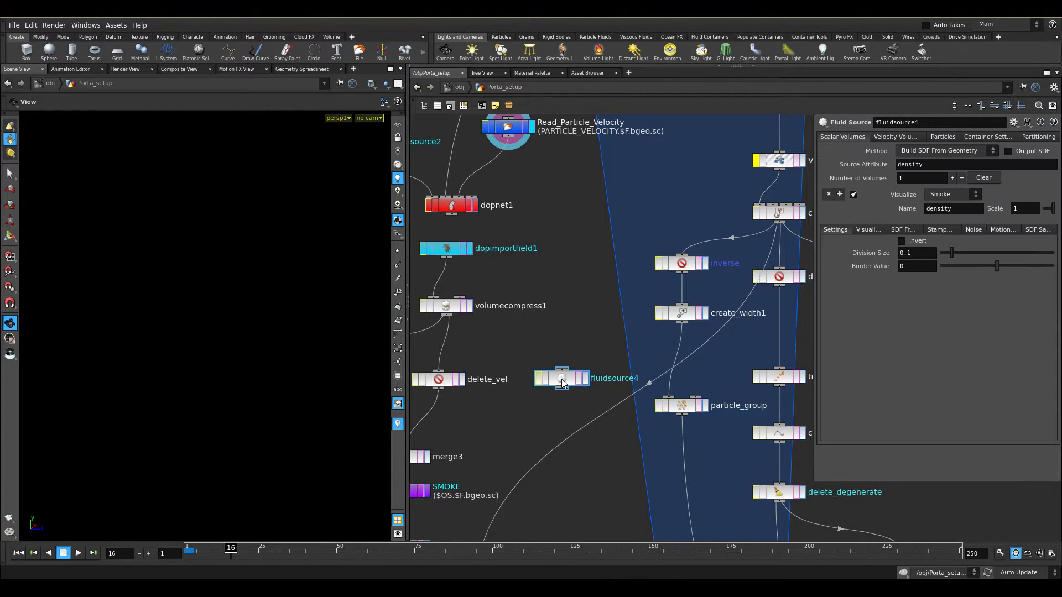
pyautogui.moveTo(561, 368); pyautogui.dragTo(688, 274)
pyautogui.click(586, 380)
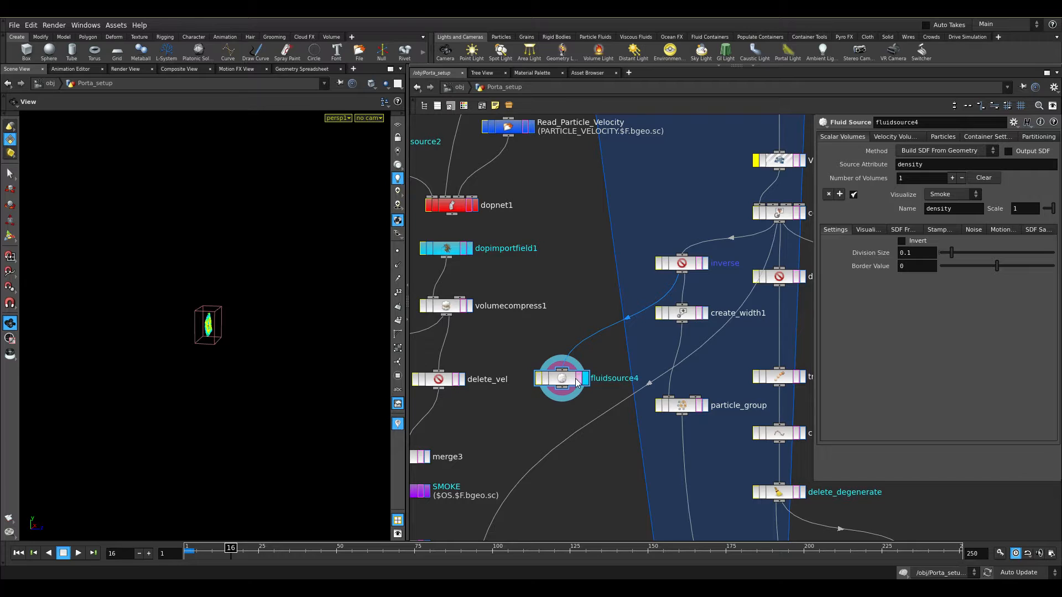
# - Turn off the density visualization on fluidsource4 and view its Stamp Points velocity volume from v as streamers
pyautogui.click(933, 155)
pyautogui.click(918, 157)
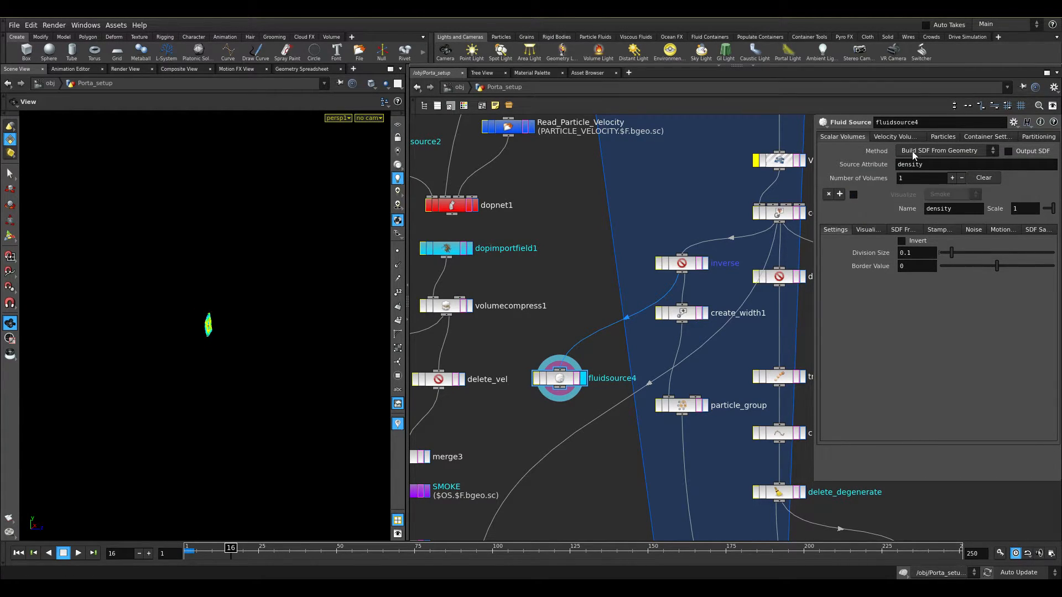
pyautogui.click(890, 136)
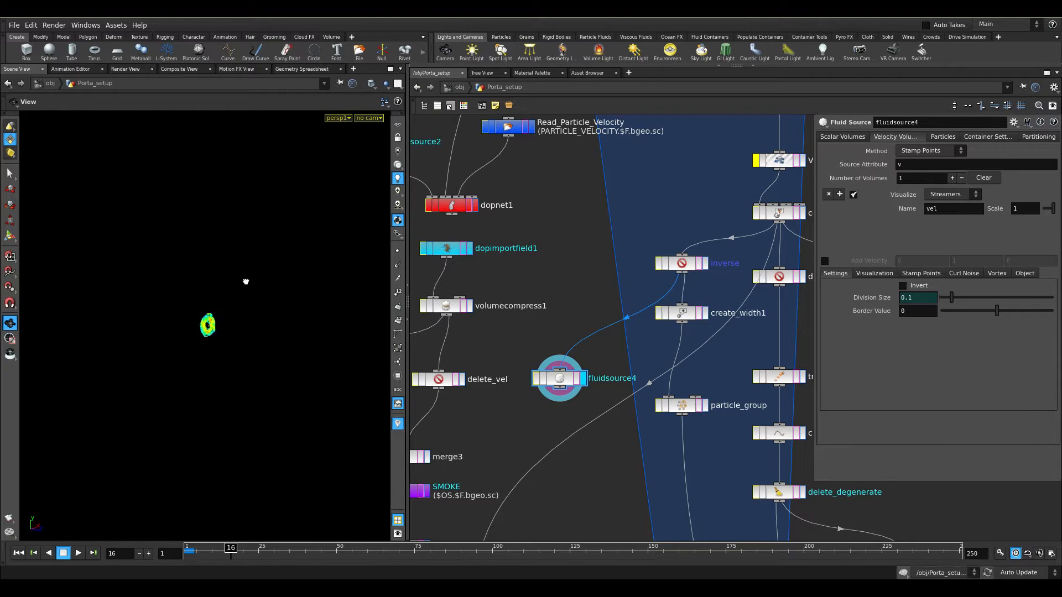
pyautogui.scroll(8, 188, 311)
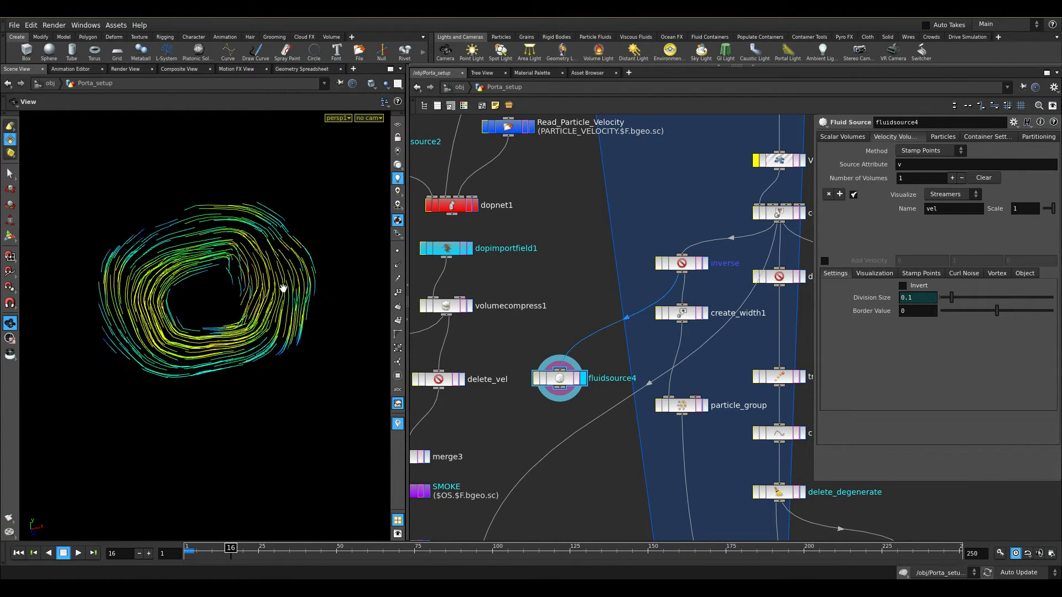
pyautogui.scroll(-3, 271, 279)
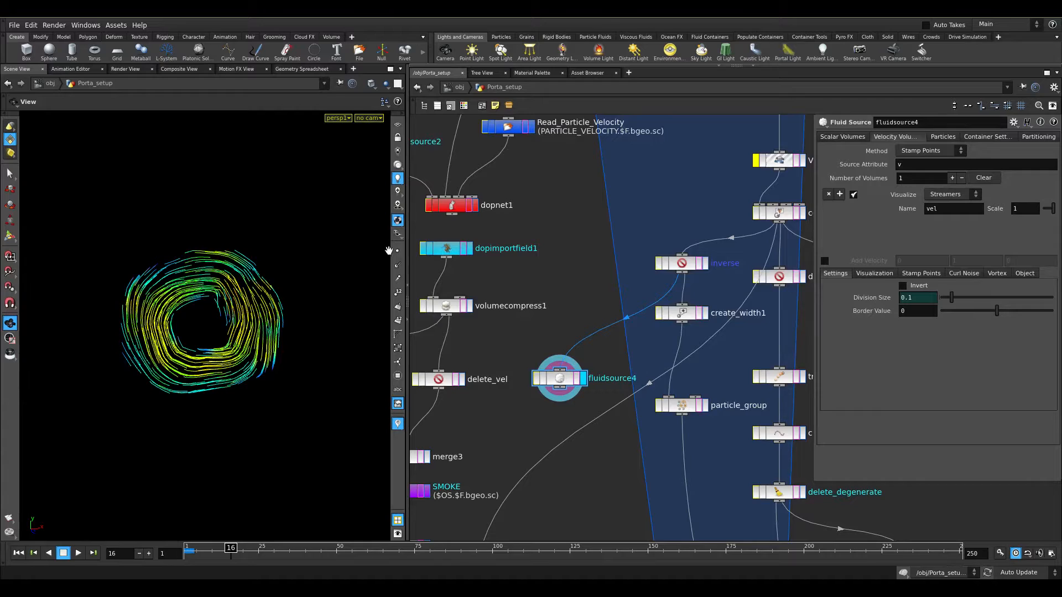
# - Display the inverse particles, move to frame 119 and redisplay fluidsource4 to compare its velocity streamers
pyautogui.click(705, 264)
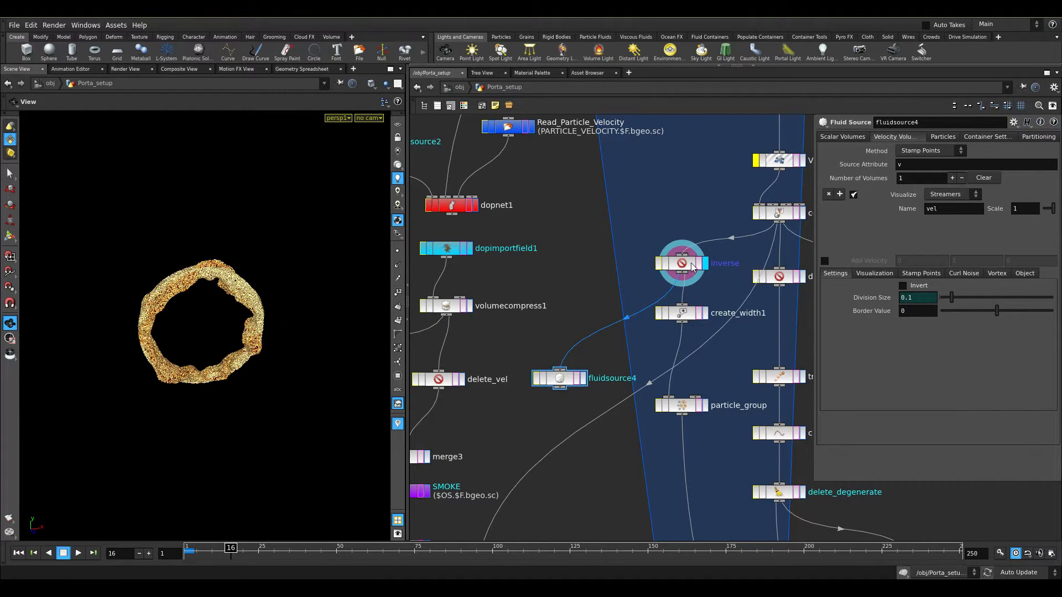
pyautogui.click(691, 266)
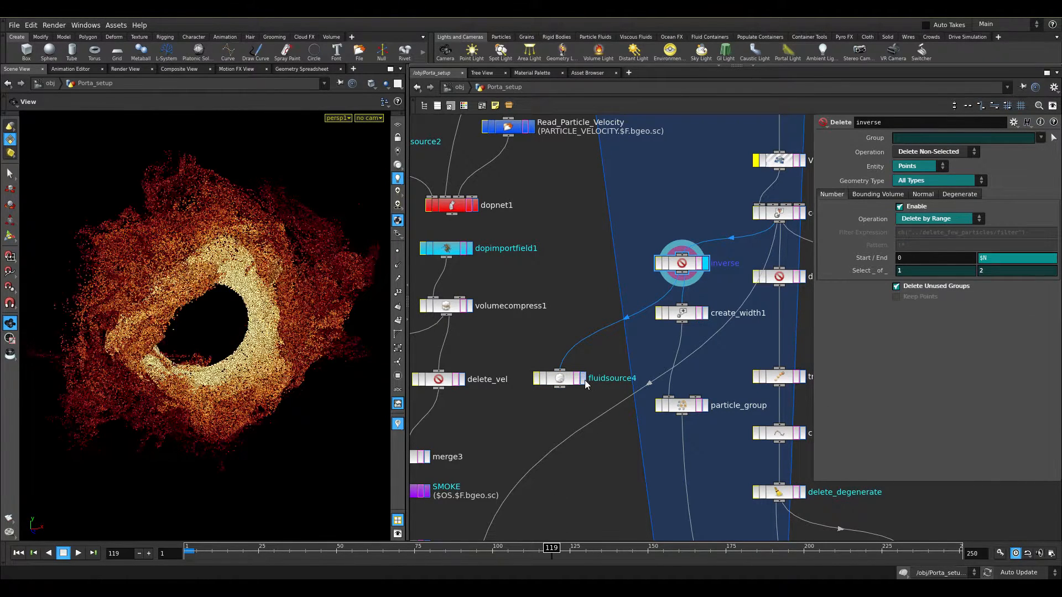
pyautogui.click(583, 380)
pyautogui.click(570, 379)
pyautogui.moveTo(268, 289); pyautogui.dragTo(245, 309)
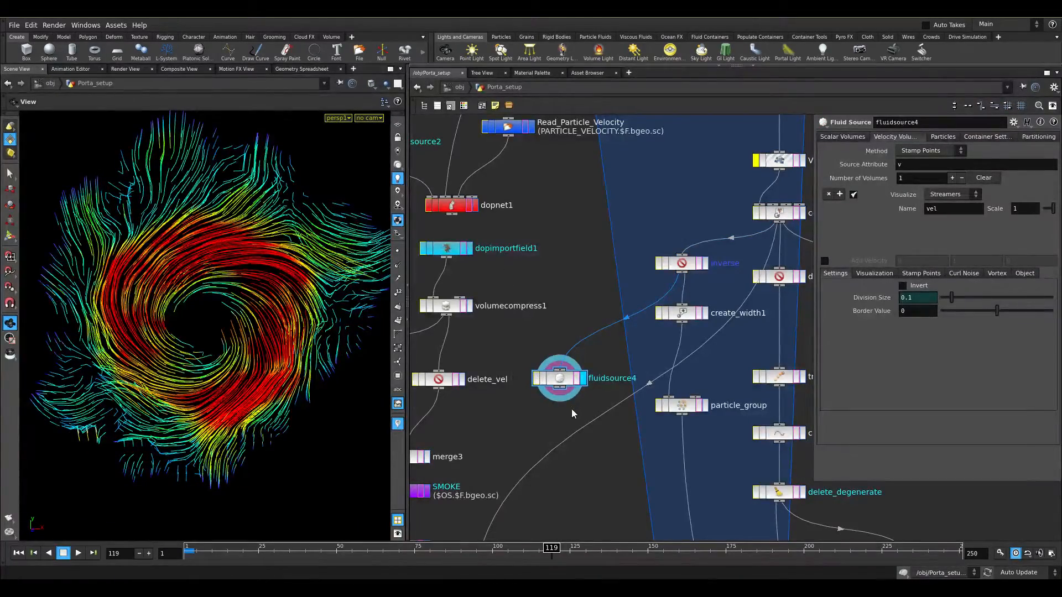
# - Add a File node below fluidsource4 to illustrate caching, and delete both nodes
pyautogui.press('Tab')
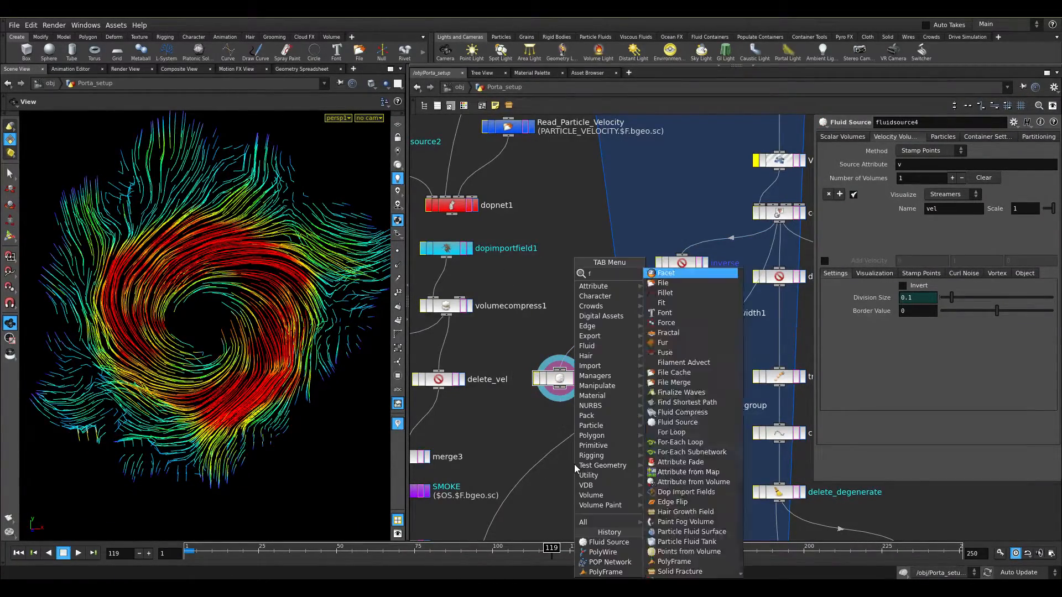
pyautogui.press('Return')
pyautogui.click(574, 469)
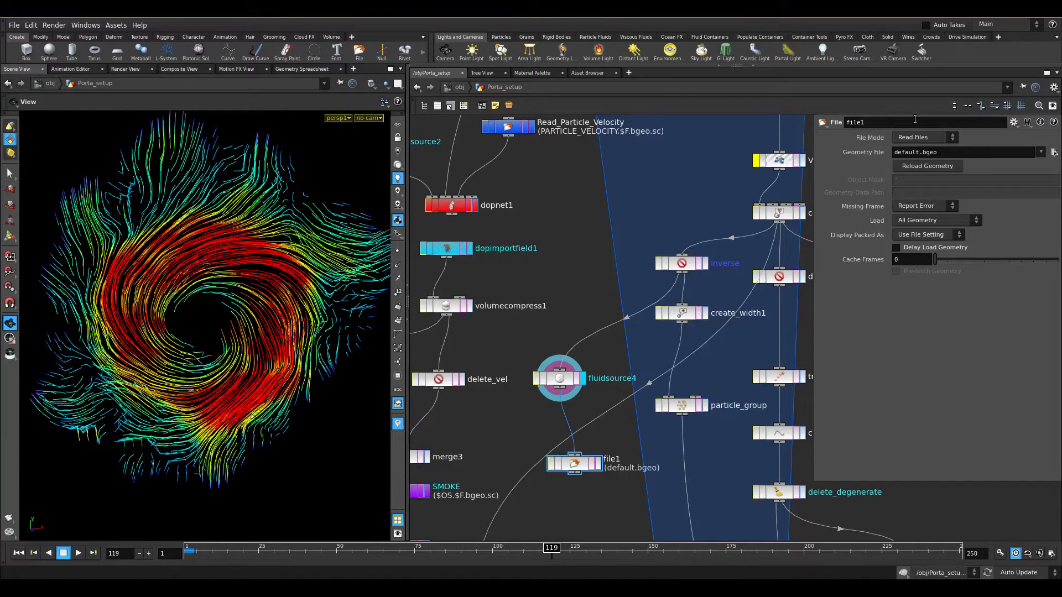
pyautogui.click(924, 138)
pyautogui.moveTo(548, 341); pyautogui.dragTo(573, 493)
pyautogui.press('Delete')
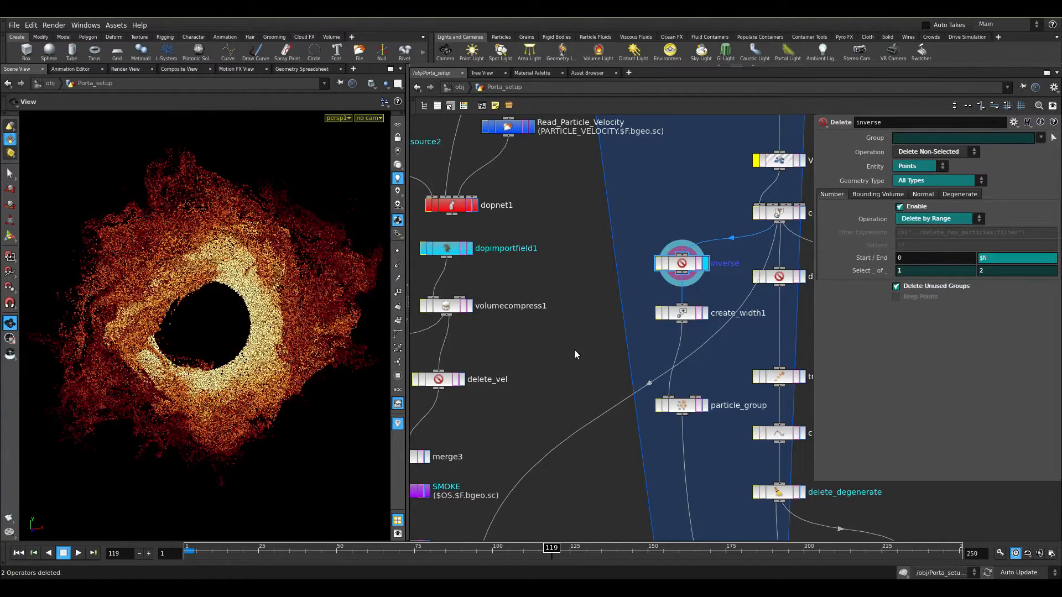
# - Display Read_Particle_Velocity, return to frame 1 and display dopnet1
pyautogui.moveTo(541, 172); pyautogui.dragTo(573, 294, button='middle')
pyautogui.click(540, 244)
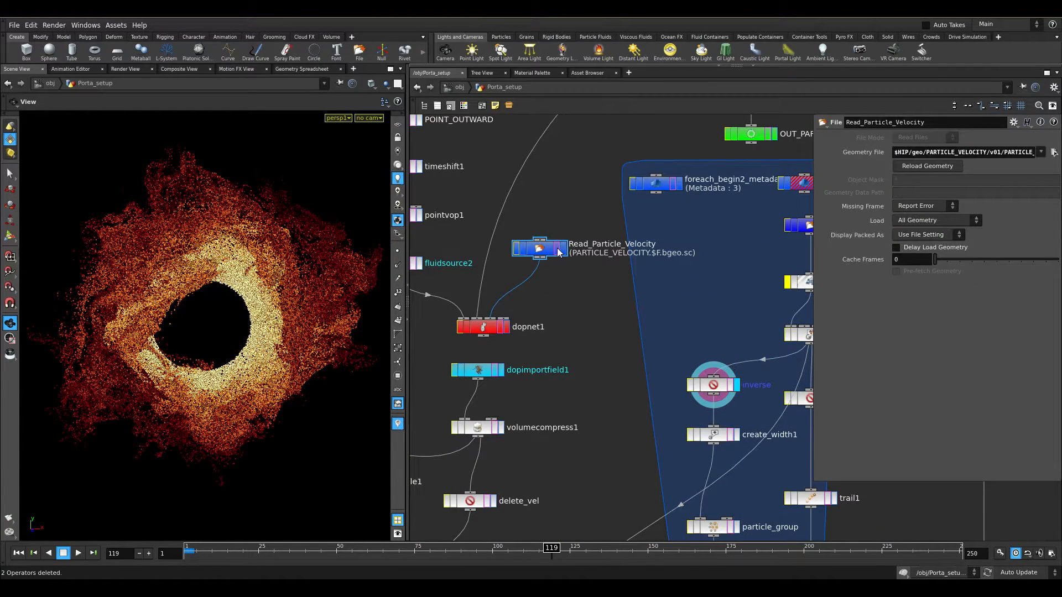
pyautogui.click(558, 252)
pyautogui.moveTo(244, 551); pyautogui.dragTo(137, 547)
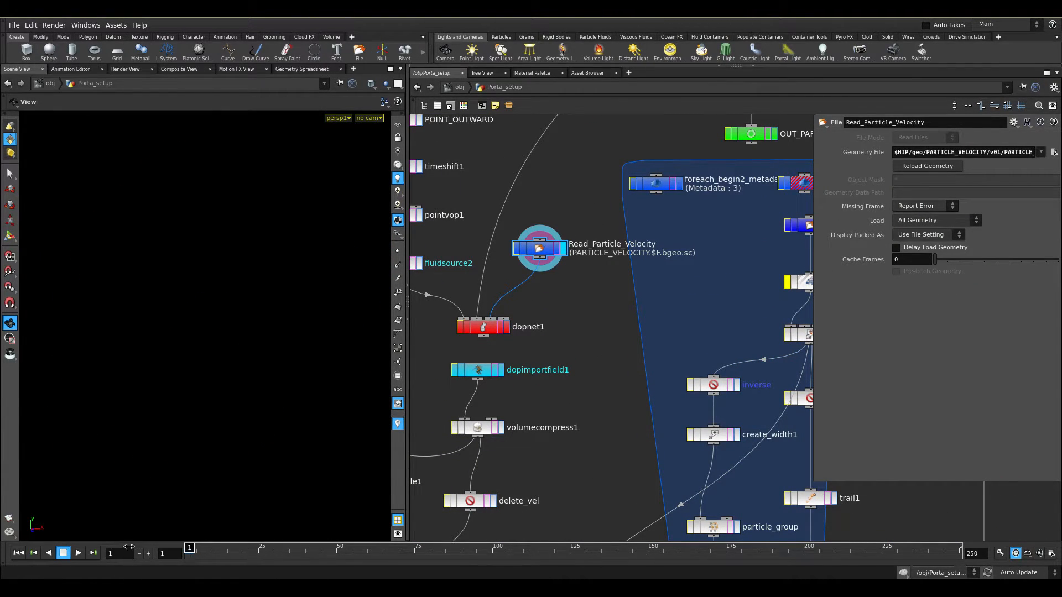
pyautogui.press('w')
pyautogui.click(489, 331)
# - Display fluidsource1 to inspect the velocity volume feeding the simulation, and switch the display back to dopnet1
pyautogui.scroll(-5, 563, 365)
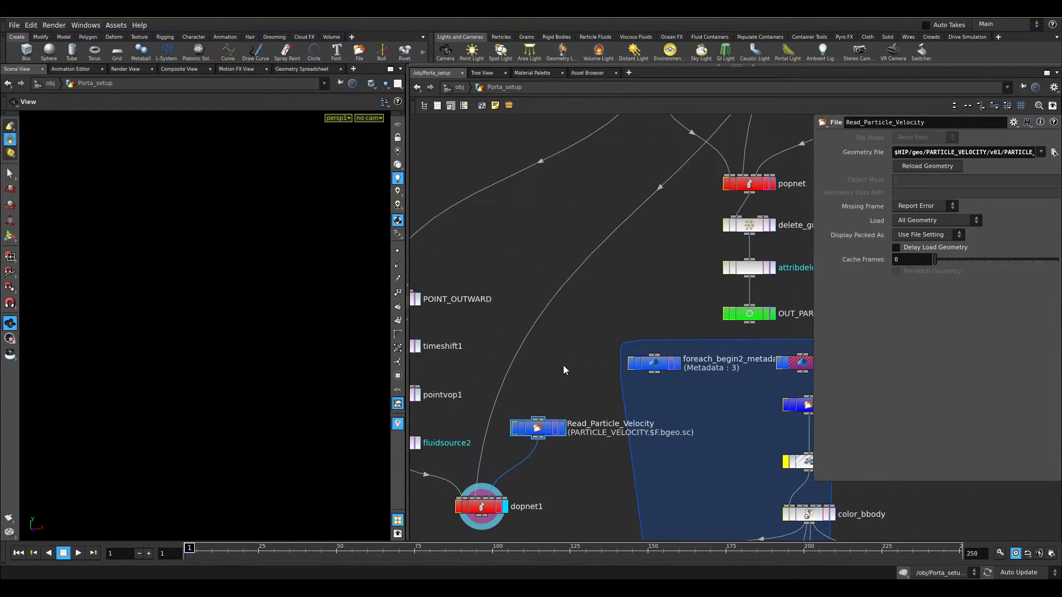
pyautogui.scroll(4, 572, 326)
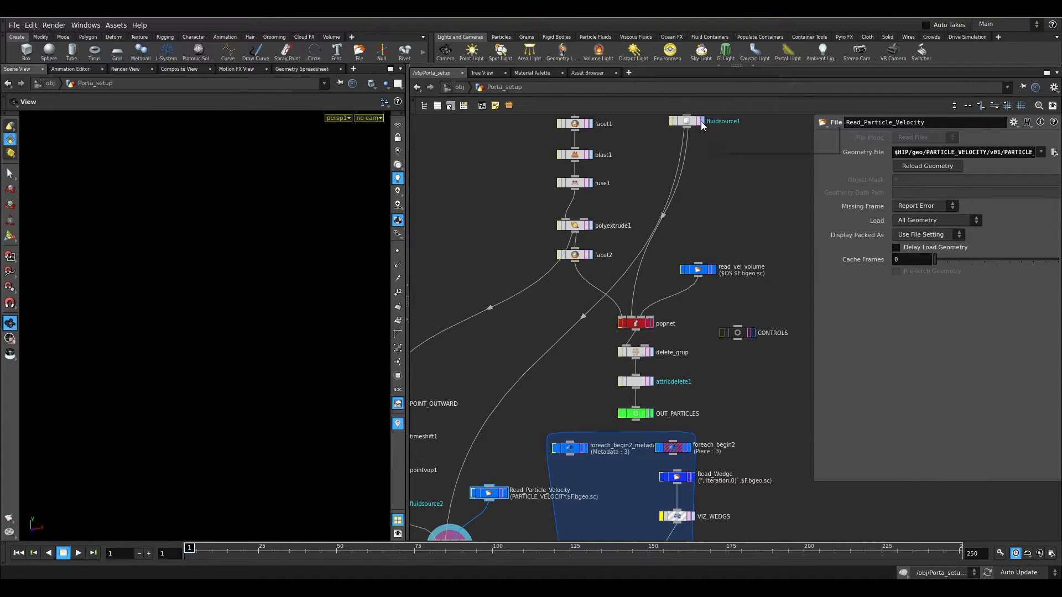
pyautogui.click(701, 122)
pyautogui.scroll(-5, 608, 431)
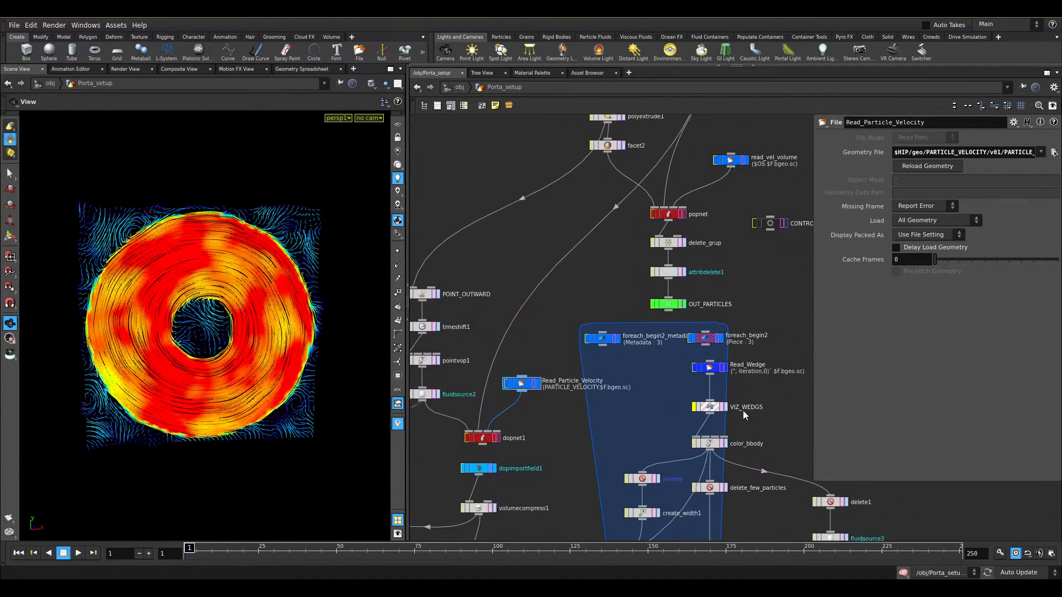
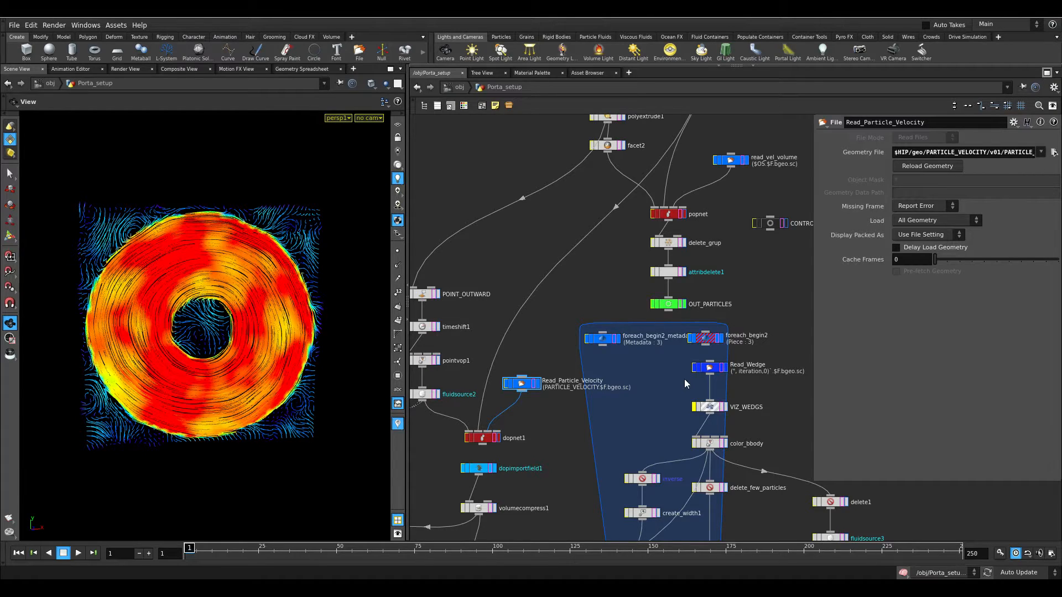
pyautogui.scroll(4, 550, 437)
pyautogui.click(494, 375)
pyautogui.scroll(-3, 536, 387)
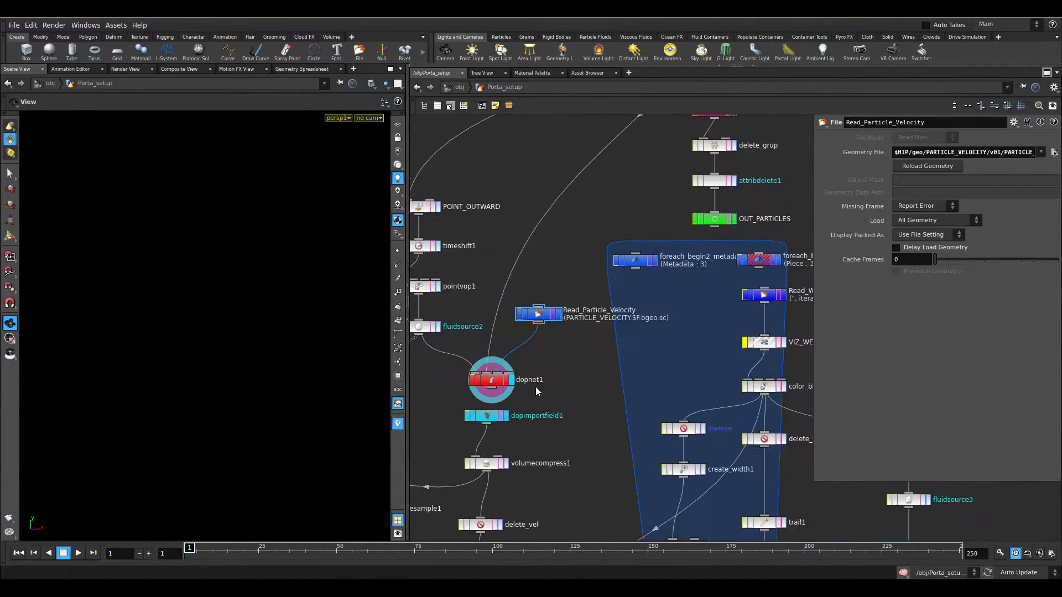
# - Enter dopnet1, reposition the output and pyrosolver1 nodes, and show the simulation settings of pyrosolver1
pyautogui.doubleClick(587, 380)
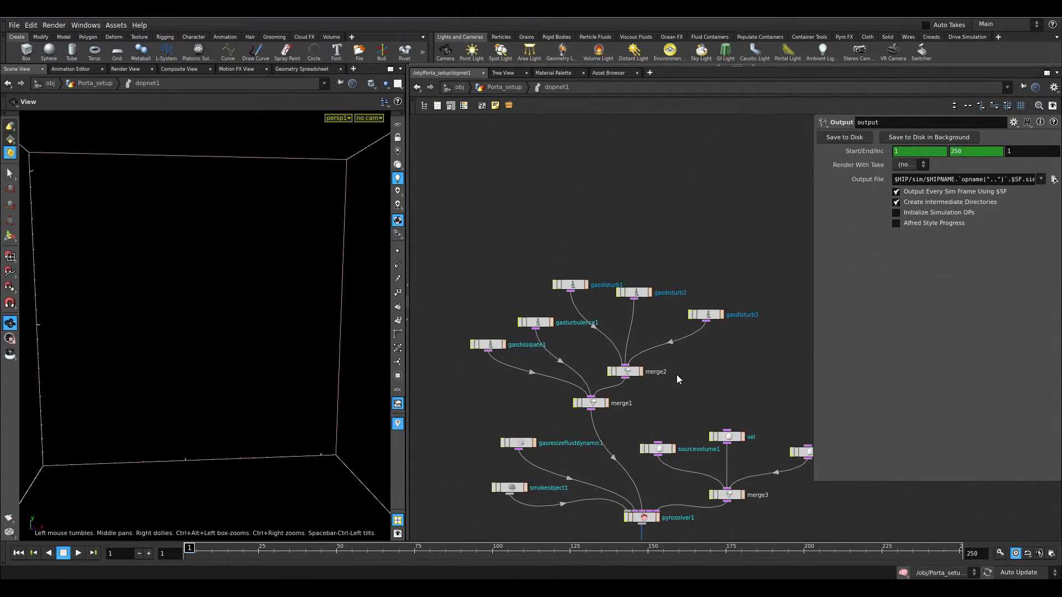
pyautogui.moveTo(691, 474); pyautogui.dragTo(673, 383, button='middle')
pyautogui.moveTo(676, 509); pyautogui.dragTo(688, 450, button='middle')
pyautogui.moveTo(637, 410); pyautogui.dragTo(636, 441)
pyautogui.moveTo(667, 402); pyautogui.dragTo(631, 367)
pyautogui.click(846, 138)
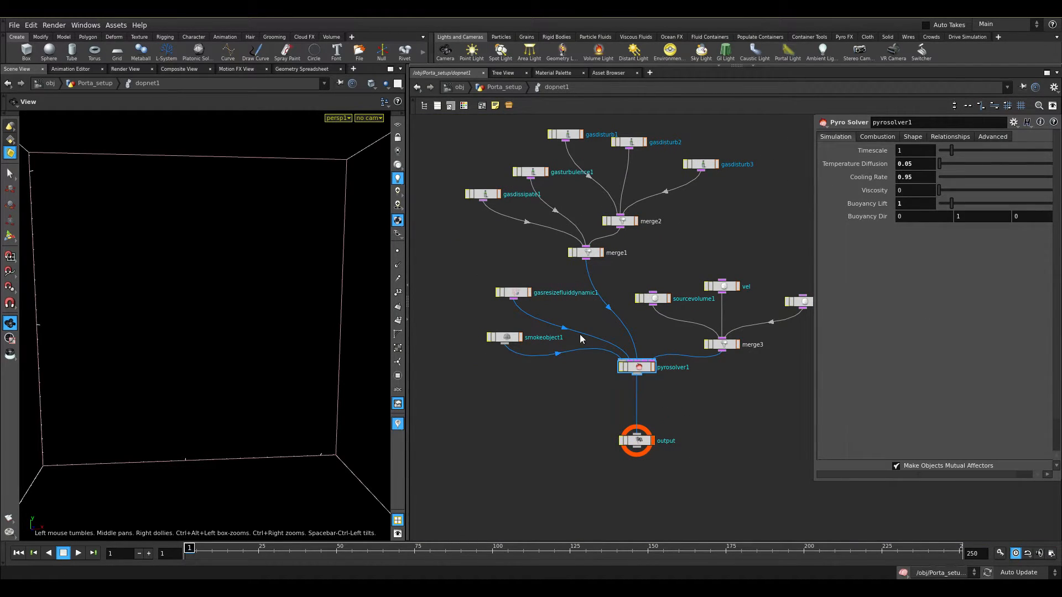
# - Select smokeobject1 and inspect the bounding-box expression in its X size that references OUT_BOUND
pyautogui.scroll(2, 516, 379)
pyautogui.click(495, 312)
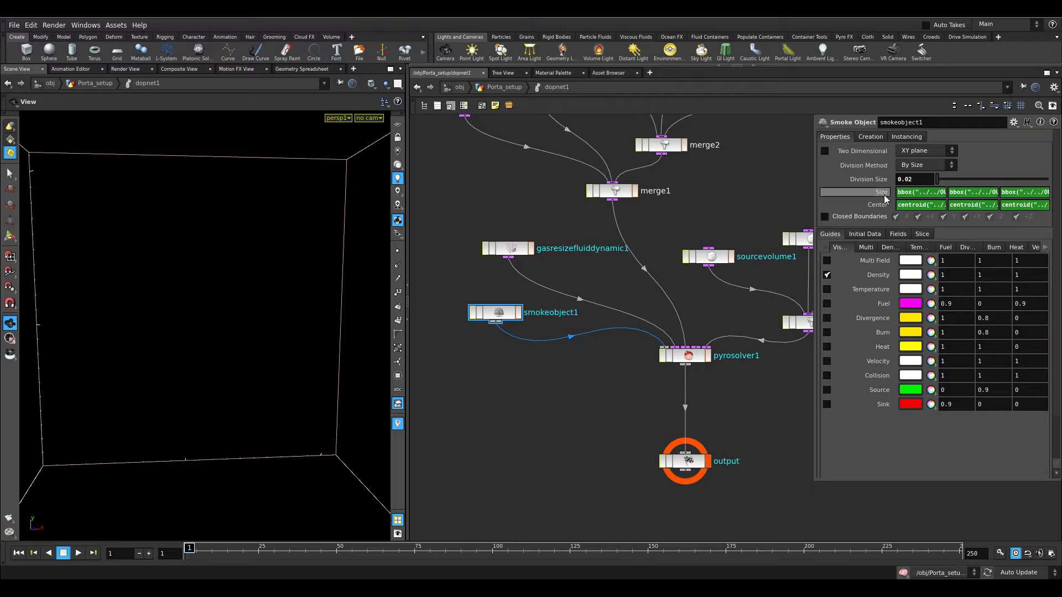
pyautogui.click(907, 192)
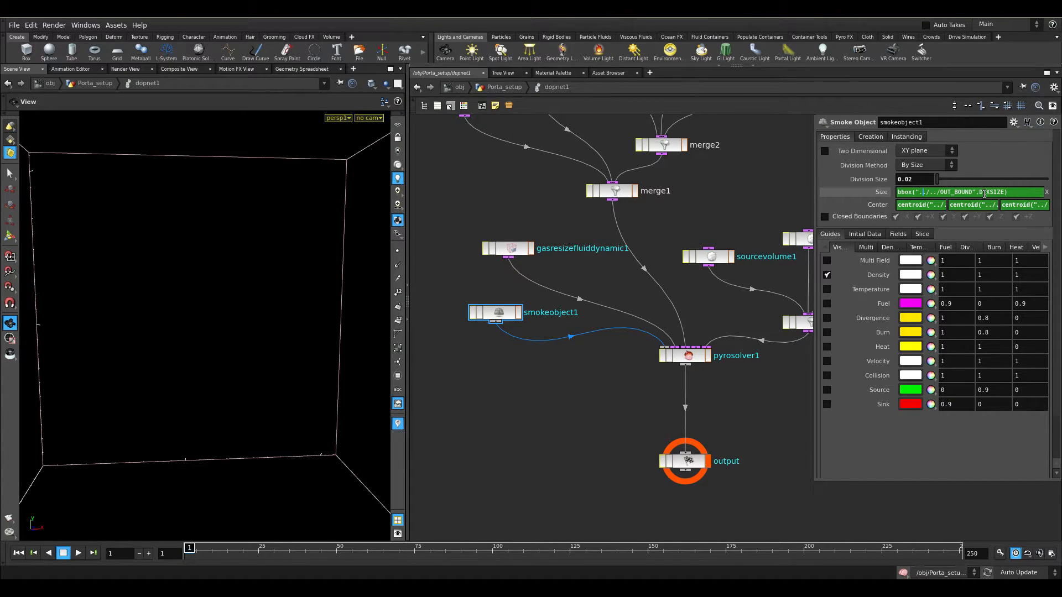
pyautogui.click(547, 444)
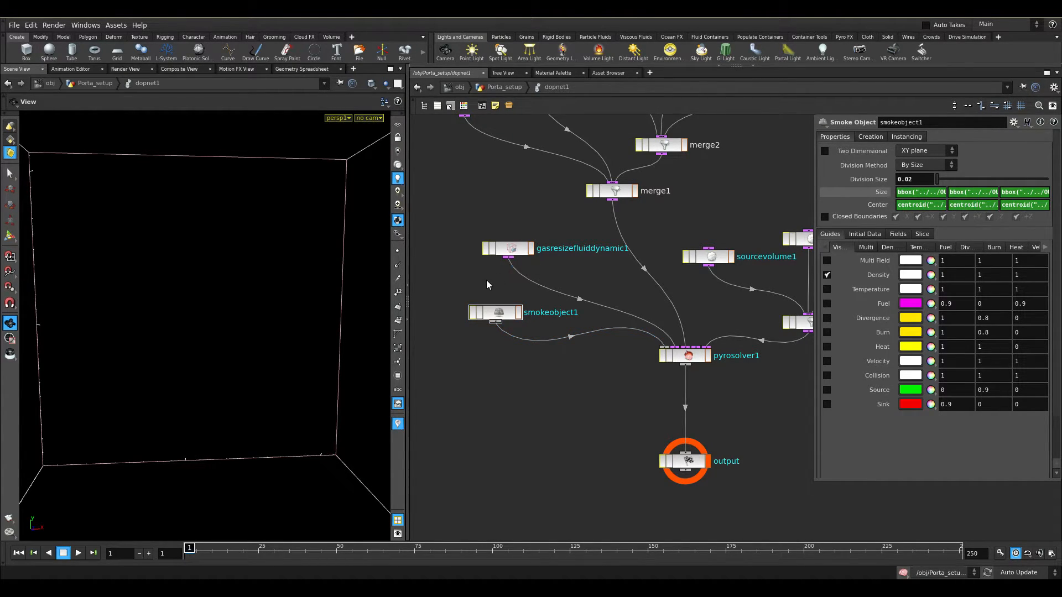
# - Inspect the tracking object of gasresizefluiddynamic1, return to Porta_setup and display the OUT_TRACK box
pyautogui.click(507, 249)
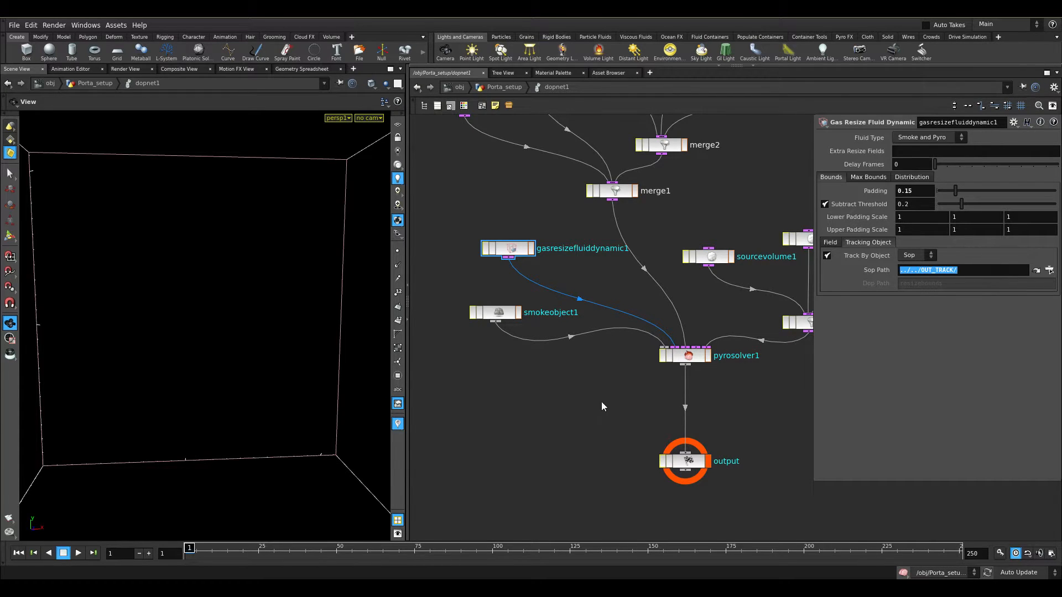
pyautogui.click(519, 85)
pyautogui.moveTo(499, 357); pyautogui.dragTo(700, 278, button='middle')
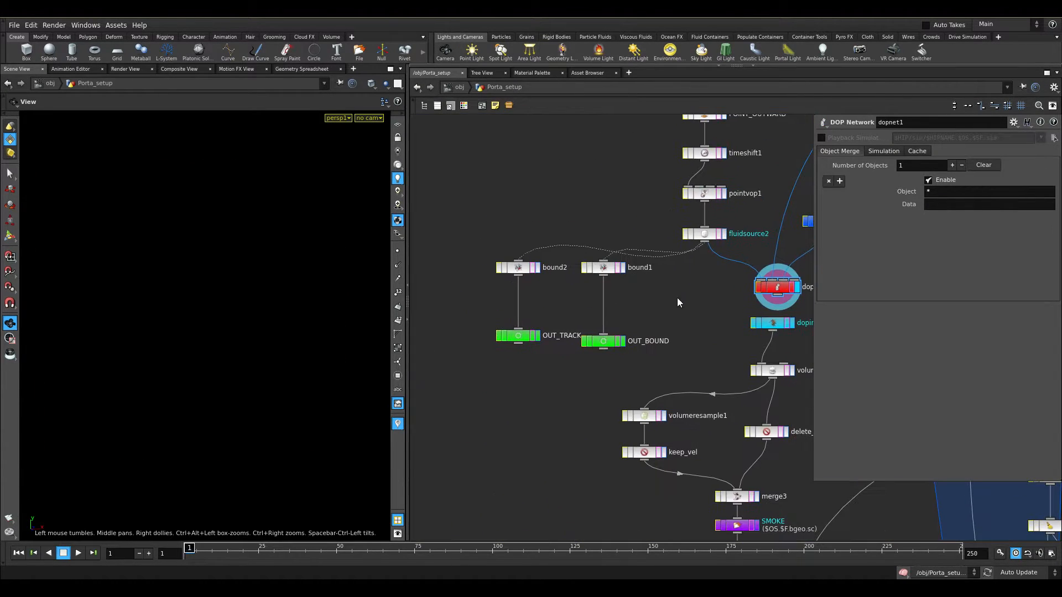
pyautogui.click(537, 334)
pyautogui.moveTo(318, 344); pyautogui.dragTo(372, 344)
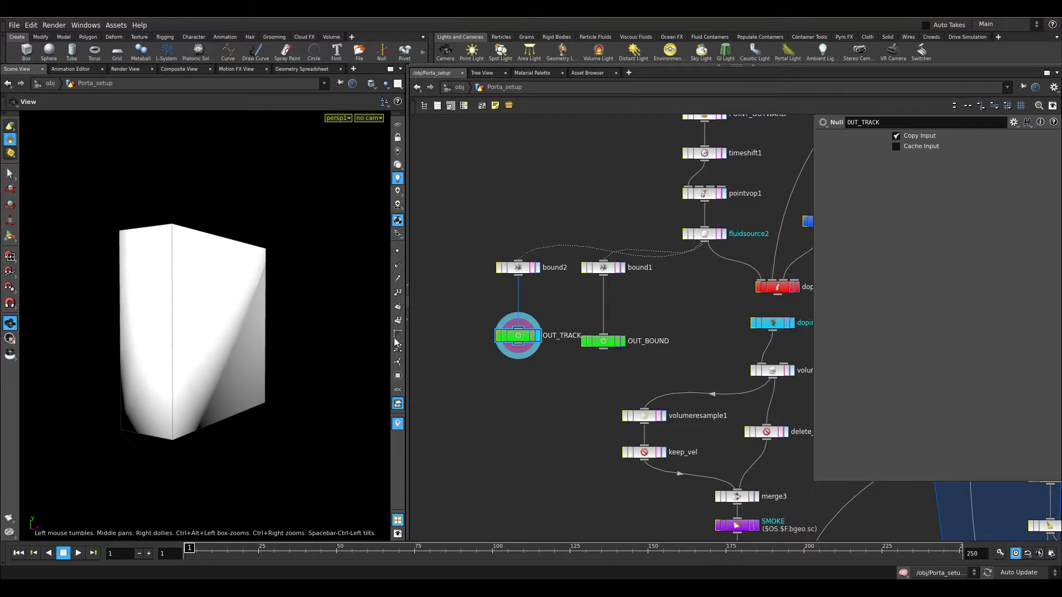
# - Reenter dopnet1, move pyrosolver1 slightly lower and select sourcevolume1 to show its Source Smoke settings
pyautogui.moveTo(636, 330); pyautogui.dragTo(530, 294, button='middle')
pyautogui.doubleClick(677, 255)
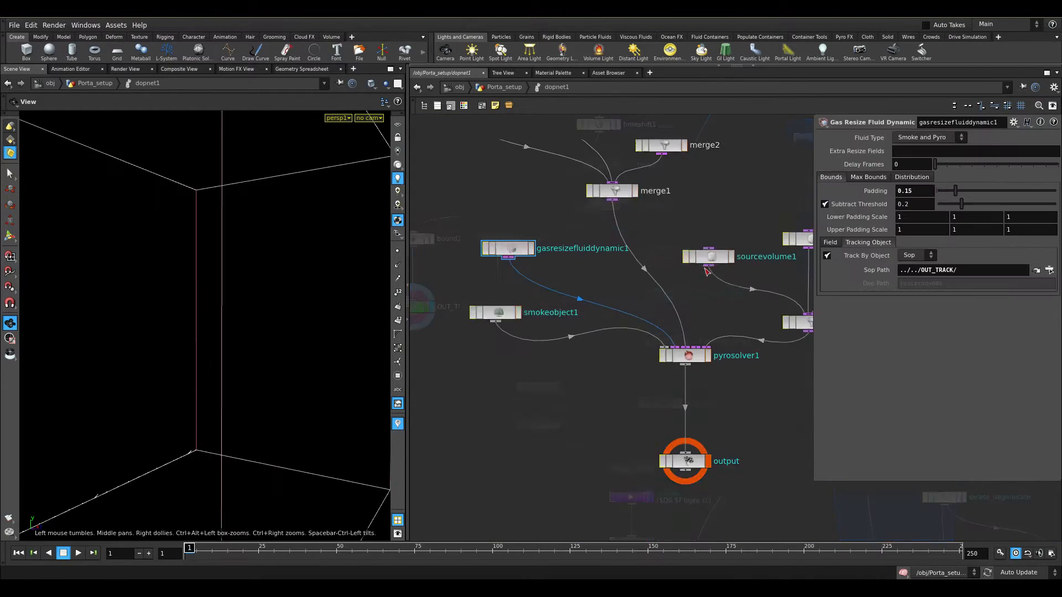
pyautogui.moveTo(807, 247); pyautogui.dragTo(629, 287, button='middle')
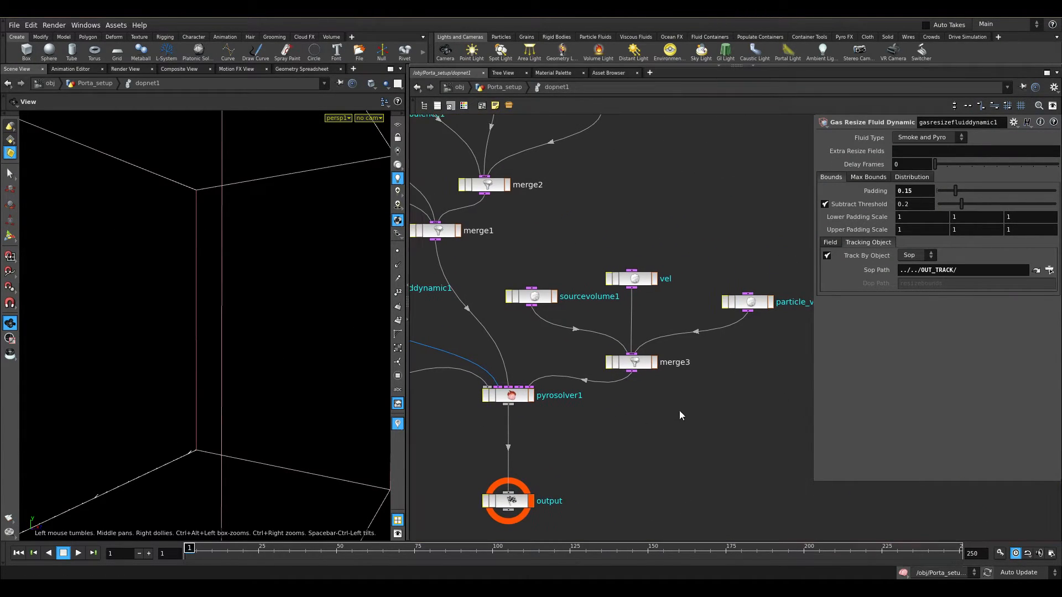
pyautogui.moveTo(522, 404); pyautogui.dragTo(522, 424)
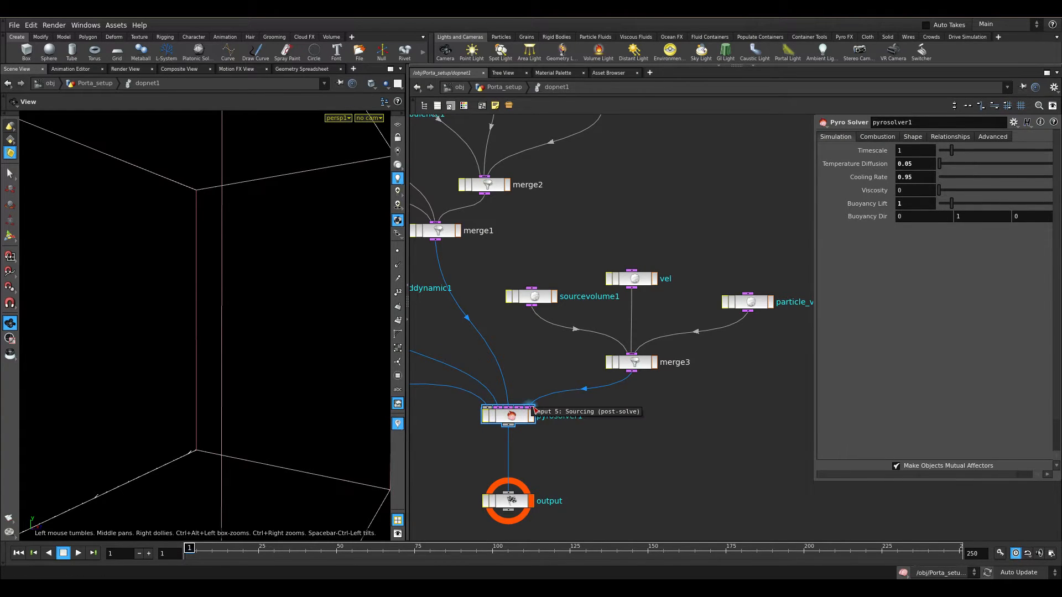
pyautogui.click(530, 297)
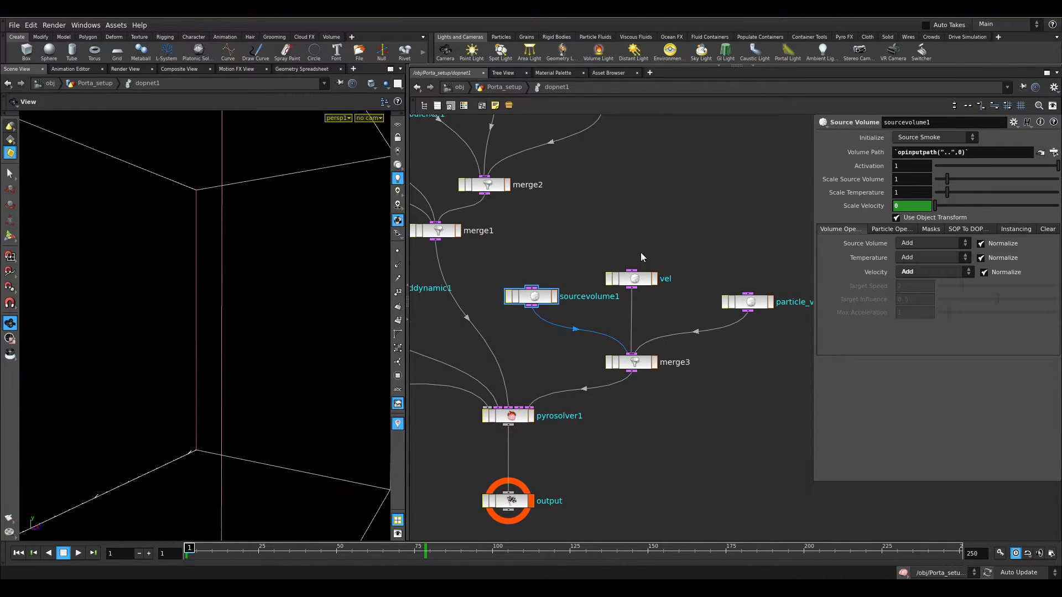
# - Go up to Porta_setup, display fluidsource2, visit the object level, and return inside dopnet1 to the sourcevolume1 settings
pyautogui.click(504, 87)
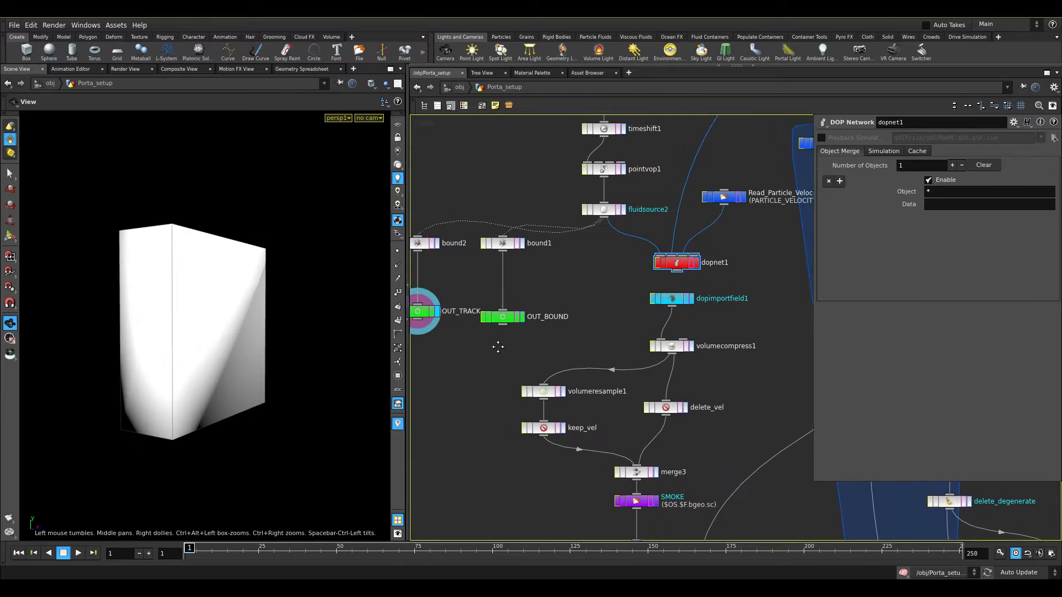
pyautogui.click(603, 218)
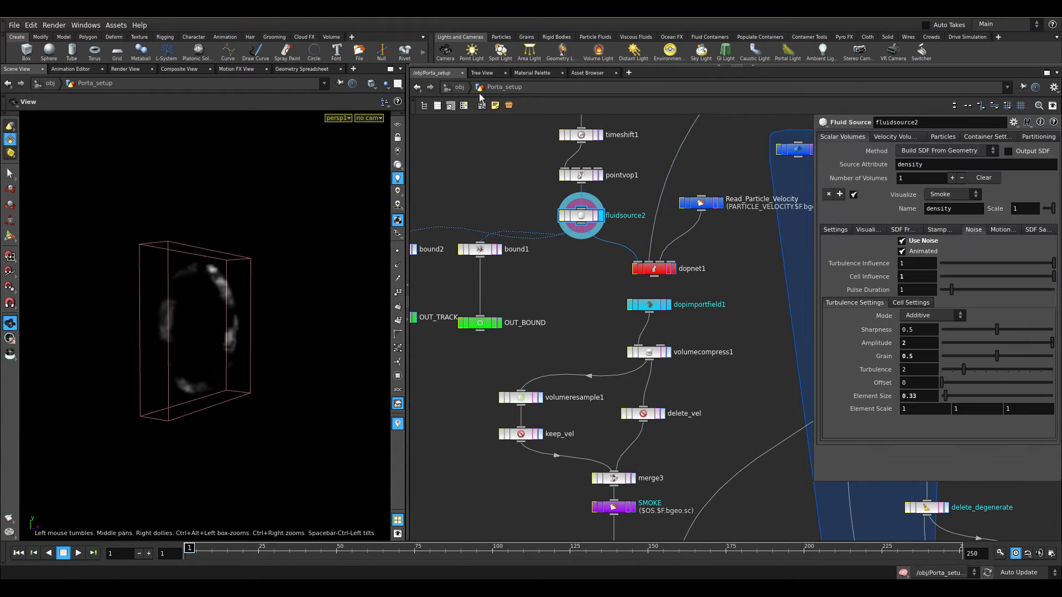
pyautogui.click(463, 88)
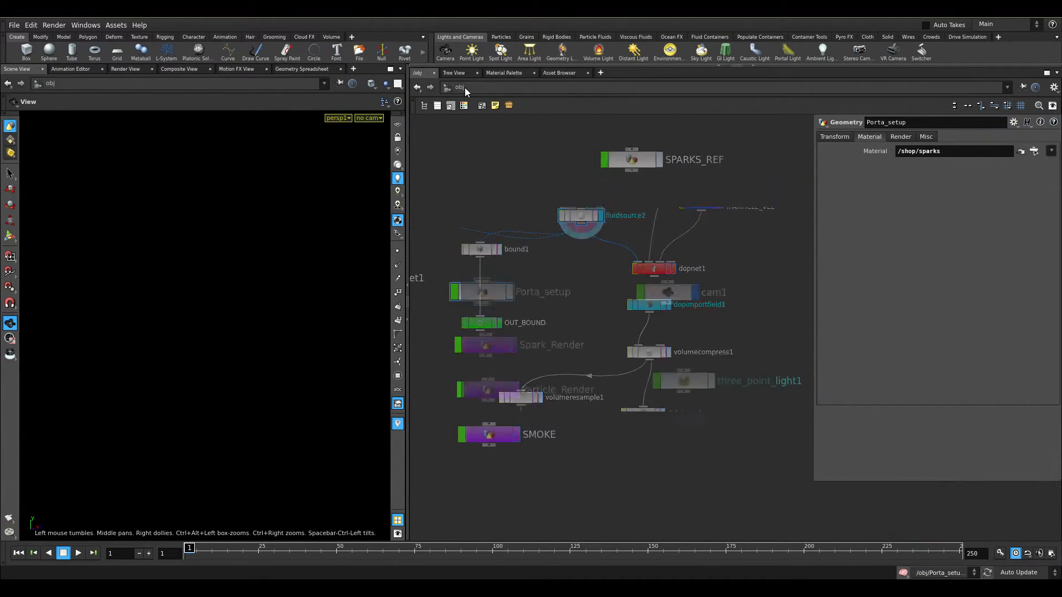
pyautogui.doubleClick(484, 293)
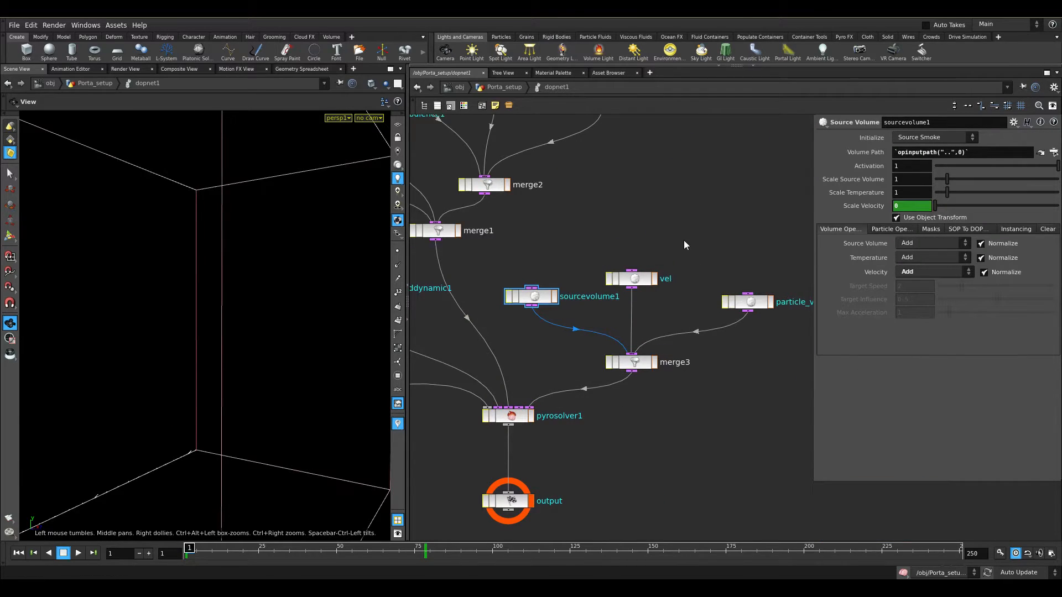
# - Examine the Velocity operation and Scale Velocity of sourcevolume1, scrub the timeline to frame 79 and return to frame 1
pyautogui.click(912, 272)
pyautogui.click(912, 272)
pyautogui.click(859, 206)
pyautogui.click(860, 207)
pyautogui.moveTo(428, 553); pyautogui.dragTo(431, 559)
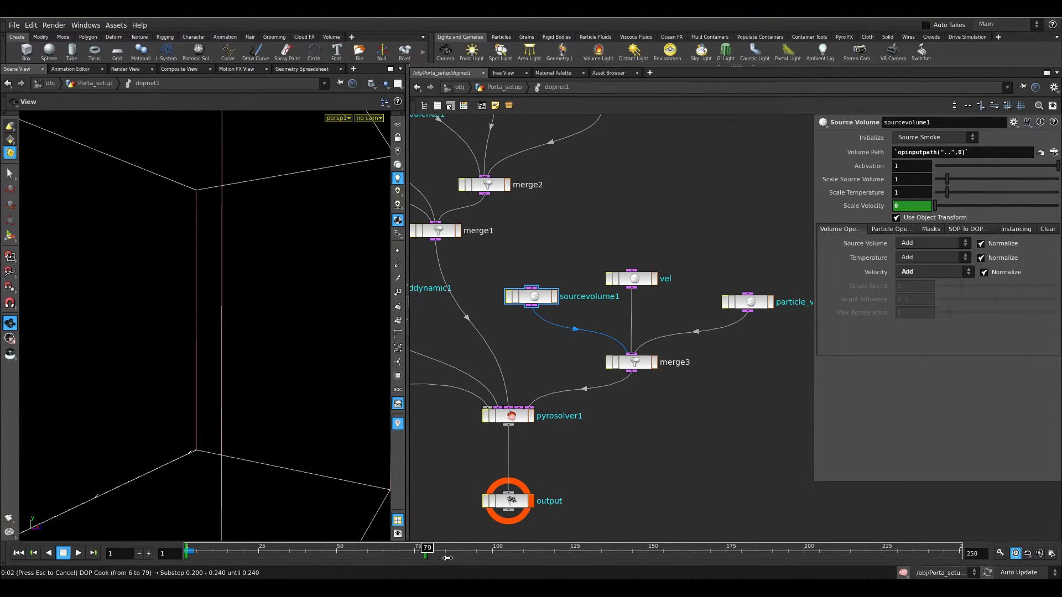
pyautogui.click(20, 553)
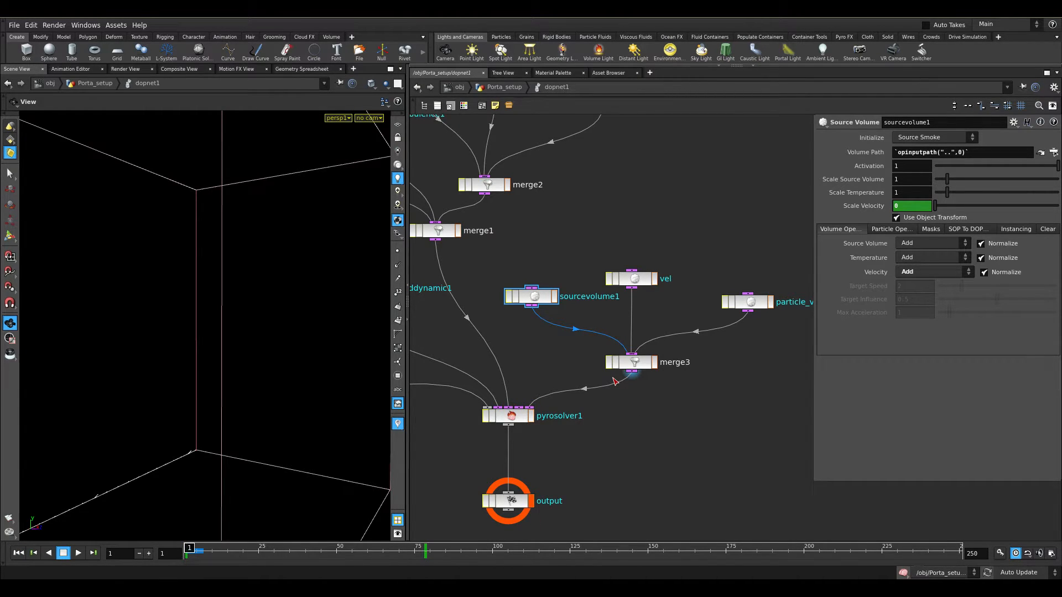
# - Select the vel source volume, compare its volume path with the inputs of dopnet1 in Porta_setup, and check its Scale Velocity
pyautogui.click(631, 278)
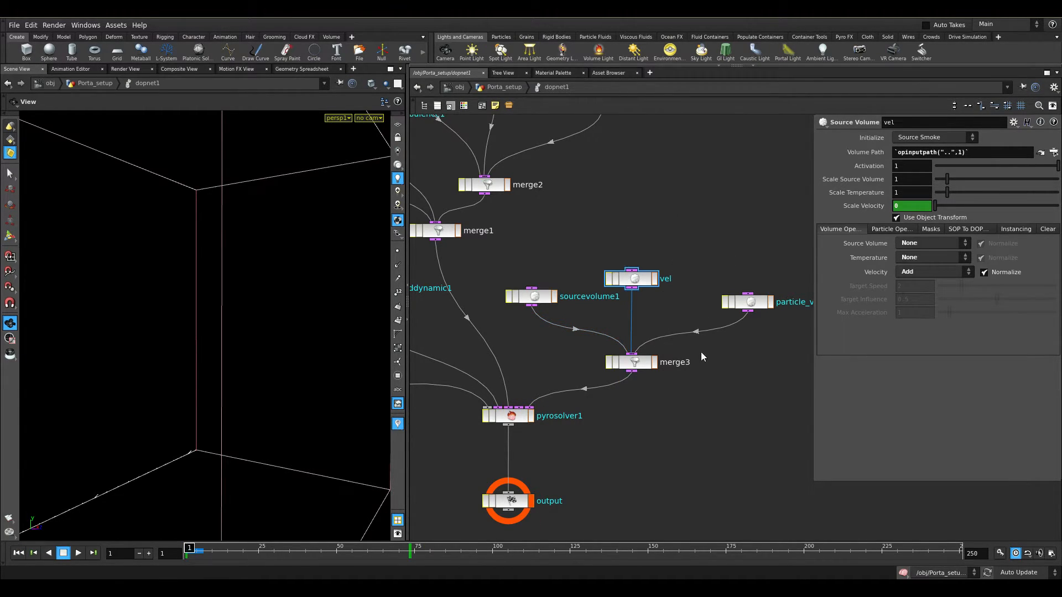
pyautogui.click(500, 86)
pyautogui.moveTo(724, 316); pyautogui.dragTo(626, 235, button='middle')
pyautogui.scroll(-3, 701, 306)
pyautogui.scroll(3, 590, 346)
pyautogui.doubleClick(569, 362)
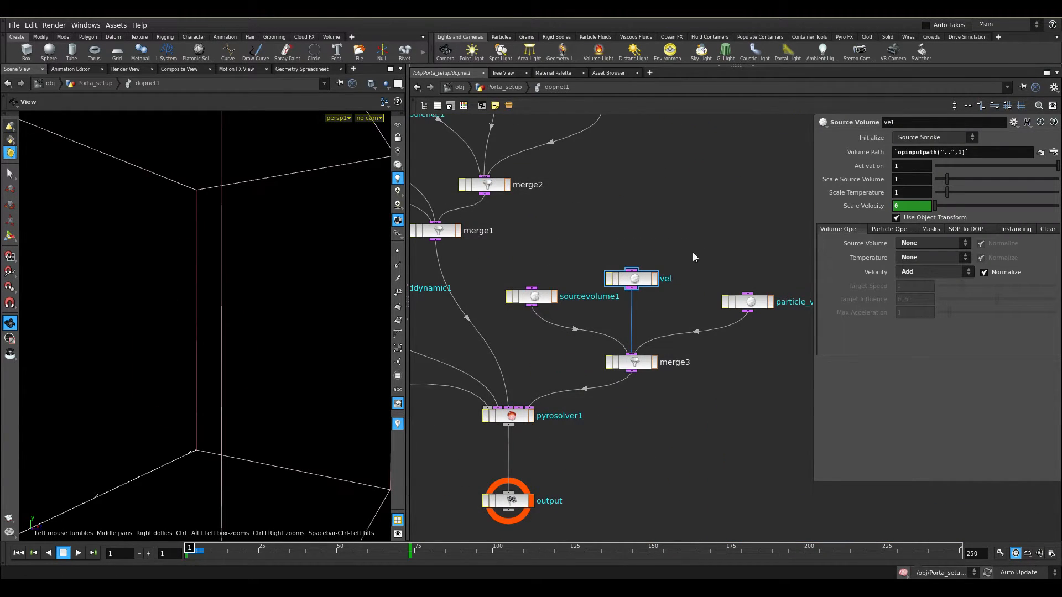
pyautogui.click(859, 209)
pyautogui.click(862, 208)
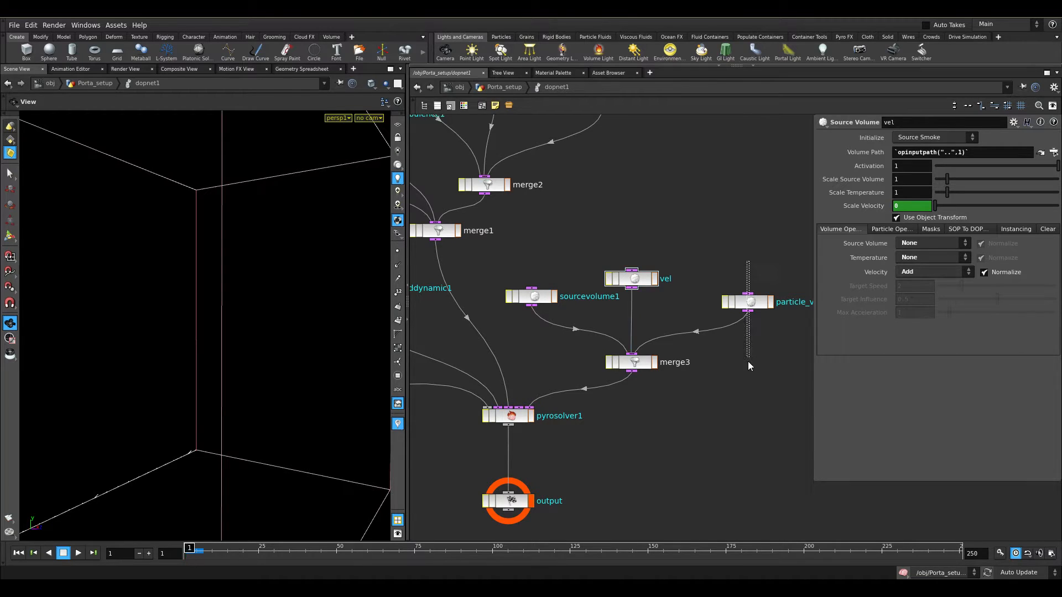
# - Select particle_vel, compare its volume path with the Read_Particle_Velocity input of dopnet1, and return to the full DOP network
pyautogui.click(748, 303)
pyautogui.press('f')
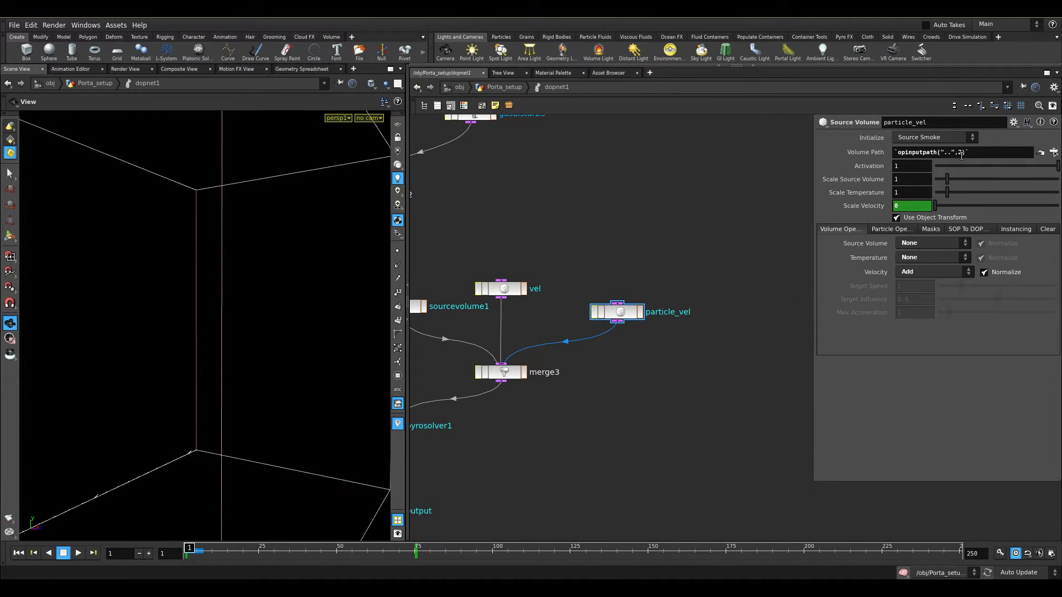
pyautogui.click(511, 88)
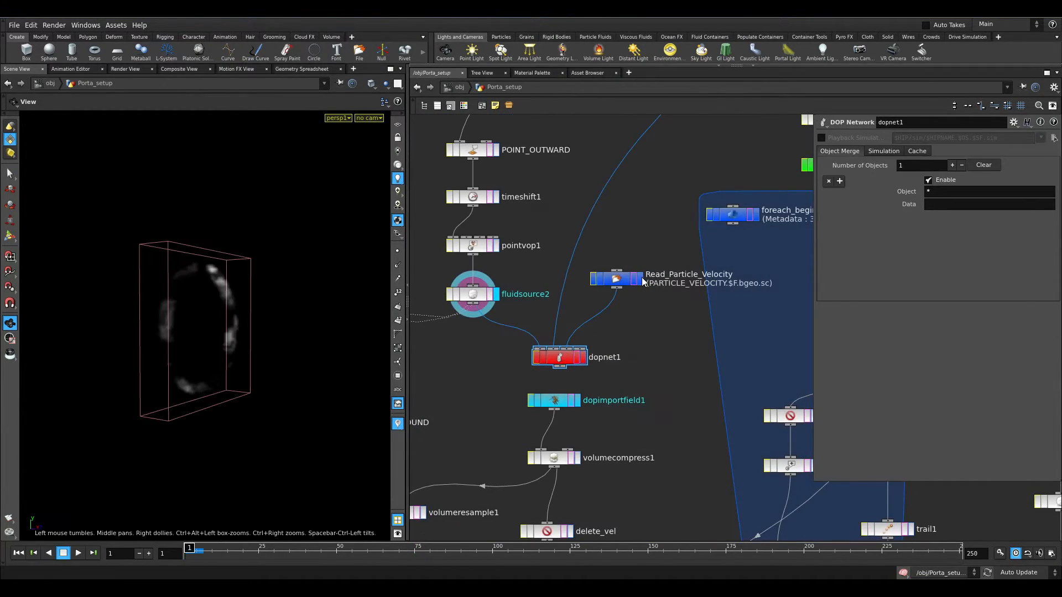
pyautogui.doubleClick(569, 357)
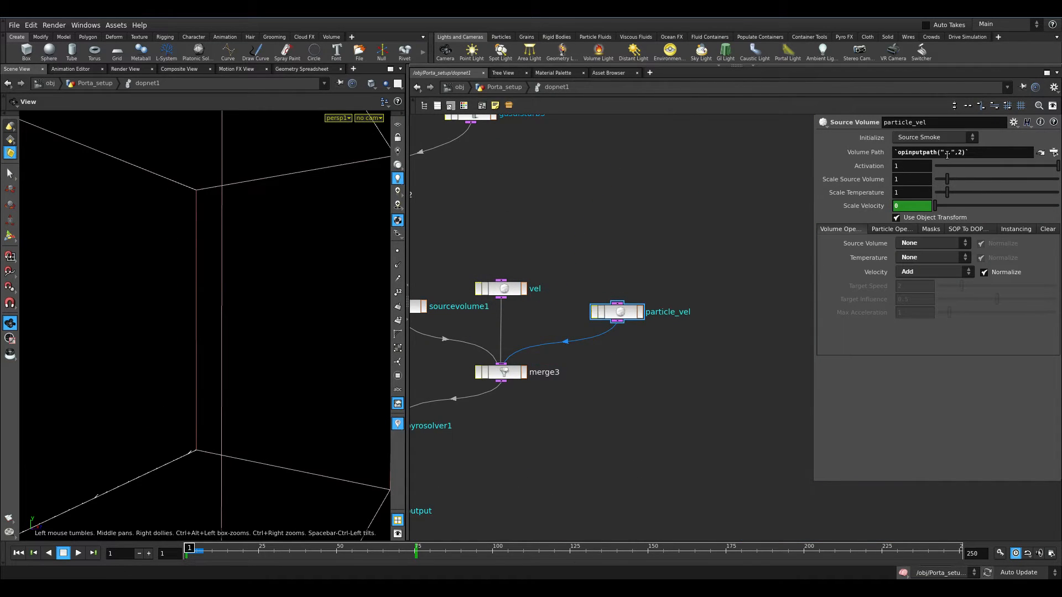
pyautogui.press('h')
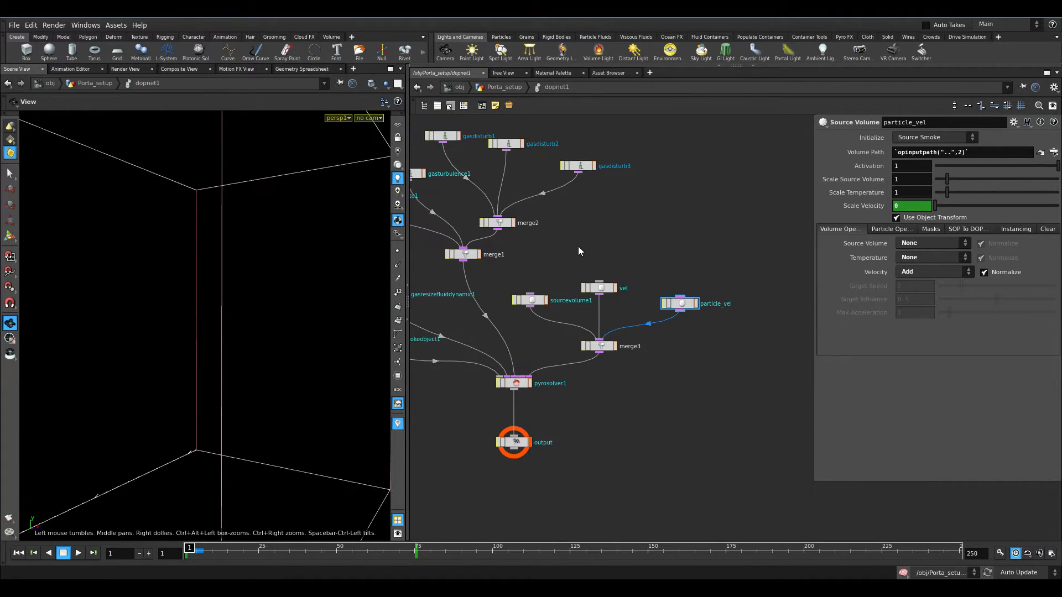
# - Inspect the settings of gasdissipate1, gasturbulence1 and gasdisturb1 in turn
pyautogui.scroll(5, 487, 243)
pyautogui.moveTo(494, 273); pyautogui.dragTo(486, 286)
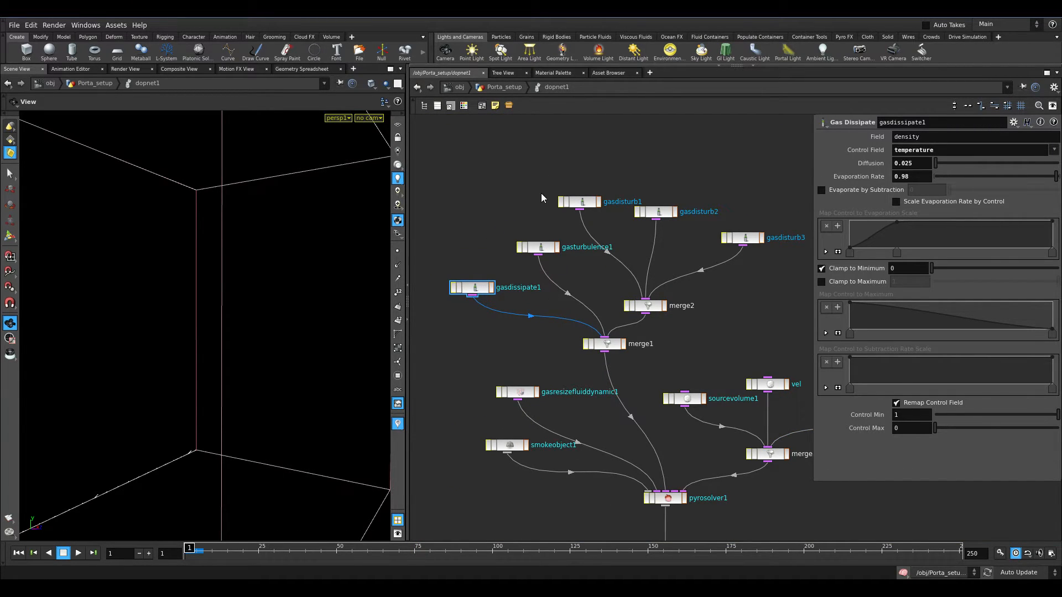
pyautogui.click(539, 245)
pyautogui.click(580, 201)
# - Select pyrosolver1 and show its Shape settings
pyautogui.moveTo(656, 432); pyautogui.dragTo(644, 339, button='middle')
pyautogui.scroll(3, 642, 396)
pyautogui.click(659, 413)
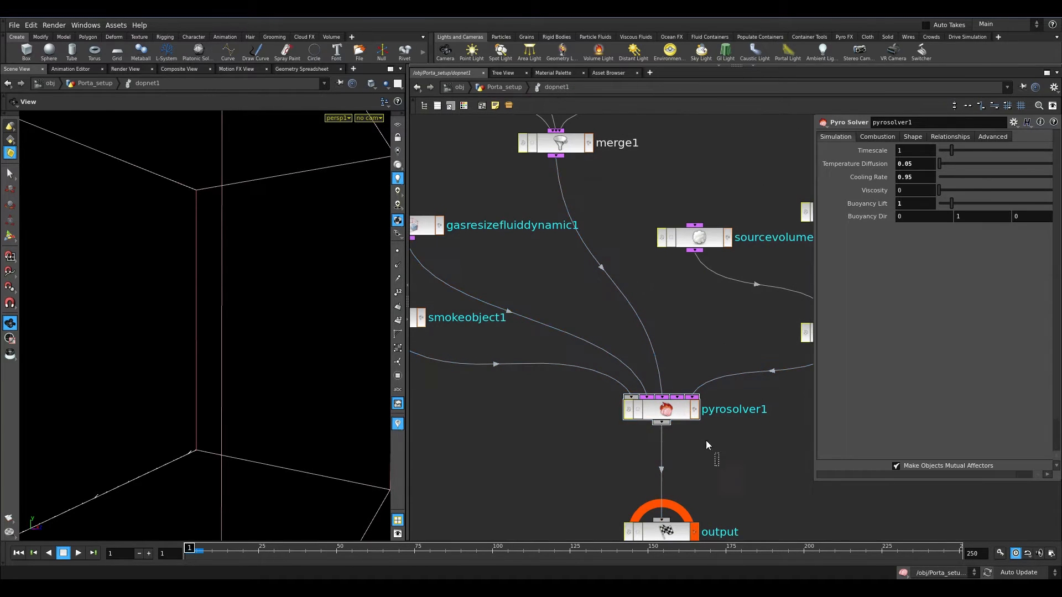
pyautogui.click(912, 137)
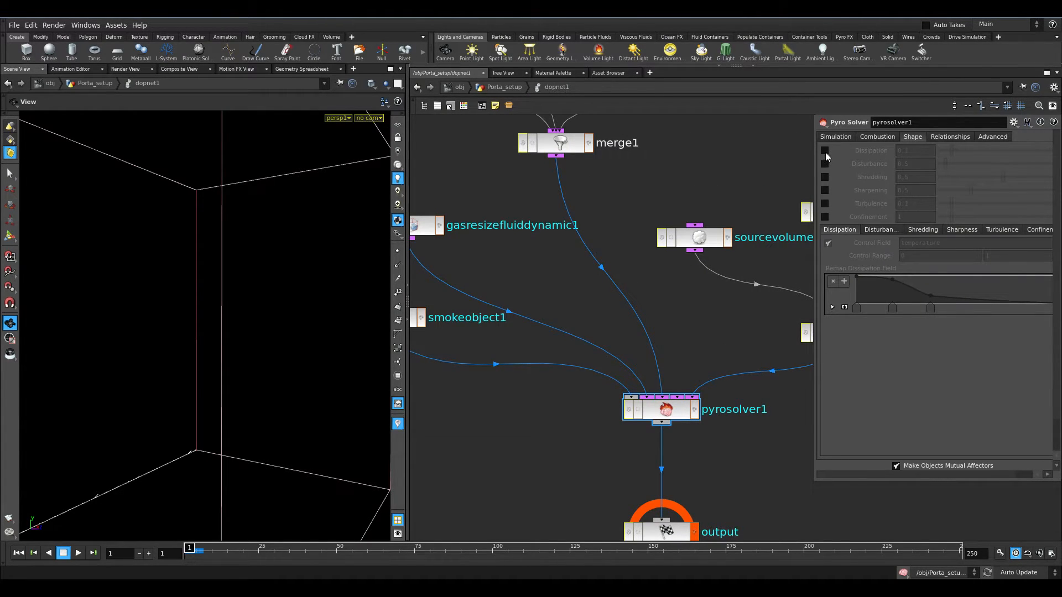
# - Select the three gas disturbance nodes together, and review gasturbulence1, gasdissipate1 and each gas disturbance node individually
pyautogui.moveTo(674, 341); pyautogui.dragTo(674, 473, button='middle')
pyautogui.scroll(-3, 675, 473)
pyautogui.moveTo(718, 310); pyautogui.dragTo(698, 380, button='middle')
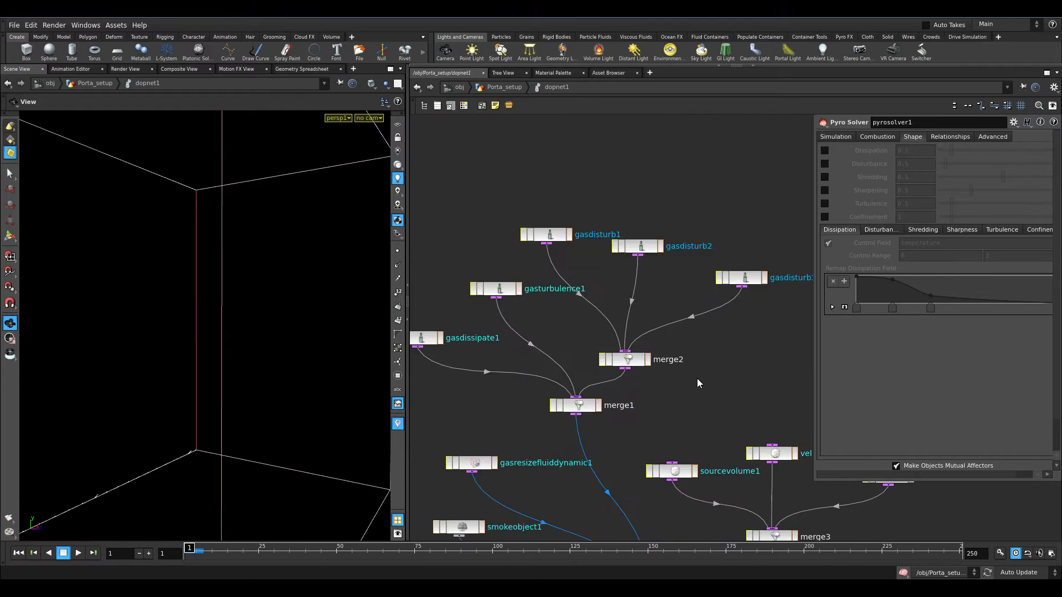
pyautogui.moveTo(785, 300); pyautogui.dragTo(527, 168)
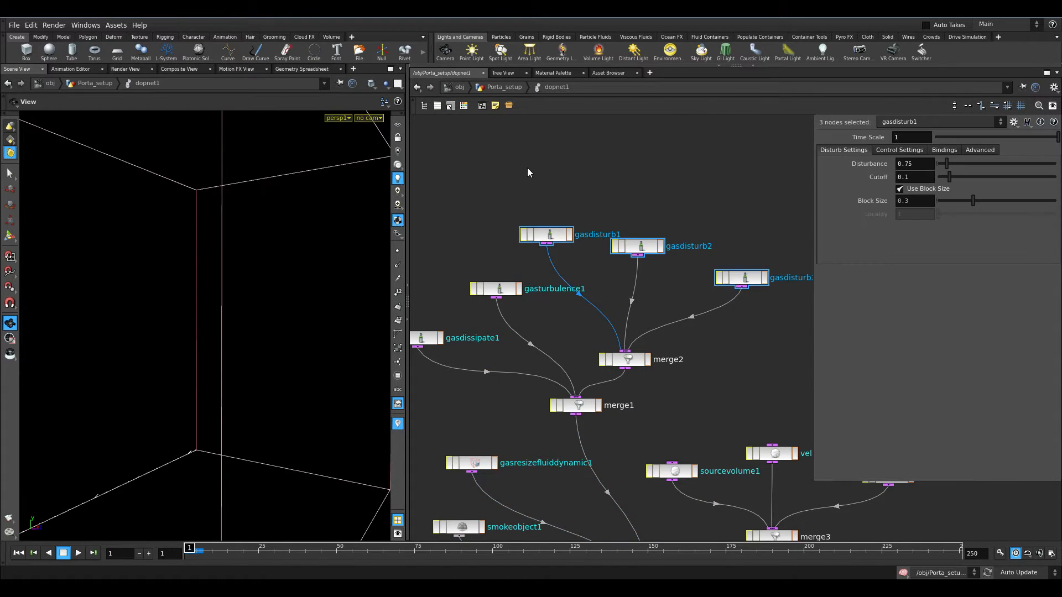
pyautogui.click(497, 288)
pyautogui.moveTo(544, 369); pyautogui.dragTo(614, 289, button='middle')
pyautogui.scroll(-2, 551, 278)
pyautogui.click(509, 256)
pyautogui.click(566, 217)
pyautogui.click(621, 172)
pyautogui.click(690, 183)
pyautogui.click(772, 208)
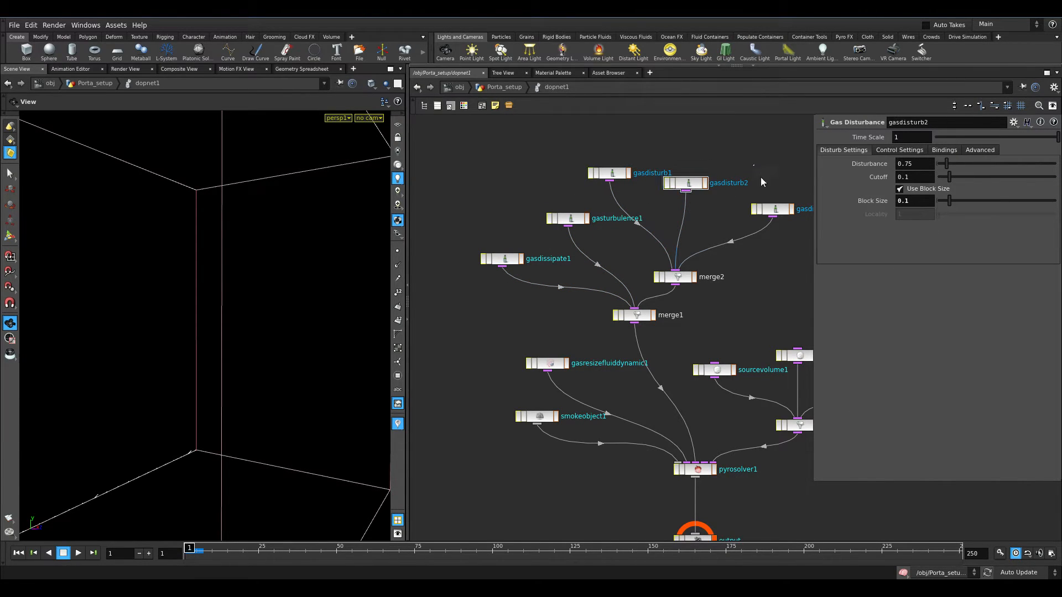
# - Return to Porta_setup, display dopimportfield1 and show its field import settings
pyautogui.click(503, 87)
pyautogui.moveTo(649, 424); pyautogui.dragTo(706, 393, button='middle')
pyautogui.scroll(-3, 706, 392)
pyautogui.scroll(3, 665, 403)
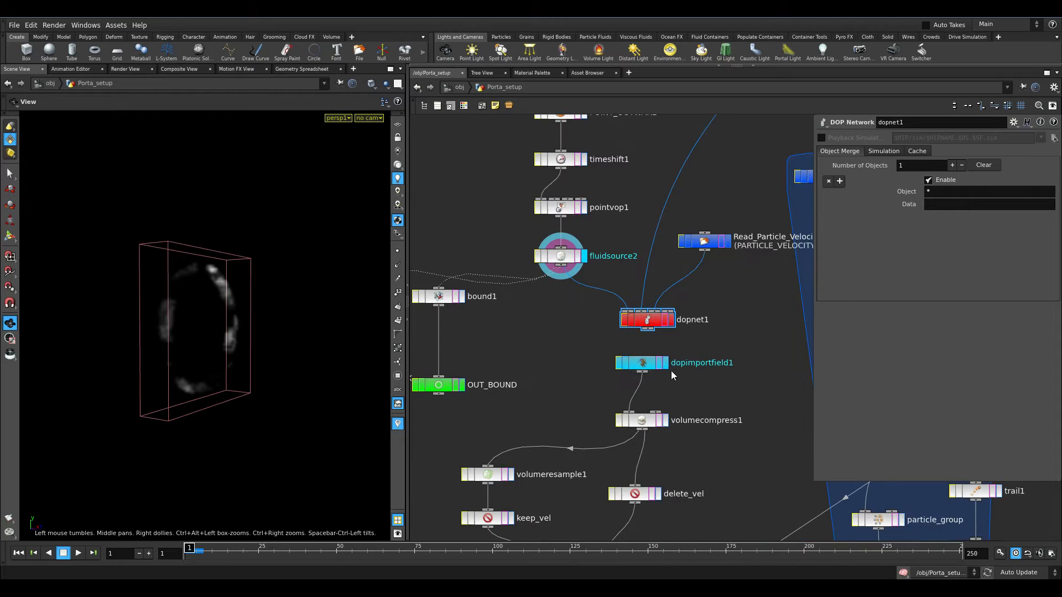
pyautogui.click(665, 363)
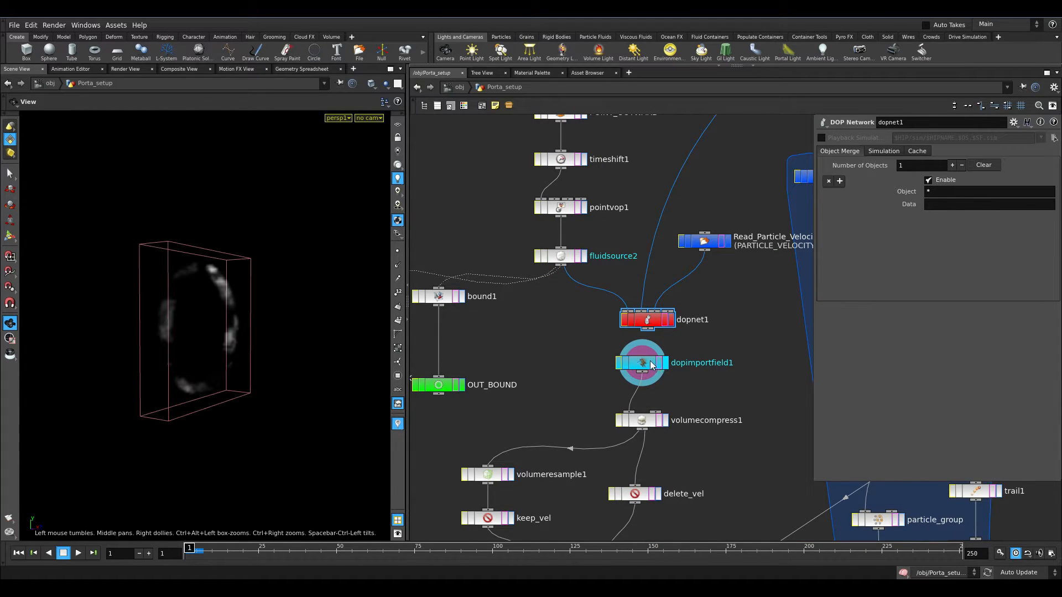
pyautogui.click(652, 365)
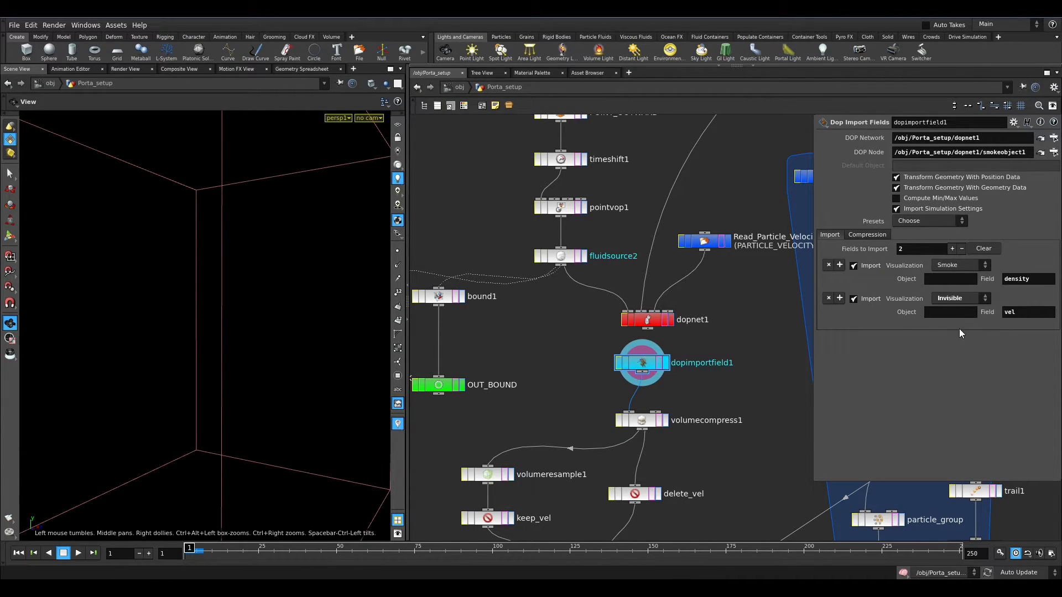
# - Fill the dopimportfield1 import list from a preset and remove every field except density and vel
pyautogui.click(910, 221)
pyautogui.click(912, 257)
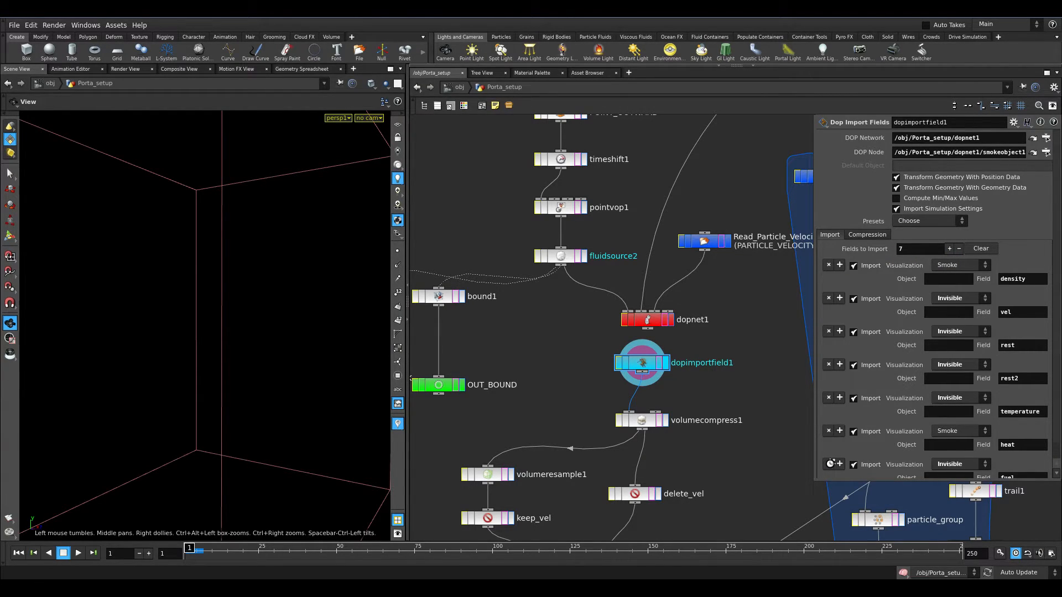
pyautogui.click(828, 464)
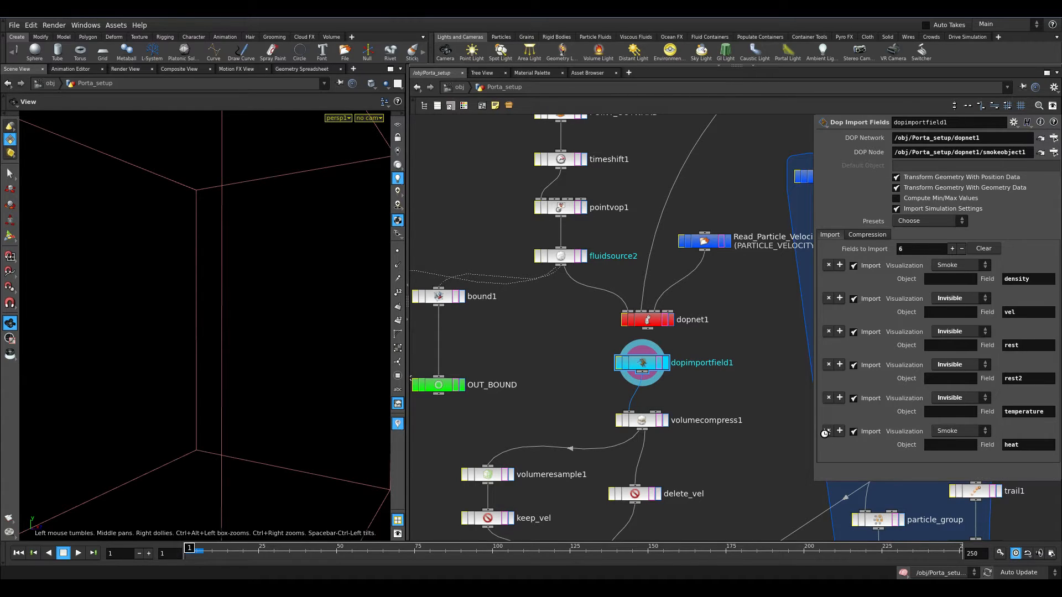
pyautogui.click(827, 398)
pyautogui.click(828, 364)
pyautogui.click(828, 365)
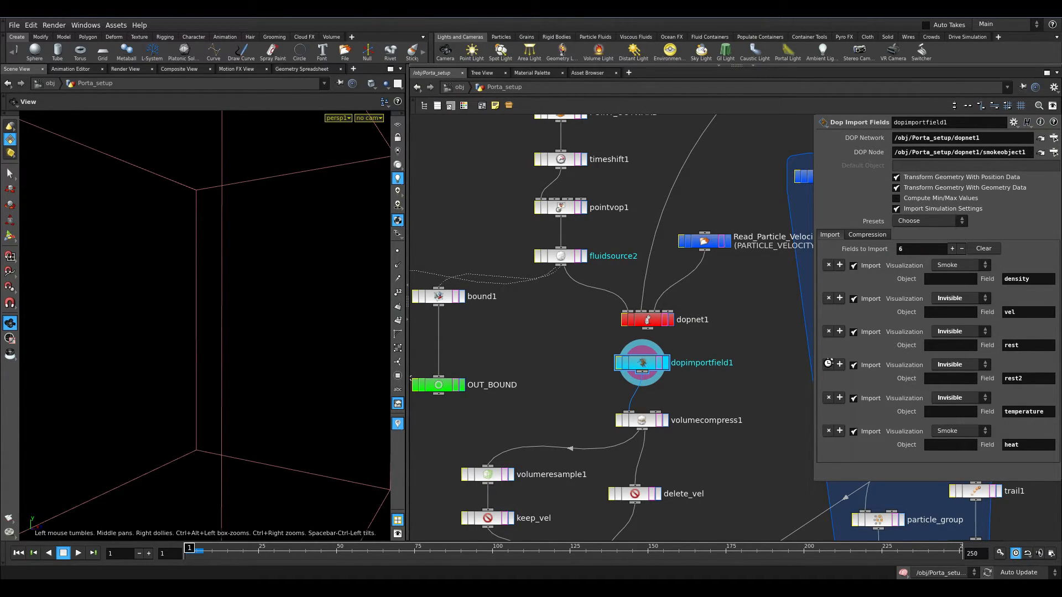
pyautogui.click(828, 330)
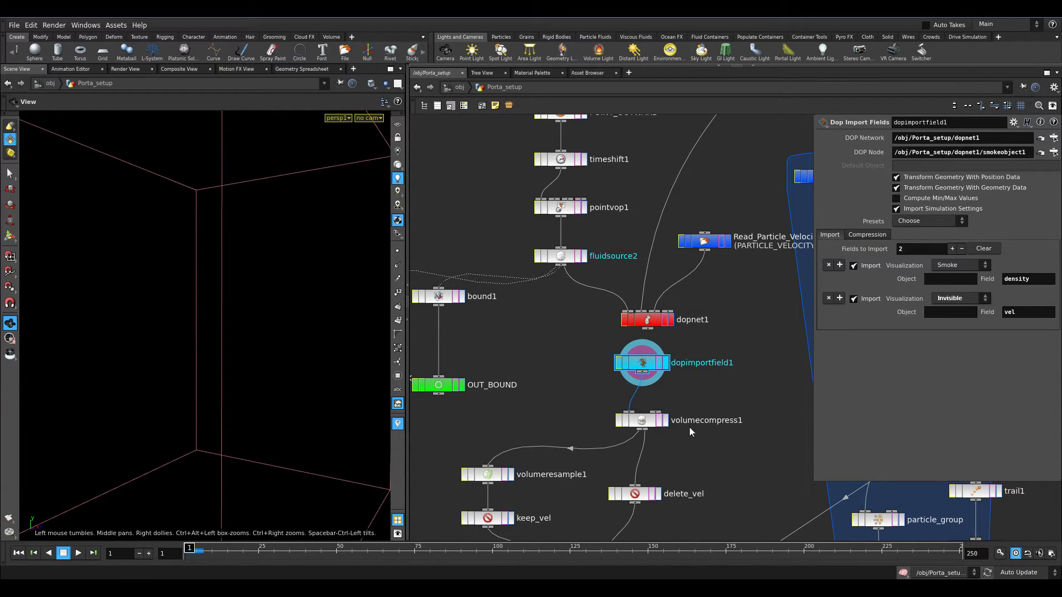
# - Display volumecompress1 and inspect its compression settings, and do the same for volumeresample1 and its resolution scale
pyautogui.click(663, 424)
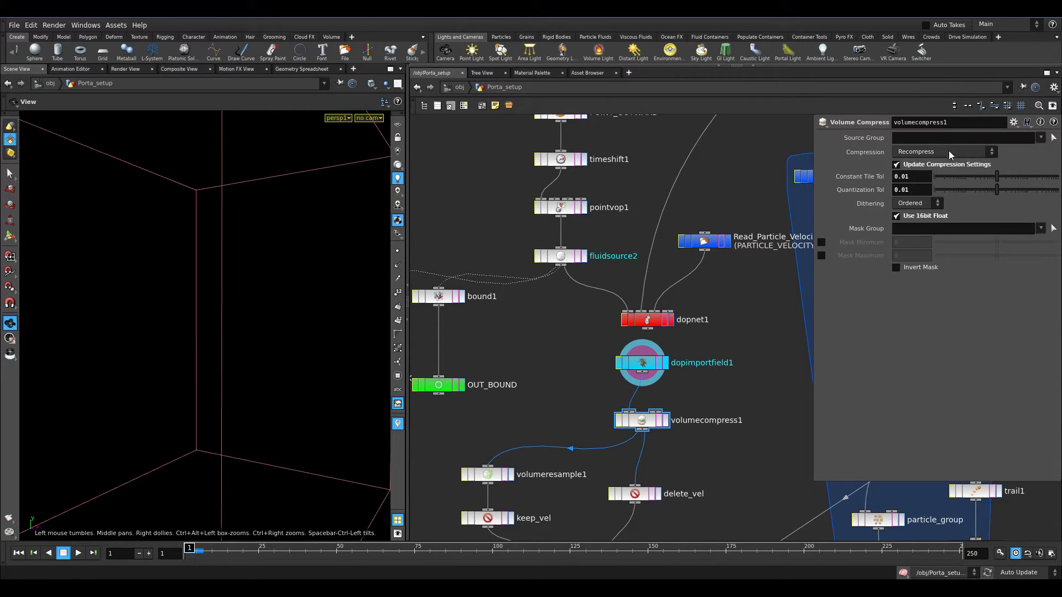
pyautogui.click(665, 420)
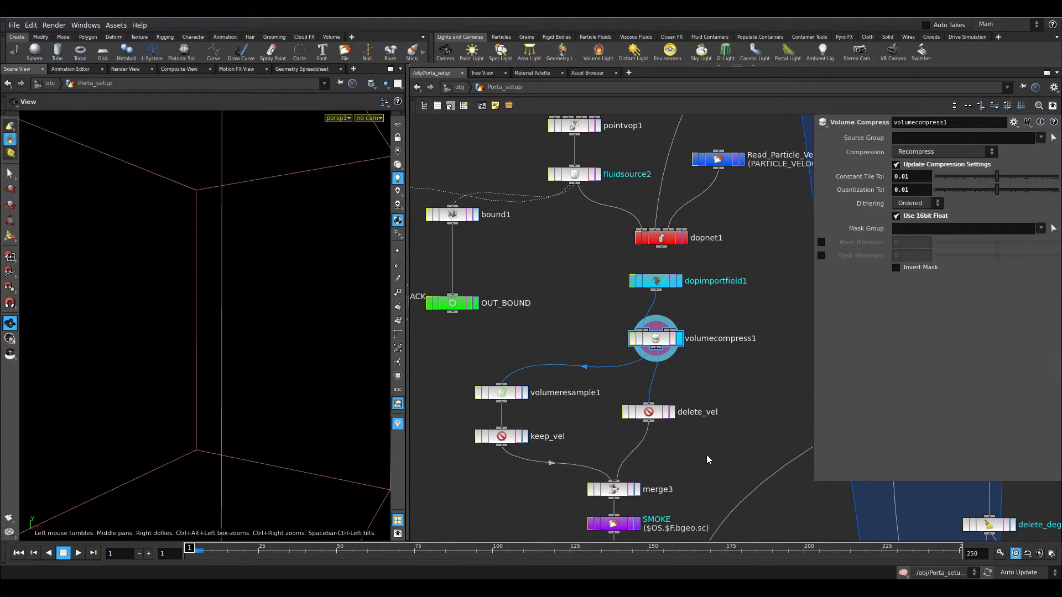
pyautogui.click(525, 392)
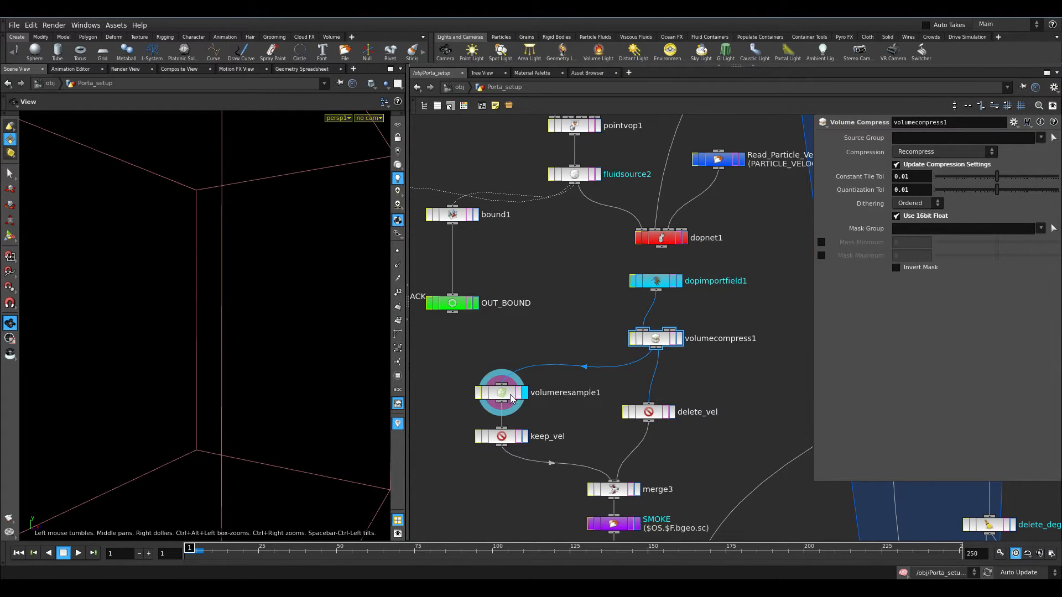
pyautogui.click(512, 397)
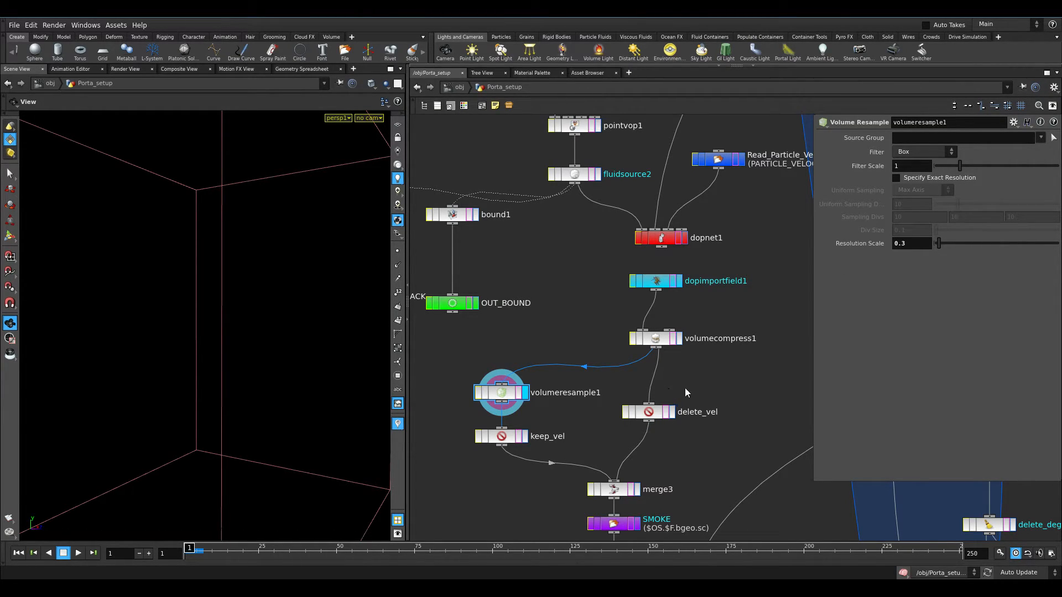
# - Read the node information of the SMOKE file cache to compare the velocity and density voxel resolutions
pyautogui.scroll(-5, 656, 419)
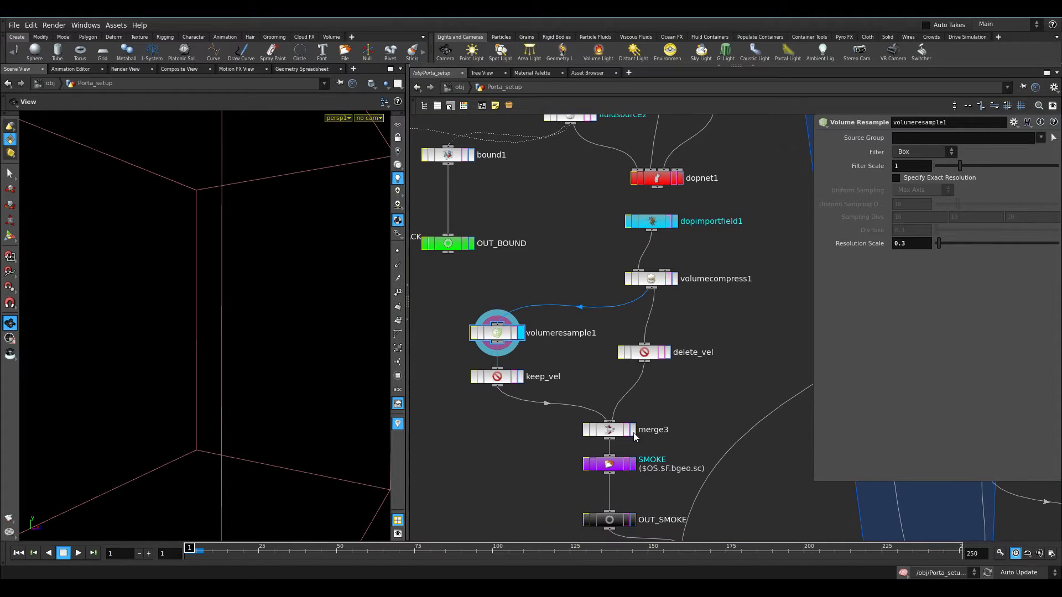
pyautogui.middleClick(624, 407)
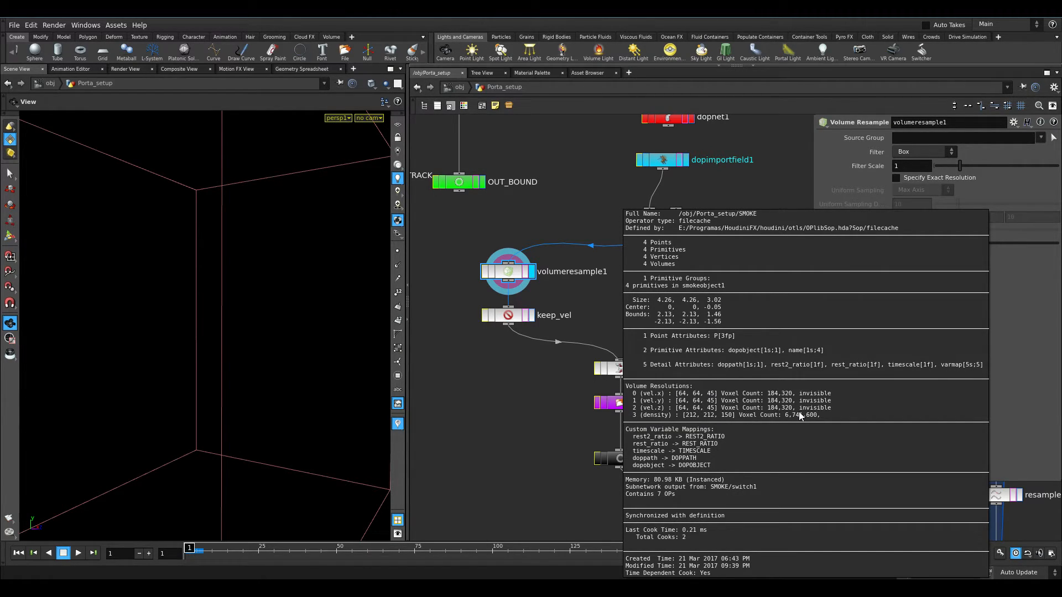
pyautogui.moveTo(797, 409); pyautogui.dragTo(779, 380, button='middle')
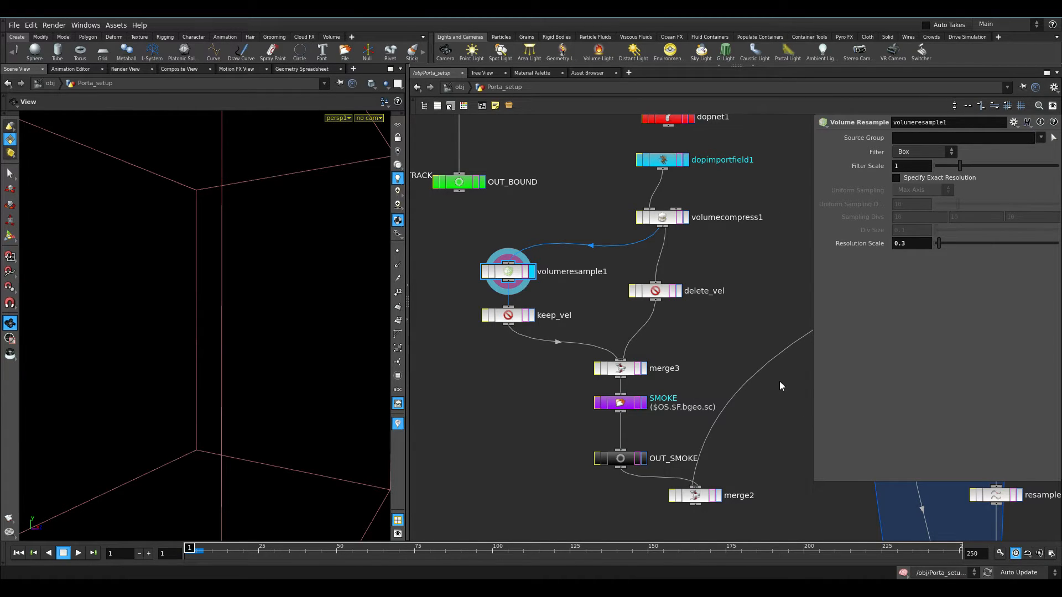
# - Display keep_vel and delete_vel in turn and inspect the group pattern and delete operation of each
pyautogui.click(508, 315)
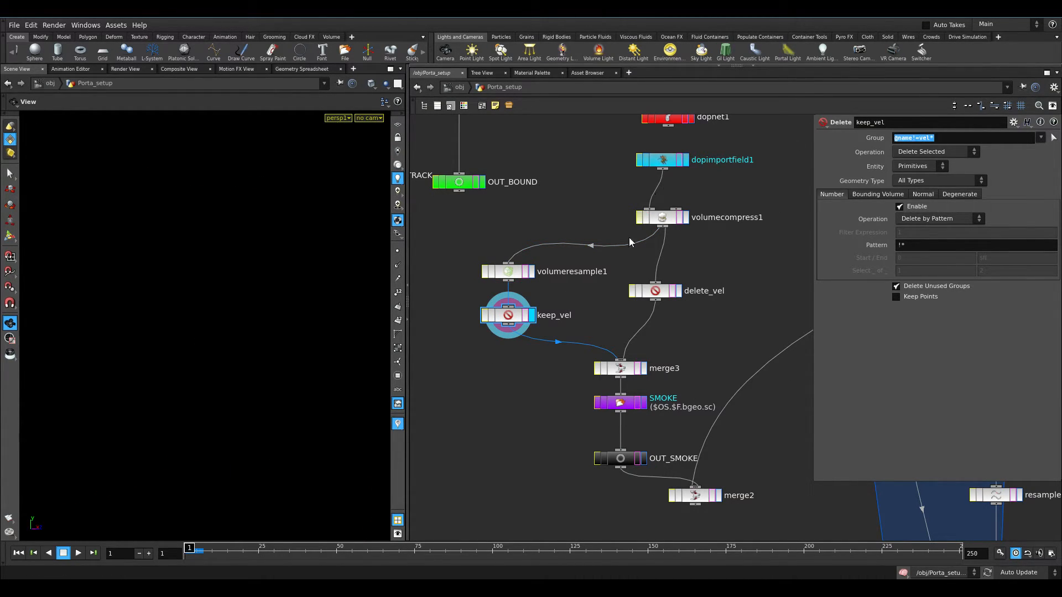
pyautogui.middleClick(514, 323)
pyautogui.moveTo(706, 429); pyautogui.dragTo(653, 434, button='middle')
pyautogui.click(680, 291)
pyautogui.click(676, 291)
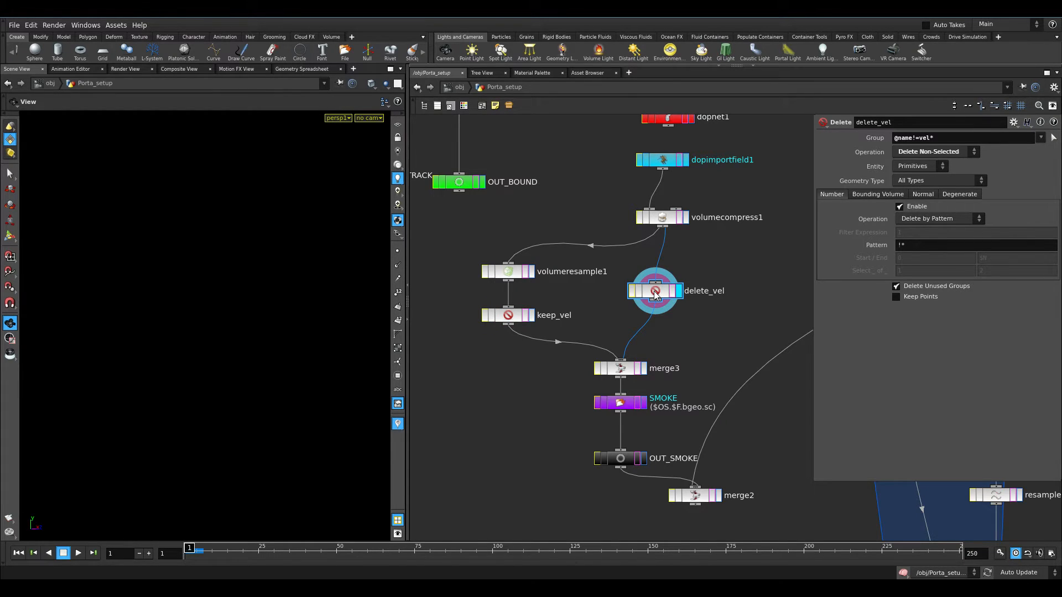
# - Display merge3 and the SMOKE cache in turn, and browse the cached v02 sequence to check the file size of individual frames
pyautogui.moveTo(654, 293); pyautogui.dragTo(646, 373, button='middle')
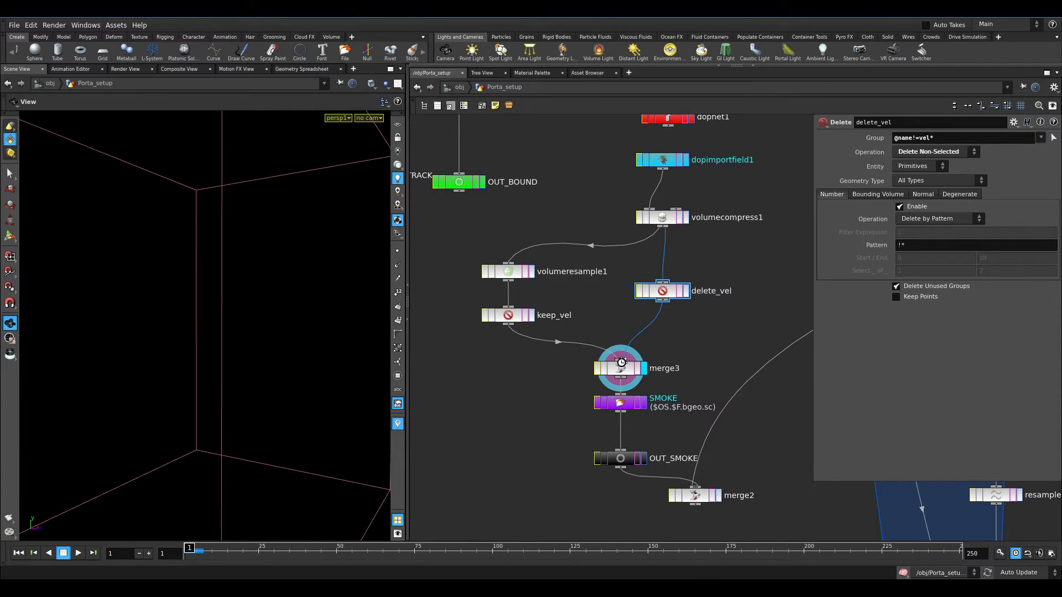
pyautogui.click(639, 389)
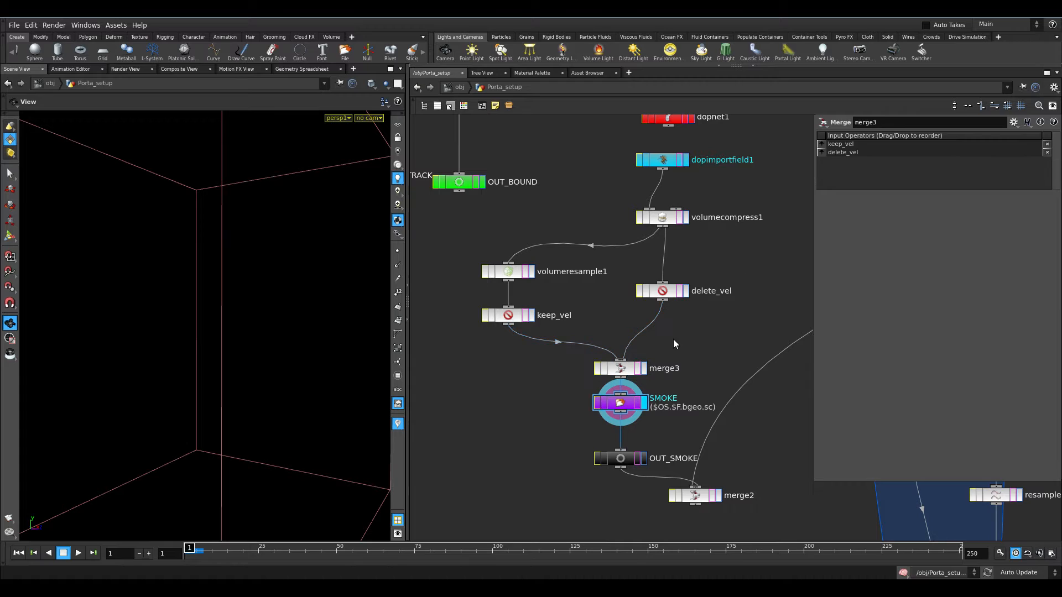
pyautogui.click(611, 402)
pyautogui.click(1054, 167)
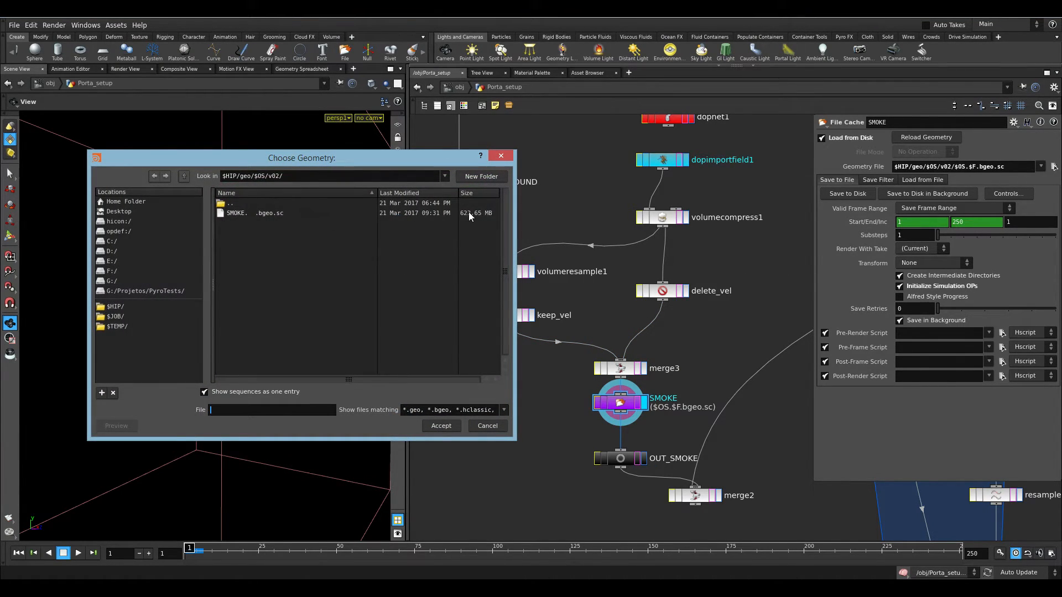
pyautogui.click(469, 213)
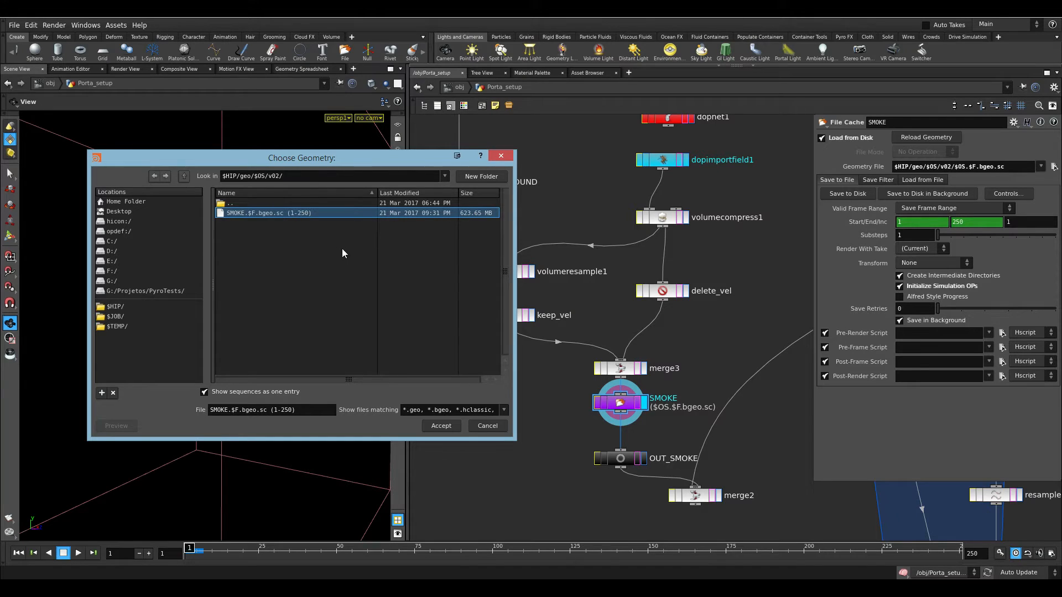
pyautogui.click(276, 391)
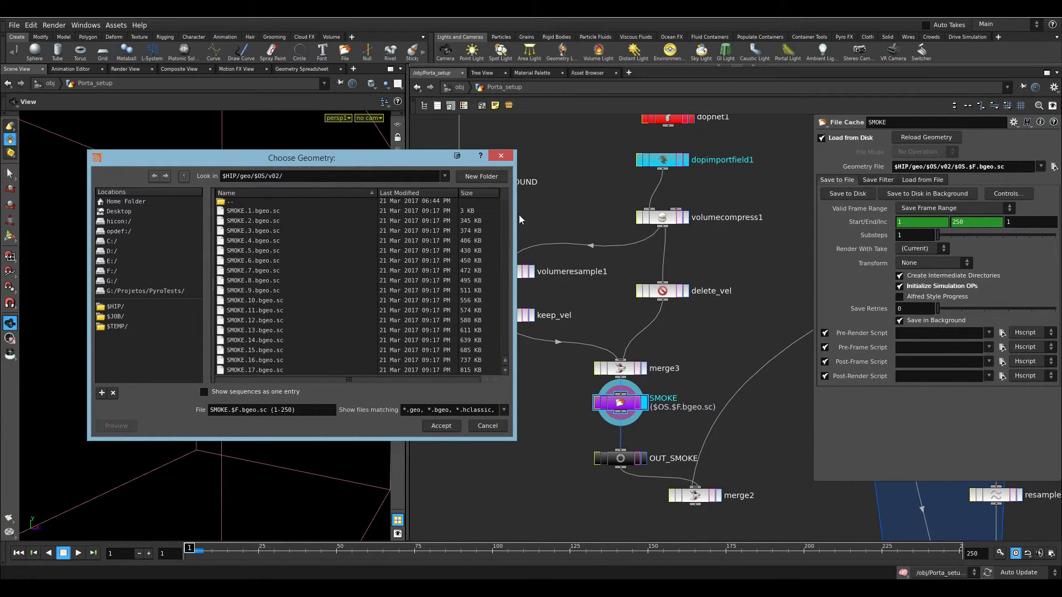
pyautogui.moveTo(504, 193); pyautogui.dragTo(494, 361)
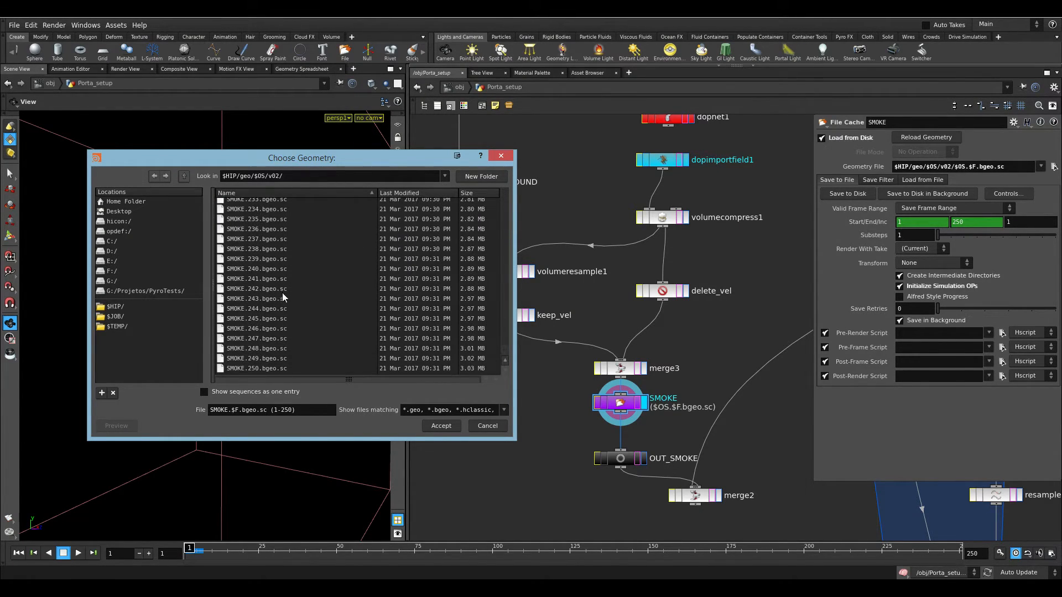
pyautogui.click(279, 338)
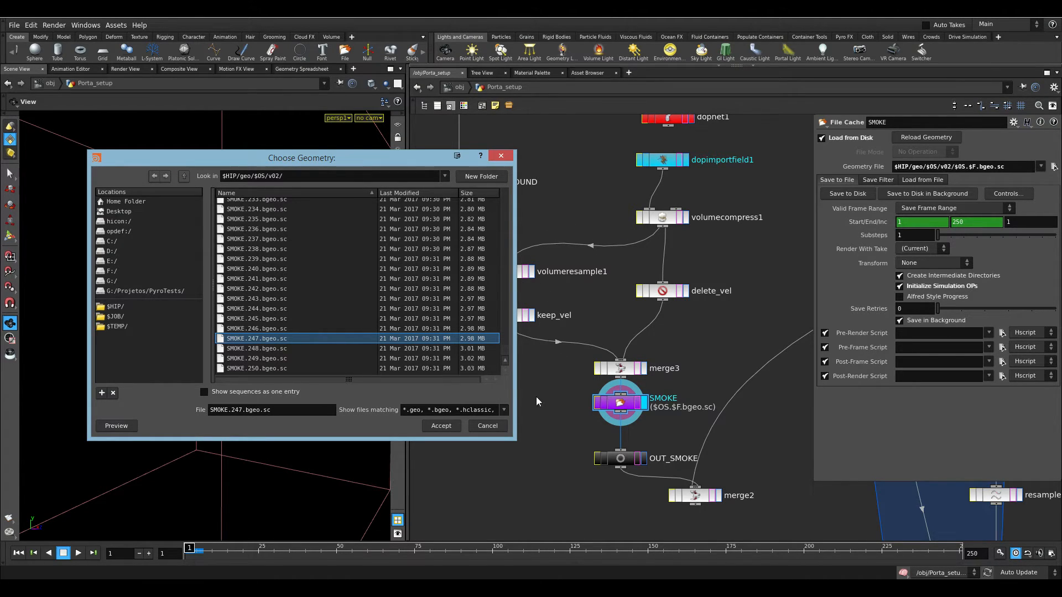
pyautogui.moveTo(505, 356); pyautogui.dragTo(494, 381)
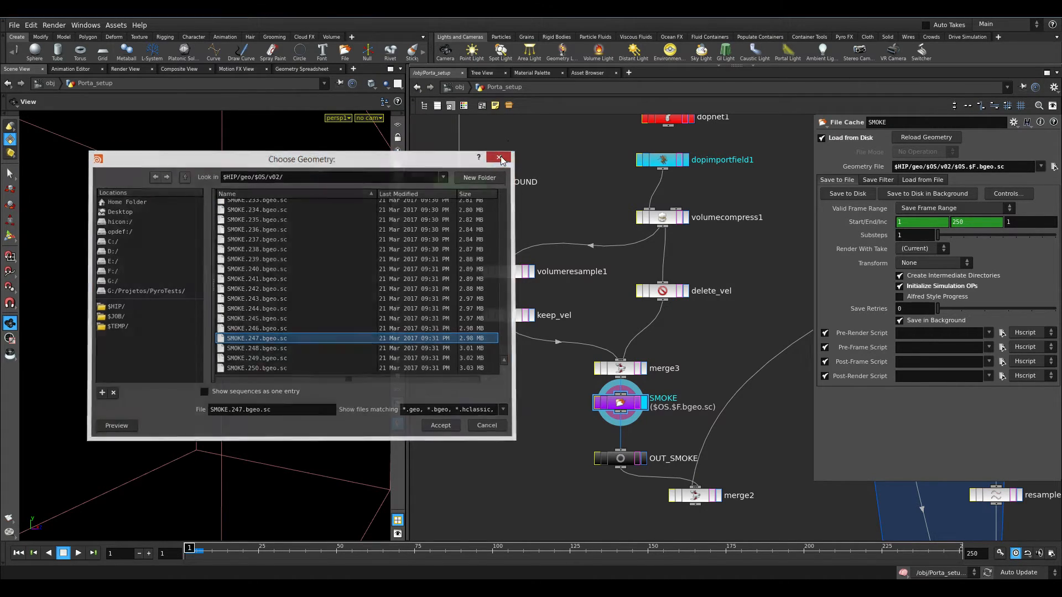
pyautogui.click(500, 156)
# - Display merge2 to view the merged result with the source ring, and return the display to the SMOKE cache
pyautogui.moveTo(679, 386); pyautogui.dragTo(631, 269, button='middle')
pyautogui.scroll(-5, 636, 441)
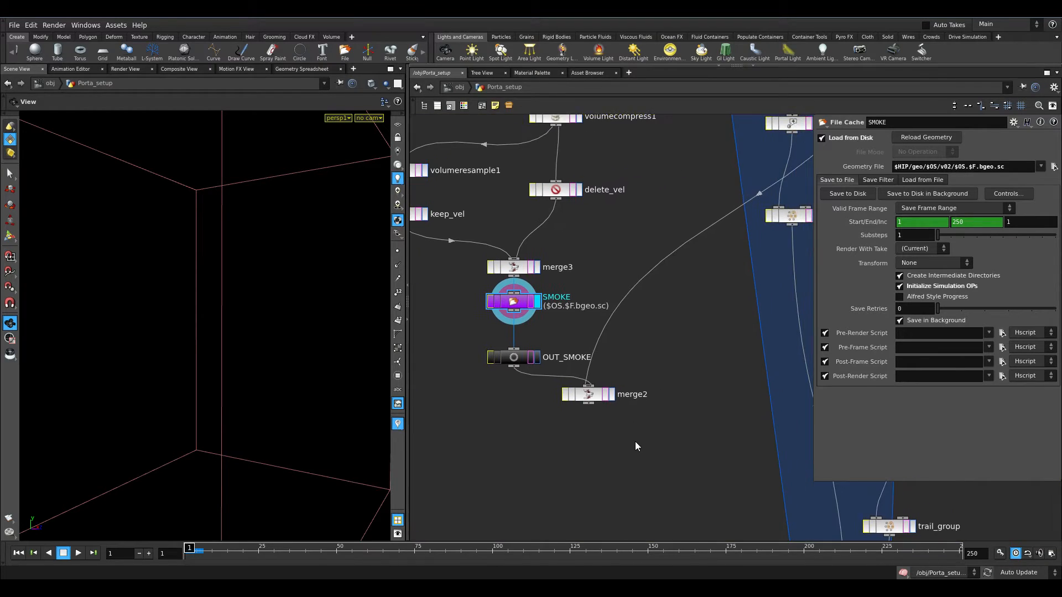
pyautogui.scroll(4, 652, 400)
pyautogui.click(607, 419)
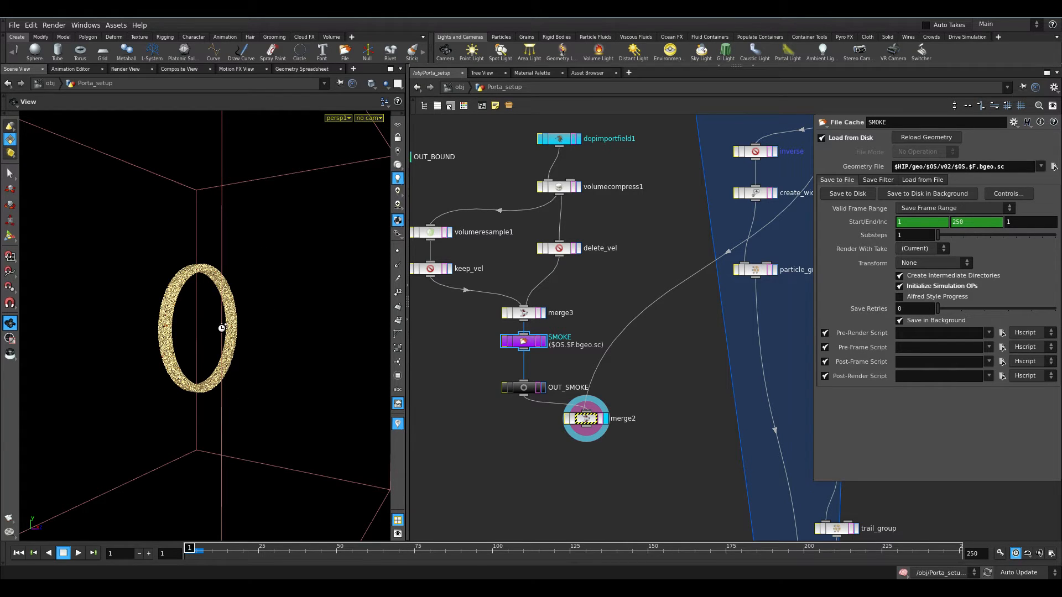
pyautogui.moveTo(224, 324); pyautogui.dragTo(357, 403)
pyautogui.scroll(-6, 550, 470)
pyautogui.moveTo(685, 480); pyautogui.dragTo(603, 305, button='middle')
pyautogui.scroll(4, 502, 309)
pyautogui.scroll(3, 585, 384)
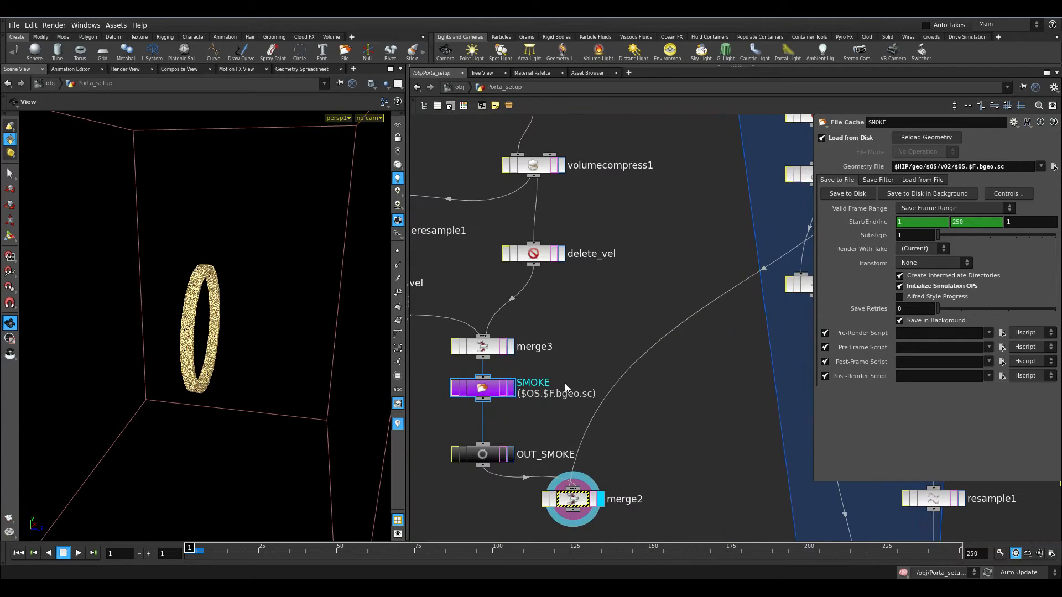
pyautogui.click(512, 389)
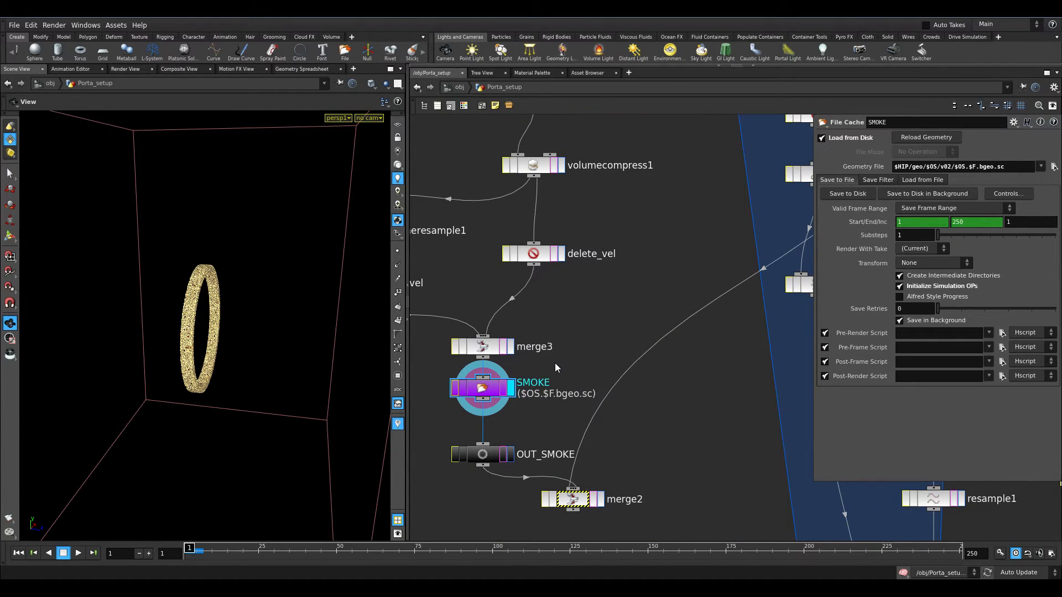
# - Inspect the geometry file reference of the read_vel_volume node that feeds popnet
pyautogui.scroll(-3, 559, 366)
pyautogui.moveTo(688, 210); pyautogui.dragTo(550, 367, button='middle')
pyautogui.scroll(-5, 542, 380)
pyautogui.moveTo(663, 215); pyautogui.dragTo(643, 392, button='middle')
pyautogui.scroll(1, 644, 391)
pyautogui.scroll(5, 625, 333)
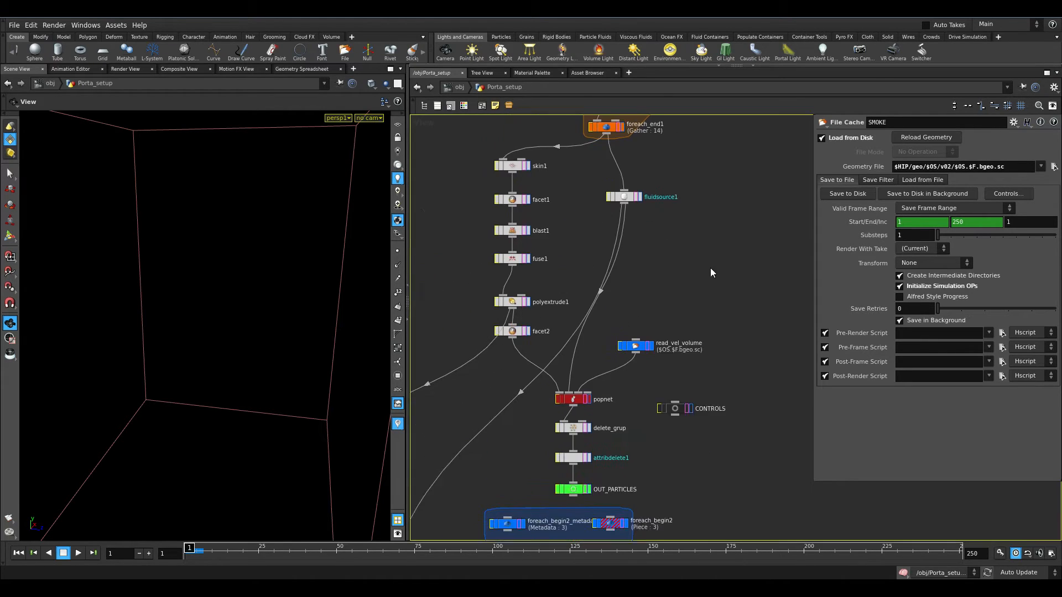
pyautogui.click(602, 386)
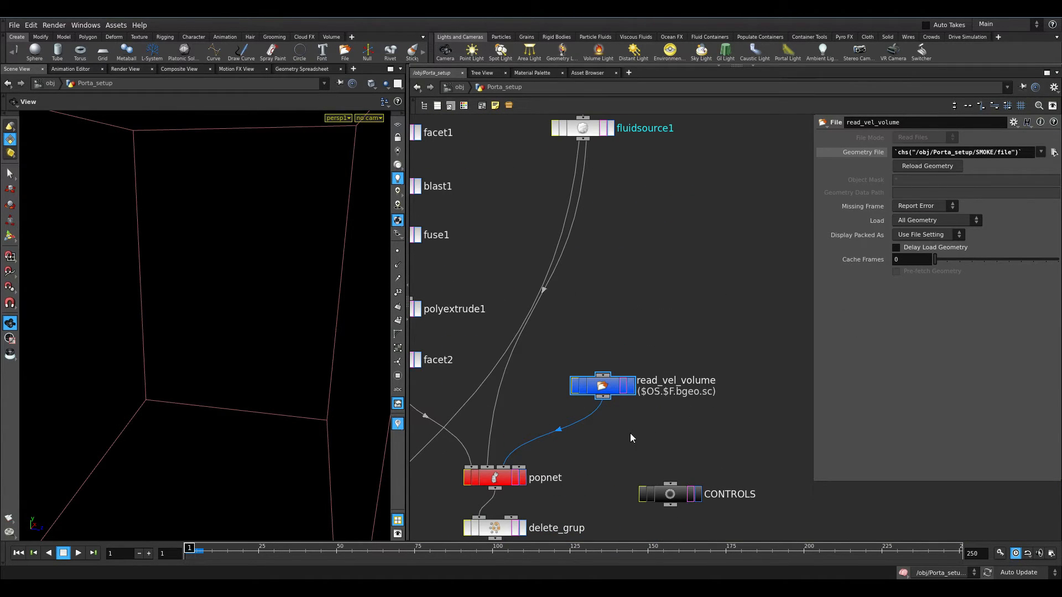
# - Enter popnet, inspect the advct_by_smoke parameters and turn off the node's bypass
pyautogui.scroll(-5, 645, 426)
pyautogui.moveTo(742, 219); pyautogui.dragTo(690, 358, button='middle')
pyautogui.scroll(3, 689, 358)
pyautogui.doubleClick(572, 386)
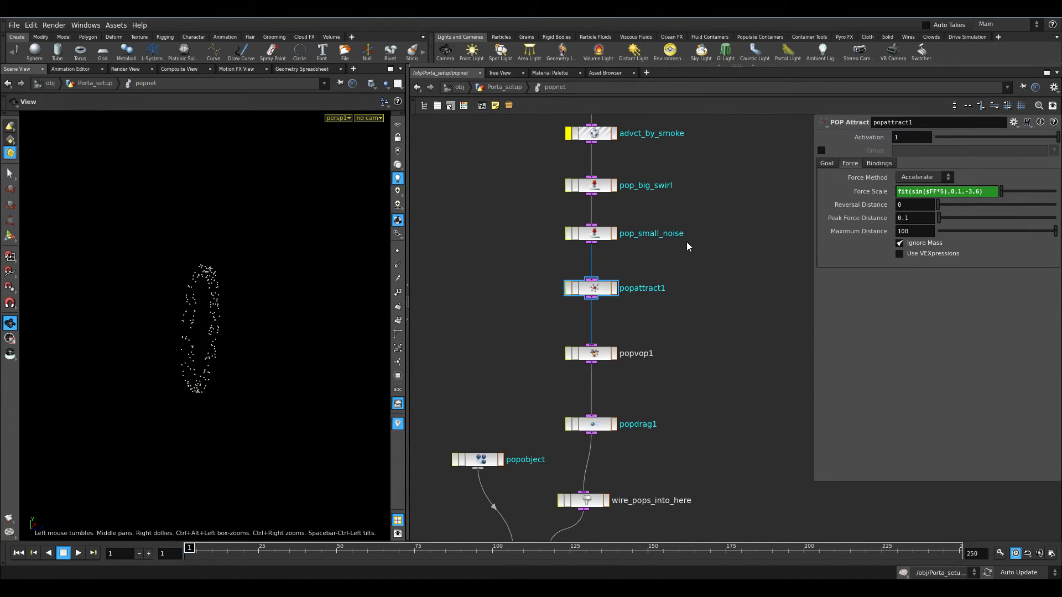
pyautogui.moveTo(686, 248); pyautogui.dragTo(679, 356, button='middle')
pyautogui.click(586, 241)
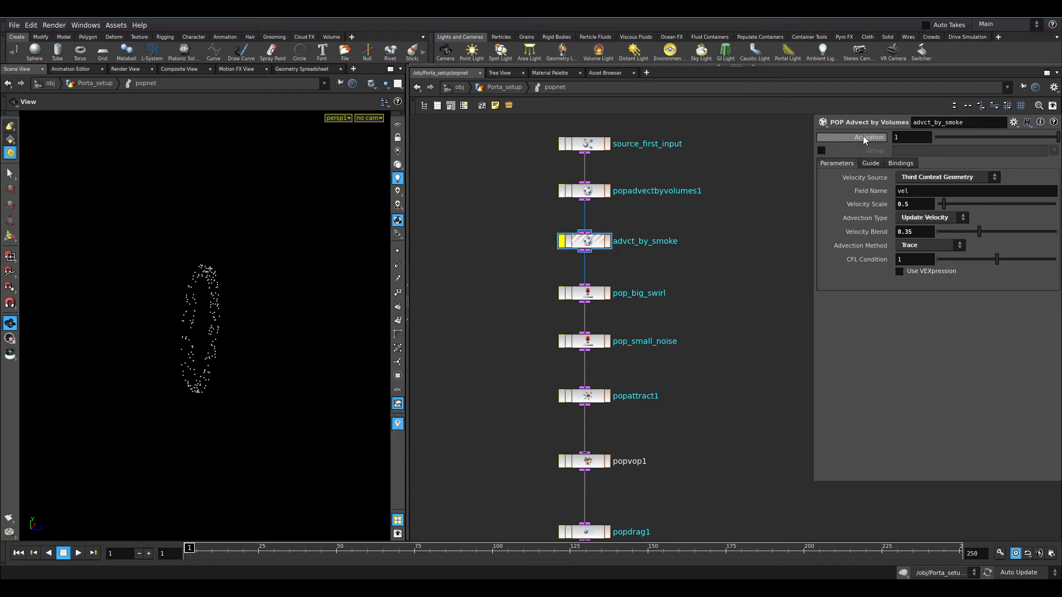
pyautogui.click(561, 243)
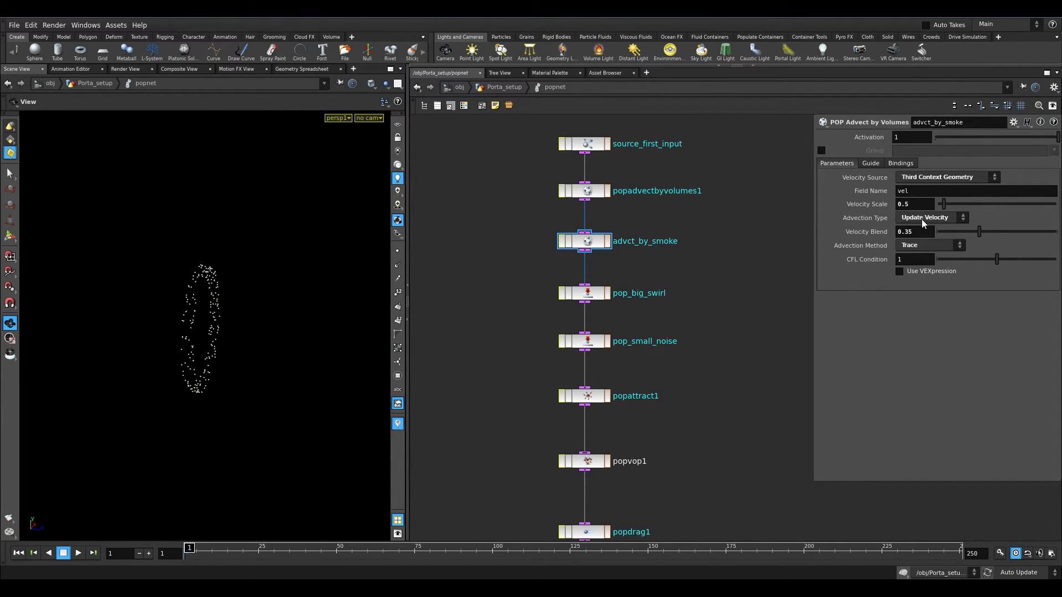
# - Review popnet's inputs in Porta_setup, and go back inside to inspect the Velocity Blend of advct_by_smoke
pyautogui.click(518, 88)
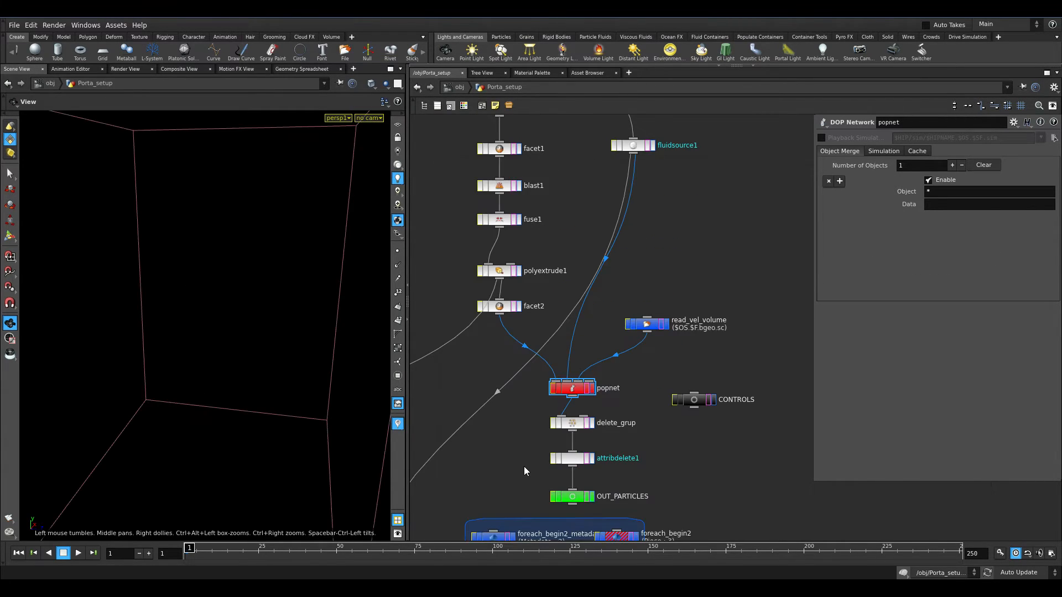
pyautogui.moveTo(577, 372); pyautogui.dragTo(709, 271, button='middle')
pyautogui.scroll(-4, 699, 321)
pyautogui.scroll(4, 587, 428)
pyautogui.moveTo(587, 411); pyautogui.dragTo(647, 265, button='middle')
pyautogui.doubleClick(555, 381)
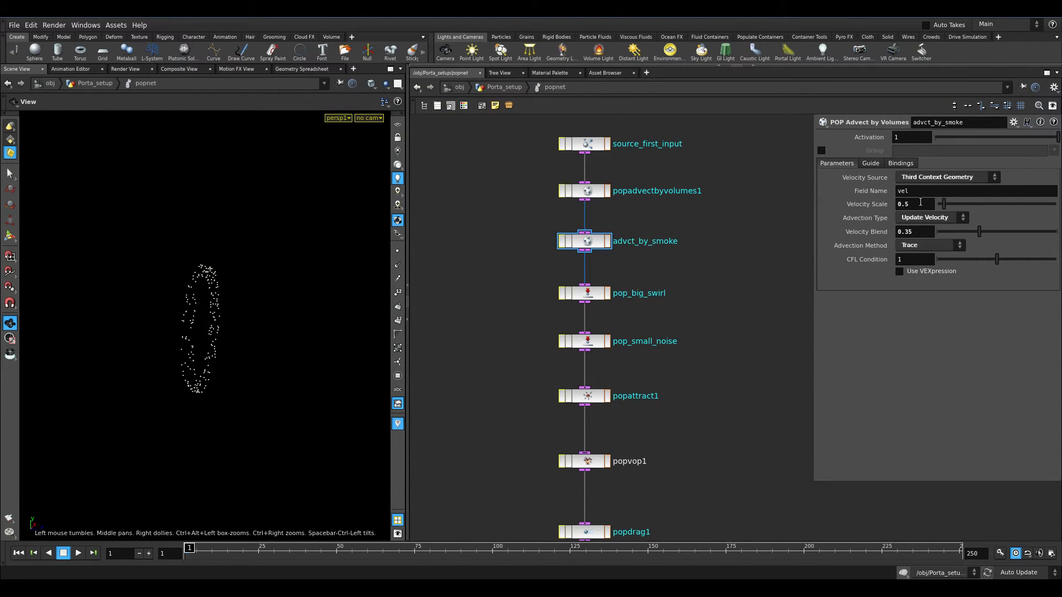
pyautogui.moveTo(911, 231); pyautogui.dragTo(785, 286)
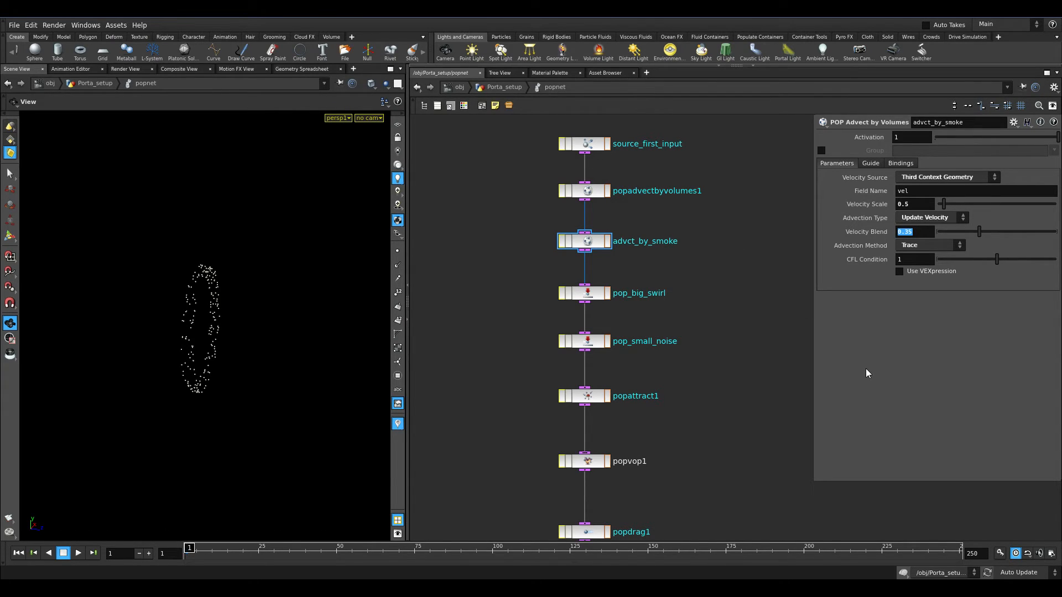
# - Leave popnet and switch the network view to the shop context
pyautogui.click(504, 88)
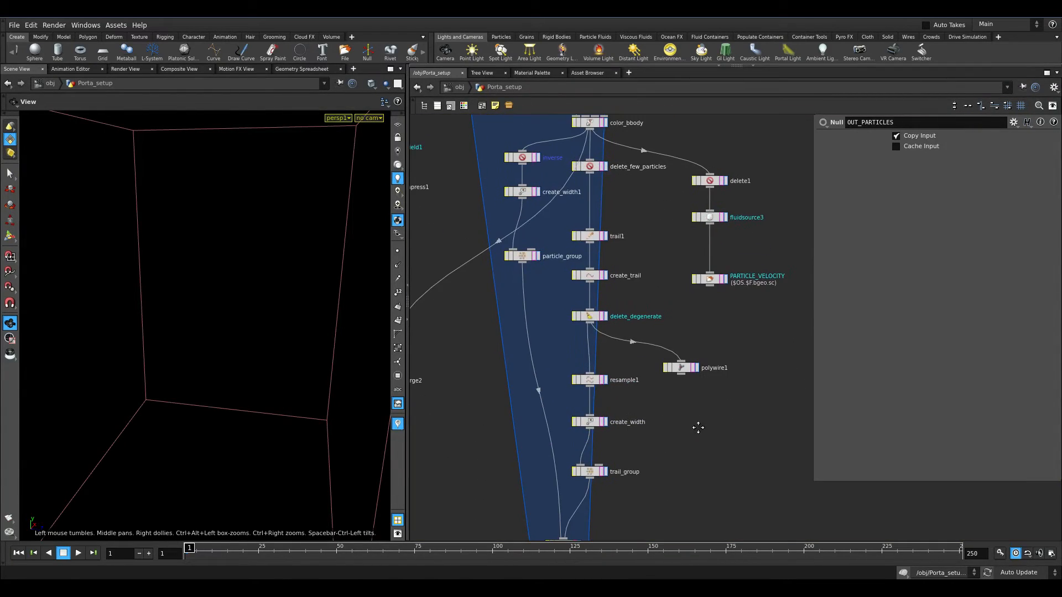
pyautogui.click(460, 87)
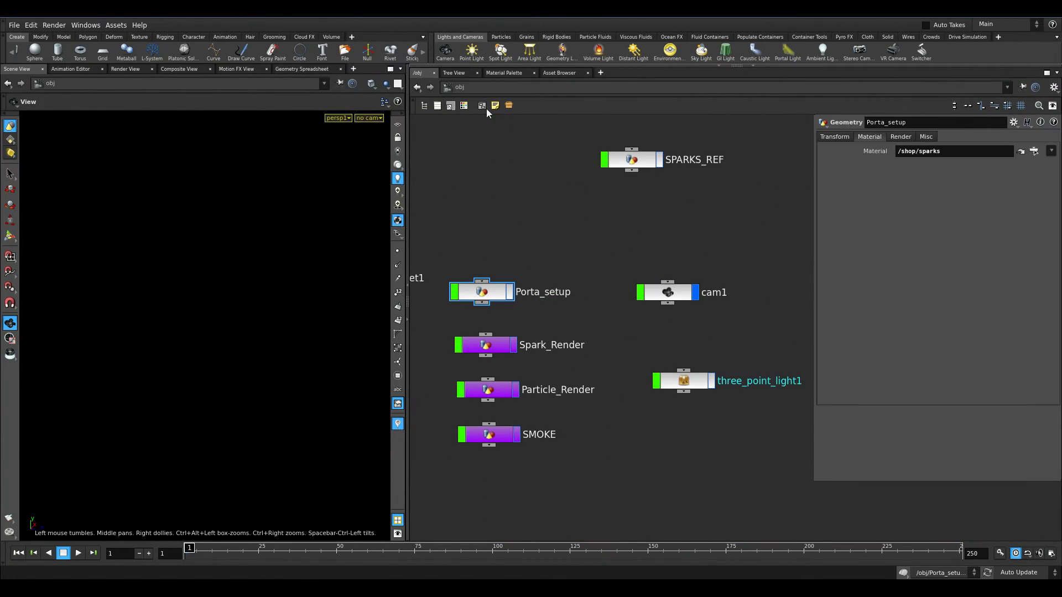
pyautogui.moveTo(513, 217); pyautogui.dragTo(678, 164, button='middle')
pyautogui.click(470, 87)
pyautogui.click(486, 141)
# - Place a Mantra material node in the shop network and delete it
pyautogui.moveTo(561, 357); pyautogui.dragTo(640, 275, button='middle')
pyautogui.press('Tab')
pyautogui.write('mantra')
pyautogui.press('Return')
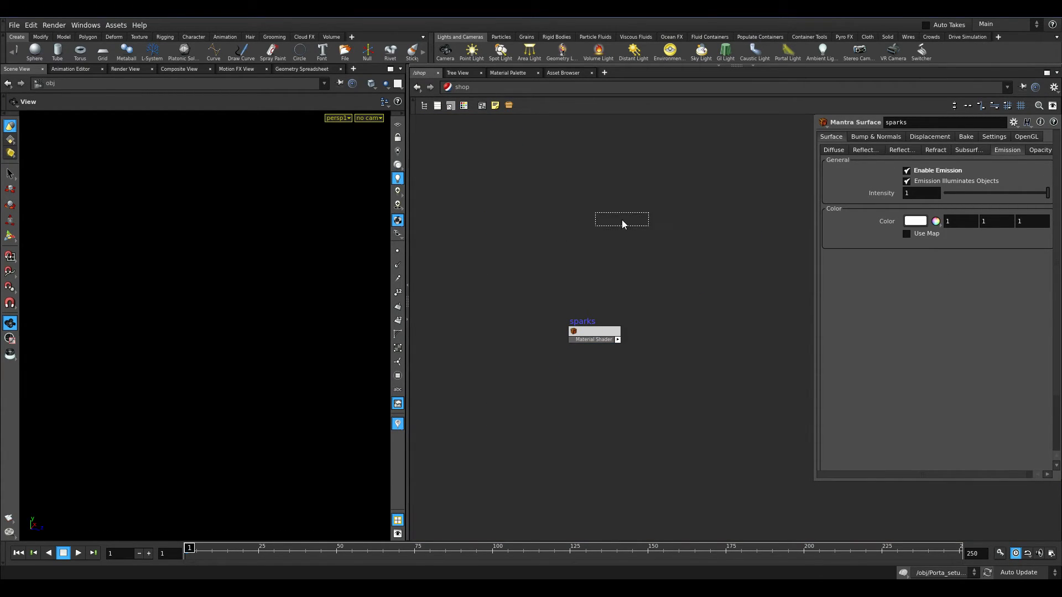
pyautogui.click(621, 220)
pyautogui.press('Delete')
# - Inspect the sparks material's diffuse, reflection, refraction, subsurface and emission settings
pyautogui.rightClick(584, 330)
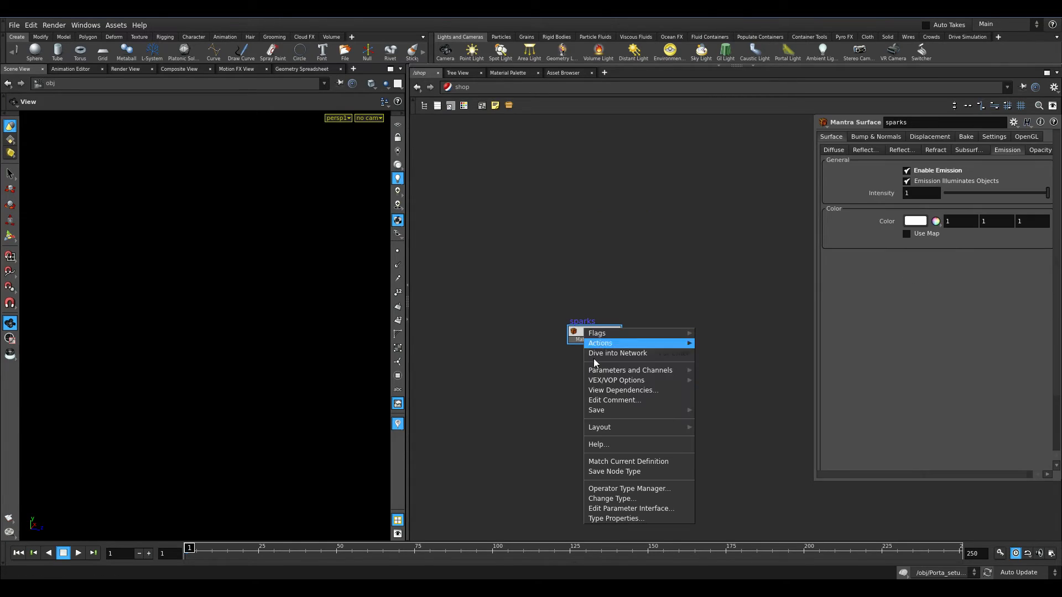
pyautogui.click(489, 390)
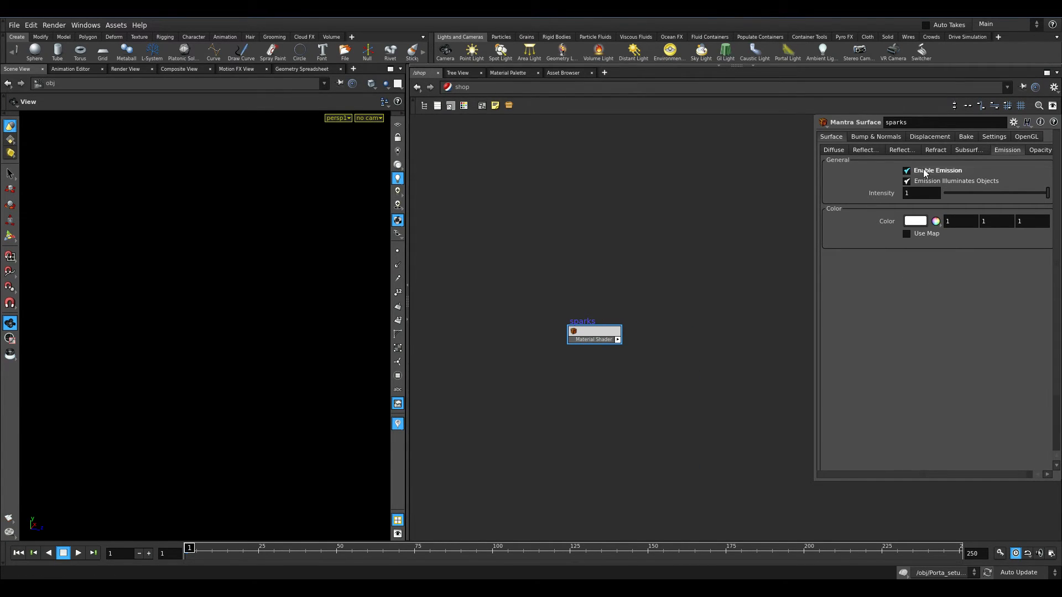
pyautogui.click(842, 152)
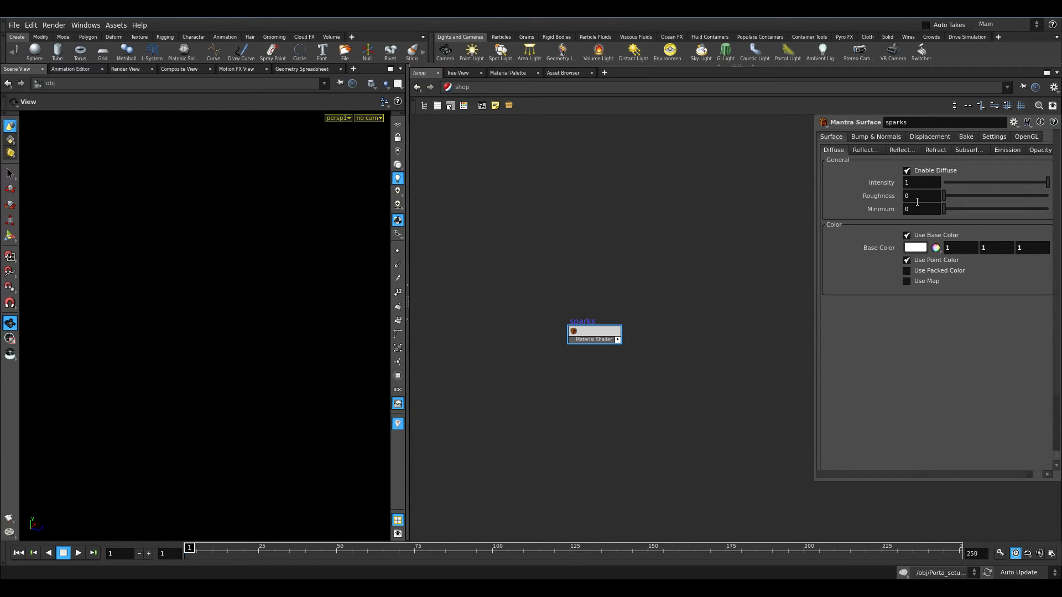
pyautogui.click(868, 150)
pyautogui.click(911, 150)
pyautogui.click(934, 150)
pyautogui.click(968, 149)
pyautogui.click(1006, 150)
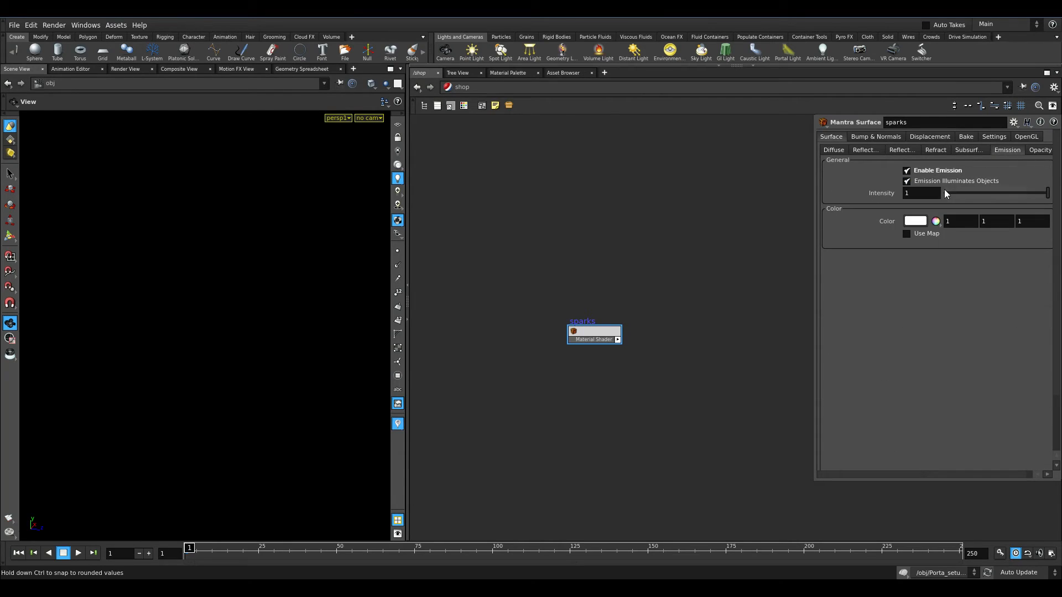
# - Enter the sparks material, inspect the emitColour settings of bind1, and move bind1 and multiply19 apart from the emission nodes
pyautogui.doubleClick(592, 330)
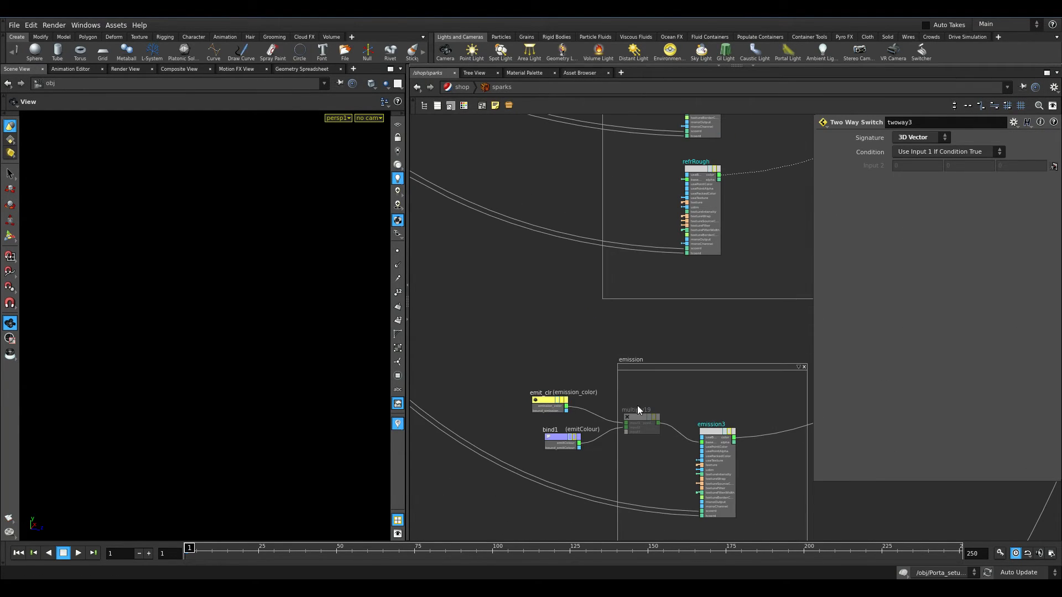
pyautogui.scroll(-3, 595, 399)
pyautogui.scroll(4, 575, 331)
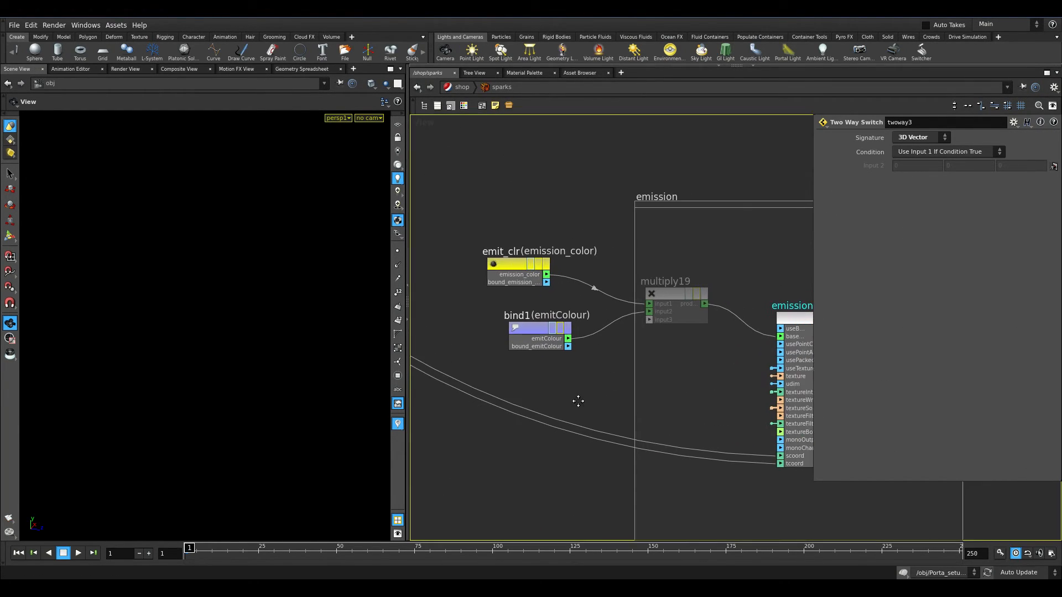
pyautogui.click(553, 318)
pyautogui.moveTo(526, 325); pyautogui.dragTo(484, 337)
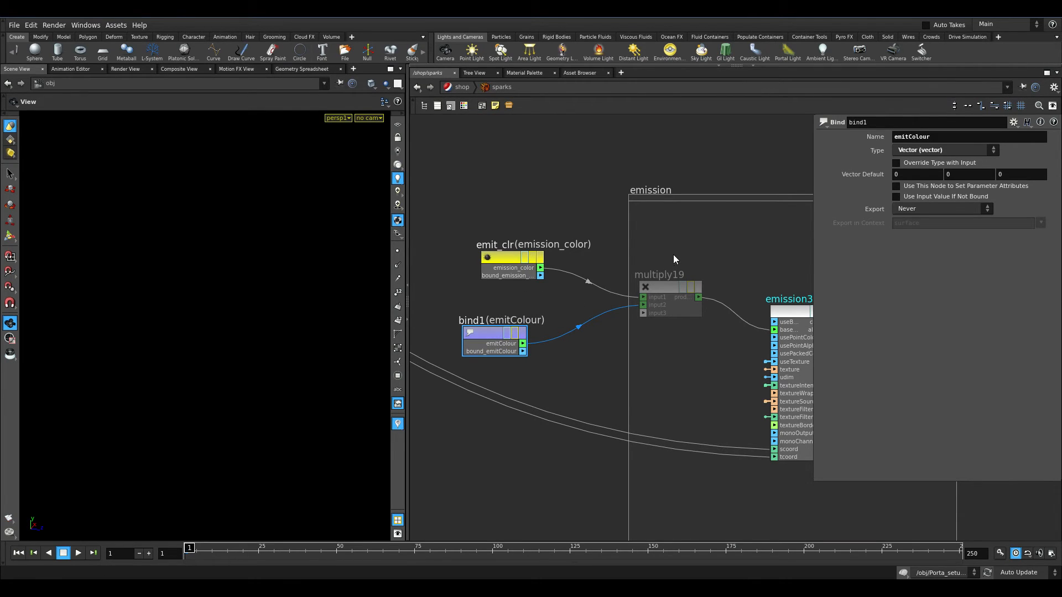
pyautogui.moveTo(578, 227); pyautogui.dragTo(626, 205)
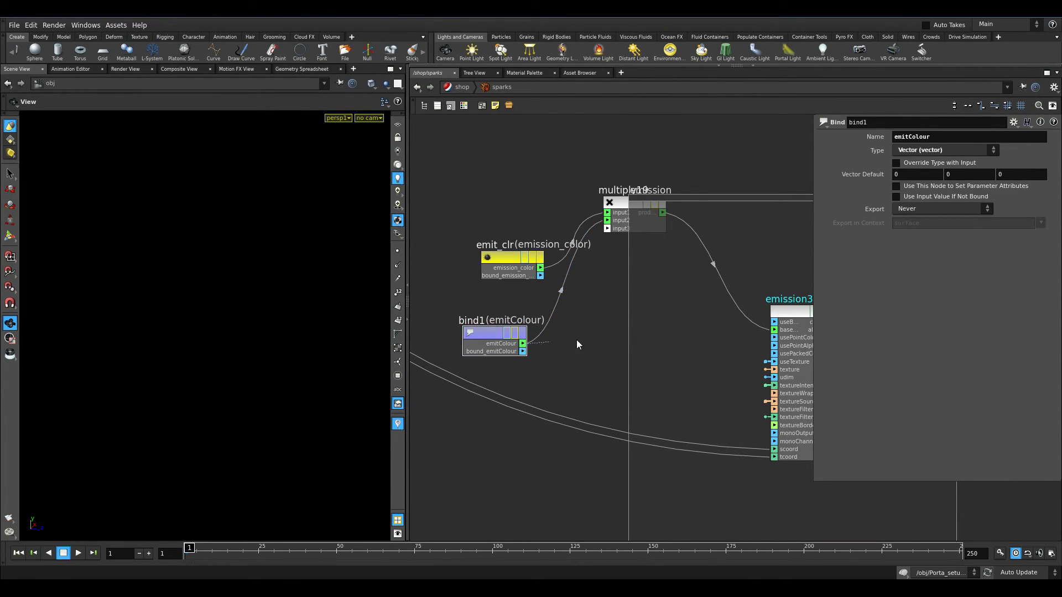
# - Try connecting bind1's emitColour output directly to the emission3 node, and undo the connection
pyautogui.scroll(-2, 557, 335)
pyautogui.scroll(2, 570, 349)
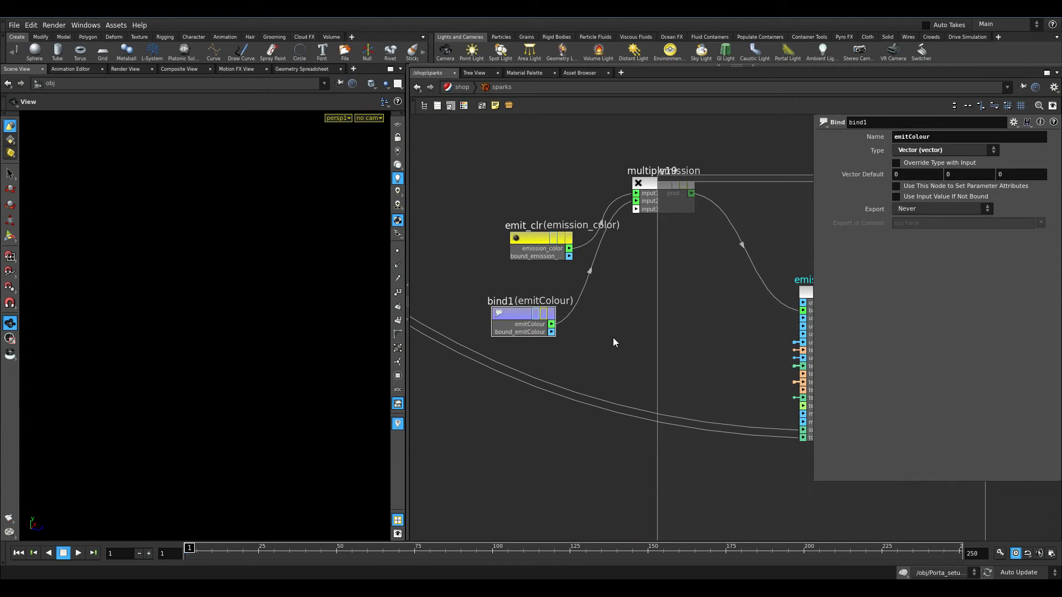
pyautogui.press('Tab')
pyautogui.press('Escape')
pyautogui.press('Tab')
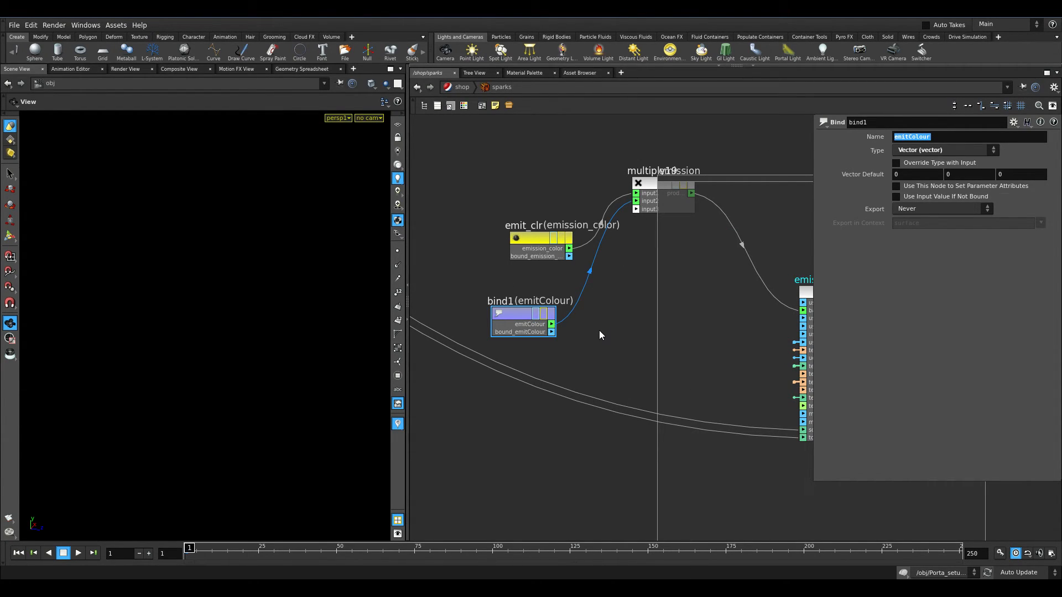
pyautogui.moveTo(551, 324); pyautogui.dragTo(748, 299)
pyautogui.scroll(3, 734, 349)
pyautogui.scroll(-5, 599, 413)
pyautogui.hotkey('ctrl', 'z')
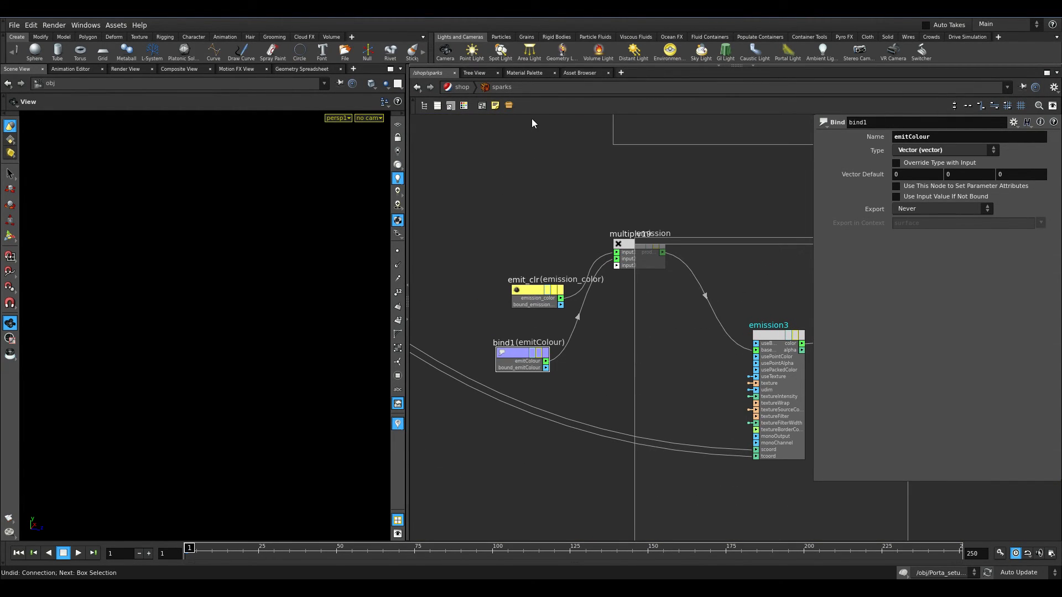
# - Open shopnet1 from the object level, move its pyro1 and spark materials, and delete the spark principled shader
pyautogui.click(471, 88)
pyautogui.click(472, 89)
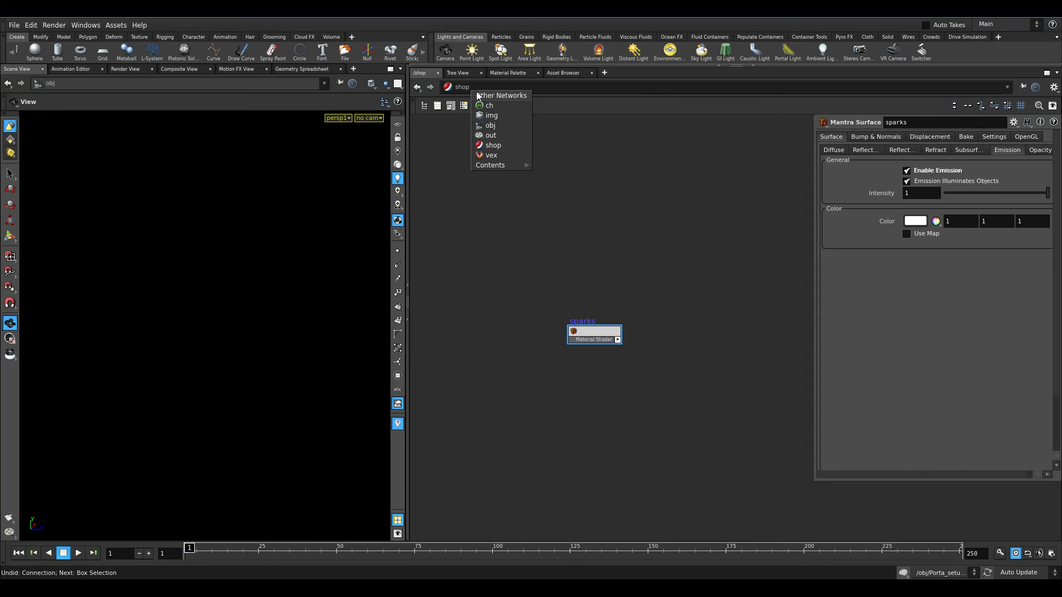
pyautogui.click(495, 126)
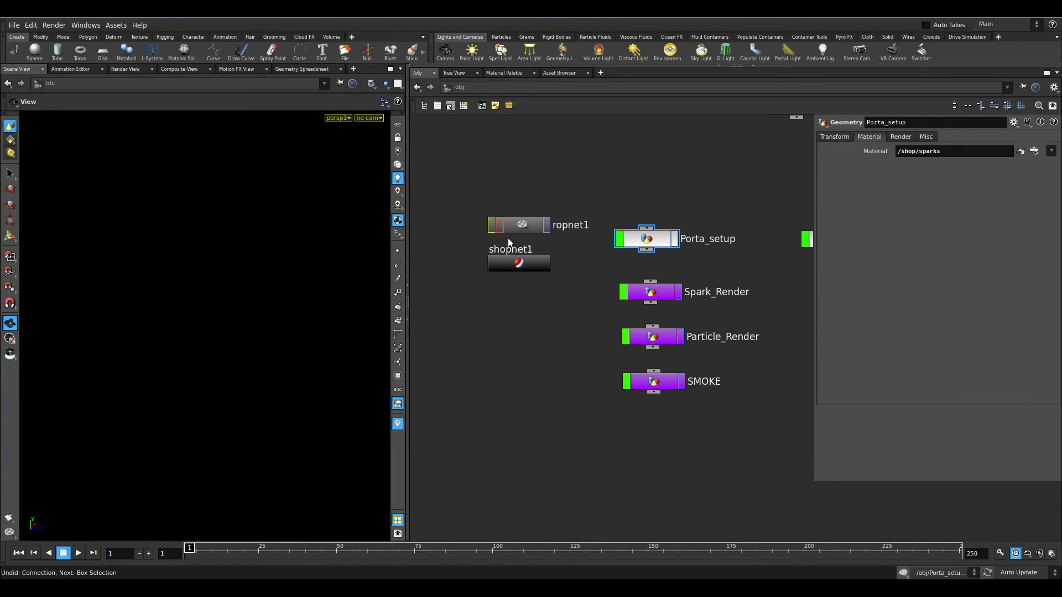
pyautogui.doubleClick(514, 263)
pyautogui.moveTo(636, 290); pyautogui.dragTo(465, 353)
pyautogui.moveTo(622, 382); pyautogui.dragTo(528, 411)
pyautogui.moveTo(541, 349); pyautogui.dragTo(491, 334)
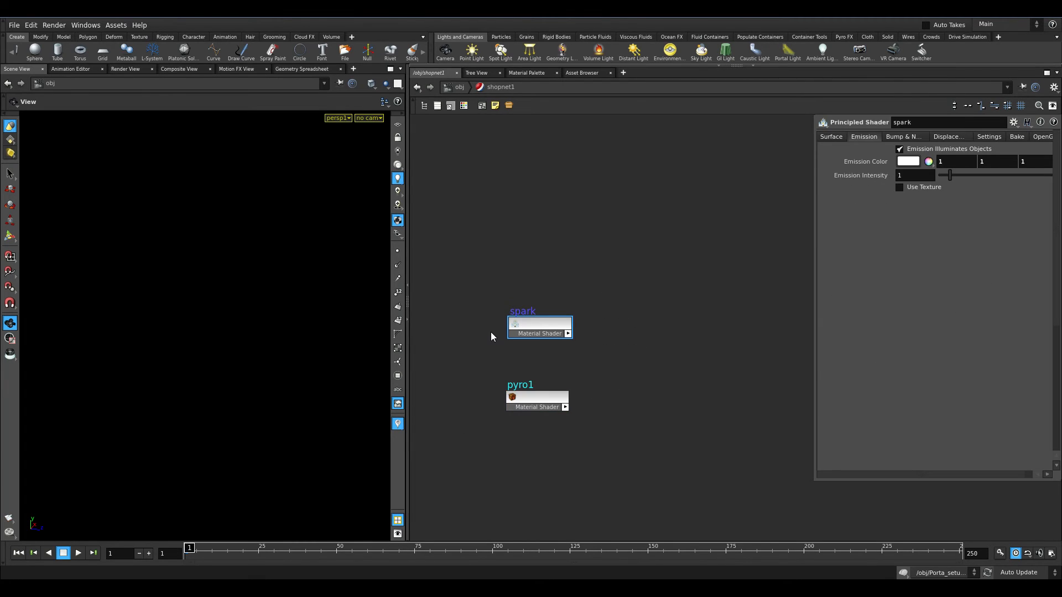
pyautogui.press('Delete')
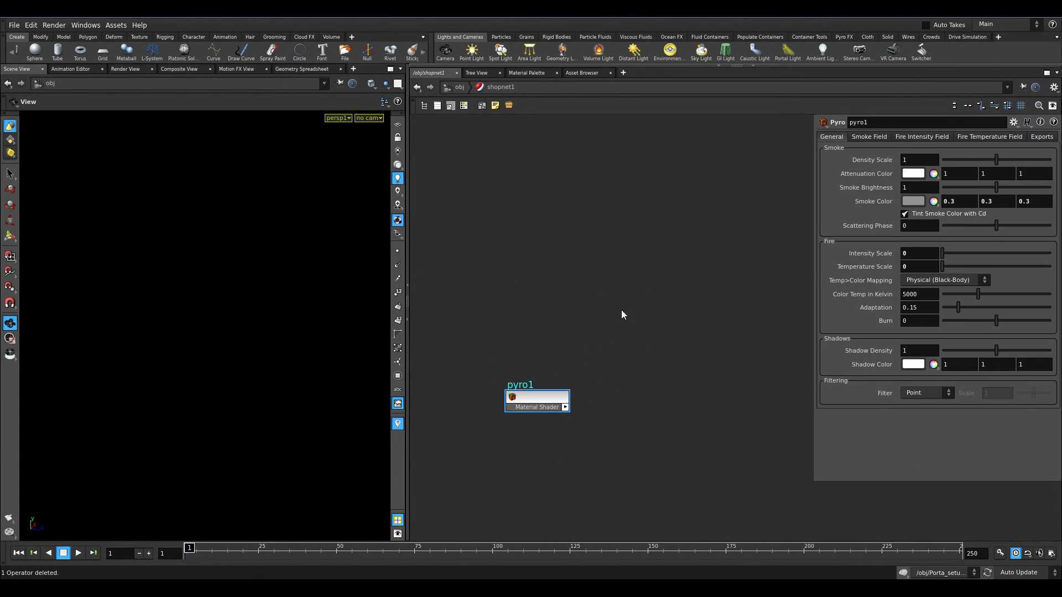
# - Rename the pyro1 material in shopnet1 to smoke and return to the object level
pyautogui.doubleClick(529, 383)
pyautogui.write('smoke')
pyautogui.press('Return')
pyautogui.click(462, 88)
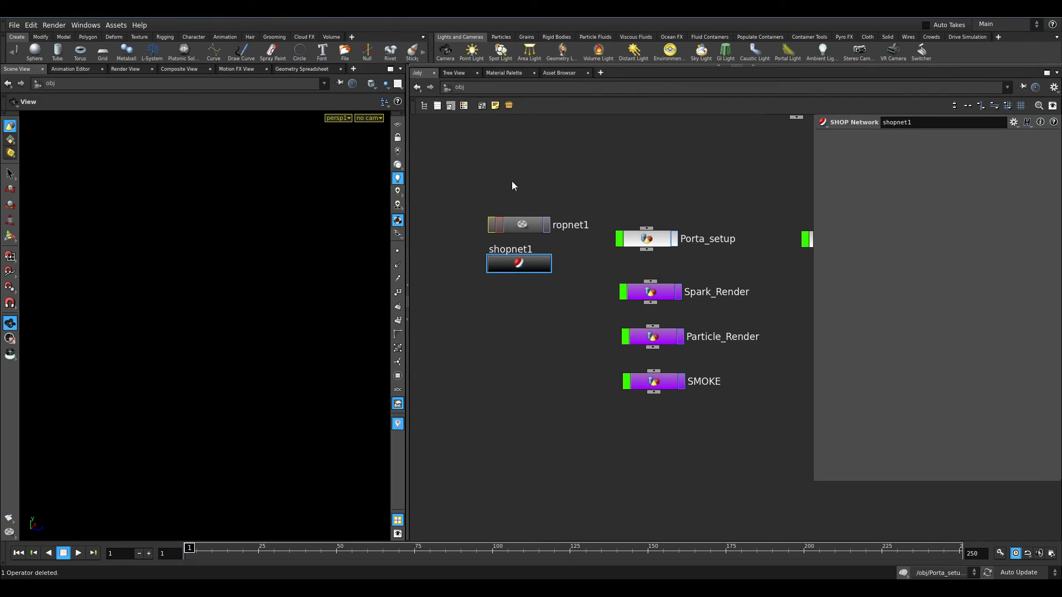
# - Look at the out network, return to the object level and open the ropnet1 render network
pyautogui.click(467, 90)
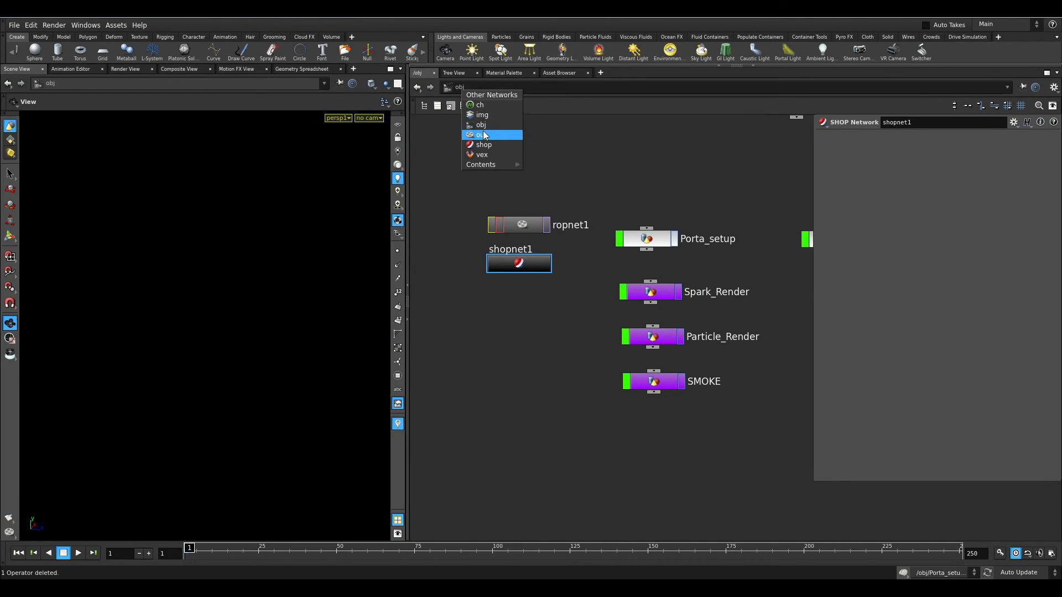
pyautogui.click(485, 135)
pyautogui.click(466, 88)
pyautogui.click(481, 125)
pyautogui.click(520, 224)
pyautogui.doubleClick(520, 224)
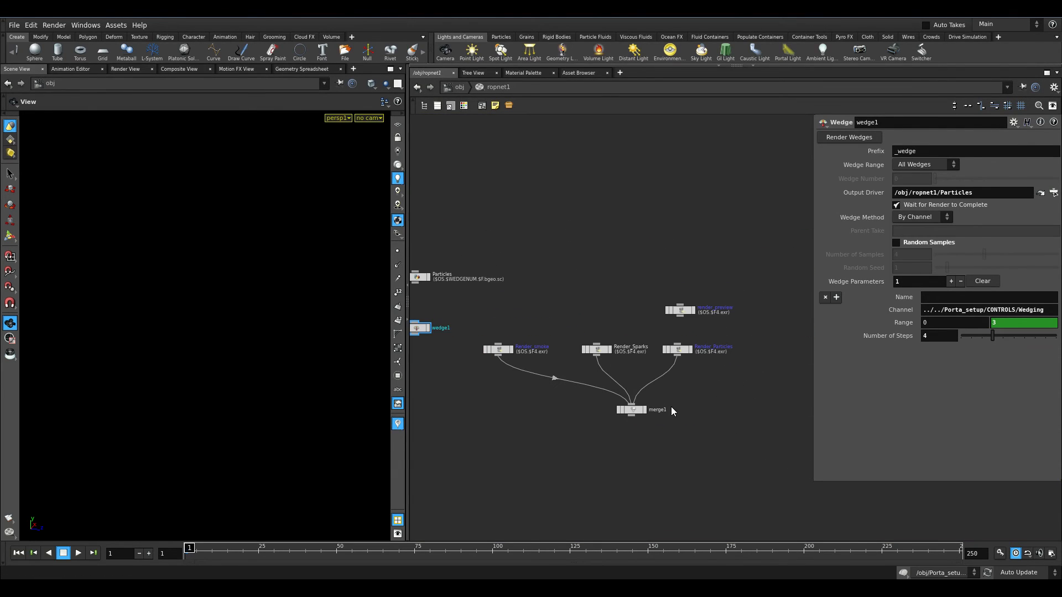
# - Compare the Mantra settings of the Render_smoke, Render_Sparks and Render_Particles nodes
pyautogui.scroll(2, 622, 424)
pyautogui.click(445, 316)
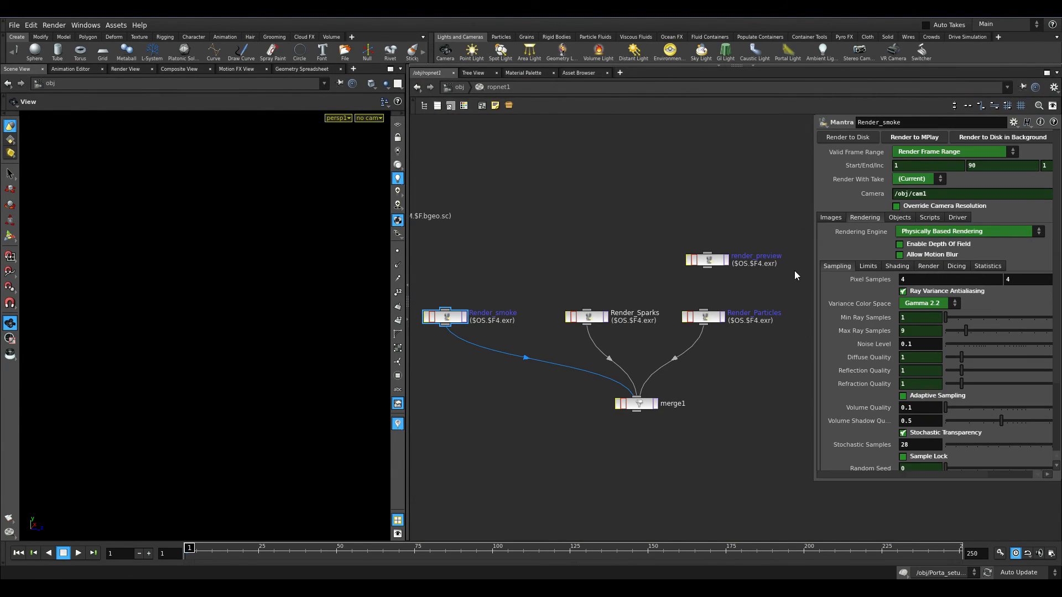
pyautogui.click(586, 317)
pyautogui.click(703, 317)
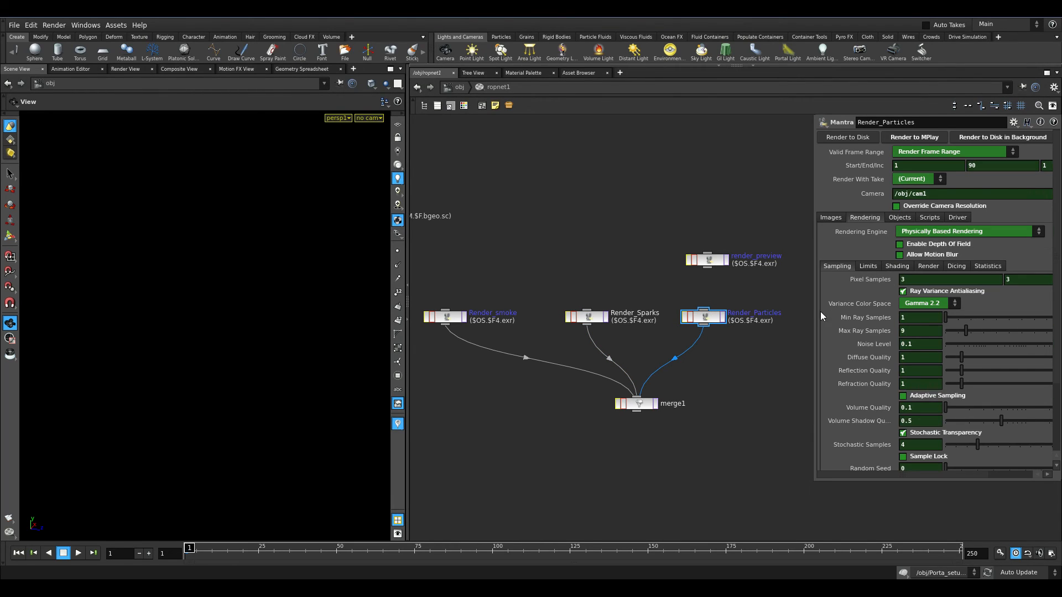
# - Examine the force objects and forced matte assignments of Render_Sparks and Render_Particles
pyautogui.click(587, 317)
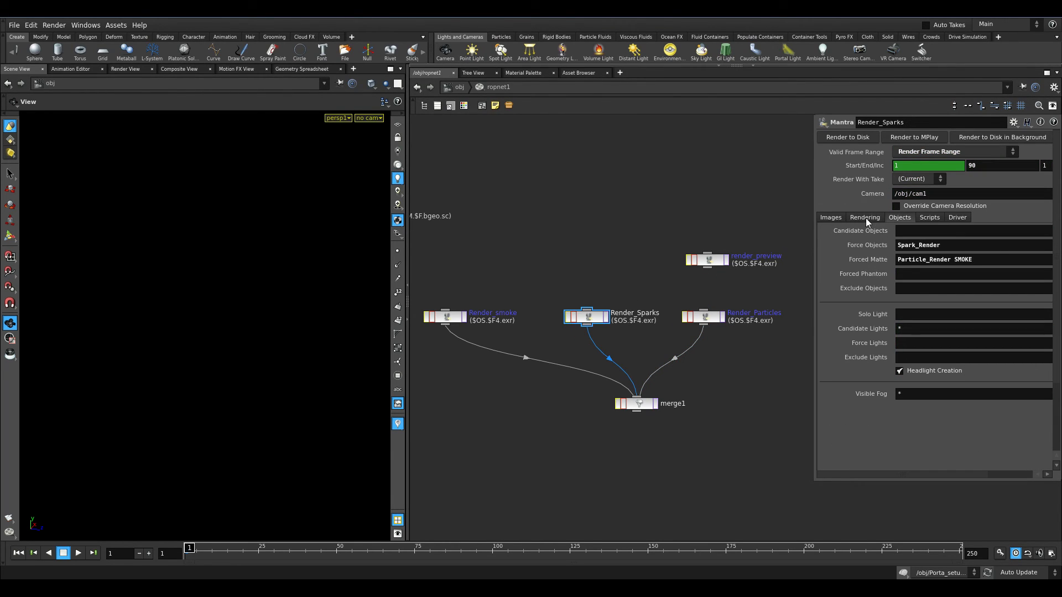
pyautogui.doubleClick(918, 245)
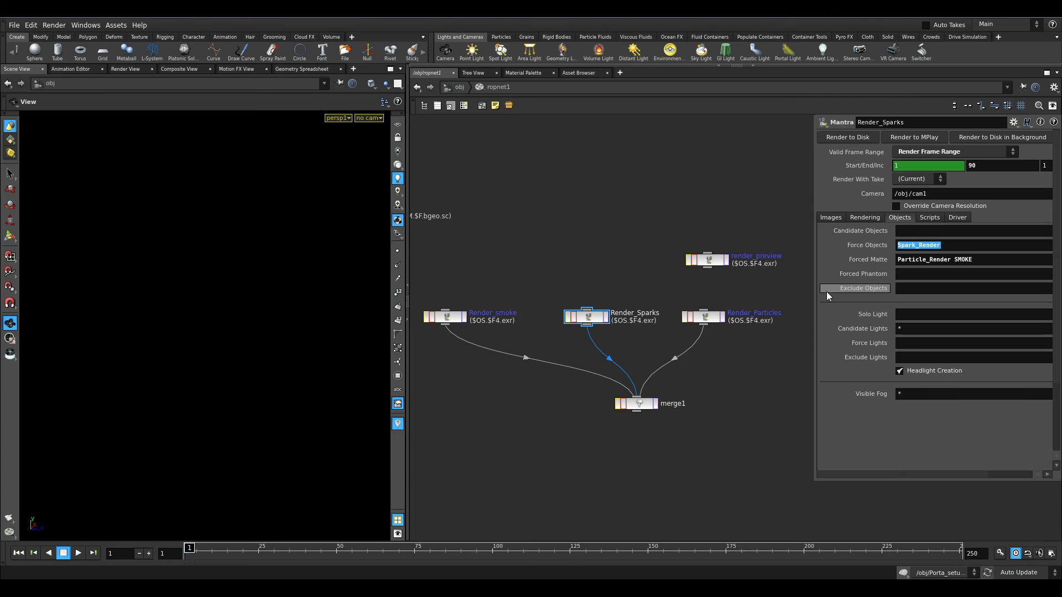
pyautogui.press('Tab')
pyautogui.click(700, 316)
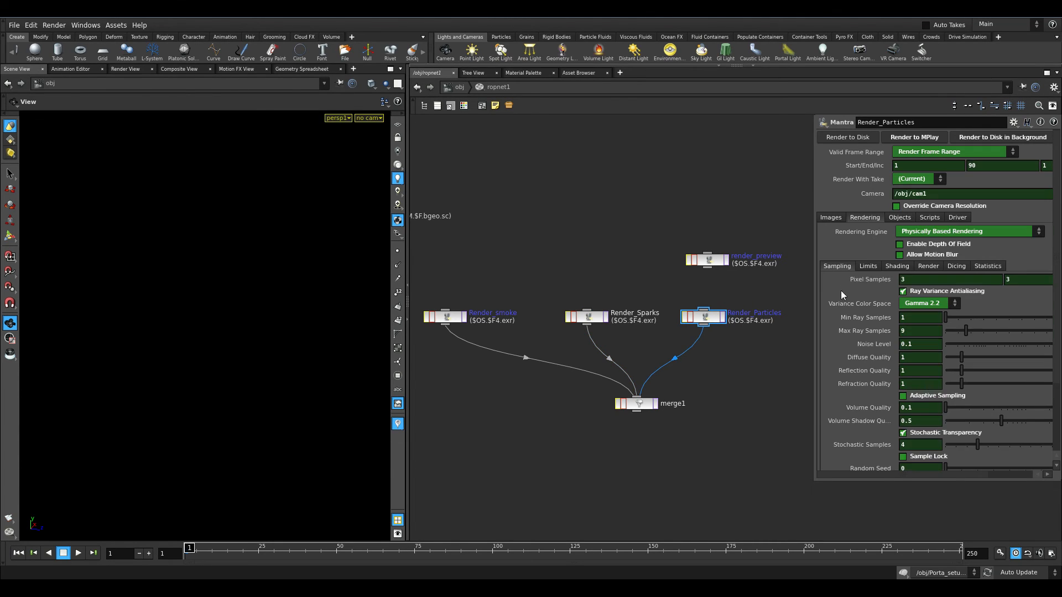
pyautogui.click(831, 217)
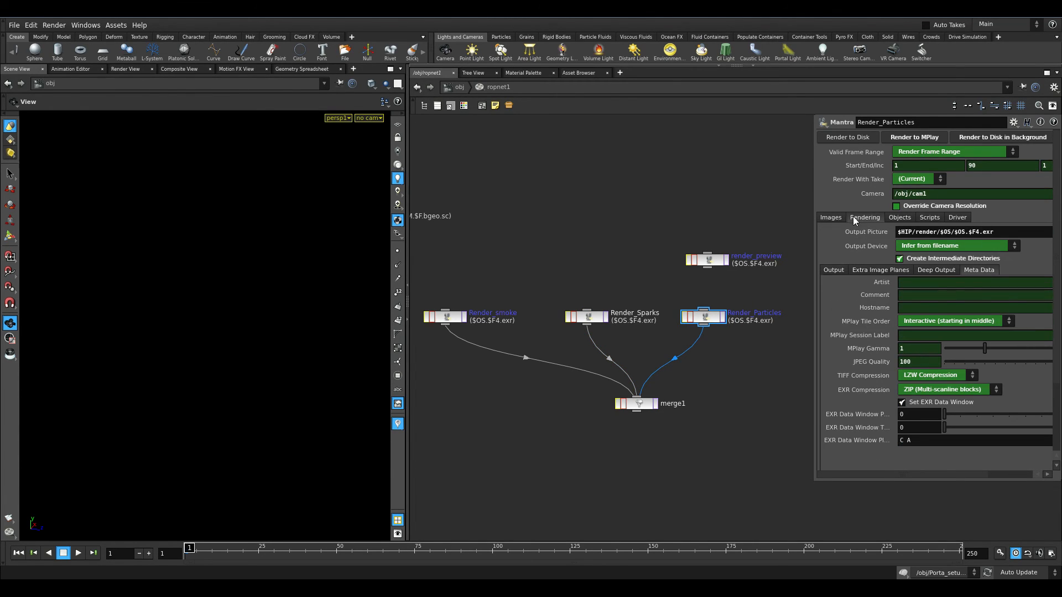
pyautogui.click(865, 217)
pyautogui.click(899, 217)
pyautogui.hotkey('shift', 'Tab')
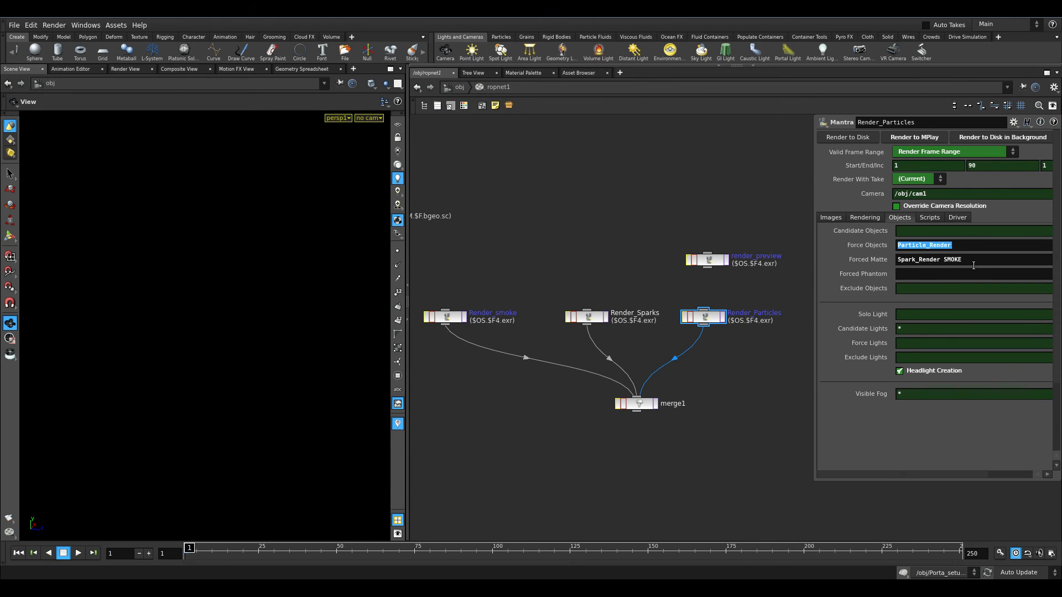
# - Examine the object and matte assignments of Render_smoke and compare them with the other render passes
pyautogui.click(445, 316)
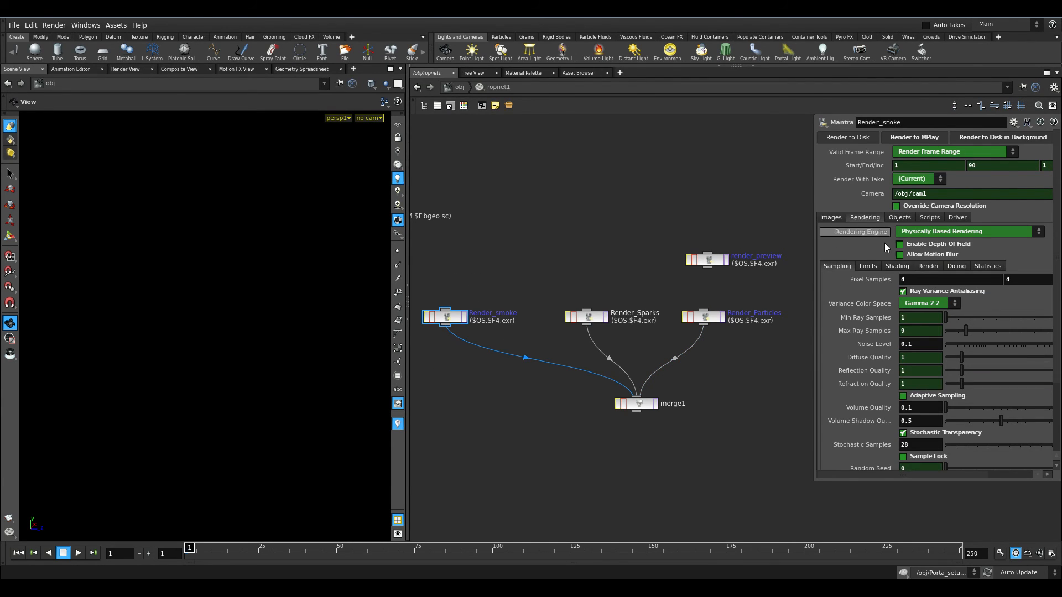
pyautogui.click(899, 218)
pyautogui.press('Tab')
pyautogui.click(586, 316)
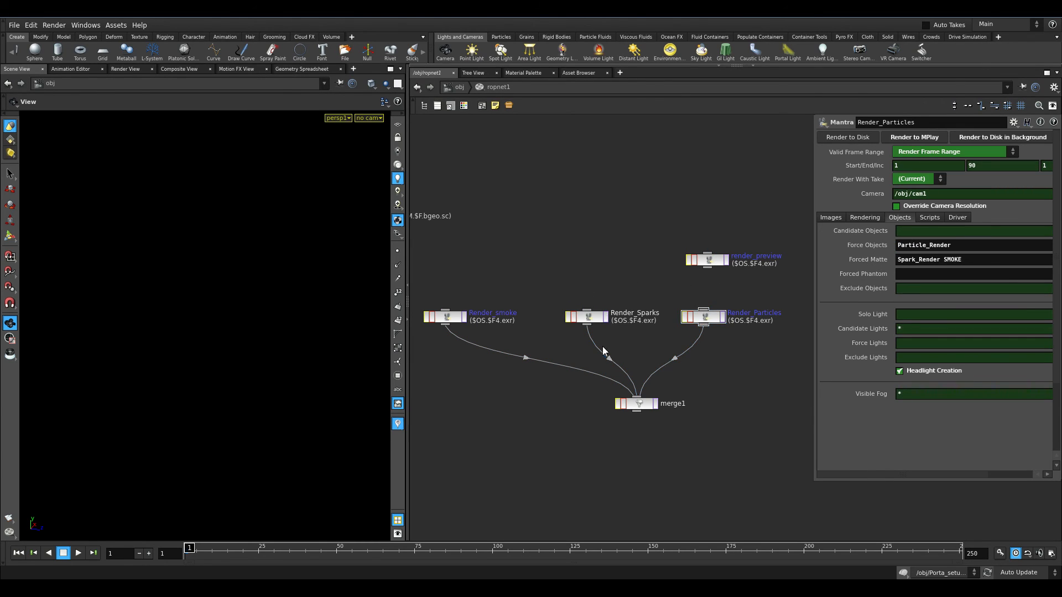
pyautogui.click(522, 289)
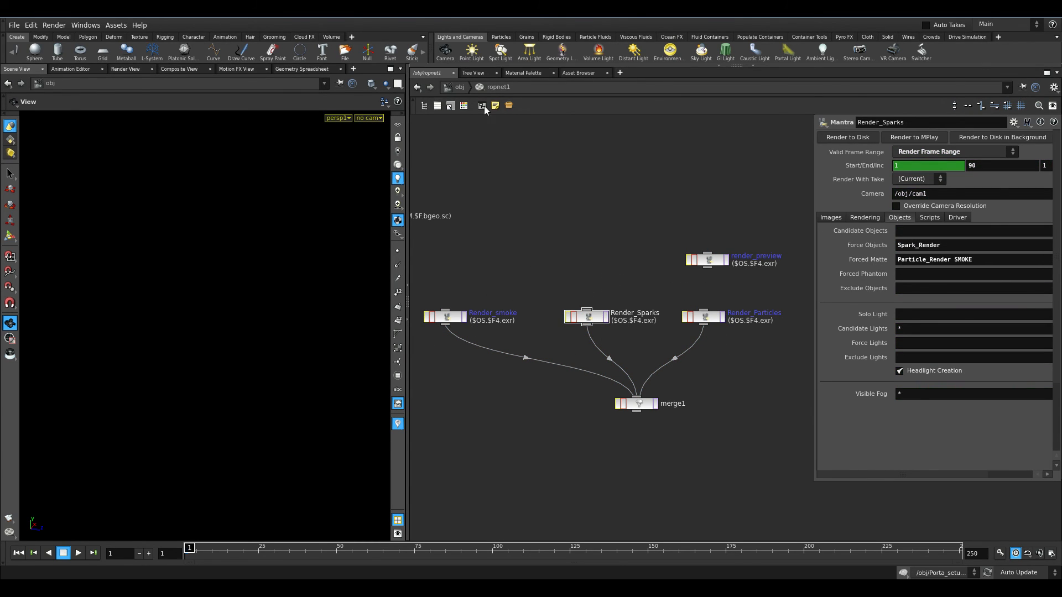
# - Return to the object level and turn on the display of Spark_Render, Particle_Render and SMOKE
pyautogui.click(460, 87)
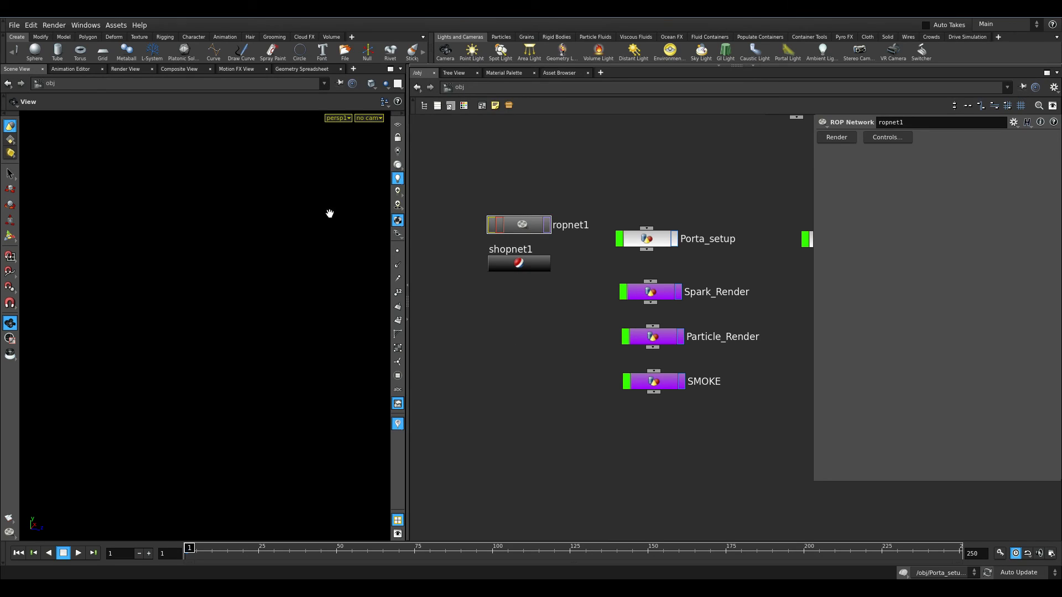
pyautogui.click(679, 292)
pyautogui.click(680, 336)
pyautogui.click(682, 382)
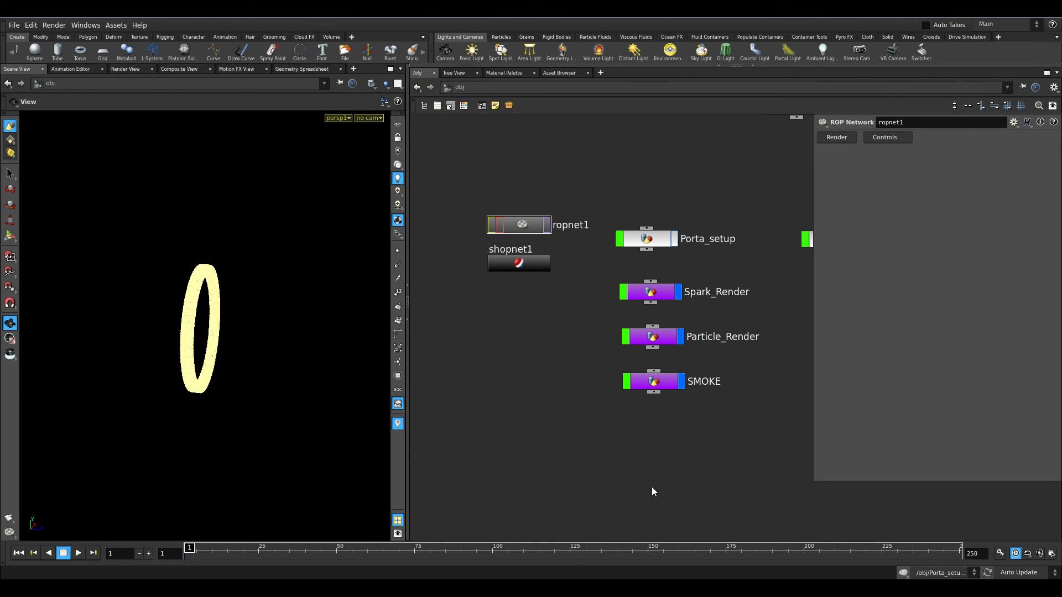